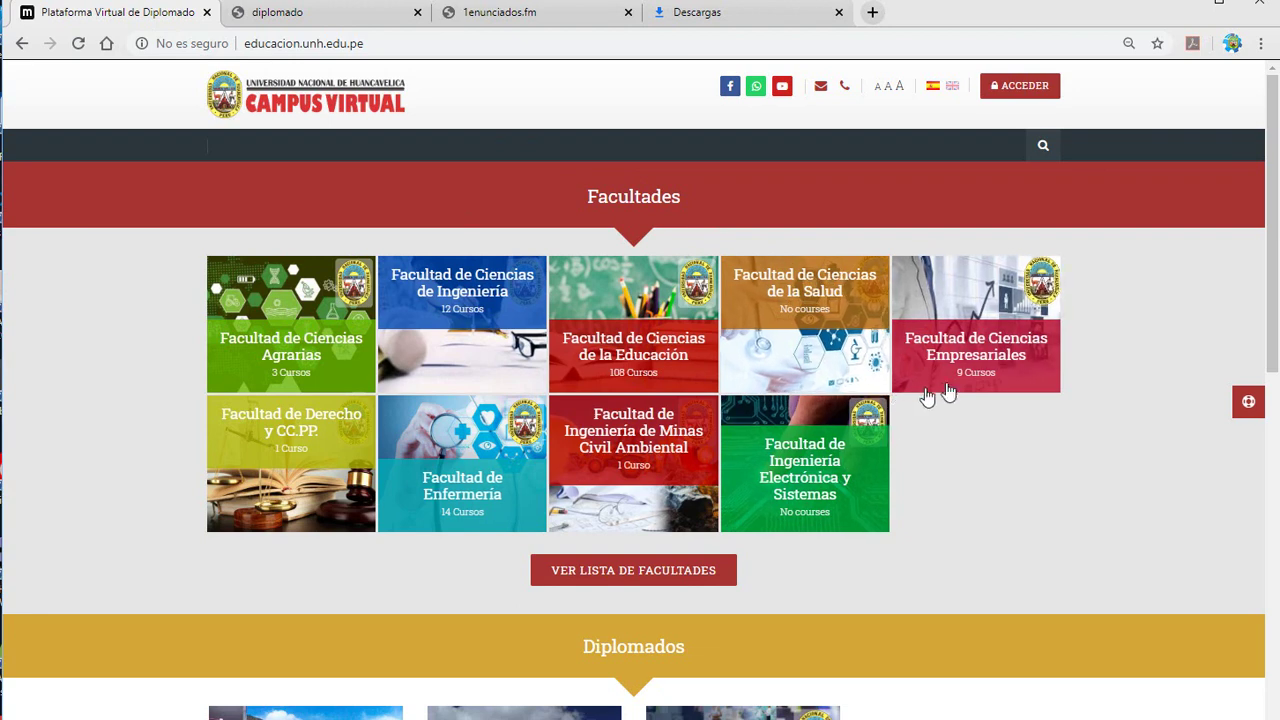
Log in to the virtual campus by entering the account's username and password.
{"action": "left_click", "coordinate": [1029, 88]}
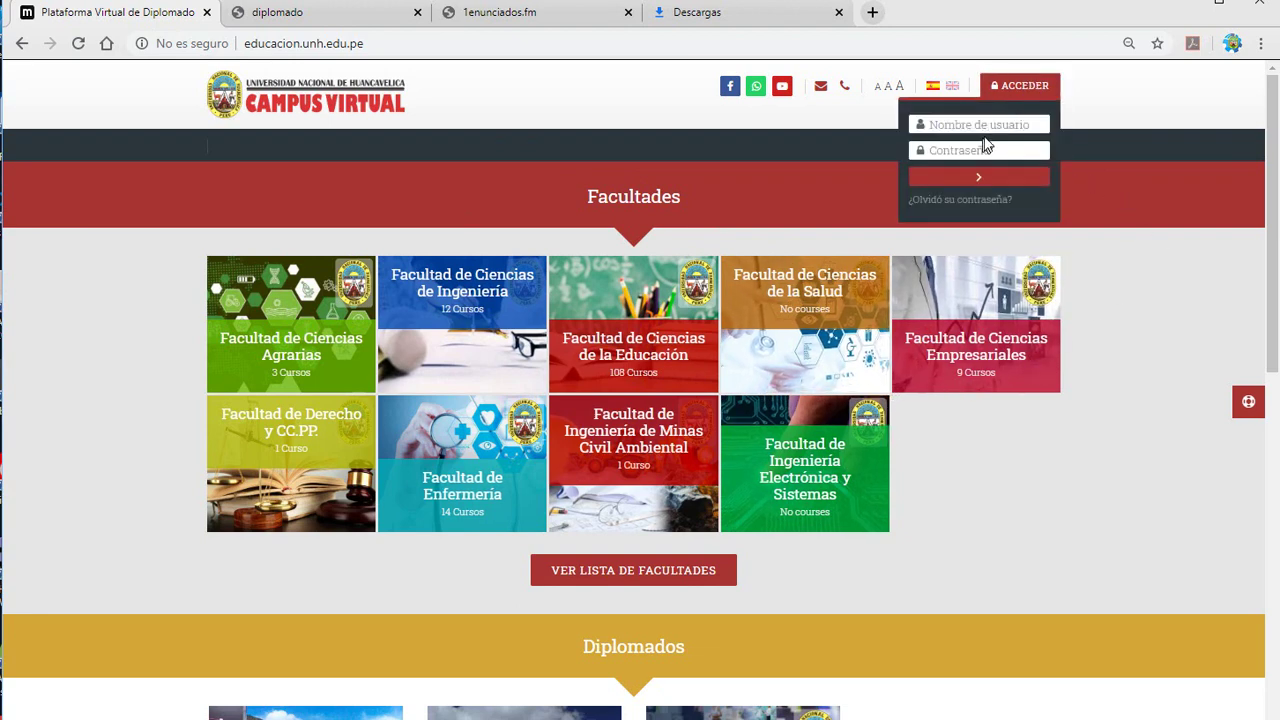
{"action": "left_click", "coordinate": [985, 125]}
{"action": "left_click", "coordinate": [988, 158]}
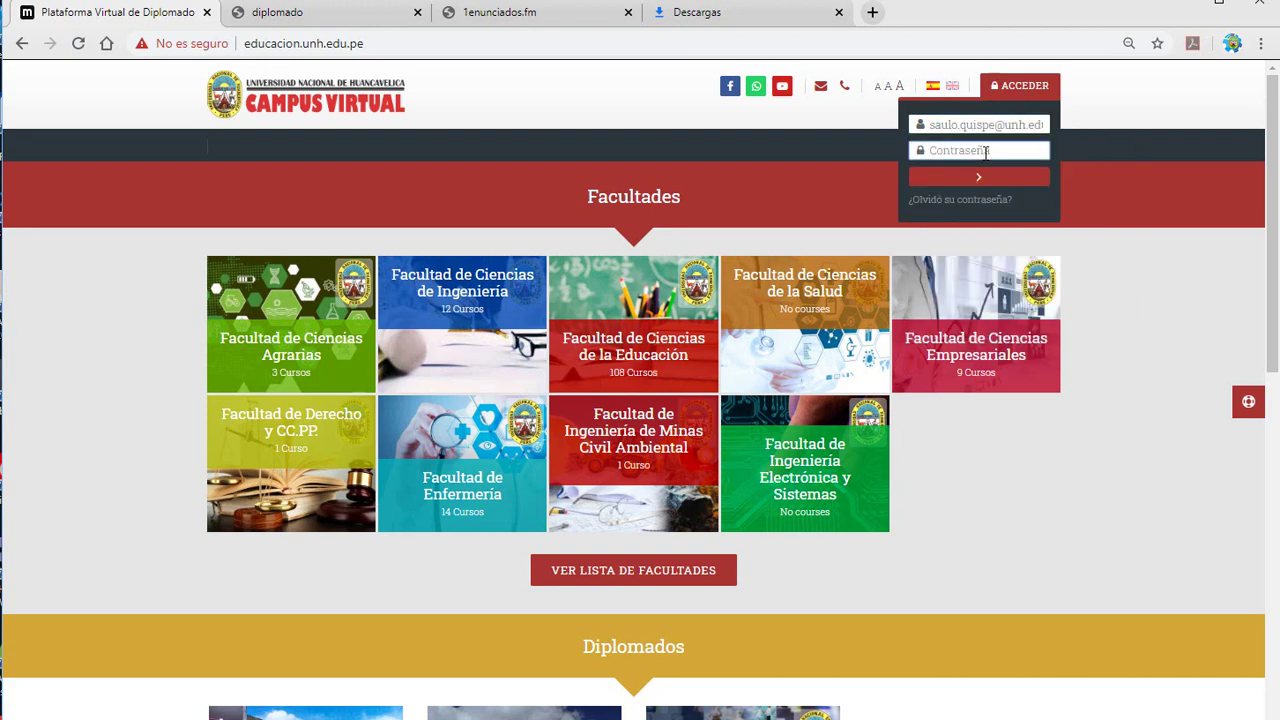
{"action": "type", "text": "•"}
{"action": "key", "text": "BackSpace"}
{"action": "key", "text": "BackSpace"}
{"action": "key", "text": "BackSpace"}
{"action": "type", "text": "••"}
{"action": "key", "text": "Return"}
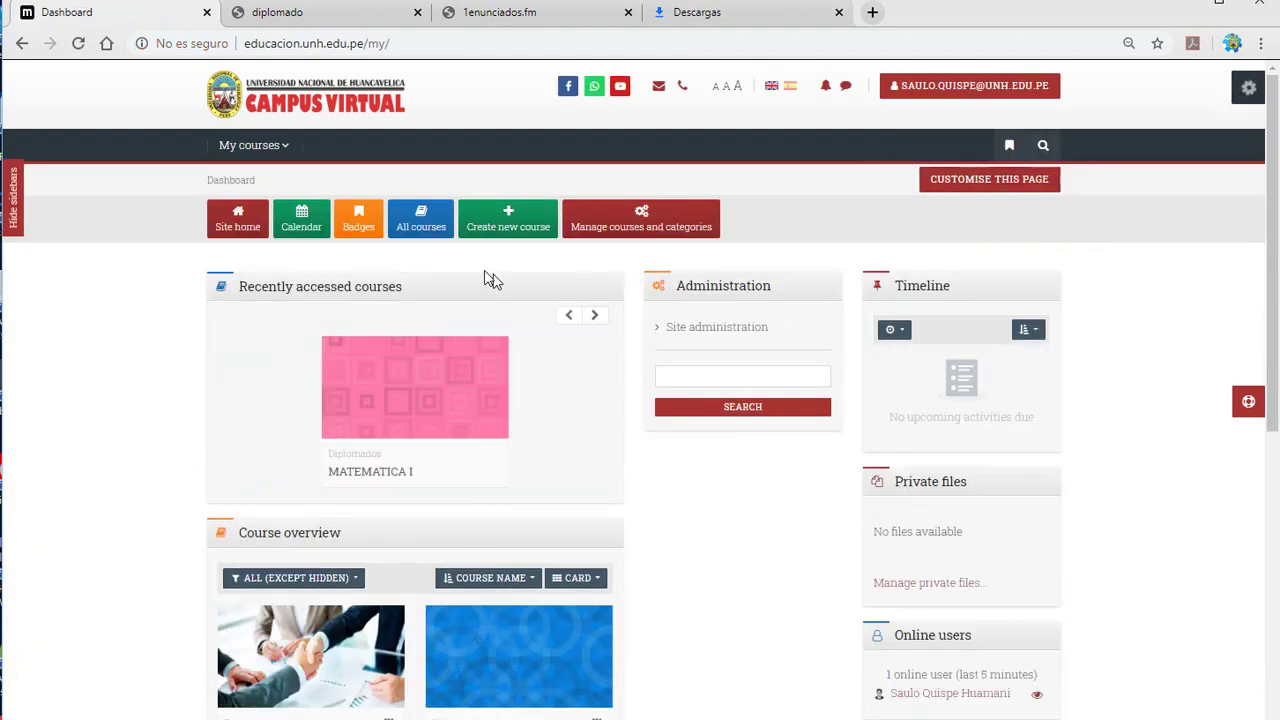
Look over the dashboard's courses and switch the site language to Spanish.
{"action": "scroll", "coordinate": [686, 406], "scroll_direction": "down", "scroll_amount": 3}
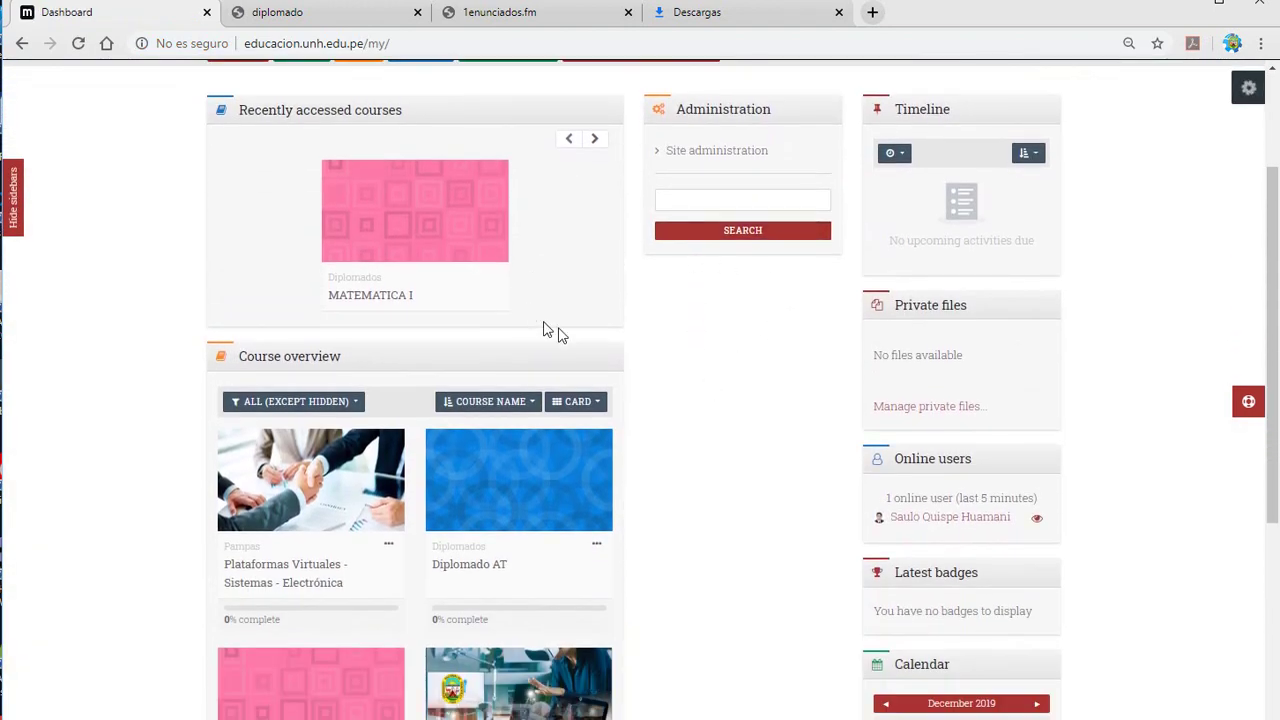
{"action": "scroll", "coordinate": [700, 420], "scroll_direction": "down", "scroll_amount": 5}
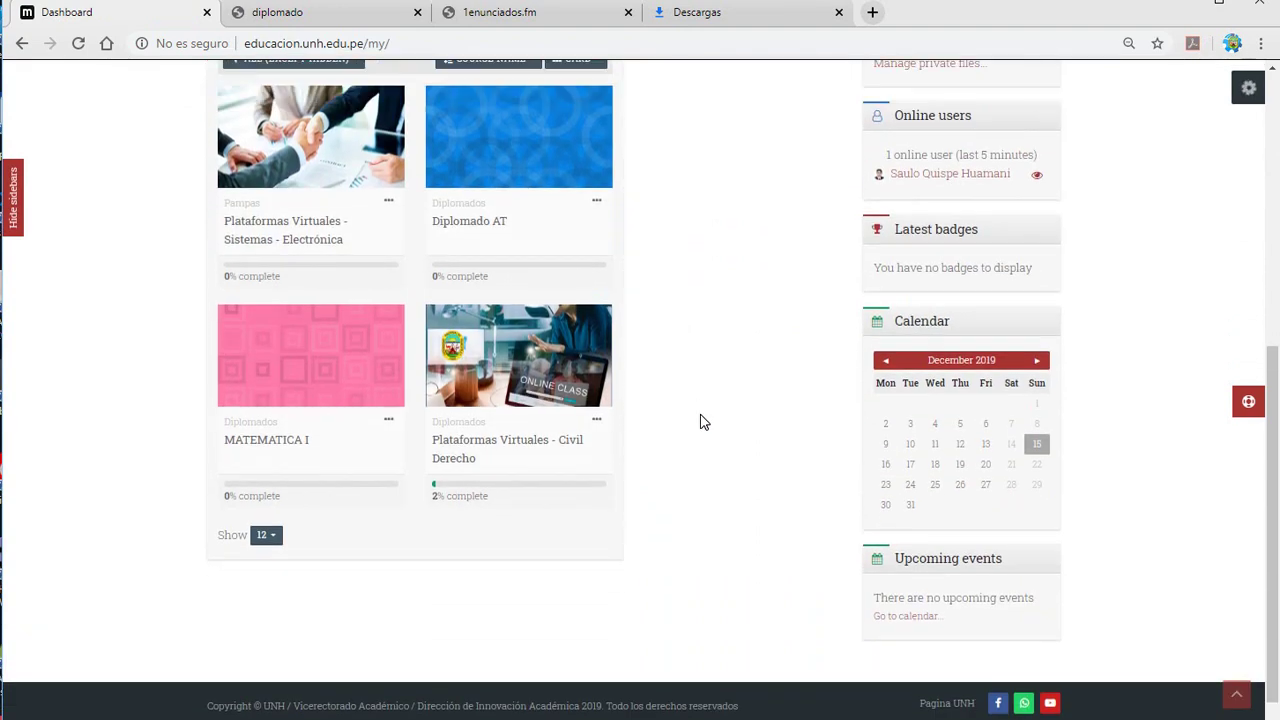
{"action": "scroll", "coordinate": [700, 422], "scroll_direction": "up", "scroll_amount": 6}
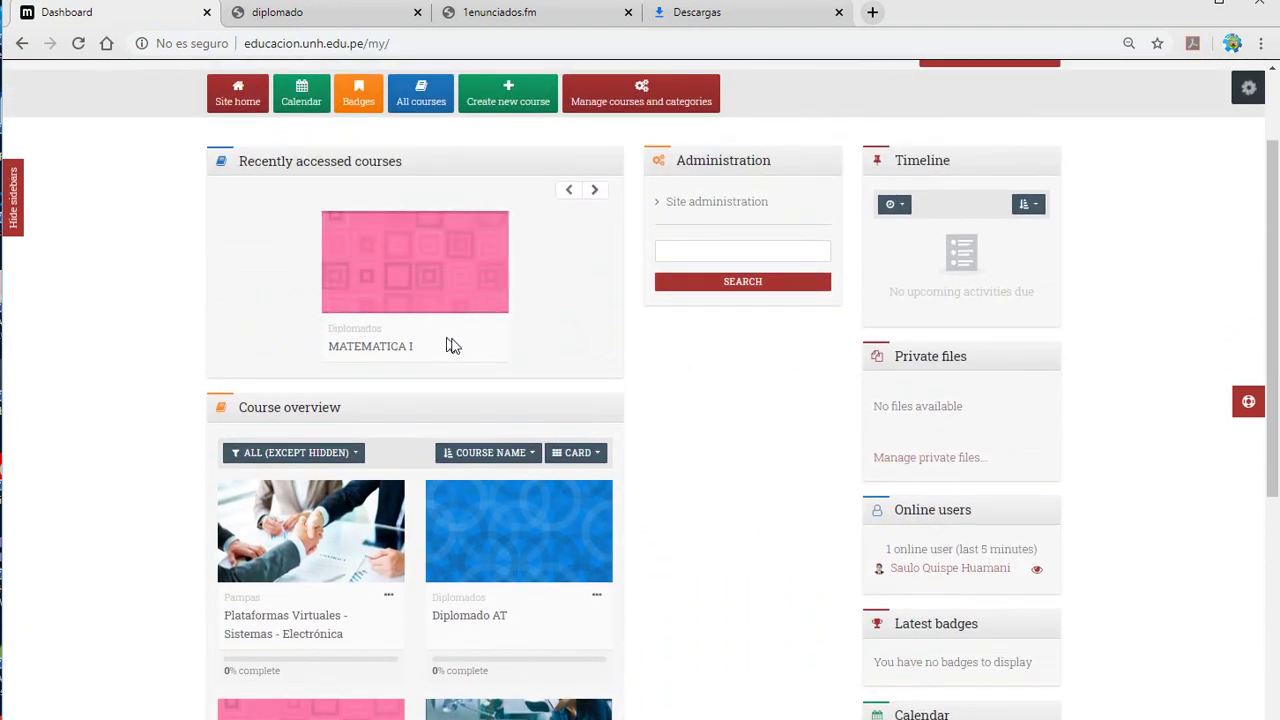
{"action": "scroll", "coordinate": [452, 345], "scroll_direction": "up", "scroll_amount": 2}
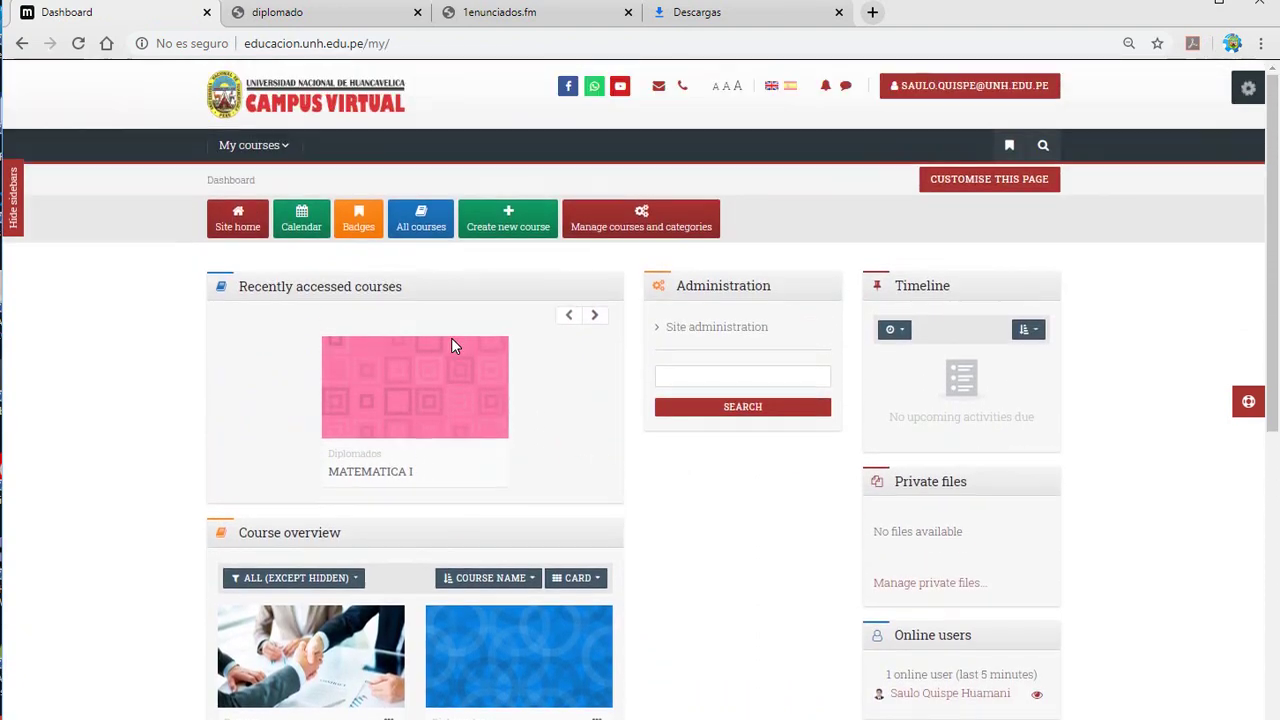
{"action": "left_click", "coordinate": [789, 86]}
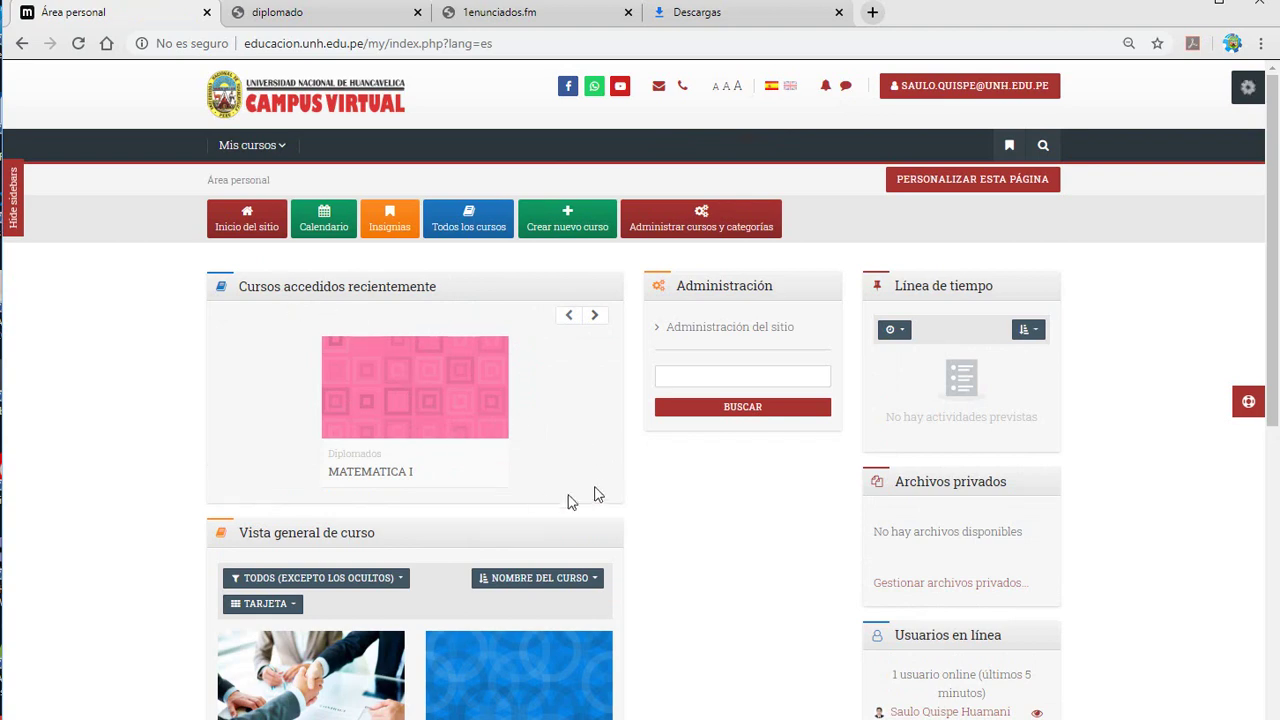
Open the MATEMATICA I course from the recently accessed courses and turn on editing mode.
{"action": "scroll", "coordinate": [570, 500], "scroll_direction": "down", "scroll_amount": 1}
{"action": "left_click", "coordinate": [435, 343]}
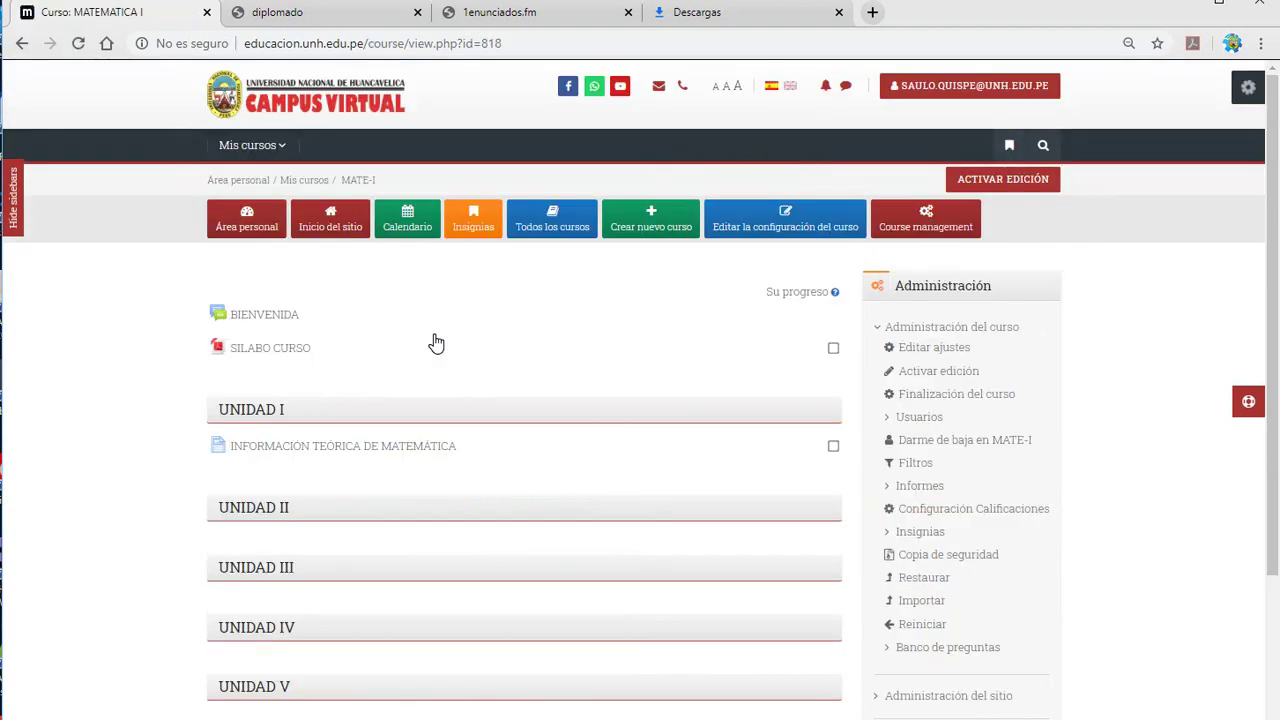
{"action": "scroll", "coordinate": [587, 505], "scroll_direction": "down", "scroll_amount": 1}
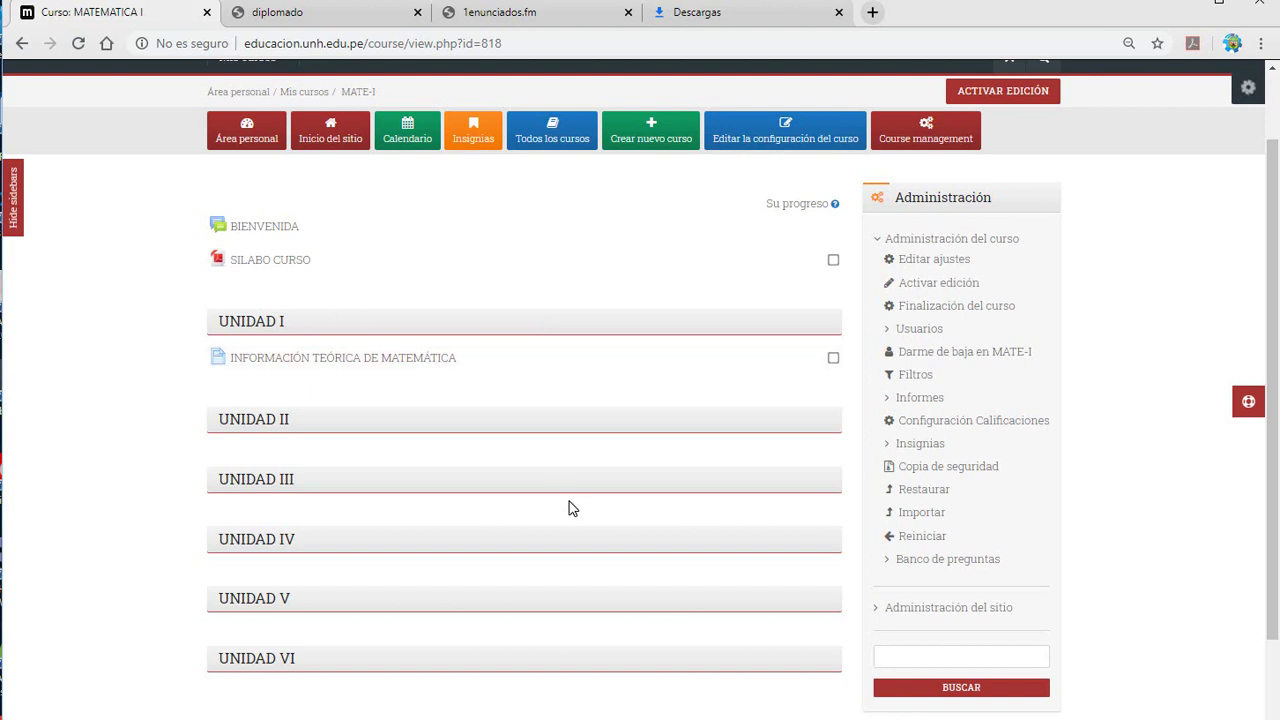
{"action": "scroll", "coordinate": [571, 505], "scroll_direction": "up", "scroll_amount": 1}
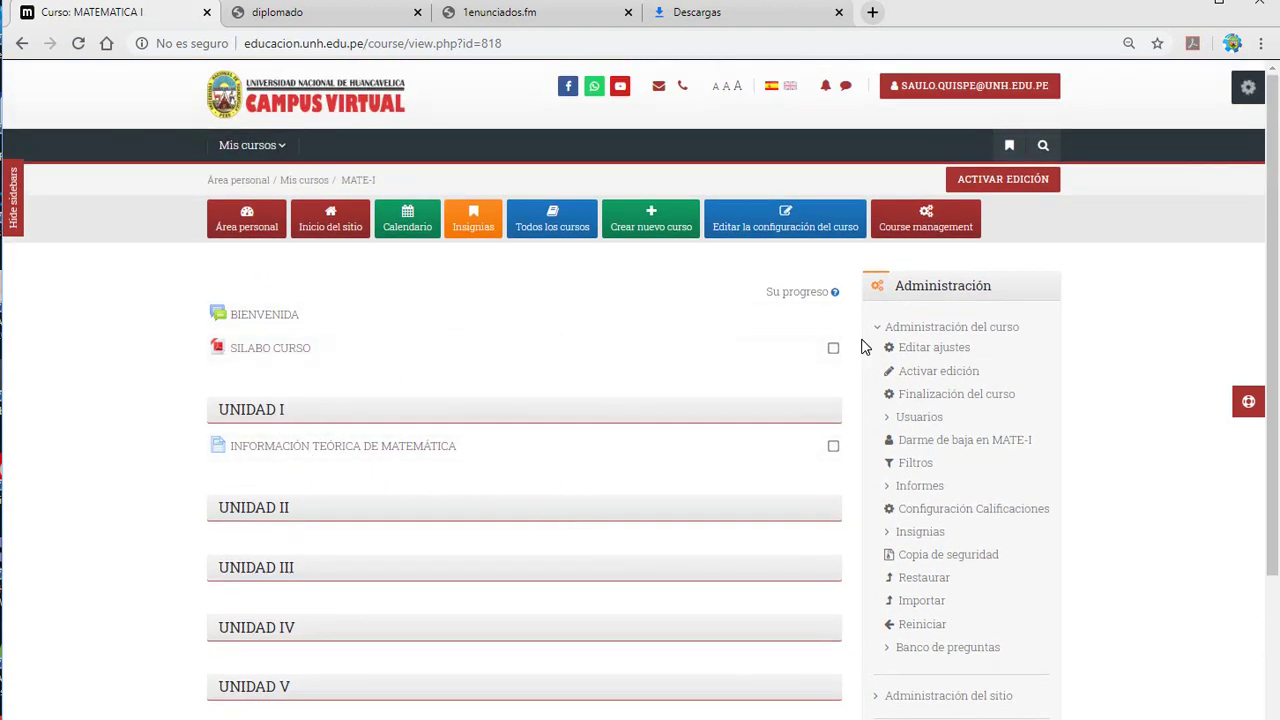
{"action": "left_click", "coordinate": [940, 372]}
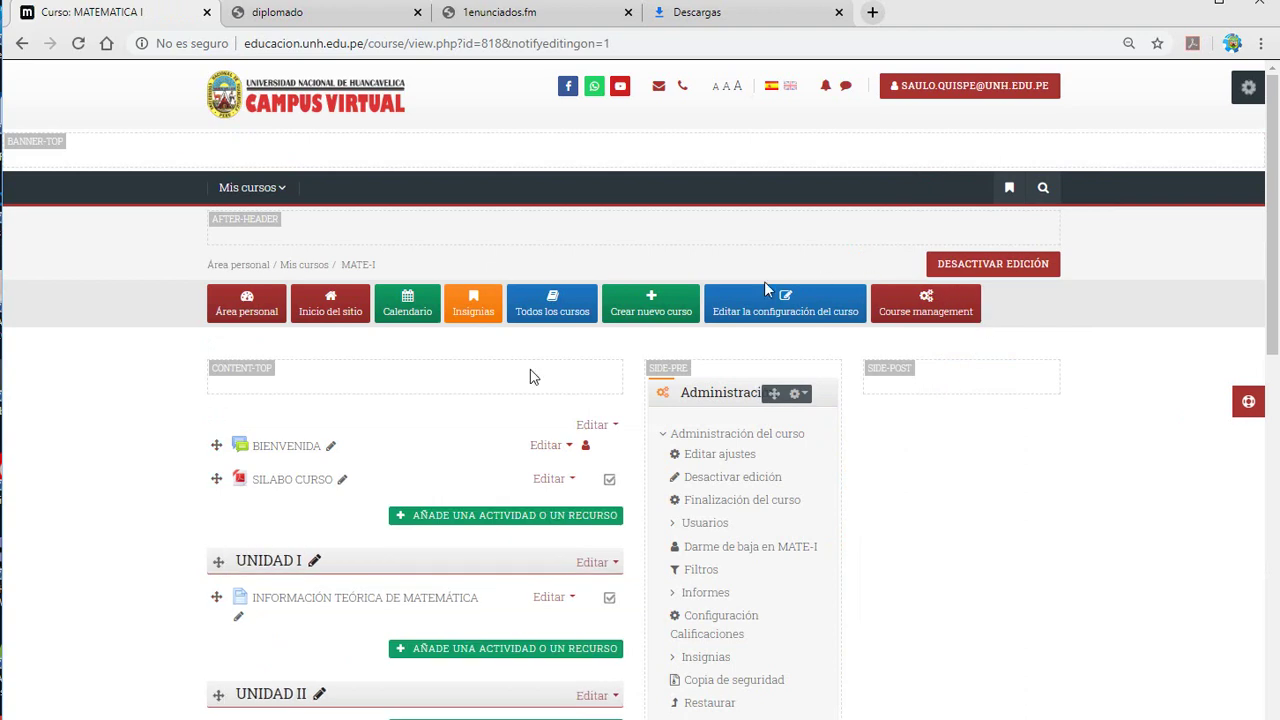
Add a Cuestionario activity to the general section above UNIDAD I, opening its settings form.
{"action": "scroll", "coordinate": [418, 582], "scroll_direction": "down", "scroll_amount": 1}
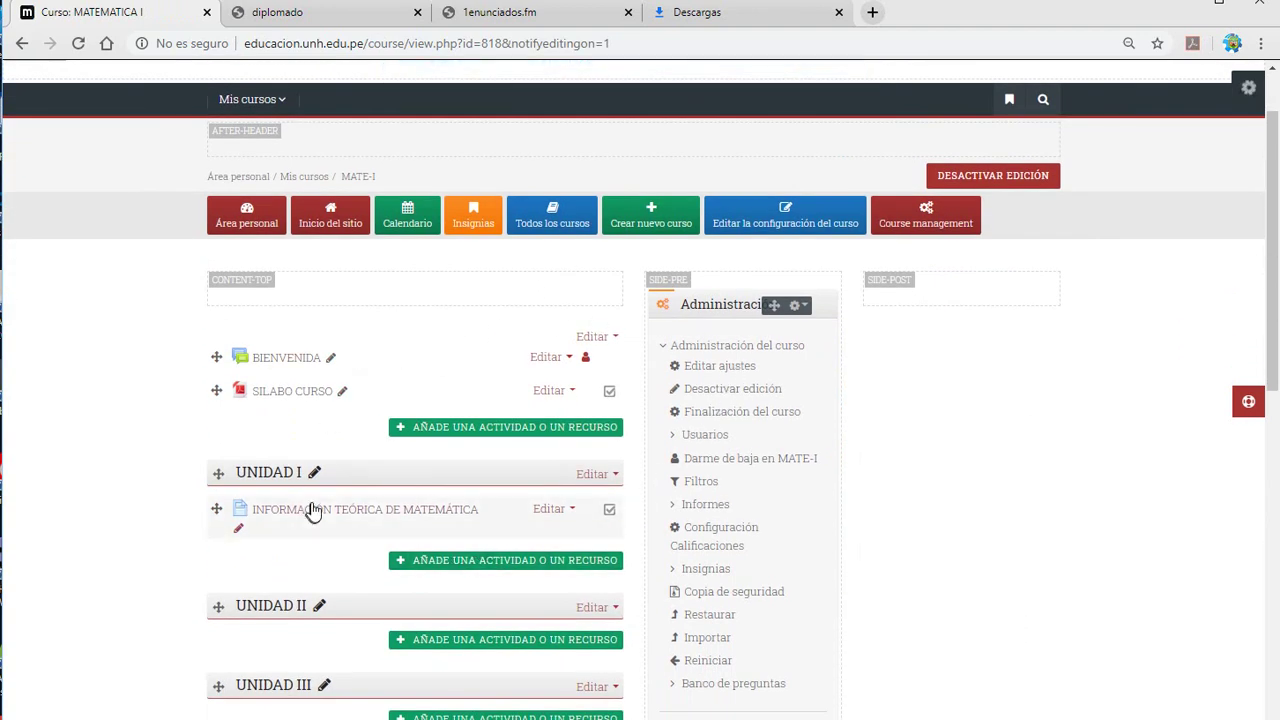
{"action": "left_click", "coordinate": [540, 427]}
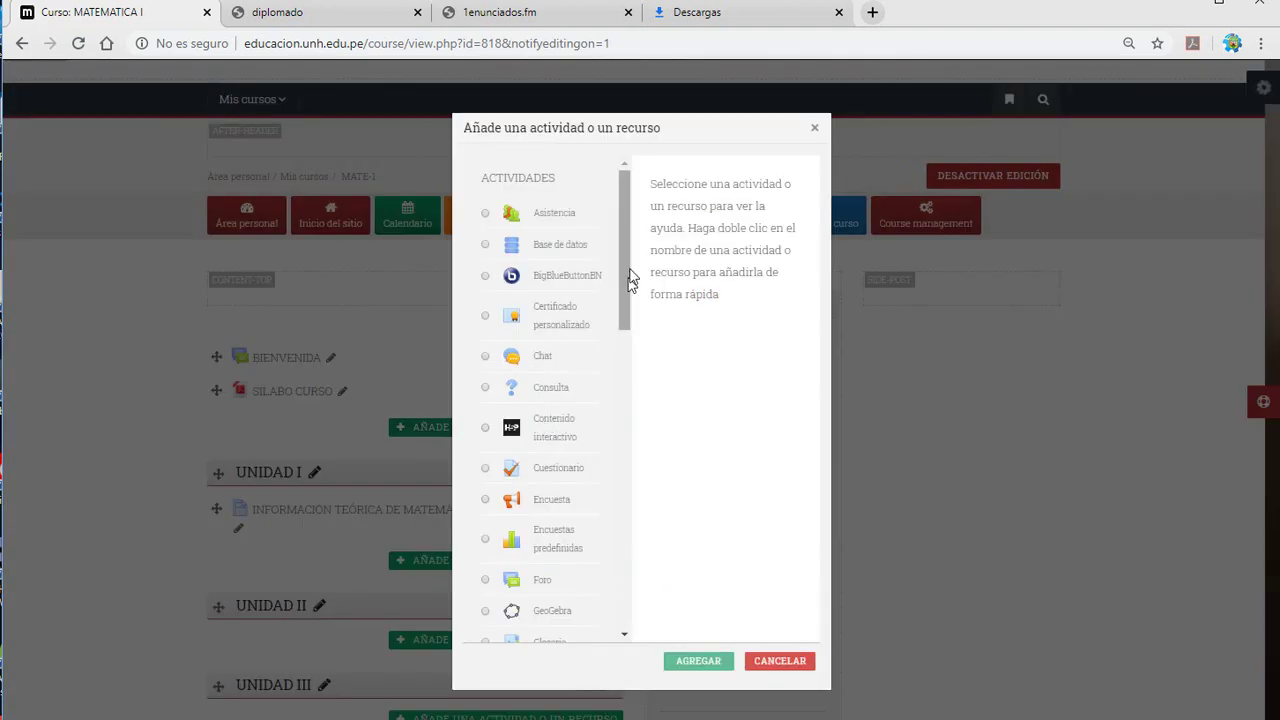
{"action": "left_click_drag", "start_coordinate": [630, 265], "coordinate": [618, 569]}
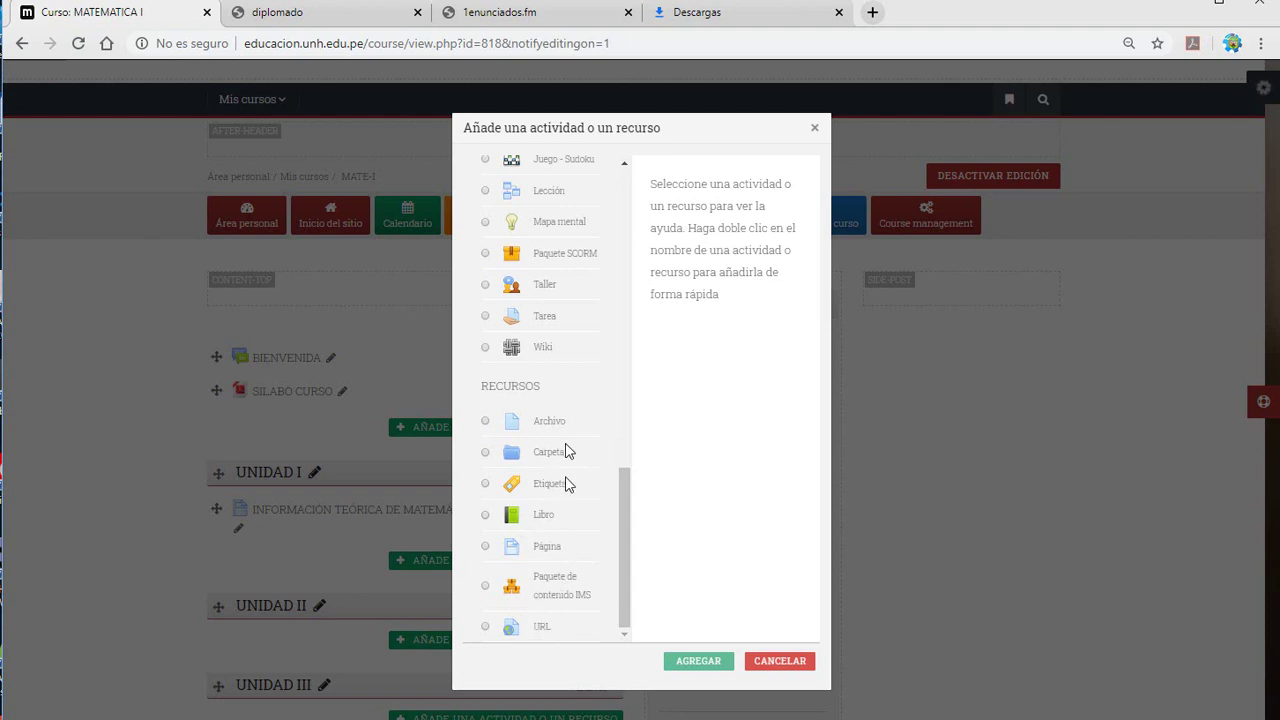
{"action": "left_click_drag", "start_coordinate": [623, 507], "coordinate": [630, 312]}
{"action": "left_click", "coordinate": [486, 270]}
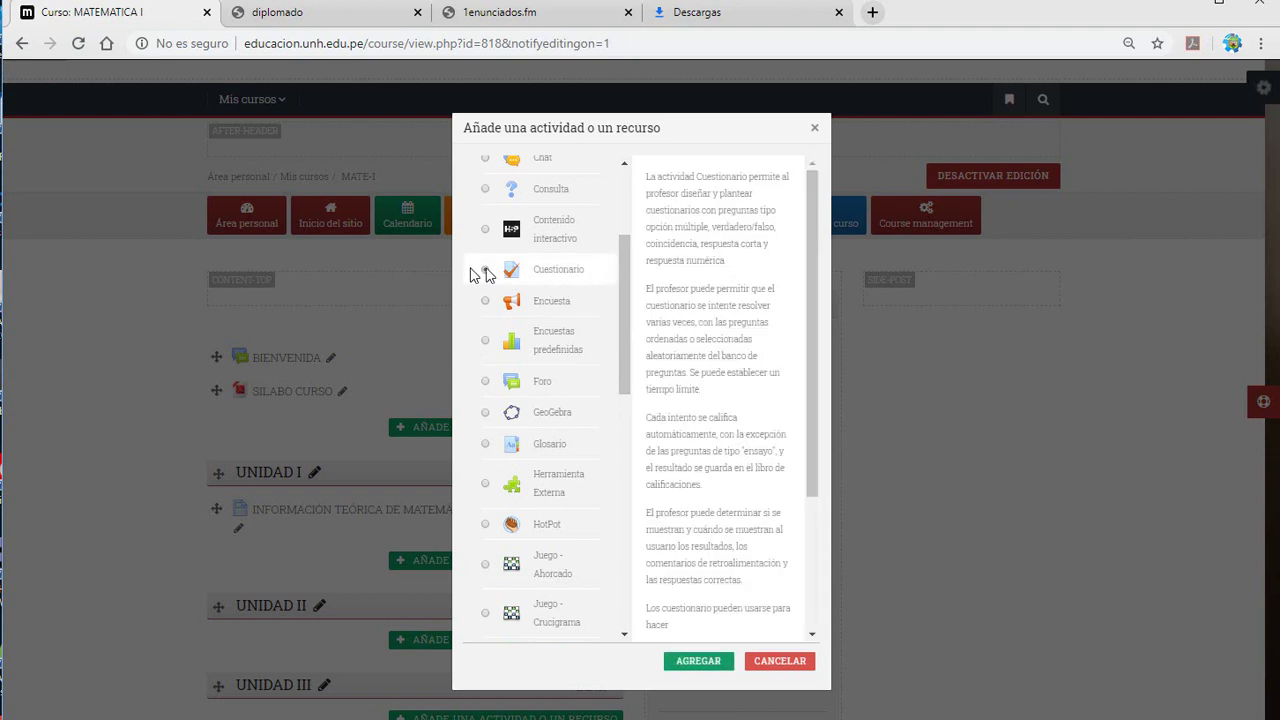
{"action": "left_click", "coordinate": [699, 663]}
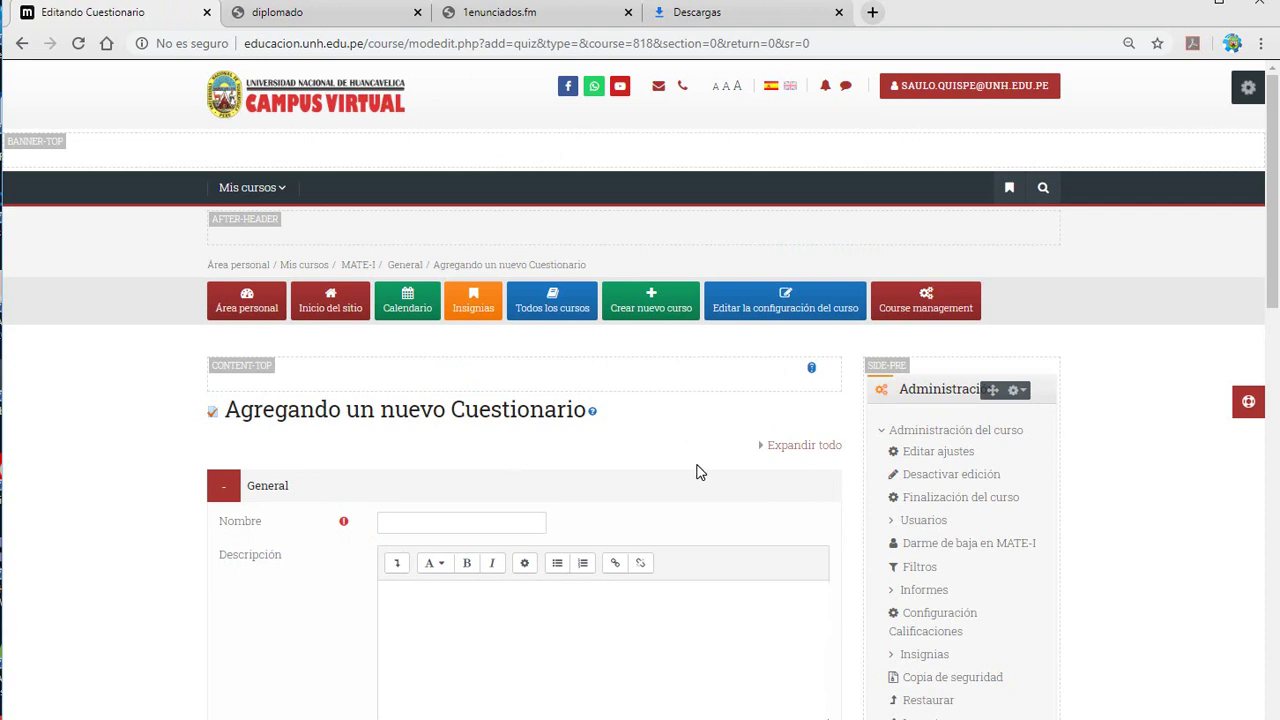
Name the new quiz "Examen semanal" and leave its description empty.
{"action": "scroll", "coordinate": [699, 472], "scroll_direction": "down", "scroll_amount": 2}
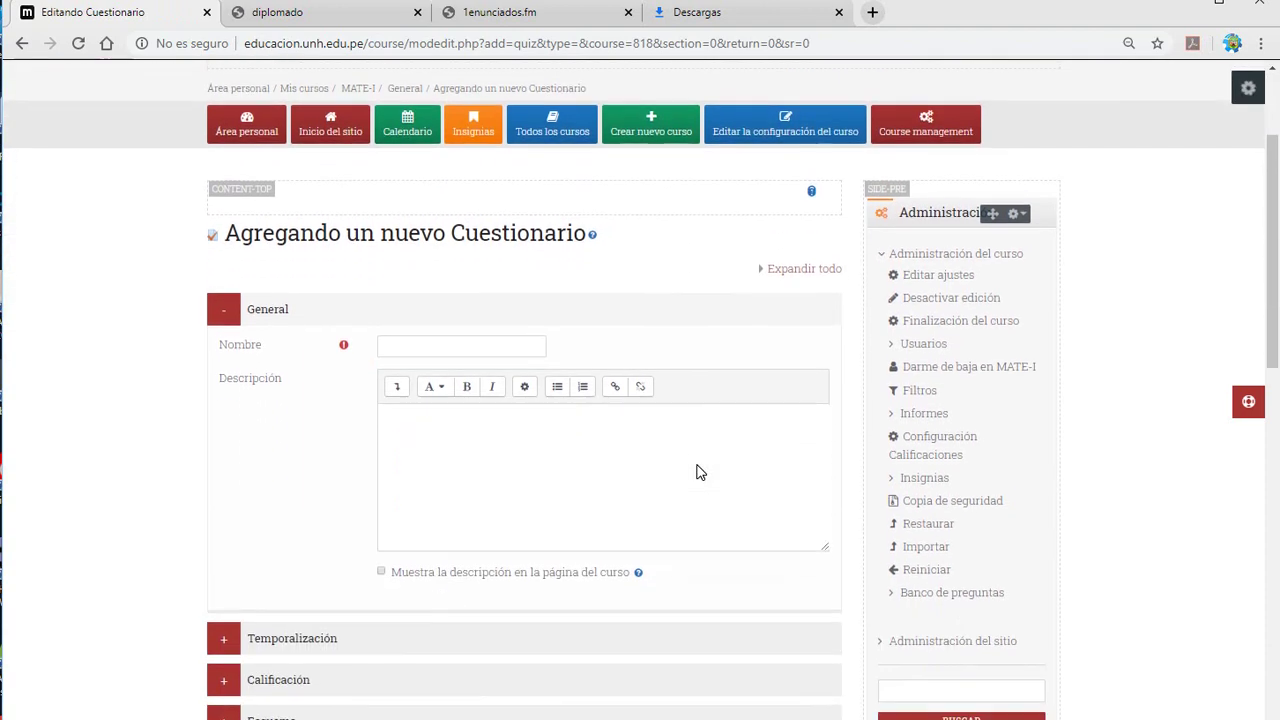
{"action": "left_click", "coordinate": [523, 346]}
{"action": "scroll", "coordinate": [750, 311], "scroll_direction": "down", "scroll_amount": 1}
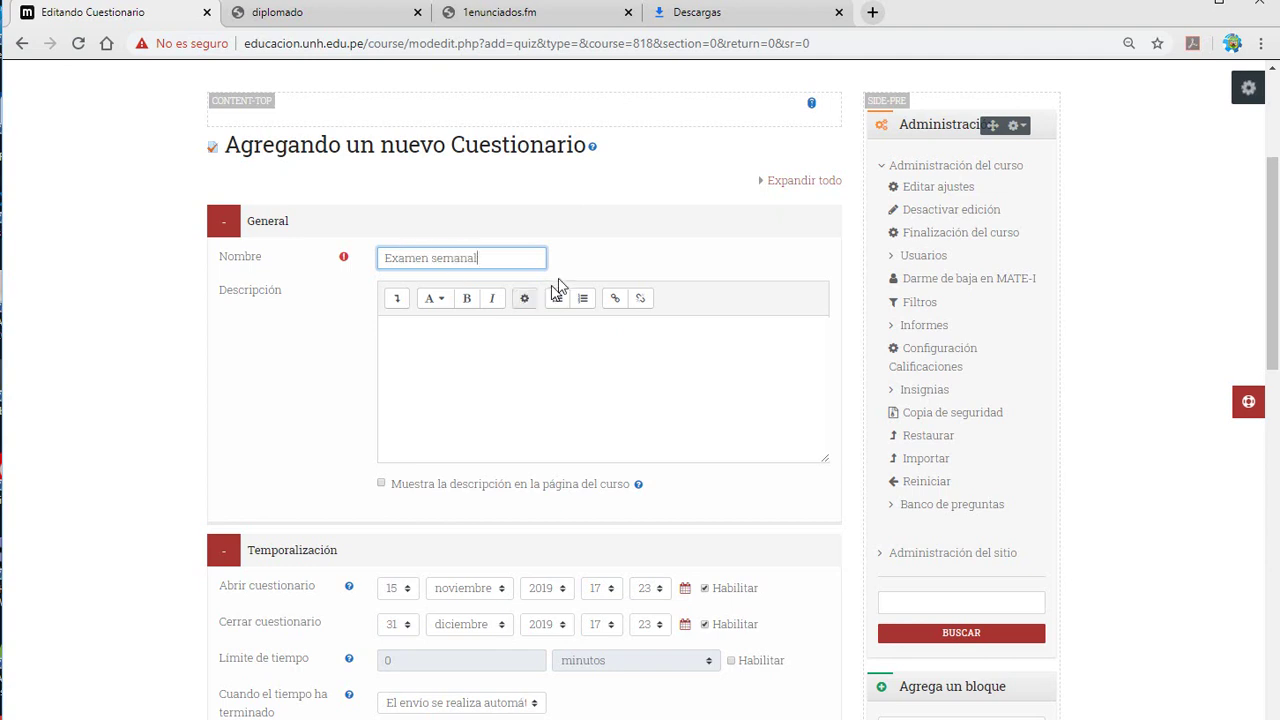
{"action": "left_click", "coordinate": [408, 332]}
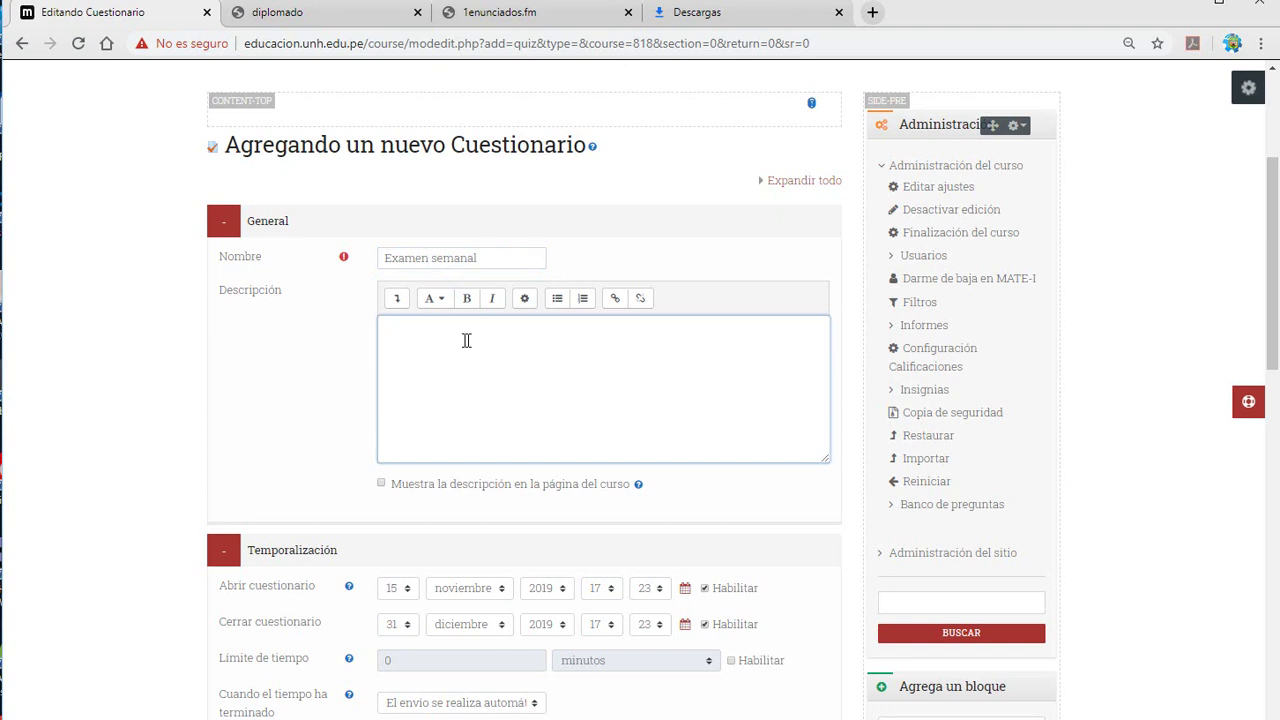
Set the quiz's opening date to day 15 of diciembre in the Temporalización settings.
{"action": "scroll", "coordinate": [560, 375], "scroll_direction": "down", "scroll_amount": 2}
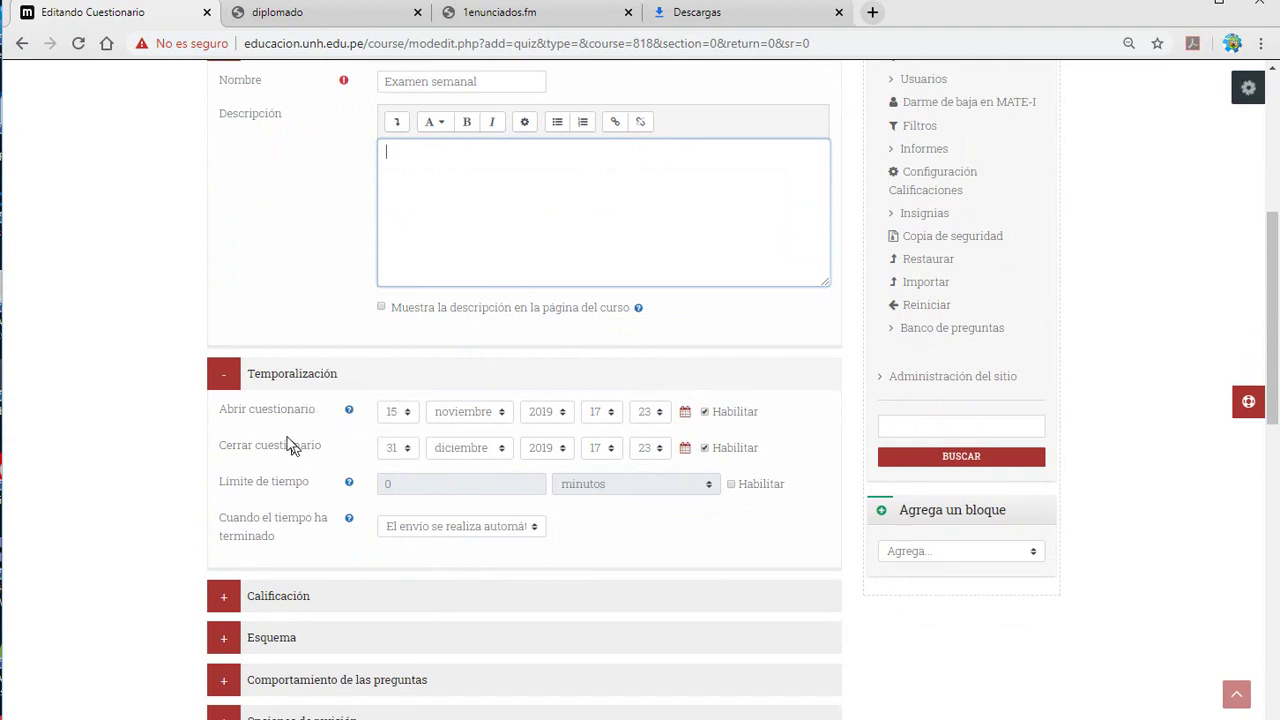
{"action": "left_click", "coordinate": [396, 418]}
{"action": "left_click", "coordinate": [396, 418]}
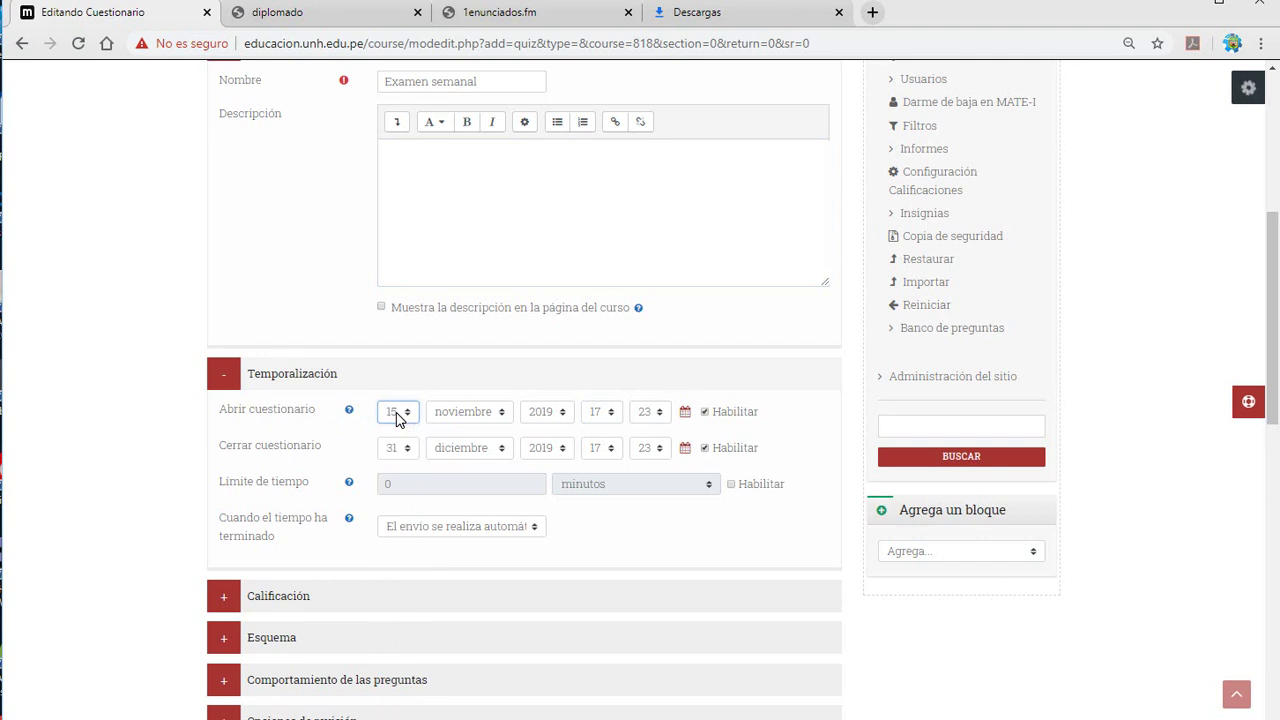
{"action": "left_click", "coordinate": [396, 418]}
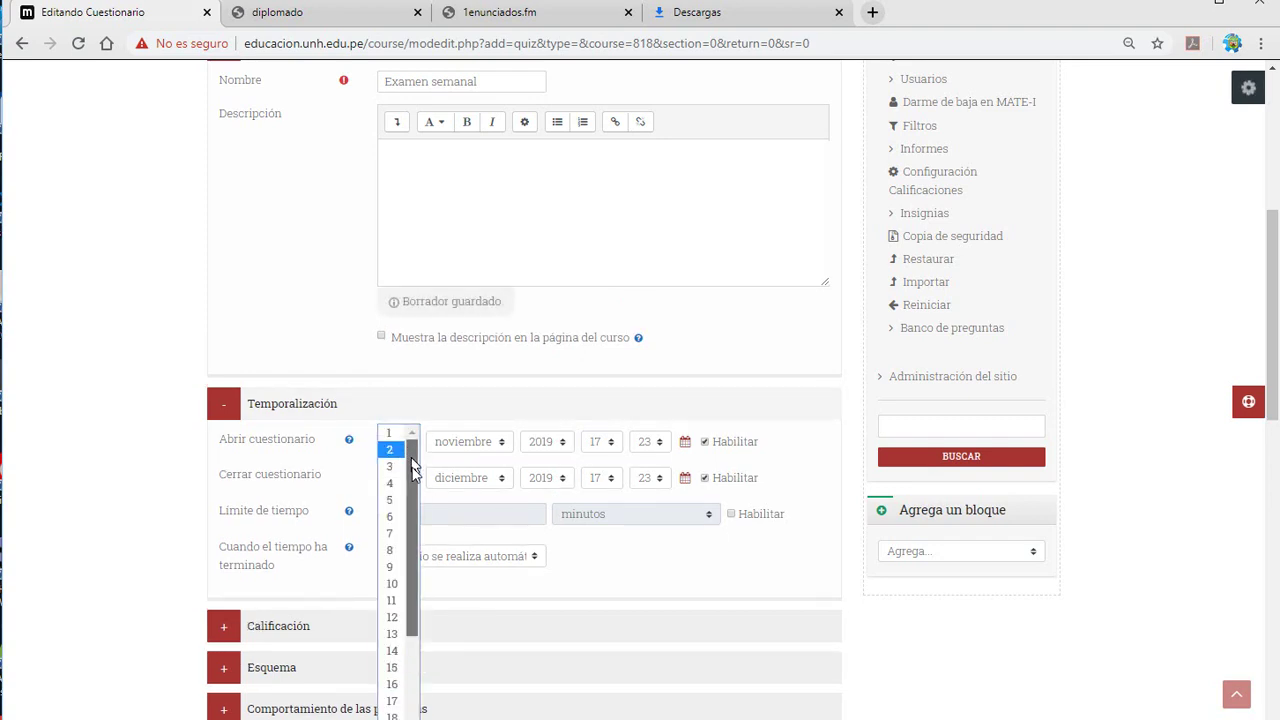
{"action": "left_click_drag", "start_coordinate": [413, 465], "coordinate": [408, 608]}
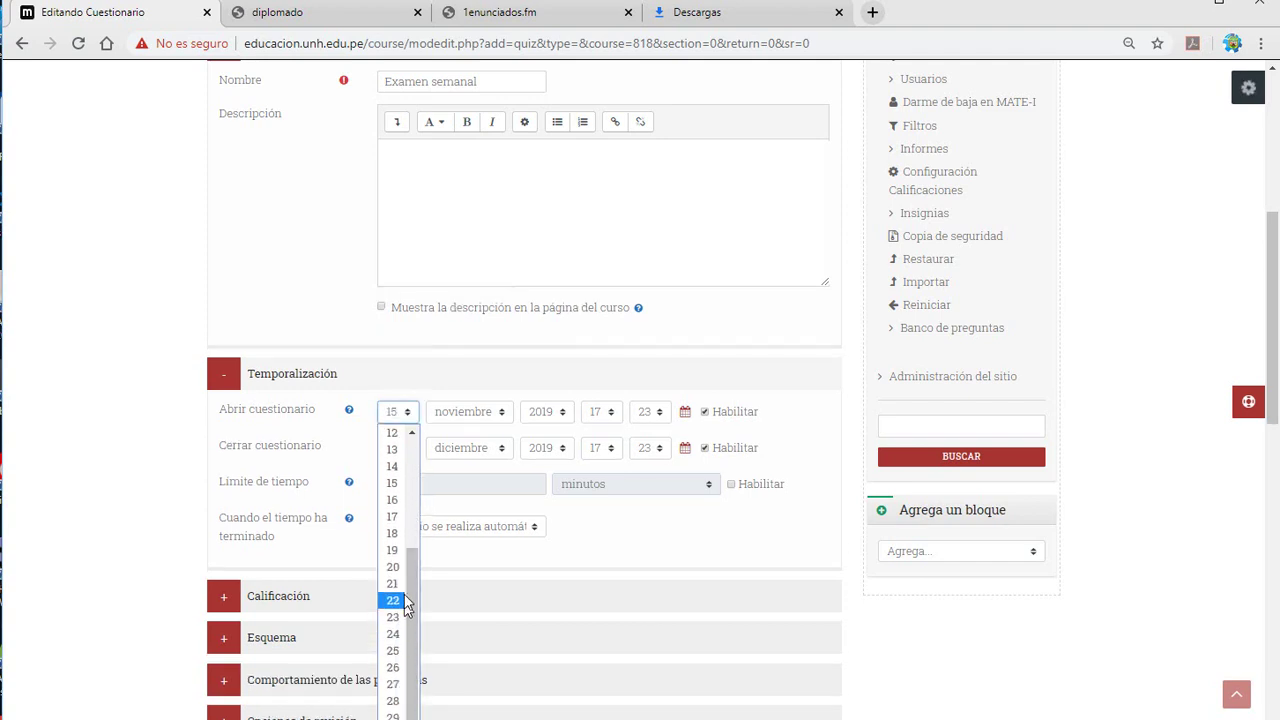
{"action": "left_click", "coordinate": [393, 490]}
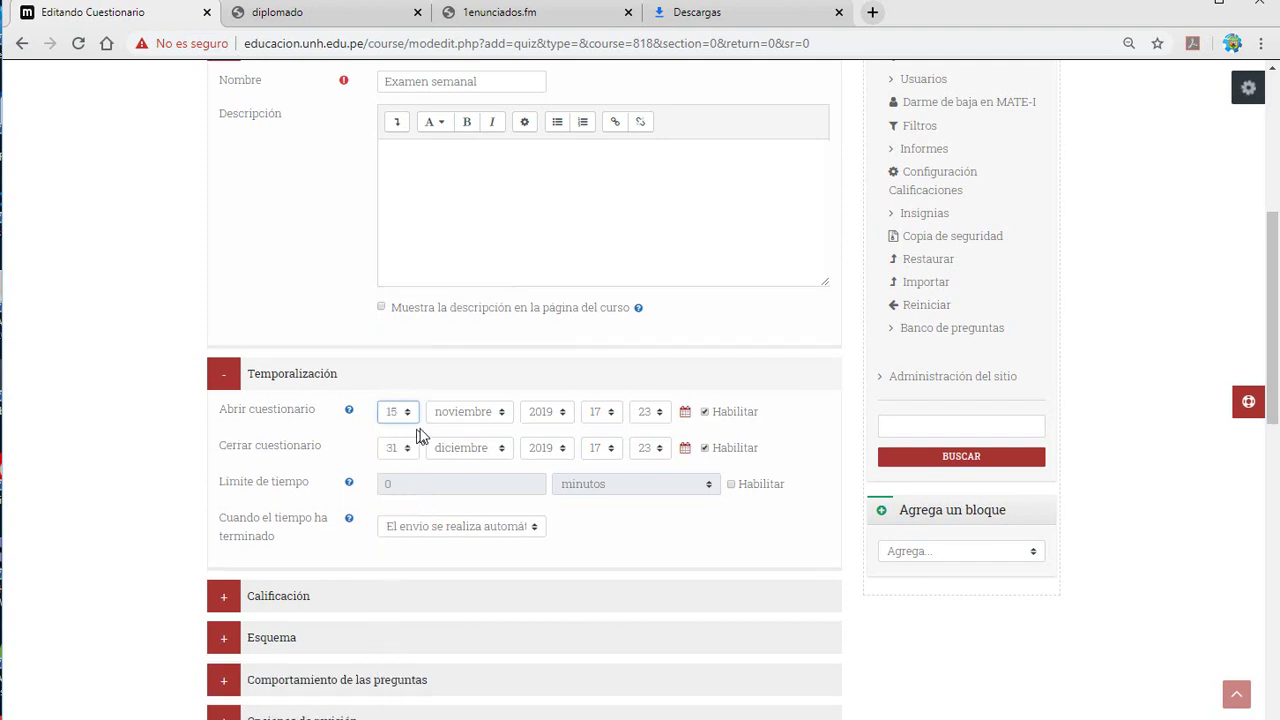
{"action": "left_click", "coordinate": [472, 413]}
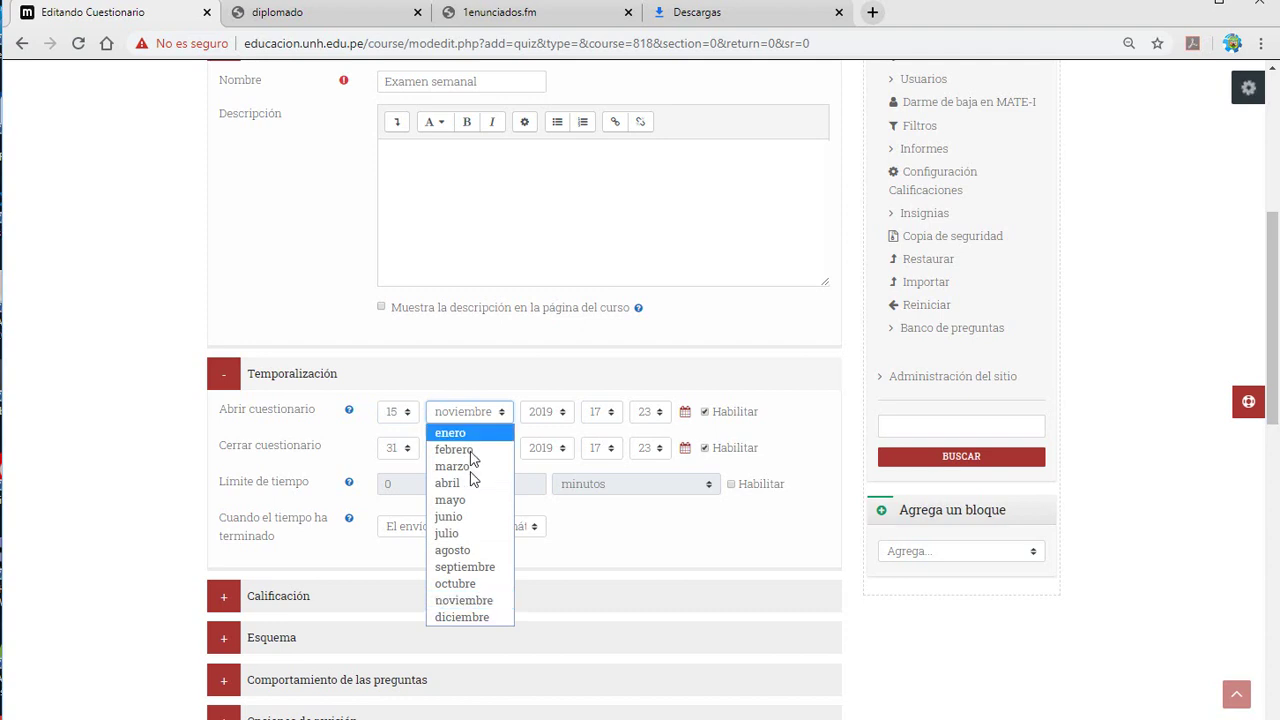
{"action": "left_click", "coordinate": [460, 617]}
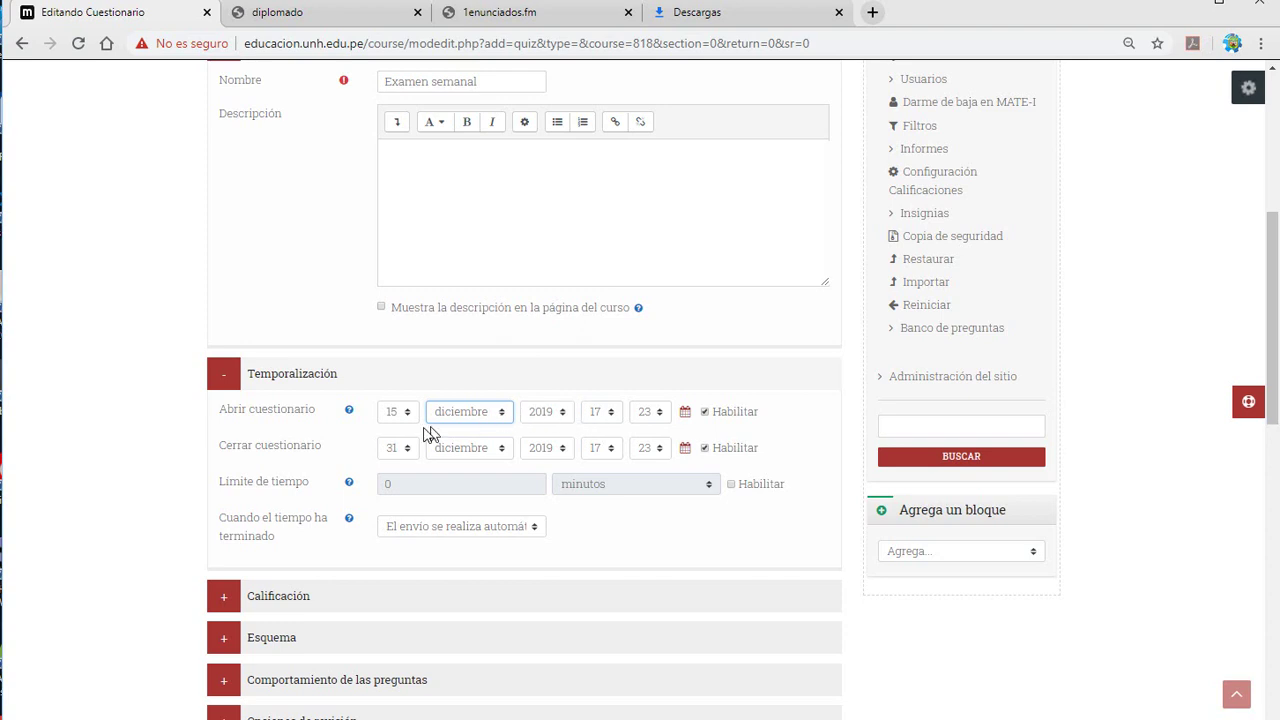
Set the quiz's opening time to 10:30.
{"action": "left_click", "coordinate": [597, 413]}
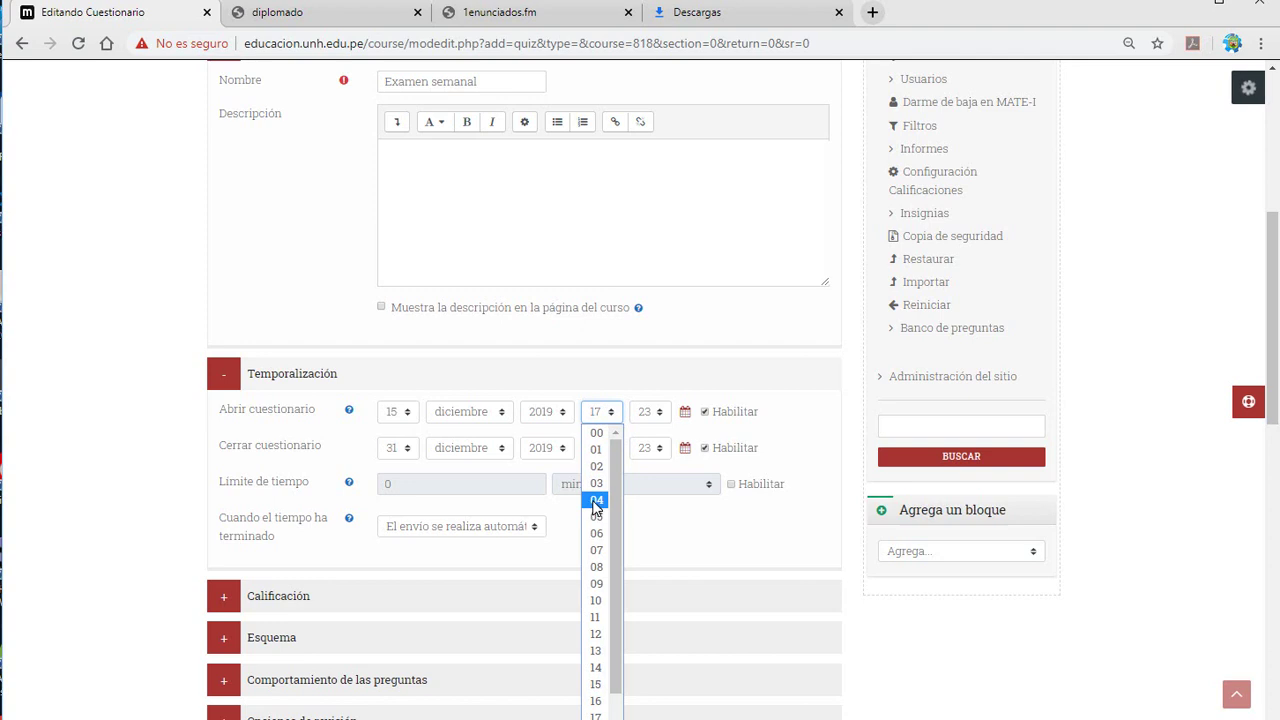
{"action": "left_click", "coordinate": [596, 600]}
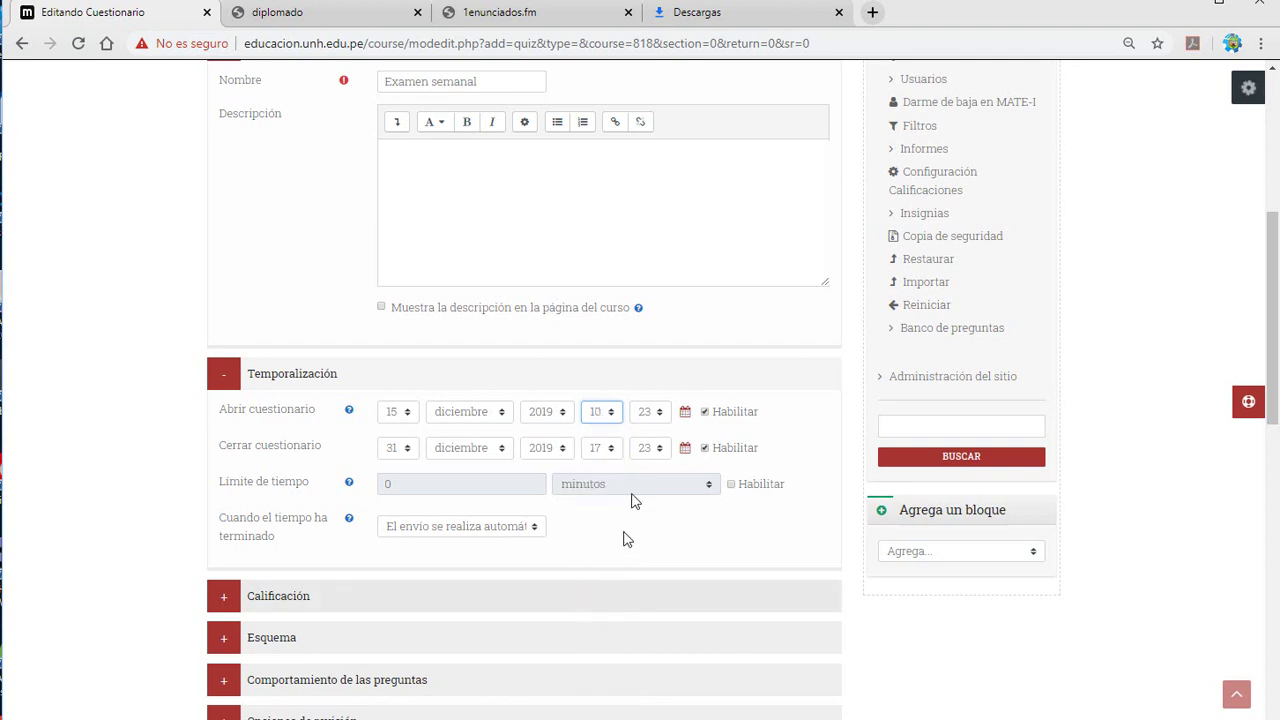
{"action": "left_click", "coordinate": [648, 413]}
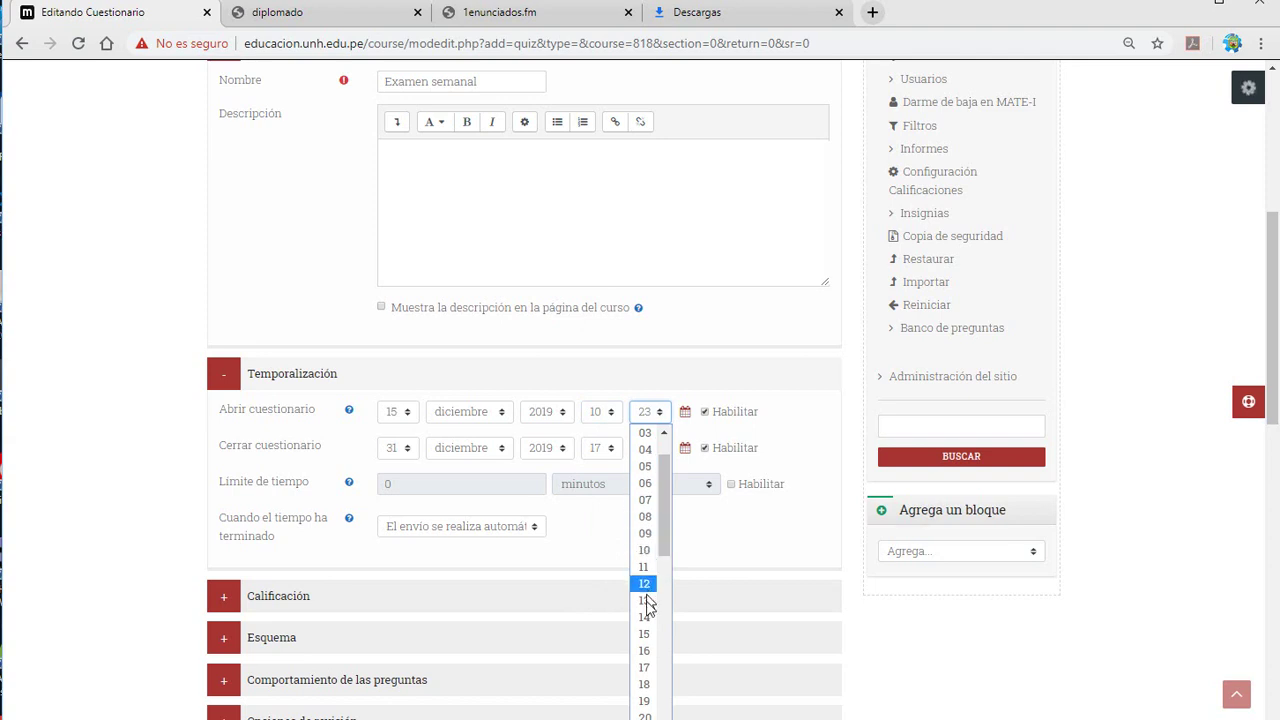
{"action": "scroll", "coordinate": [655, 560], "scroll_direction": "down", "scroll_amount": 3}
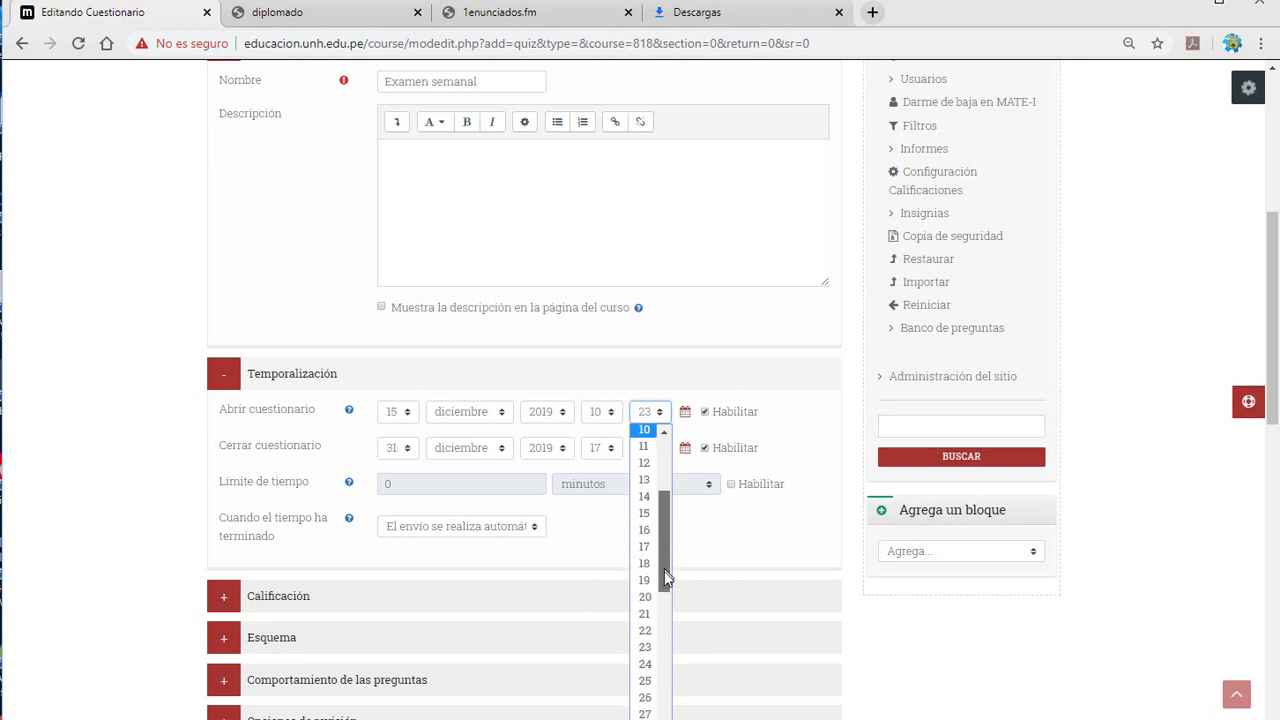
{"action": "left_click", "coordinate": [646, 680]}
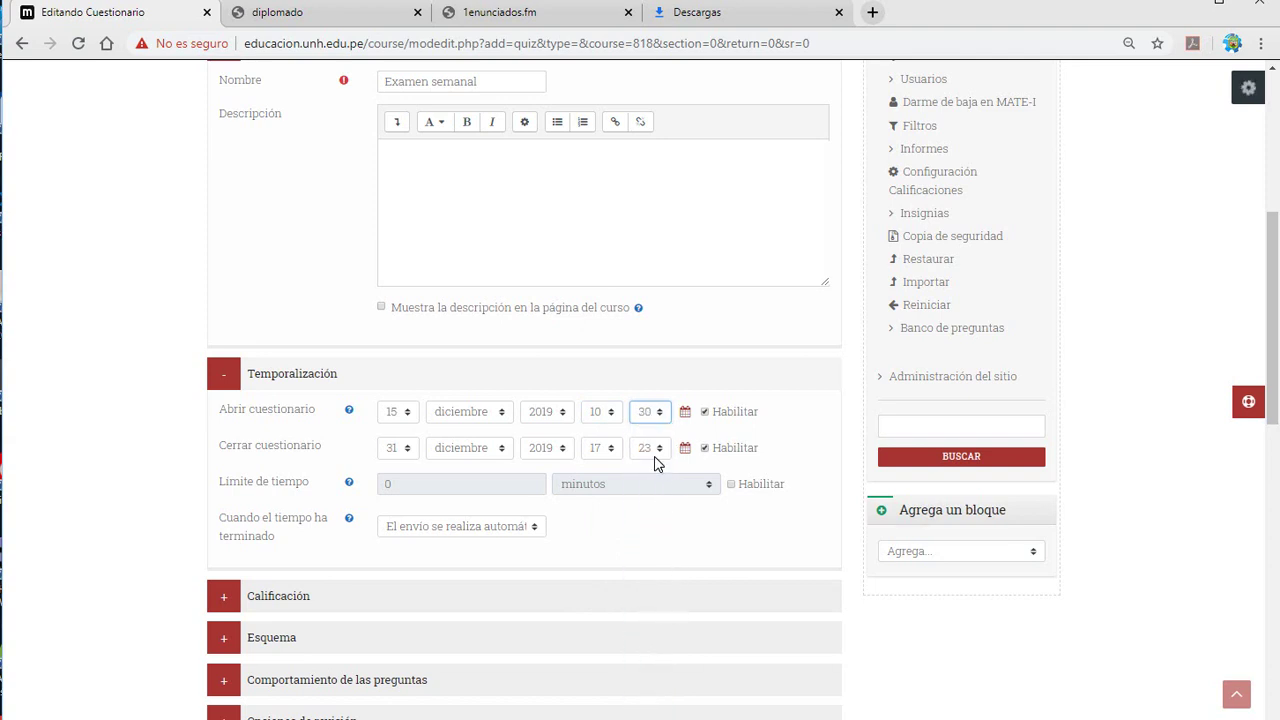
Set the quiz's closing date to day 15 of diciembre in the Temporalización settings.
{"action": "left_click", "coordinate": [397, 449]}
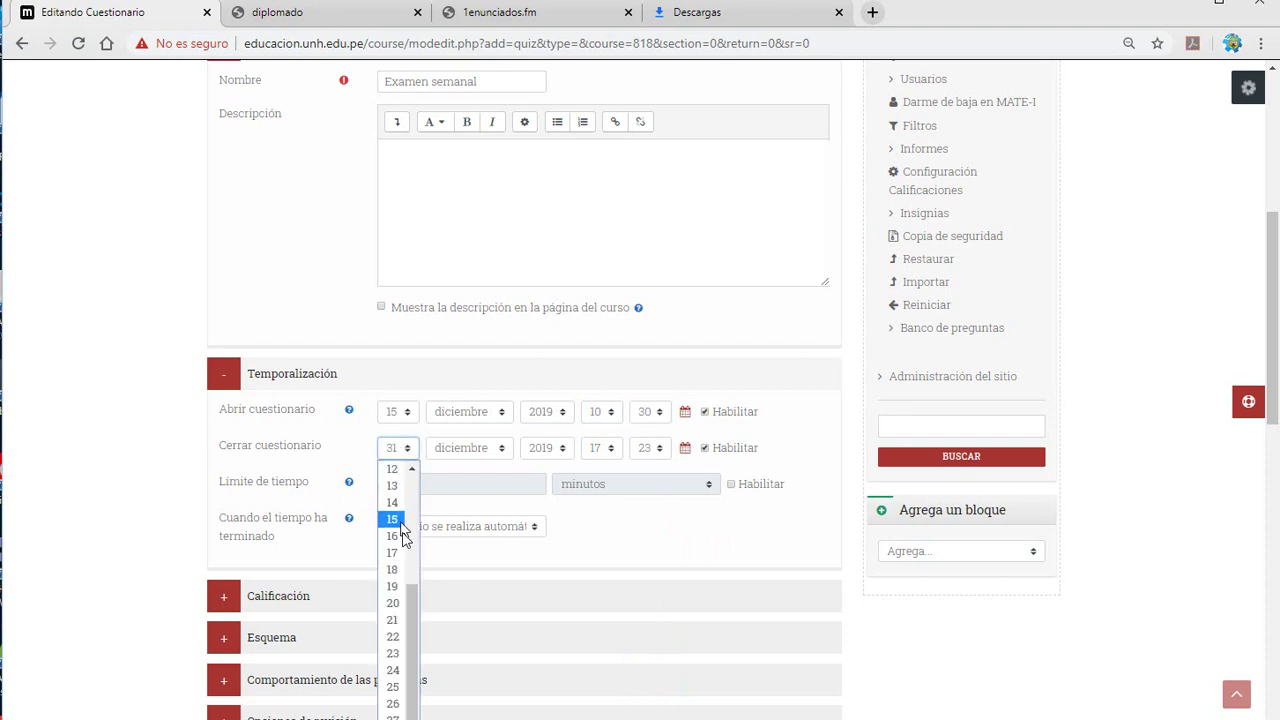
{"action": "scroll", "coordinate": [406, 560], "scroll_direction": "up", "scroll_amount": 1}
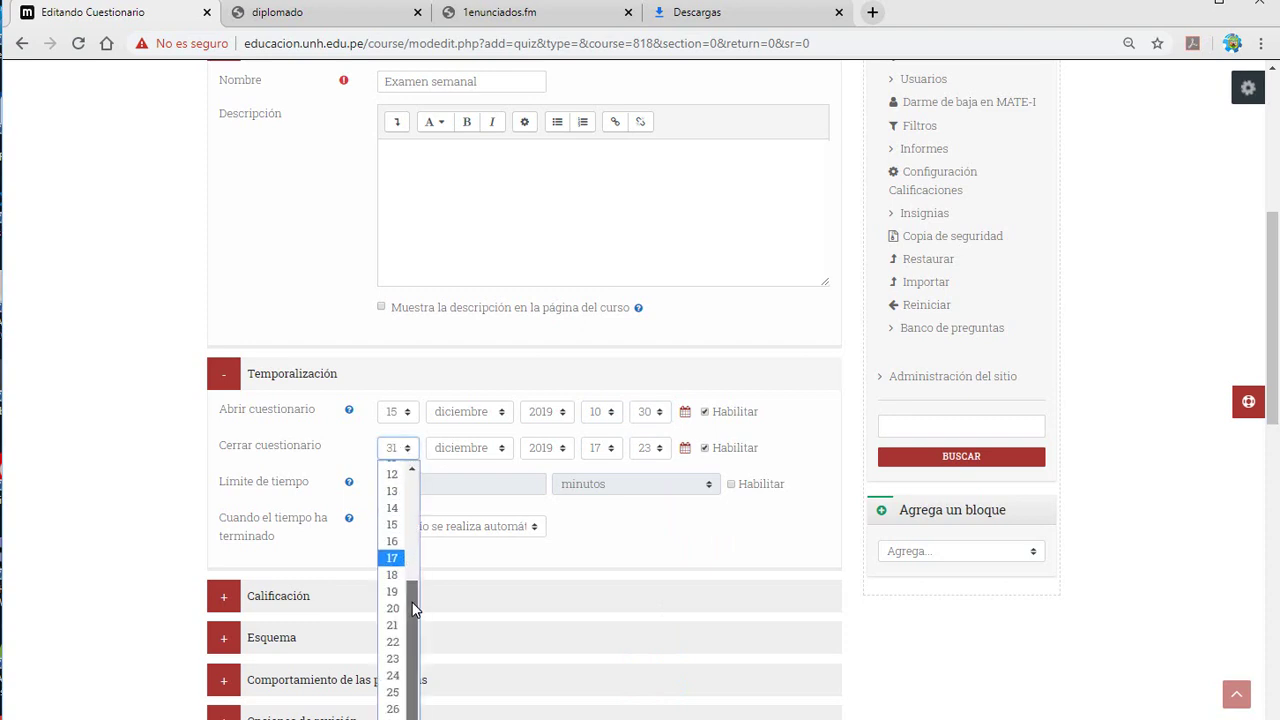
{"action": "left_click", "coordinate": [393, 525]}
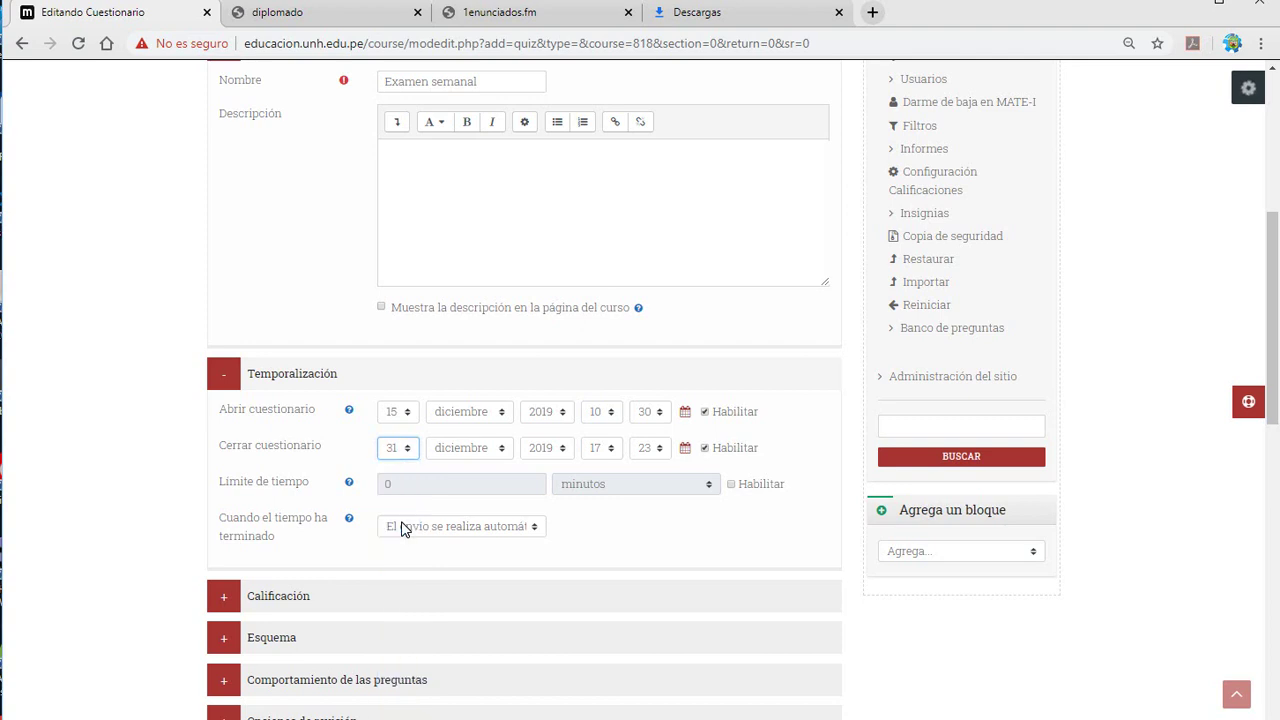
{"action": "left_click", "coordinate": [398, 448]}
{"action": "left_click", "coordinate": [400, 448]}
Set the quiz's closing time to 19:40.
{"action": "left_click", "coordinate": [600, 449]}
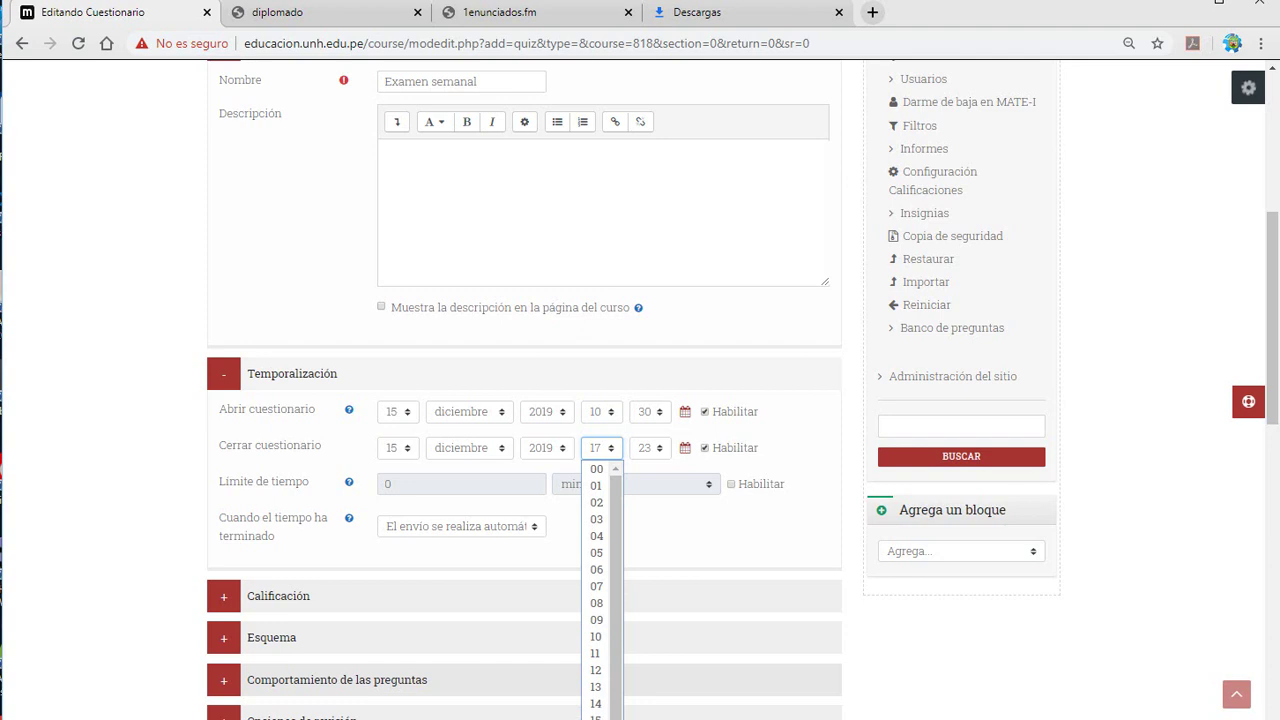
{"action": "left_click", "coordinate": [617, 712]}
{"action": "left_click", "coordinate": [650, 455]}
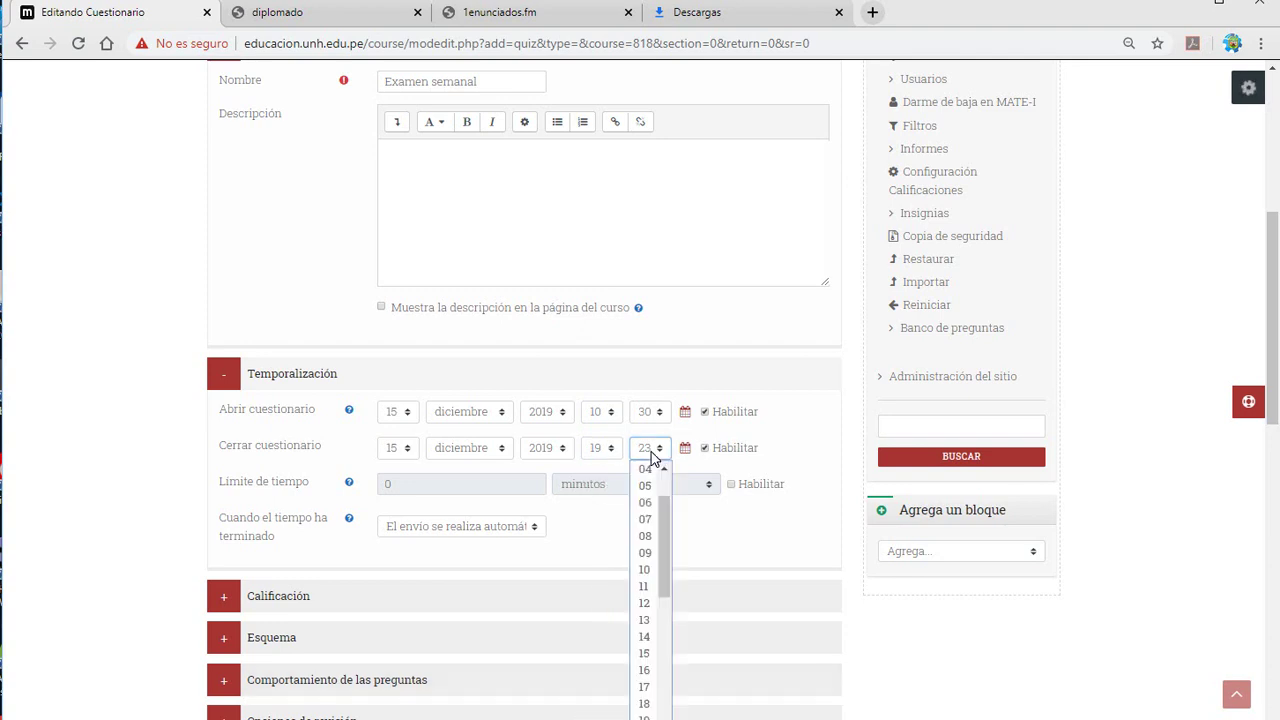
{"action": "left_click_drag", "start_coordinate": [663, 574], "coordinate": [664, 712]}
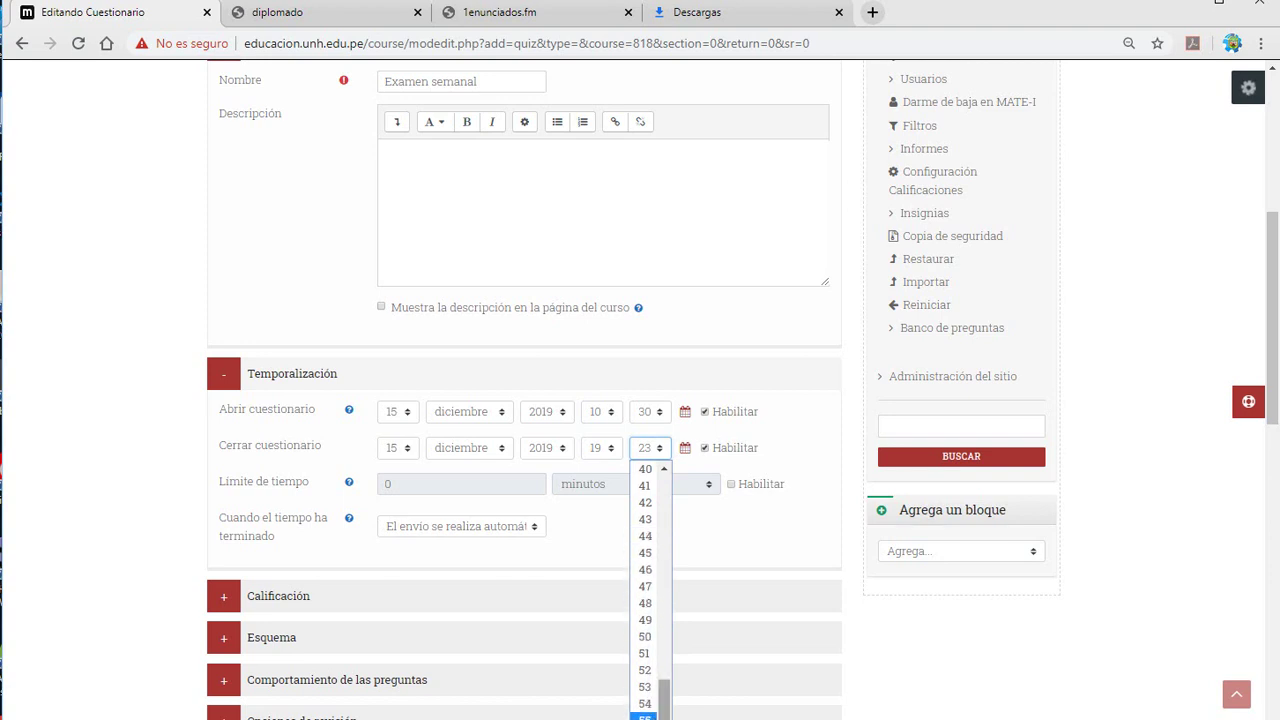
{"action": "scroll", "coordinate": [668, 700], "scroll_direction": "up", "scroll_amount": 2}
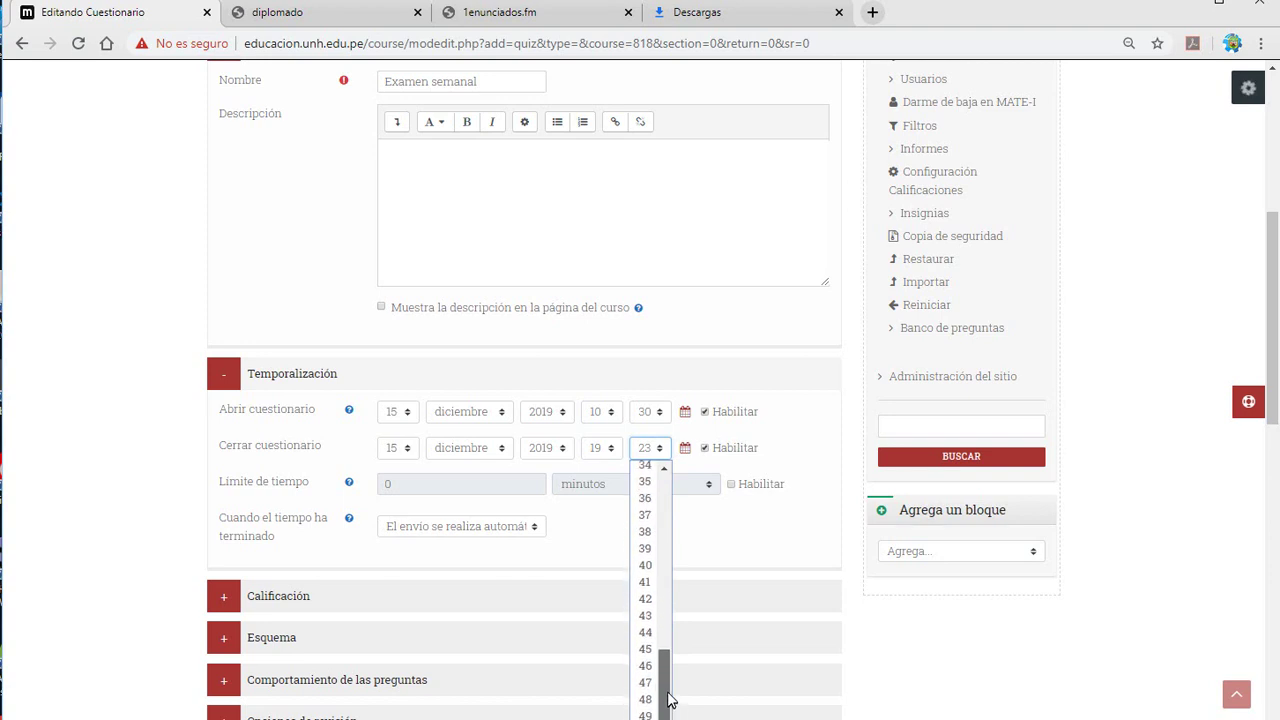
{"action": "left_click", "coordinate": [646, 572]}
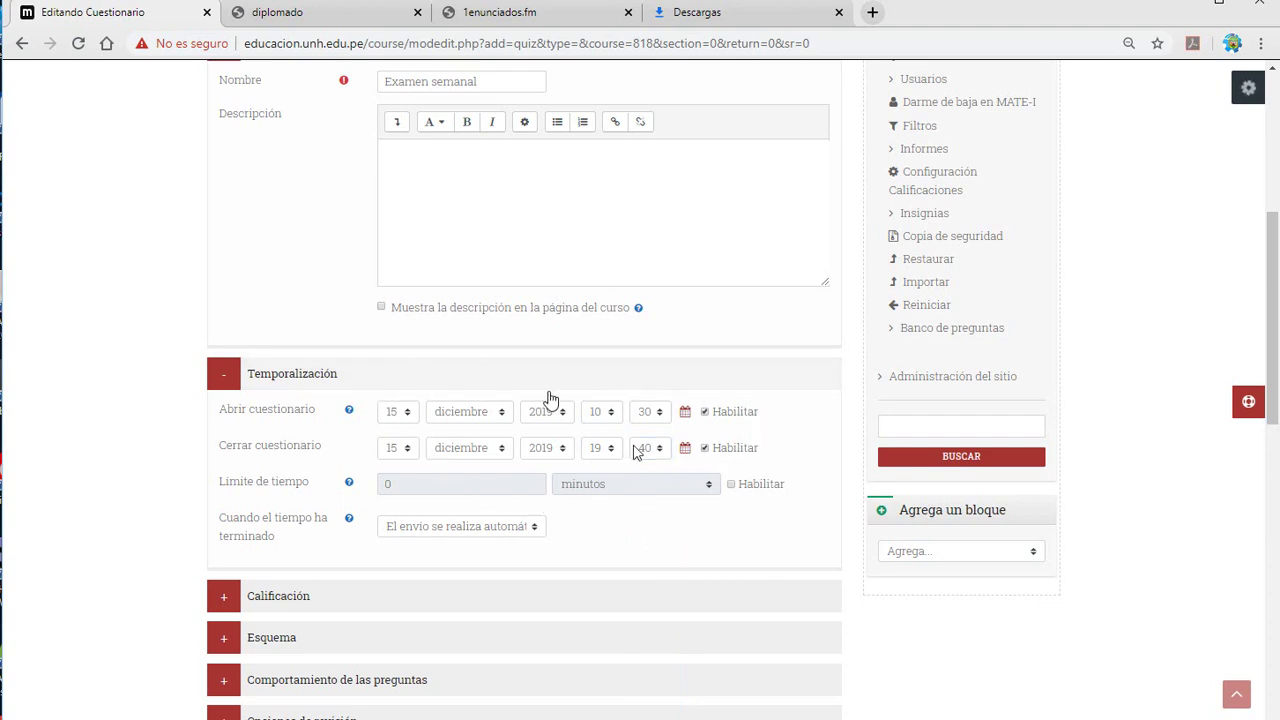
Expand the Calificación settings and set the passing grade (Calificación para aprobar) to 20.
{"action": "scroll", "coordinate": [616, 541], "scroll_direction": "down", "scroll_amount": 1}
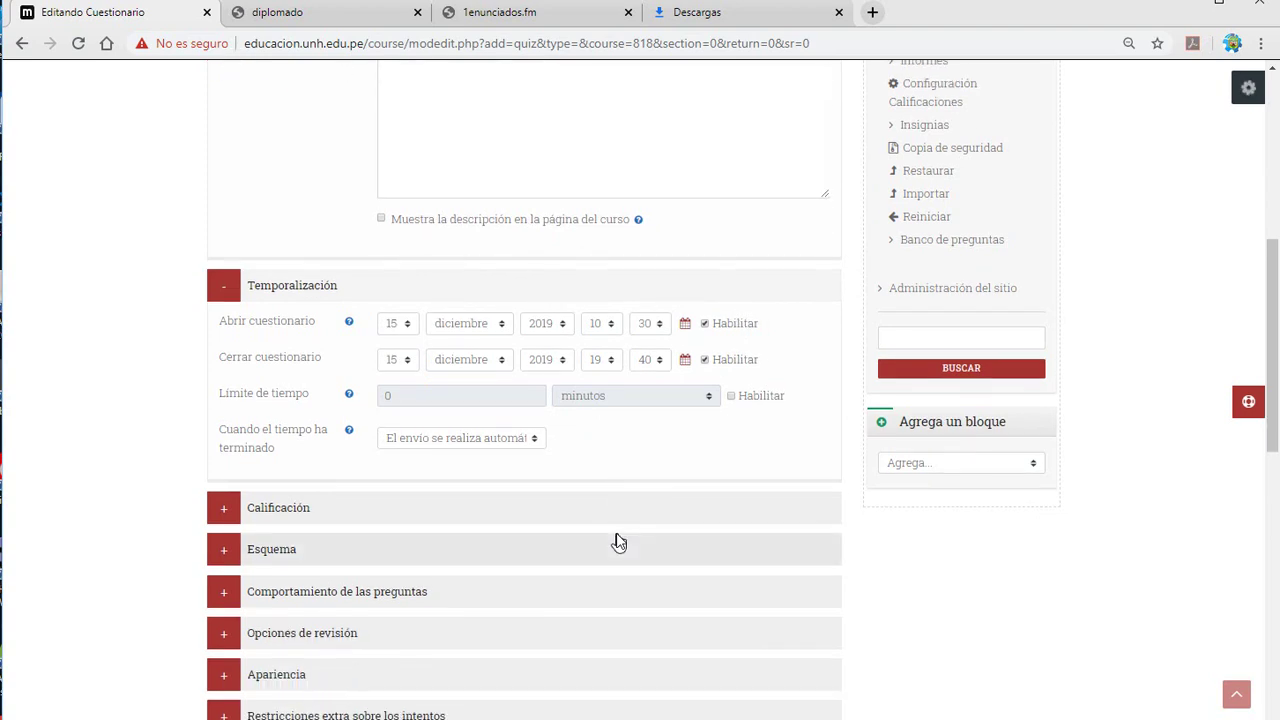
{"action": "scroll", "coordinate": [617, 541], "scroll_direction": "down", "scroll_amount": 2}
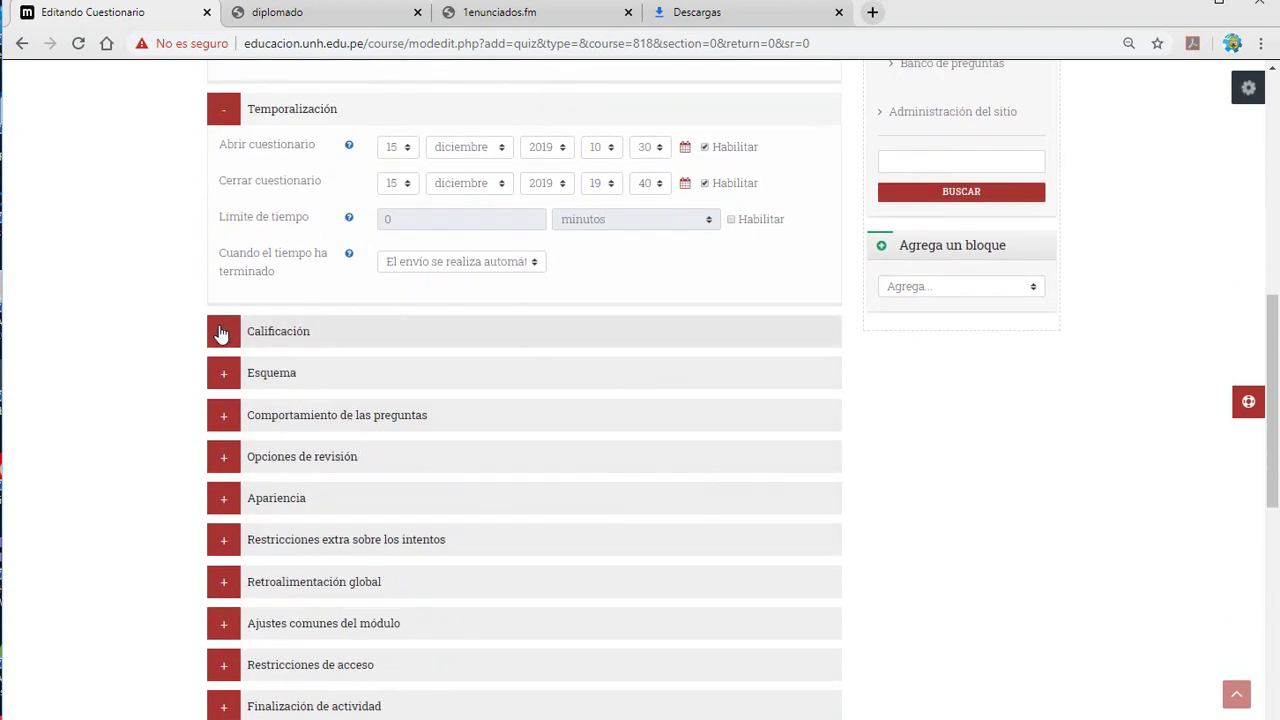
{"action": "left_click", "coordinate": [222, 334]}
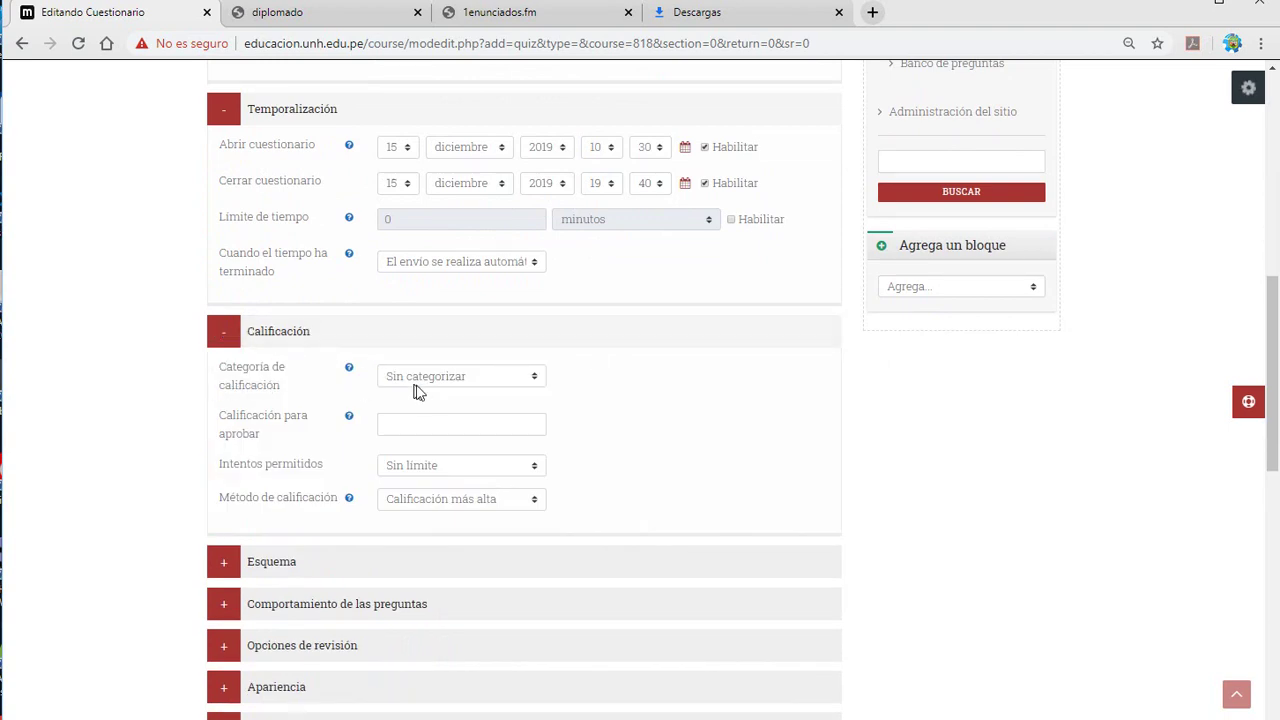
{"action": "left_click", "coordinate": [406, 425]}
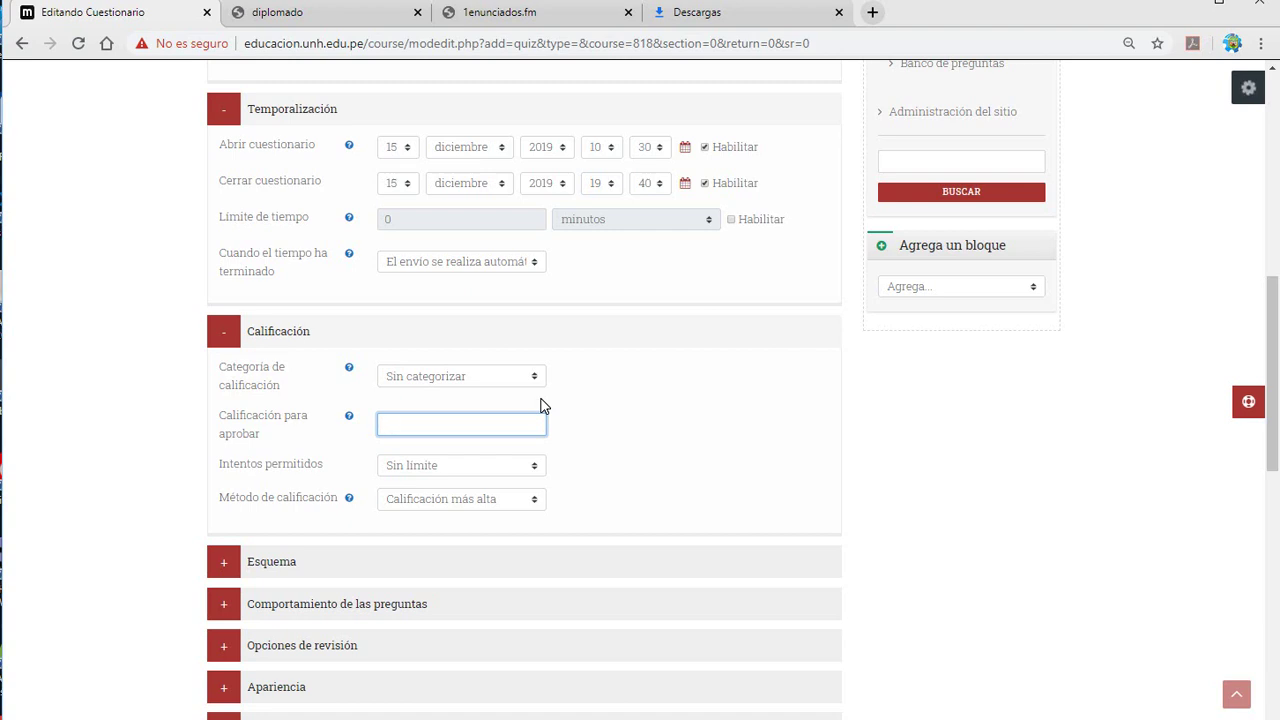
{"action": "left_click", "coordinate": [617, 446]}
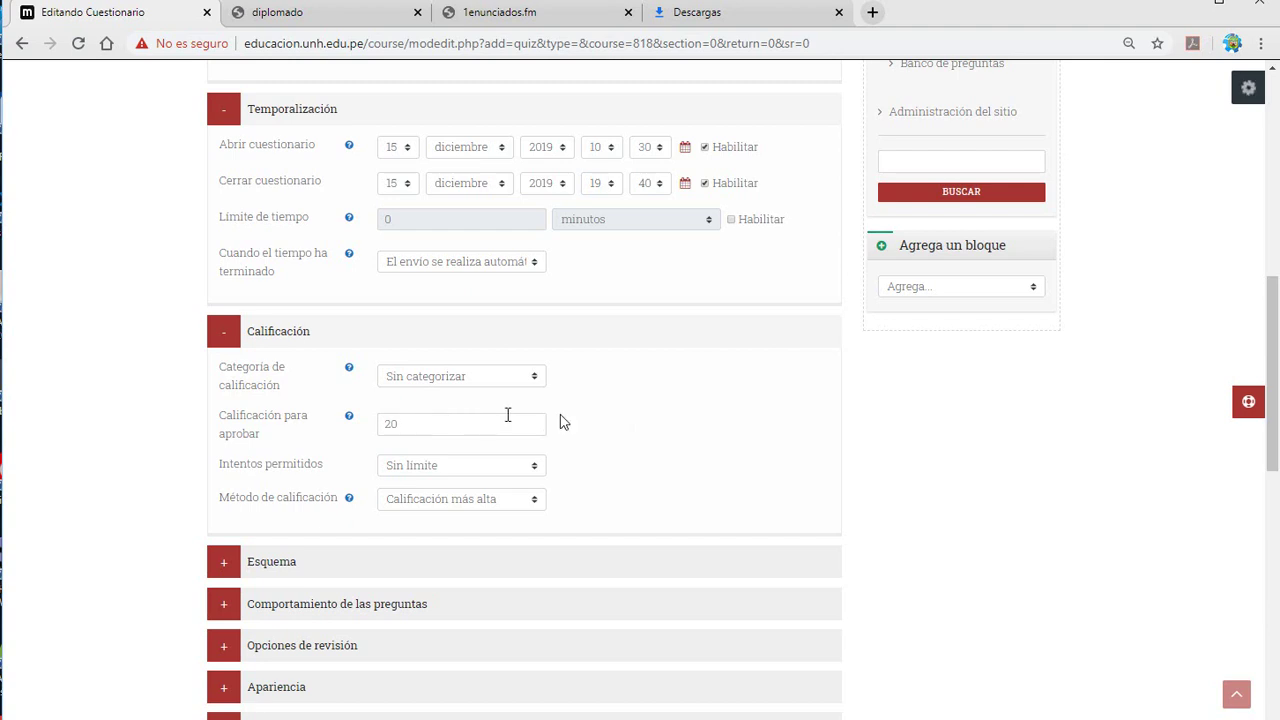
{"action": "left_click_drag", "start_coordinate": [402, 421], "coordinate": [338, 422]}
{"action": "left_click", "coordinate": [426, 417]}
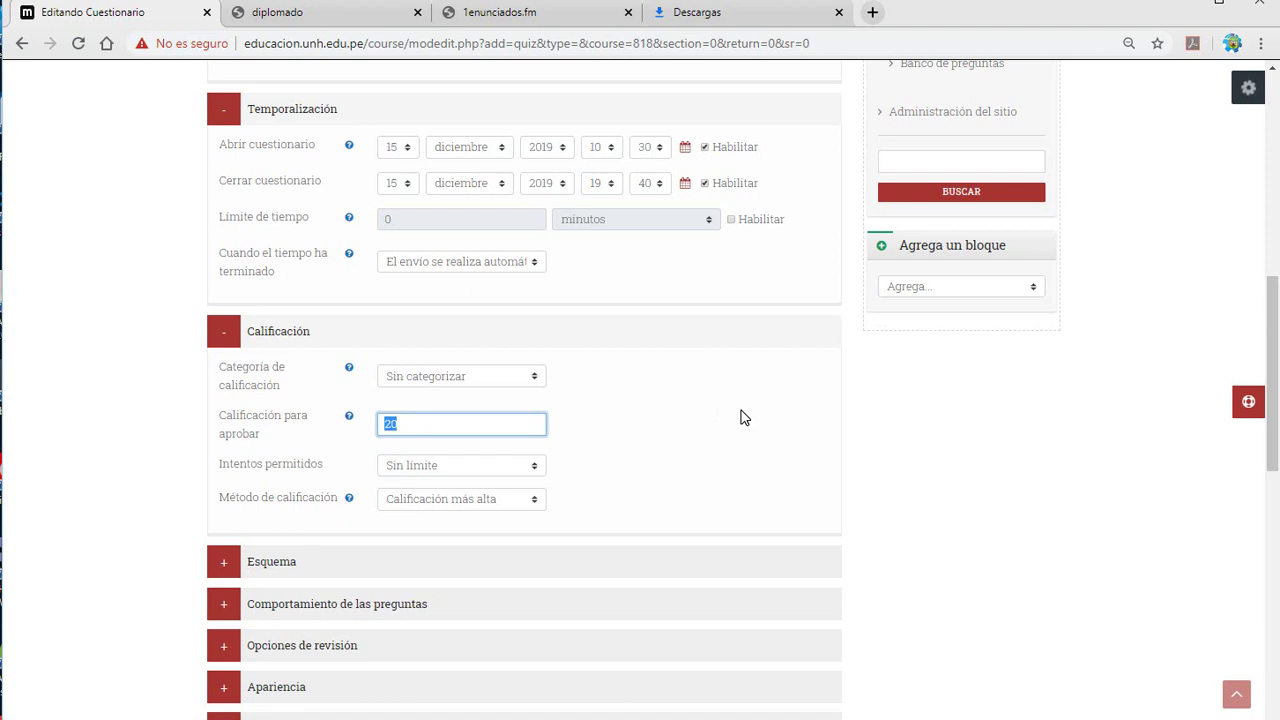
Limit the allowed attempts to 2 and keep the grading method at Calificación más alta.
{"action": "scroll", "coordinate": [744, 417], "scroll_direction": "down", "scroll_amount": 3}
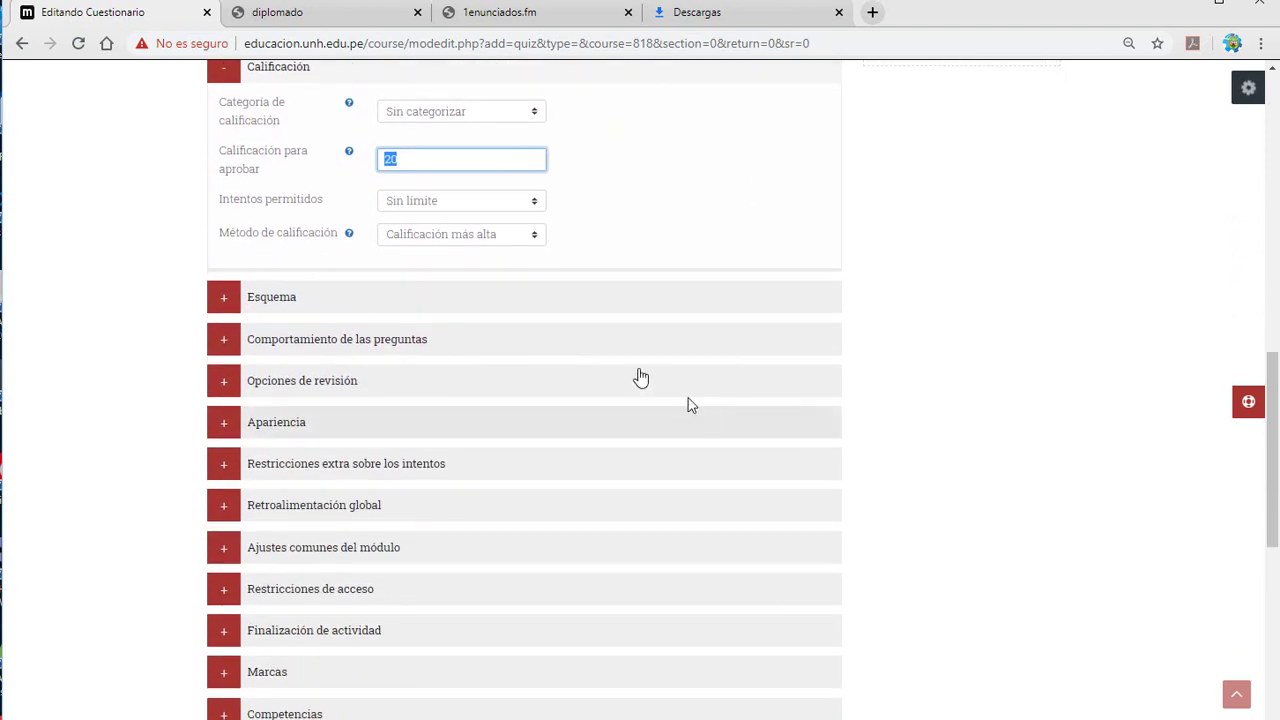
{"action": "left_click", "coordinate": [432, 202]}
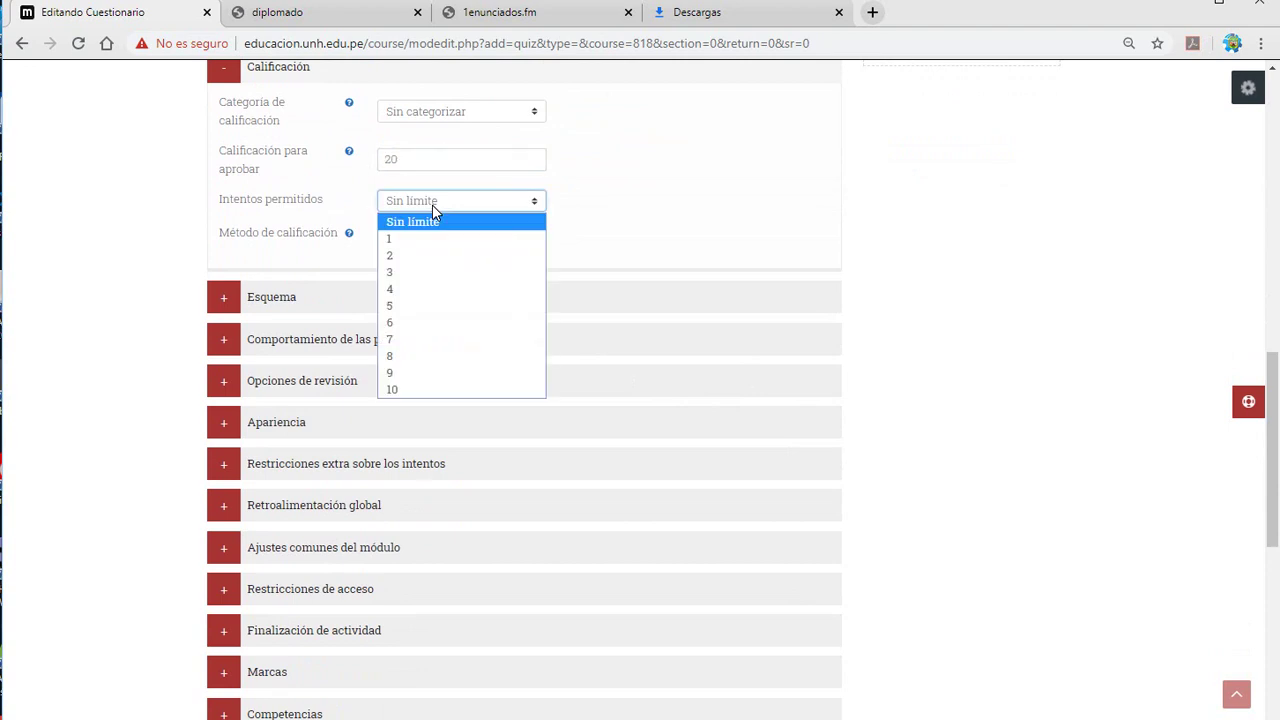
{"action": "left_click", "coordinate": [424, 256]}
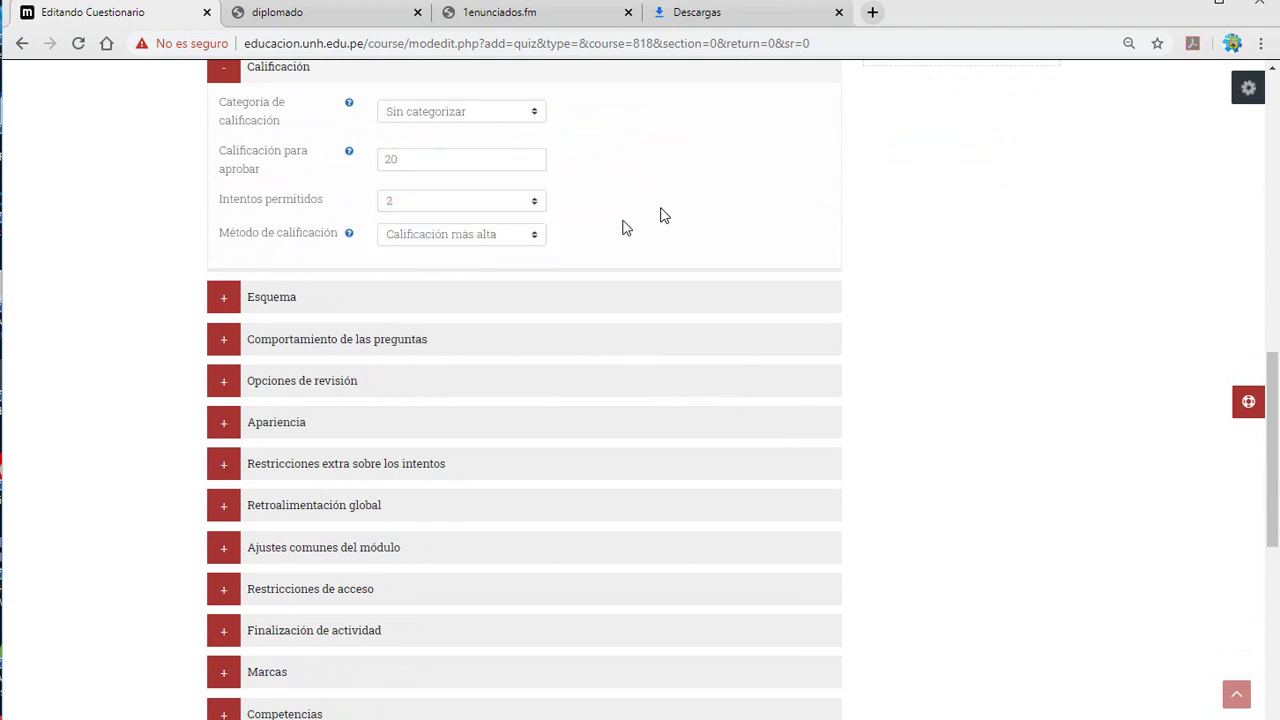
{"action": "left_click", "coordinate": [487, 238]}
{"action": "left_click", "coordinate": [490, 240]}
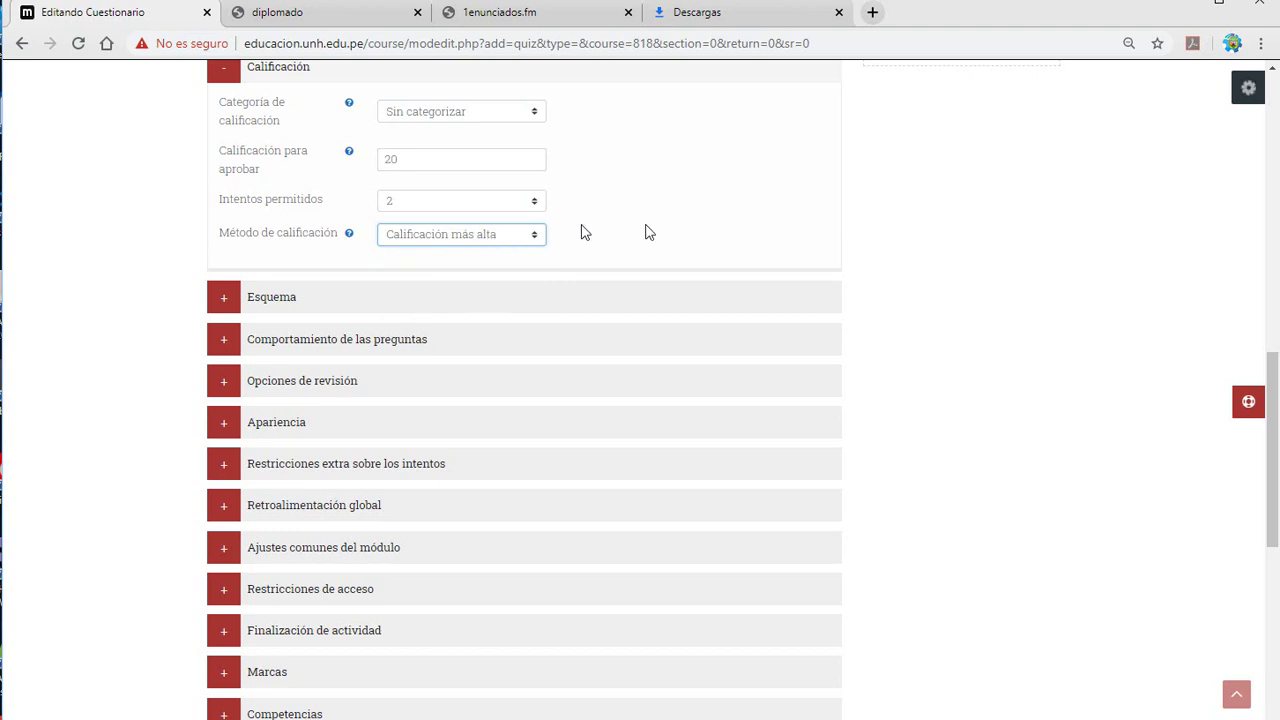
Expand the Esquema settings and set Página nueva to Cada 10 preguntas.
{"action": "left_click", "coordinate": [232, 314]}
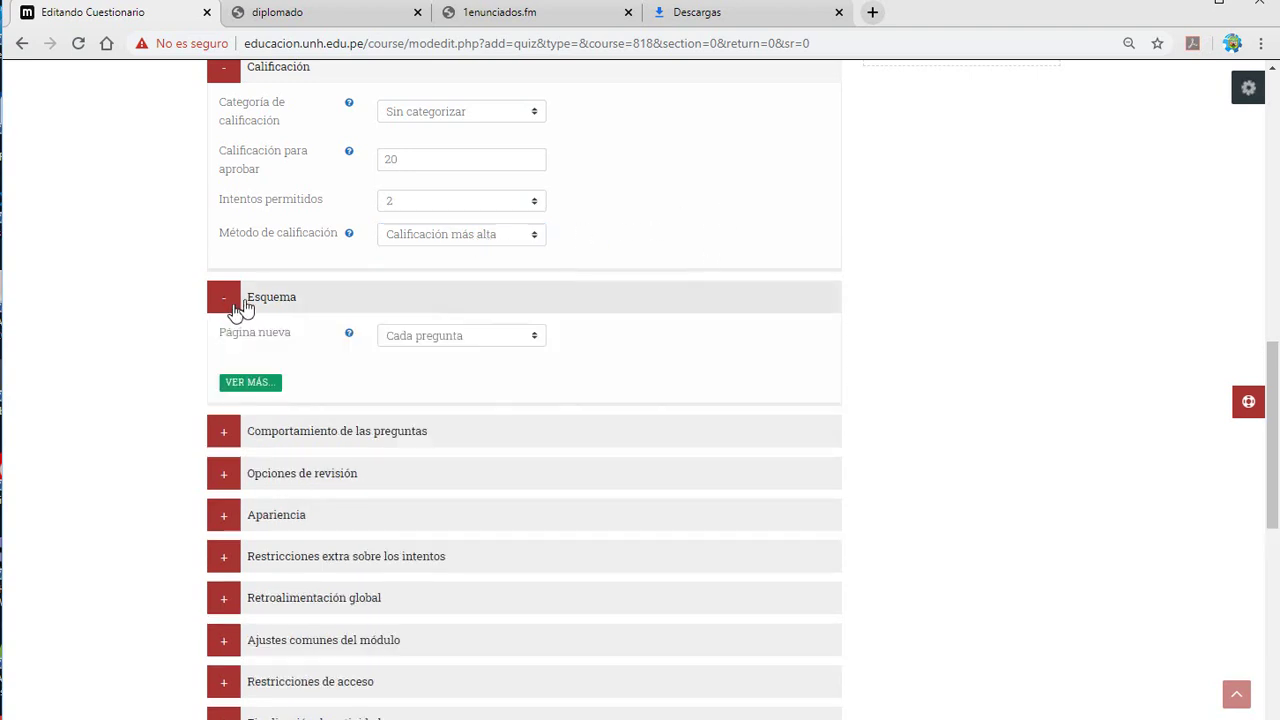
{"action": "left_click", "coordinate": [455, 341]}
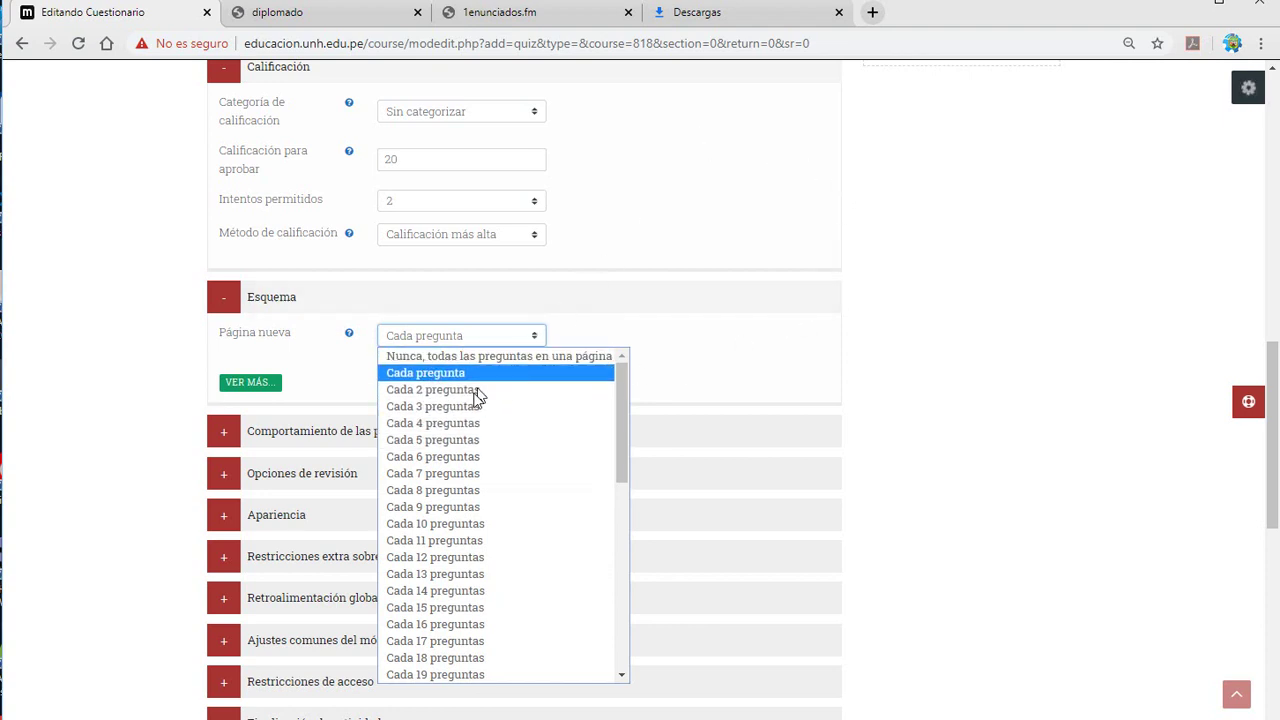
{"action": "left_click", "coordinate": [459, 433]}
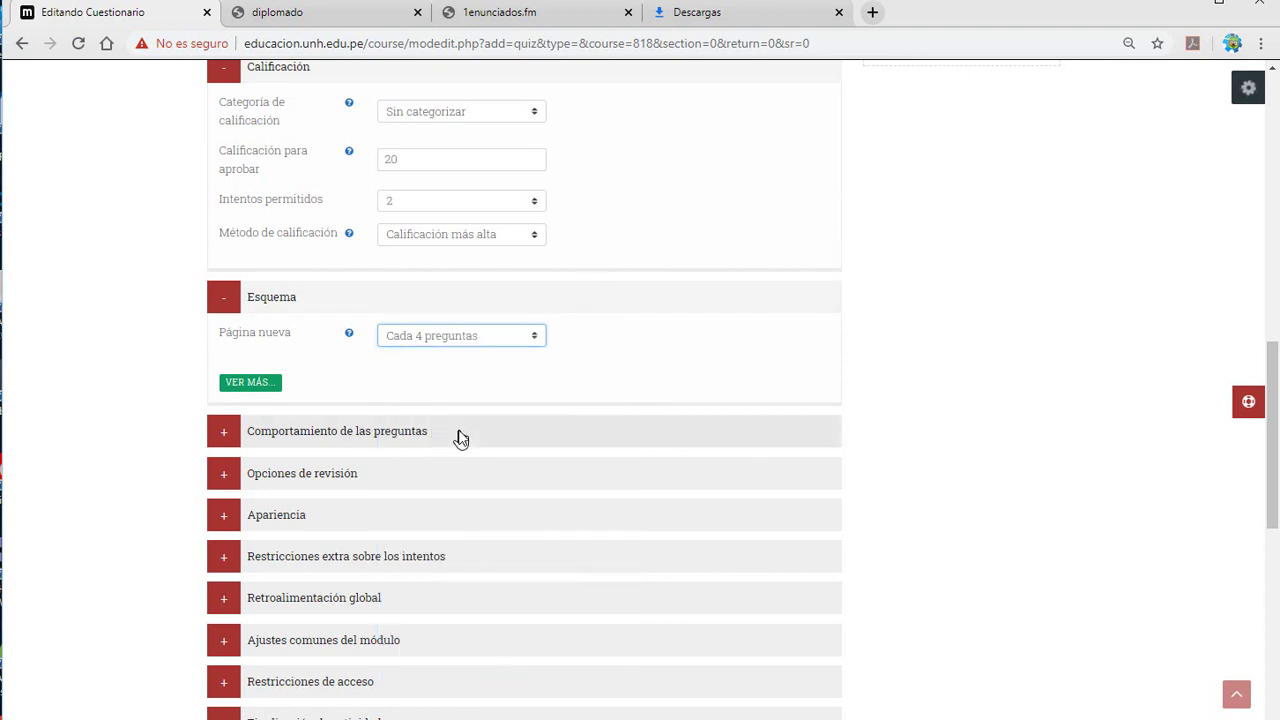
{"action": "left_click", "coordinate": [503, 341]}
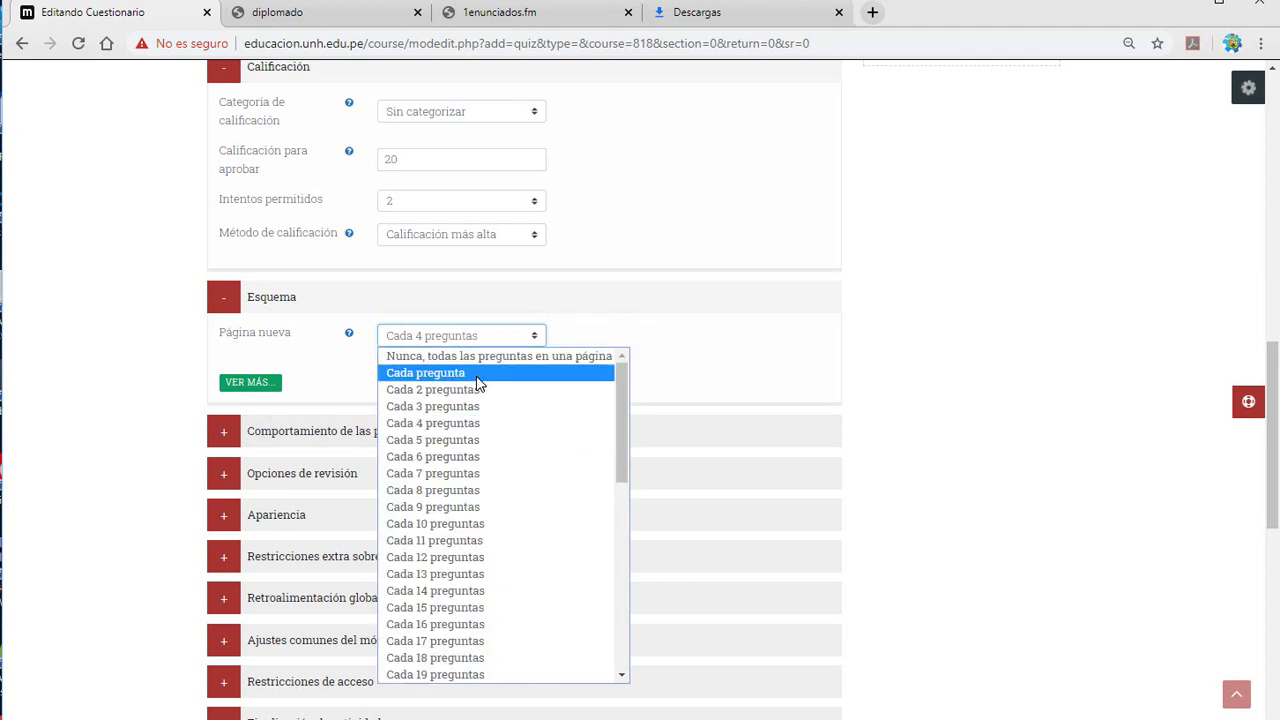
{"action": "left_click", "coordinate": [475, 374]}
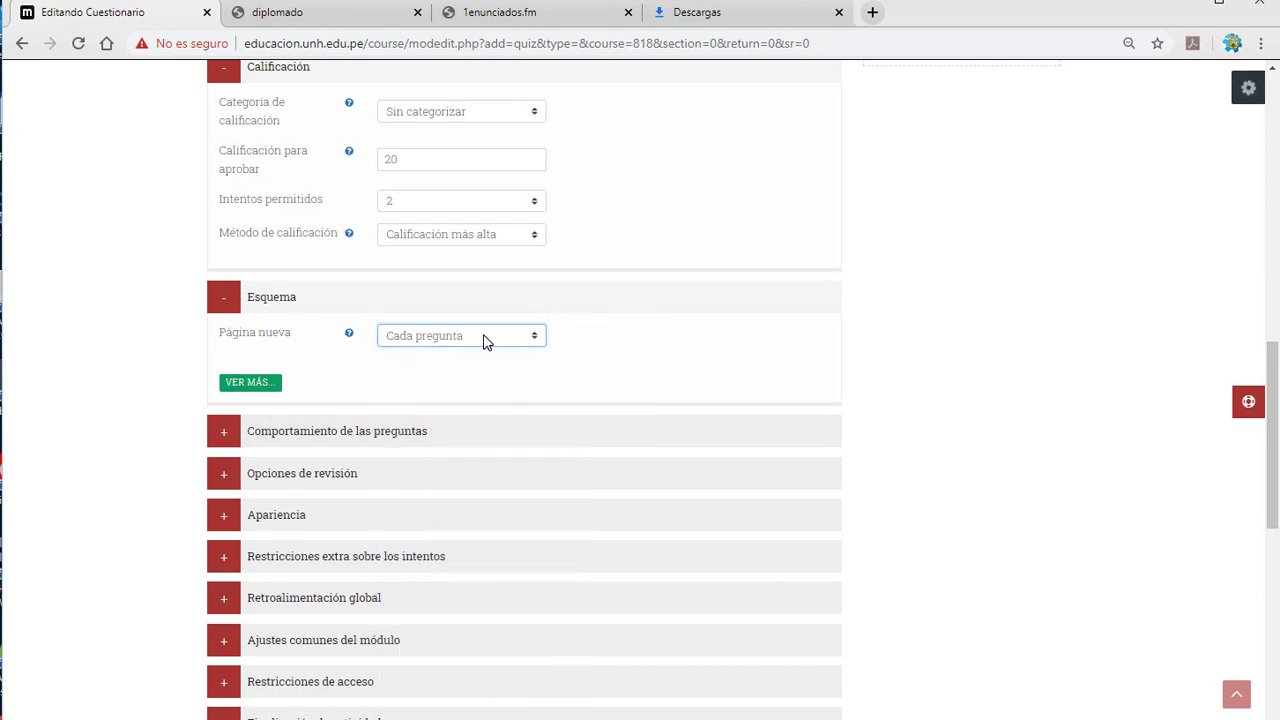
{"action": "left_click", "coordinate": [484, 338]}
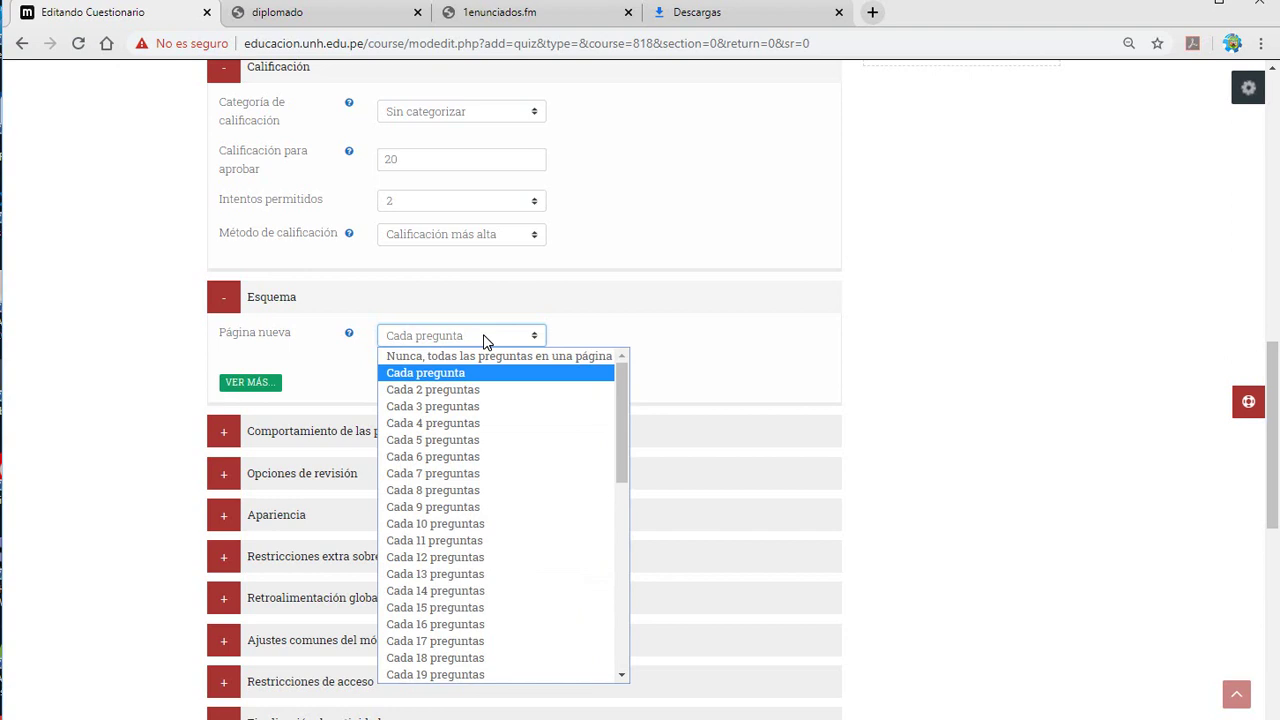
{"action": "left_click", "coordinate": [432, 524]}
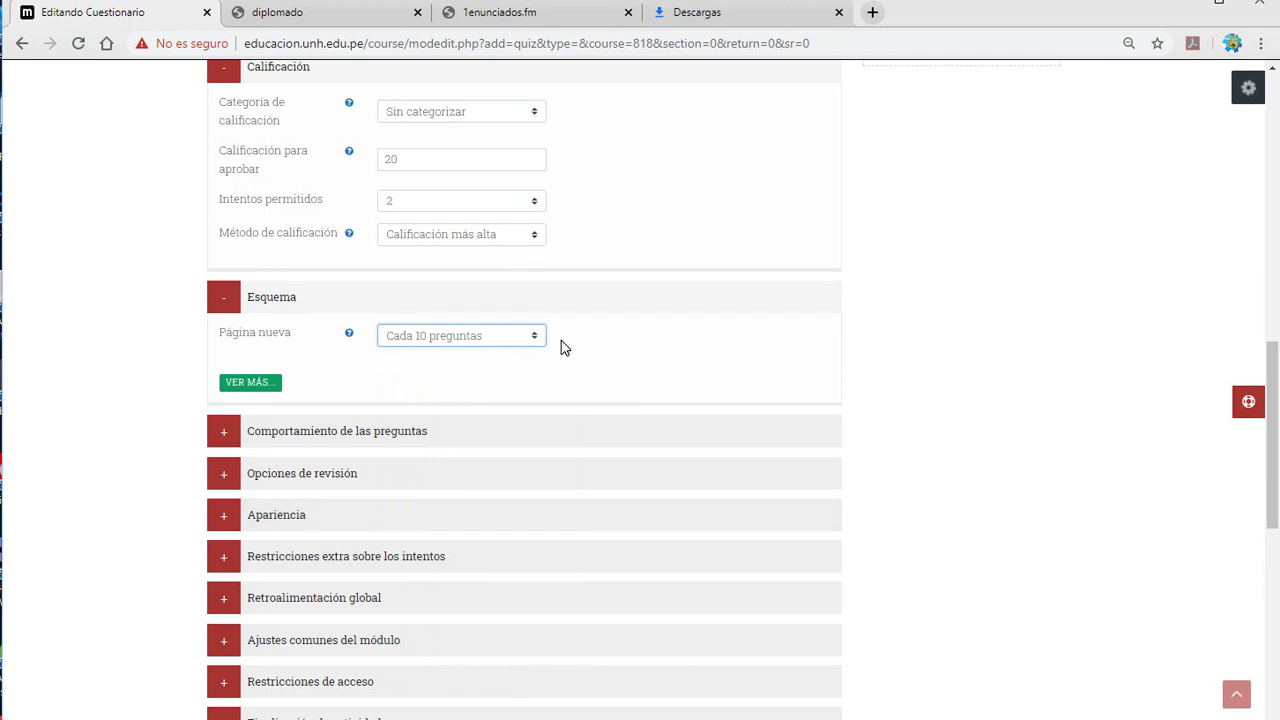
Expand Comportamiento de las preguntas and keep Ordenar al azar las respuestas set to Sí.
{"action": "scroll", "coordinate": [644, 510], "scroll_direction": "down", "scroll_amount": 3}
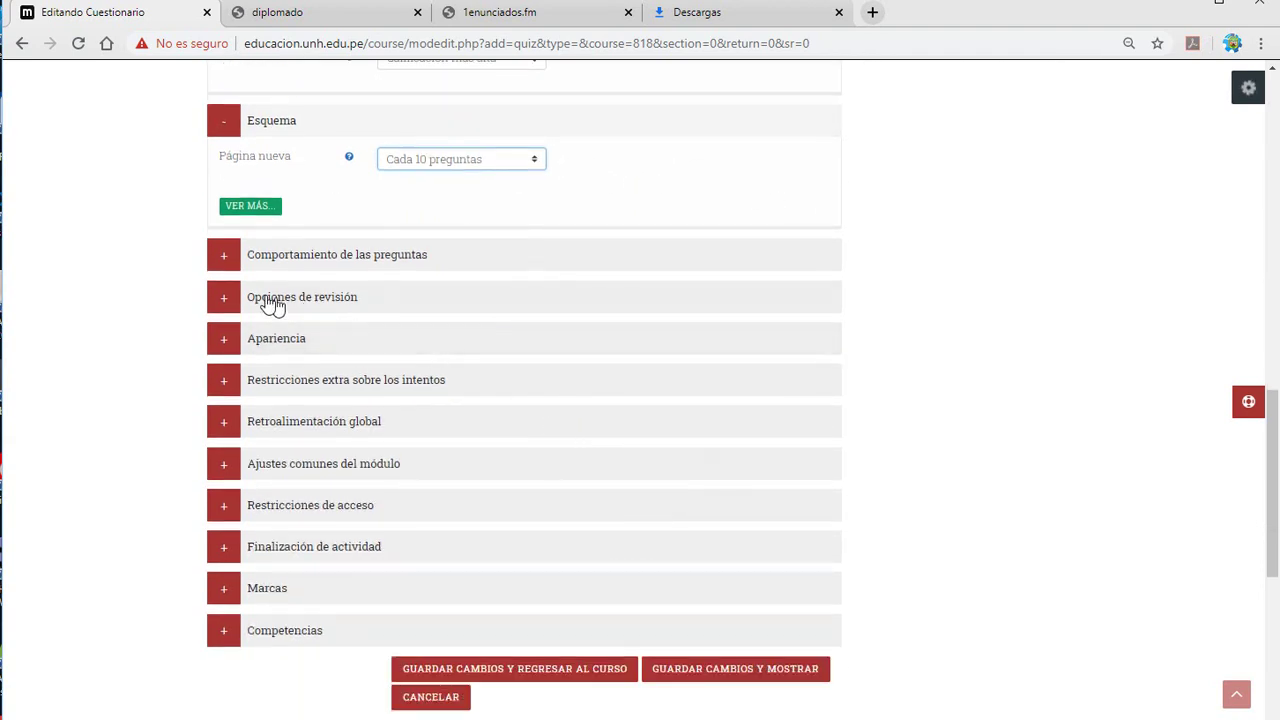
{"action": "left_click", "coordinate": [225, 259]}
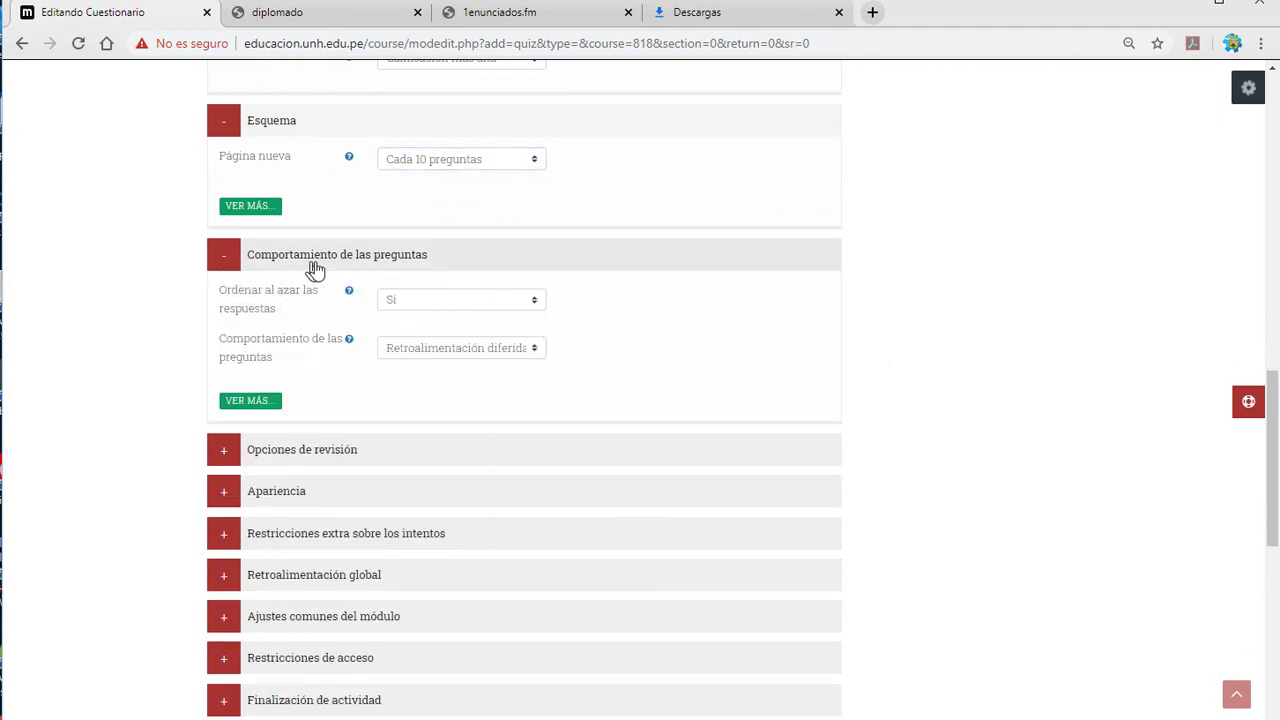
{"action": "left_click", "coordinate": [489, 305]}
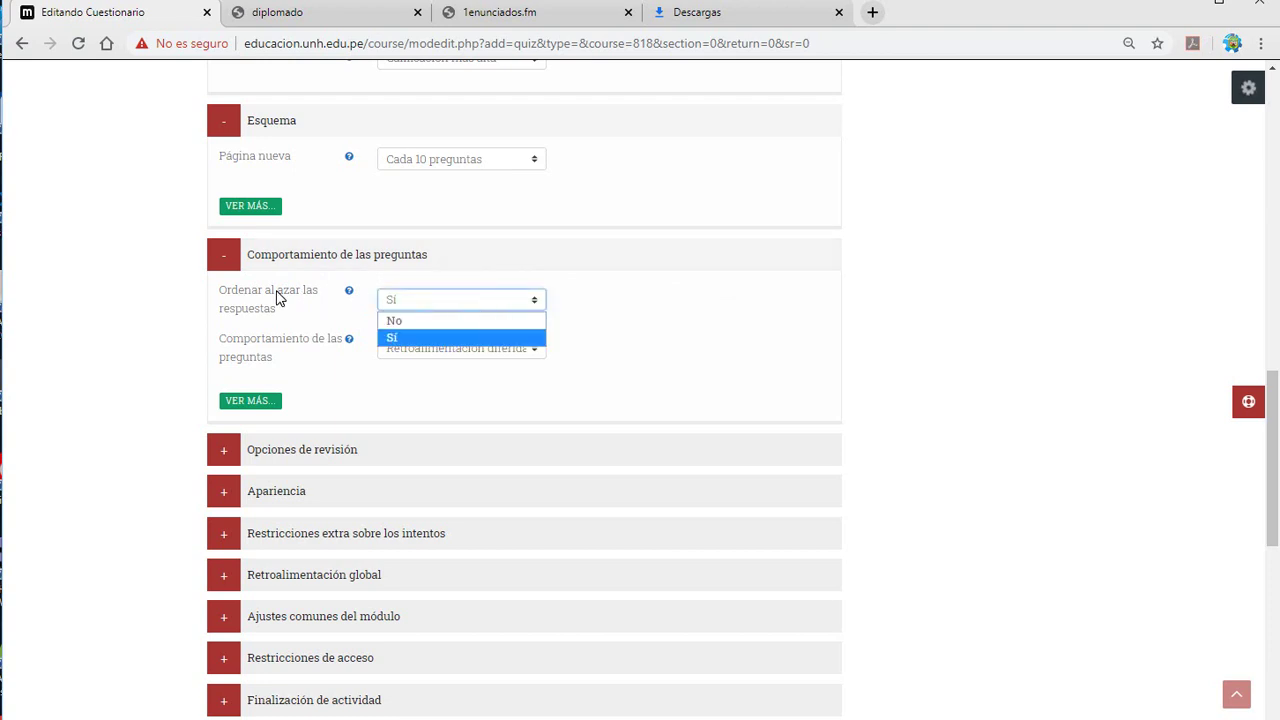
{"action": "left_click", "coordinate": [408, 337]}
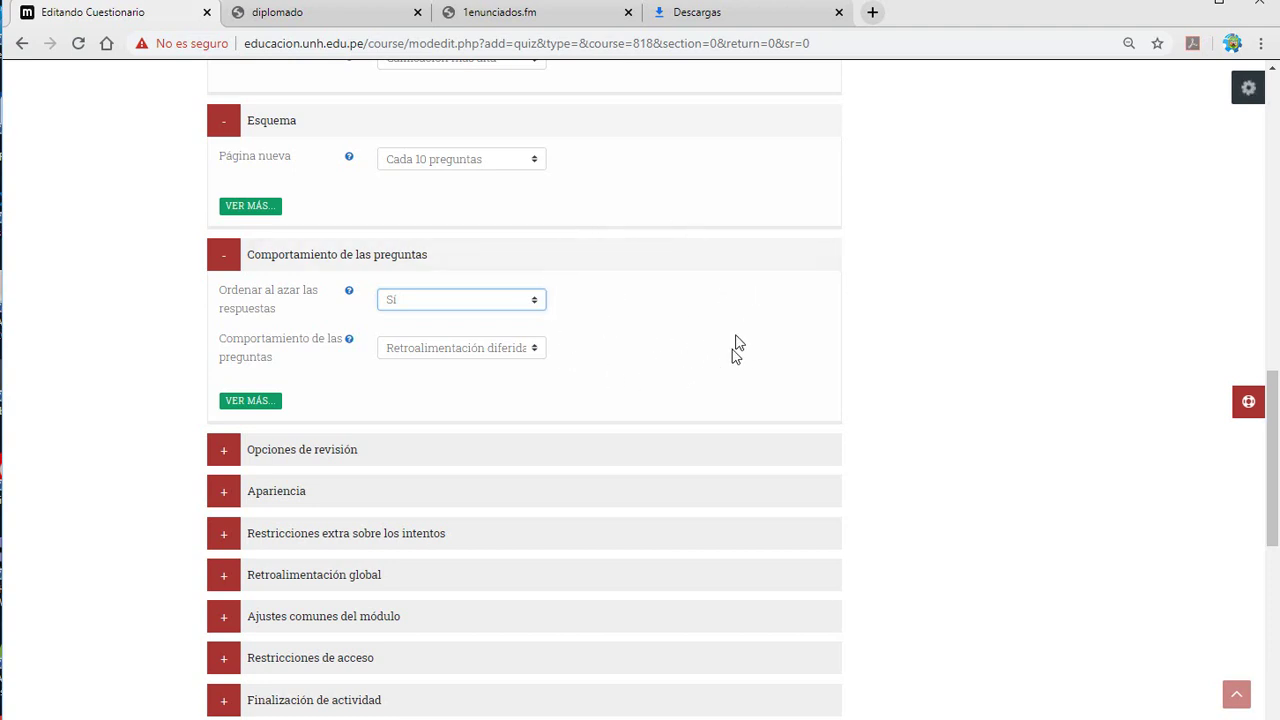
{"action": "left_click", "coordinate": [413, 306]}
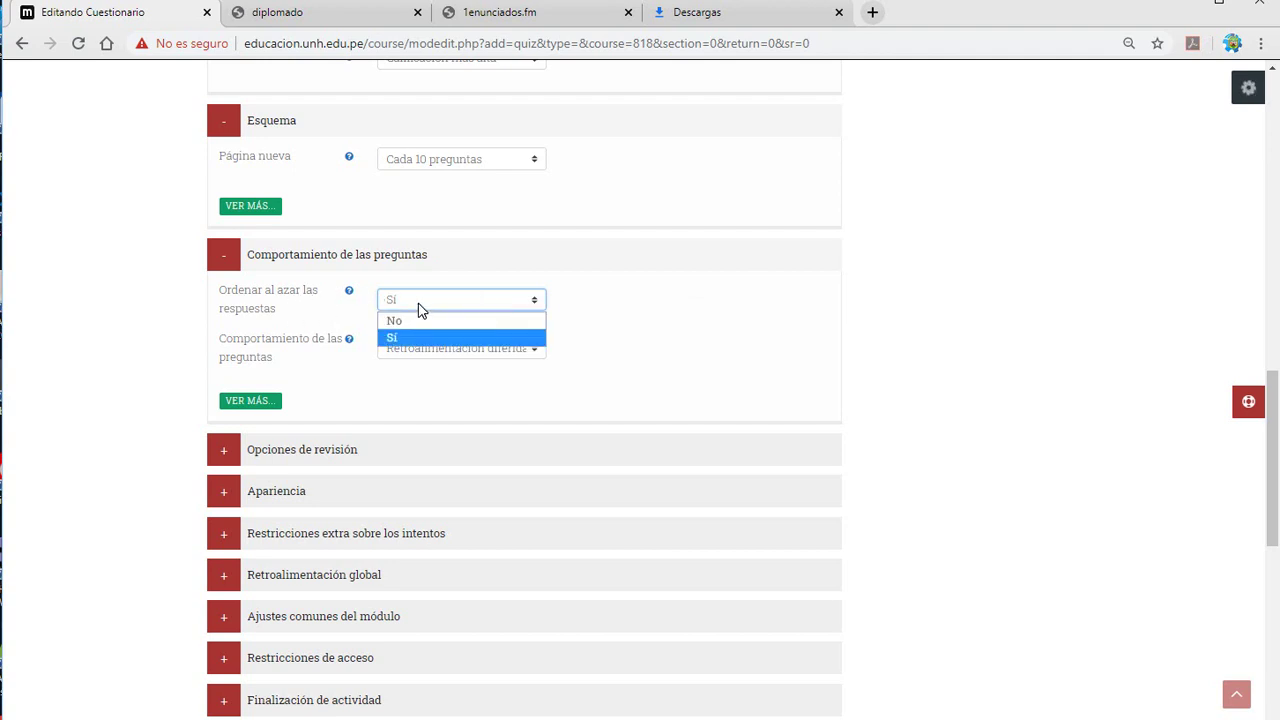
{"action": "left_click", "coordinate": [418, 305]}
{"action": "left_click", "coordinate": [443, 302]}
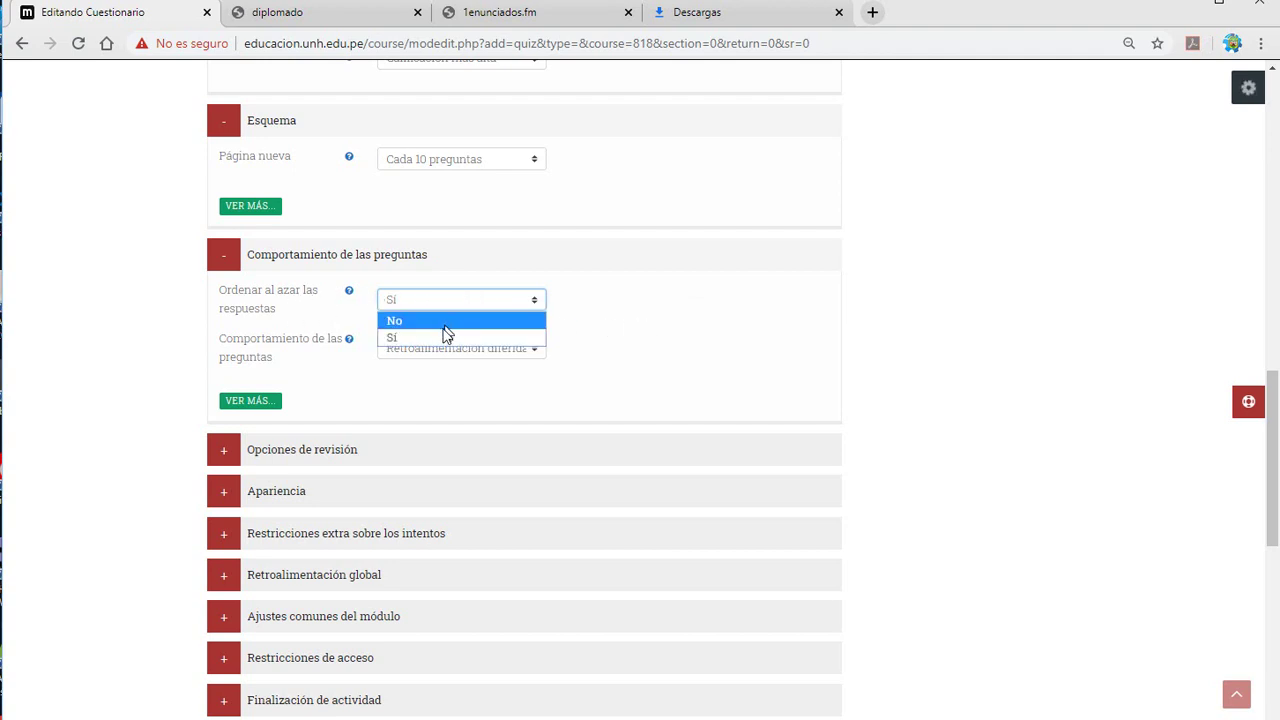
{"action": "left_click", "coordinate": [443, 337]}
{"action": "left_click", "coordinate": [700, 345]}
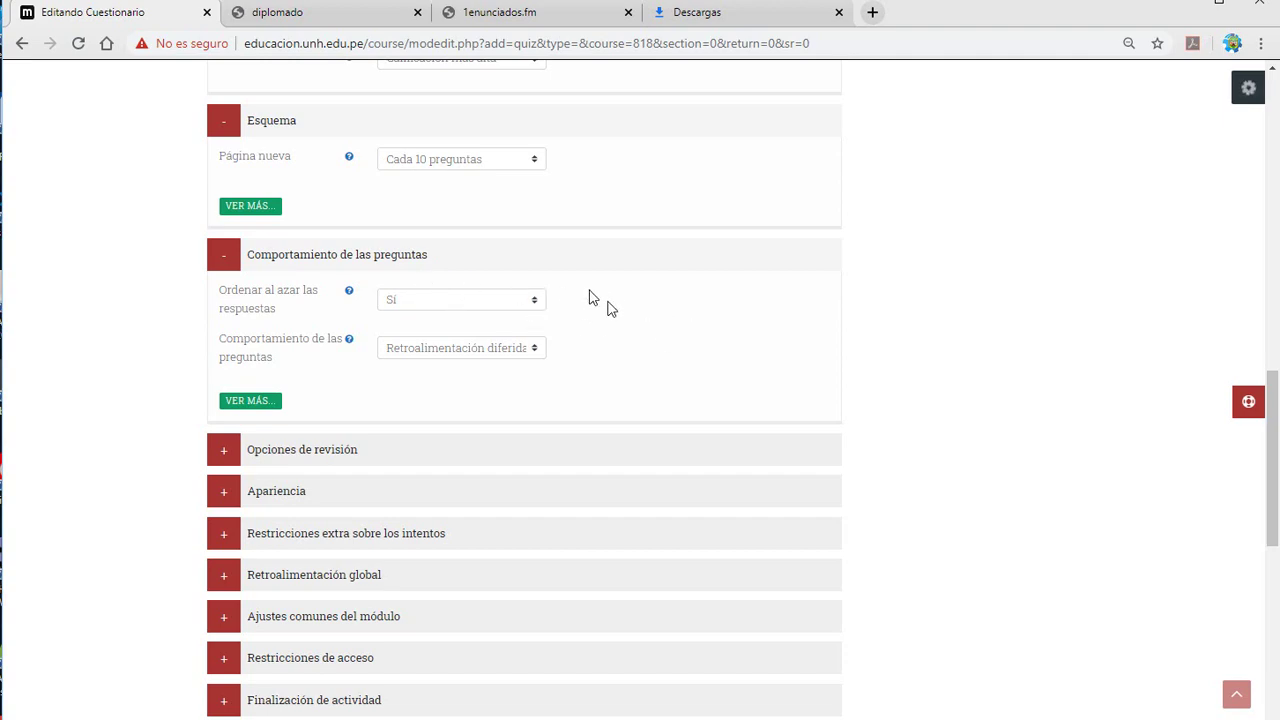
Review the Opciones de revisión settings and collapse that section again.
{"action": "scroll", "coordinate": [611, 337], "scroll_direction": "down", "scroll_amount": 4}
{"action": "scroll", "coordinate": [611, 337], "scroll_direction": "up", "scroll_amount": 1}
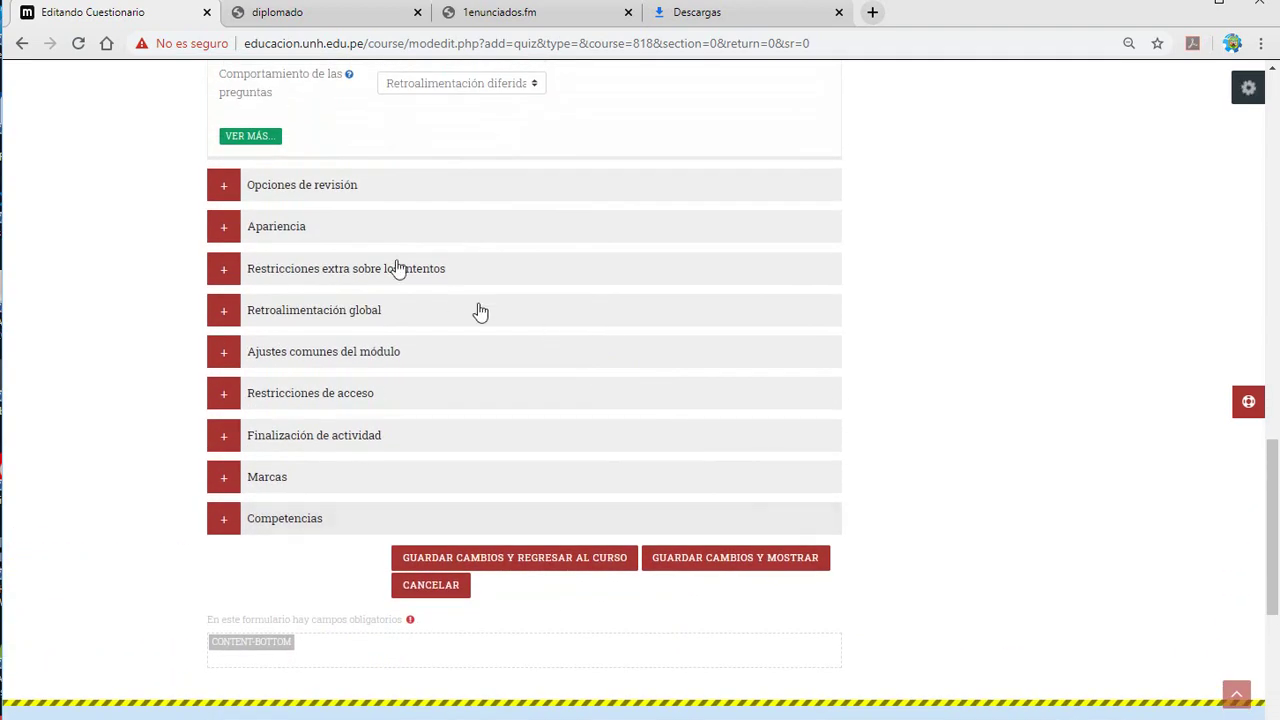
{"action": "left_click", "coordinate": [224, 186]}
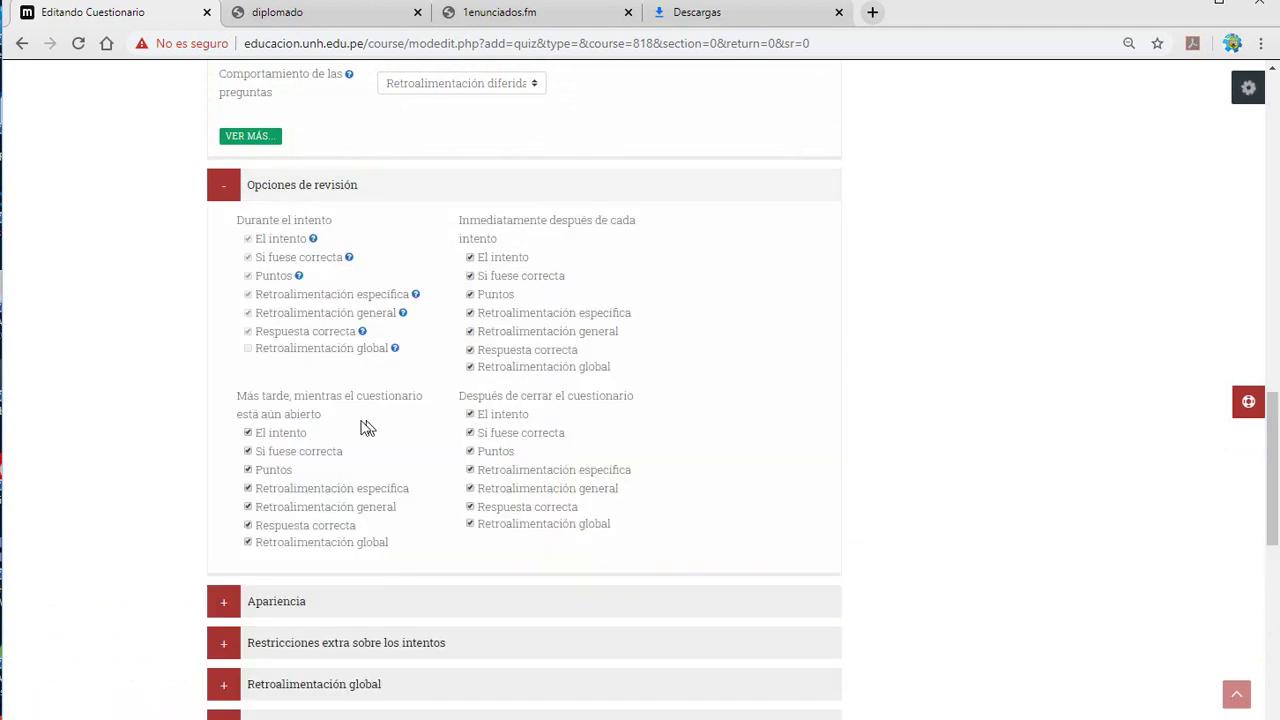
{"action": "left_click", "coordinate": [224, 190]}
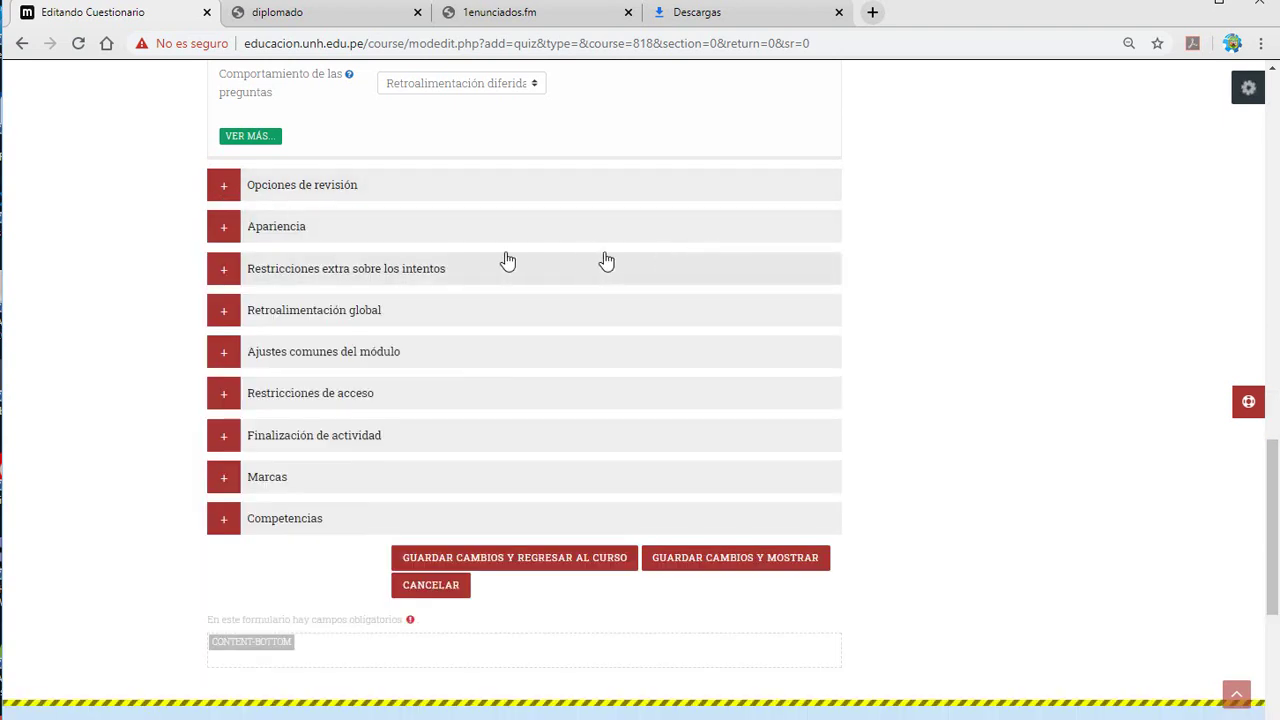
Try Imagen pequeña for Mostrar la imagen del usuario in the Apariencia settings and restore sin imagen.
{"action": "left_click", "coordinate": [226, 230]}
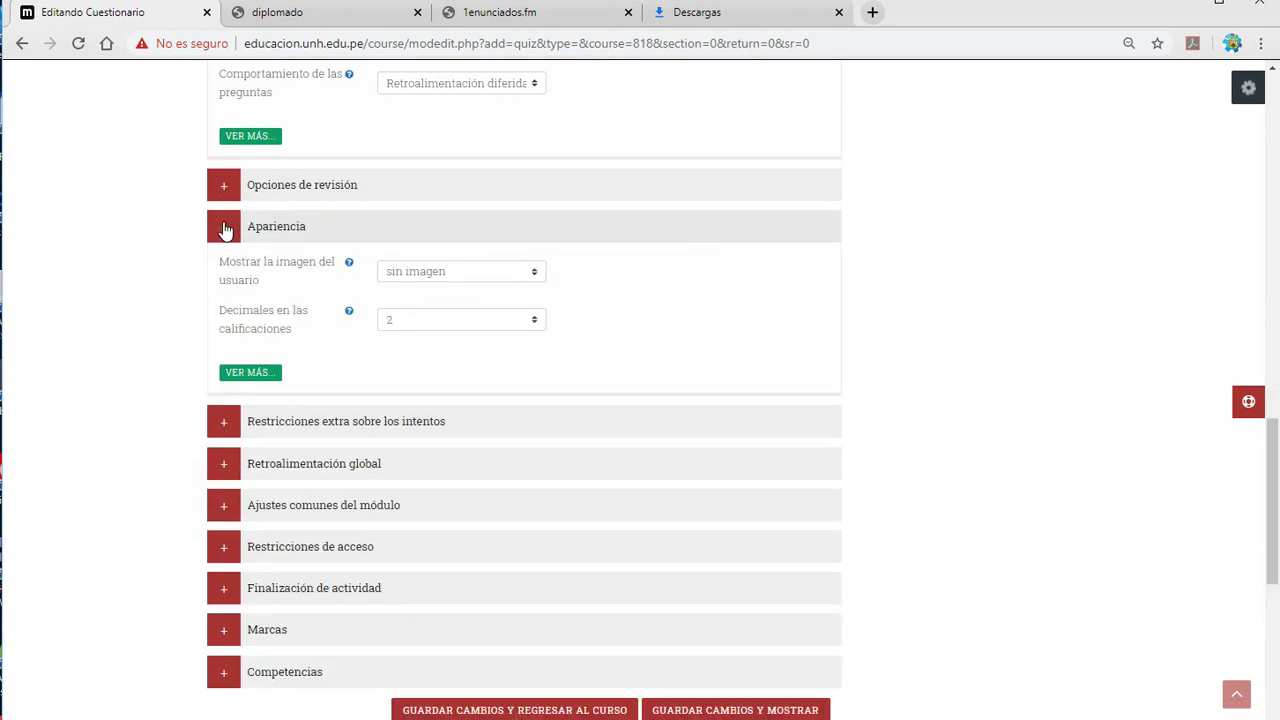
{"action": "left_click", "coordinate": [491, 273]}
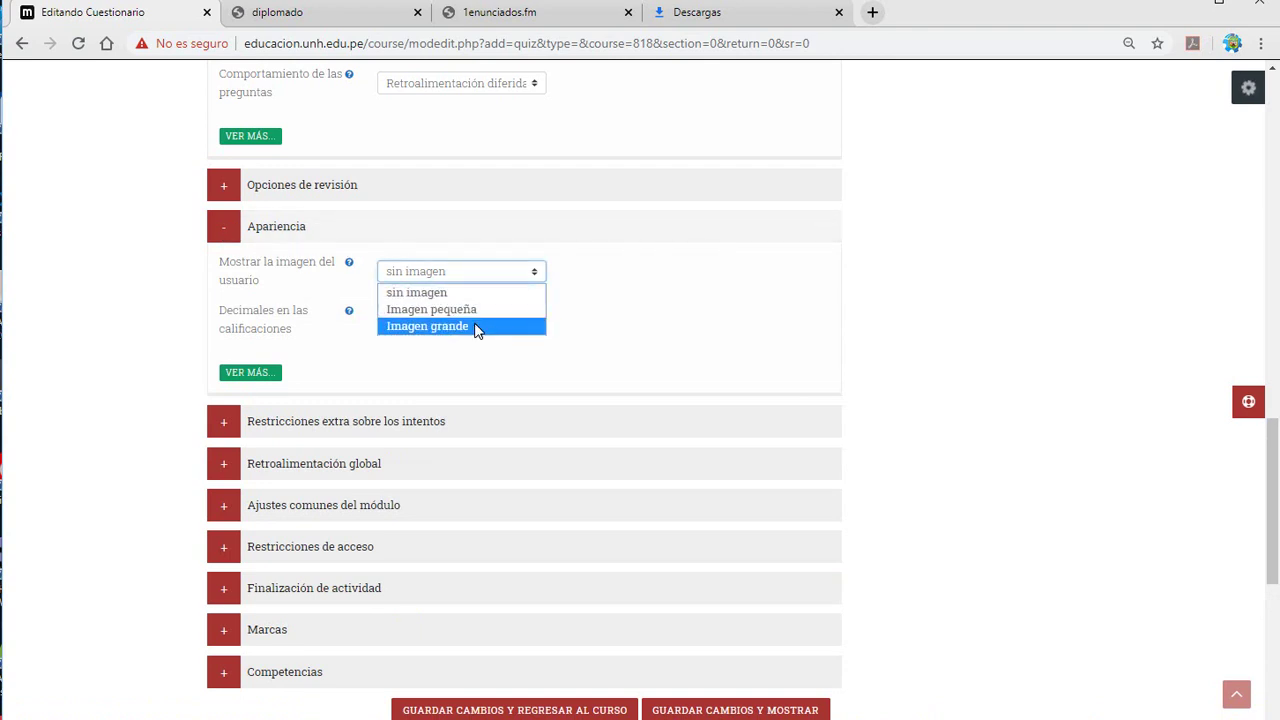
{"action": "left_click", "coordinate": [479, 310]}
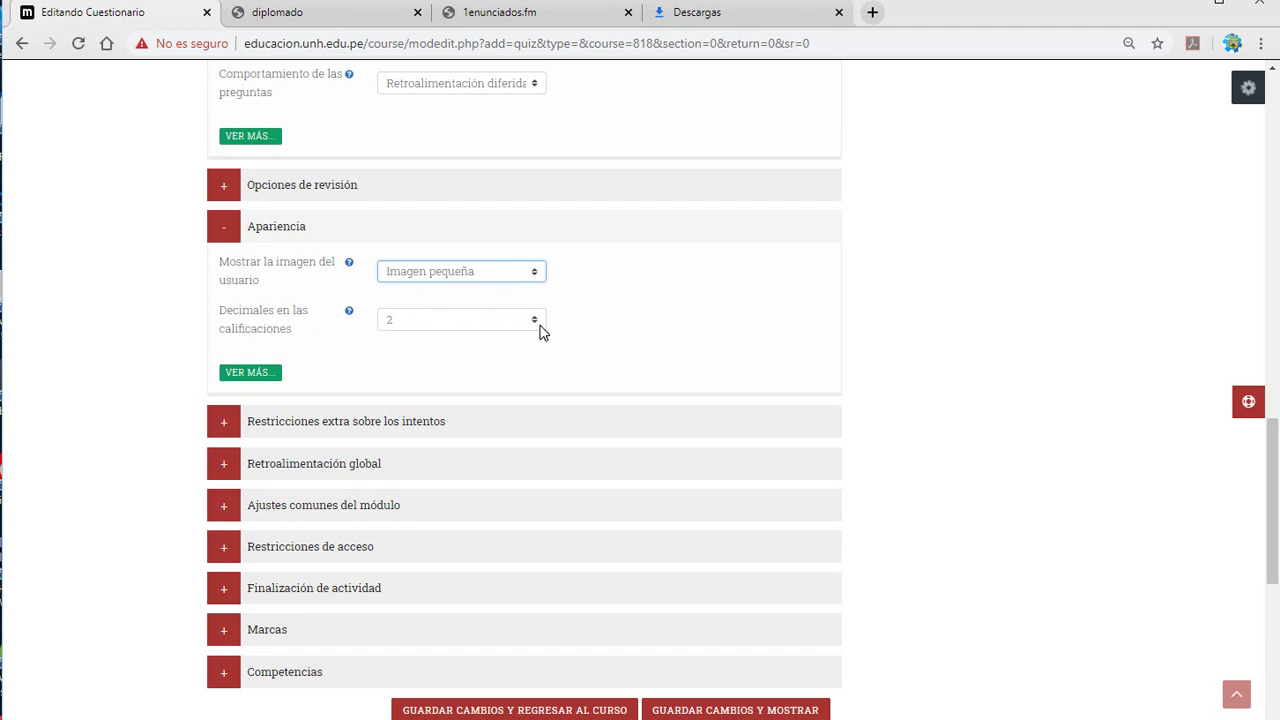
{"action": "left_click", "coordinate": [472, 277]}
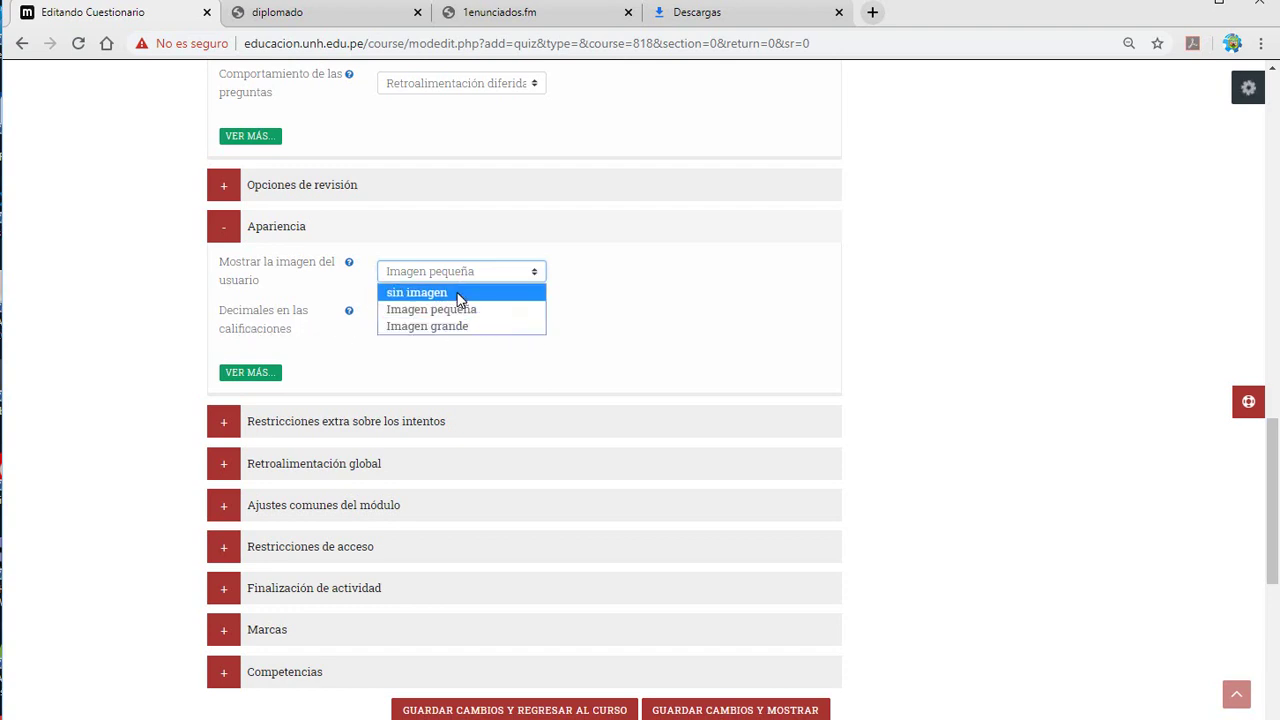
{"action": "left_click", "coordinate": [459, 299]}
Review and collapse the extra attempt restrictions, global feedback, common module and access restriction settings.
{"action": "scroll", "coordinate": [434, 480], "scroll_direction": "down", "scroll_amount": 2}
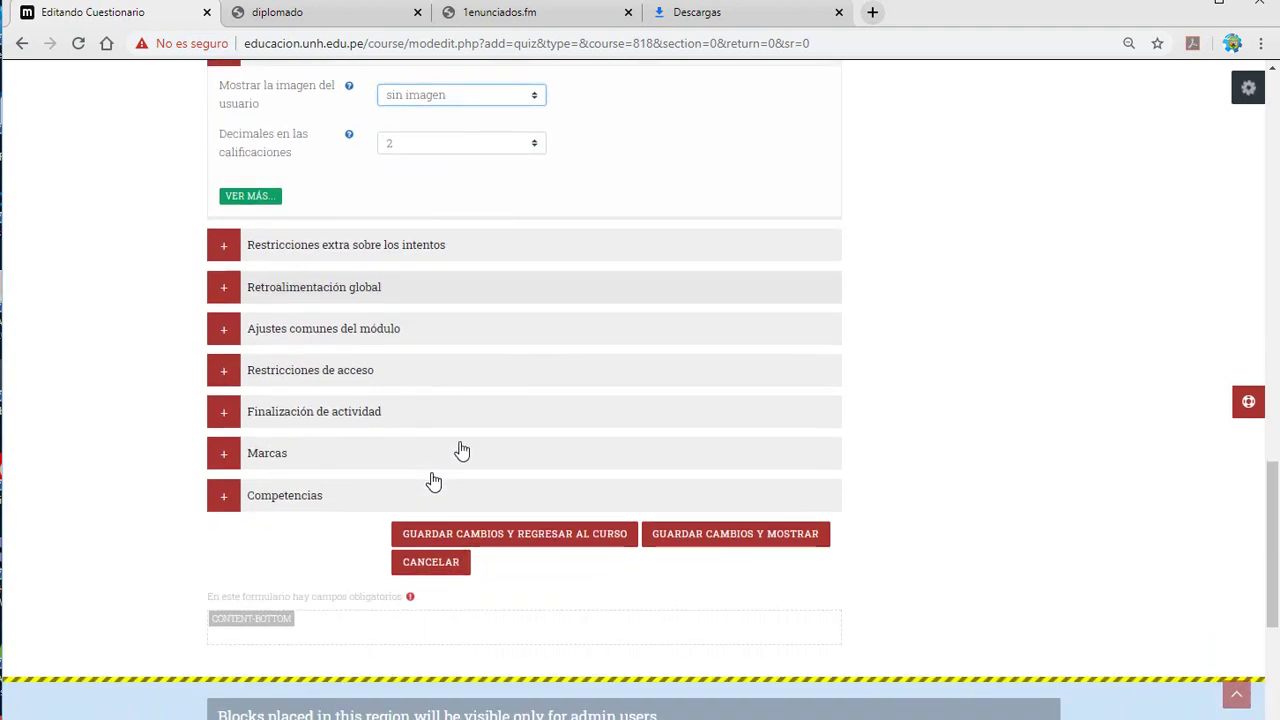
{"action": "left_click", "coordinate": [224, 248]}
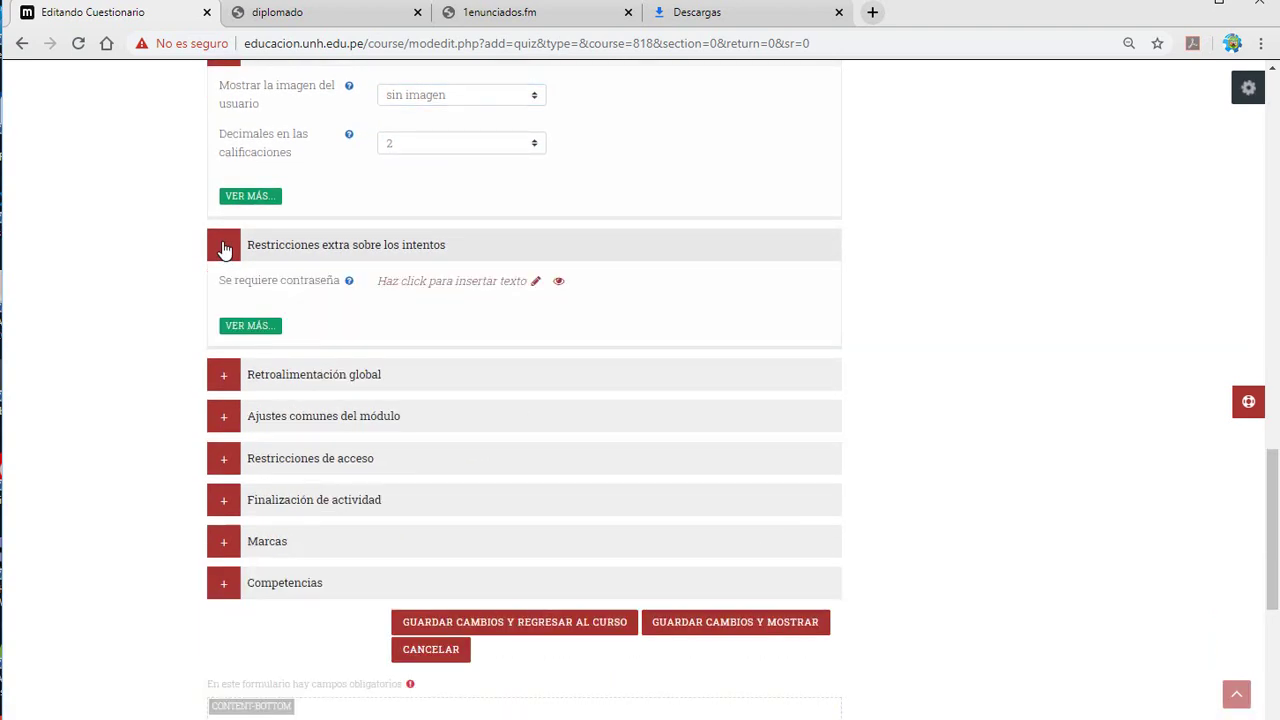
{"action": "left_click", "coordinate": [224, 248]}
{"action": "left_click", "coordinate": [226, 289]}
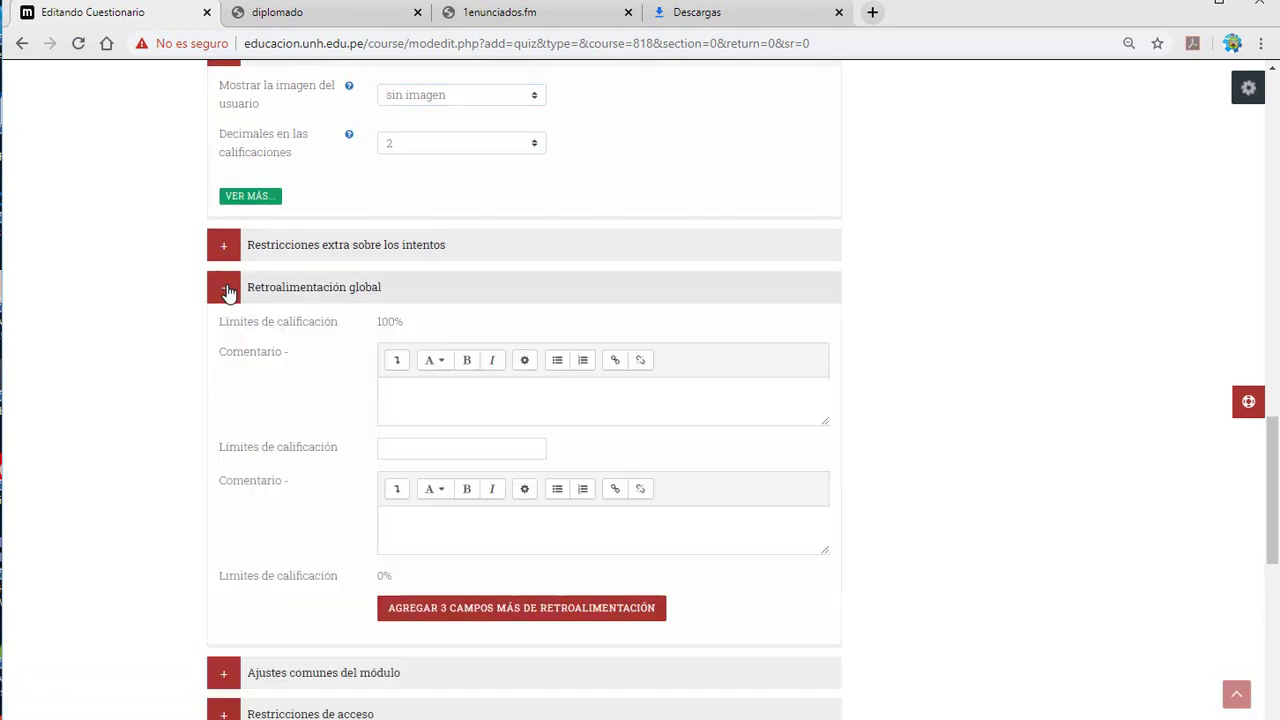
{"action": "left_click", "coordinate": [226, 289]}
{"action": "left_click", "coordinate": [226, 330]}
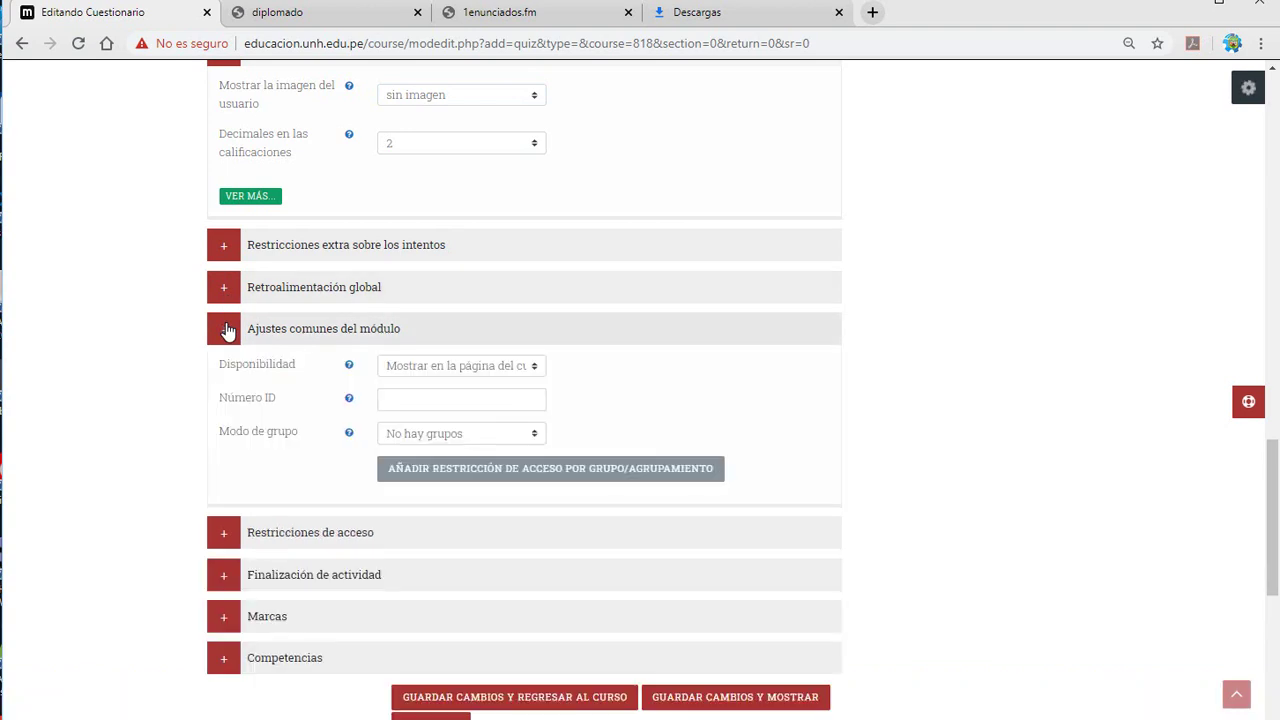
{"action": "left_click", "coordinate": [225, 330]}
{"action": "left_click", "coordinate": [225, 370]}
{"action": "left_click", "coordinate": [224, 369]}
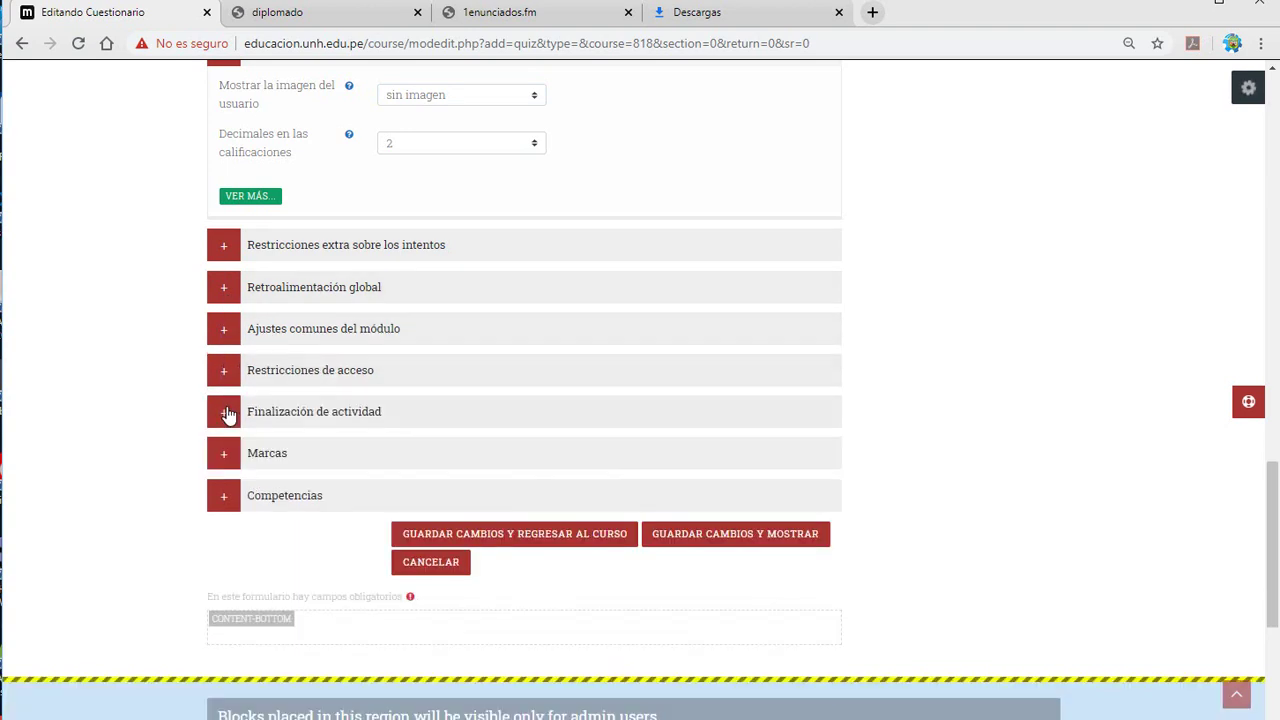
Review the Finalización de actividad and Marcas settings and collapse both sections again.
{"action": "left_click", "coordinate": [226, 412]}
{"action": "left_click", "coordinate": [226, 412]}
{"action": "left_click", "coordinate": [226, 412]}
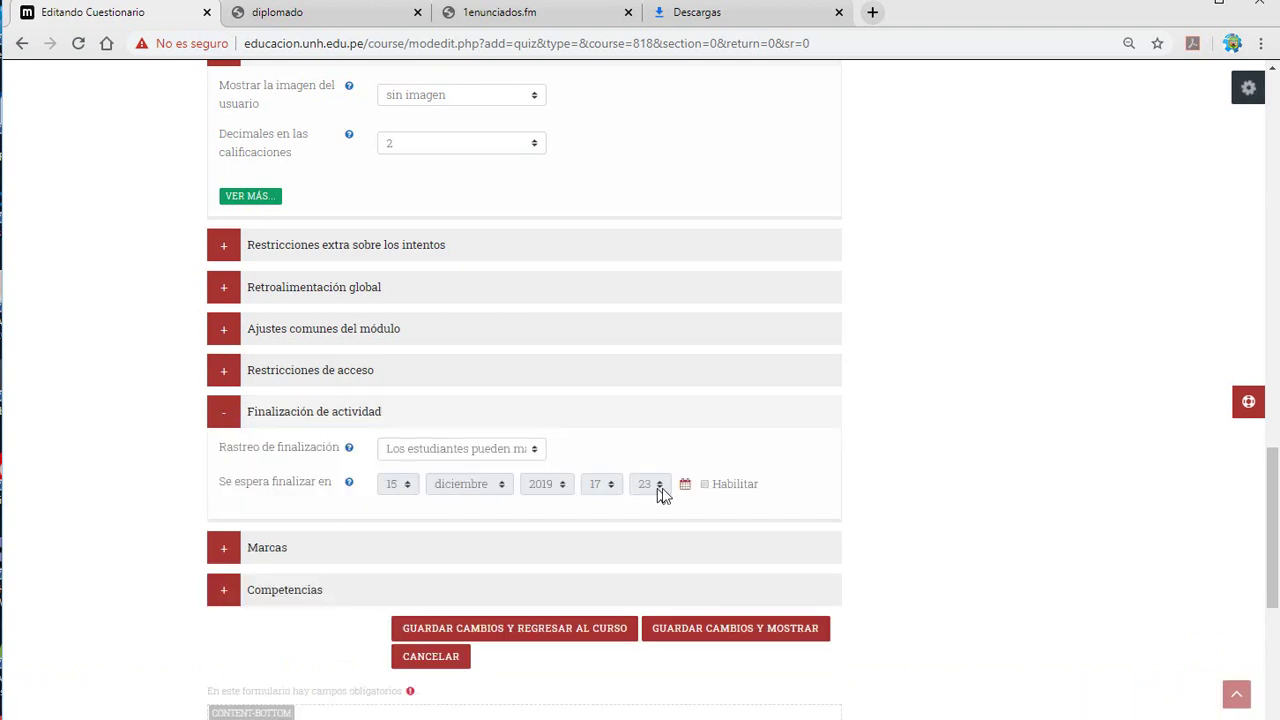
{"action": "left_click", "coordinate": [226, 413]}
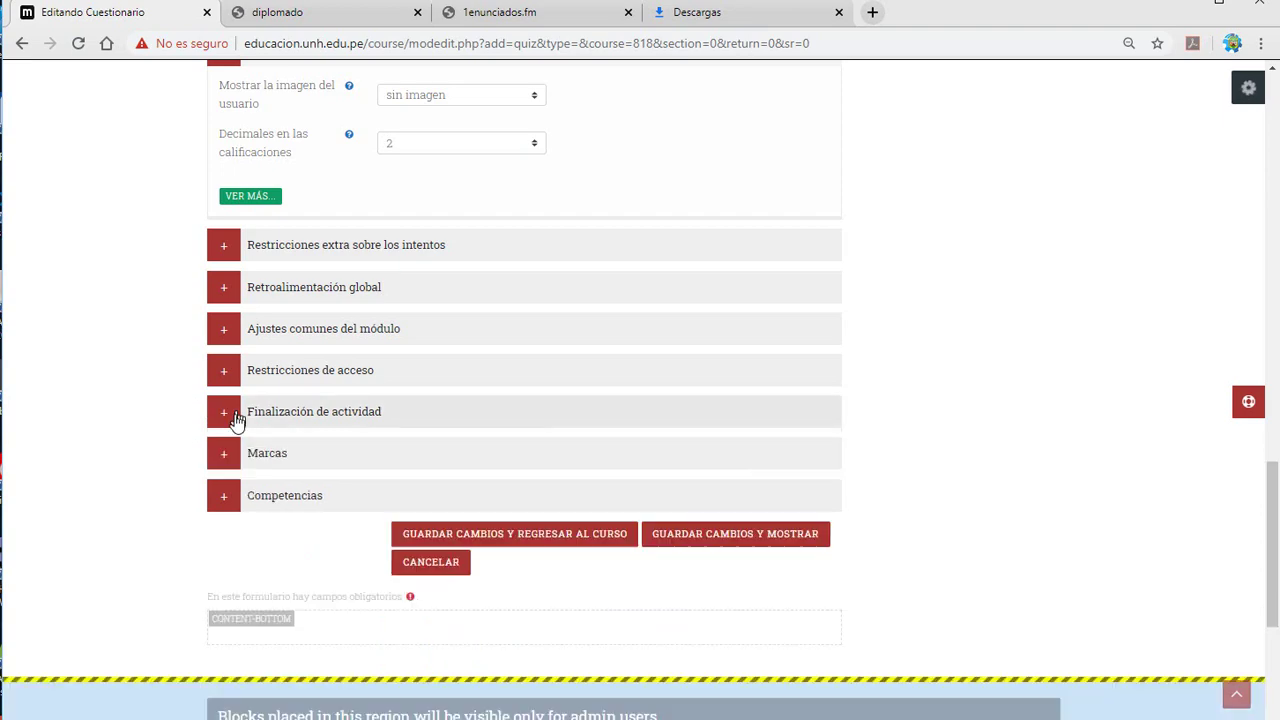
{"action": "left_click", "coordinate": [227, 457]}
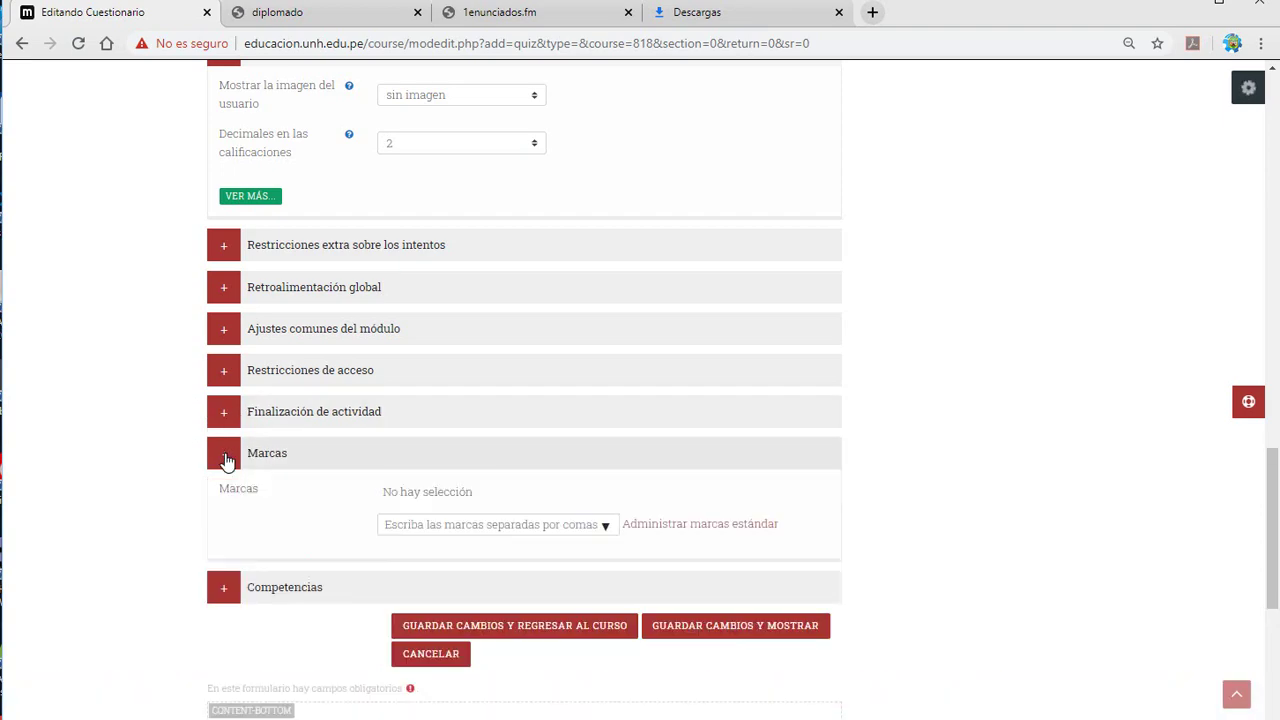
{"action": "left_click", "coordinate": [226, 458]}
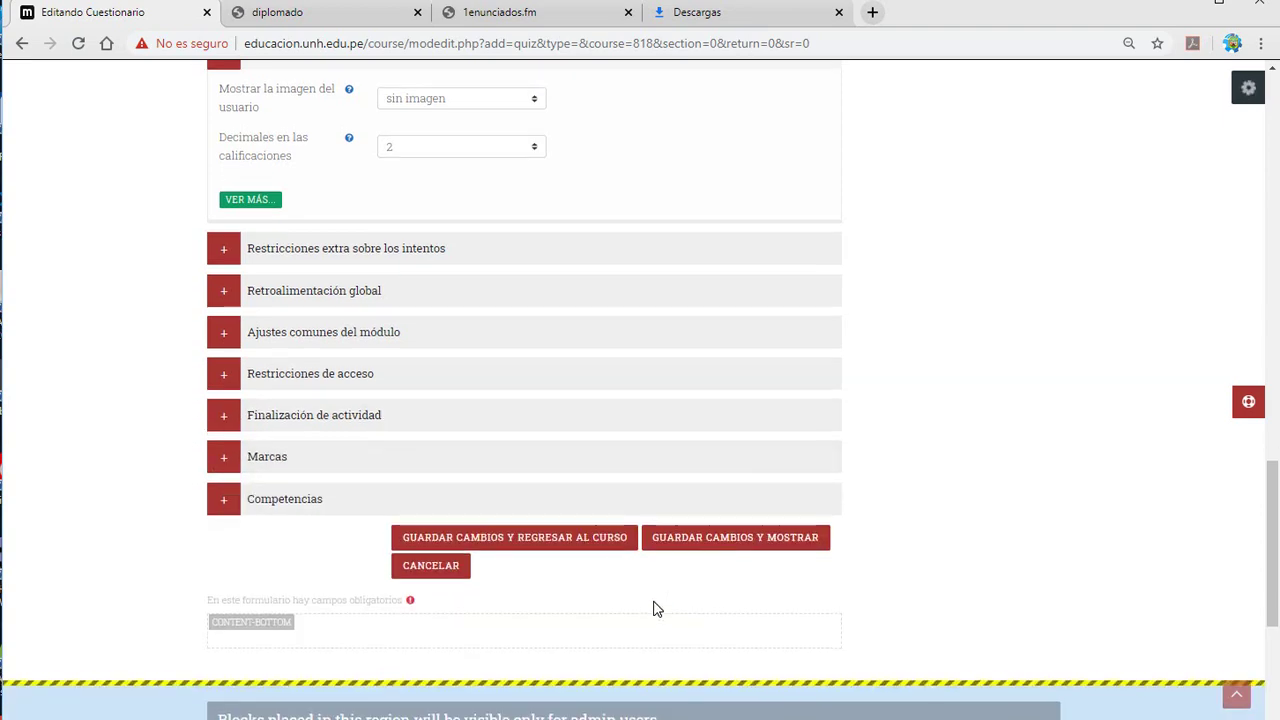
Review the completed quiz settings from the name through the remaining sections and try to save and display the quiz.
{"action": "scroll", "coordinate": [655, 609], "scroll_direction": "up", "scroll_amount": 6}
{"action": "scroll", "coordinate": [655, 609], "scroll_direction": "down", "scroll_amount": 3}
{"action": "scroll", "coordinate": [655, 609], "scroll_direction": "up", "scroll_amount": 5}
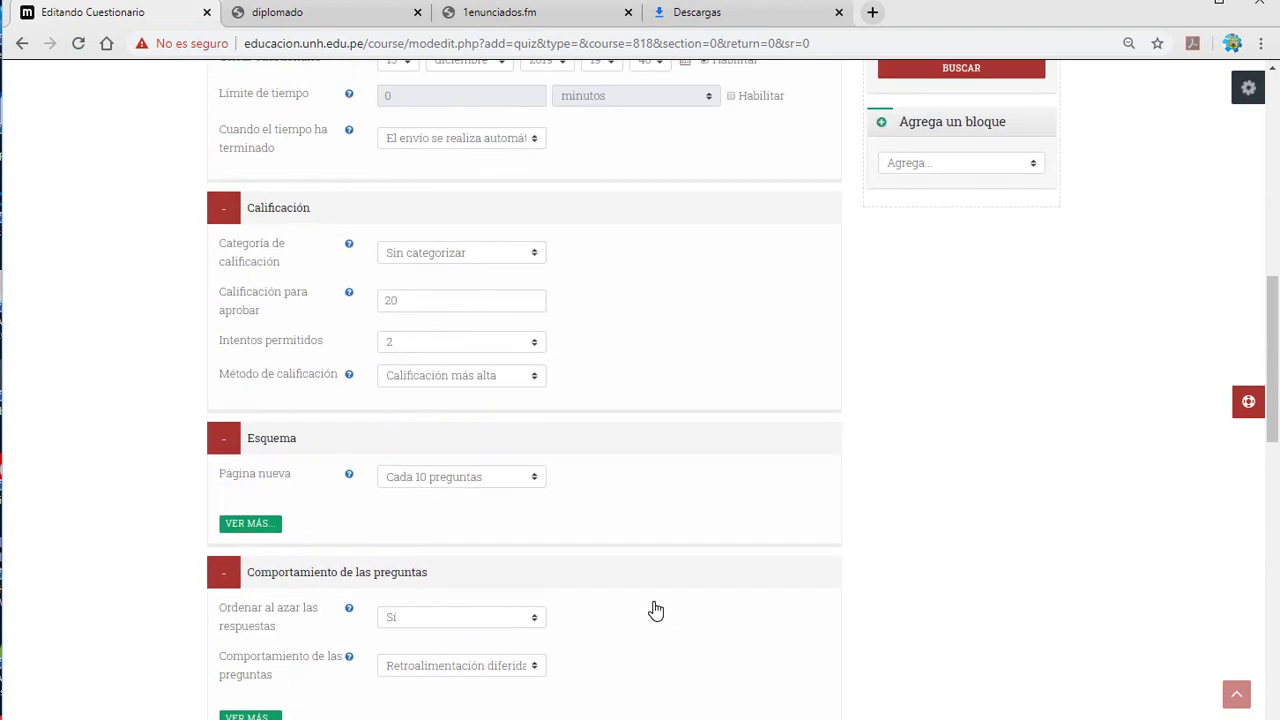
{"action": "scroll", "coordinate": [655, 609], "scroll_direction": "up", "scroll_amount": 8}
{"action": "scroll", "coordinate": [658, 603], "scroll_direction": "down", "scroll_amount": 2}
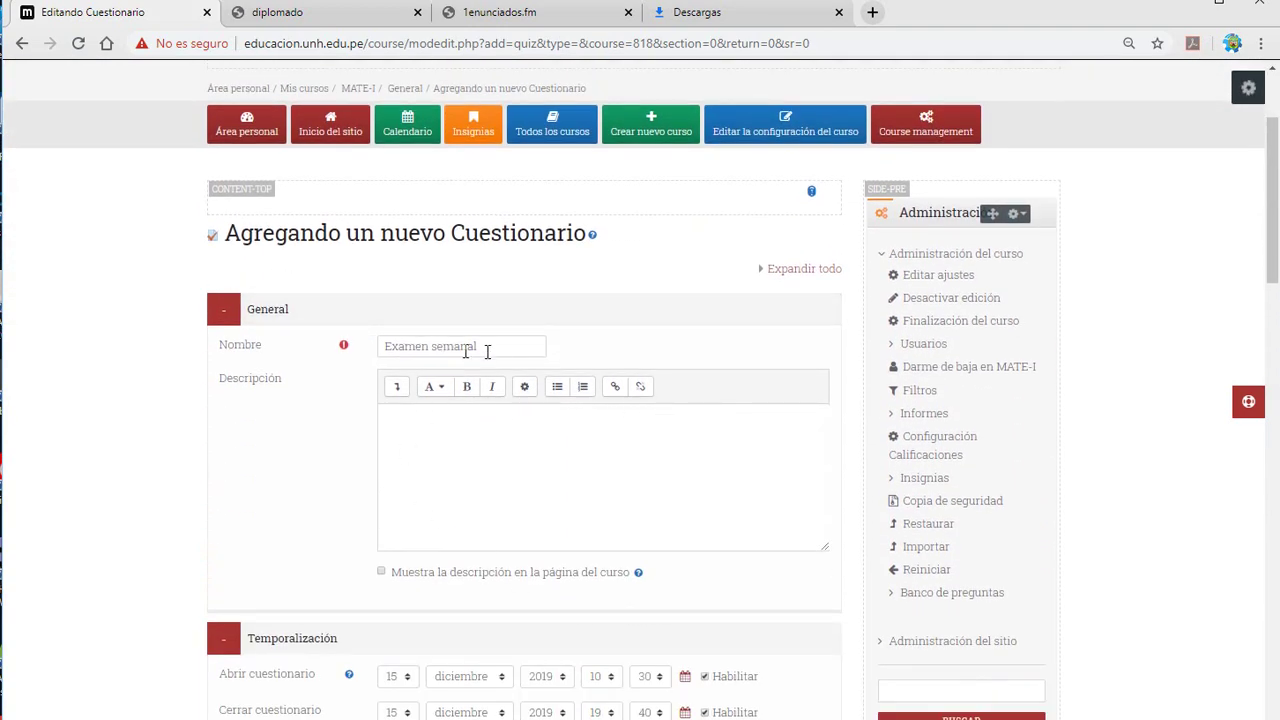
{"action": "scroll", "coordinate": [557, 426], "scroll_direction": "down", "scroll_amount": 2}
{"action": "scroll", "coordinate": [671, 414], "scroll_direction": "down", "scroll_amount": 3}
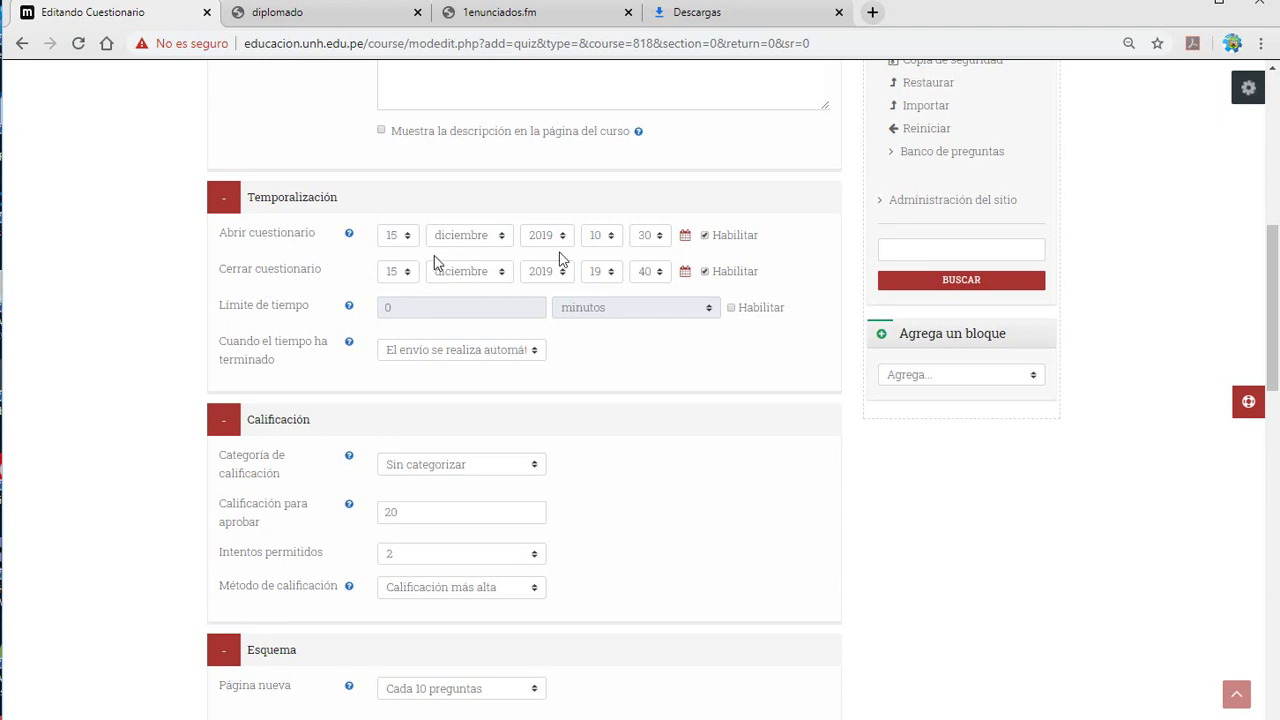
{"action": "scroll", "coordinate": [674, 443], "scroll_direction": "down", "scroll_amount": 3}
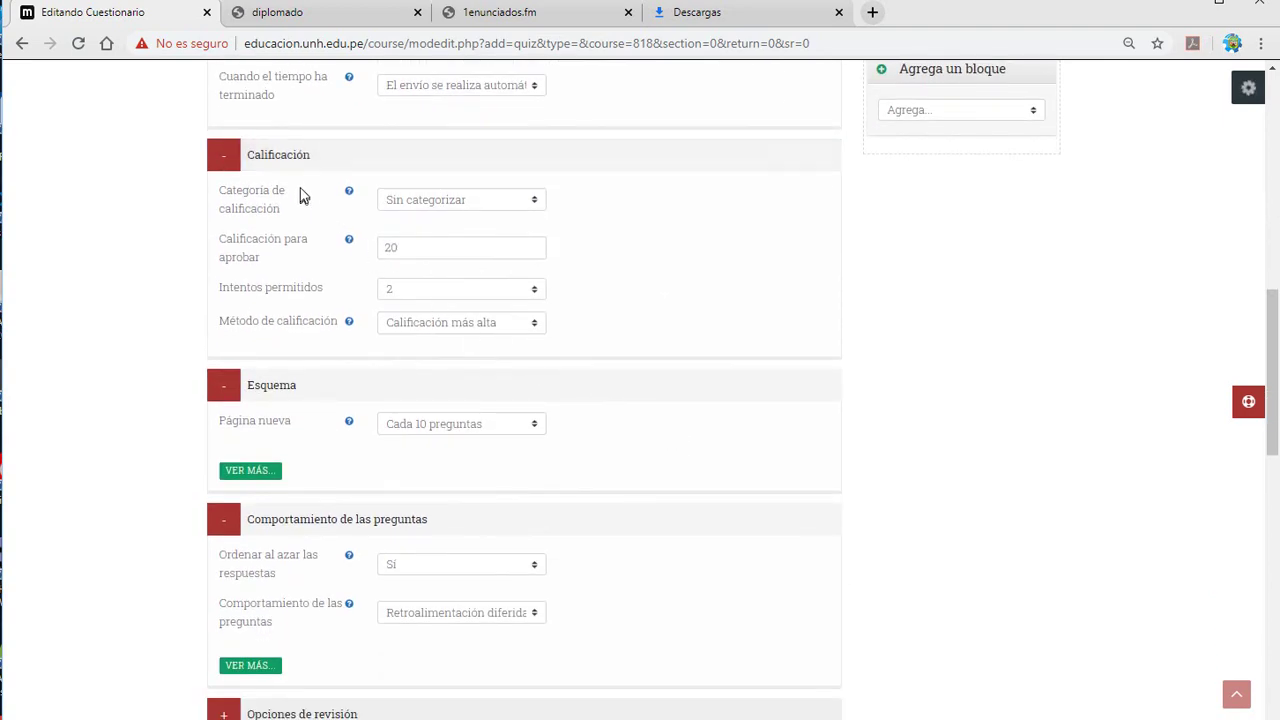
{"action": "scroll", "coordinate": [651, 446], "scroll_direction": "down", "scroll_amount": 3}
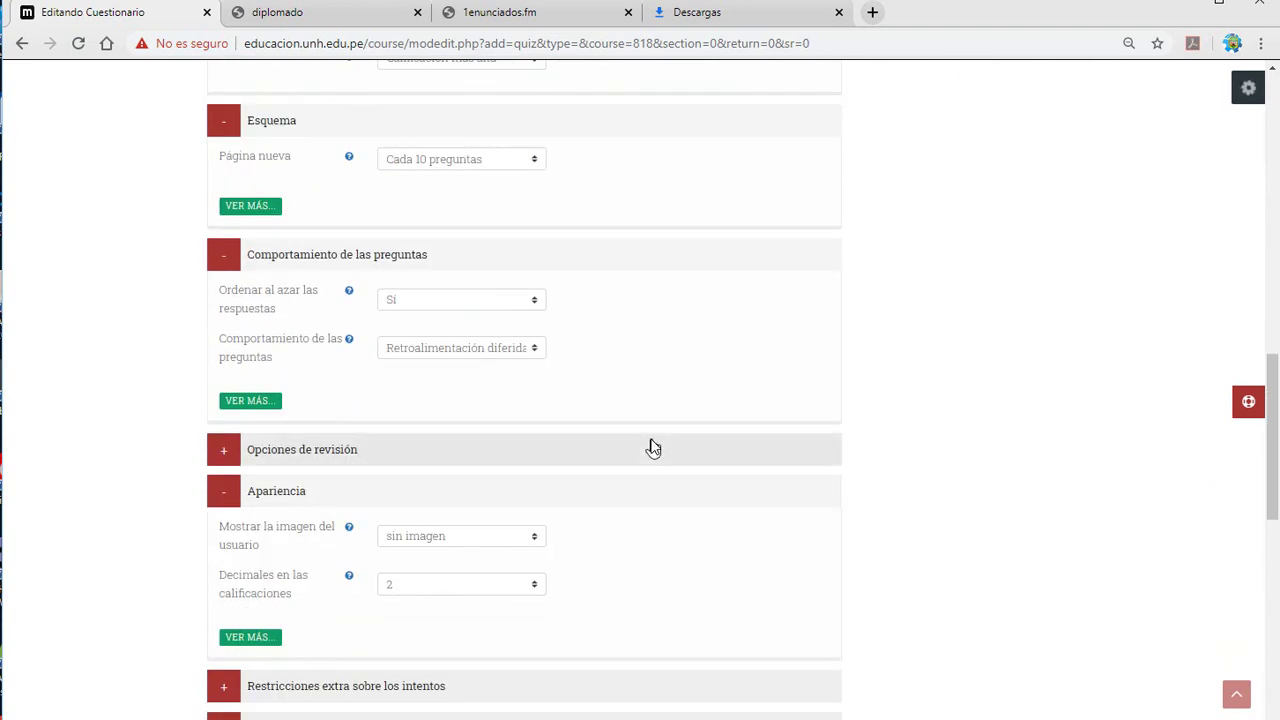
{"action": "scroll", "coordinate": [651, 446], "scroll_direction": "down", "scroll_amount": 5}
{"action": "scroll", "coordinate": [651, 446], "scroll_direction": "down", "scroll_amount": 2}
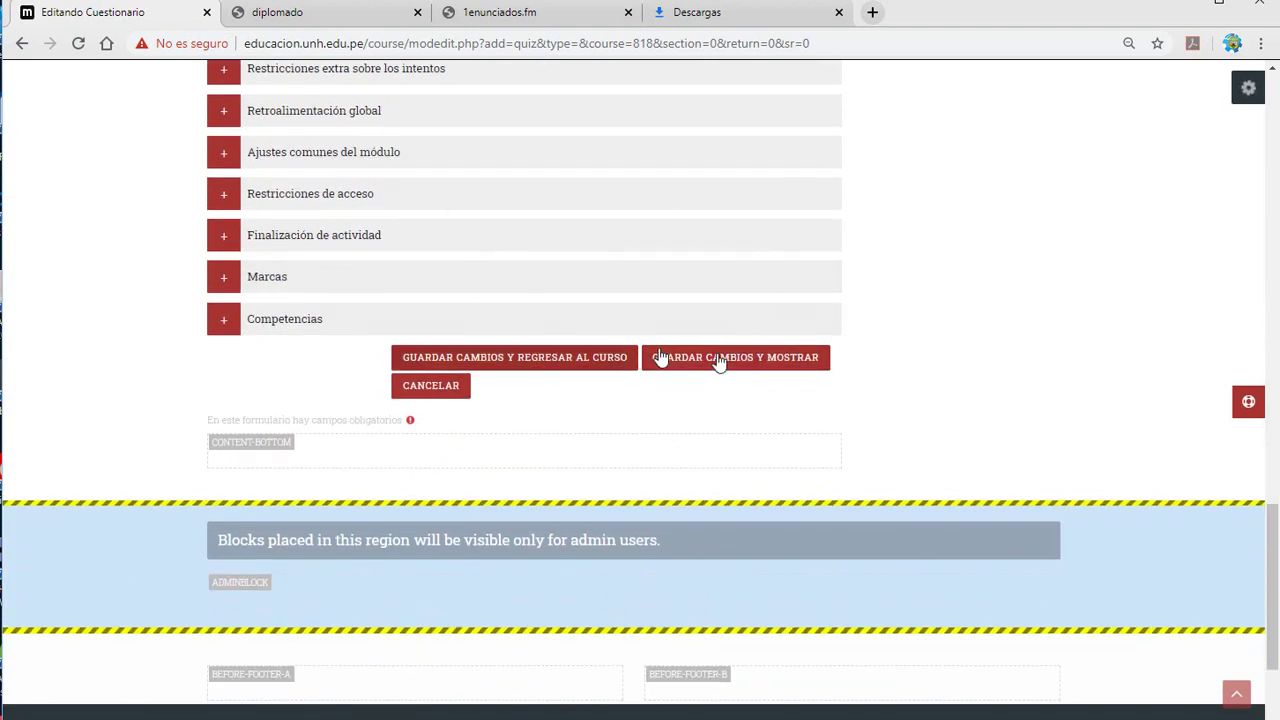
{"action": "left_click", "coordinate": [753, 366]}
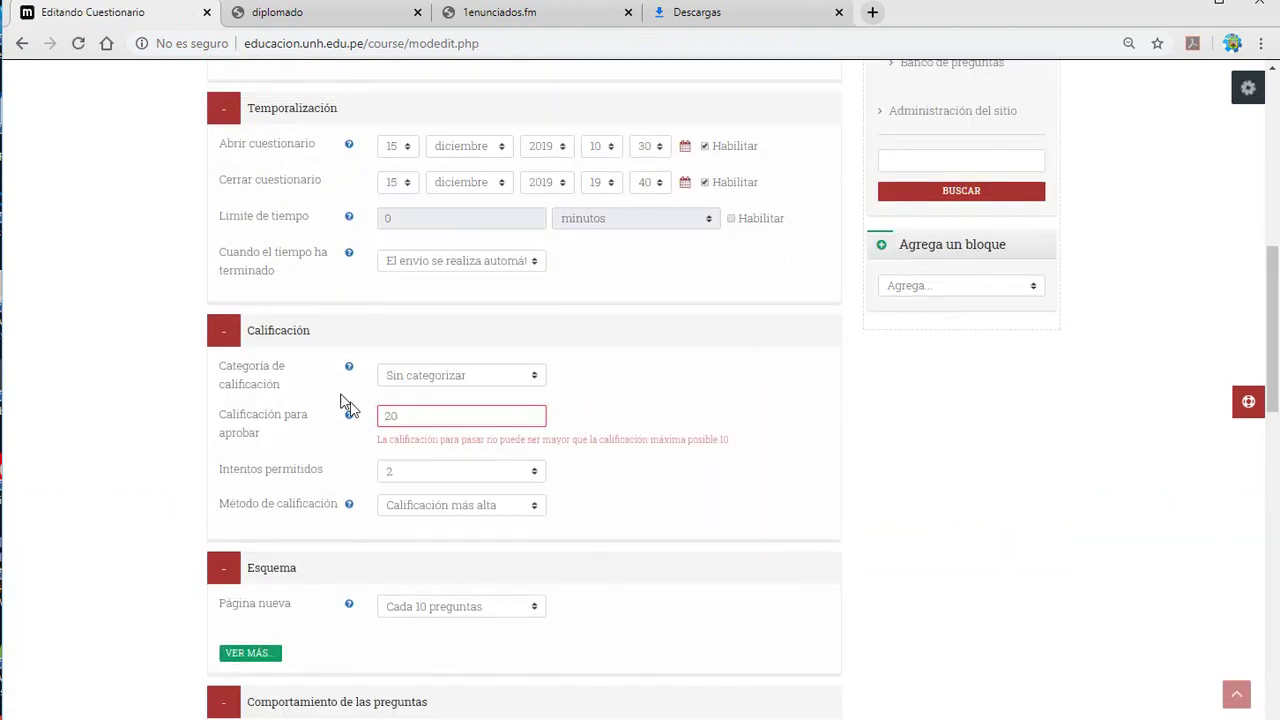
Set Calificación para aprobar to 10 and save the quiz so that it is displayed.
{"action": "left_click_drag", "start_coordinate": [434, 418], "coordinate": [302, 418]}
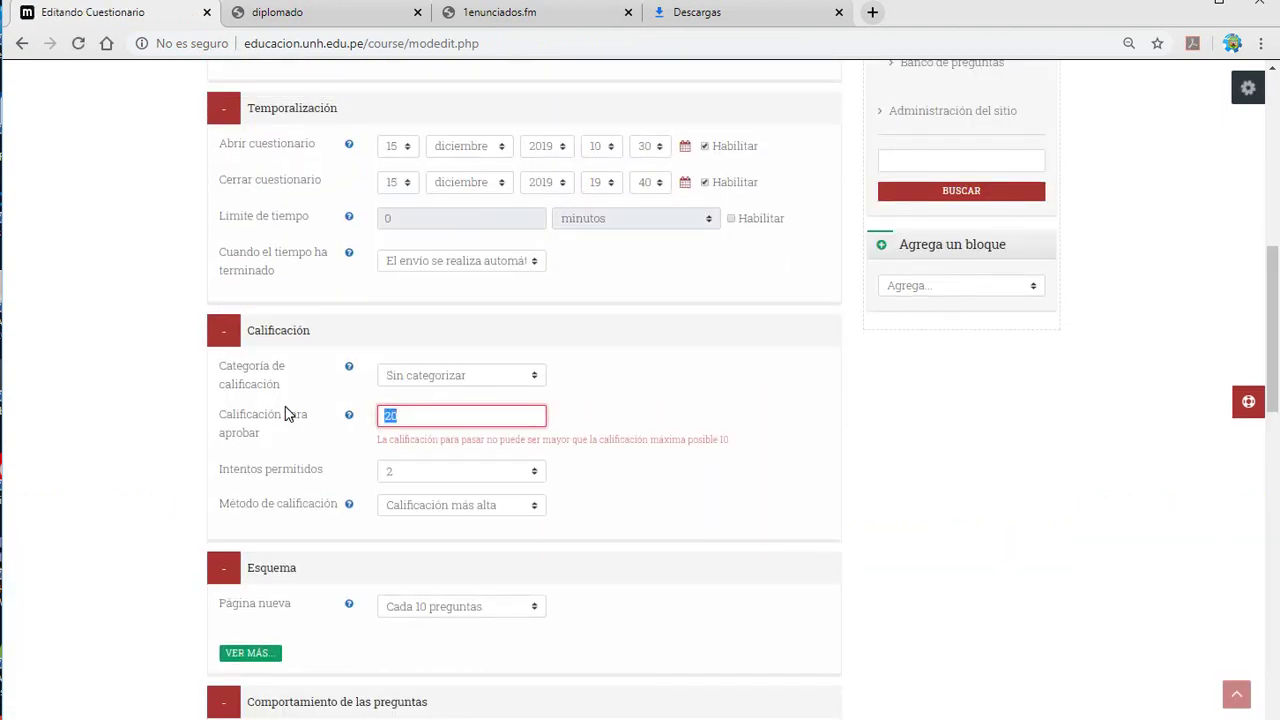
{"action": "type", "text": "10"}
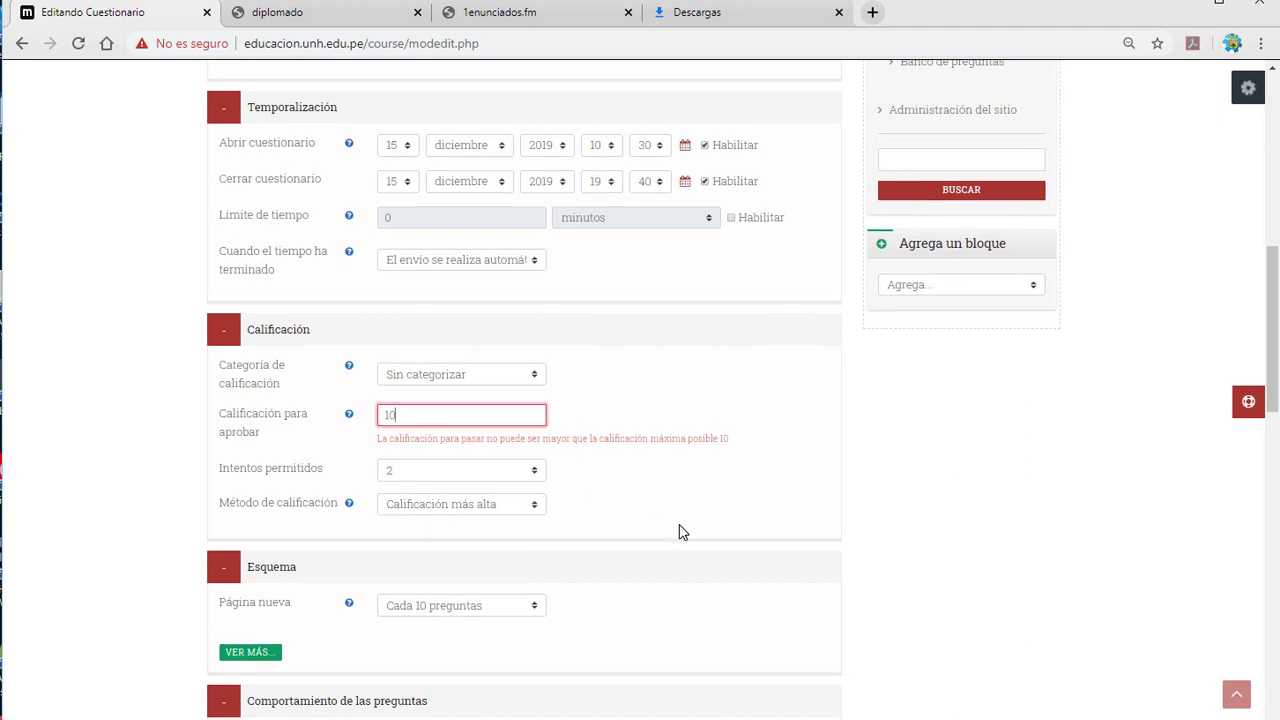
{"action": "scroll", "coordinate": [680, 527], "scroll_direction": "down", "scroll_amount": 10}
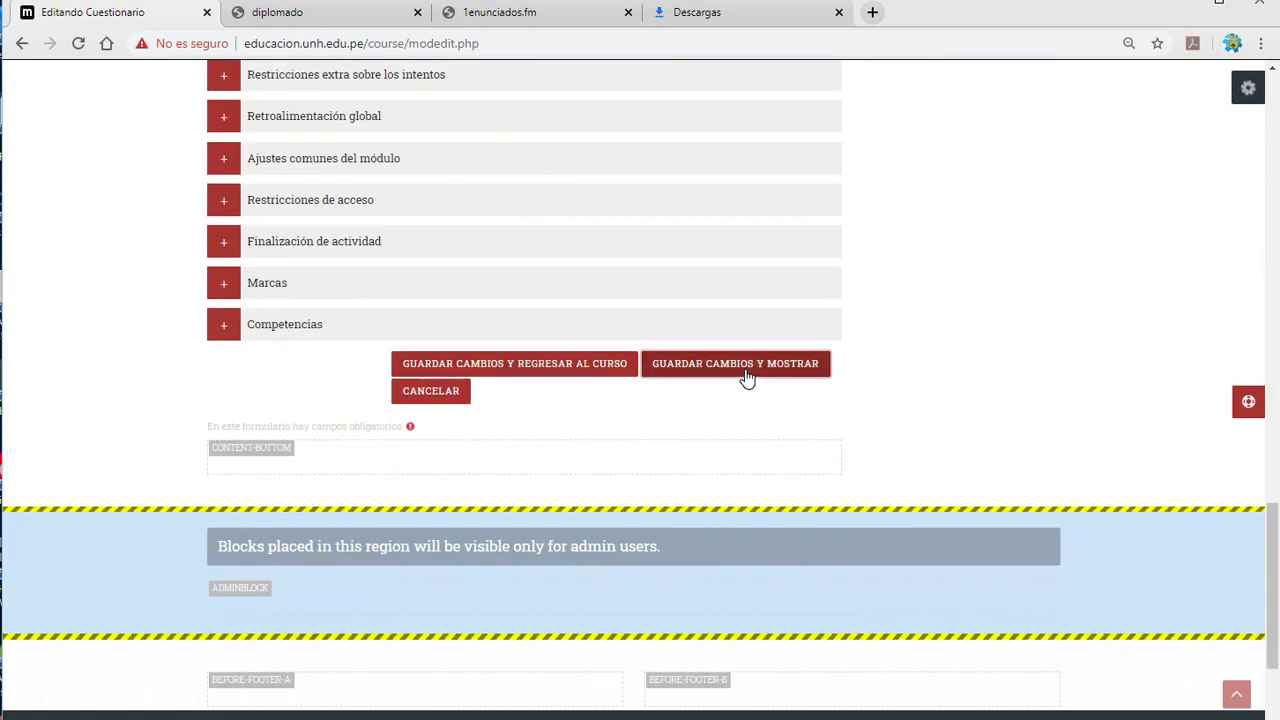
{"action": "left_click", "coordinate": [746, 372]}
Check the attempts, opening and closing dates and grading method on the Examen semanal page, and open the quiz for editing.
{"action": "scroll", "coordinate": [585, 545], "scroll_direction": "down", "scroll_amount": 1}
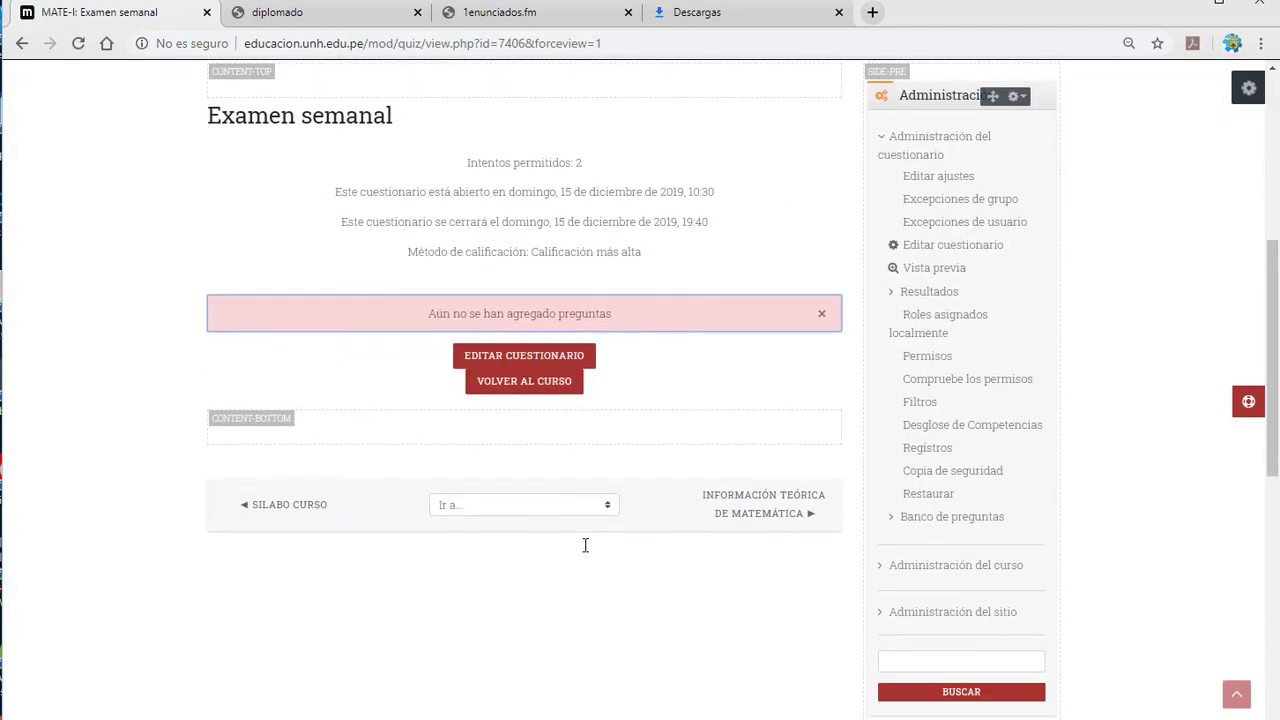
{"action": "scroll", "coordinate": [551, 509], "scroll_direction": "up", "scroll_amount": 2}
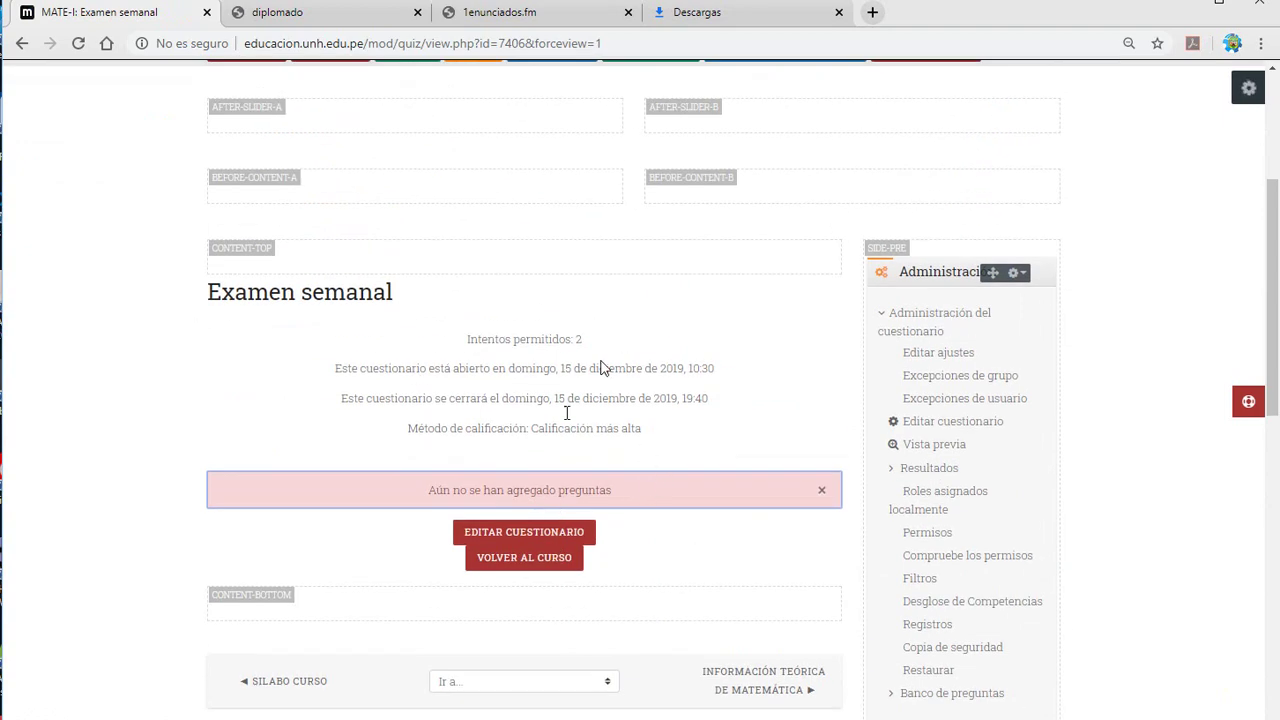
{"action": "scroll", "coordinate": [570, 415], "scroll_direction": "up", "scroll_amount": 2}
{"action": "scroll", "coordinate": [613, 538], "scroll_direction": "down", "scroll_amount": 3}
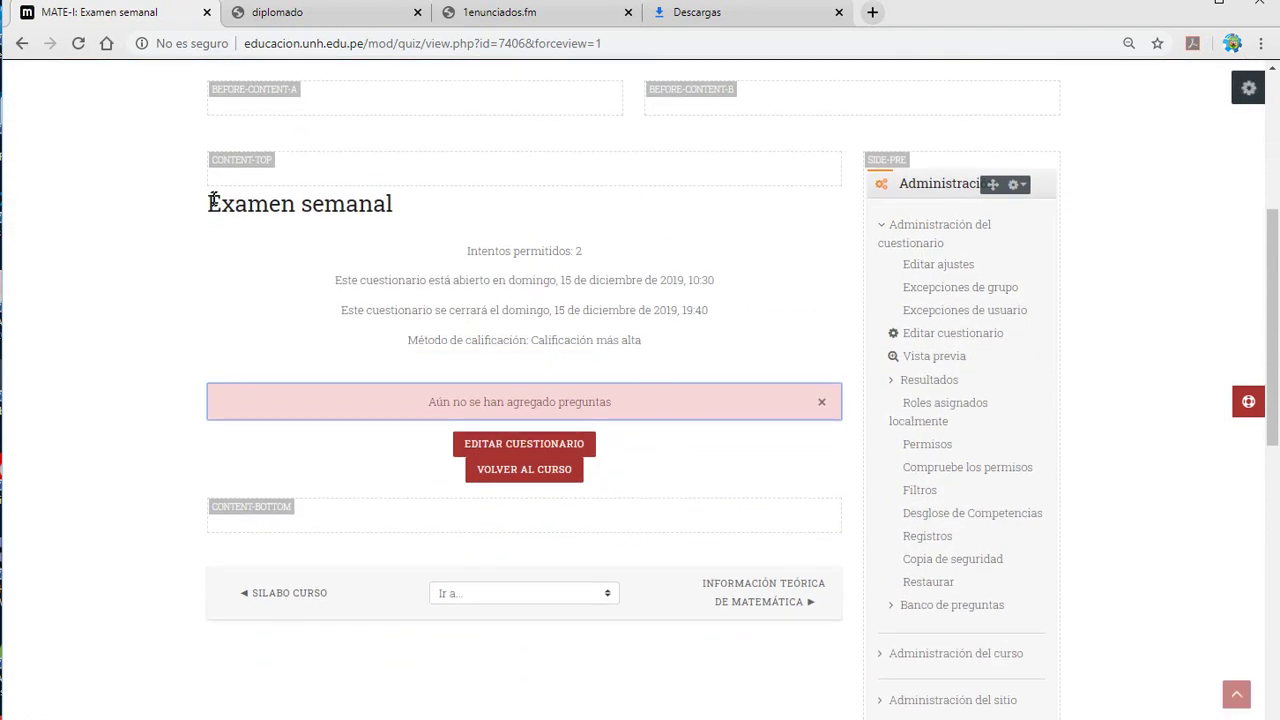
{"action": "left_click_drag", "start_coordinate": [213, 199], "coordinate": [580, 256]}
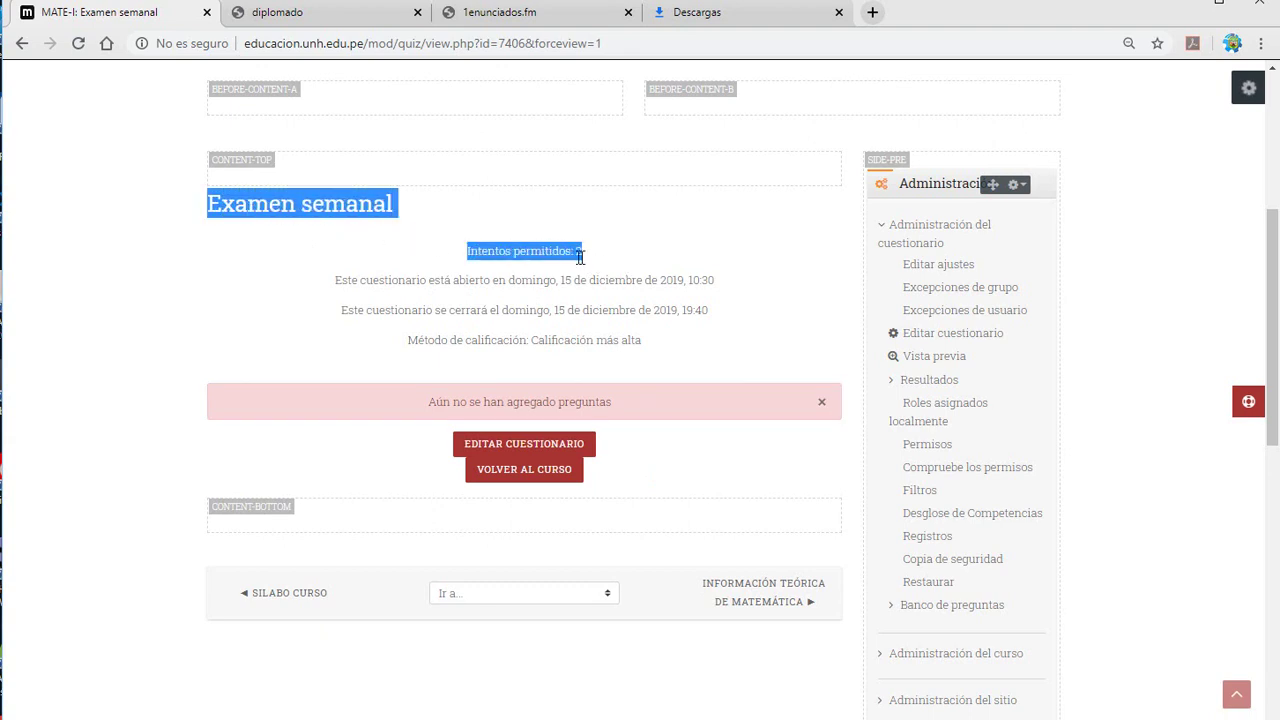
{"action": "left_click", "coordinate": [476, 305]}
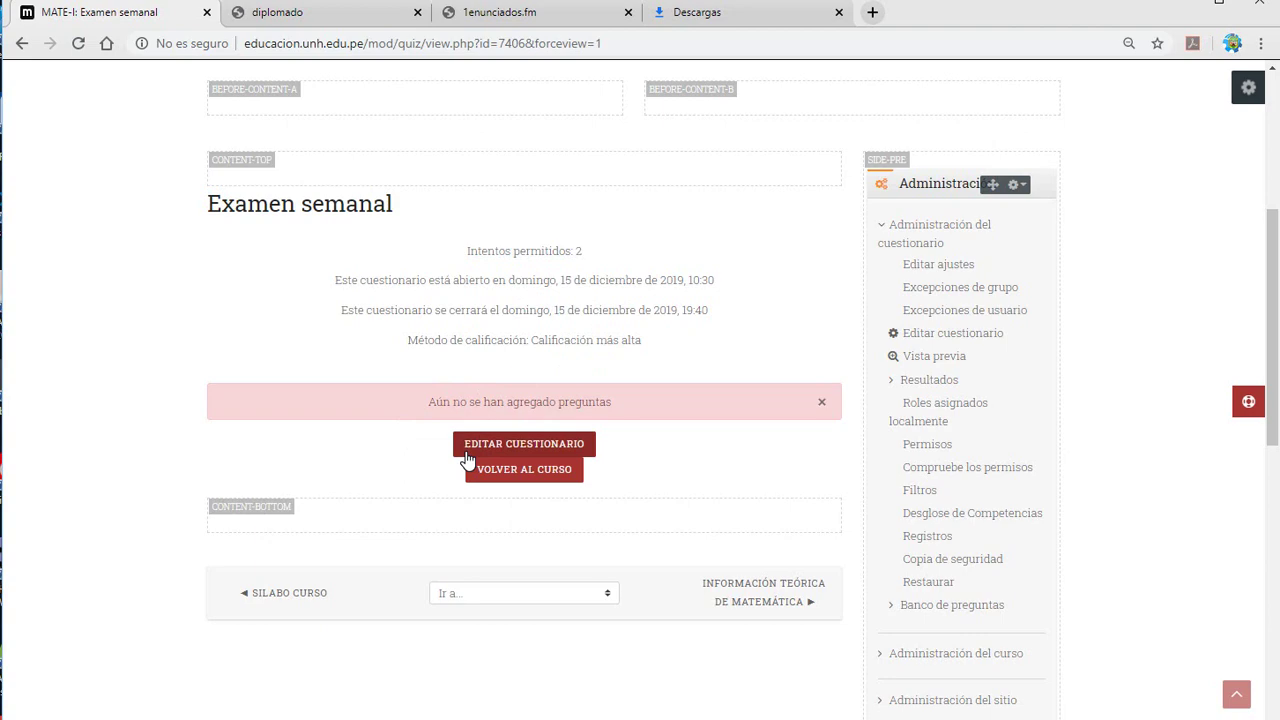
{"action": "left_click", "coordinate": [551, 450]}
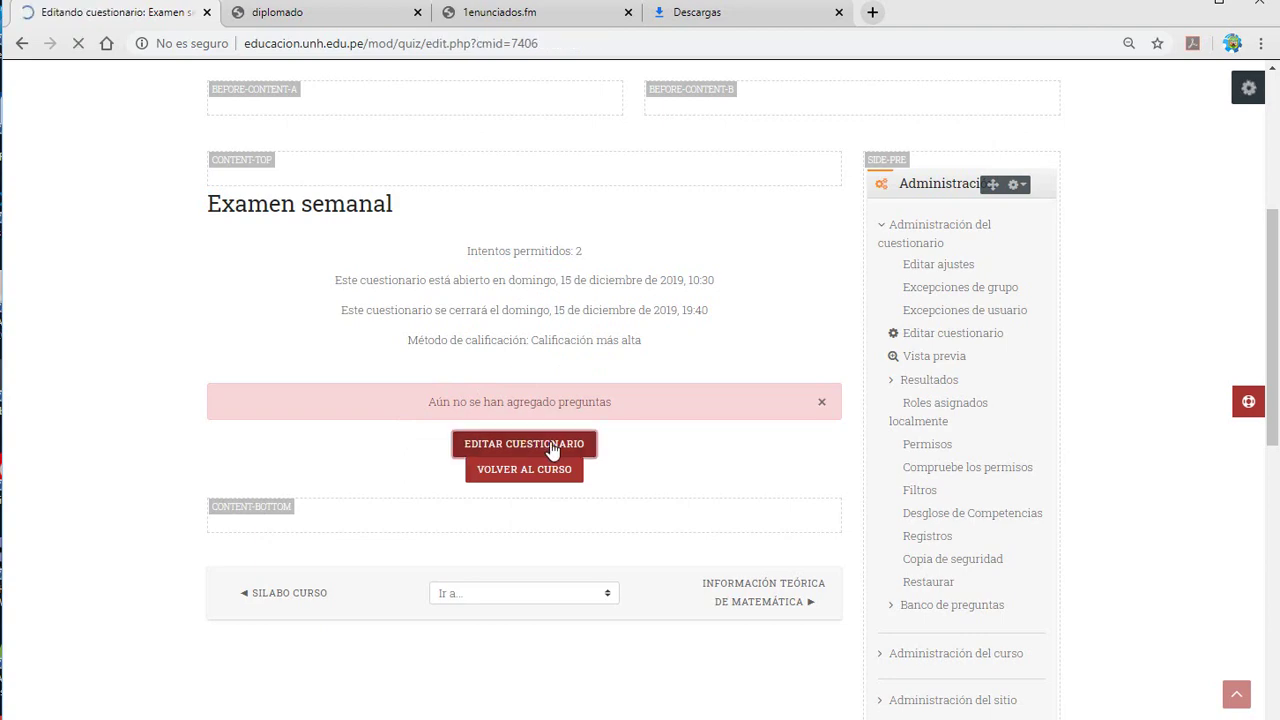
Name the quiz's untitled question section "Examen final".
{"action": "scroll", "coordinate": [706, 540], "scroll_direction": "down", "scroll_amount": 4}
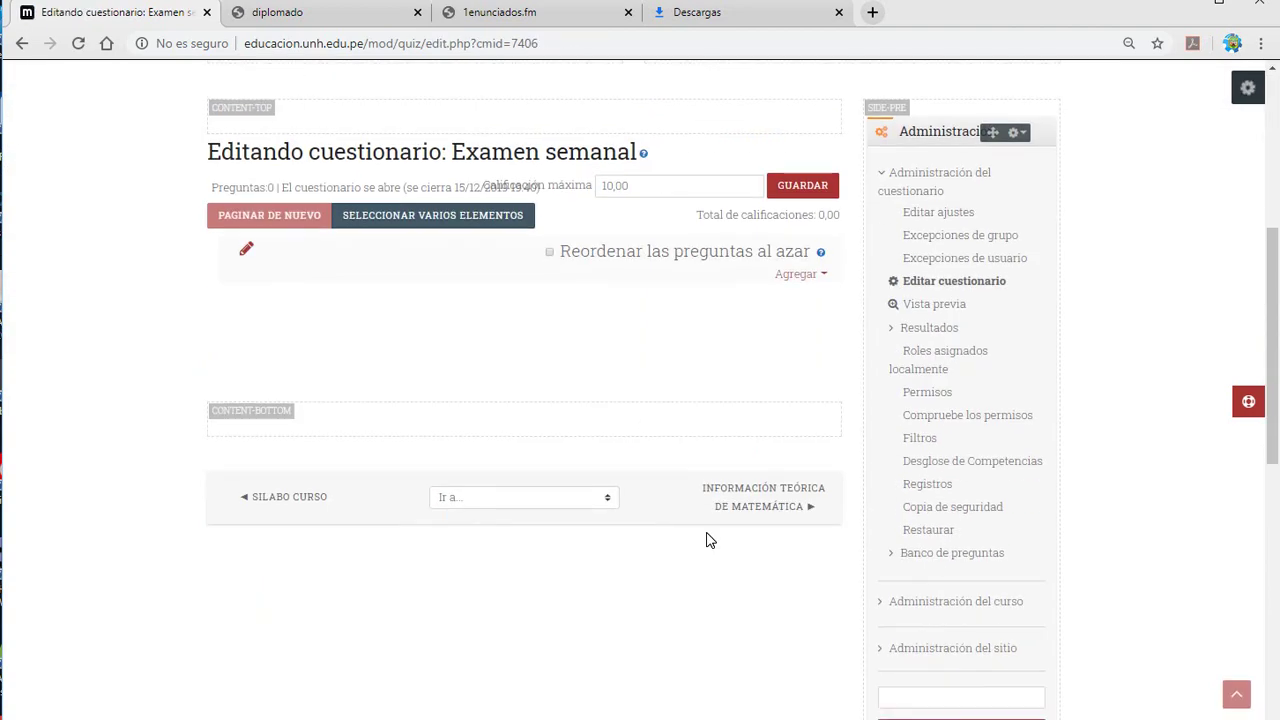
{"action": "left_click", "coordinate": [246, 250]}
{"action": "type", "text": "exam"}
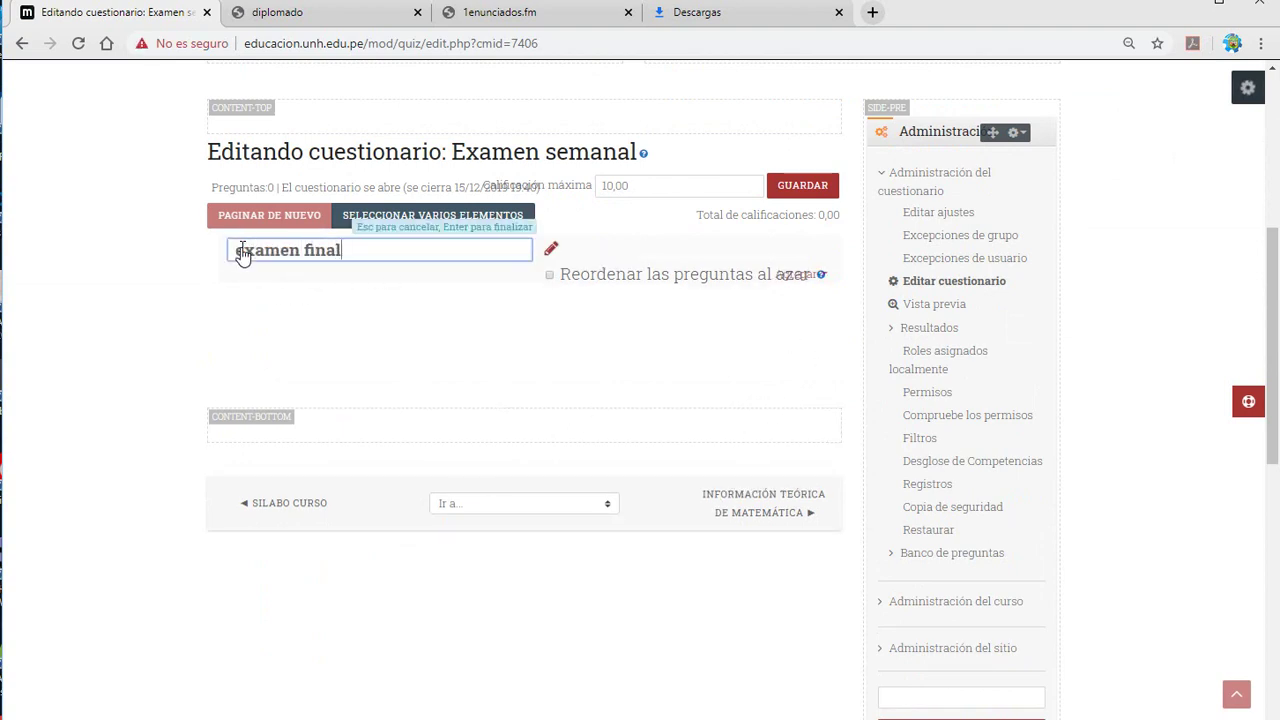
{"action": "key", "text": "BackSpace"}
{"action": "type", "text": "E"}
{"action": "key", "text": "Return"}
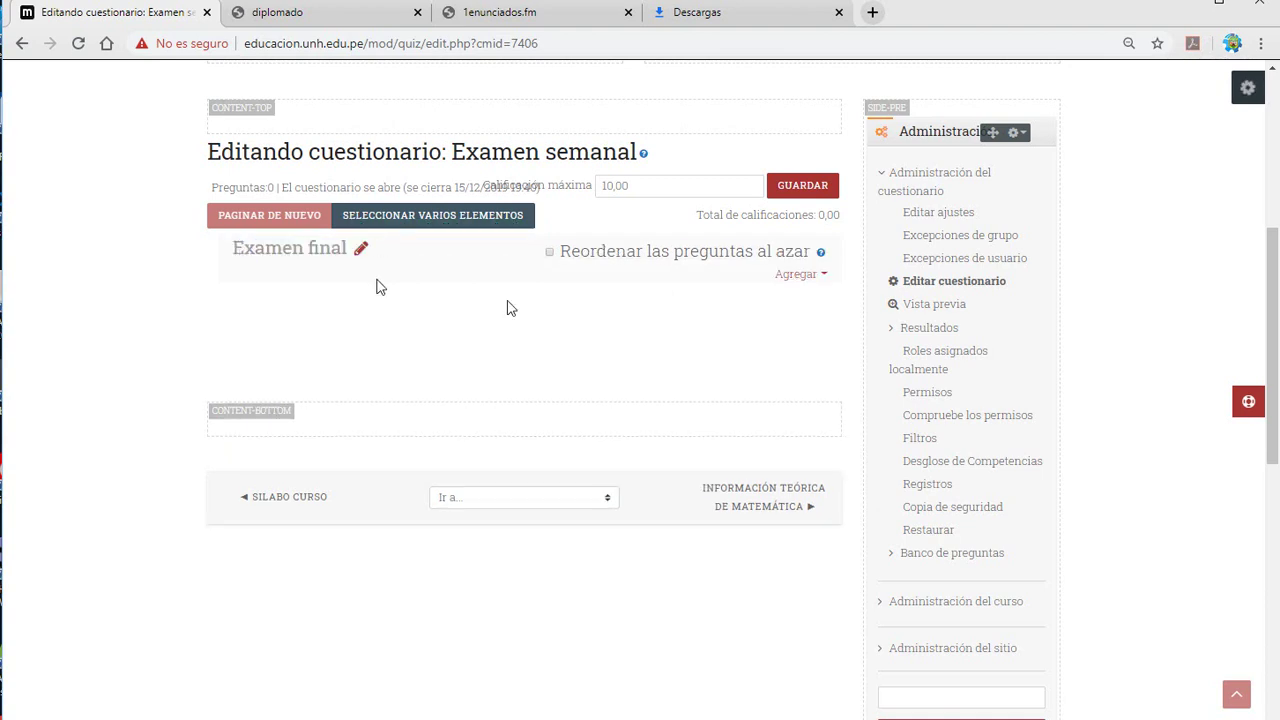
Add a new question of type Opción múltiple to the Examen final section.
{"action": "left_click", "coordinate": [821, 275]}
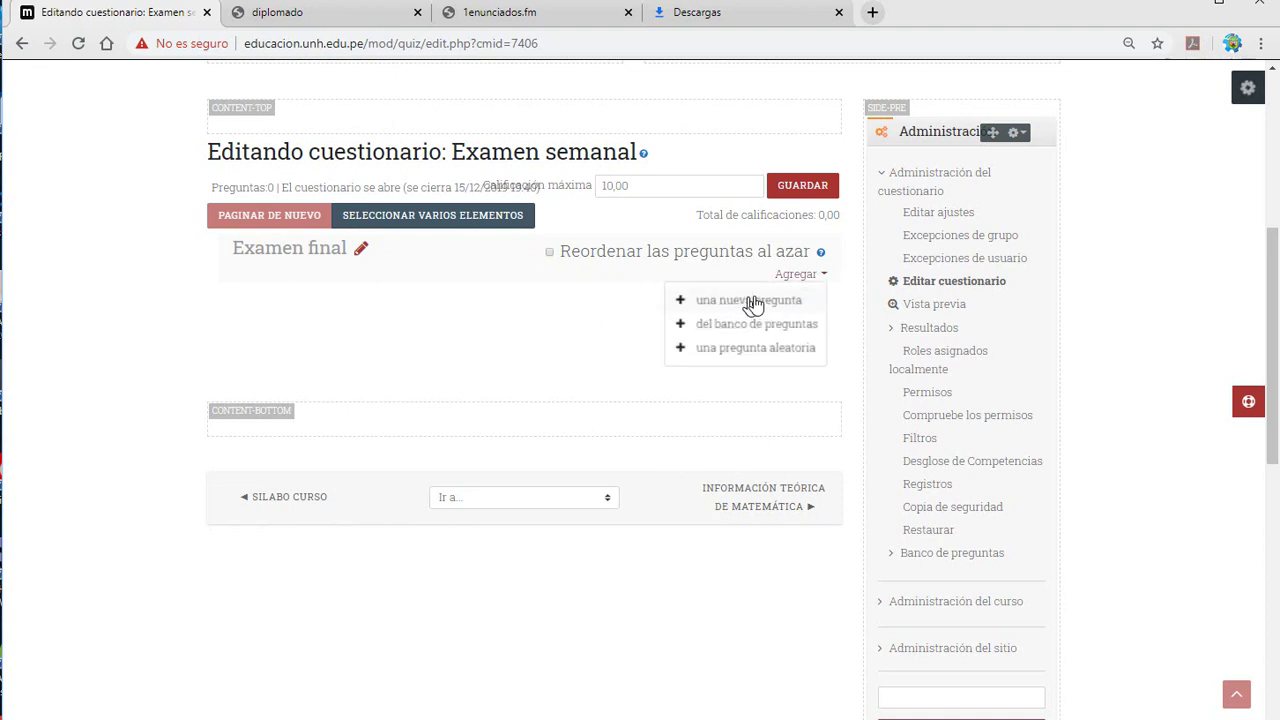
{"action": "left_click", "coordinate": [767, 302]}
{"action": "left_click", "coordinate": [751, 303]}
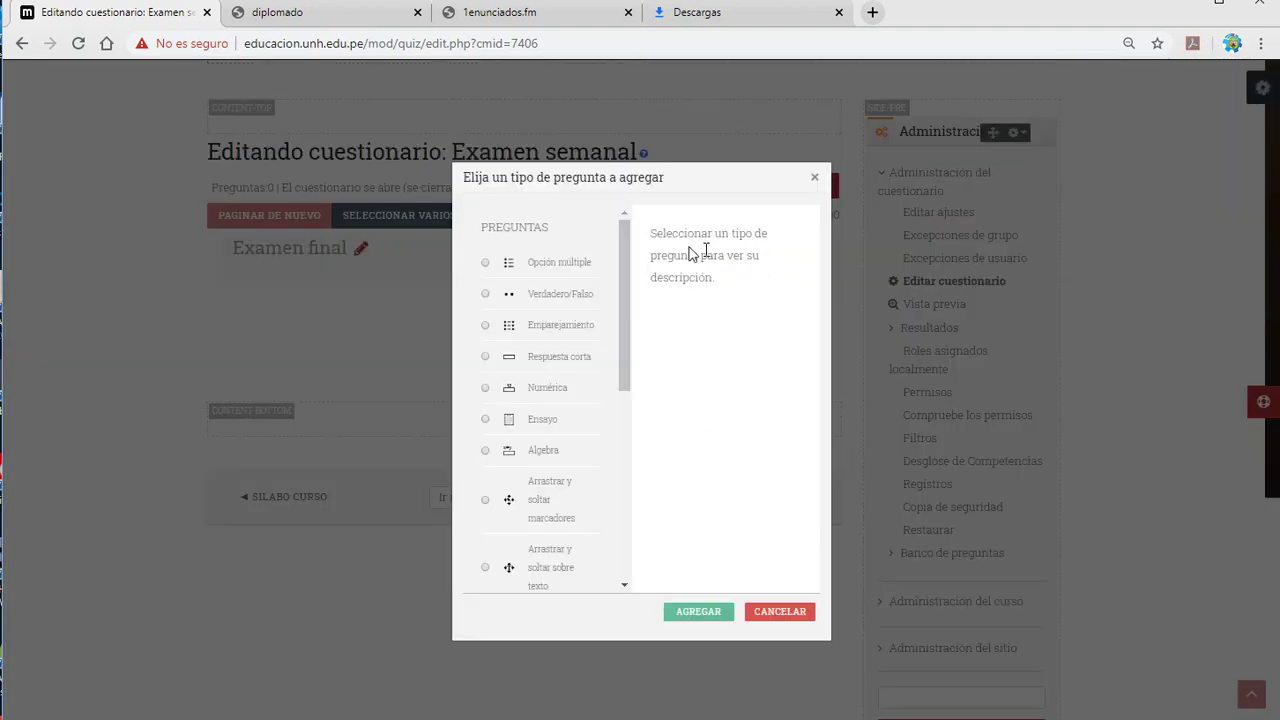
{"action": "left_click", "coordinate": [573, 265]}
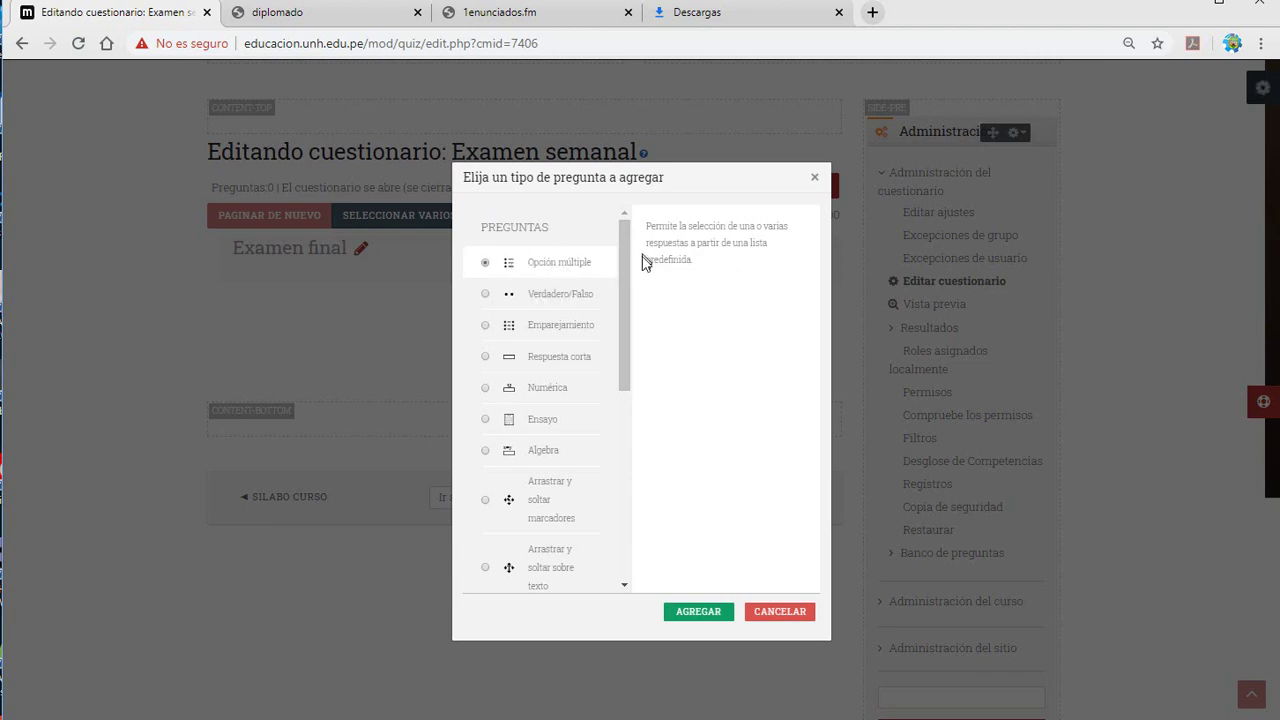
{"action": "left_click", "coordinate": [690, 610]}
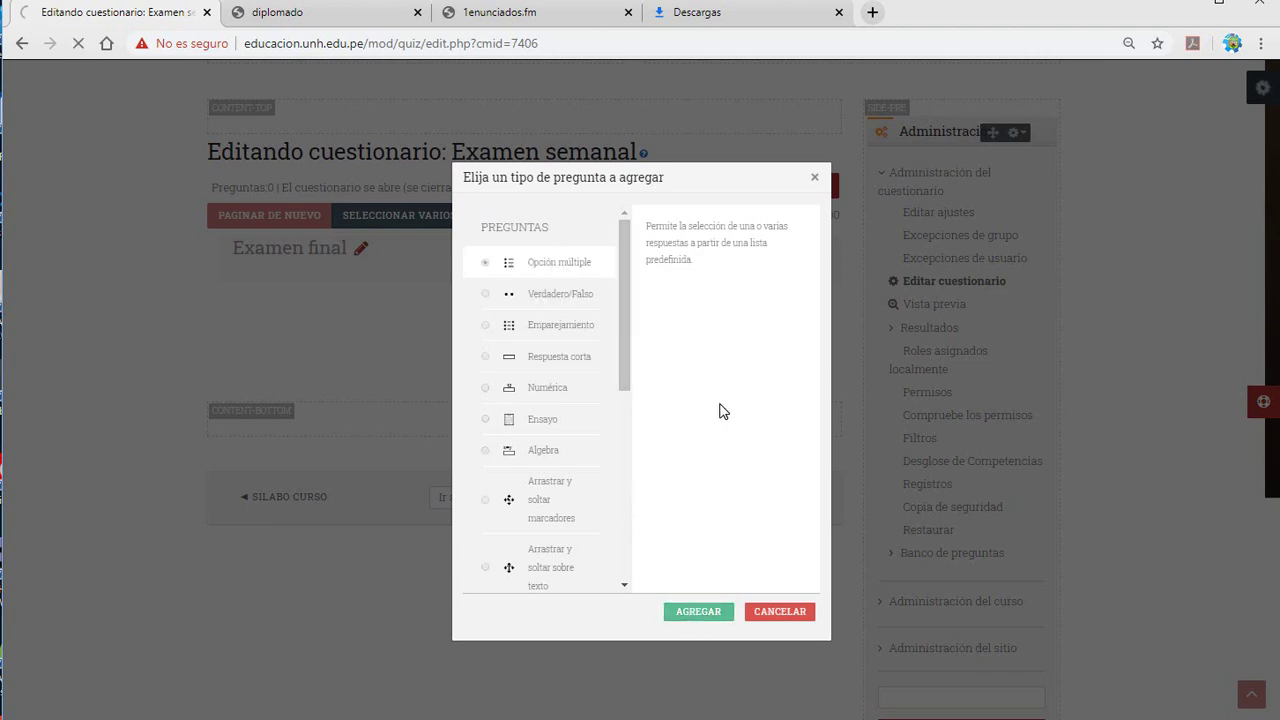
{"action": "scroll", "coordinate": [652, 534], "scroll_direction": "down", "scroll_amount": 2}
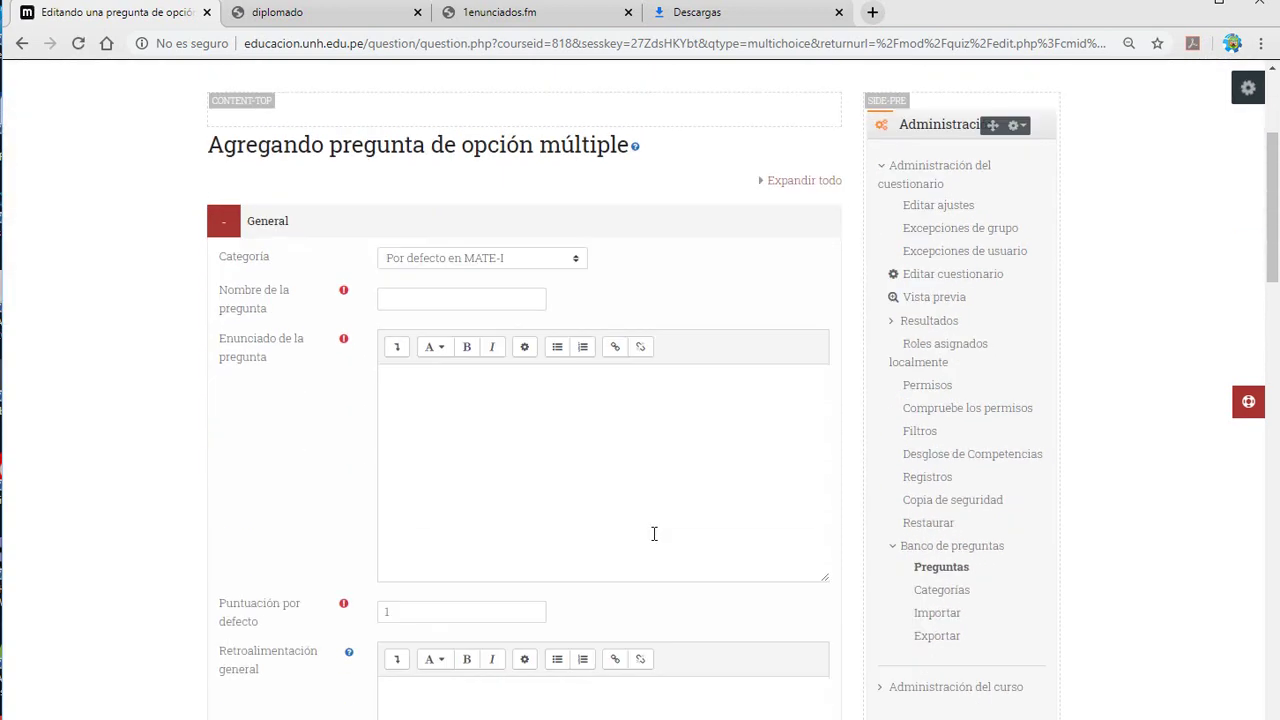
Switch to matematicas.docx in Word, copy the two-line statement of exercise 26, and return to the question form.
{"action": "left_click", "coordinate": [433, 300]}
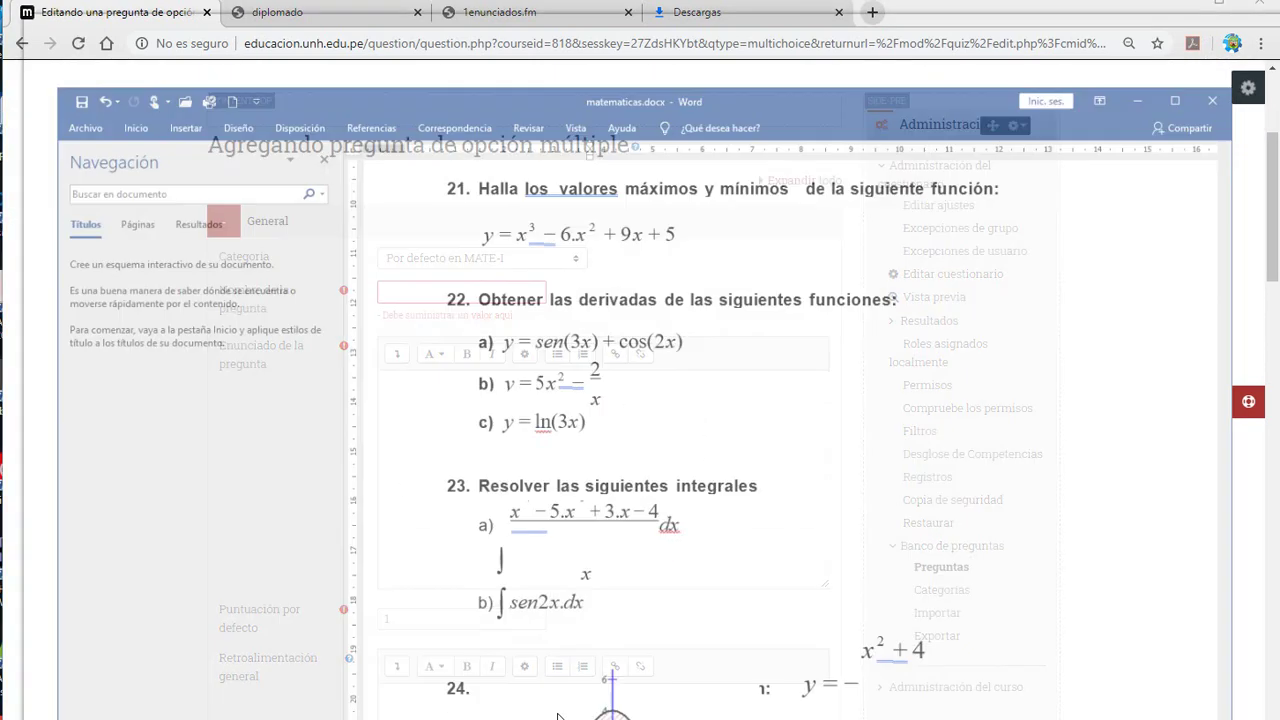
{"action": "key", "text": "alt+Tab"}
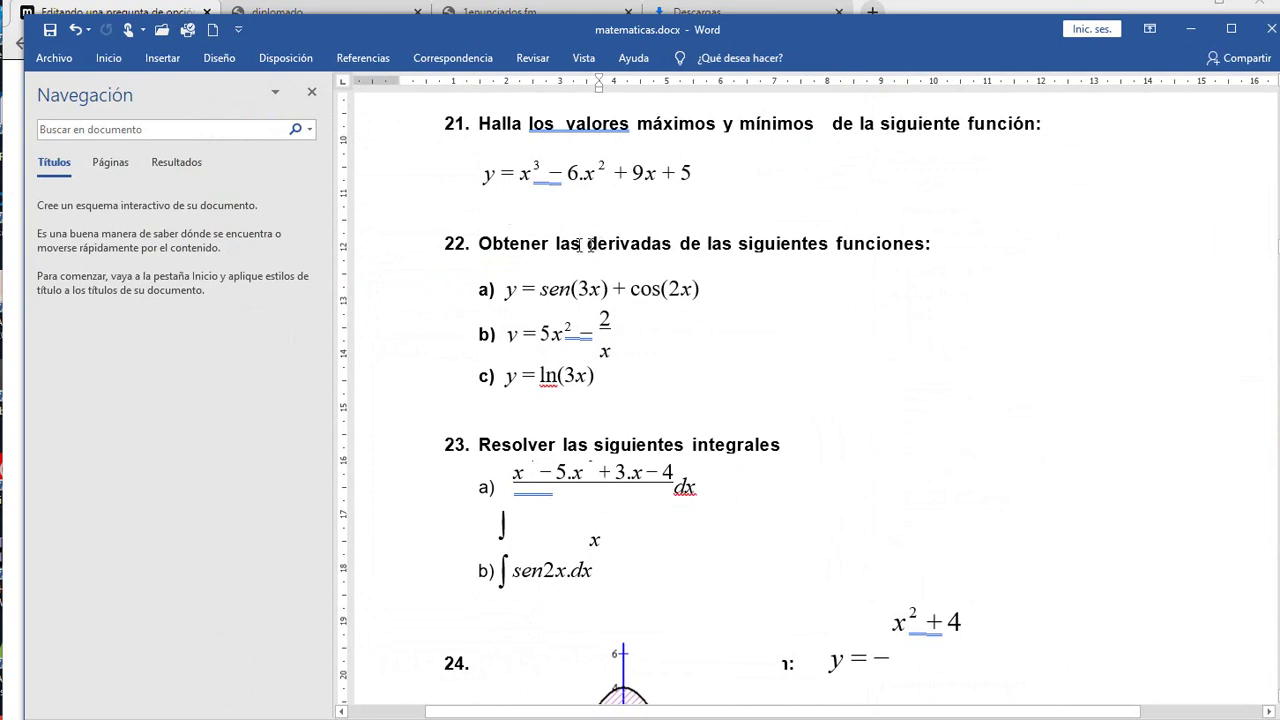
{"action": "left_click_drag", "start_coordinate": [598, 243], "coordinate": [897, 241]}
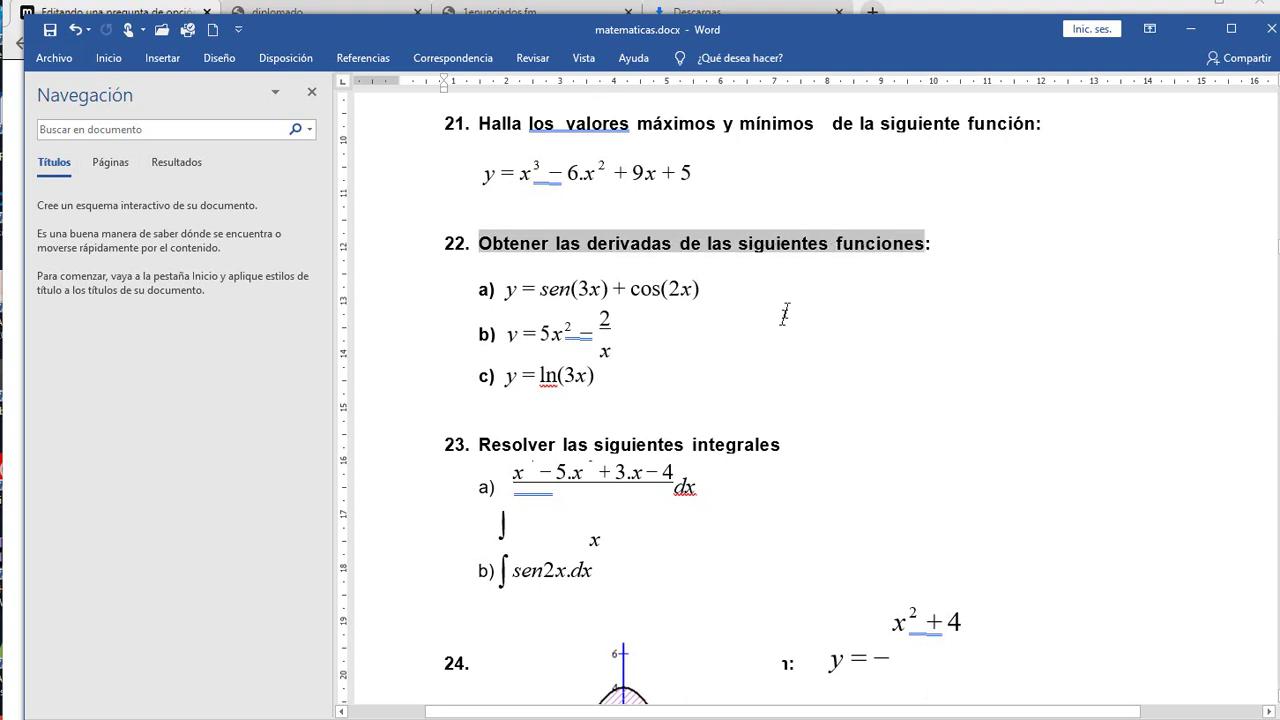
{"action": "scroll", "coordinate": [784, 320], "scroll_direction": "down", "scroll_amount": 4}
{"action": "scroll", "coordinate": [784, 322], "scroll_direction": "down", "scroll_amount": 6}
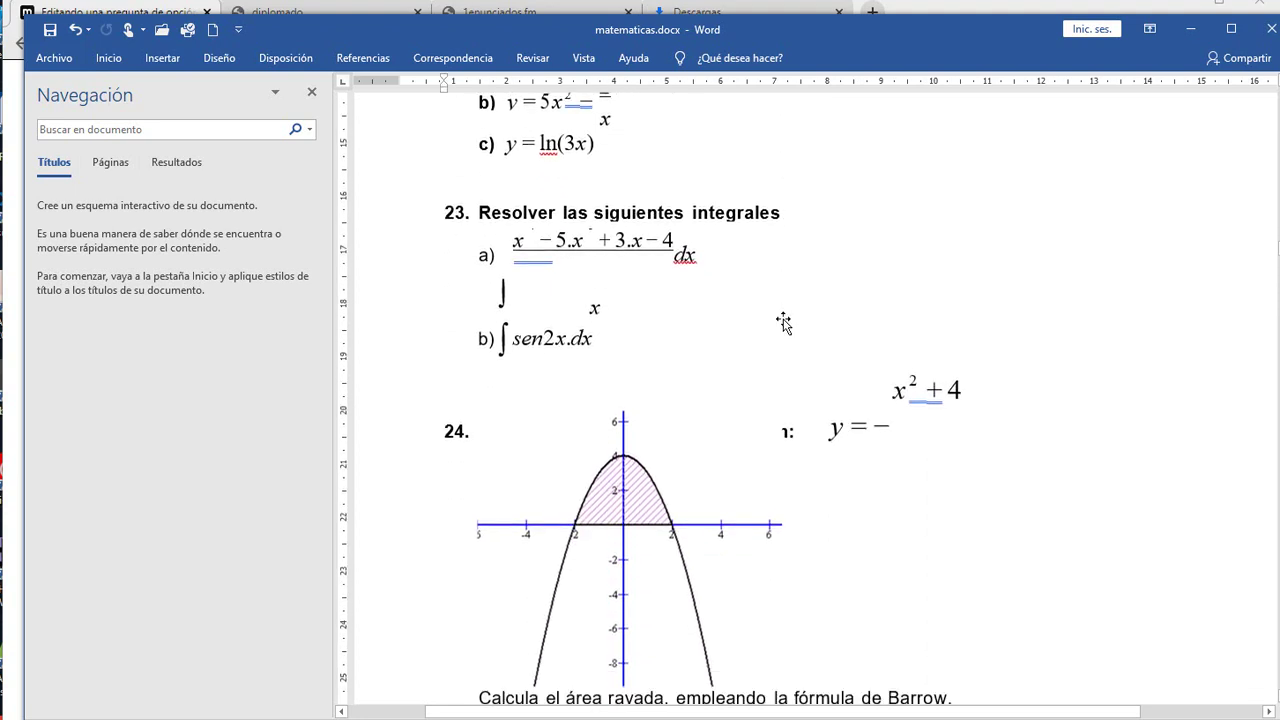
{"action": "scroll", "coordinate": [784, 320], "scroll_direction": "down", "scroll_amount": 10}
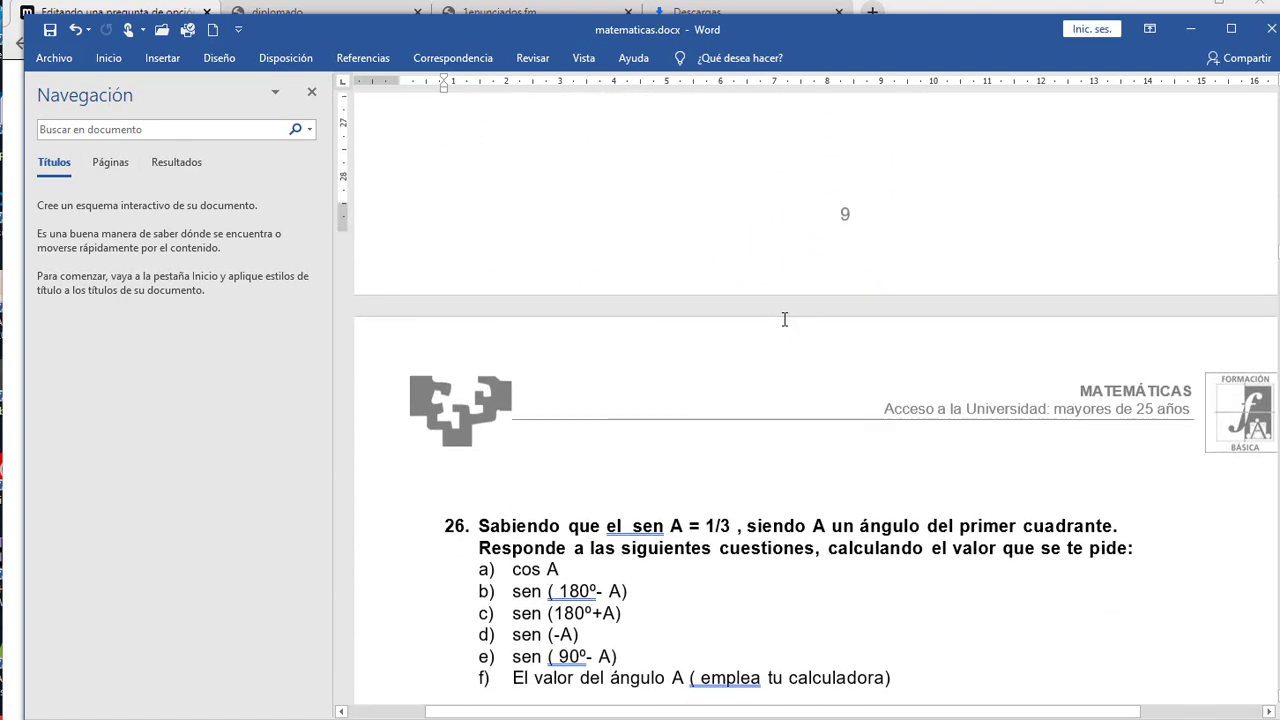
{"action": "scroll", "coordinate": [785, 320], "scroll_direction": "up", "scroll_amount": 2}
{"action": "scroll", "coordinate": [785, 320], "scroll_direction": "down", "scroll_amount": 1}
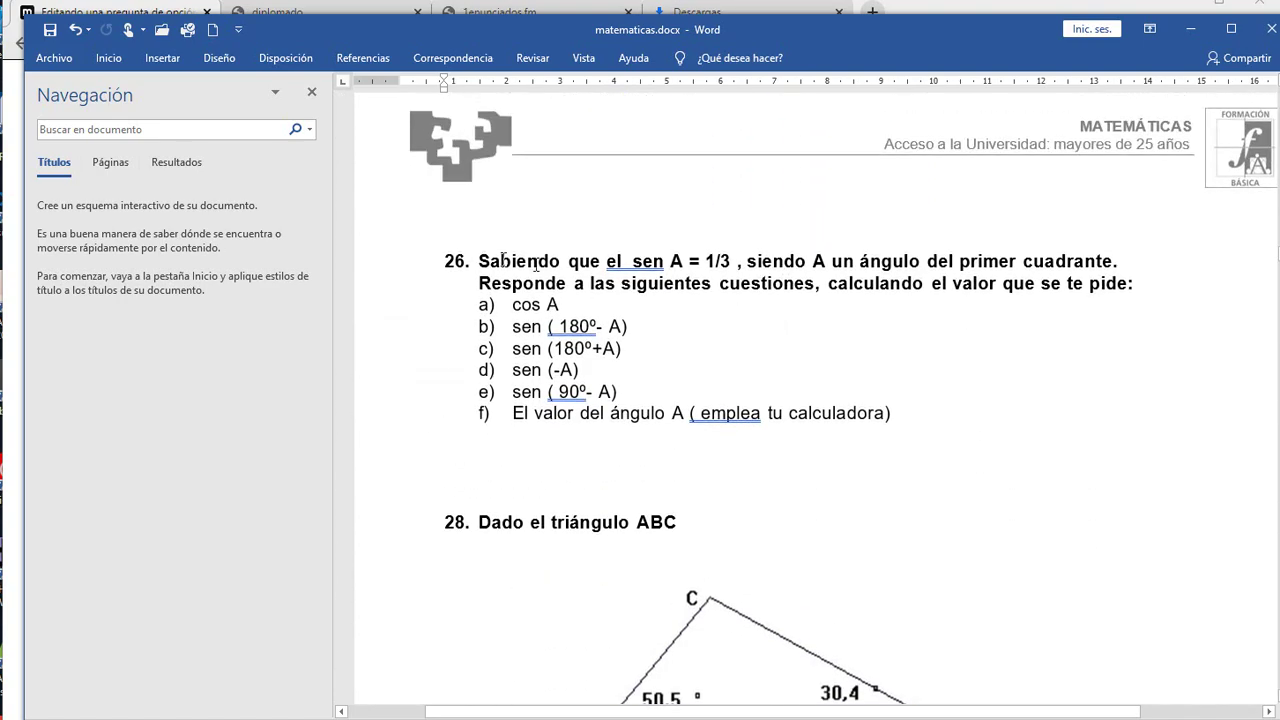
{"action": "left_click_drag", "start_coordinate": [536, 264], "coordinate": [1118, 288]}
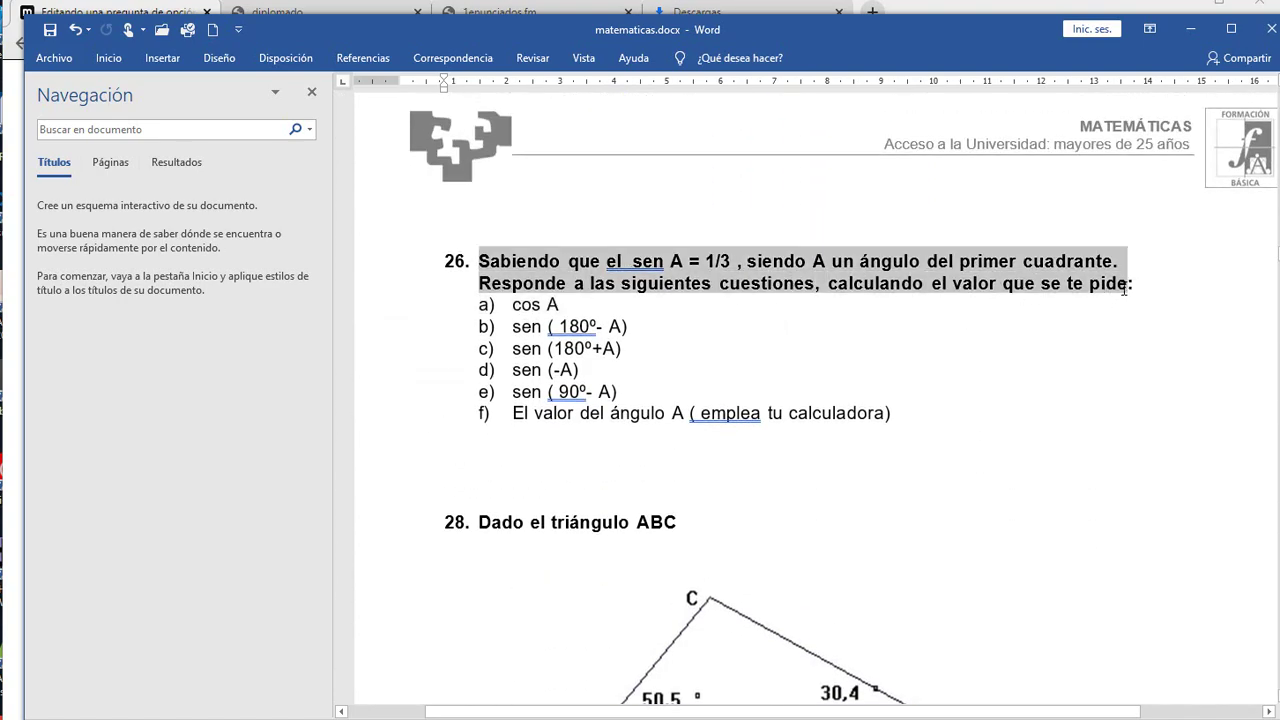
{"action": "right_click", "coordinate": [949, 283]}
{"action": "left_click", "coordinate": [990, 386]}
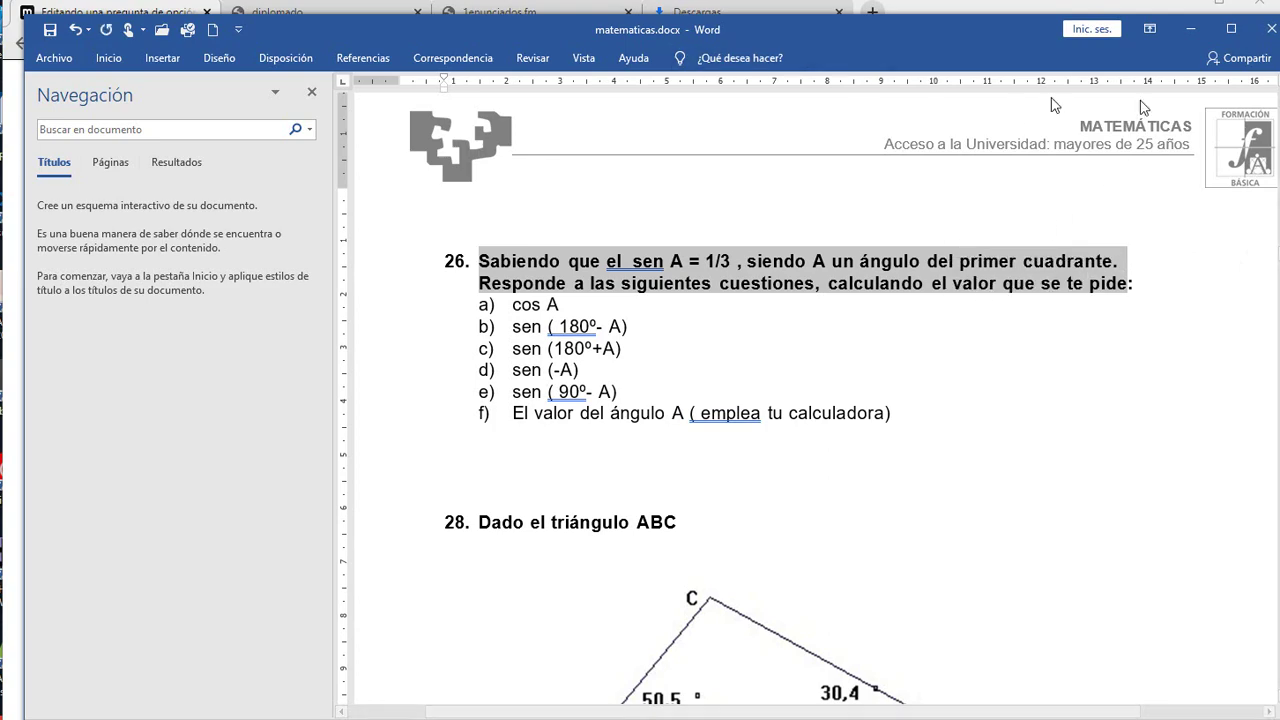
{"action": "left_click", "coordinate": [1190, 28]}
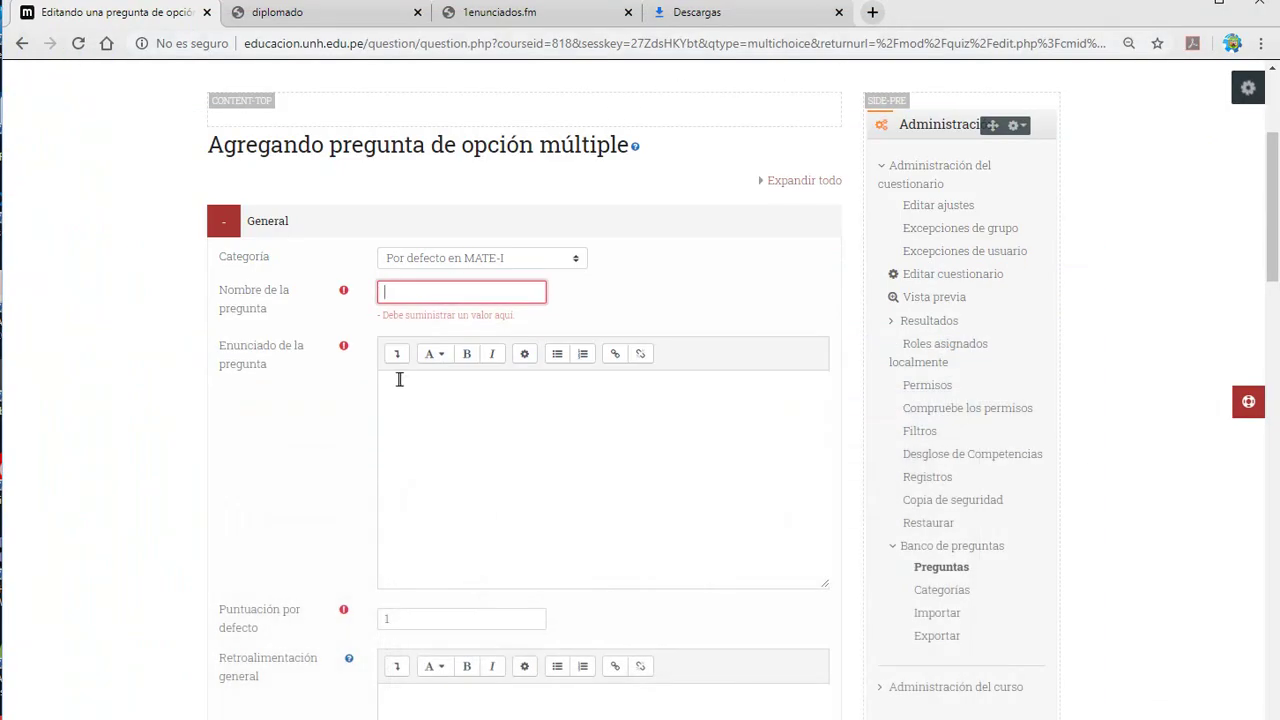
Name the question "pregunta 01" and paste the copied exercise statement as its Enunciado de la pregunta.
{"action": "left_click", "coordinate": [401, 379]}
{"action": "left_click", "coordinate": [417, 291]}
{"action": "type", "text": "pregunta 01"}
{"action": "left_click", "coordinate": [429, 414]}
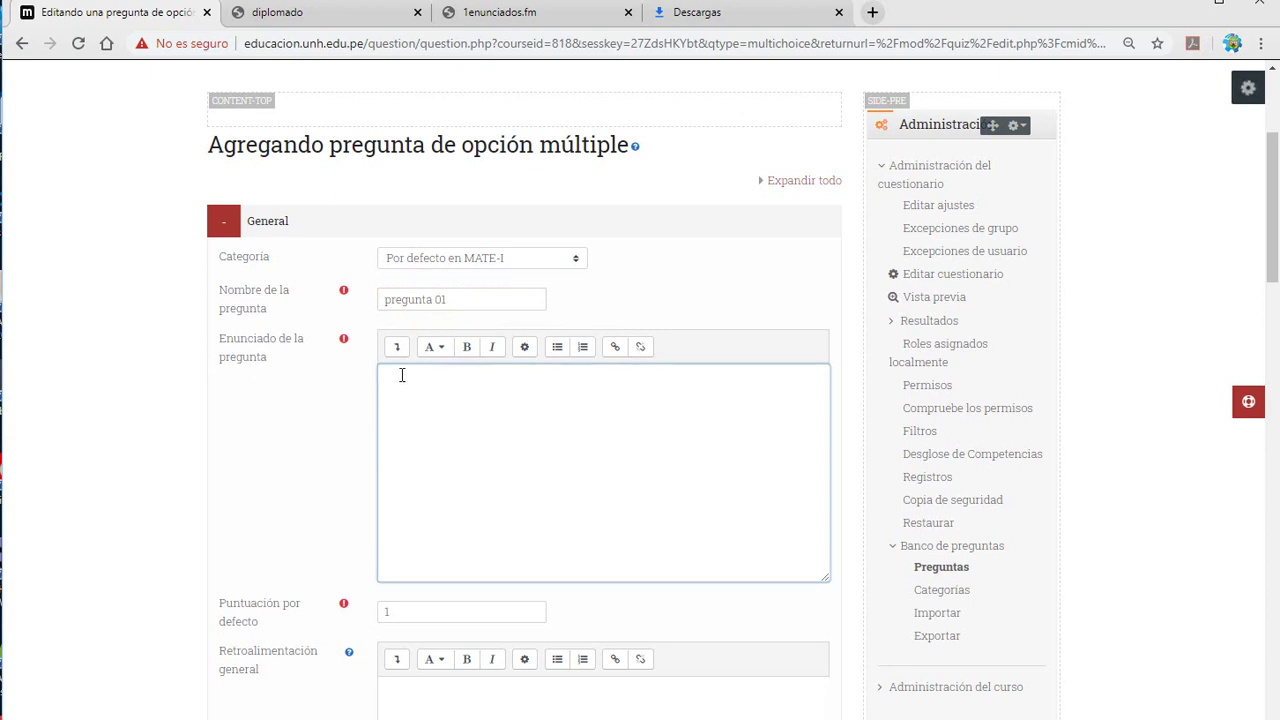
{"action": "key", "text": "ctrl+v"}
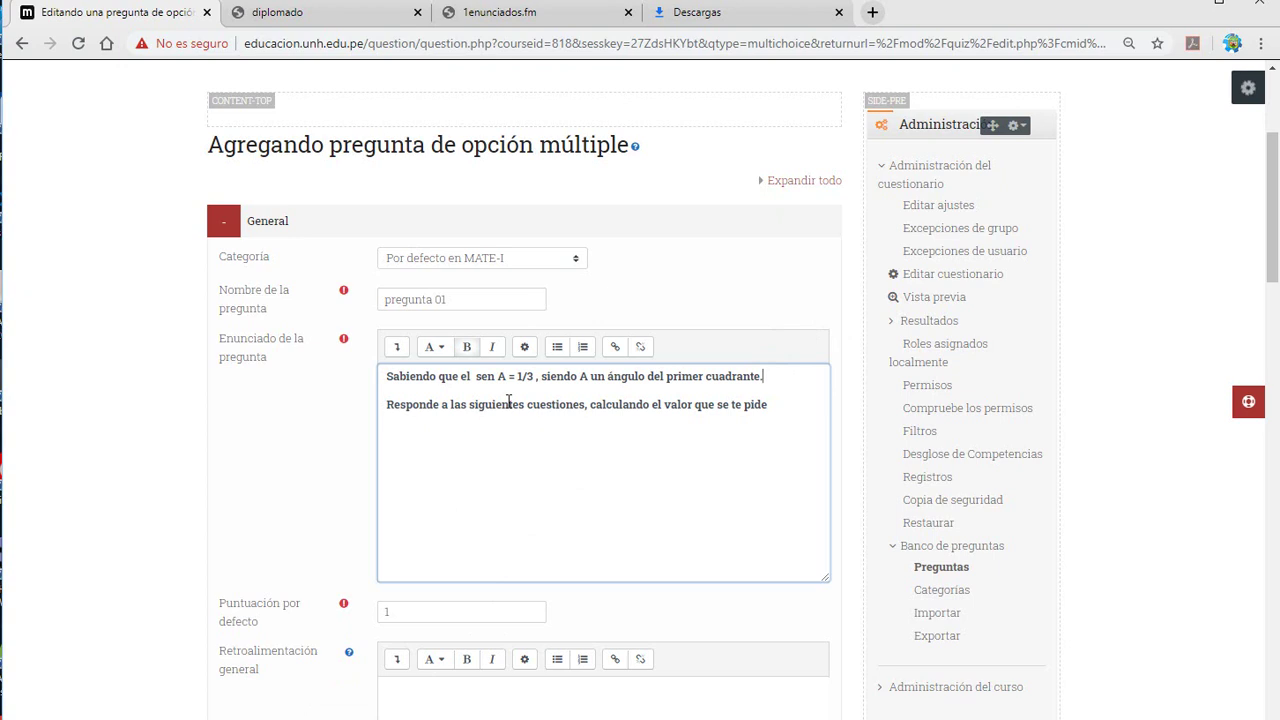
Set the question's Puntuación por defecto to 2.
{"action": "scroll", "coordinate": [650, 449], "scroll_direction": "down", "scroll_amount": 2}
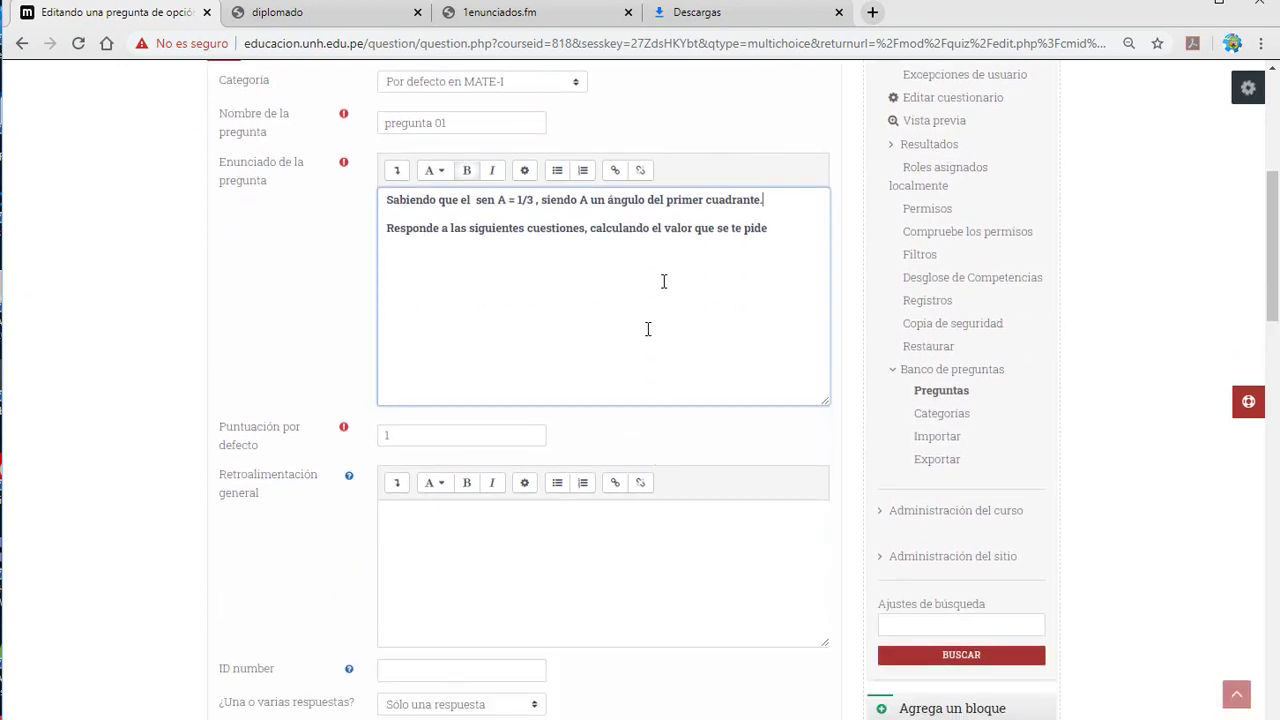
{"action": "scroll", "coordinate": [549, 543], "scroll_direction": "down", "scroll_amount": 1}
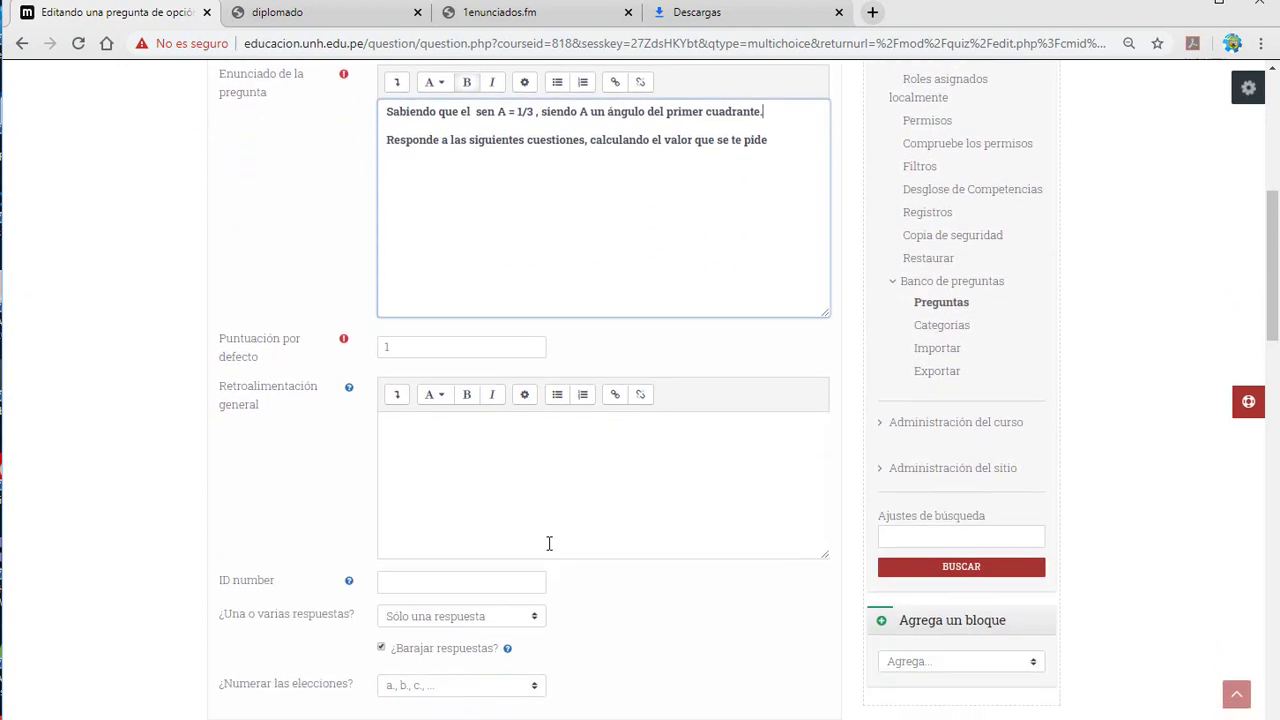
{"action": "double_click", "coordinate": [425, 346]}
{"action": "type", "text": "2"}
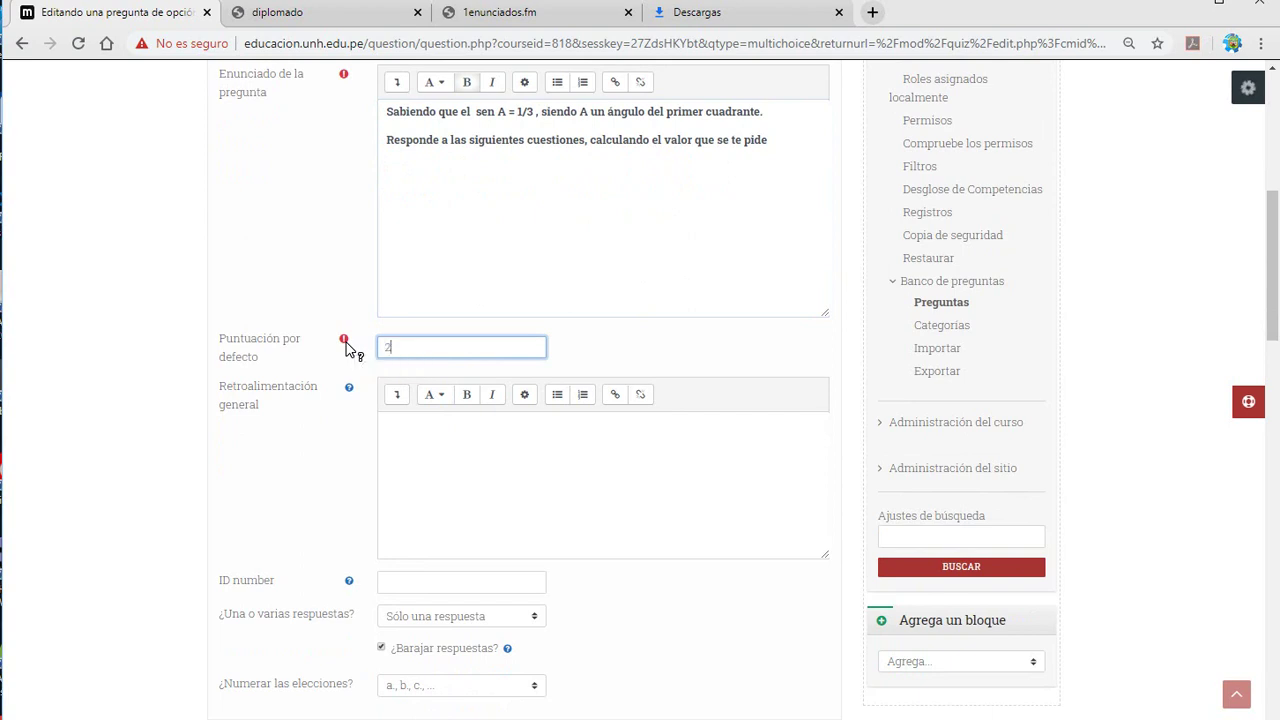
Review the question's general feedback, statement and answer options down to the Respuestas section.
{"action": "left_click", "coordinate": [454, 477]}
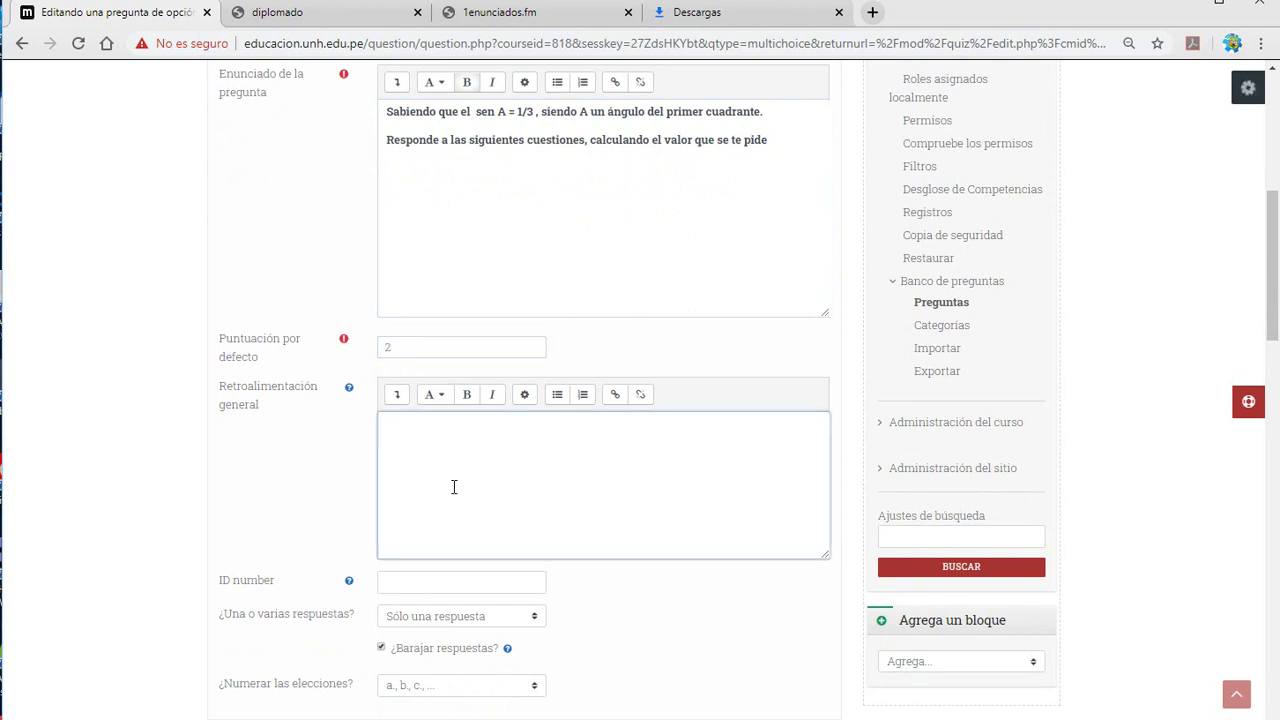
{"action": "scroll", "coordinate": [454, 487], "scroll_direction": "down", "scroll_amount": 3}
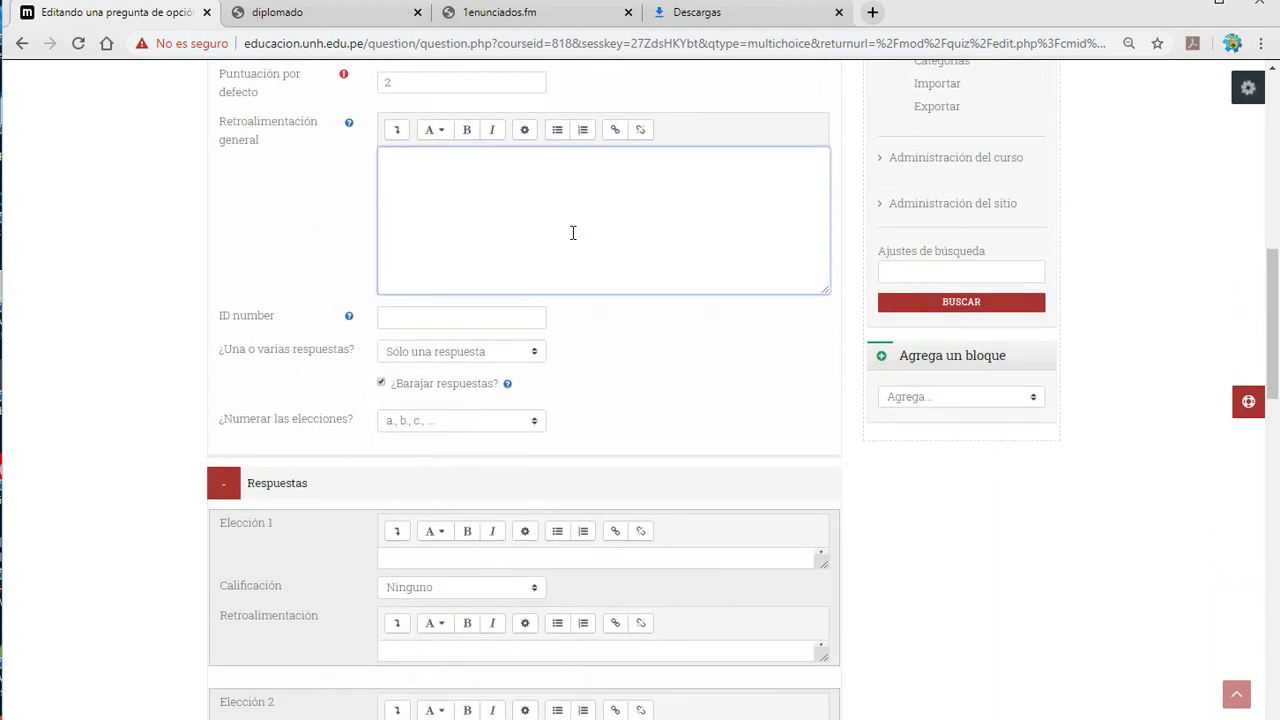
{"action": "scroll", "coordinate": [561, 263], "scroll_direction": "up", "scroll_amount": 4}
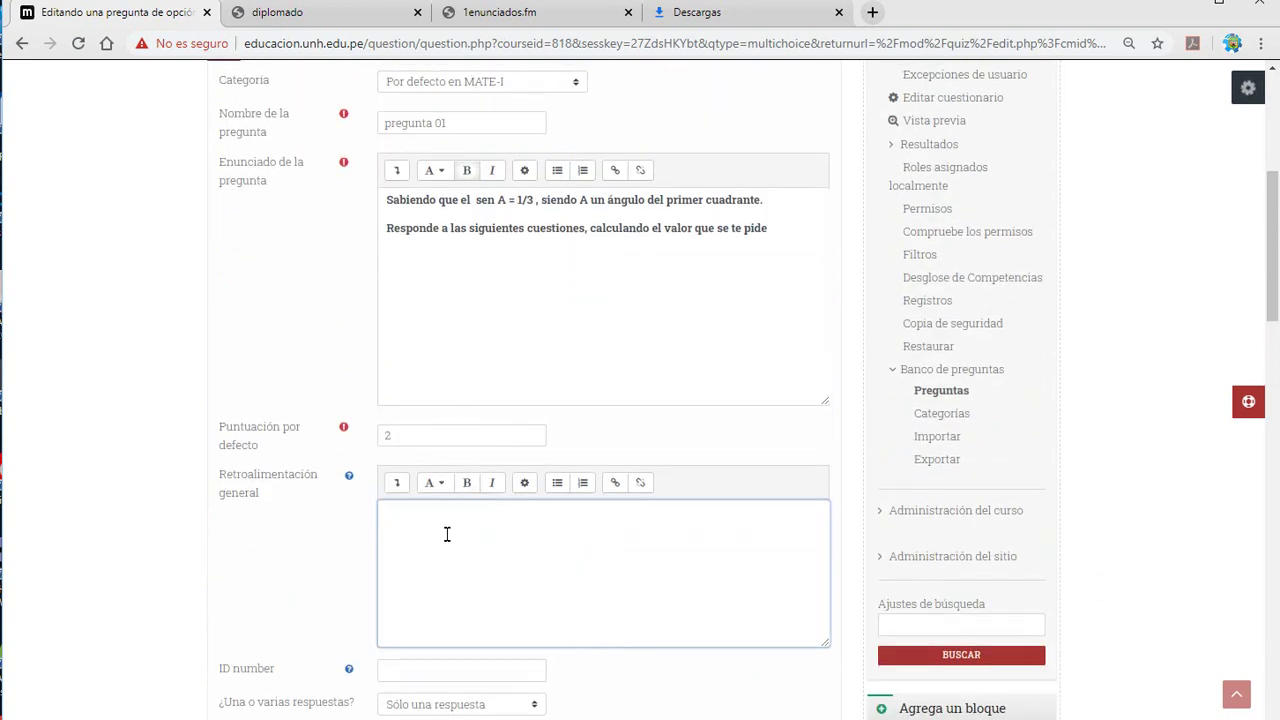
{"action": "left_click_drag", "start_coordinate": [569, 260], "coordinate": [392, 200]}
{"action": "left_click", "coordinate": [515, 396]}
{"action": "scroll", "coordinate": [515, 396], "scroll_direction": "down", "scroll_amount": 4}
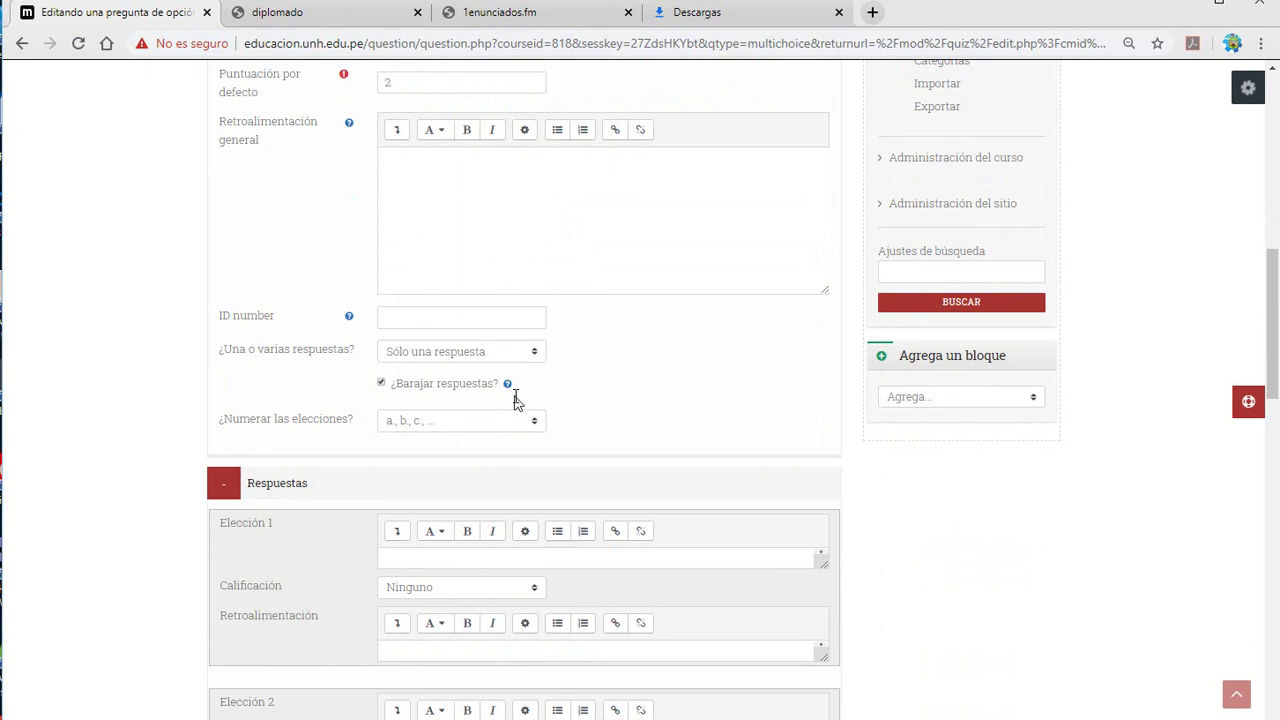
{"action": "scroll", "coordinate": [515, 396], "scroll_direction": "down", "scroll_amount": 2}
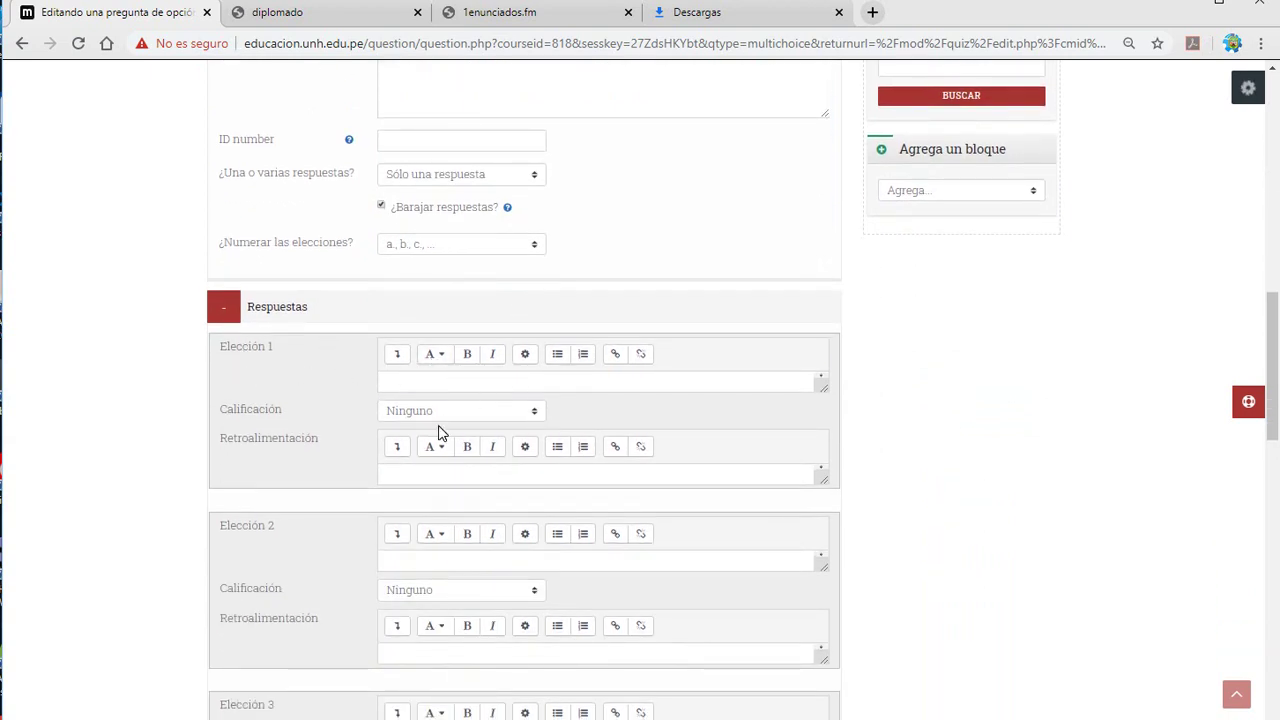
{"action": "scroll", "coordinate": [438, 432], "scroll_direction": "down", "scroll_amount": 1}
Copy option a) "cos A" of exercise 26 from the Word document into Elección 1.
{"action": "left_click", "coordinate": [386, 291]}
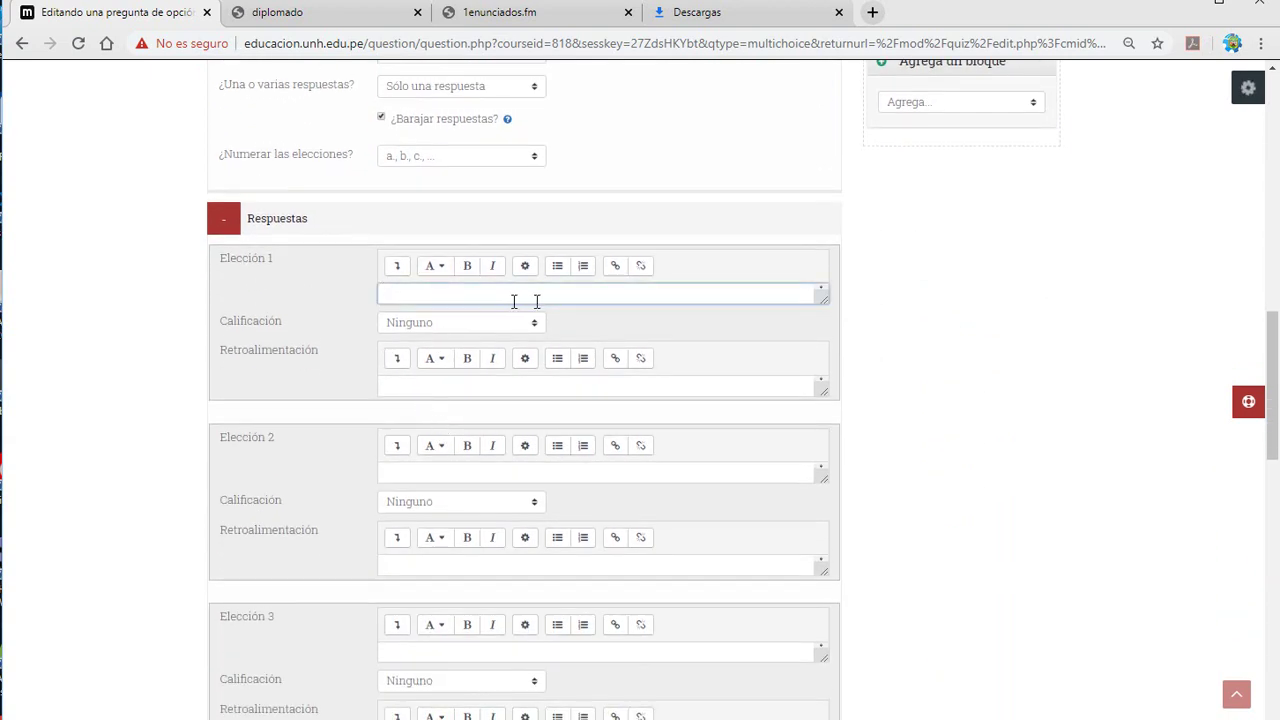
{"action": "key", "text": "alt+Tab"}
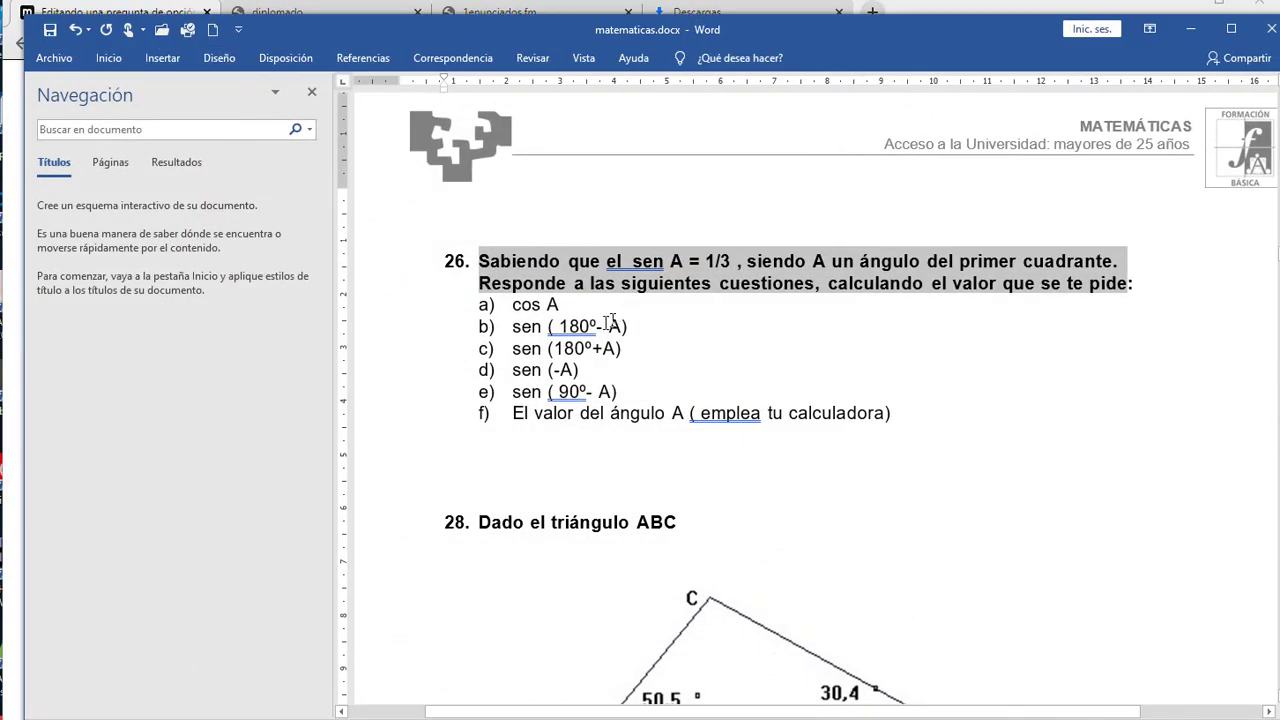
{"action": "left_click", "coordinate": [592, 325]}
{"action": "left_click_drag", "start_coordinate": [562, 304], "coordinate": [516, 305]}
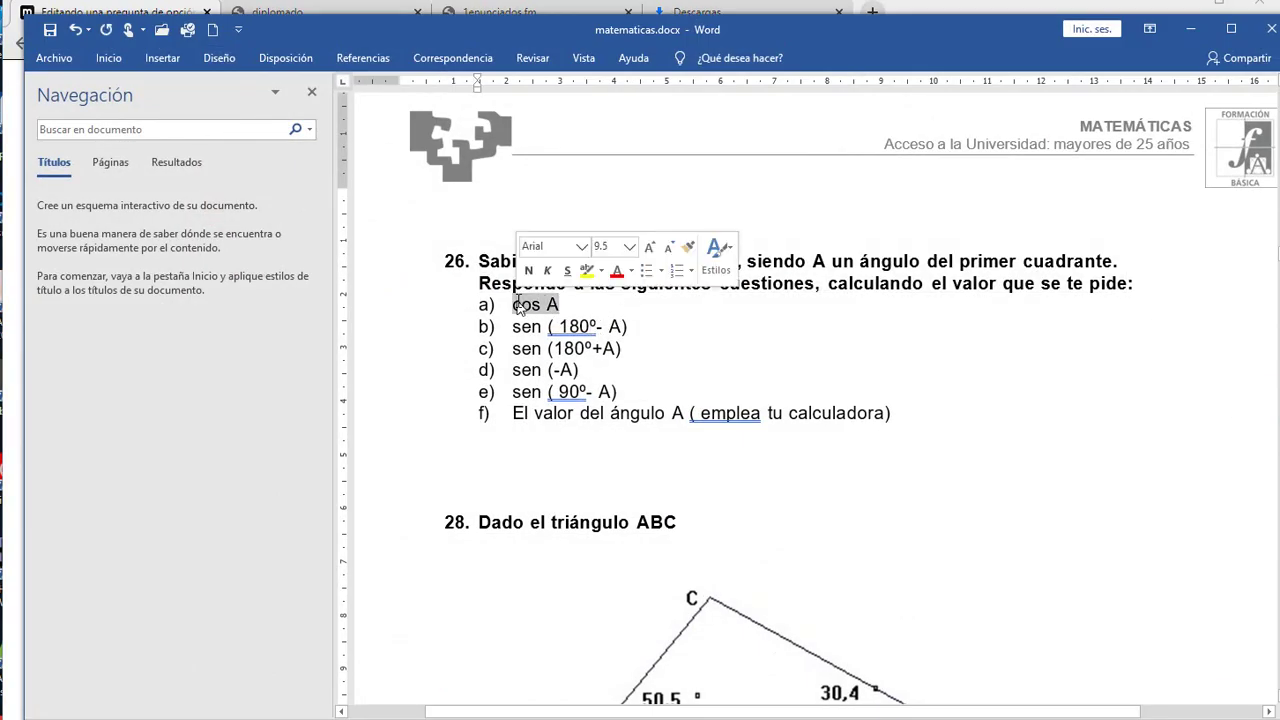
{"action": "key", "text": "alt+Tab"}
{"action": "left_click", "coordinate": [611, 298]}
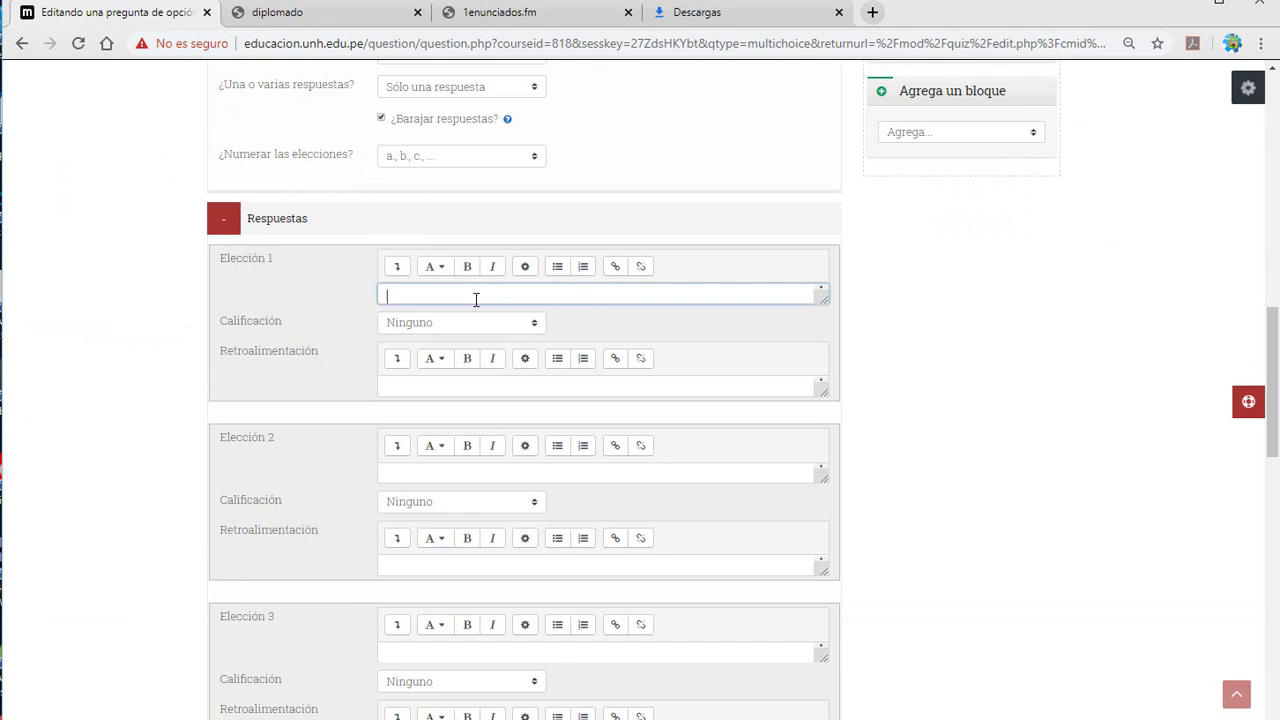
Copy option b) "sen ( 180º- A)" of exercise 26 from the Word document into Elección 2.
{"action": "key", "text": "alt+Tab"}
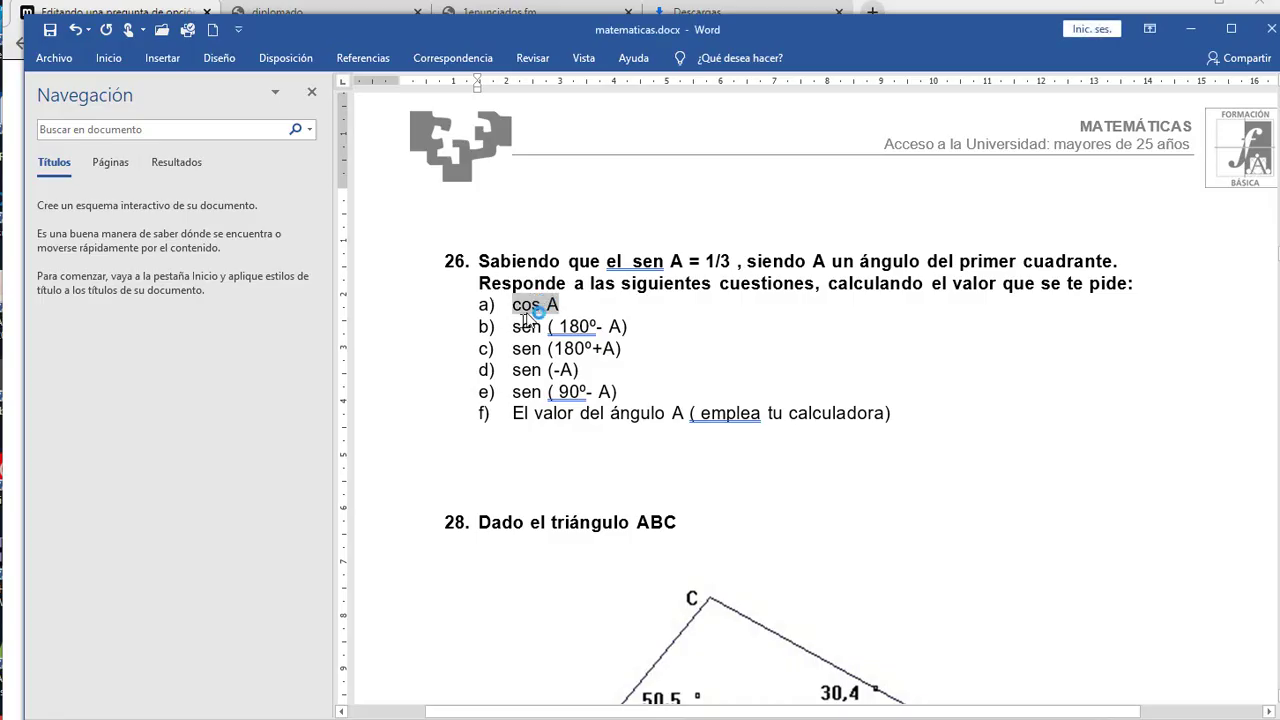
{"action": "left_click", "coordinate": [583, 330]}
{"action": "left_click_drag", "start_coordinate": [583, 331], "coordinate": [628, 328]}
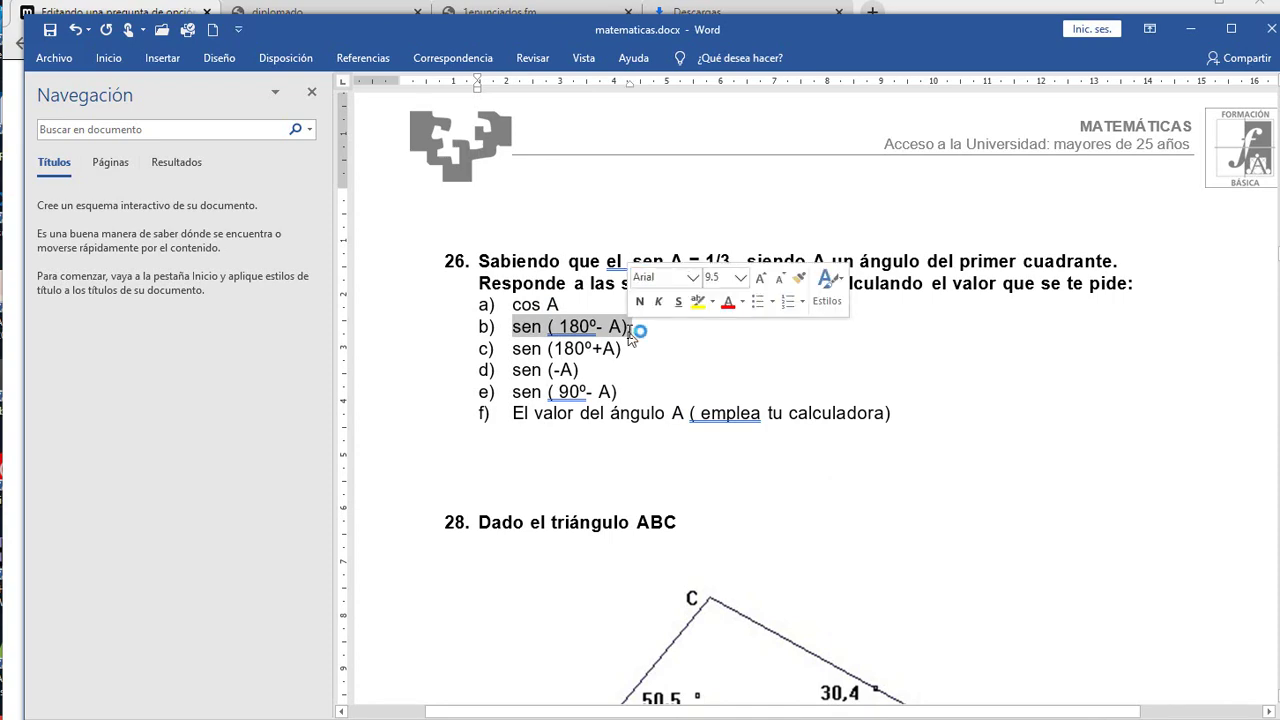
{"action": "key", "text": "alt+Tab"}
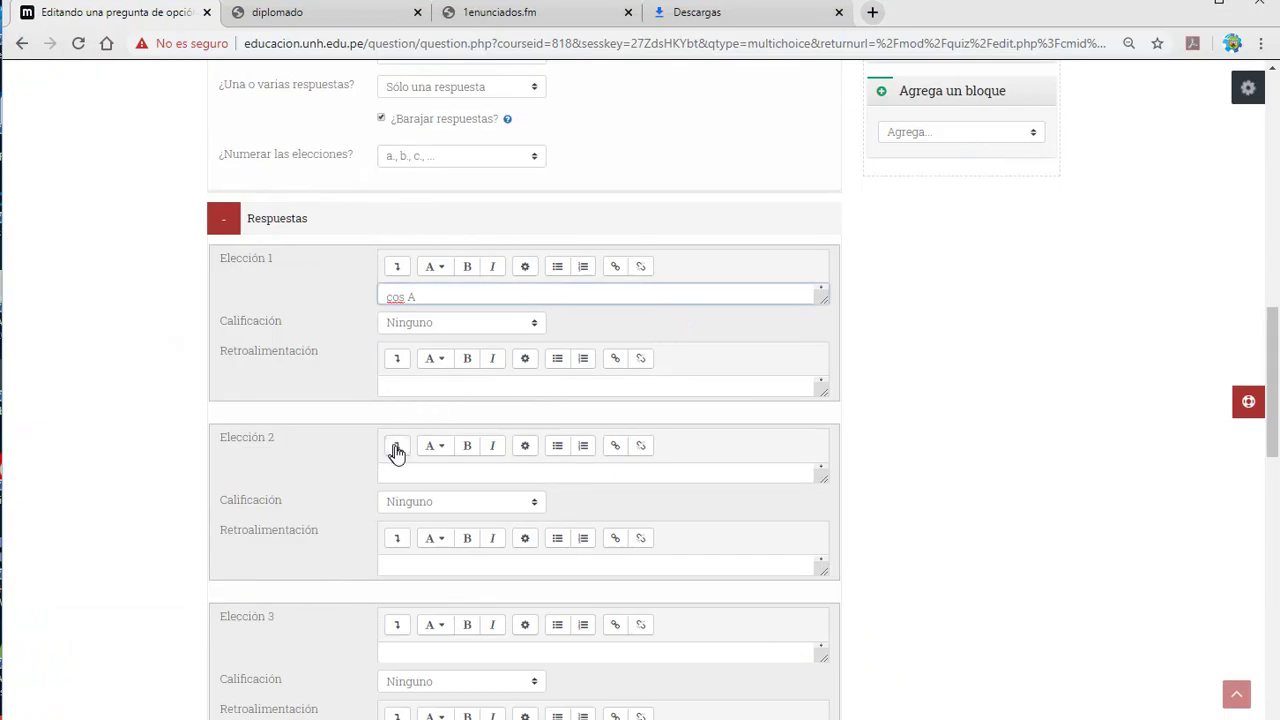
{"action": "left_click", "coordinate": [398, 470]}
{"action": "key", "text": "ctrl+v"}
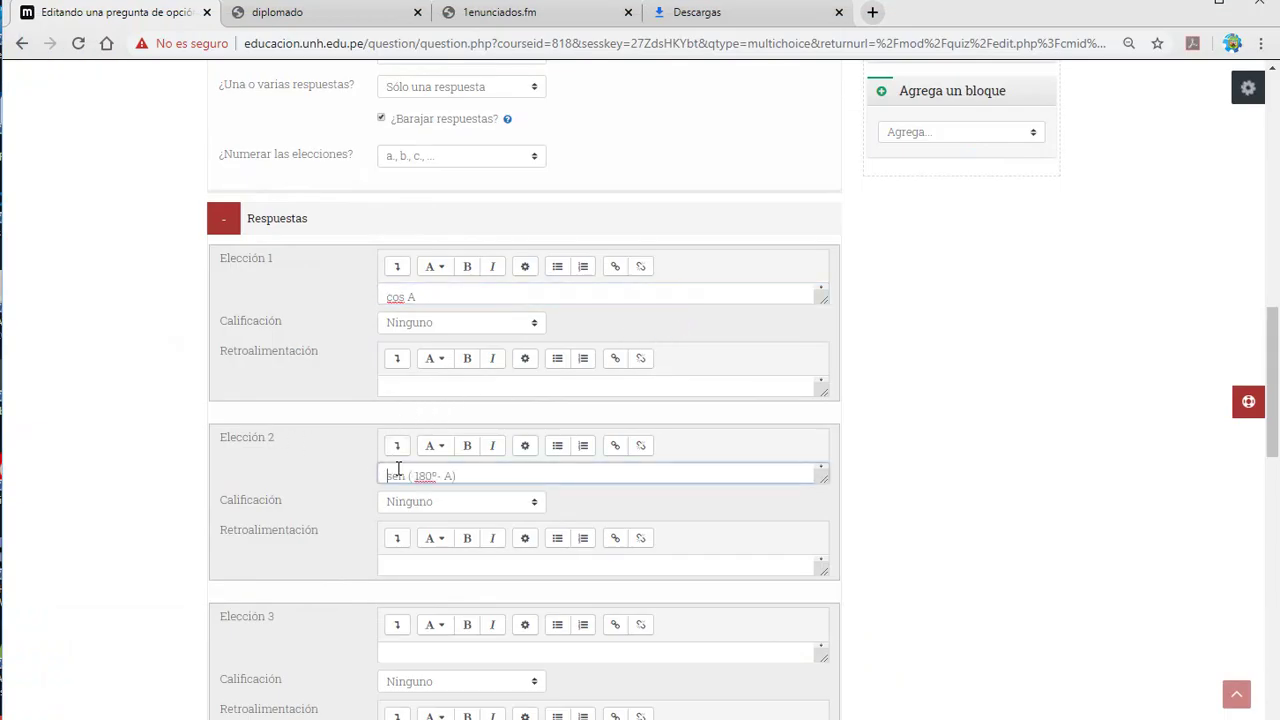
Copy option c) "sen (180º+A)" of exercise 26 from the Word document into Elección 3.
{"action": "key", "text": "alt+Tab"}
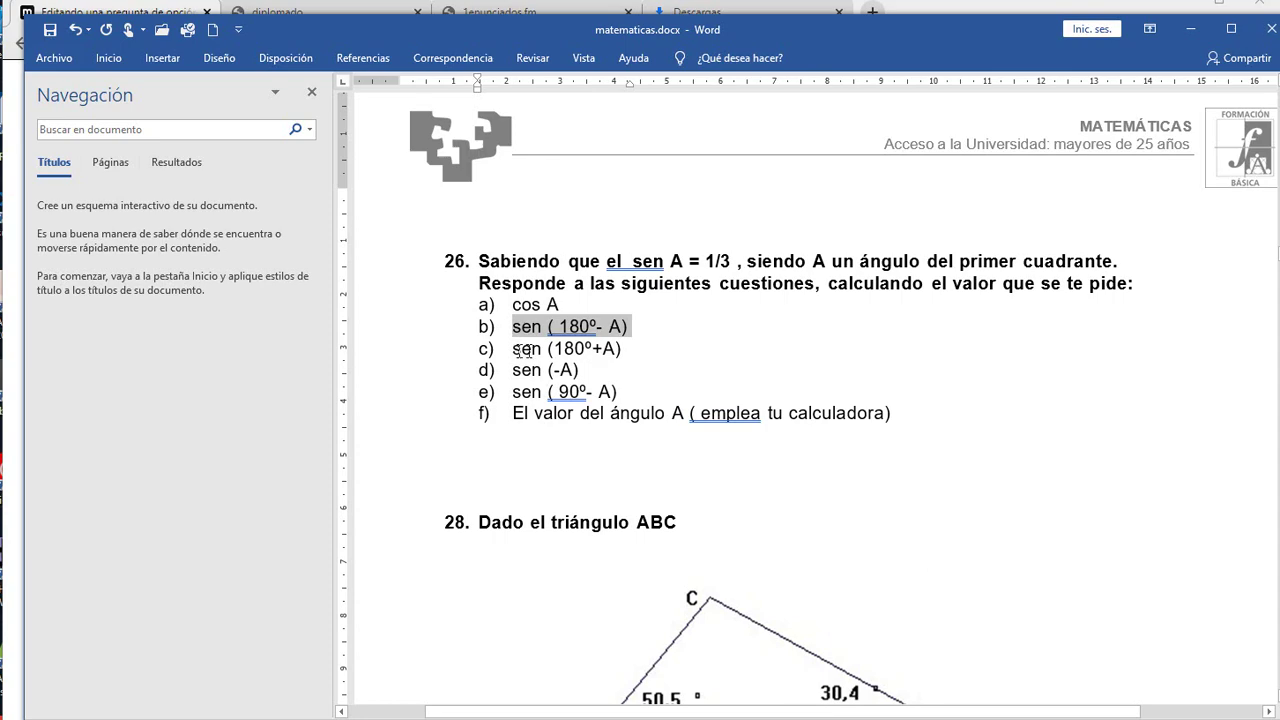
{"action": "left_click_drag", "start_coordinate": [524, 350], "coordinate": [622, 349]}
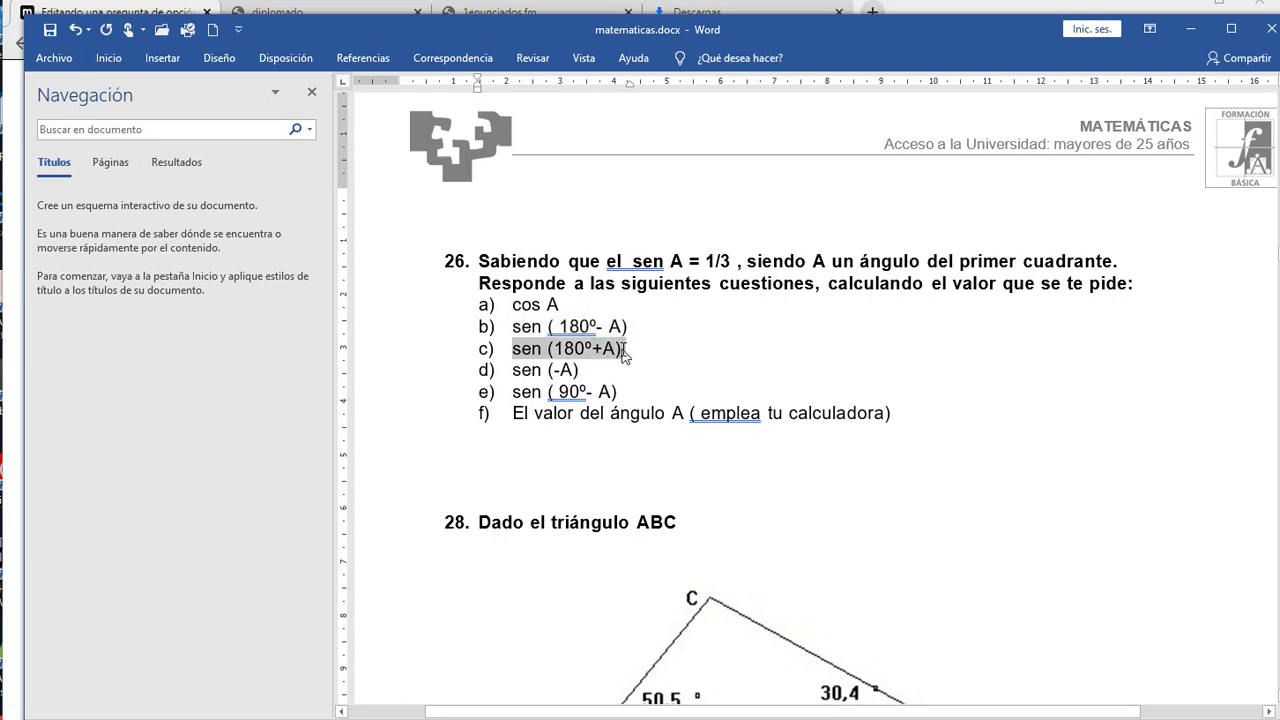
{"action": "key", "text": "ctrl+c"}
{"action": "key", "text": "alt+Tab"}
{"action": "left_click", "coordinate": [412, 655]}
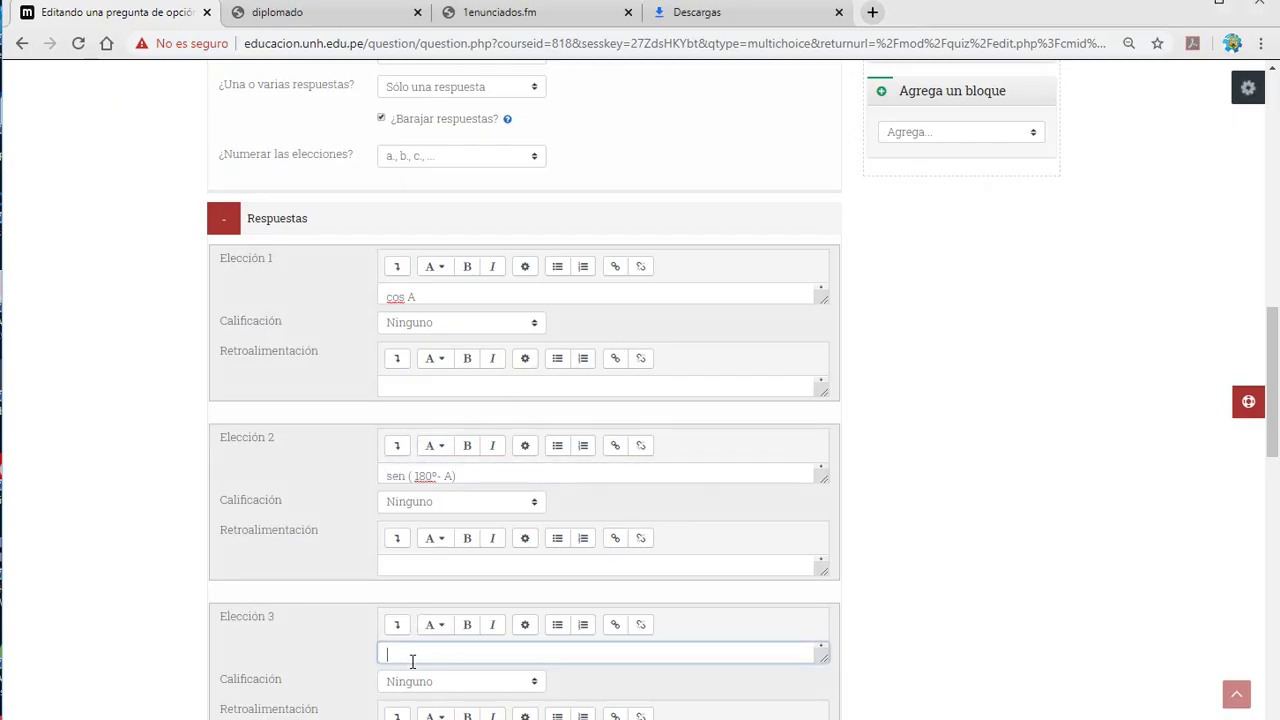
{"action": "key", "text": "ctrl+v"}
Copy option d) "sen (-A)" of exercise 26 from the Word document into Elección 4.
{"action": "key", "text": "alt+Tab"}
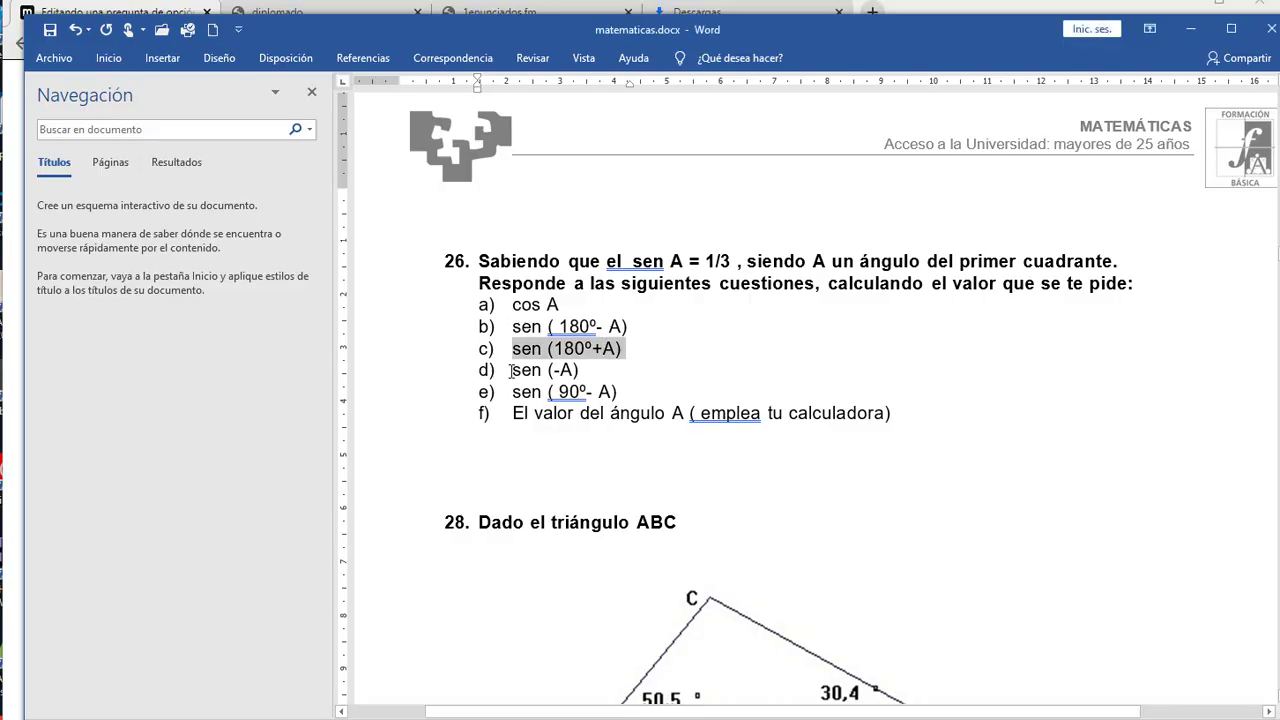
{"action": "left_click_drag", "start_coordinate": [511, 371], "coordinate": [583, 373]}
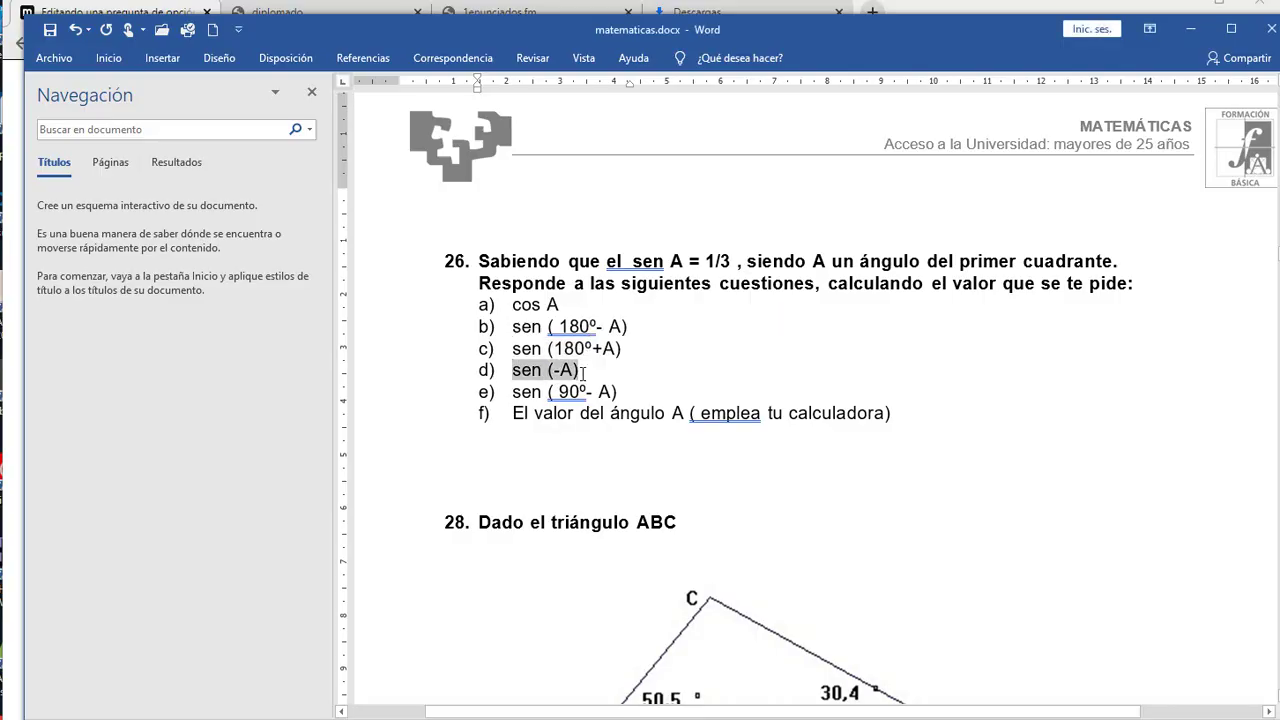
{"action": "key", "text": "ctrl+c"}
{"action": "key", "text": "alt+Tab"}
{"action": "scroll", "coordinate": [514, 505], "scroll_direction": "down", "scroll_amount": 3}
{"action": "left_click", "coordinate": [446, 479]}
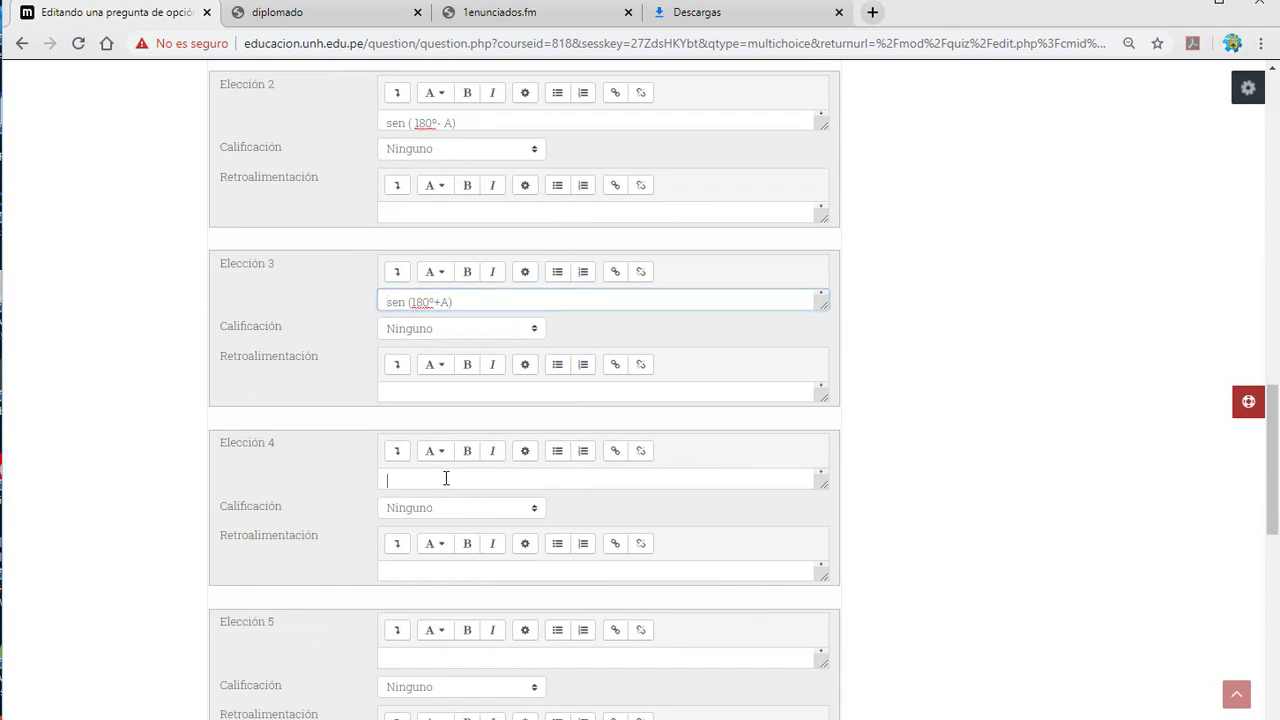
Copy option e) "sen ( 90º- A)" of exercise 26 from the Word document into Elección 5.
{"action": "key", "text": "alt+Tab"}
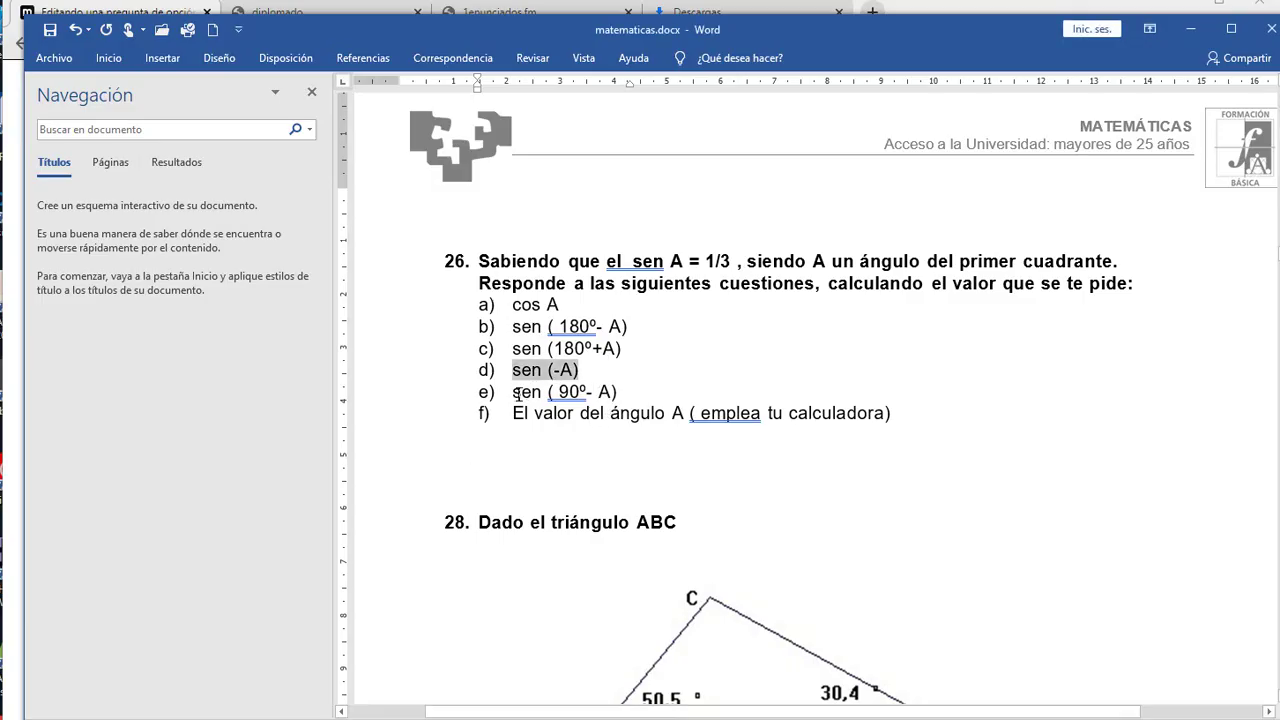
{"action": "mouse_move", "coordinate": [514, 392]}
{"action": "left_mouse_down"}
{"action": "mouse_move", "coordinate": [617, 390]}
{"action": "mouse_move", "coordinate": [516, 392]}
{"action": "left_mouse_up"}
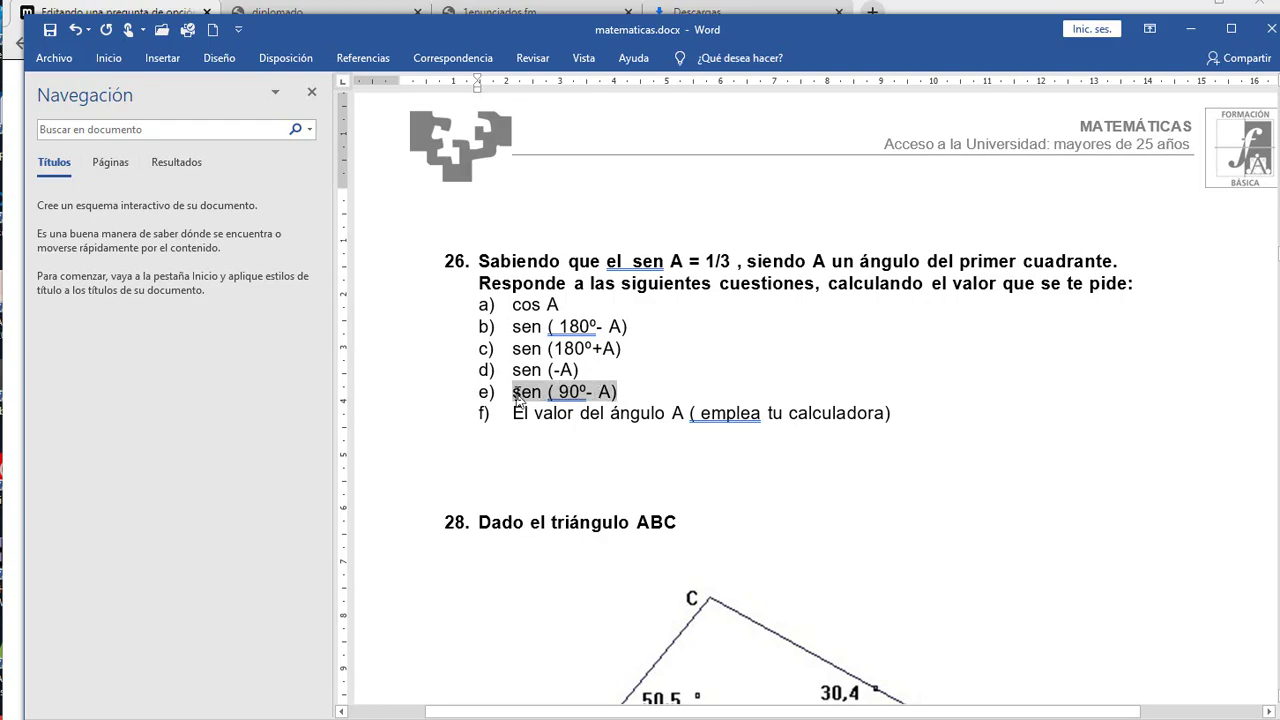
{"action": "key", "text": "alt+Tab"}
{"action": "left_click", "coordinate": [531, 486]}
{"action": "scroll", "coordinate": [531, 486], "scroll_direction": "down", "scroll_amount": 3}
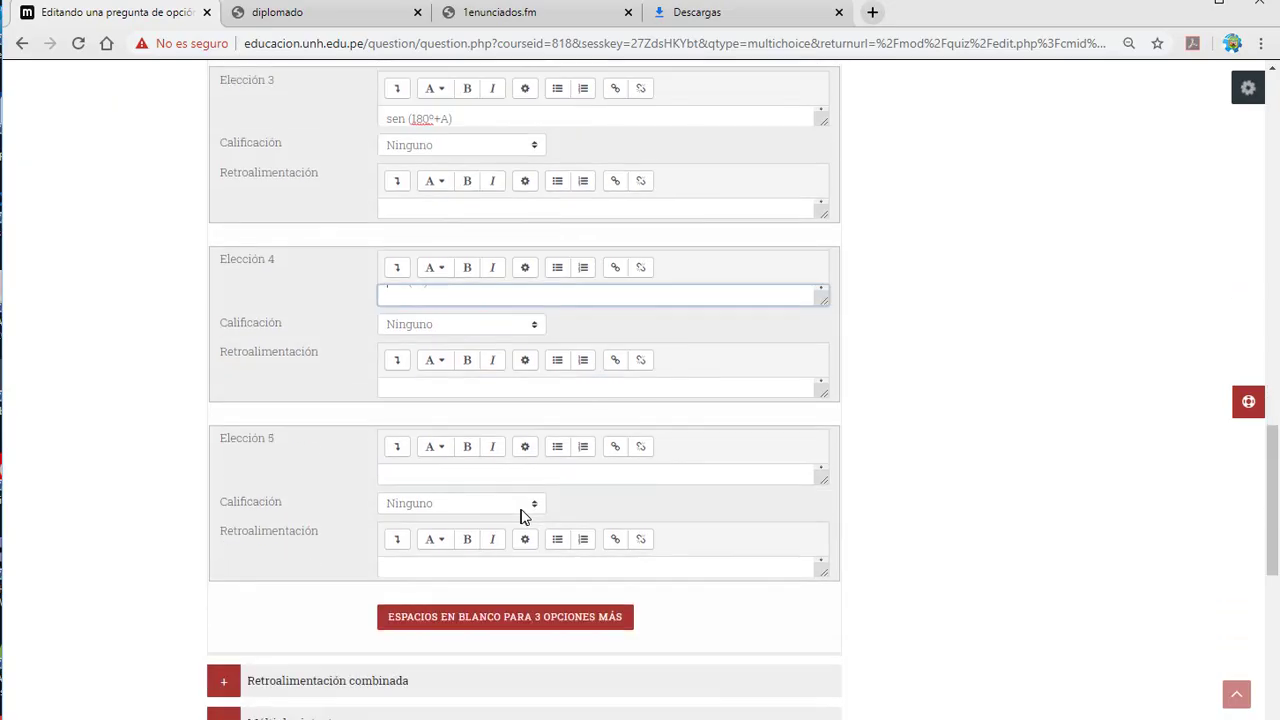
{"action": "left_click", "coordinate": [437, 393]}
{"action": "key", "text": "ctrl+v"}
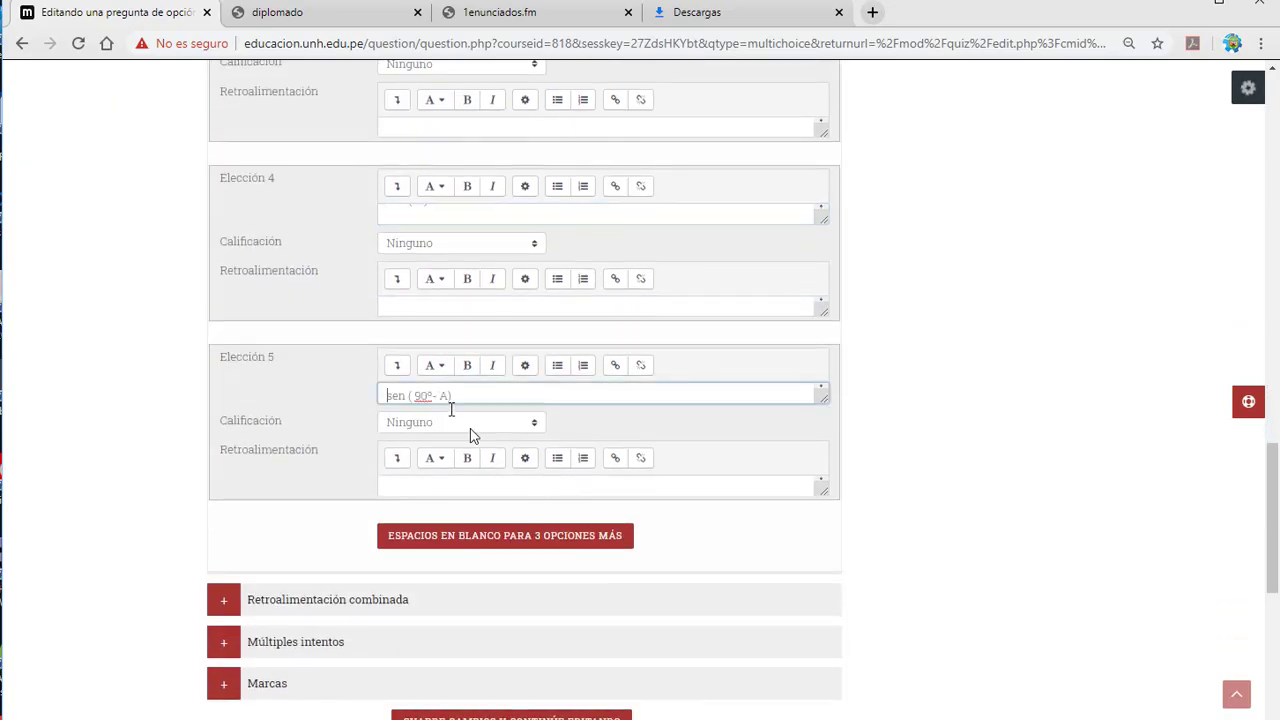
Add blank spaces for 3 more answer options to the question and go to the new choices.
{"action": "left_click", "coordinate": [621, 540]}
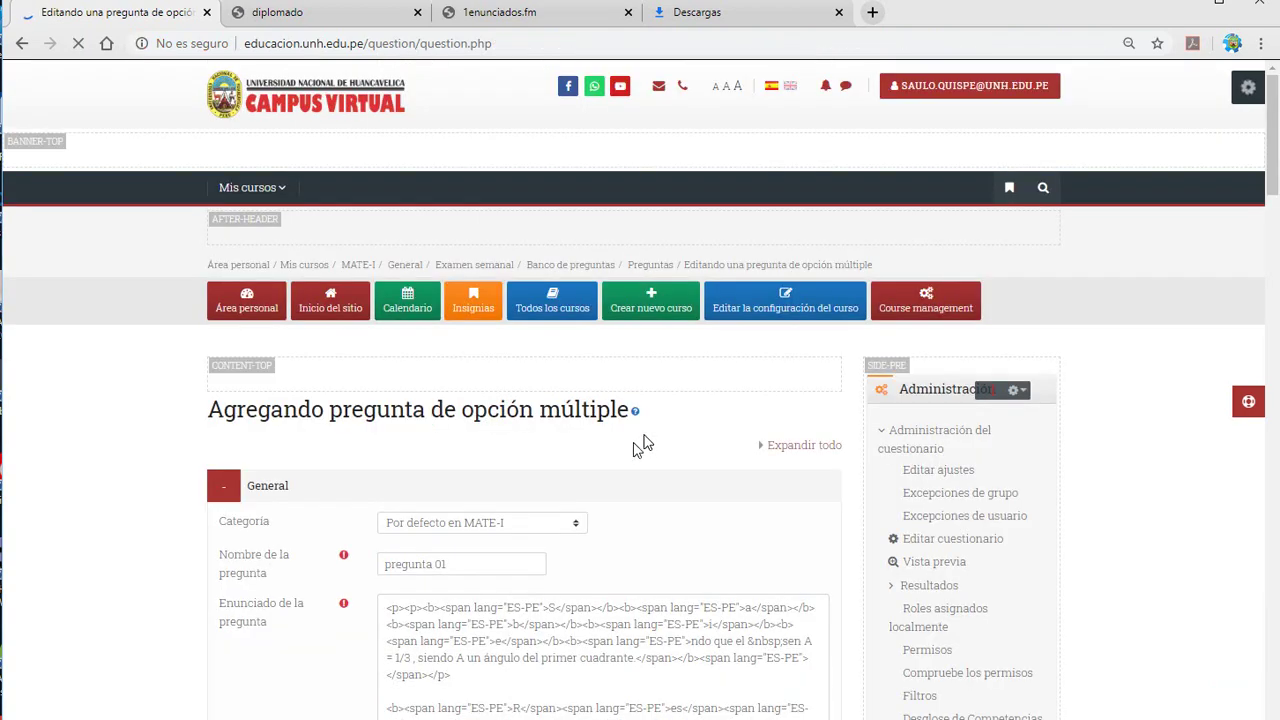
{"action": "scroll", "coordinate": [600, 537], "scroll_direction": "down", "scroll_amount": 4}
{"action": "scroll", "coordinate": [600, 537], "scroll_direction": "down", "scroll_amount": 15}
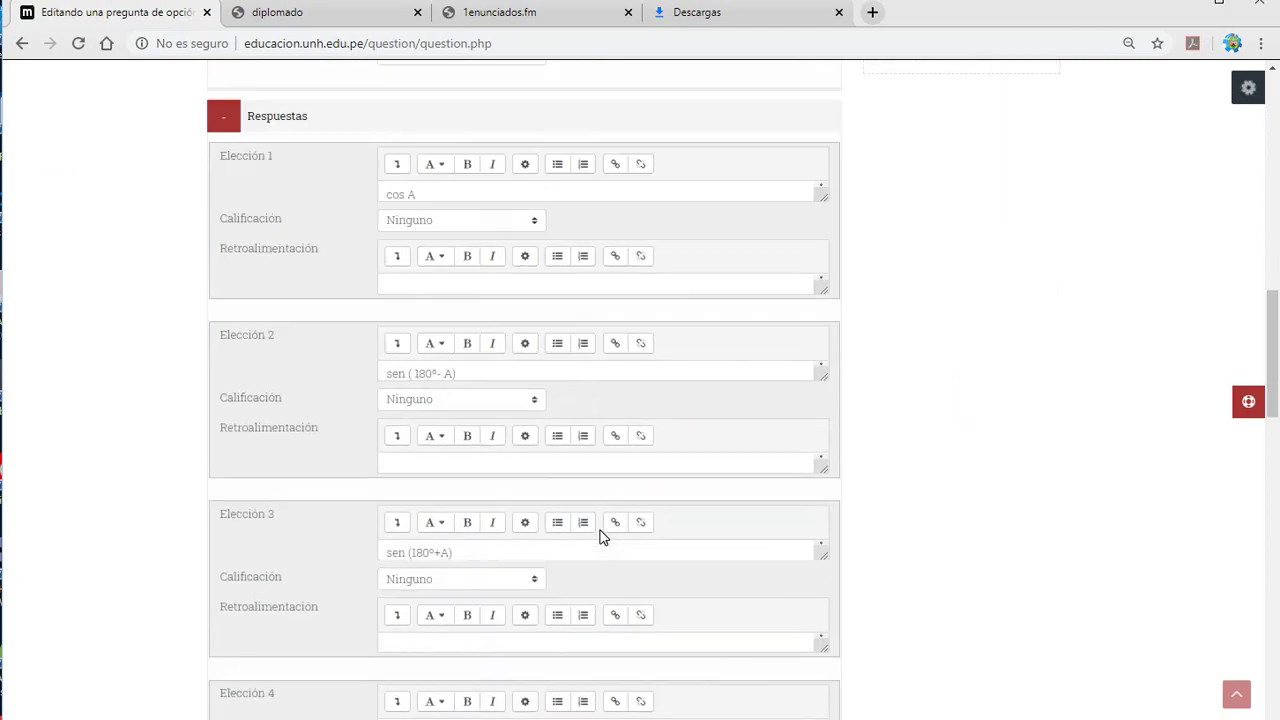
{"action": "scroll", "coordinate": [600, 537], "scroll_direction": "down", "scroll_amount": 4}
Delete option f) "El valor del ángulo A ( emplea tu calculadora)" from exercise 26 in the Word document and return to the question form.
{"action": "key", "text": "alt+Tab"}
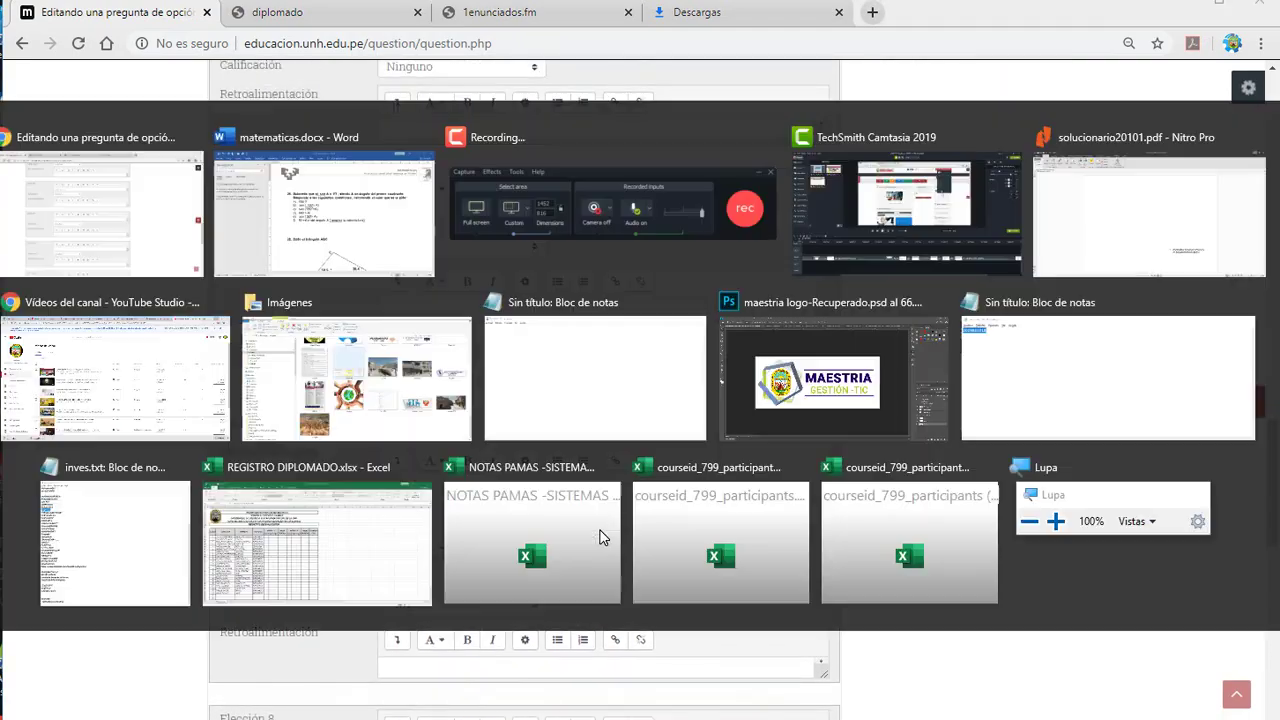
{"action": "left_click_drag", "start_coordinate": [520, 420], "coordinate": [888, 422]}
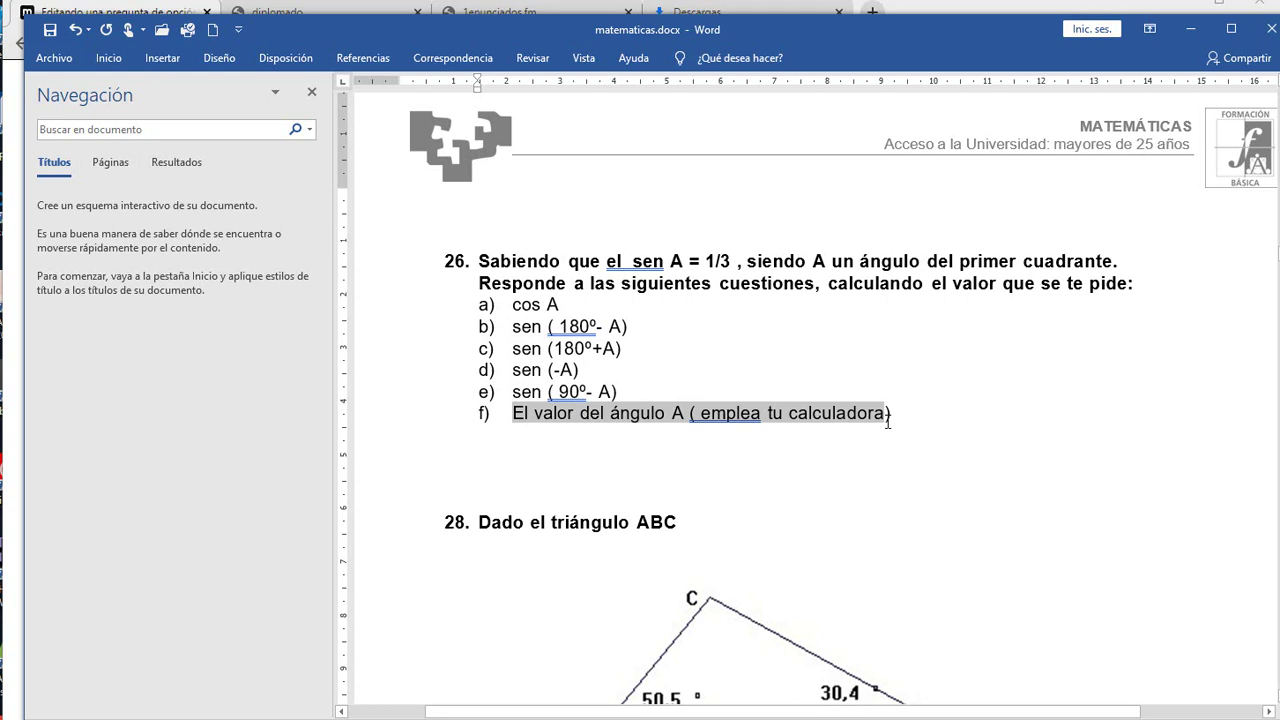
{"action": "left_click", "coordinate": [732, 440]}
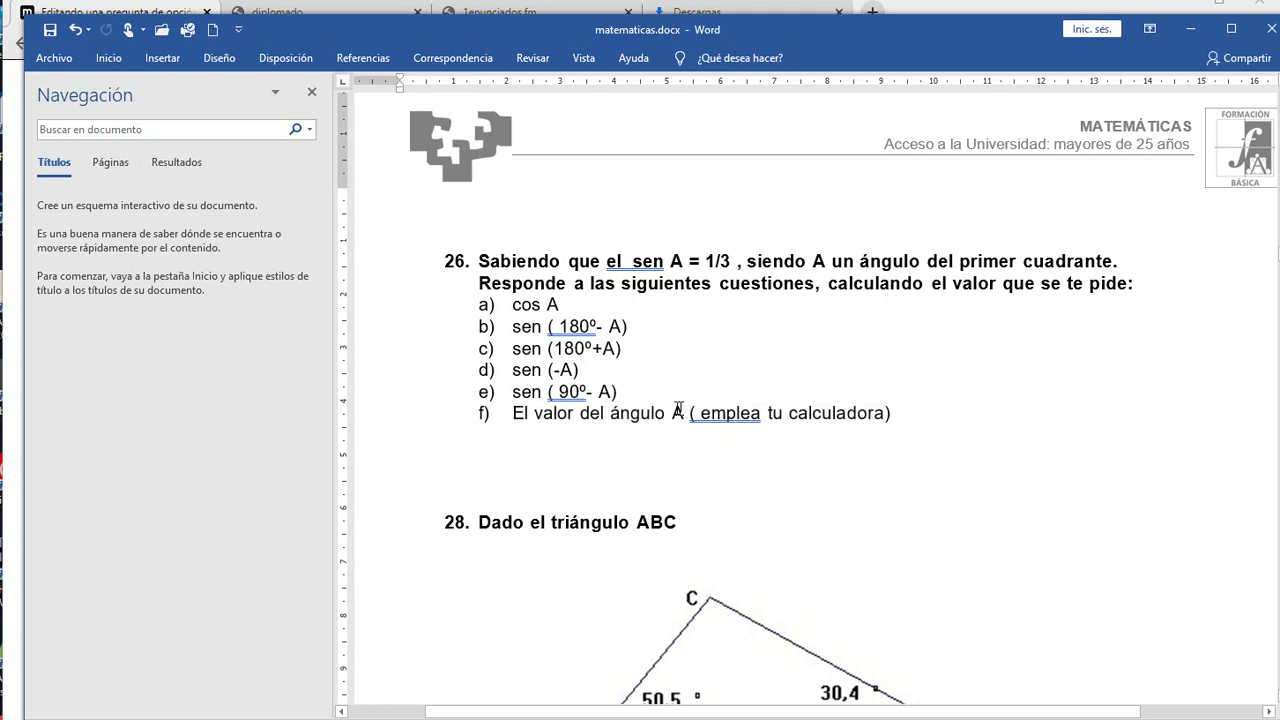
{"action": "left_click_drag", "start_coordinate": [679, 410], "coordinate": [512, 404]}
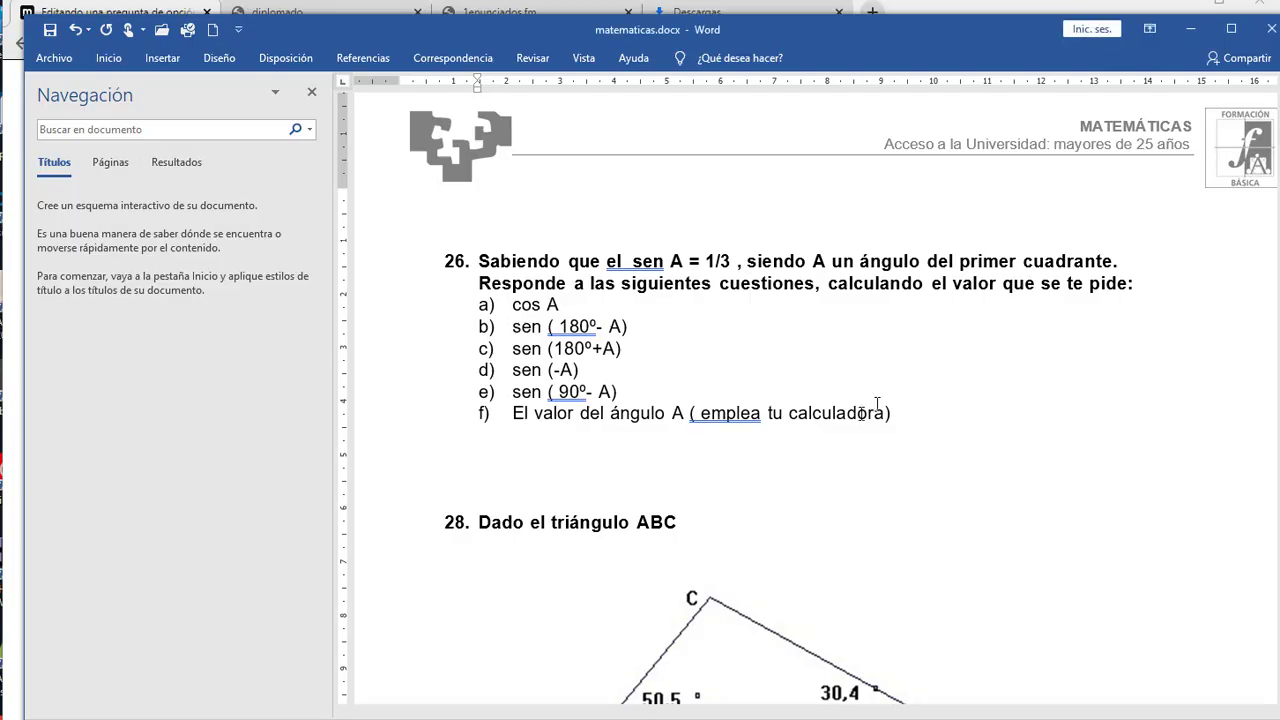
{"action": "triple_click", "coordinate": [480, 412]}
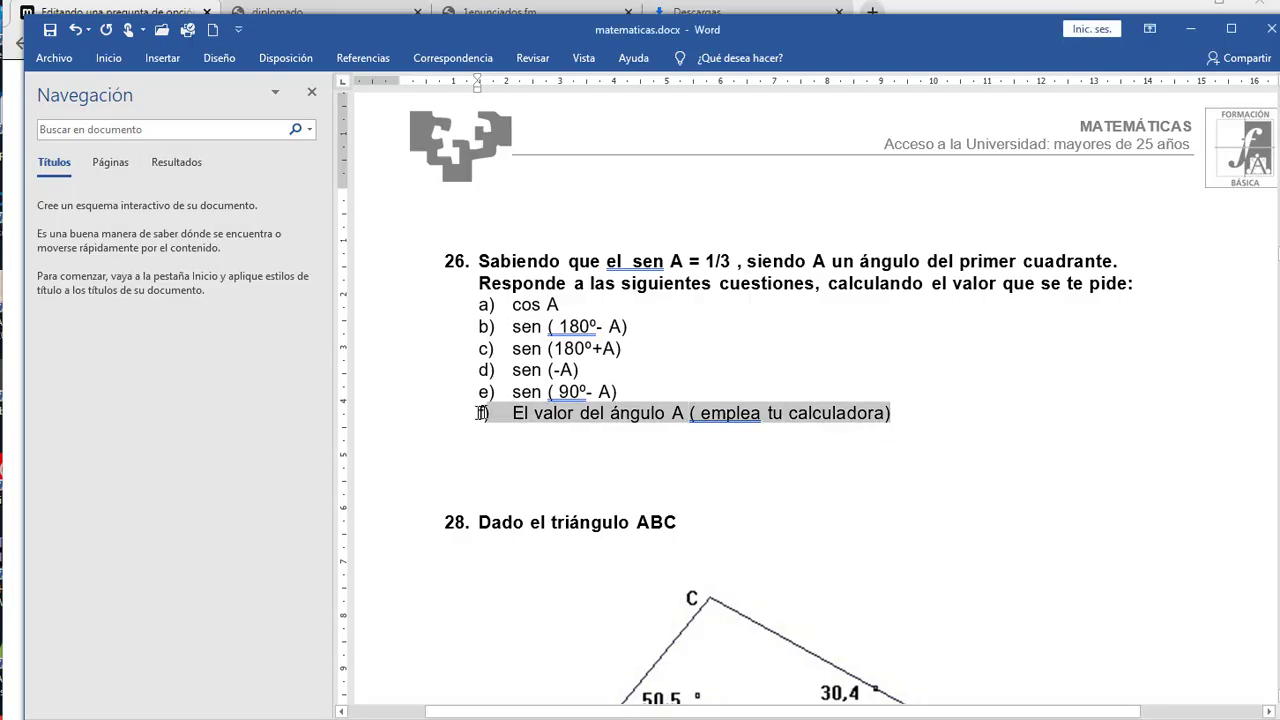
{"action": "key", "text": "Delete"}
{"action": "key", "text": "alt+Tab"}
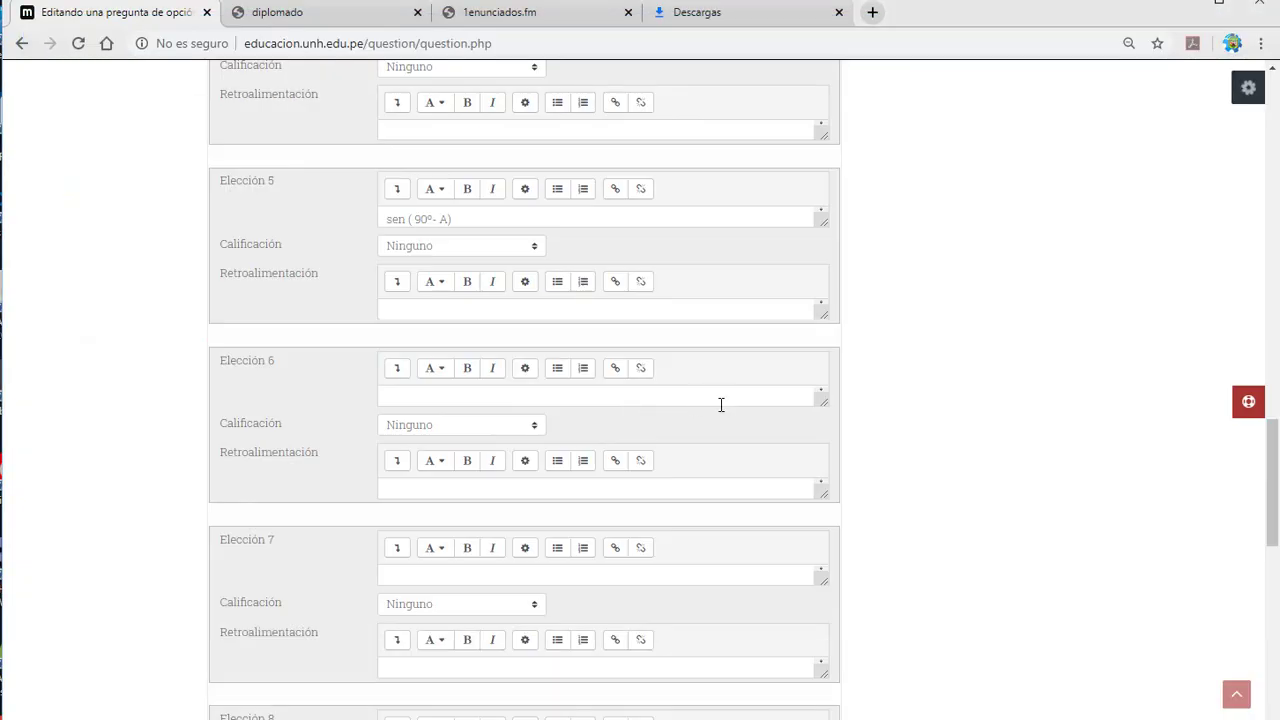
Review the answer choices and their Calificación settings in Respuestas, comparing them with exercise 26 in the Word document.
{"action": "scroll", "coordinate": [650, 480], "scroll_direction": "up", "scroll_amount": 2}
{"action": "scroll", "coordinate": [650, 480], "scroll_direction": "up", "scroll_amount": 4}
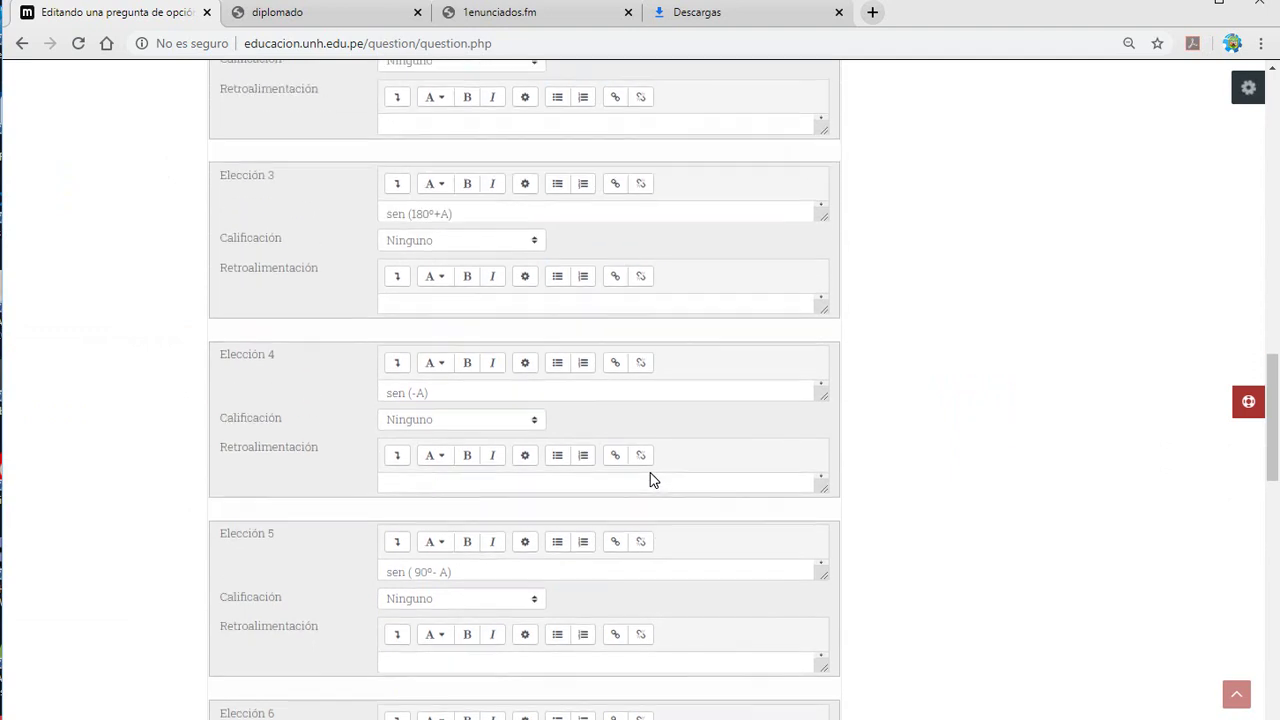
{"action": "scroll", "coordinate": [651, 473], "scroll_direction": "up", "scroll_amount": 2}
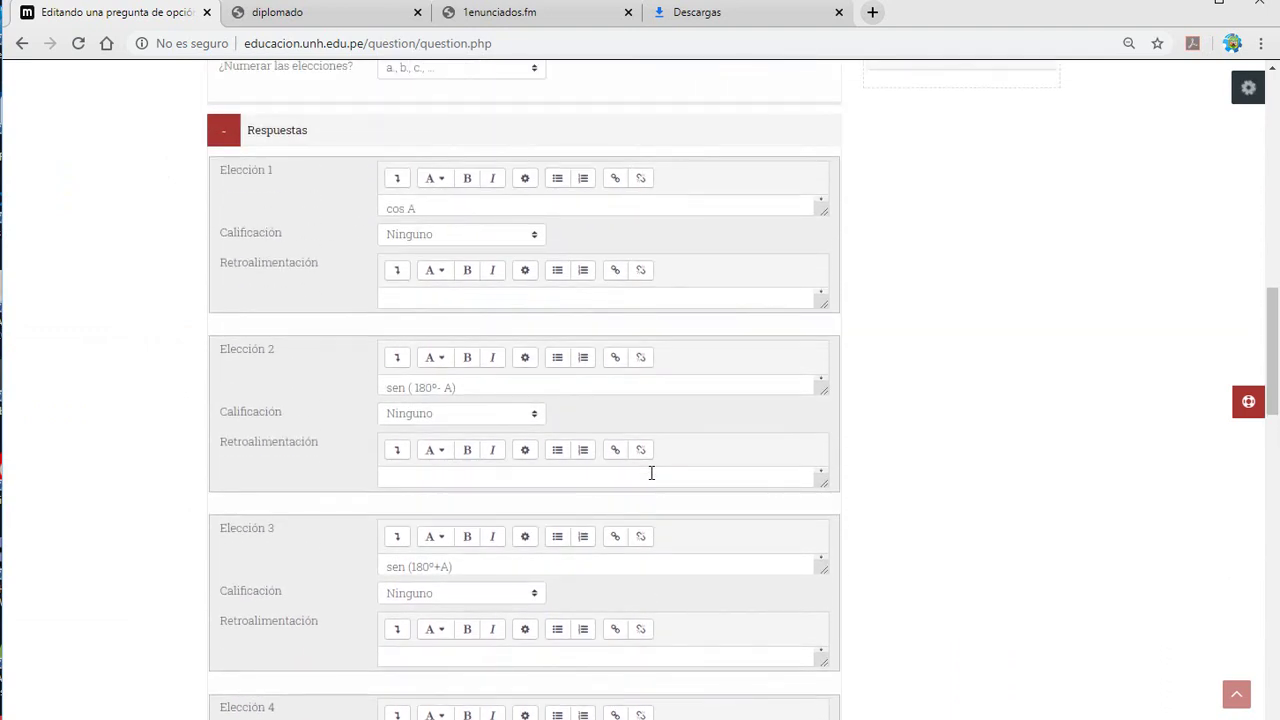
{"action": "scroll", "coordinate": [651, 473], "scroll_direction": "up", "scroll_amount": 1}
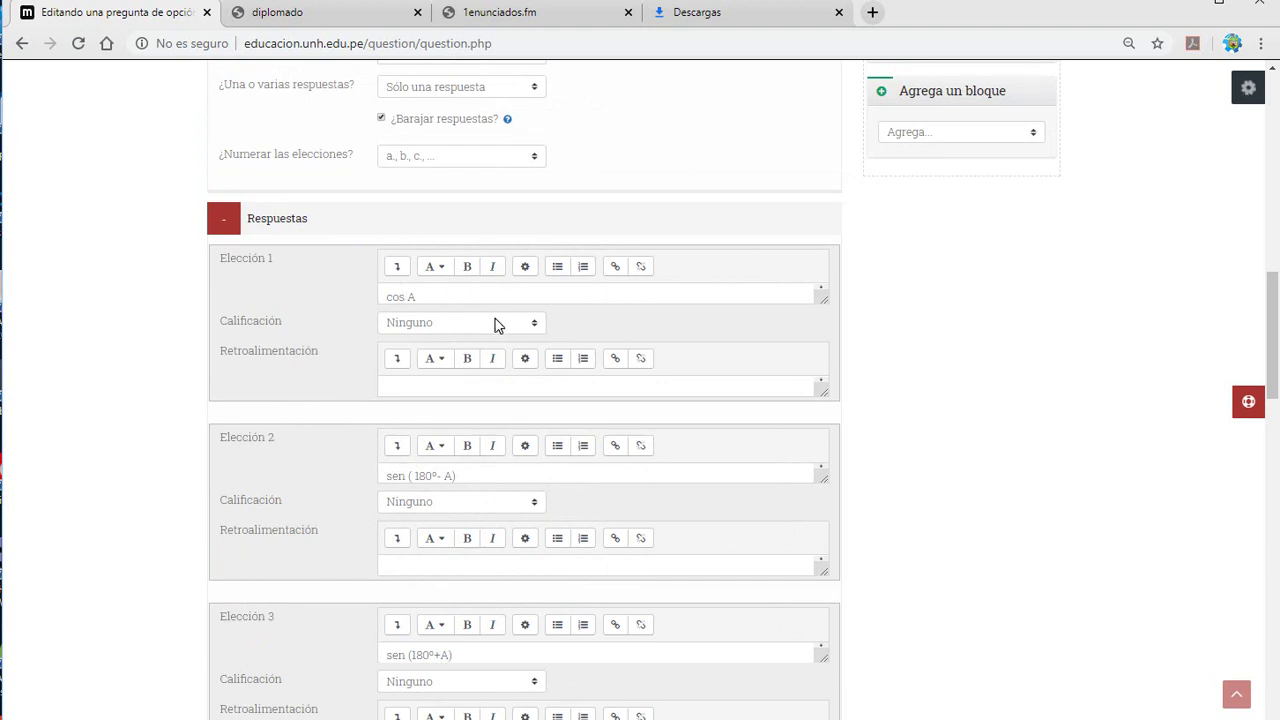
{"action": "scroll", "coordinate": [295, 525], "scroll_direction": "down", "scroll_amount": 2}
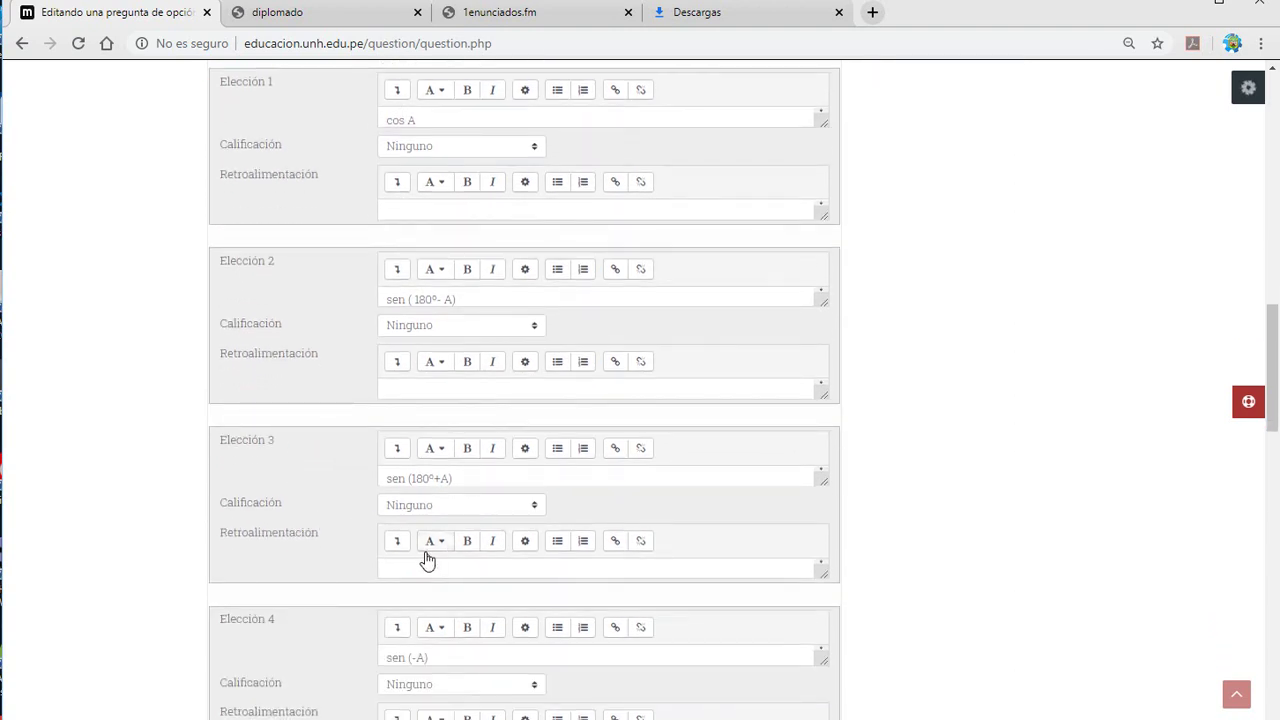
{"action": "scroll", "coordinate": [423, 557], "scroll_direction": "down", "scroll_amount": 2}
{"action": "scroll", "coordinate": [380, 551], "scroll_direction": "down", "scroll_amount": 2}
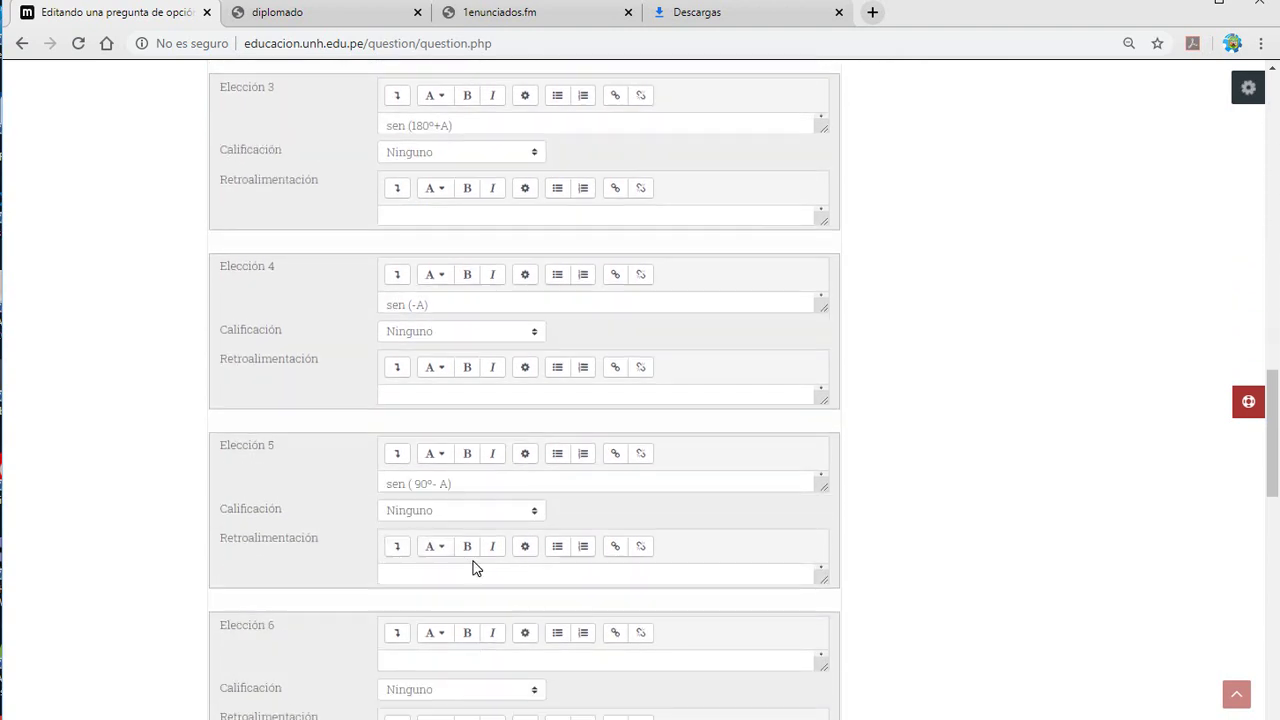
{"action": "scroll", "coordinate": [626, 414], "scroll_direction": "up", "scroll_amount": 1}
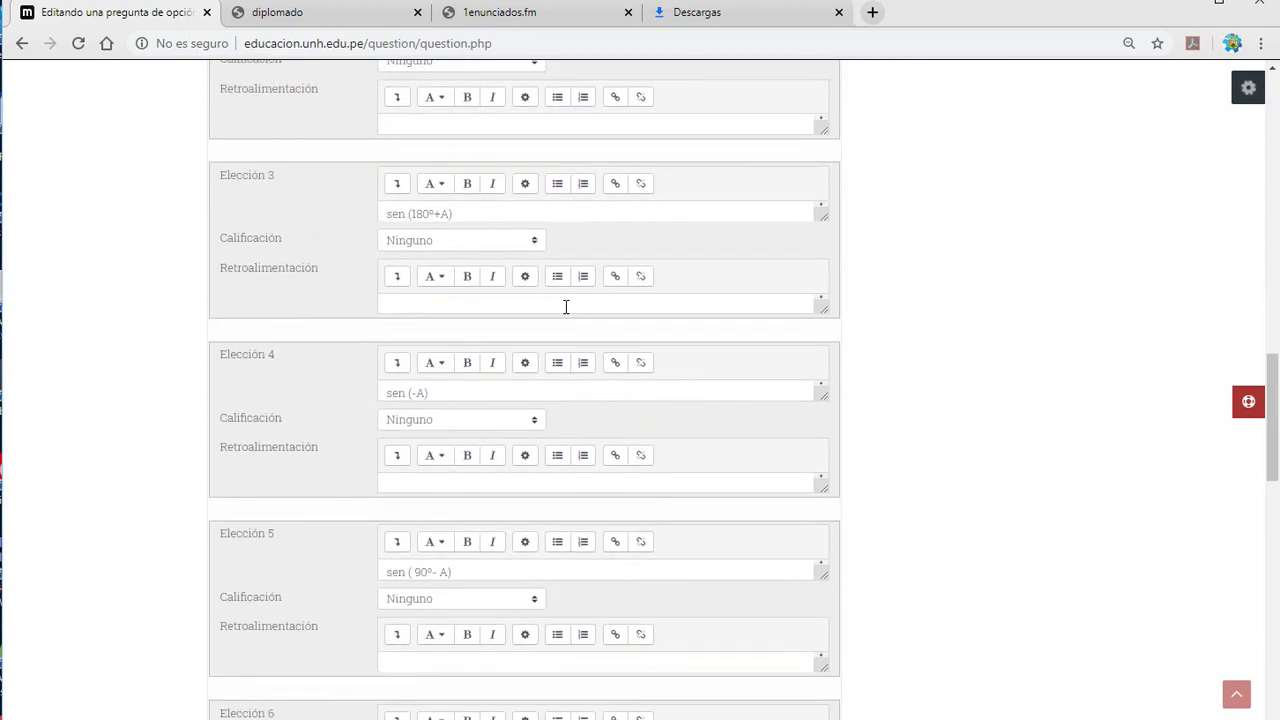
{"action": "key", "text": "alt+Tab"}
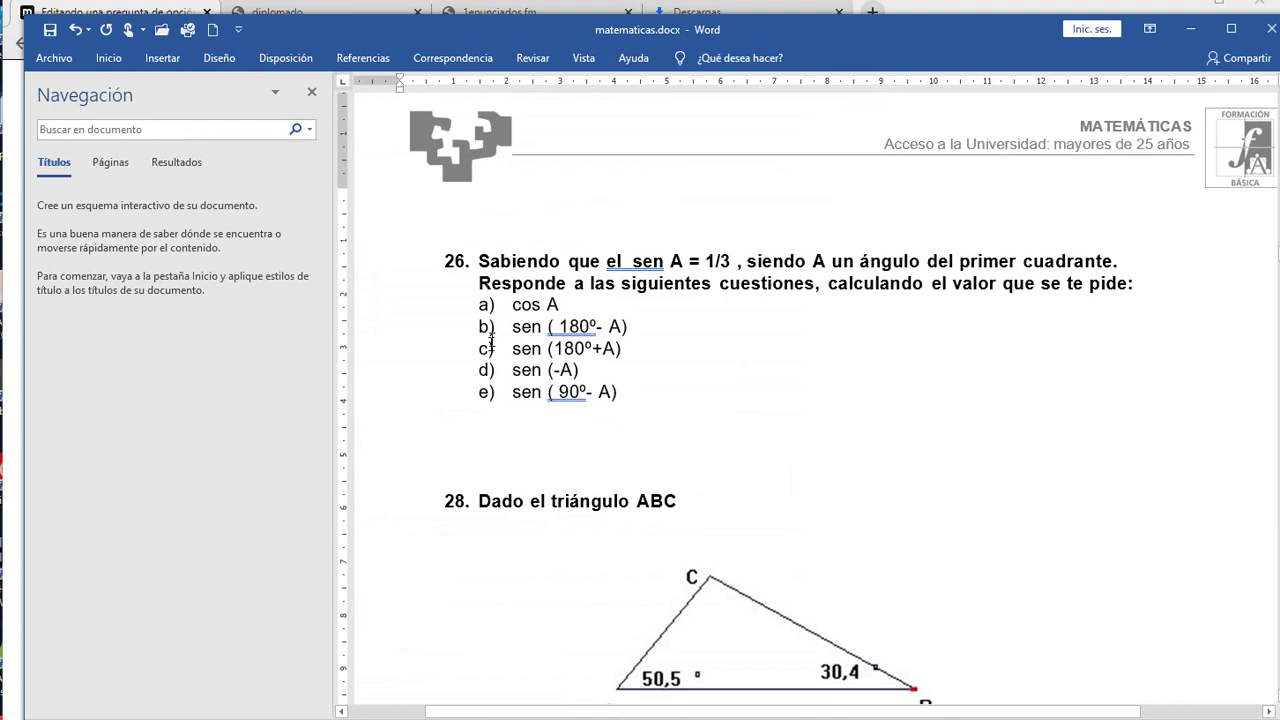
{"action": "key", "text": "alt+Tab"}
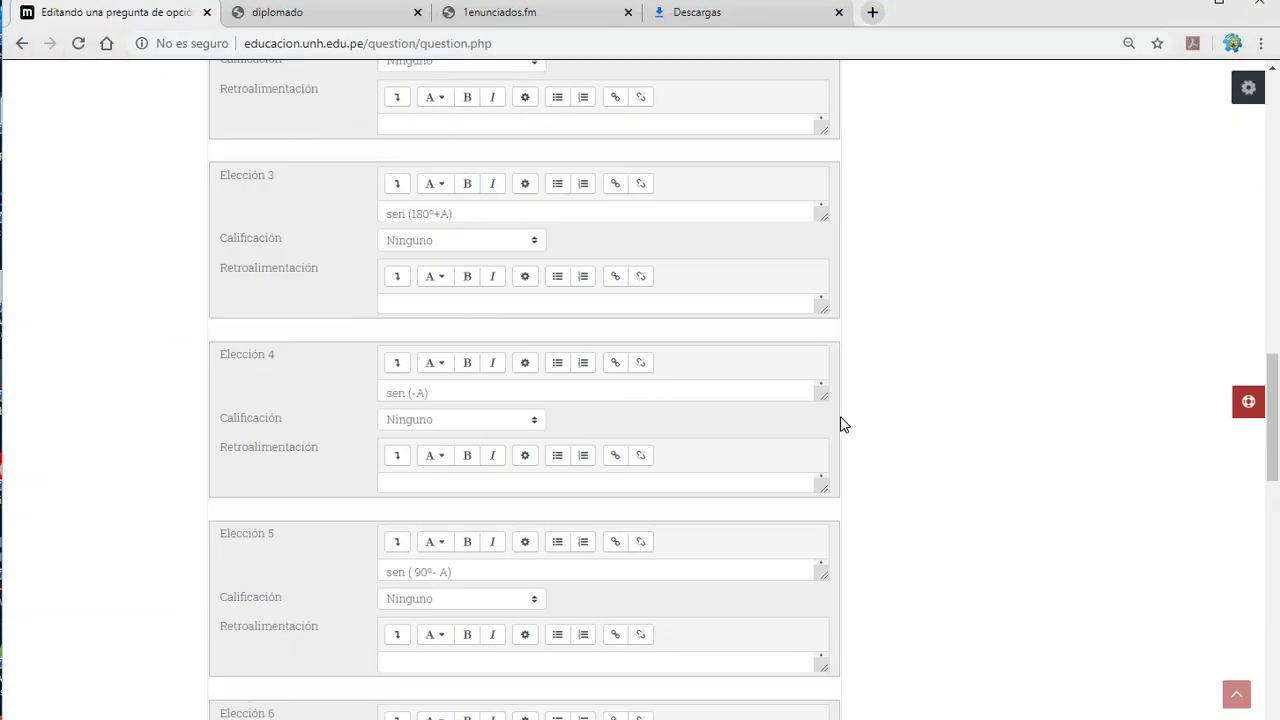
{"action": "scroll", "coordinate": [829, 424], "scroll_direction": "up", "scroll_amount": 9}
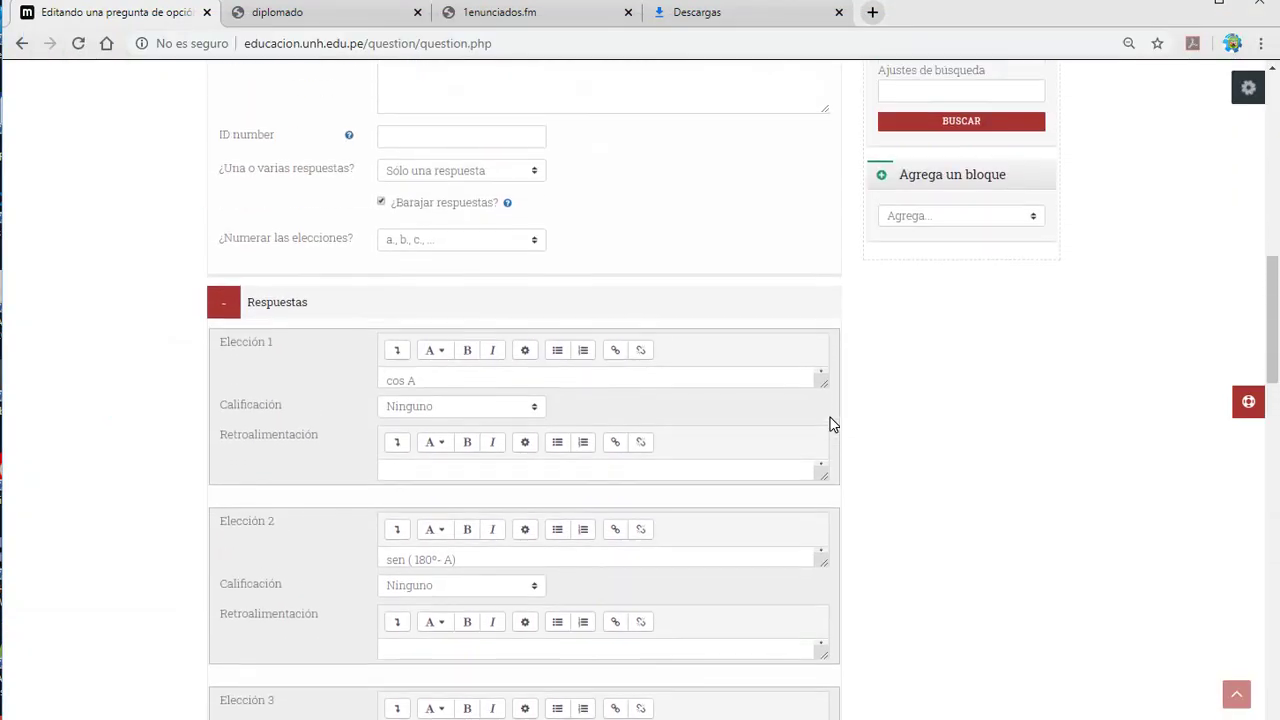
{"action": "scroll", "coordinate": [829, 424], "scroll_direction": "up", "scroll_amount": 1}
{"action": "scroll", "coordinate": [829, 424], "scroll_direction": "down", "scroll_amount": 16}
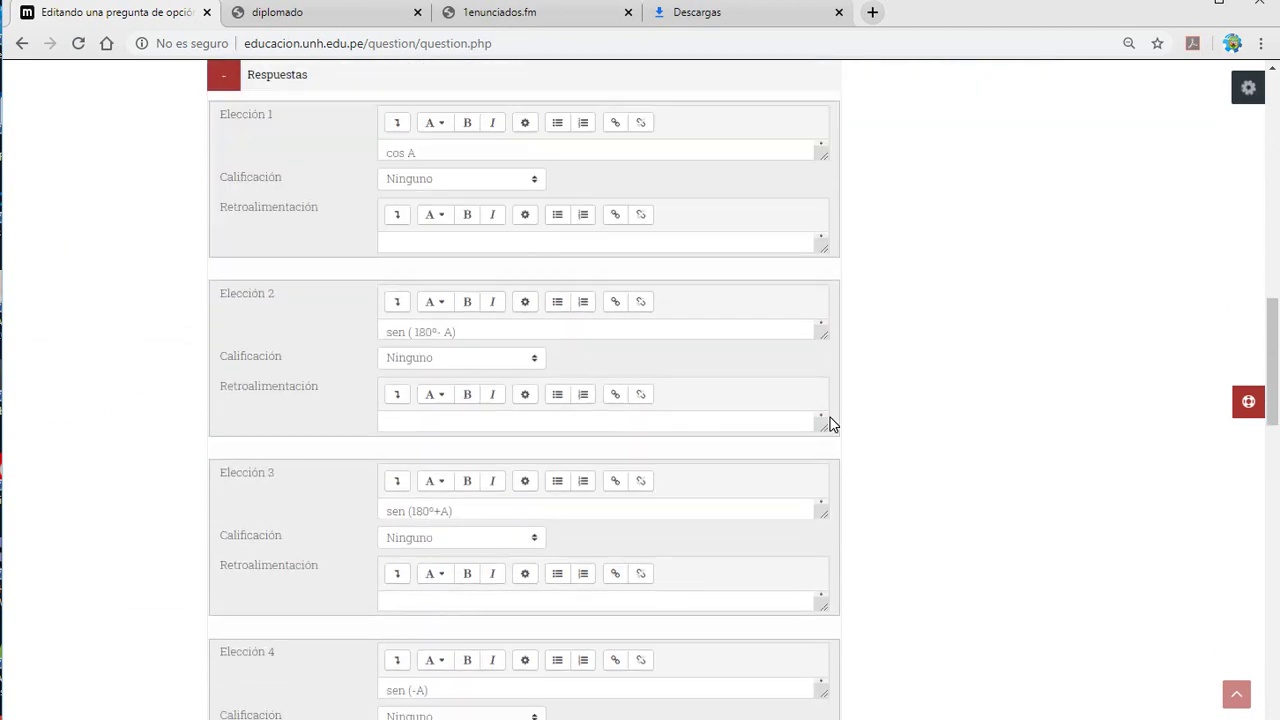
{"action": "scroll", "coordinate": [829, 424], "scroll_direction": "up", "scroll_amount": 8}
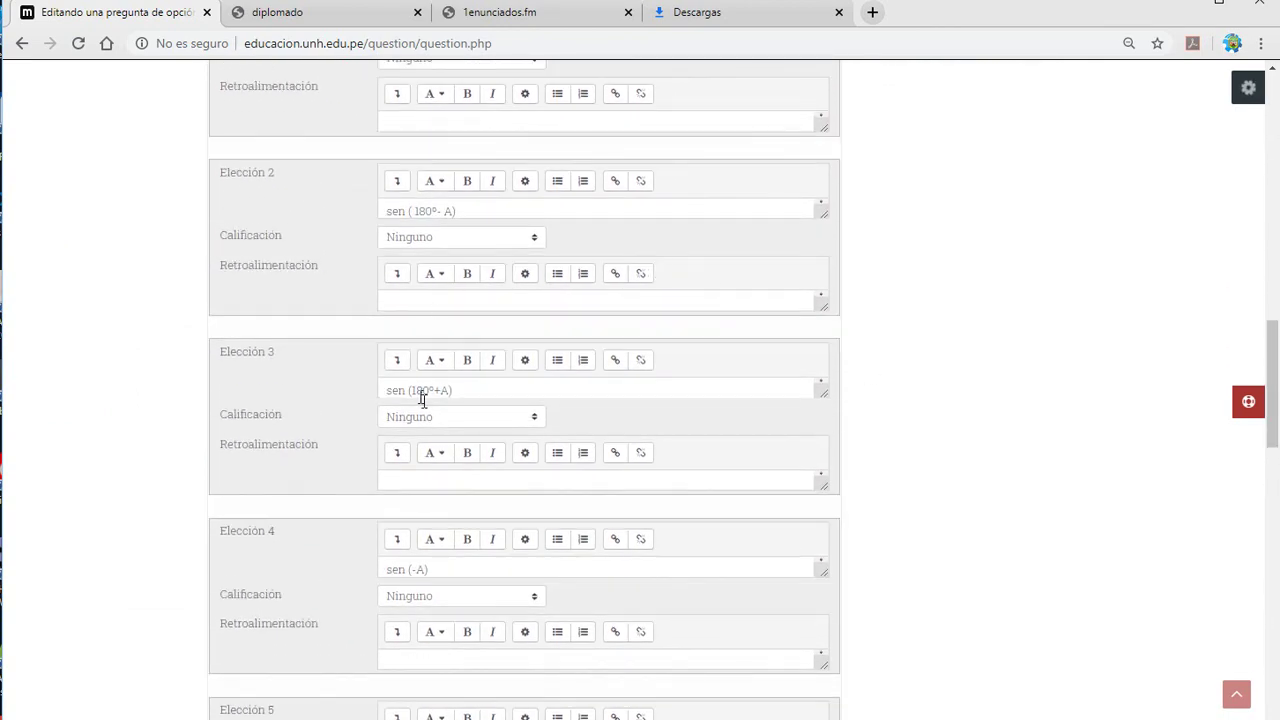
{"action": "scroll", "coordinate": [530, 438], "scroll_direction": "up", "scroll_amount": 2}
{"action": "scroll", "coordinate": [530, 438], "scroll_direction": "up", "scroll_amount": 1}
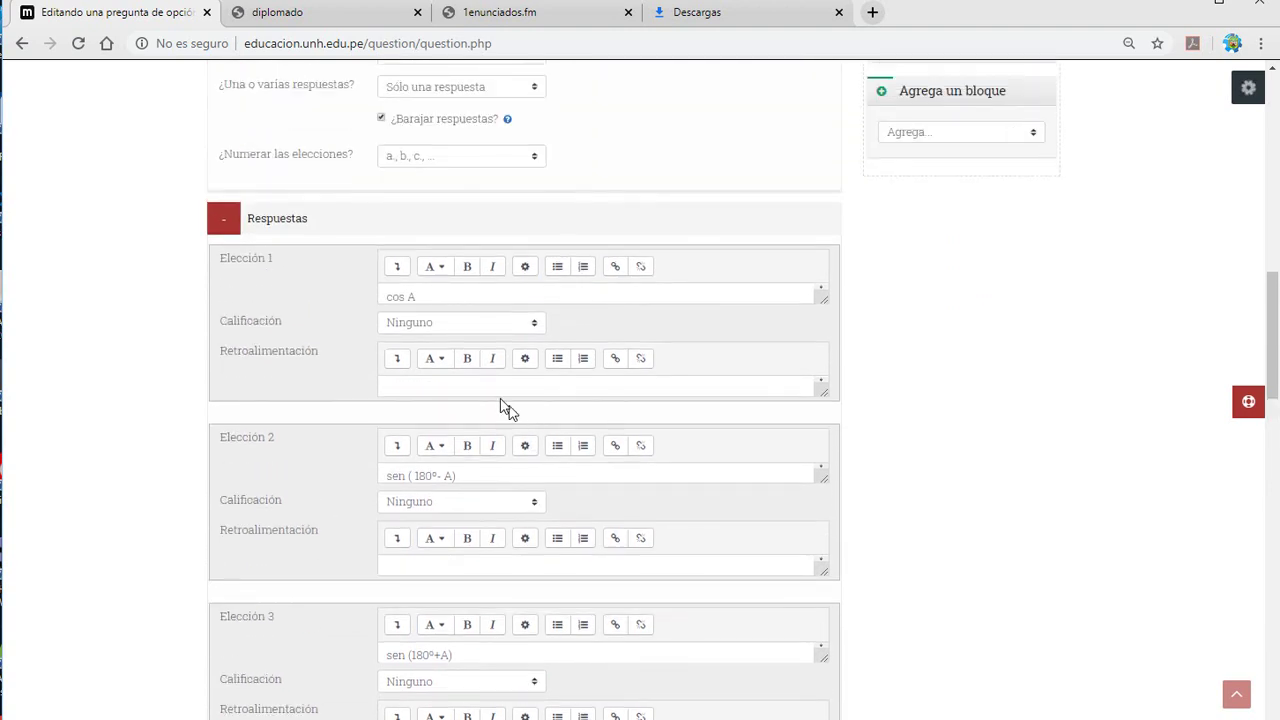
Set the Calificación of Elección 1 "cos A" to 100% as the correct answer.
{"action": "left_click", "coordinate": [529, 328]}
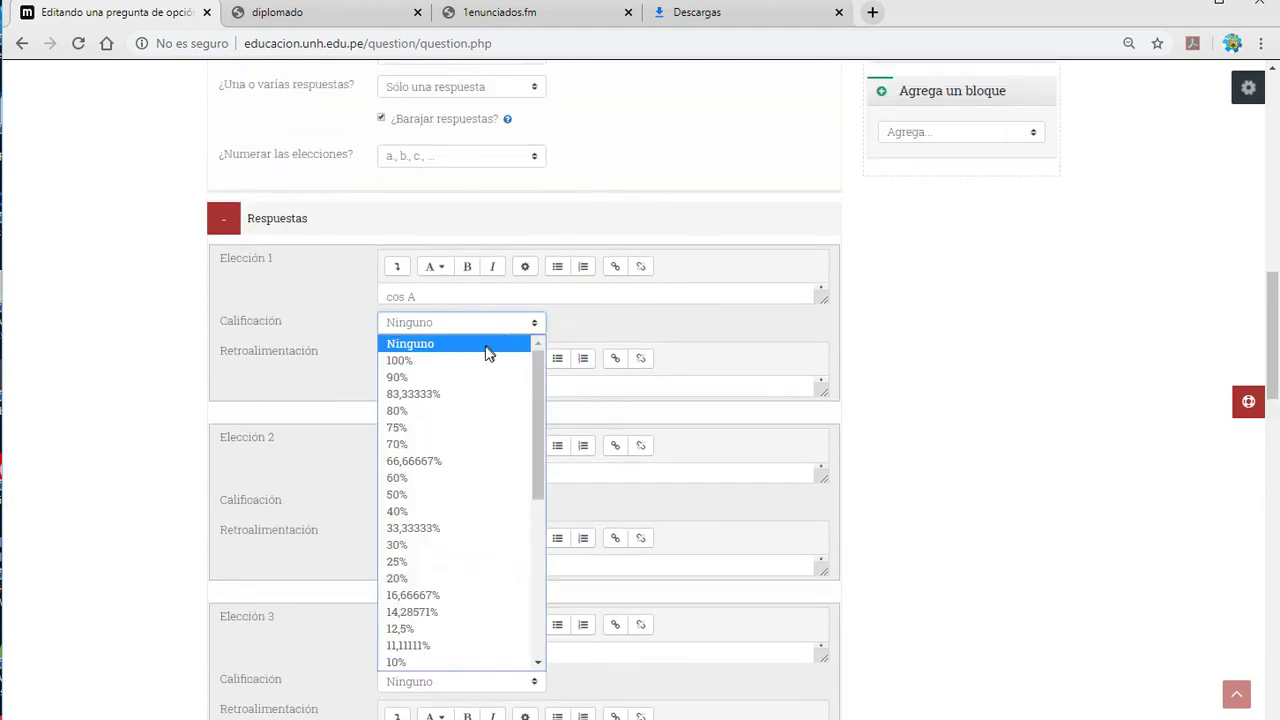
{"action": "left_click", "coordinate": [457, 362]}
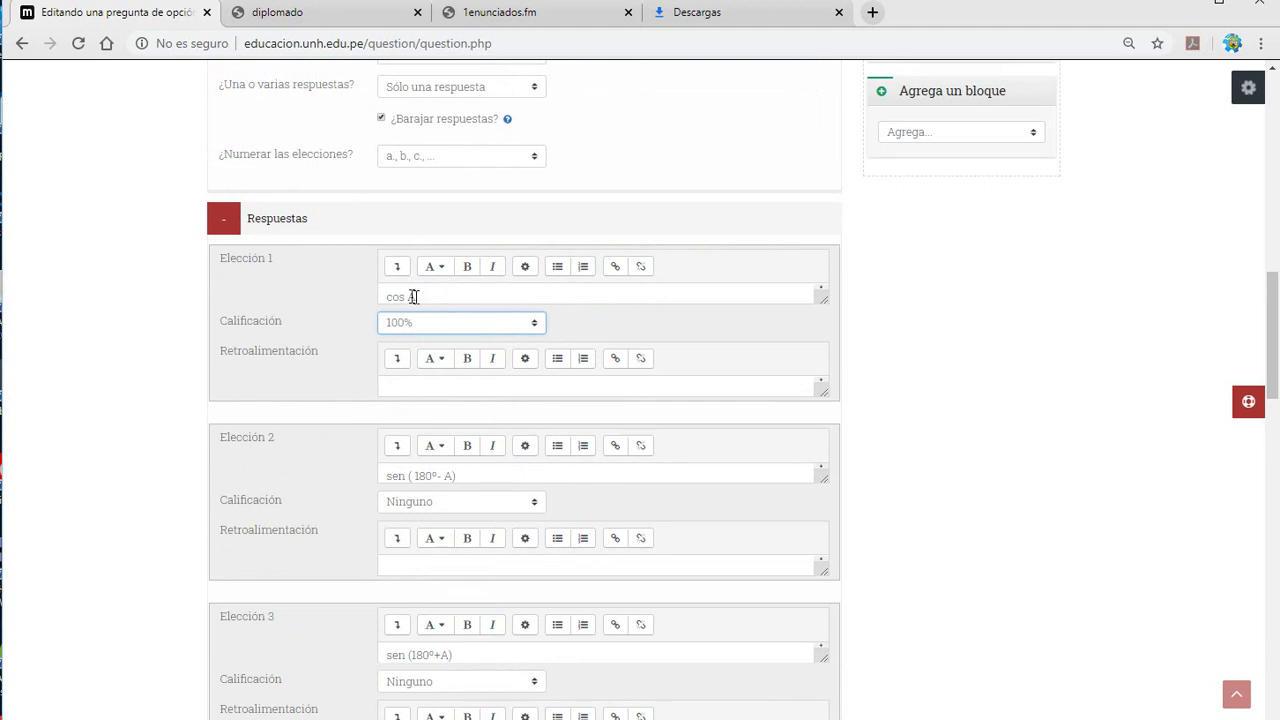
{"action": "left_click", "coordinate": [440, 323]}
{"action": "left_click", "coordinate": [419, 377]}
{"action": "left_click", "coordinate": [421, 323]}
{"action": "left_click", "coordinate": [424, 362]}
Save the completed multiple-choice question "pregunta 01" and leave its editing form.
{"action": "scroll", "coordinate": [594, 494], "scroll_direction": "down", "scroll_amount": 5}
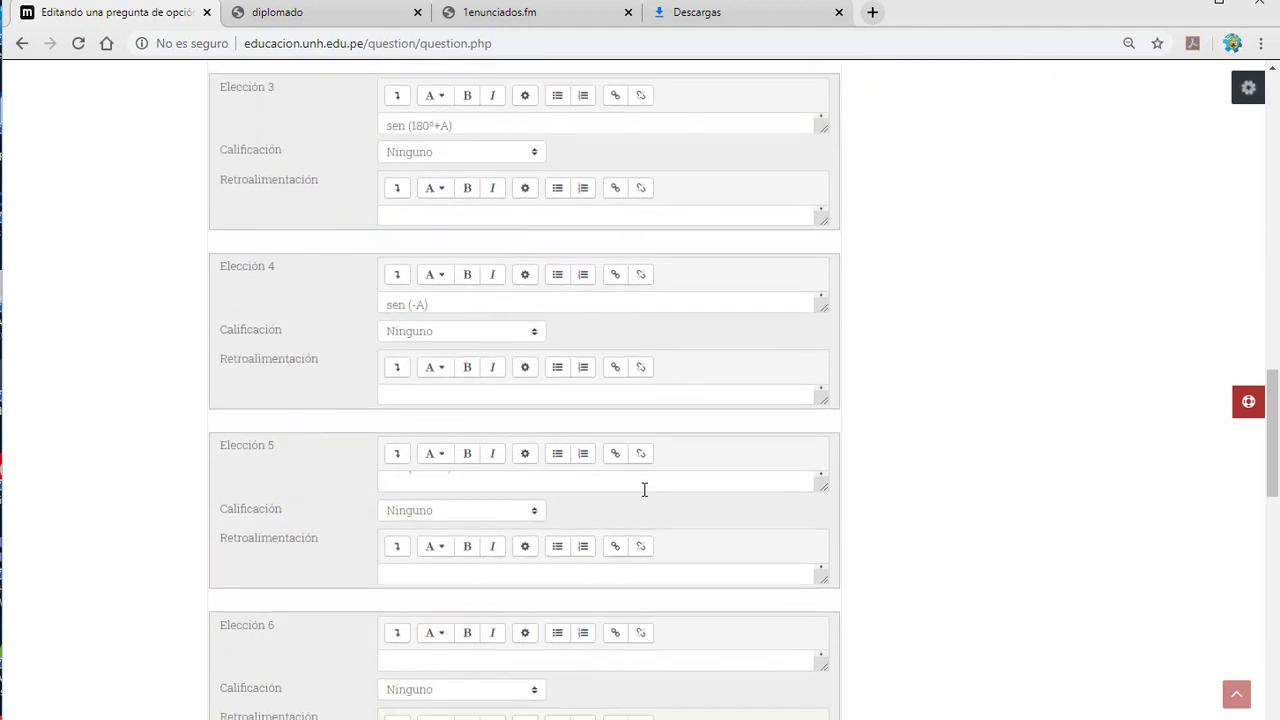
{"action": "scroll", "coordinate": [943, 551], "scroll_direction": "down", "scroll_amount": 10}
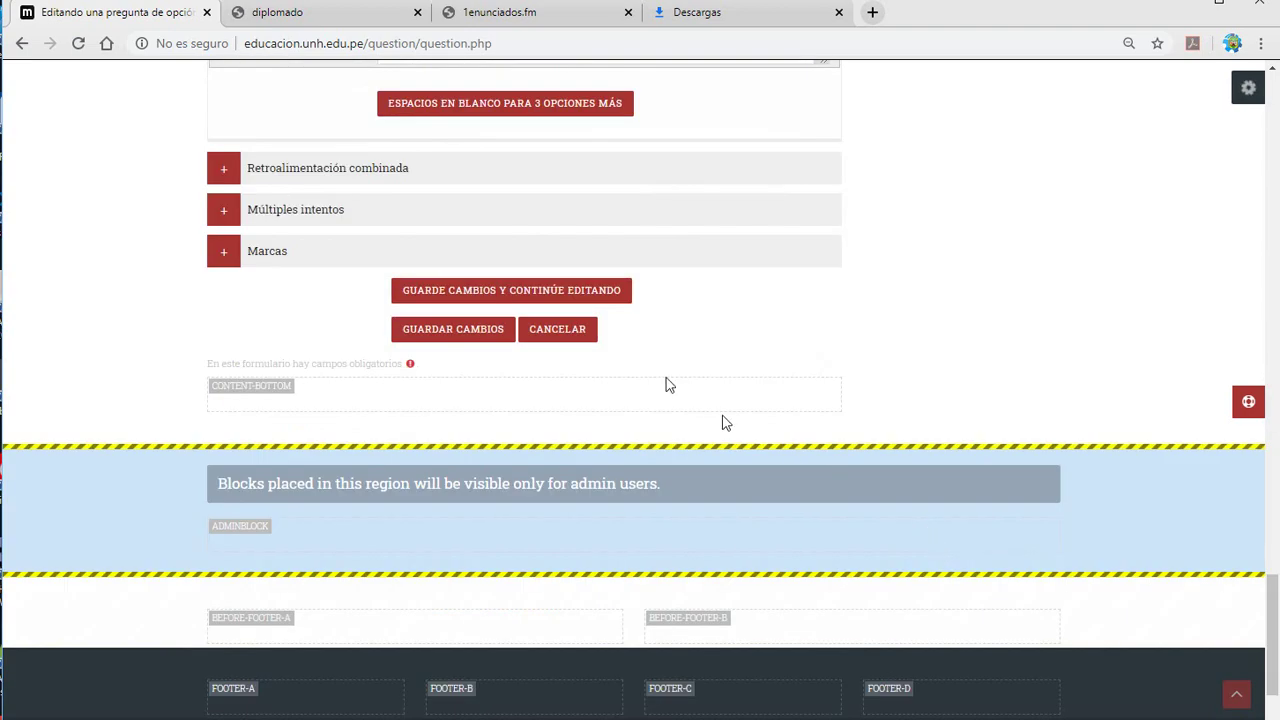
{"action": "left_click", "coordinate": [483, 331]}
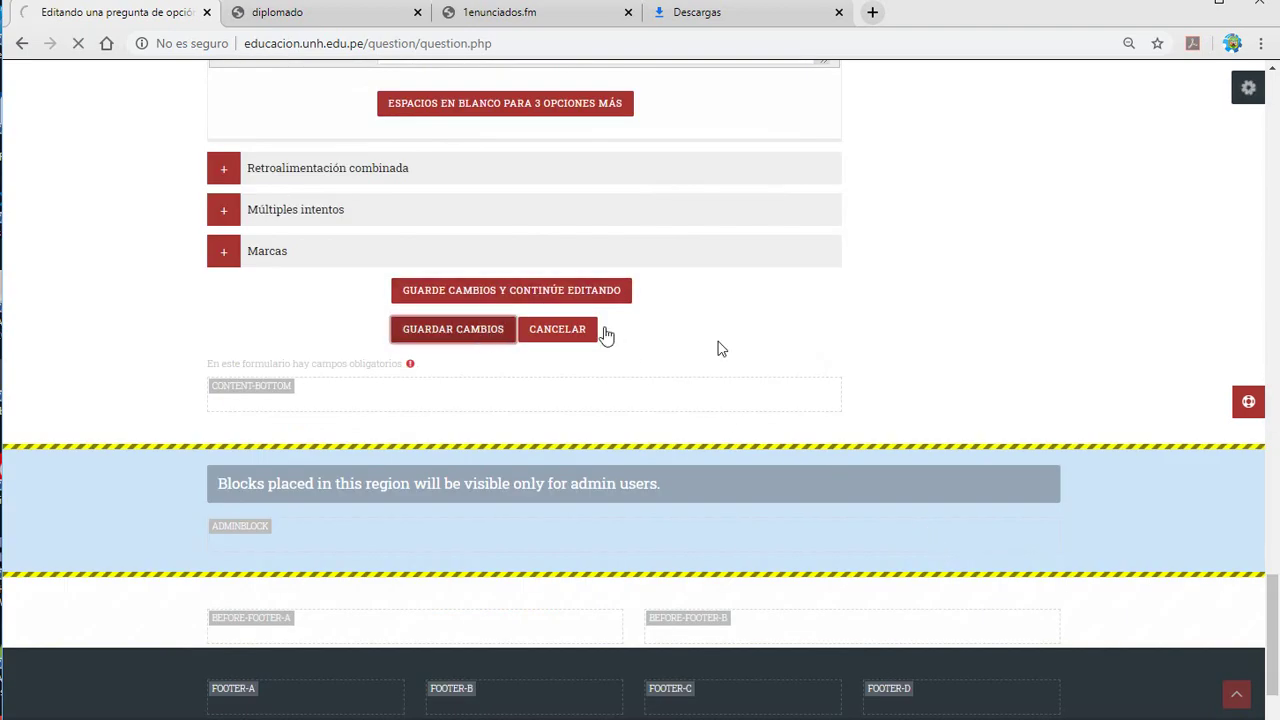
Add a new Verdadero/Falso question below pregunta 01 in the Examen semanal quiz.
{"action": "scroll", "coordinate": [722, 470], "scroll_direction": "down", "scroll_amount": 4}
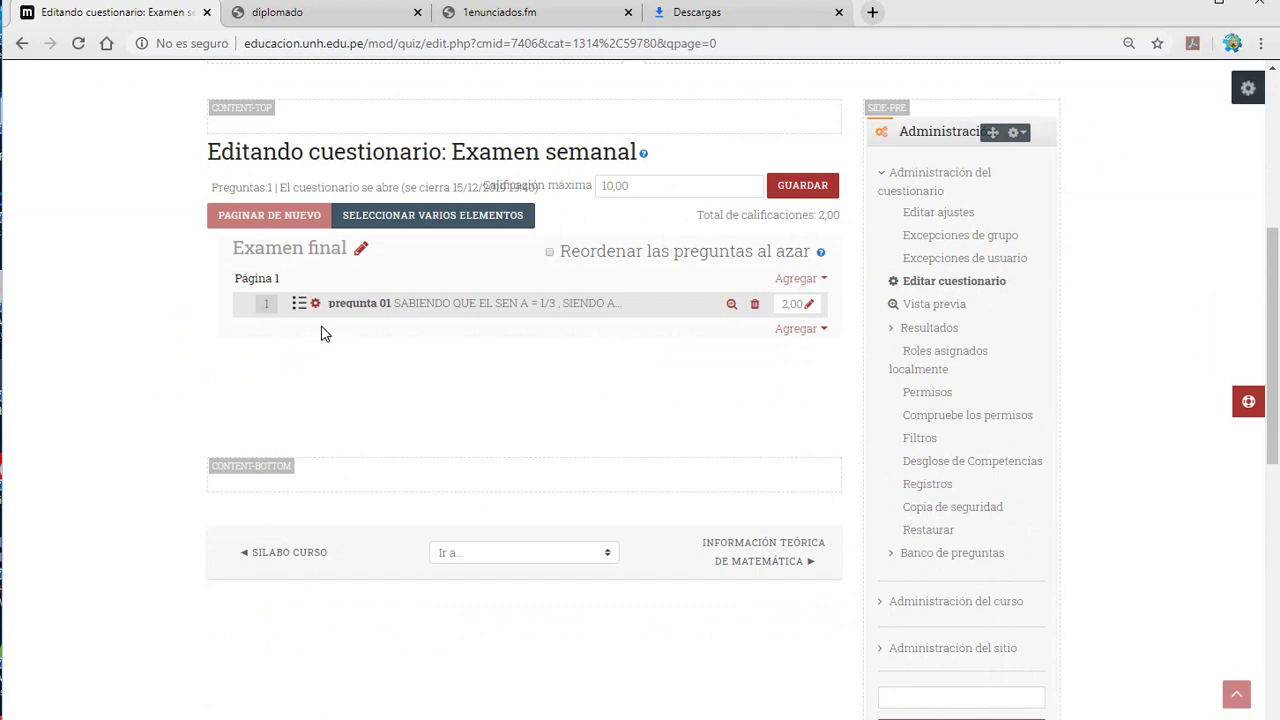
{"action": "left_click", "coordinate": [815, 330]}
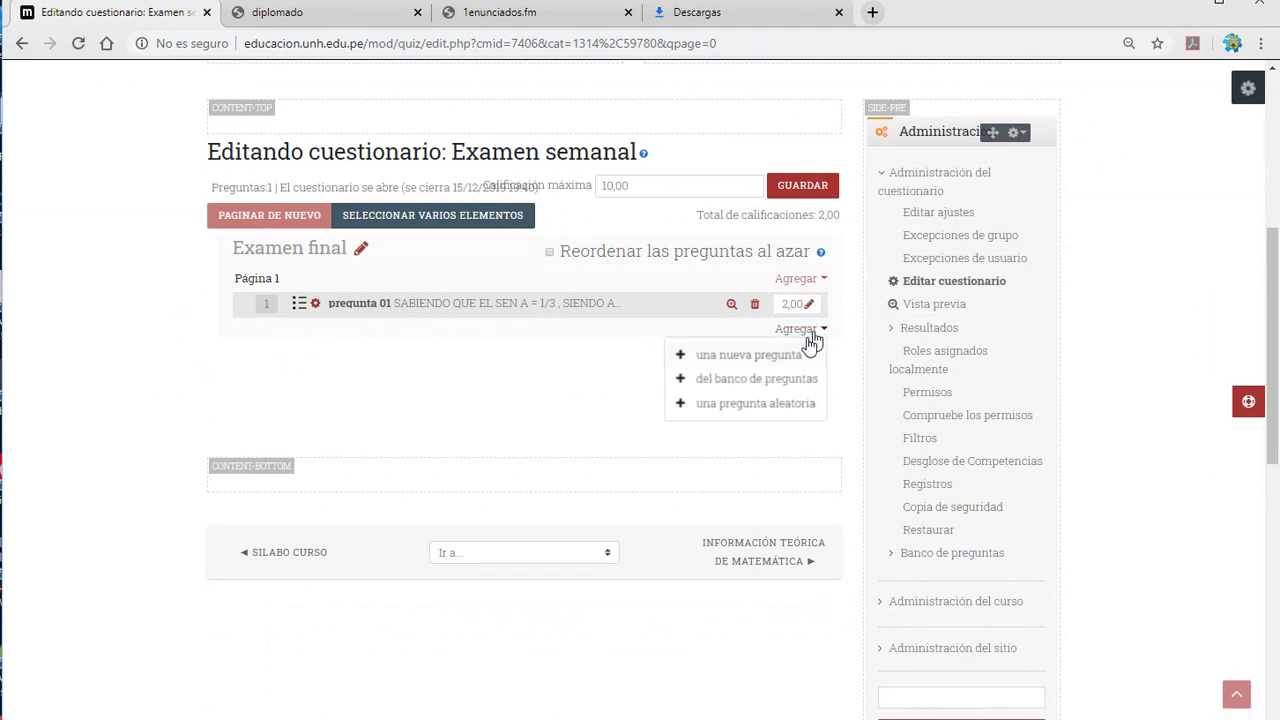
{"action": "left_click", "coordinate": [785, 360]}
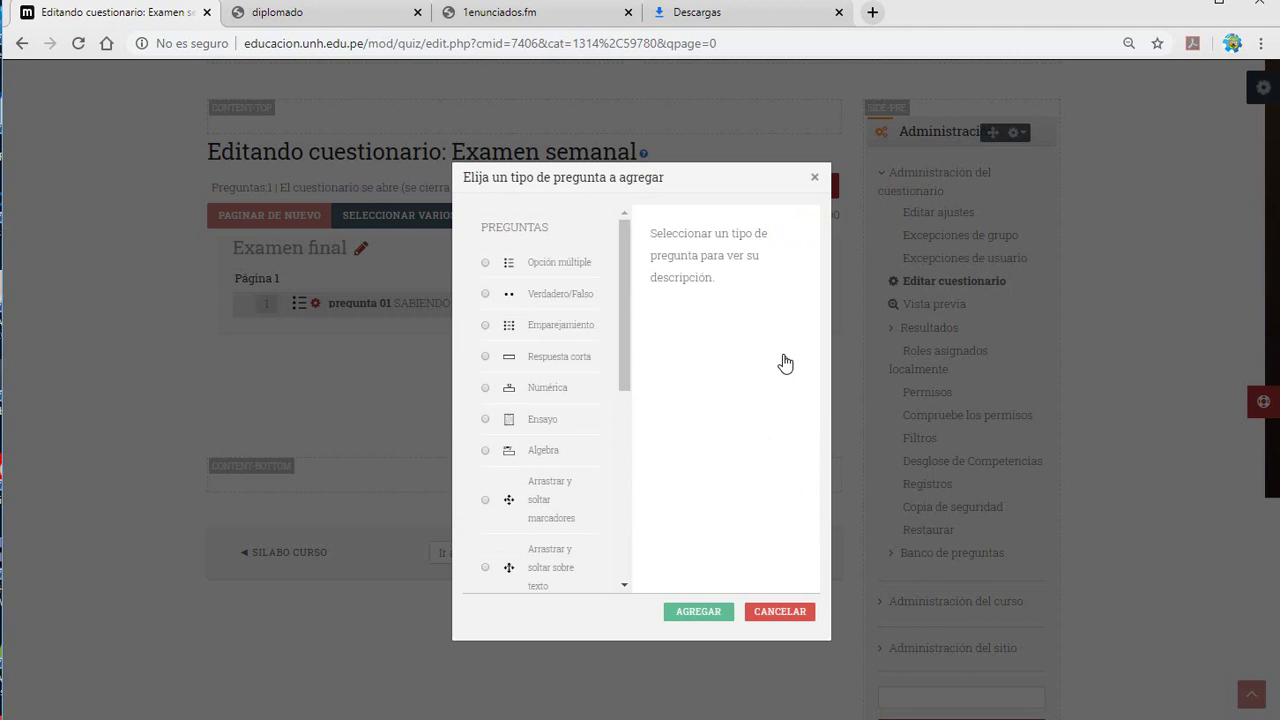
{"action": "left_click", "coordinate": [551, 276]}
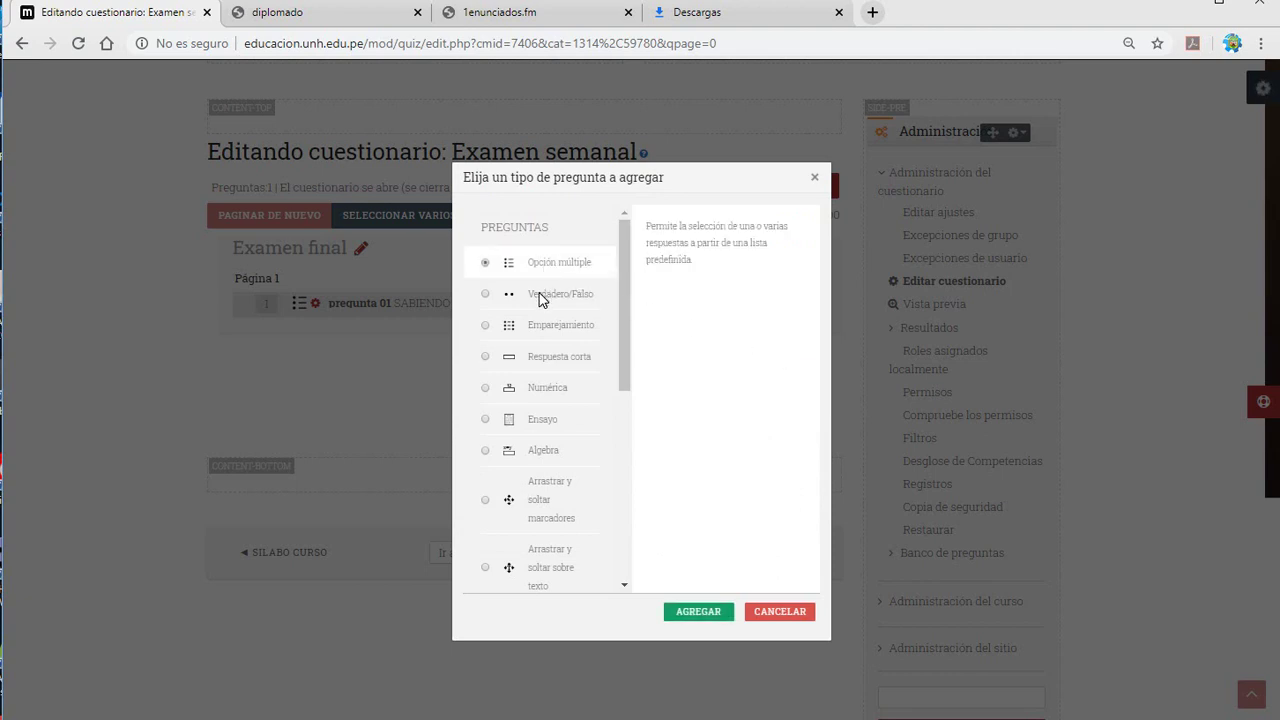
{"action": "left_click", "coordinate": [542, 296]}
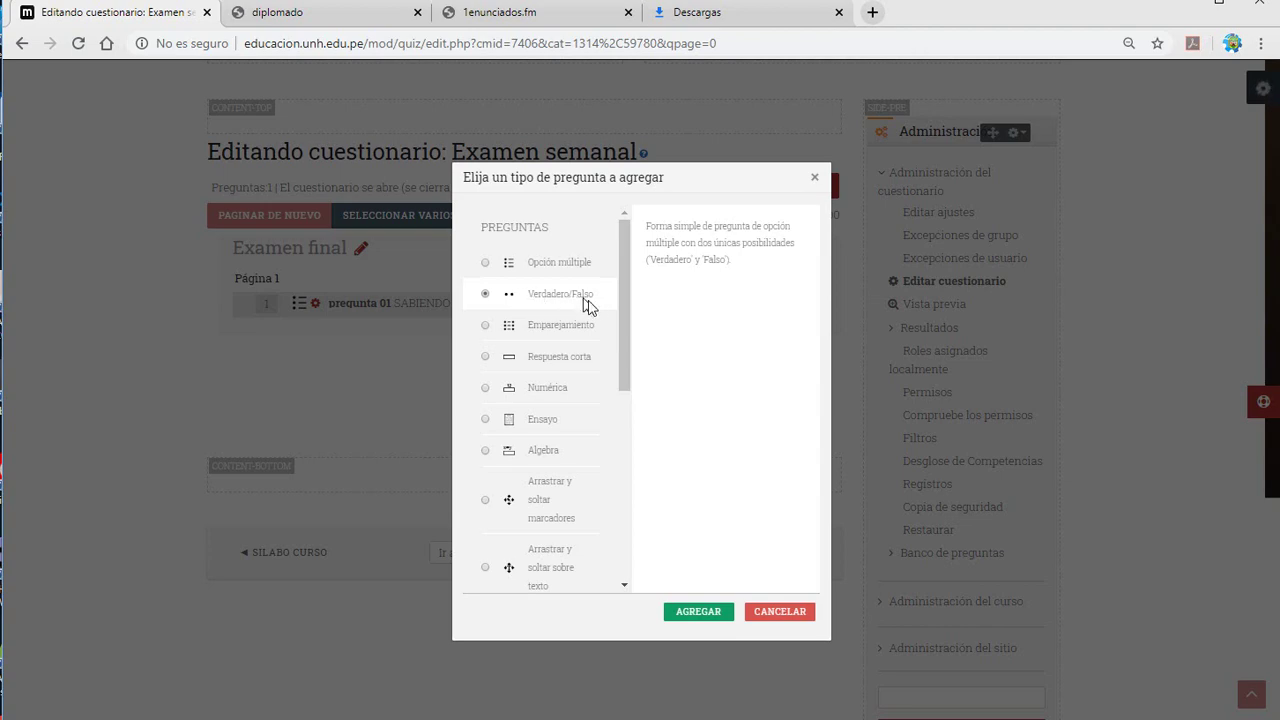
{"action": "left_click", "coordinate": [698, 611]}
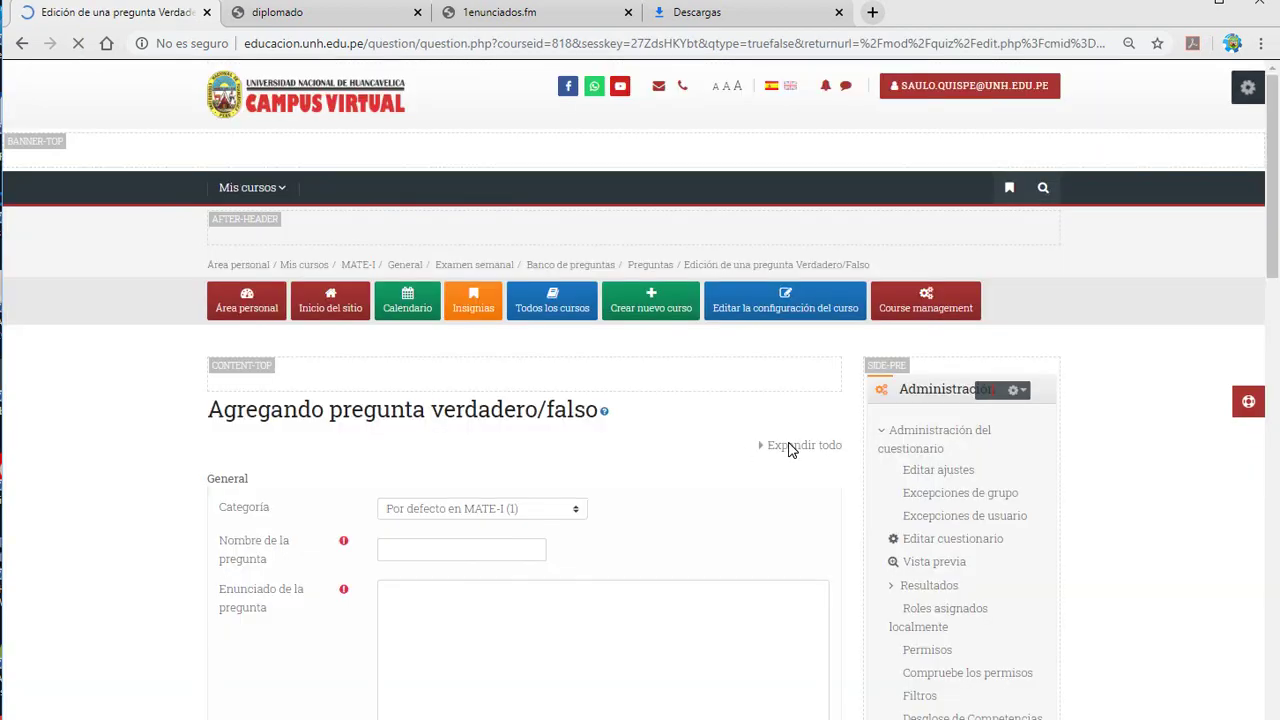
Name the new true/false question "pregunta 02".
{"action": "scroll", "coordinate": [663, 508], "scroll_direction": "down", "scroll_amount": 3}
{"action": "scroll", "coordinate": [663, 508], "scroll_direction": "down", "scroll_amount": 1}
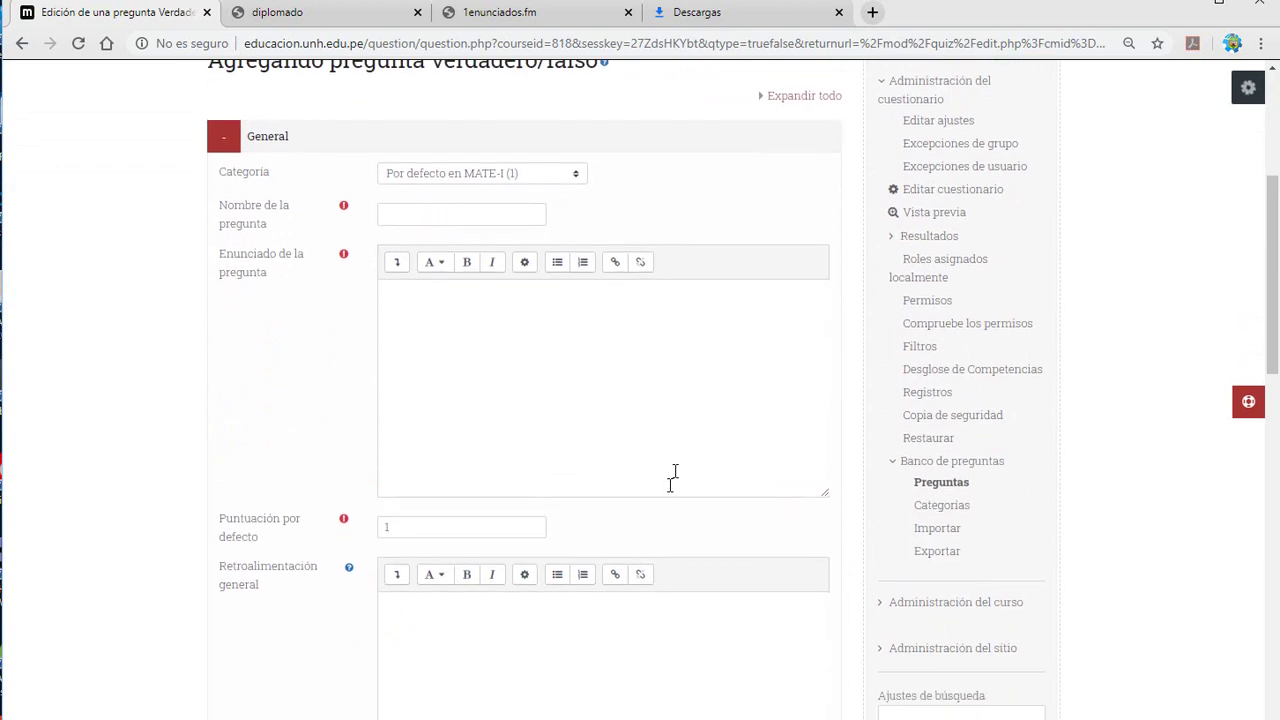
{"action": "left_click", "coordinate": [450, 207]}
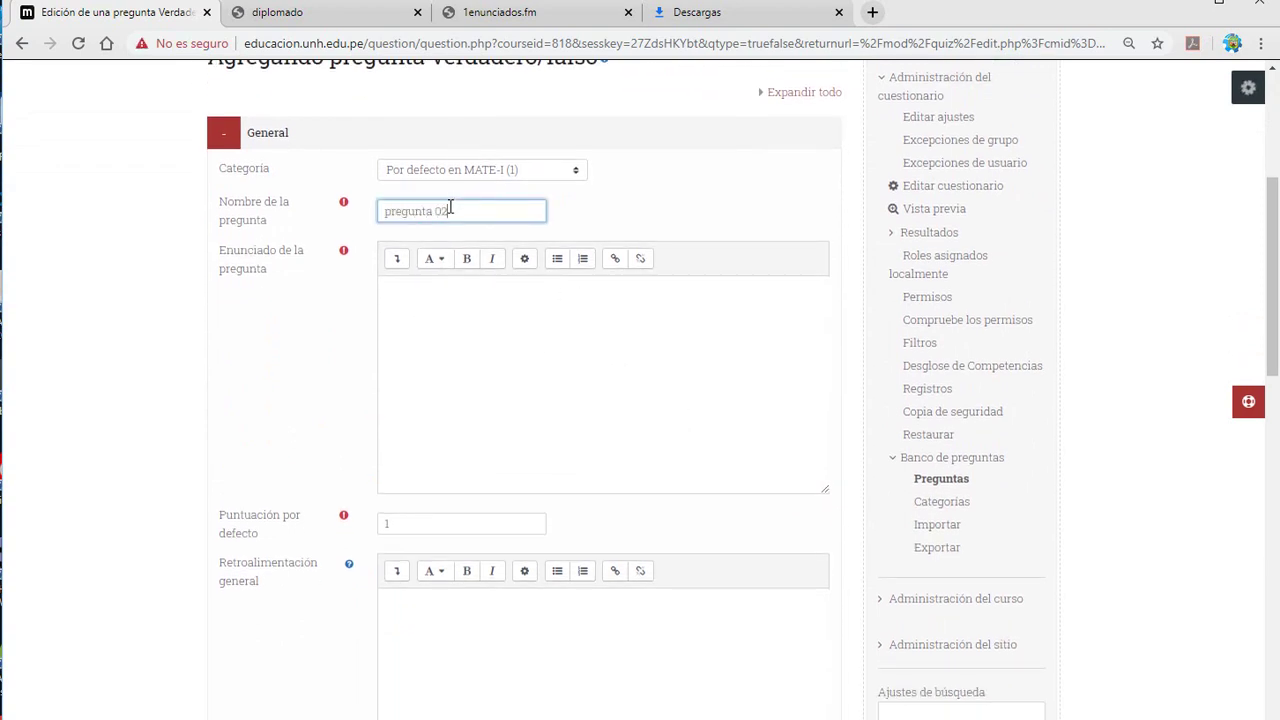
Switch to matematicas.docx in Word and copy the statement of exercise 32 about the circumference equation.
{"action": "left_click", "coordinate": [417, 315]}
{"action": "key", "text": "alt+Tab"}
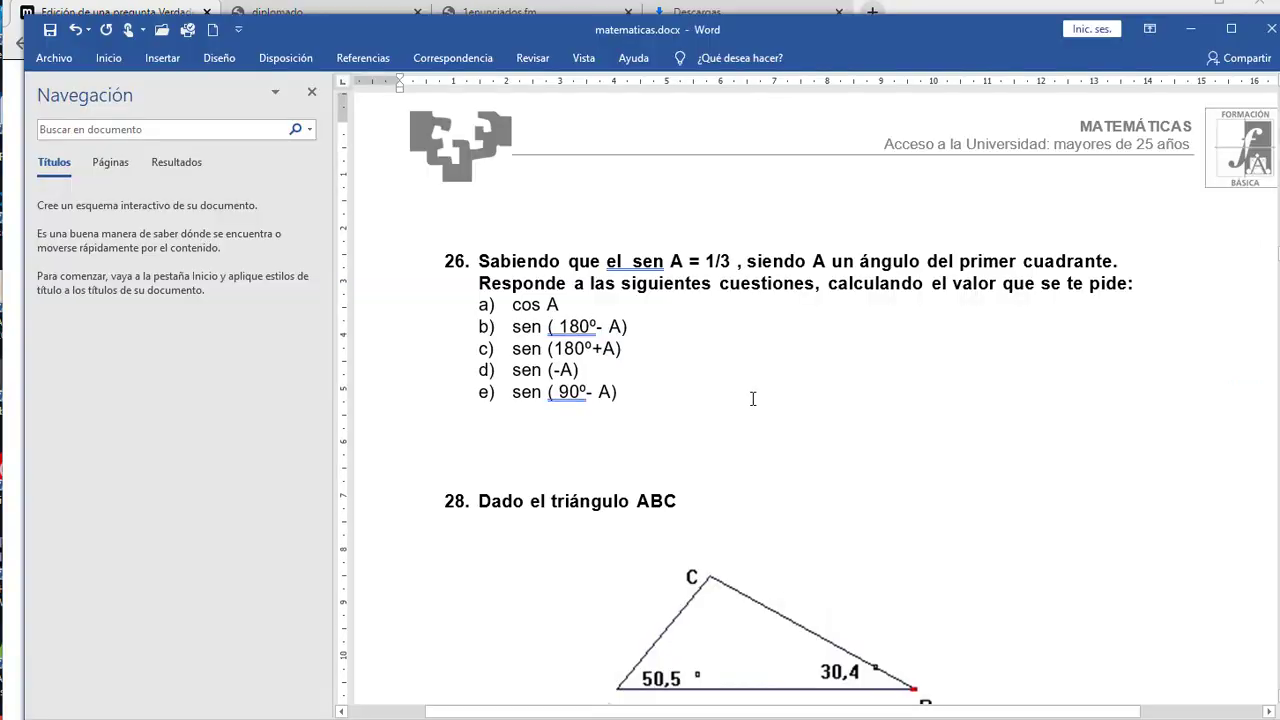
{"action": "scroll", "coordinate": [749, 418], "scroll_direction": "down", "scroll_amount": 5}
{"action": "scroll", "coordinate": [749, 418], "scroll_direction": "up", "scroll_amount": 3}
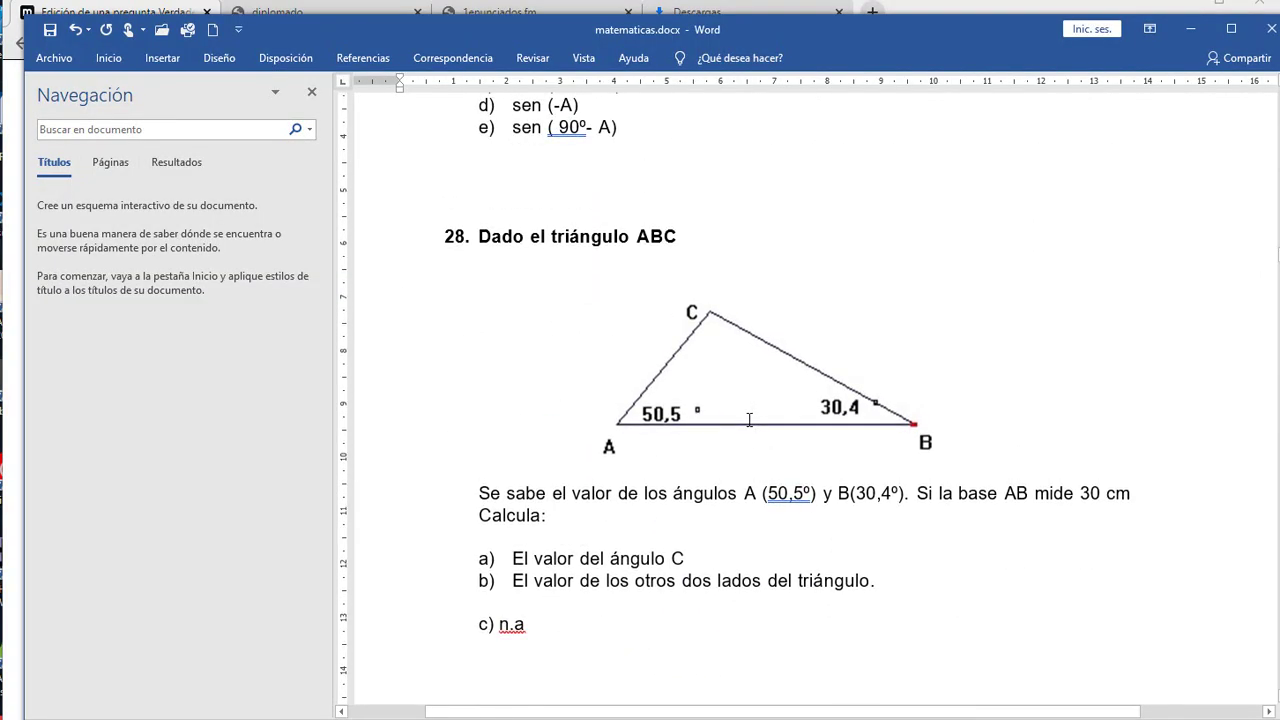
{"action": "scroll", "coordinate": [749, 420], "scroll_direction": "down", "scroll_amount": 10}
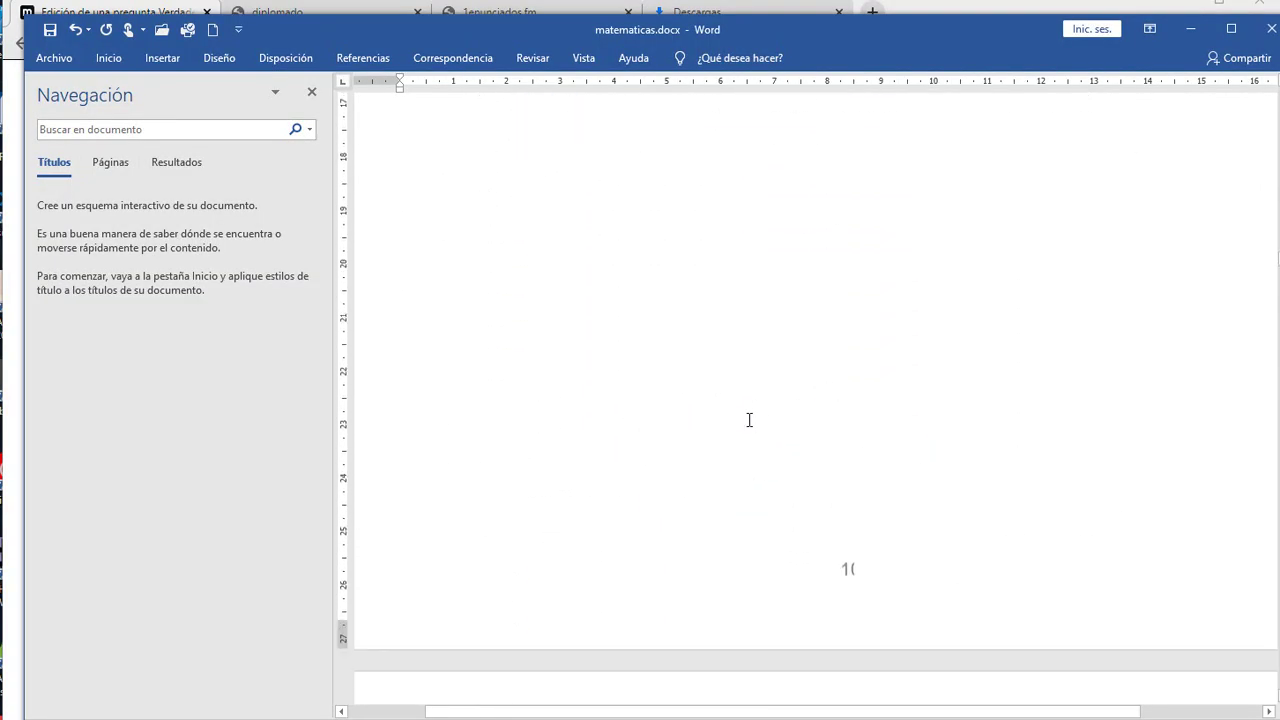
{"action": "scroll", "coordinate": [749, 420], "scroll_direction": "down", "scroll_amount": 15}
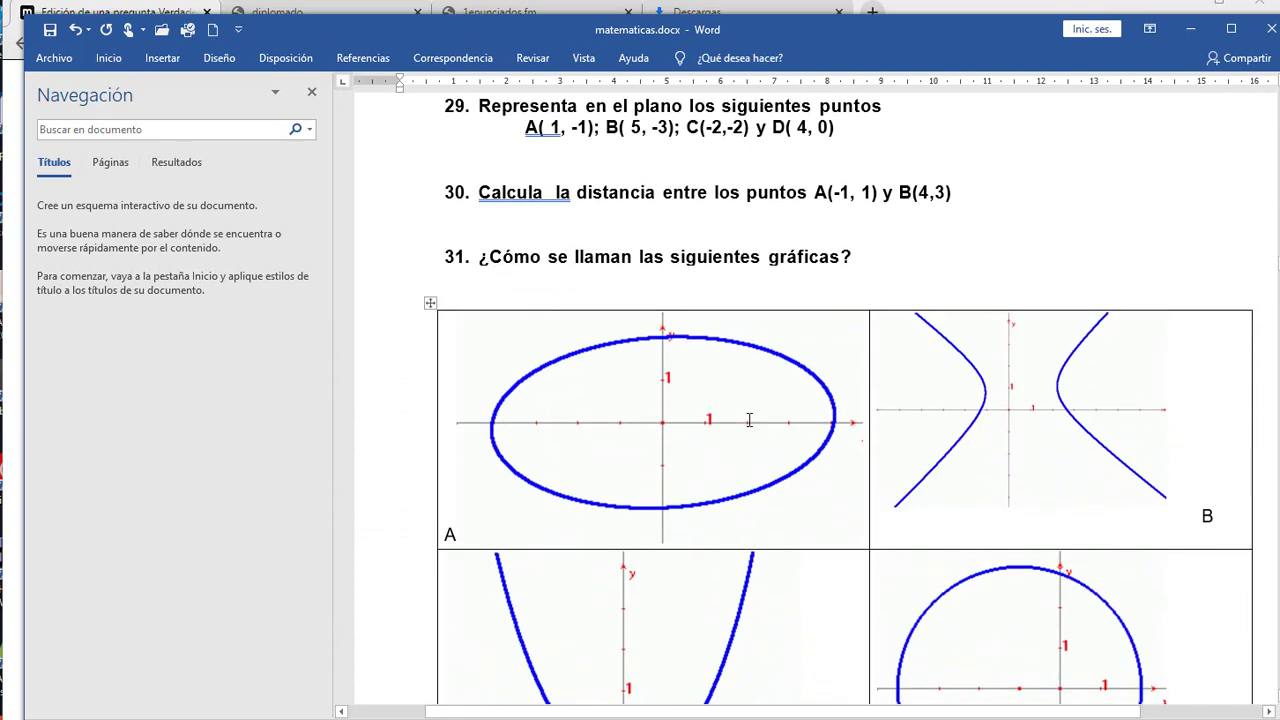
{"action": "scroll", "coordinate": [749, 420], "scroll_direction": "up", "scroll_amount": 8}
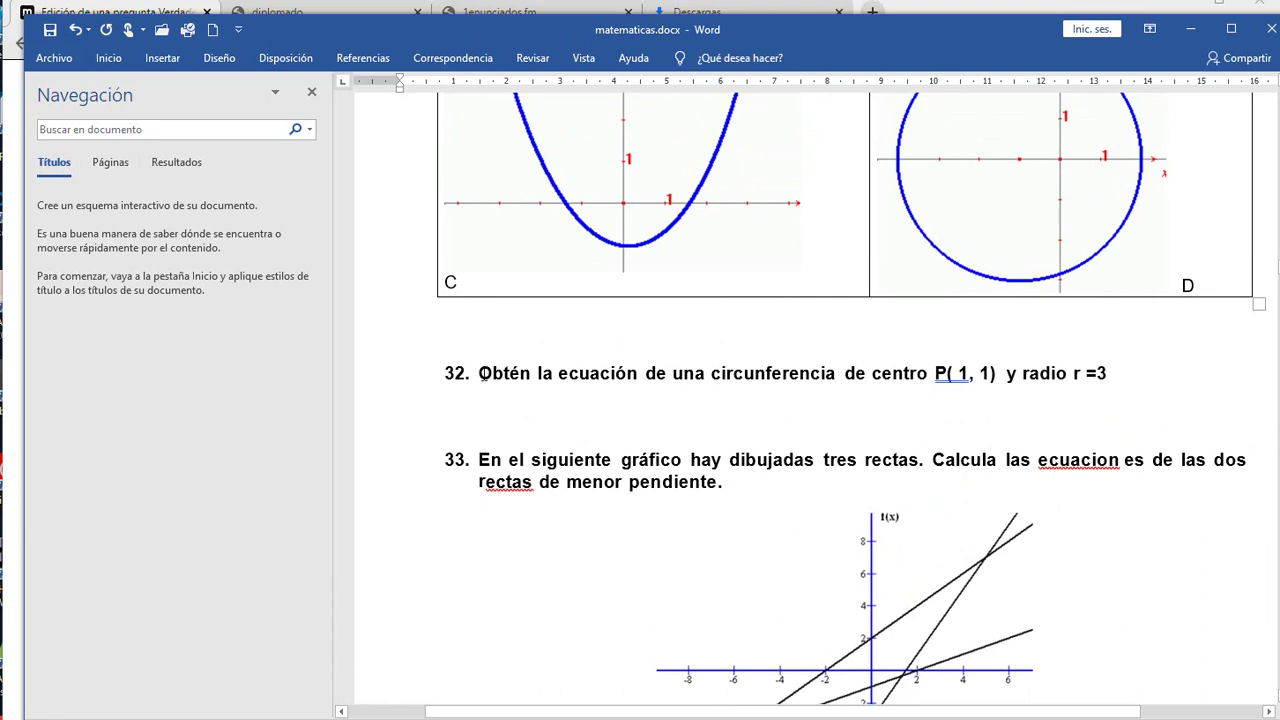
{"action": "left_click_drag", "start_coordinate": [483, 373], "coordinate": [1111, 377]}
{"action": "key", "text": "ctrl+c"}
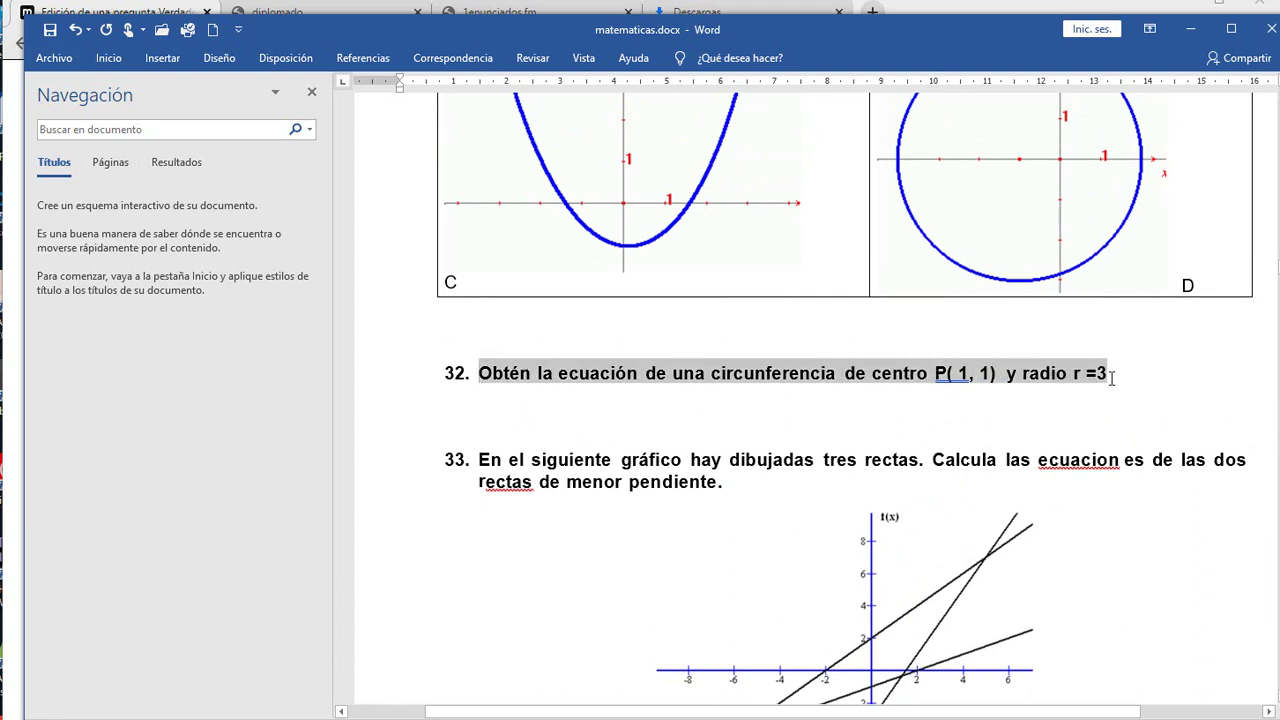
Return to the question form in the browser and paste the copied exercise statement into Enunciado de la pregunta.
{"action": "key", "text": "alt+Tab"}
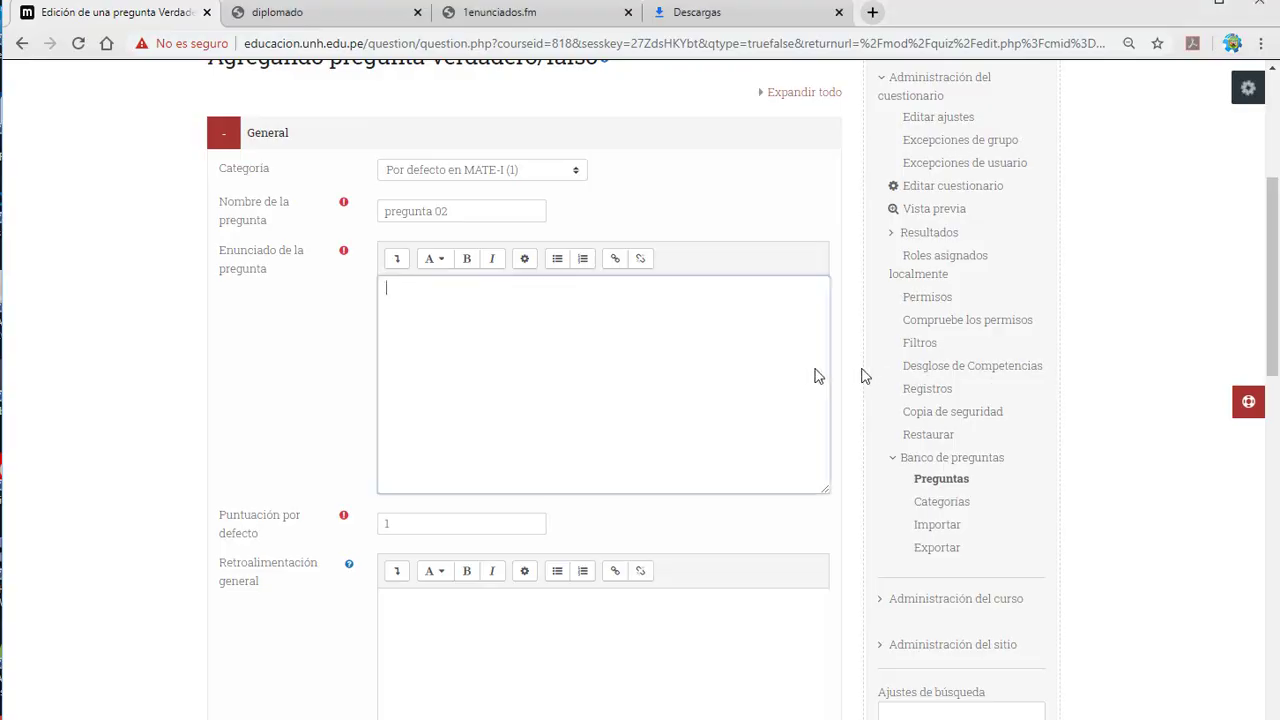
{"action": "left_click", "coordinate": [421, 300]}
{"action": "key", "text": "ctrl+v"}
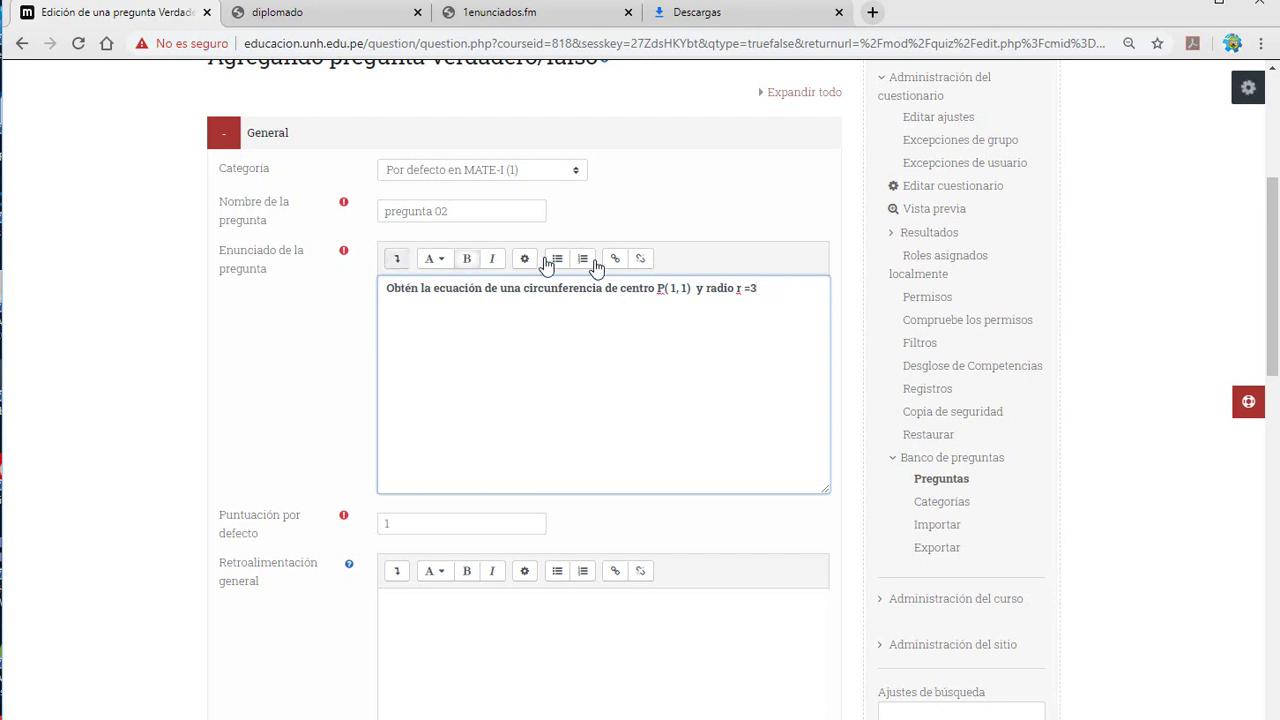
Upload triangulo.jpg from the computer as an image for the question statement.
{"action": "left_click", "coordinate": [396, 262]}
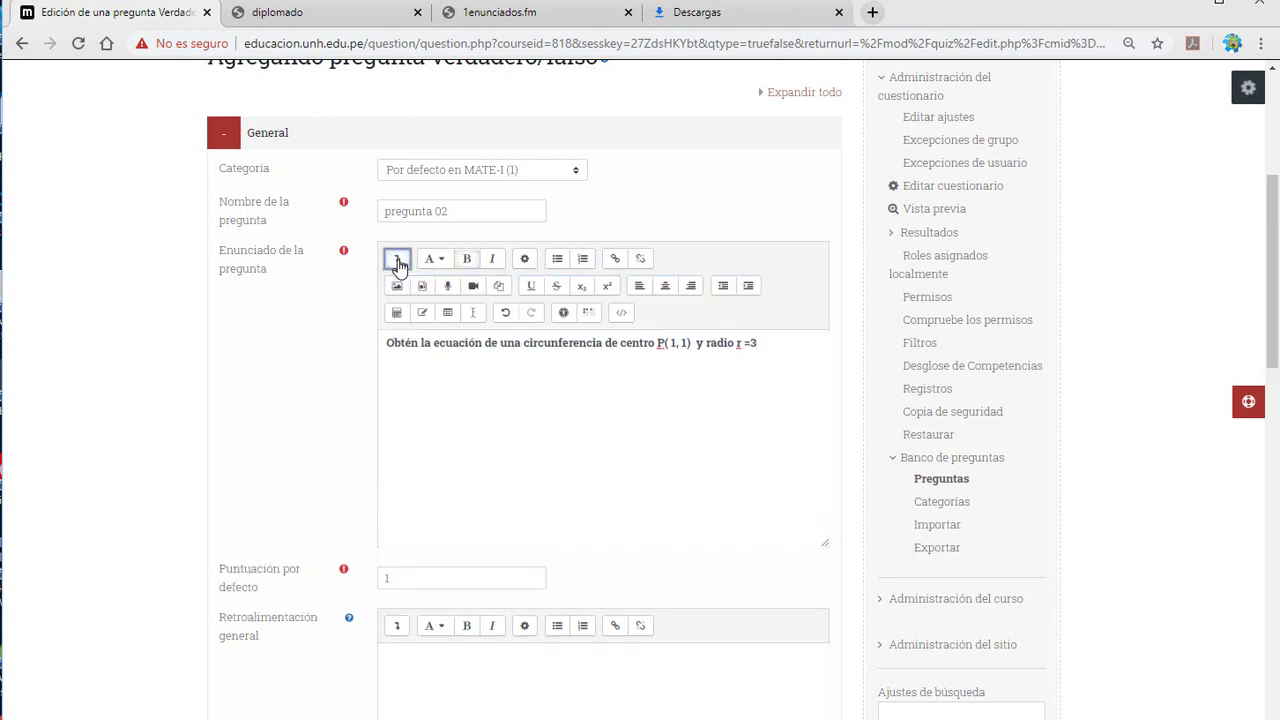
{"action": "left_click", "coordinate": [399, 287]}
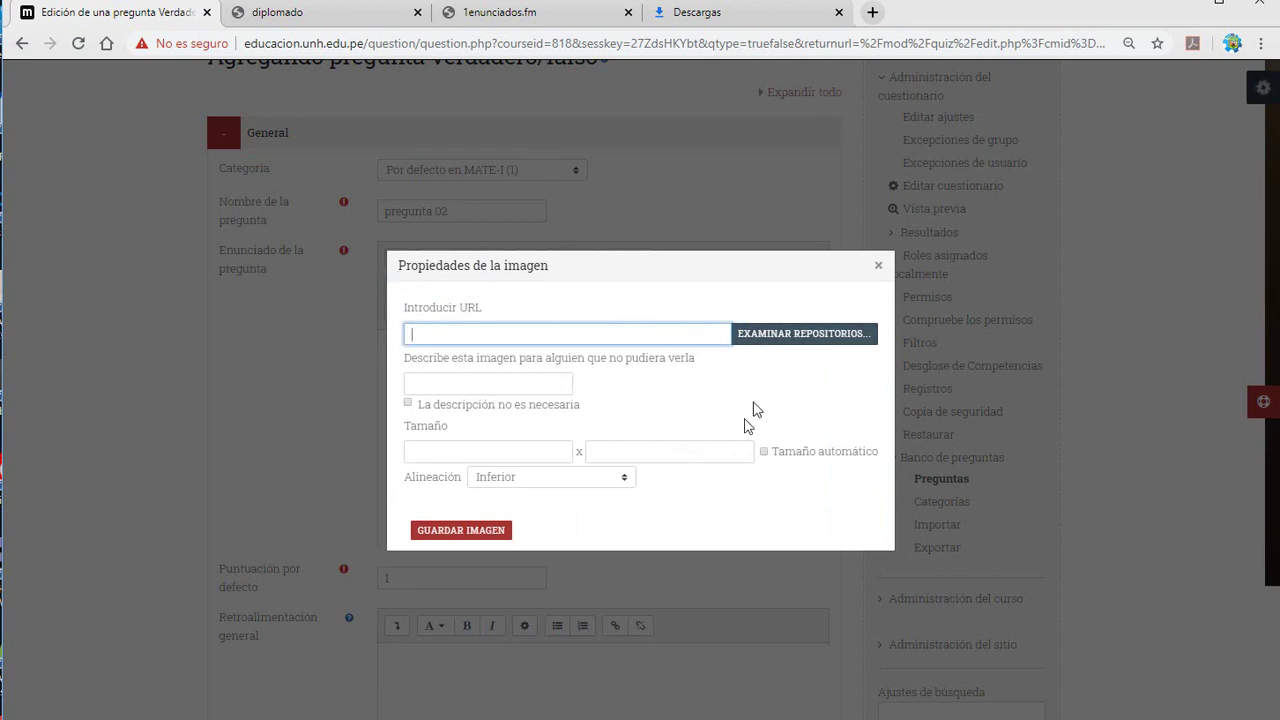
{"action": "left_click", "coordinate": [790, 334]}
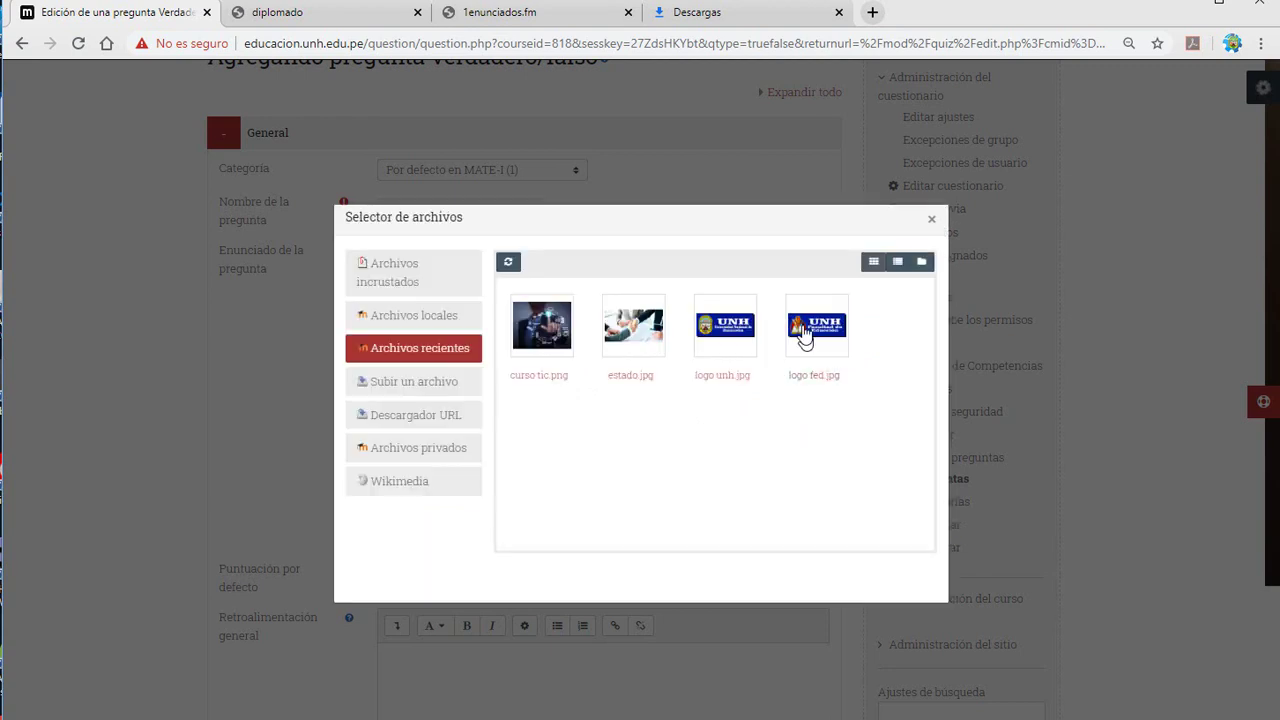
{"action": "left_click", "coordinate": [443, 385]}
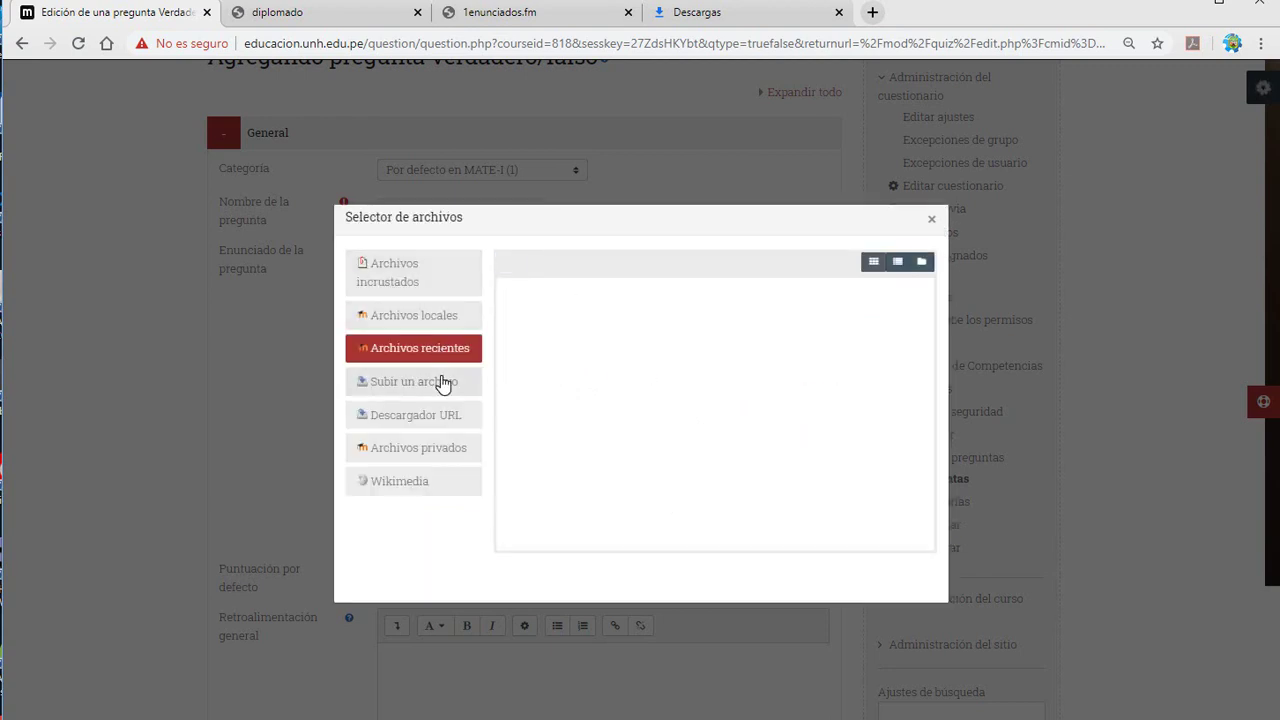
{"action": "left_click", "coordinate": [565, 330]}
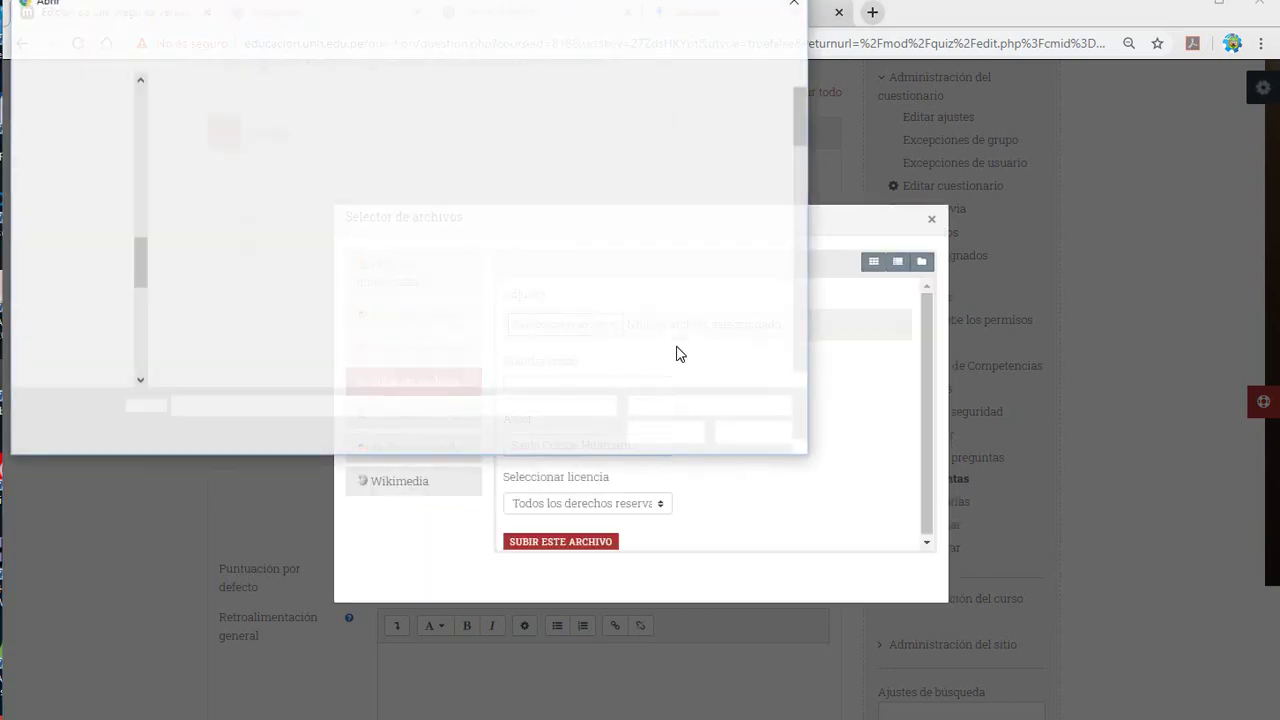
{"action": "left_click", "coordinate": [425, 133]}
{"action": "left_click", "coordinate": [662, 434]}
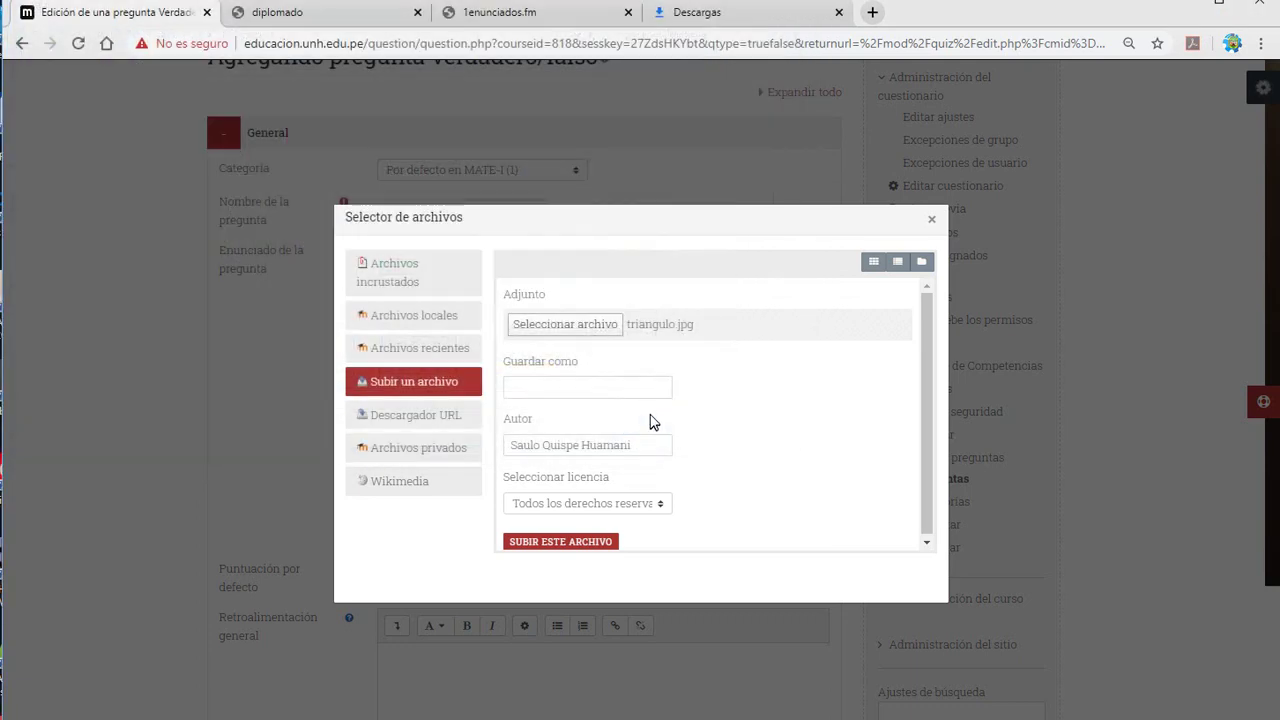
{"action": "left_click", "coordinate": [561, 541]}
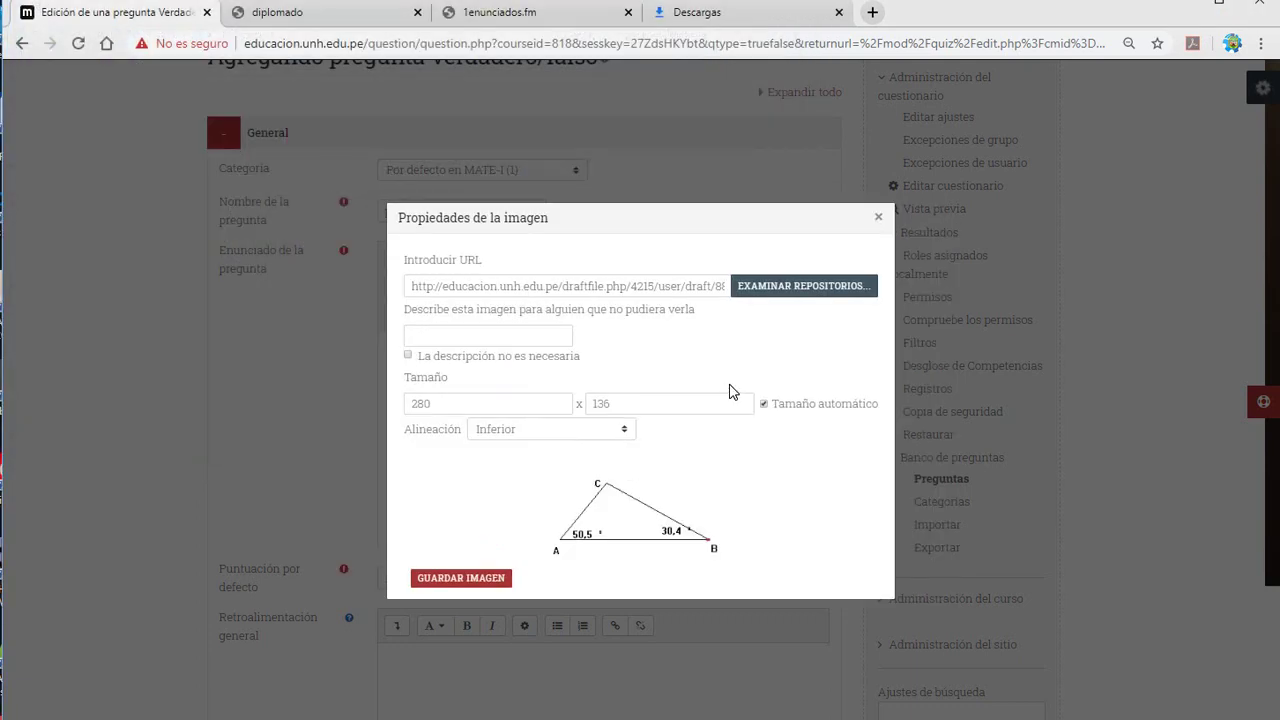
Describe the image as "triangulo" and save it into the question statement.
{"action": "left_click", "coordinate": [496, 572]}
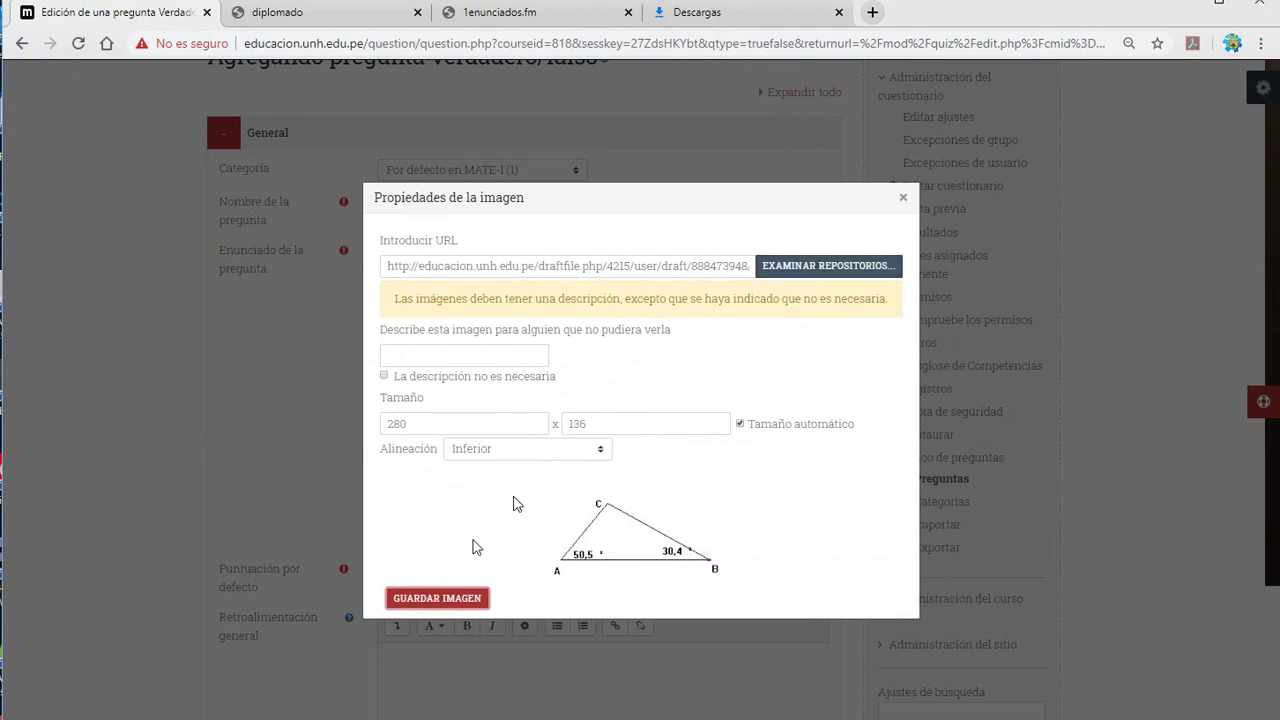
{"action": "left_click", "coordinate": [493, 354]}
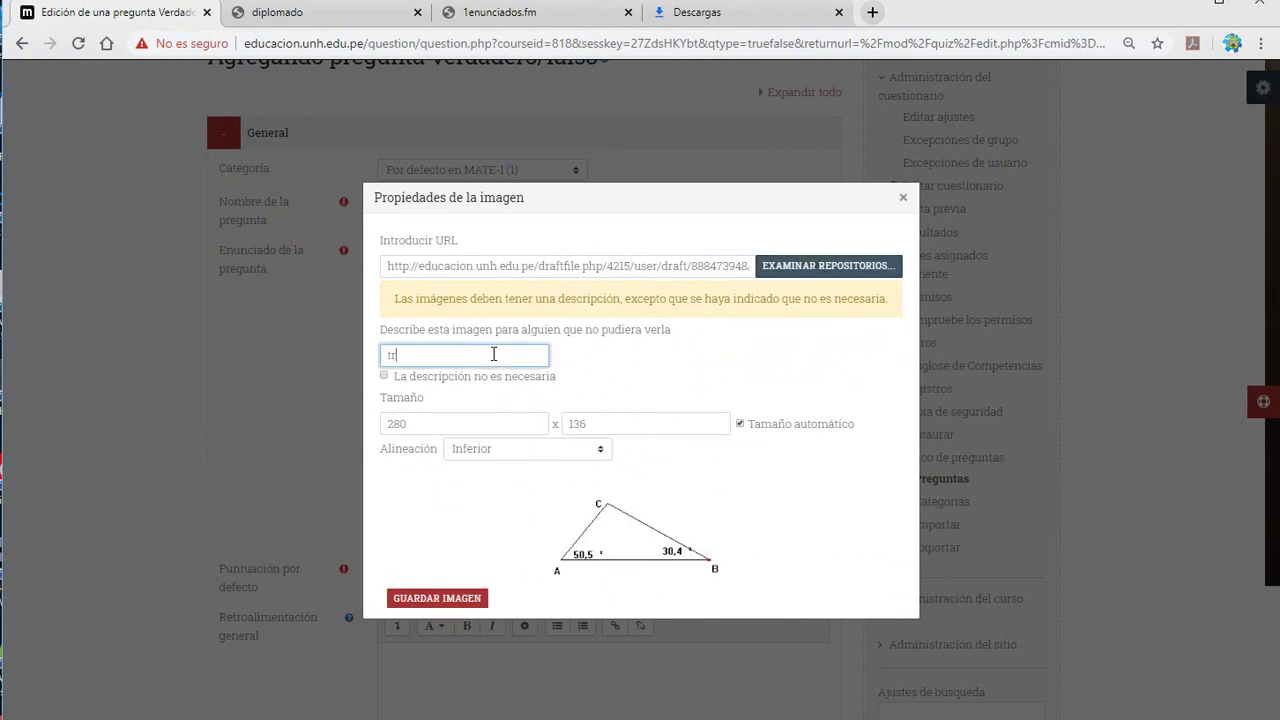
{"action": "left_click", "coordinate": [433, 596]}
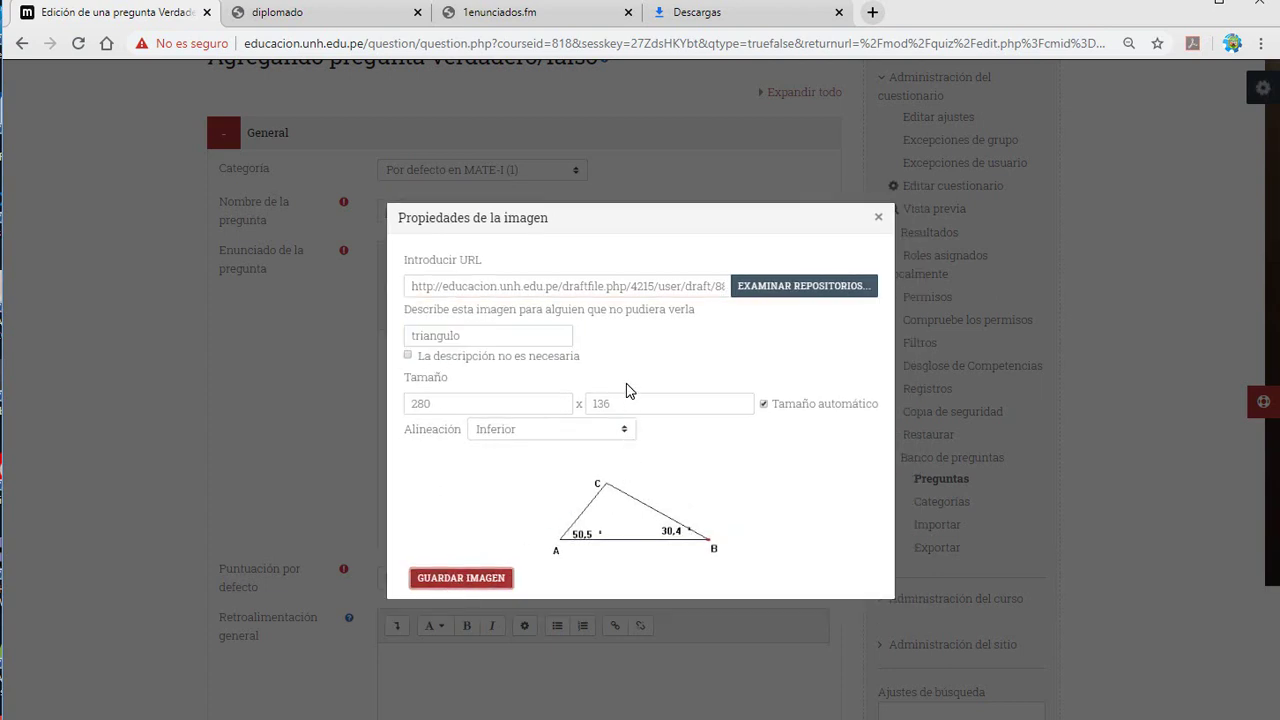
{"action": "left_click", "coordinate": [490, 578]}
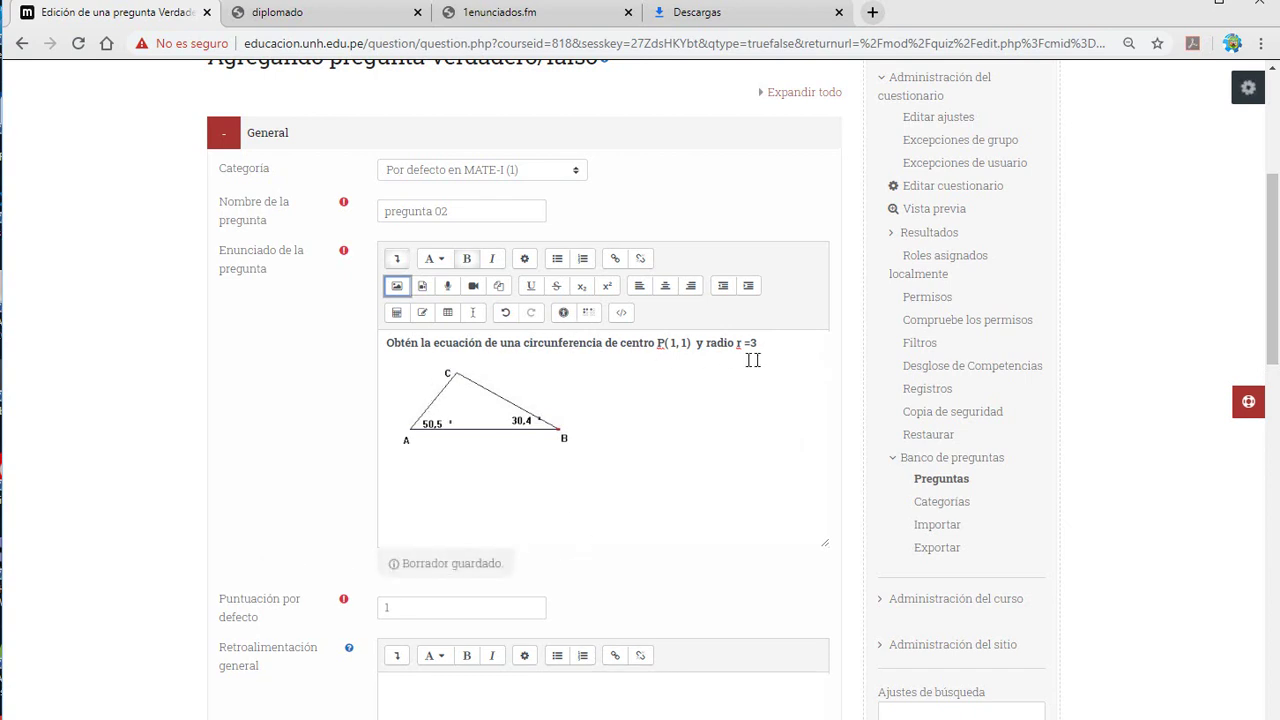
Extend the question statement after "r =3" with "al hallar dara una respuesta mayor que 180°".
{"action": "left_click", "coordinate": [790, 342]}
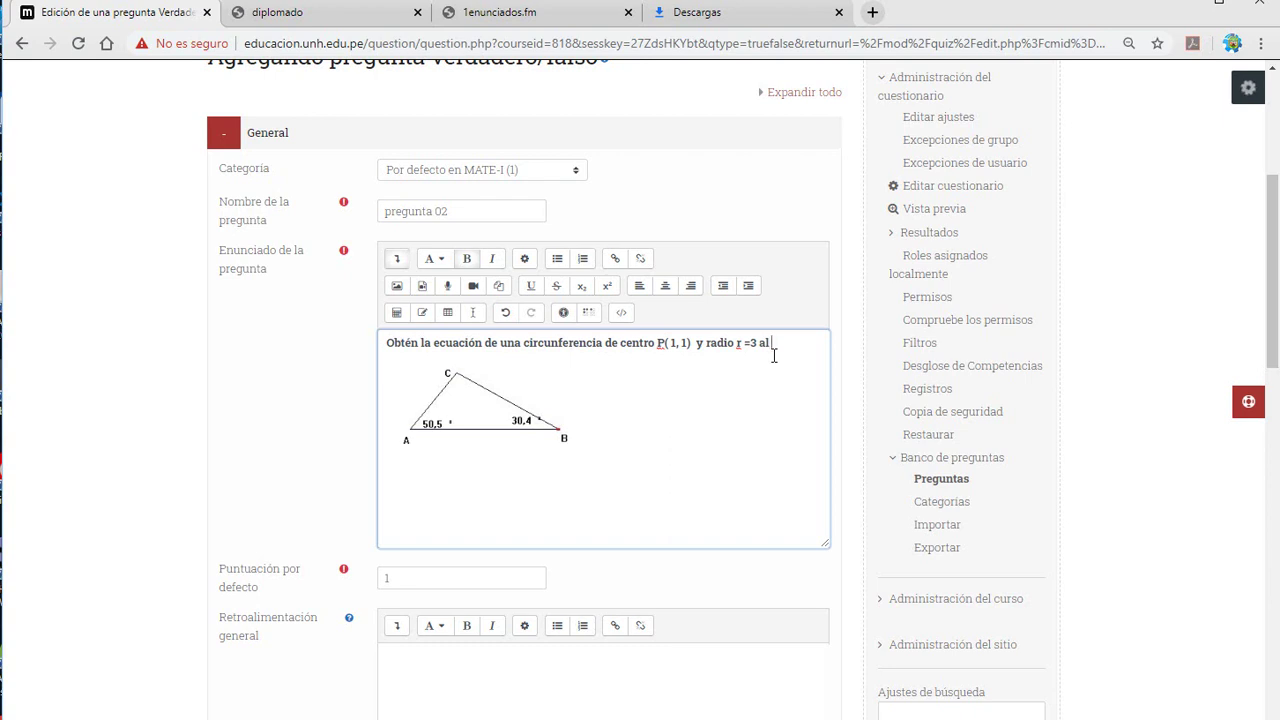
{"action": "type", "text": "arta"}
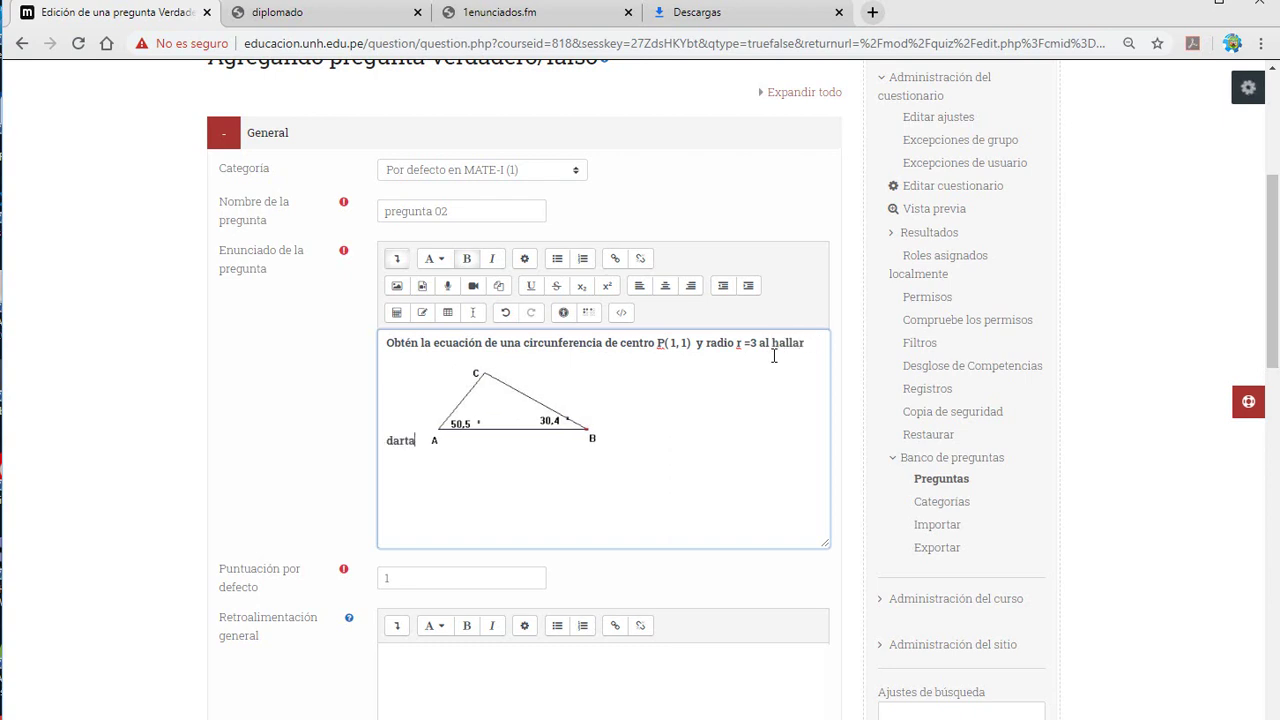
{"action": "key", "text": "BackSpace"}
{"action": "key", "text": "BackSpace"}
{"action": "type", "text": "a una re"}
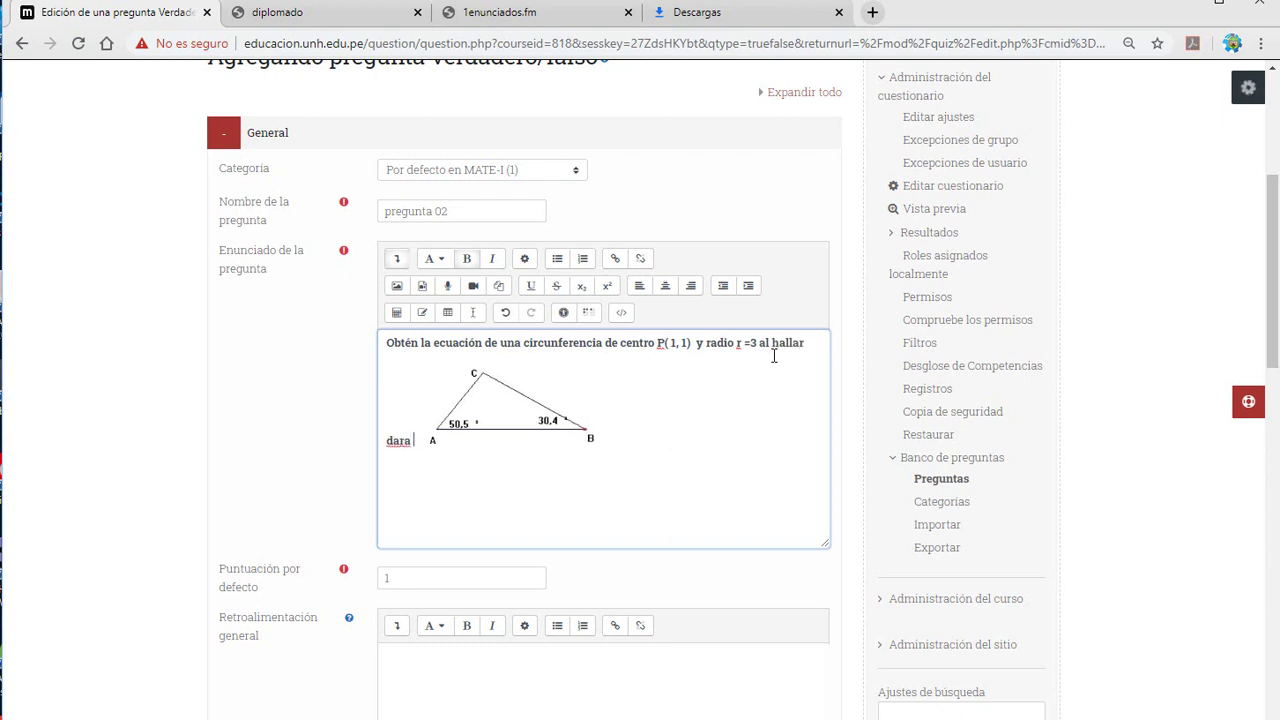
{"action": "type", "text": "spuesta "}
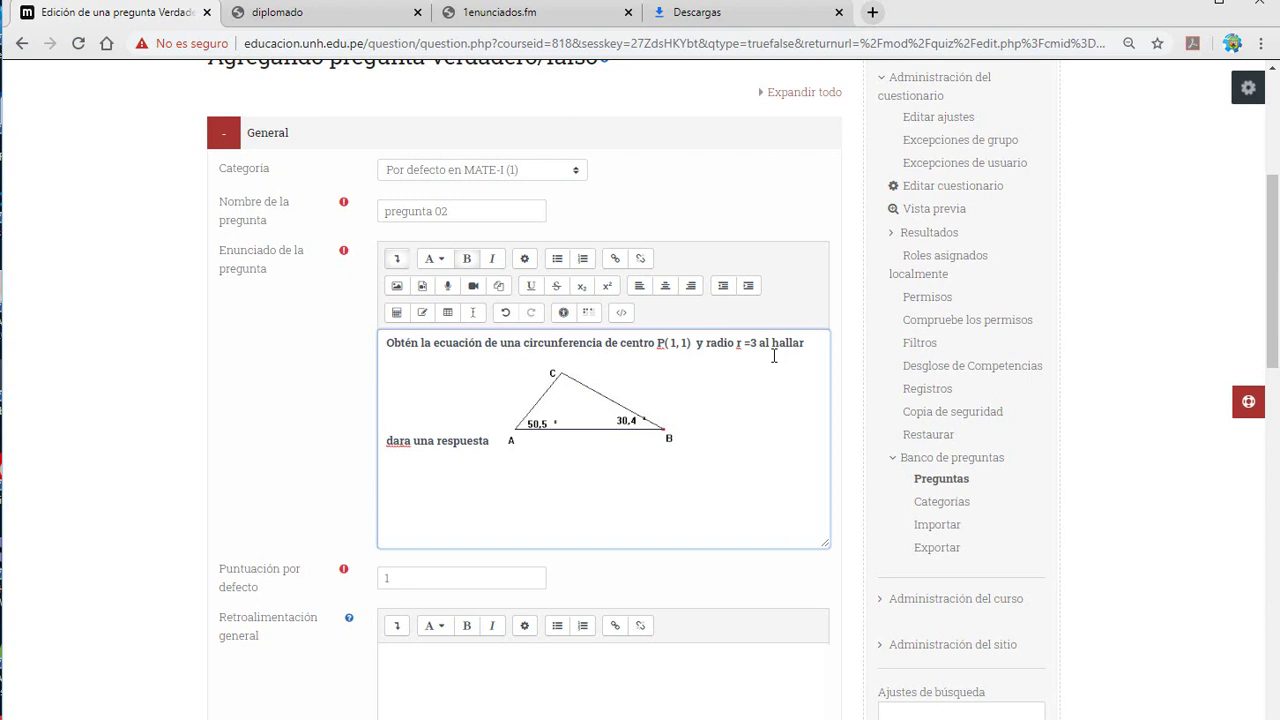
{"action": "type", "text": "mayor"}
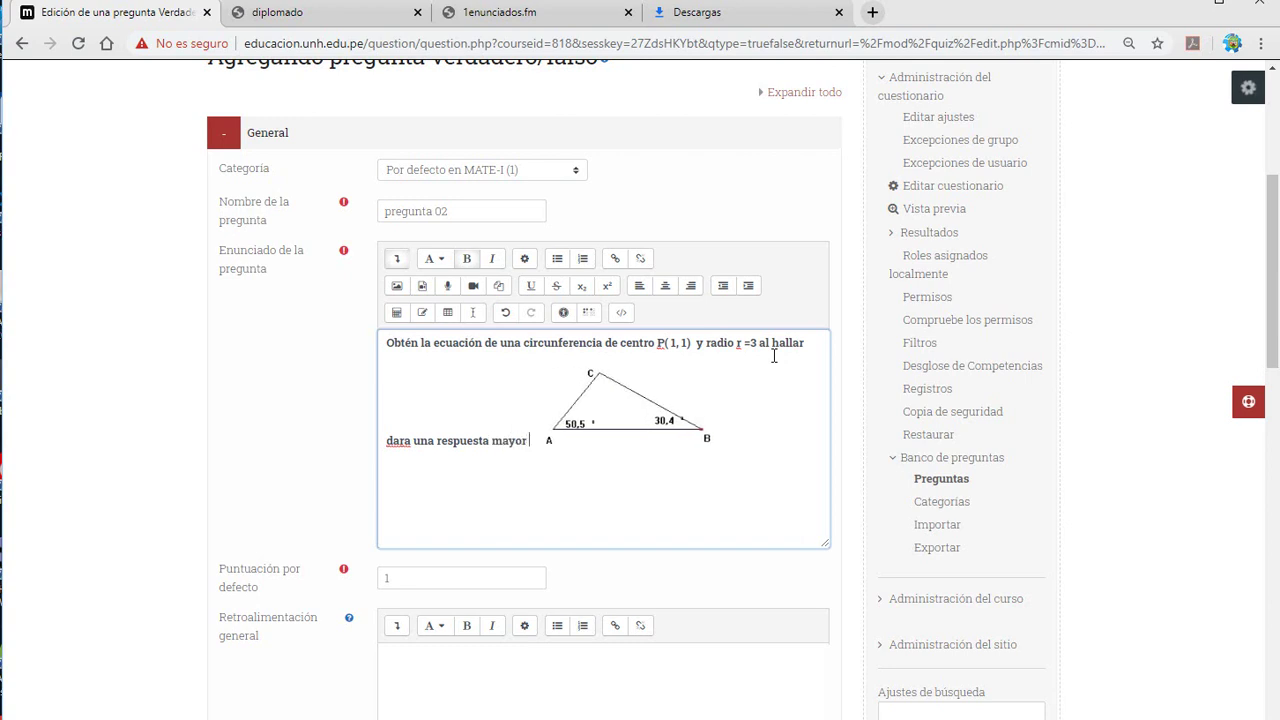
{"action": "type", "text": " que 180"}
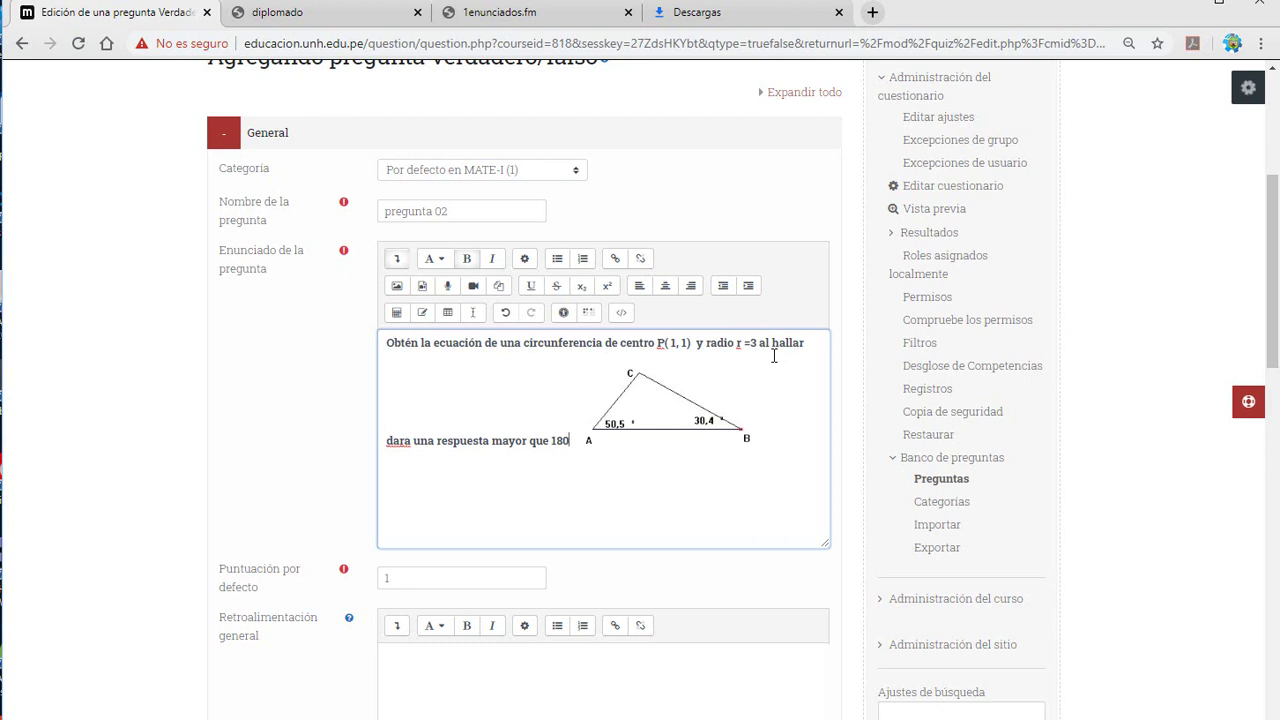
{"action": "type", "text": "°"}
{"action": "key", "text": "BackSpace"}
{"action": "type", "text": "°"}
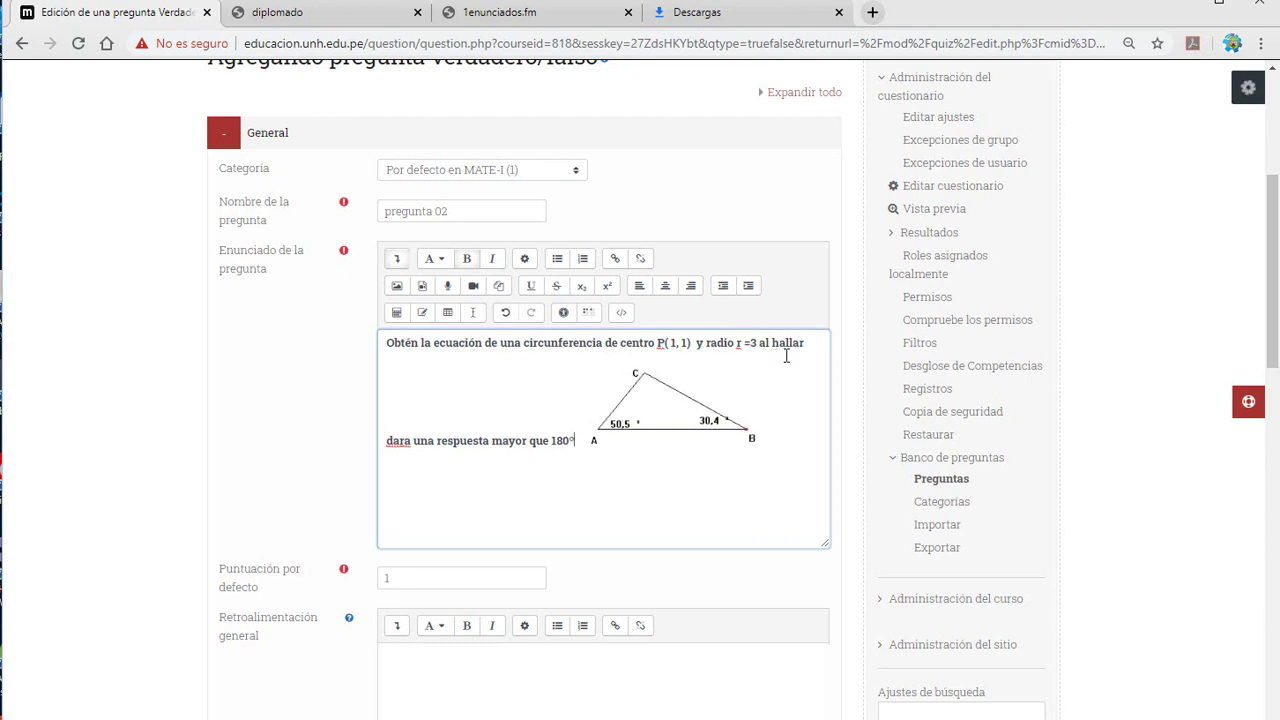
{"action": "scroll", "coordinate": [731, 371], "scroll_direction": "down", "scroll_amount": 3}
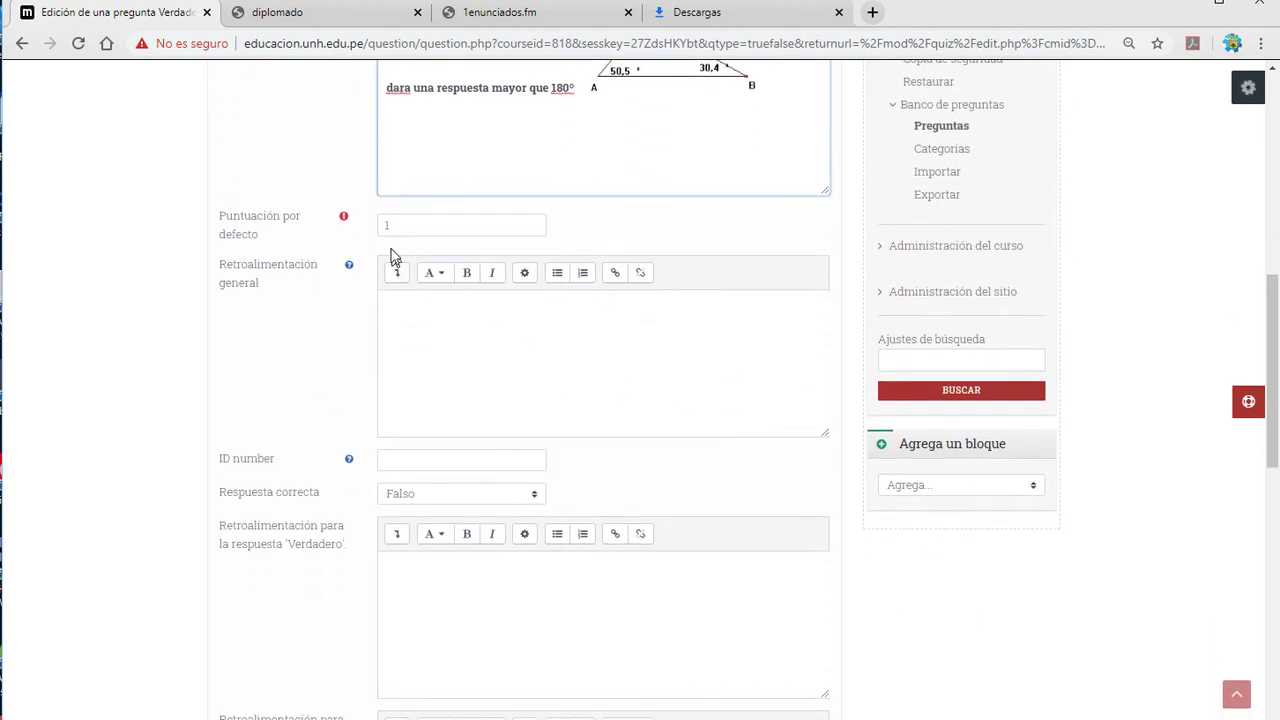
Set the default score of the true/false question to 2.
{"action": "left_click", "coordinate": [429, 224]}
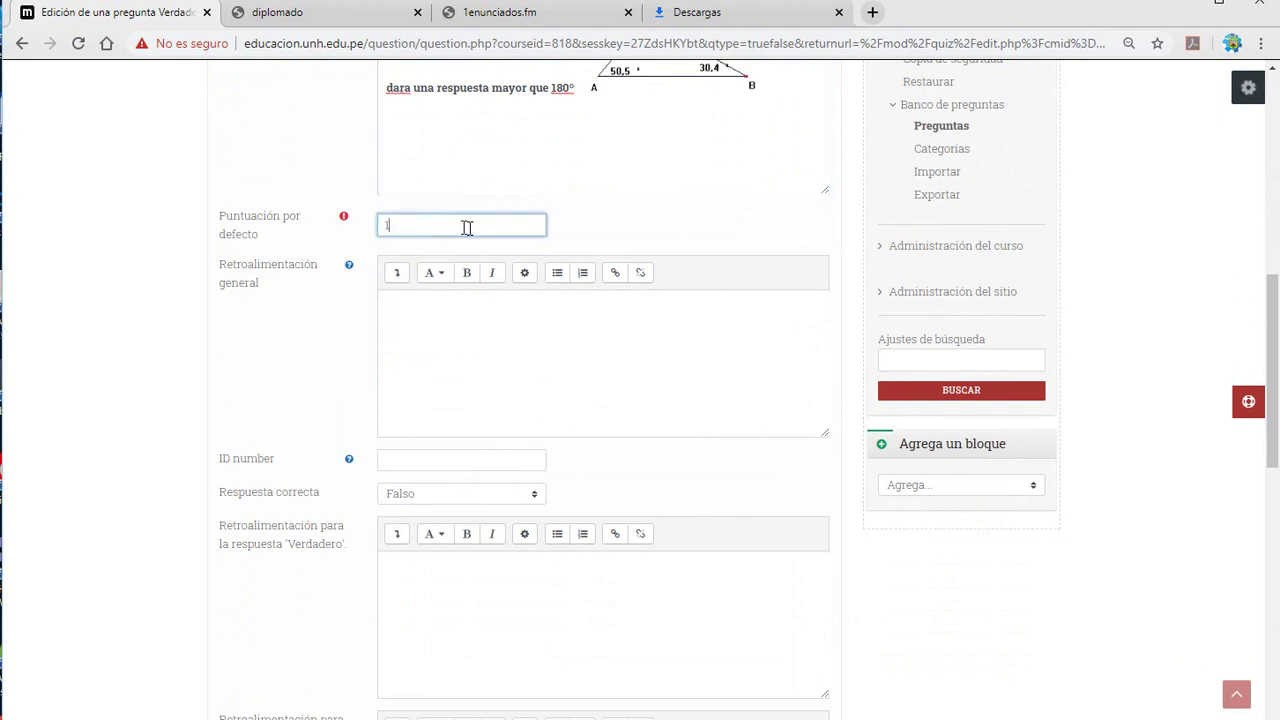
{"action": "key", "text": "BackSpace"}
{"action": "type", "text": "2"}
{"action": "left_click", "coordinate": [400, 334]}
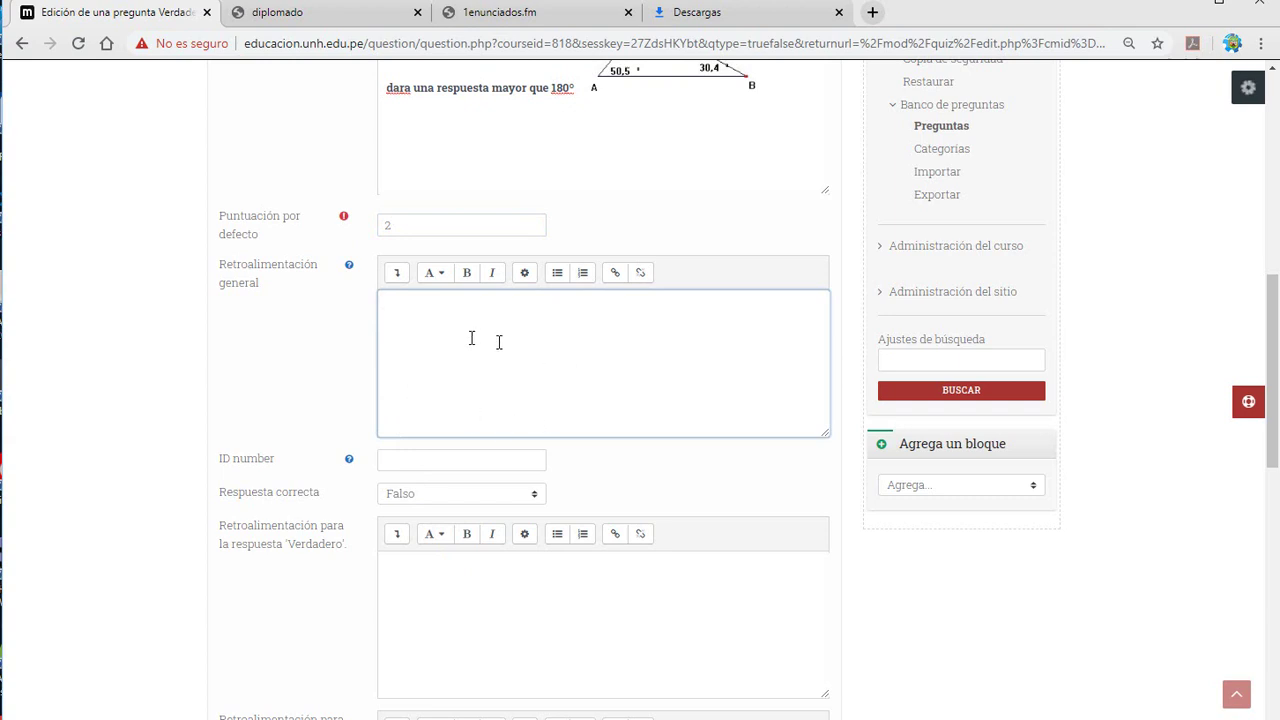
Set the question's correct answer to Verdadero.
{"action": "scroll", "coordinate": [546, 450], "scroll_direction": "down", "scroll_amount": 1}
{"action": "scroll", "coordinate": [528, 420], "scroll_direction": "up", "scroll_amount": 2}
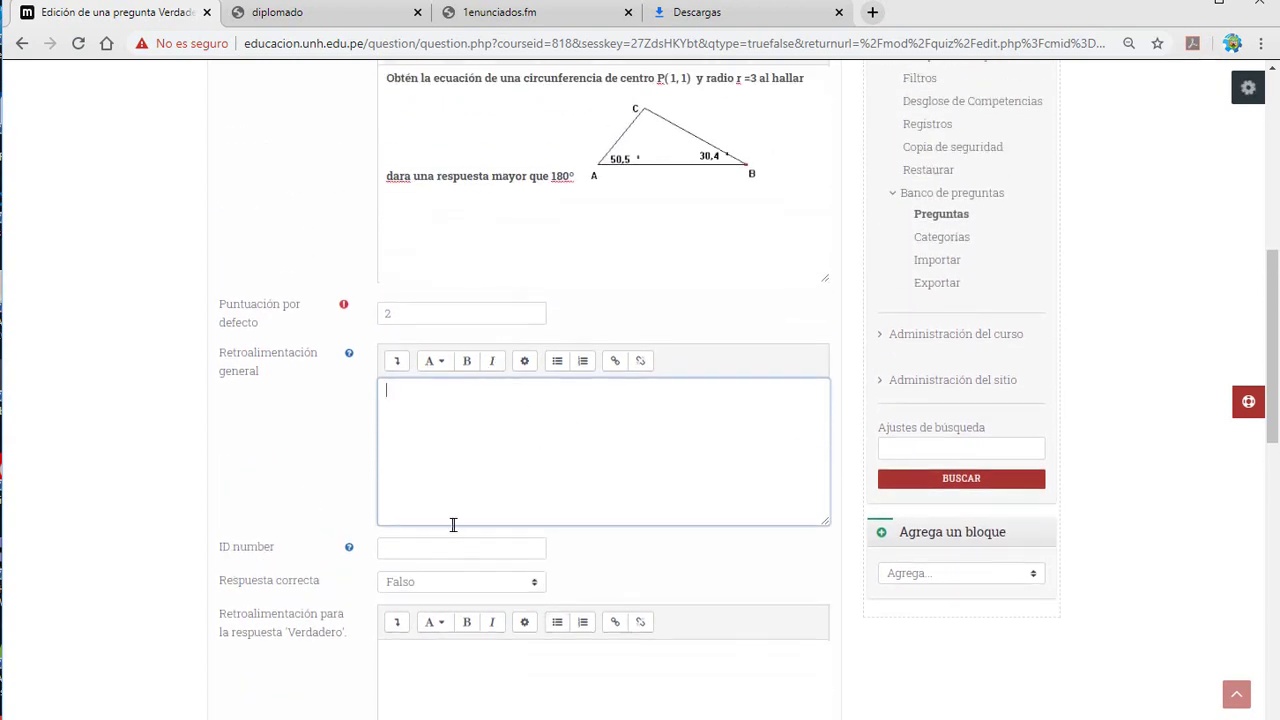
{"action": "scroll", "coordinate": [451, 523], "scroll_direction": "down", "scroll_amount": 2}
{"action": "scroll", "coordinate": [517, 431], "scroll_direction": "up", "scroll_amount": 3}
{"action": "left_click", "coordinate": [458, 581]}
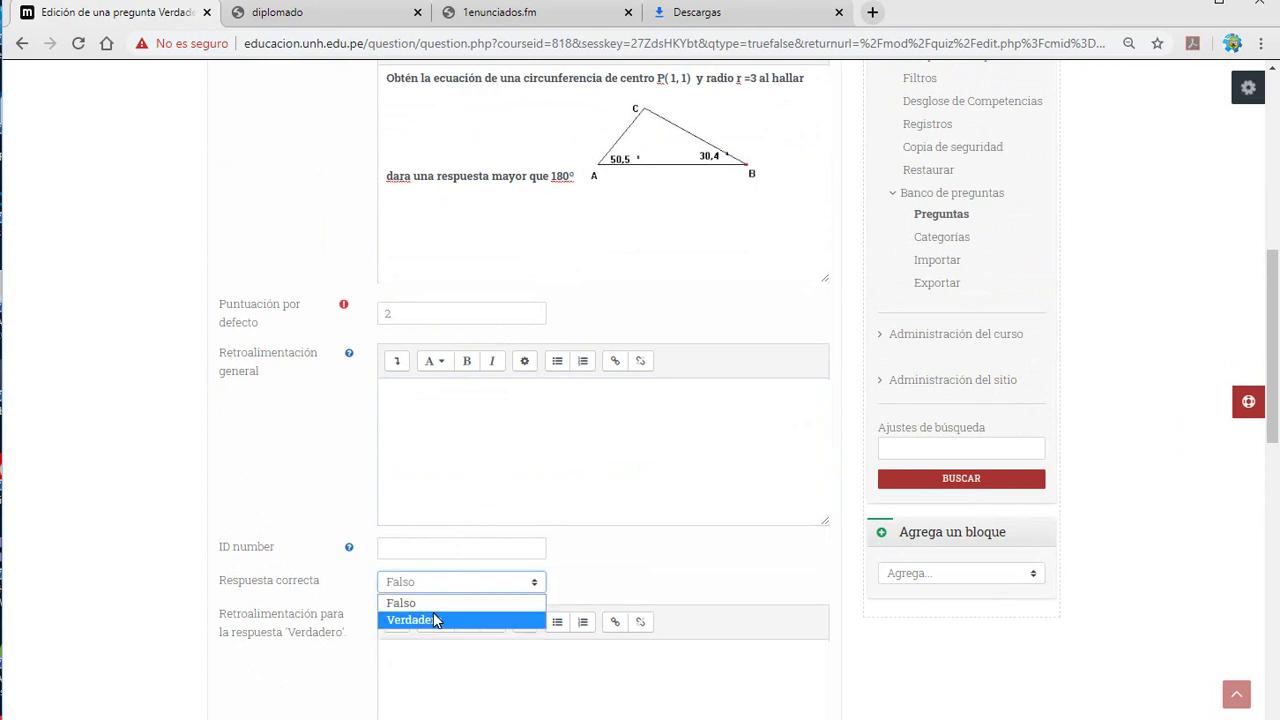
{"action": "left_click", "coordinate": [440, 619]}
Correct the misspelled word "dara" to "dará" in the question statement.
{"action": "left_click_drag", "start_coordinate": [577, 175], "coordinate": [493, 178]}
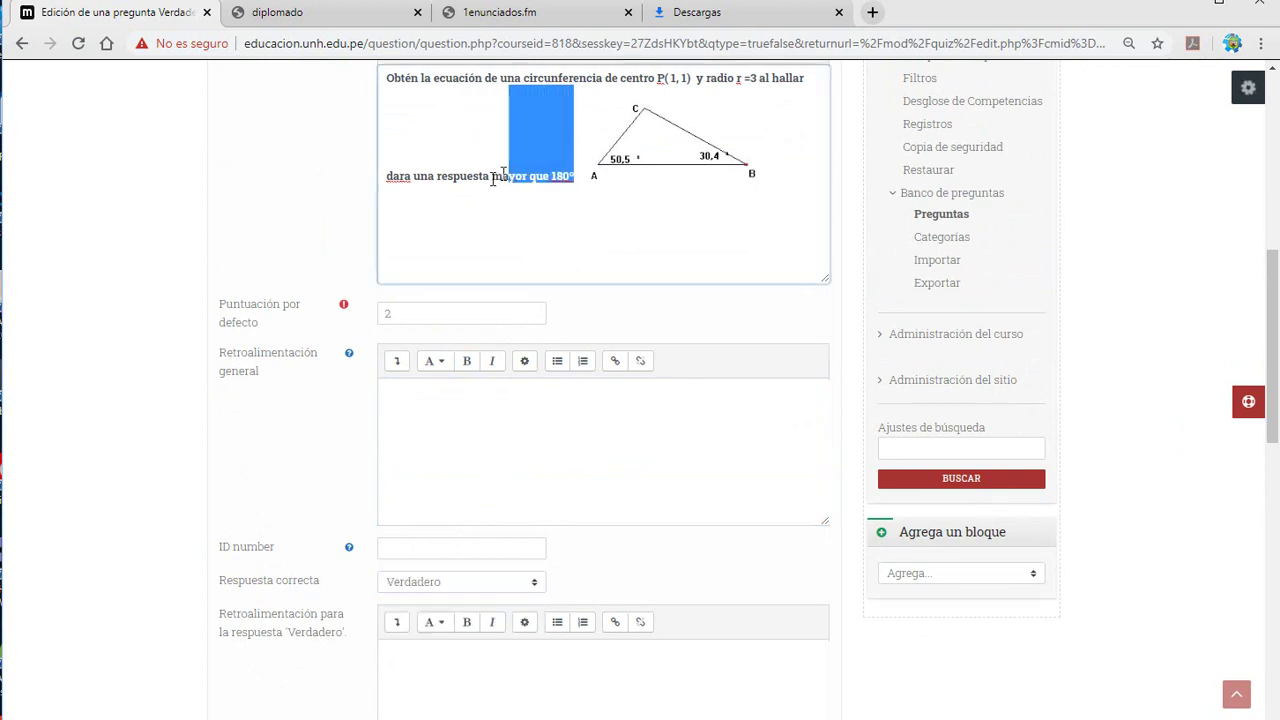
{"action": "left_click", "coordinate": [412, 175]}
{"action": "right_click", "coordinate": [413, 177]}
{"action": "left_click", "coordinate": [420, 185]}
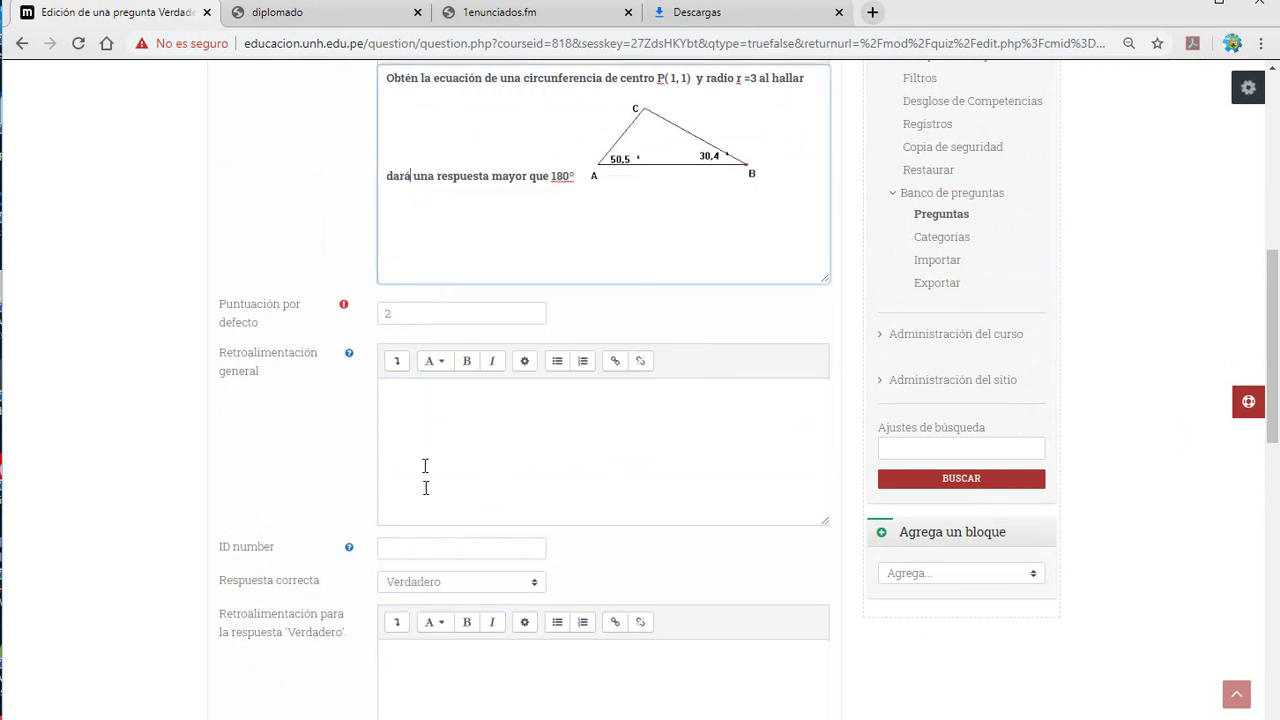
Set the correct answer to Falso and save the question to the quiz.
{"action": "left_click", "coordinate": [437, 590]}
{"action": "left_click", "coordinate": [443, 600]}
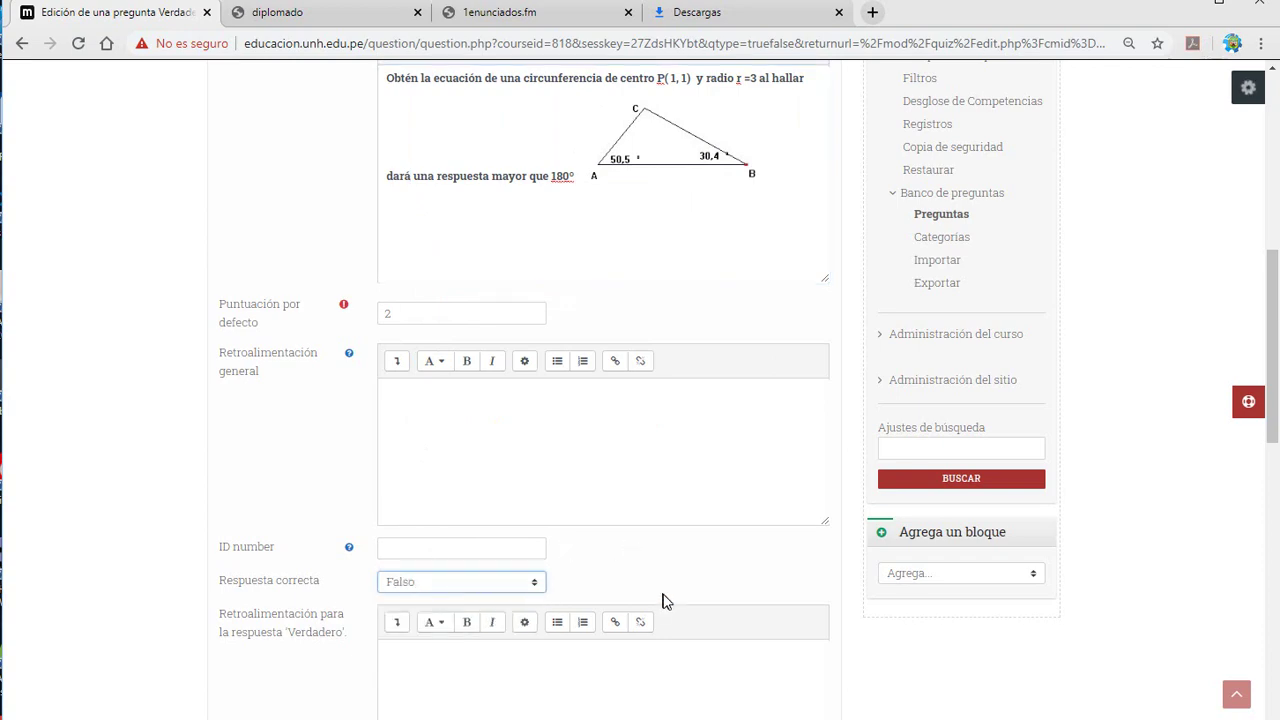
{"action": "scroll", "coordinate": [667, 600], "scroll_direction": "up", "scroll_amount": 3}
{"action": "scroll", "coordinate": [667, 600], "scroll_direction": "down", "scroll_amount": 11}
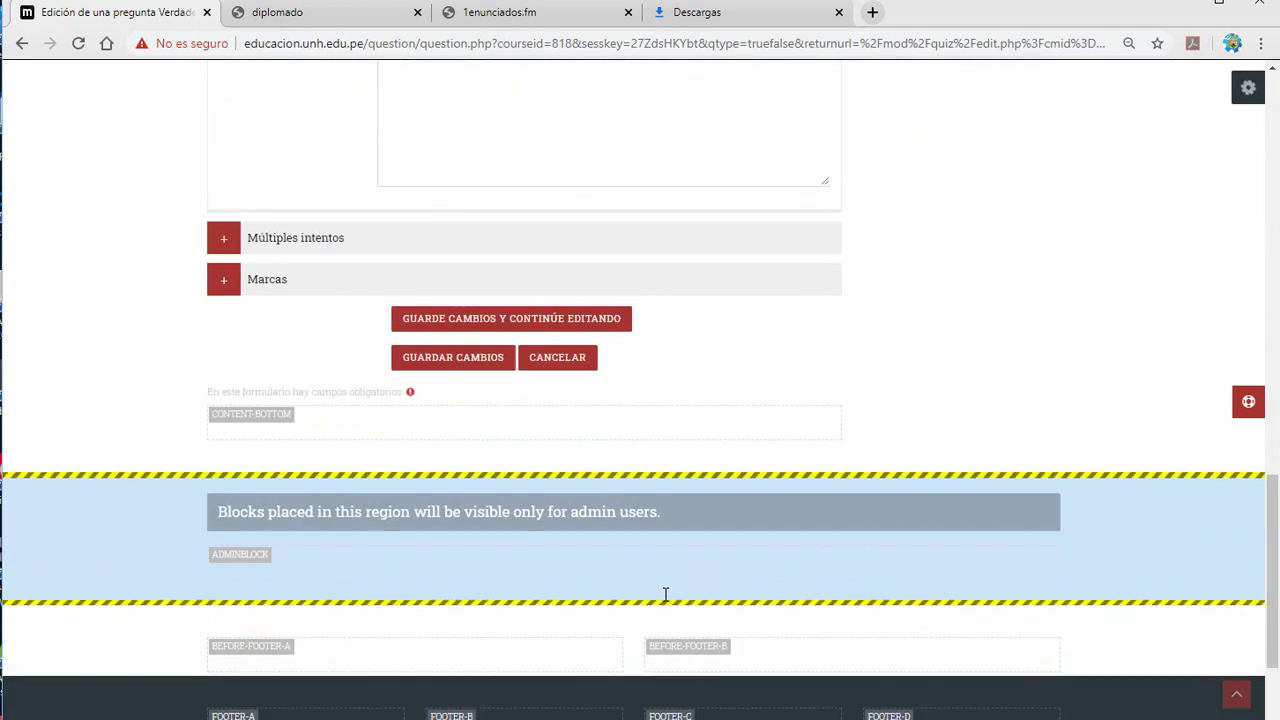
{"action": "left_click", "coordinate": [486, 364]}
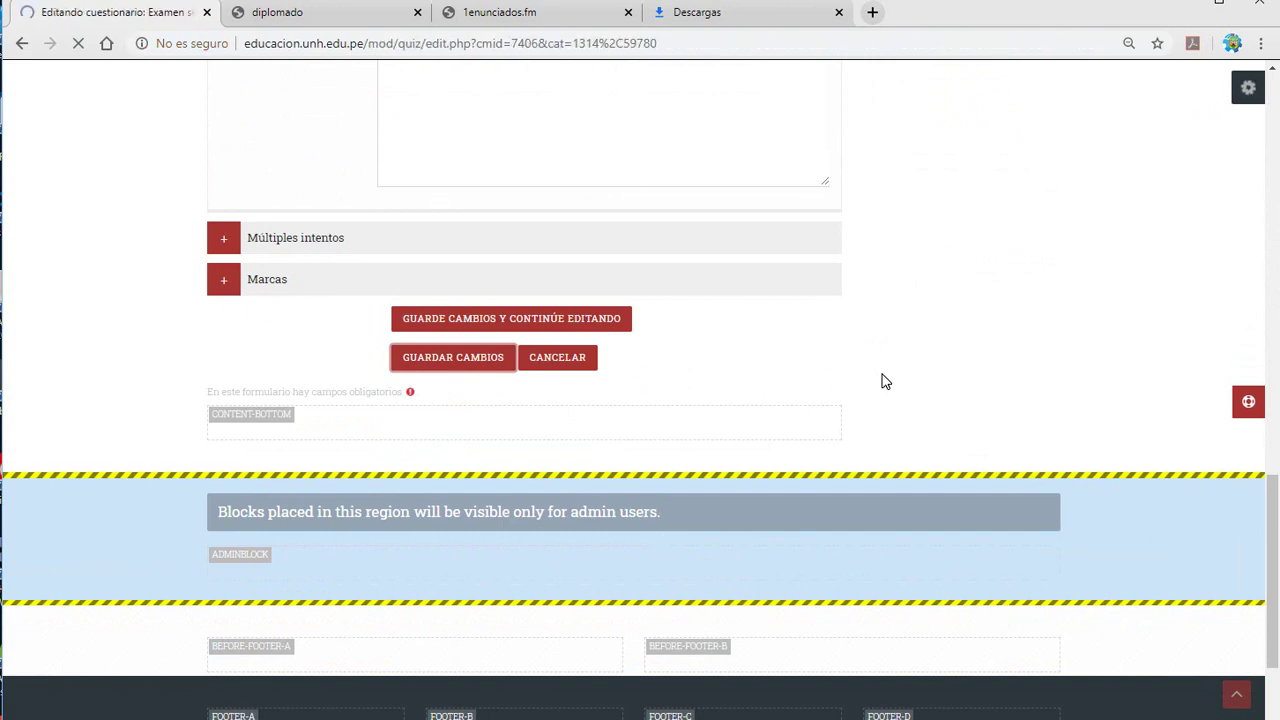
Preview pregunta 01 with the answer option "cos A" selected, look through it and close the preview.
{"action": "scroll", "coordinate": [858, 393], "scroll_direction": "down", "scroll_amount": 5}
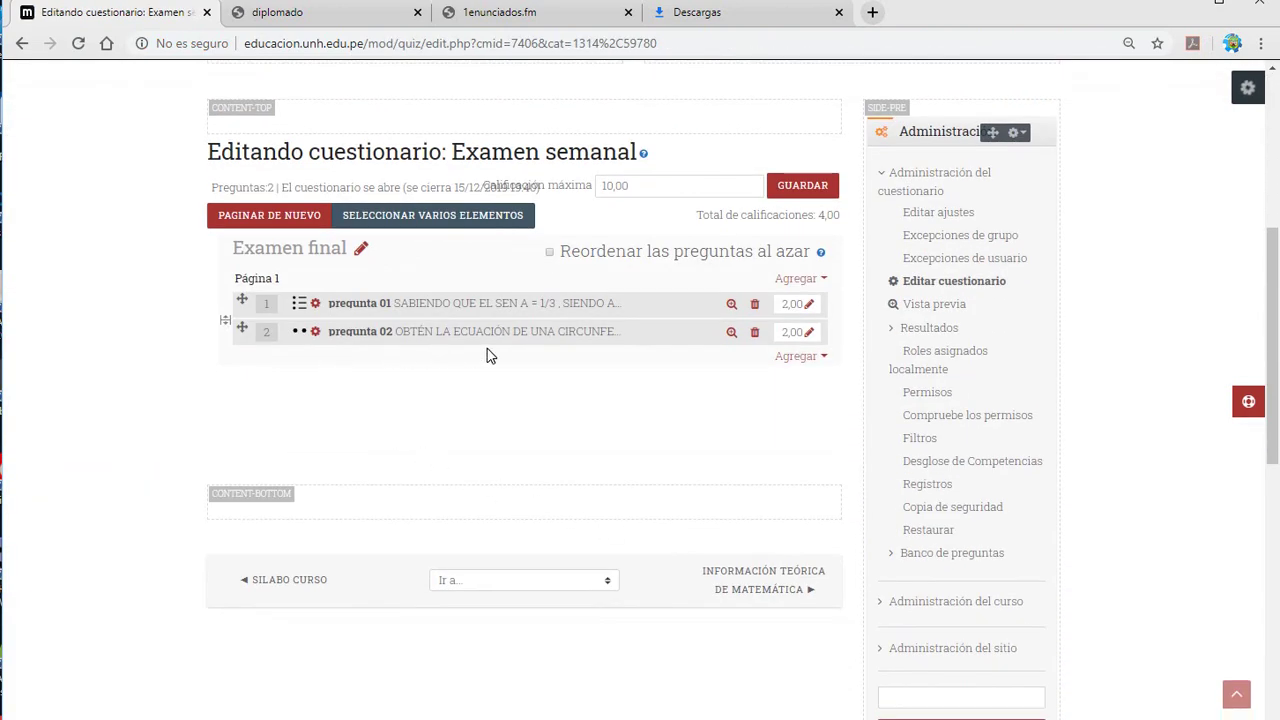
{"action": "left_click", "coordinate": [730, 305]}
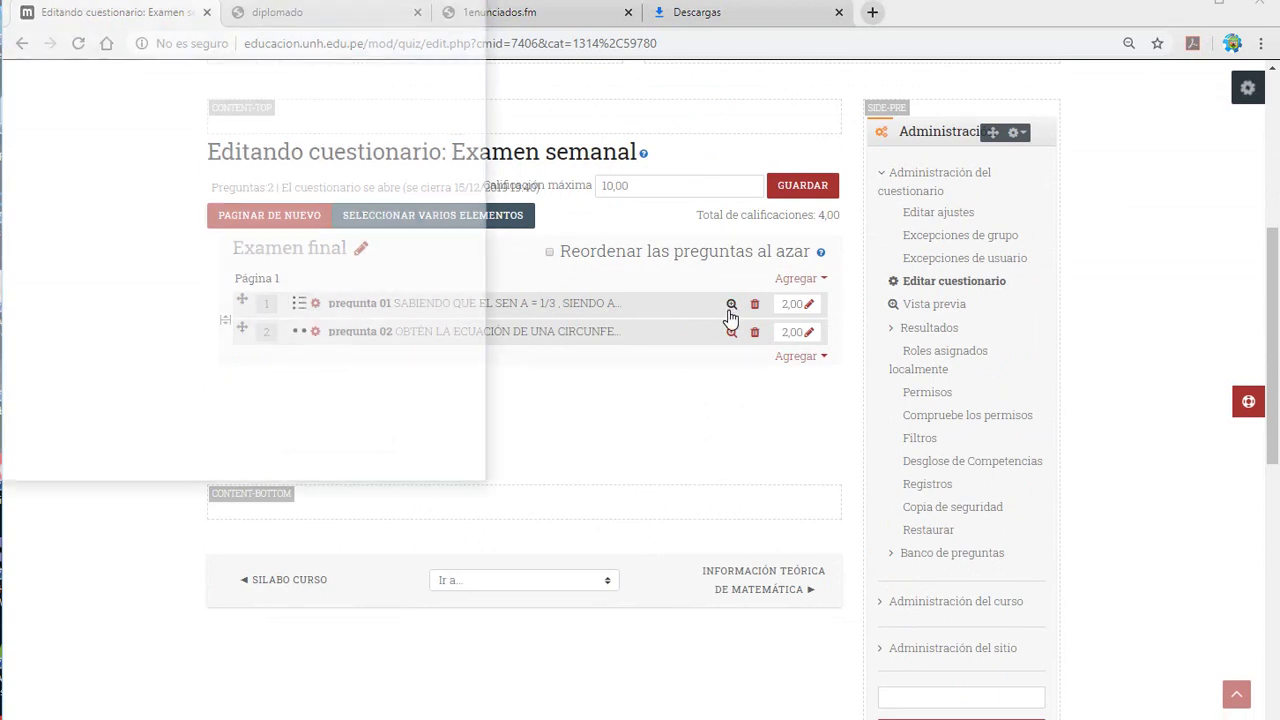
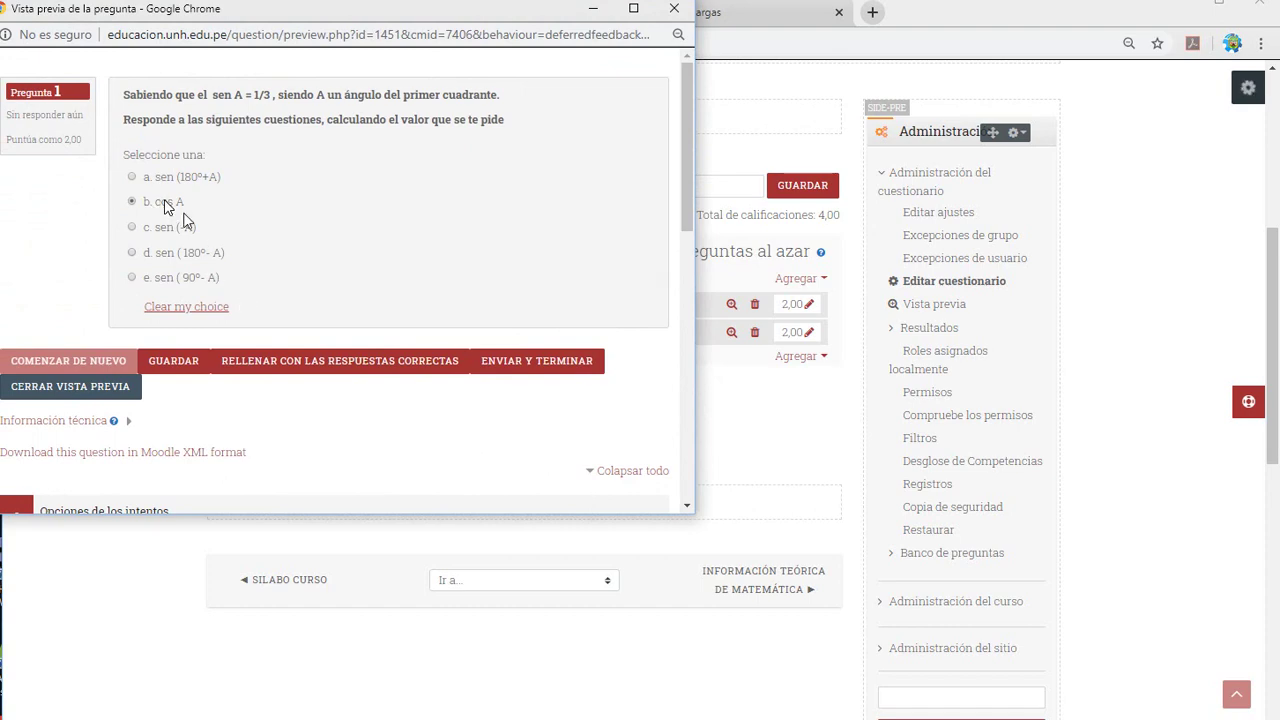
{"action": "scroll", "coordinate": [400, 400], "scroll_direction": "down", "scroll_amount": 4}
{"action": "scroll", "coordinate": [396, 400], "scroll_direction": "up", "scroll_amount": 4}
{"action": "left_click", "coordinate": [674, 9]}
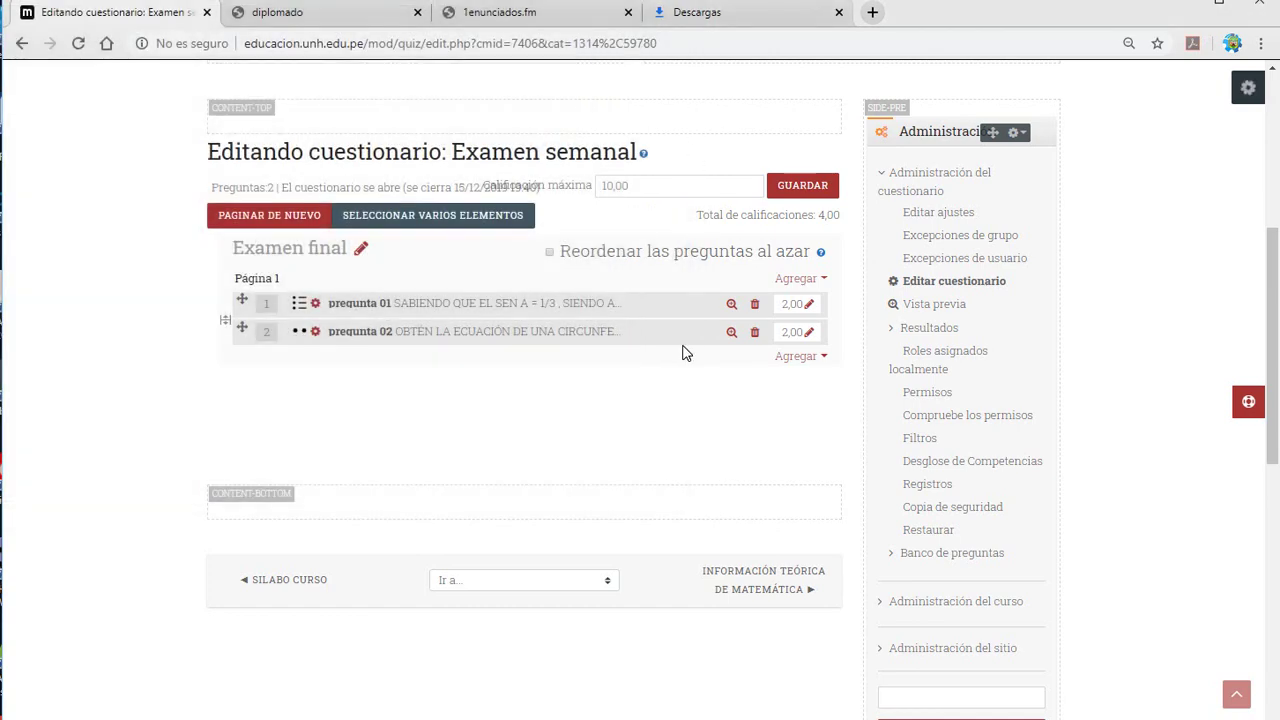
Preview pregunta 02, answer it with Falso, submit and finish the attempt, and close the preview.
{"action": "left_click", "coordinate": [731, 332]}
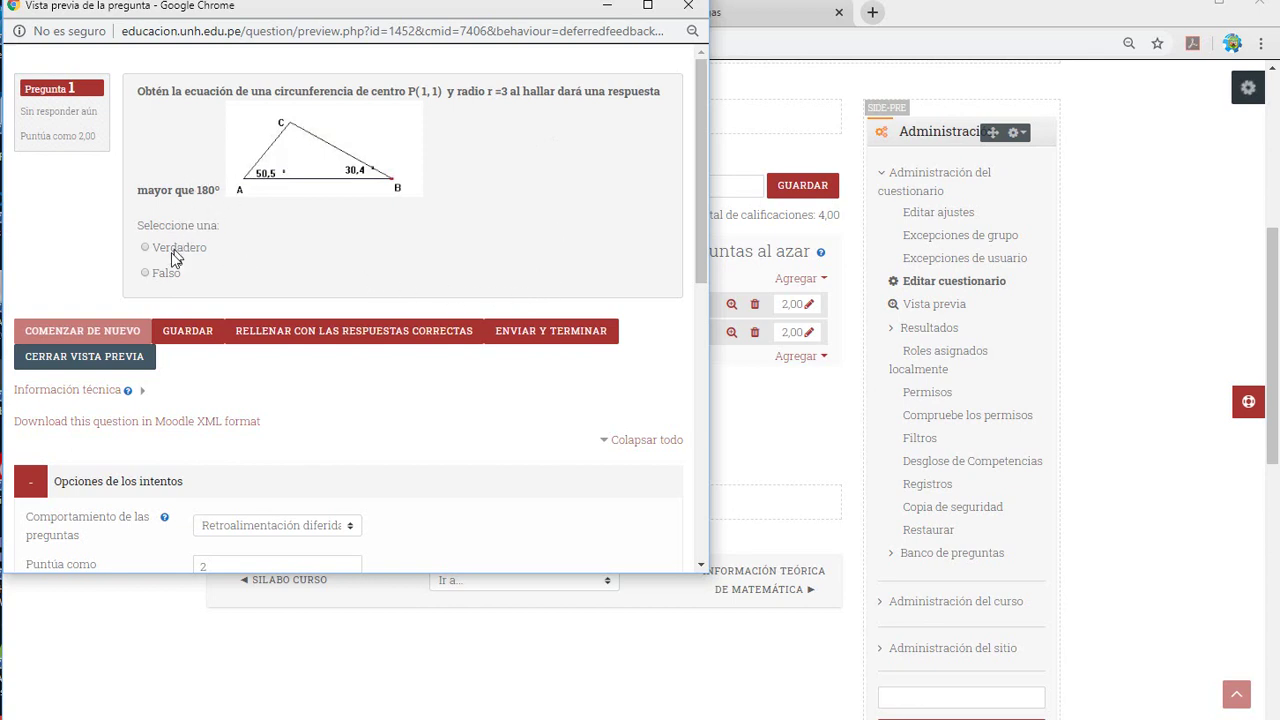
{"action": "left_click", "coordinate": [145, 275]}
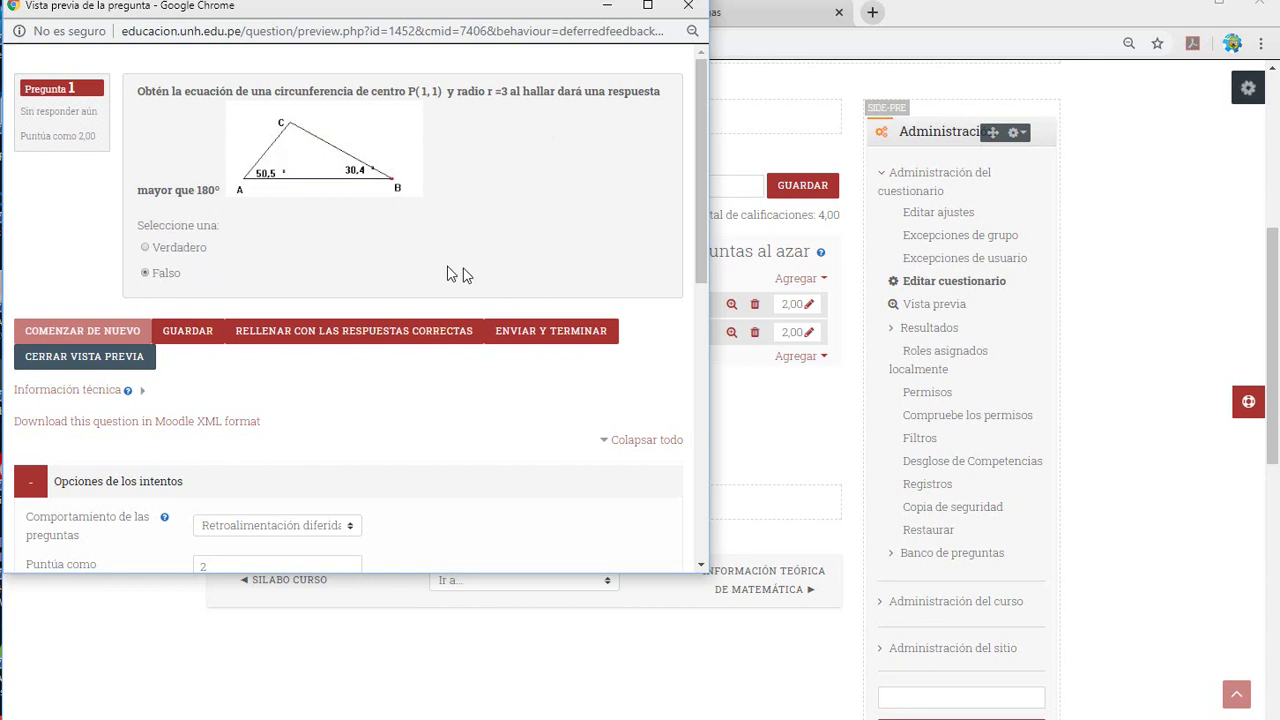
{"action": "left_click", "coordinate": [533, 337]}
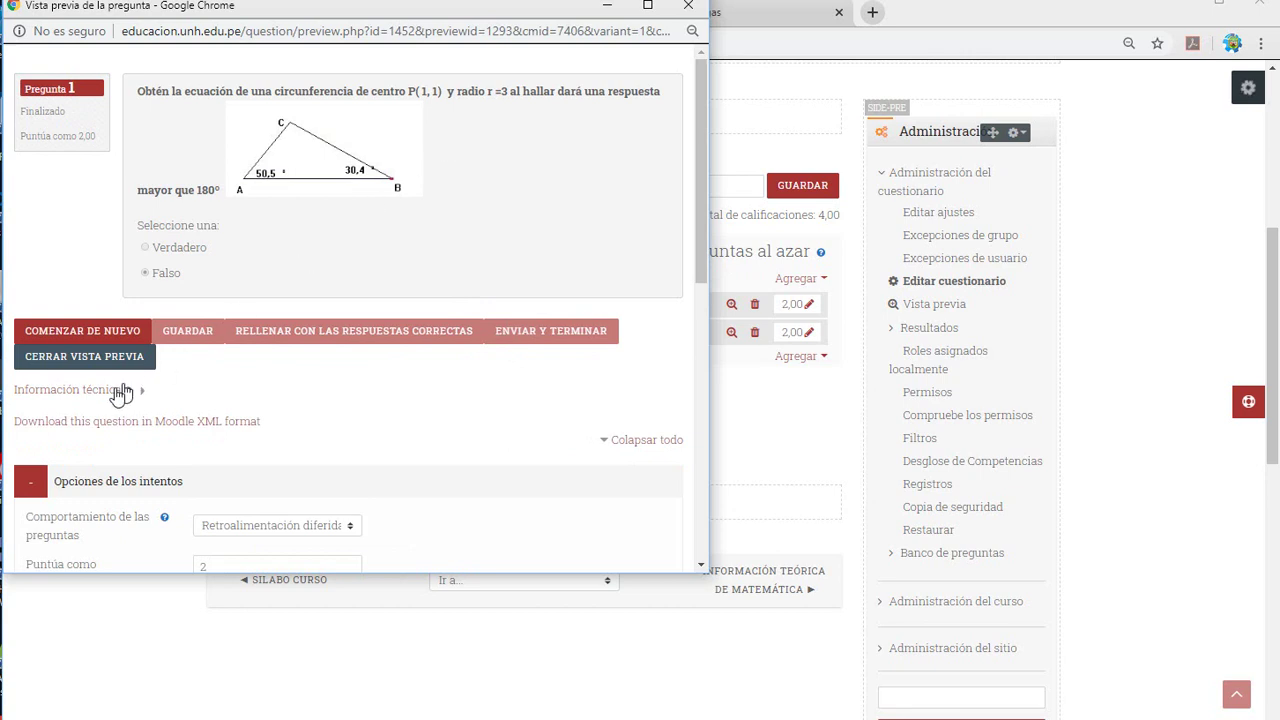
{"action": "left_click", "coordinate": [688, 8]}
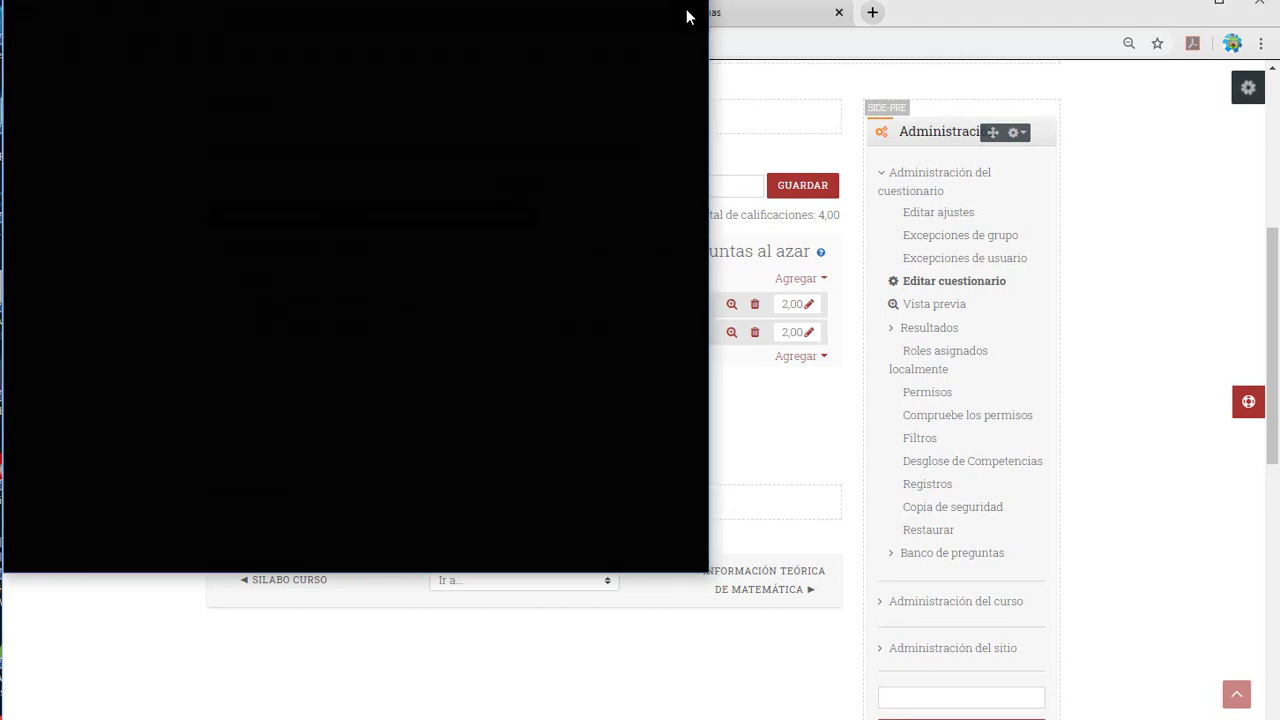
Start adding a new question after pregunta 02 and choose Numérica as its type.
{"action": "left_click", "coordinate": [818, 357]}
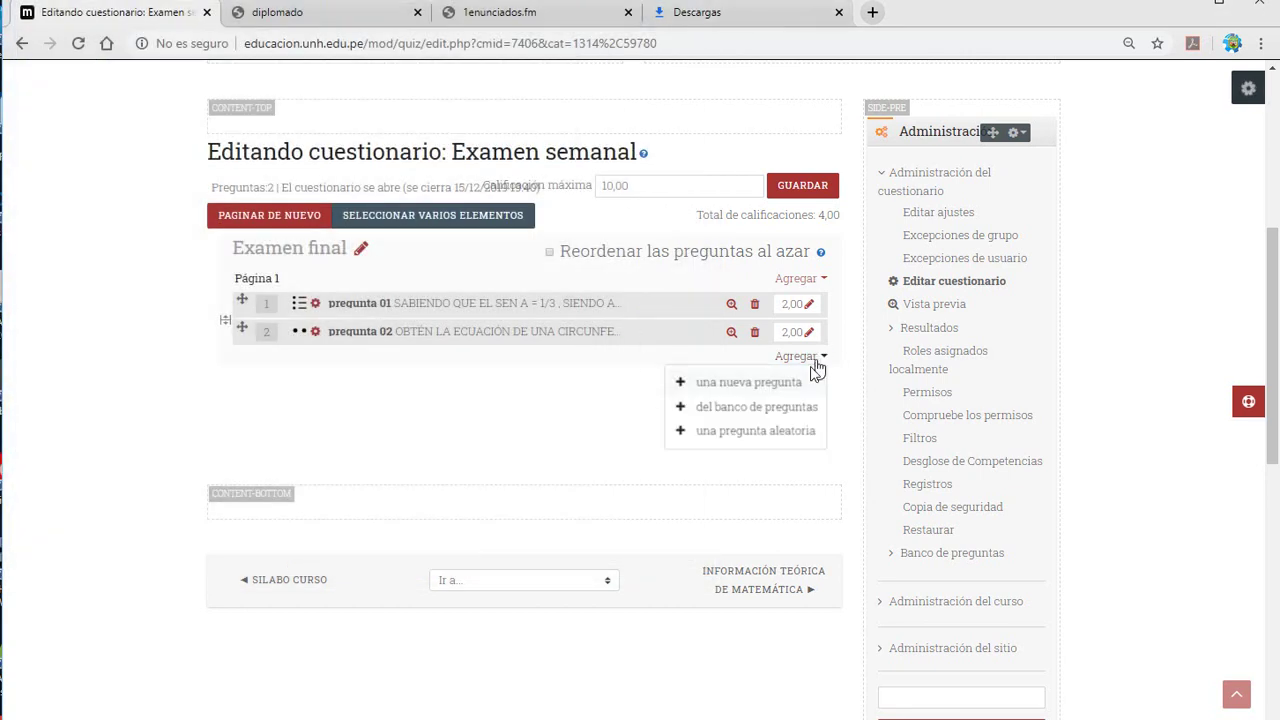
{"action": "left_click", "coordinate": [783, 391]}
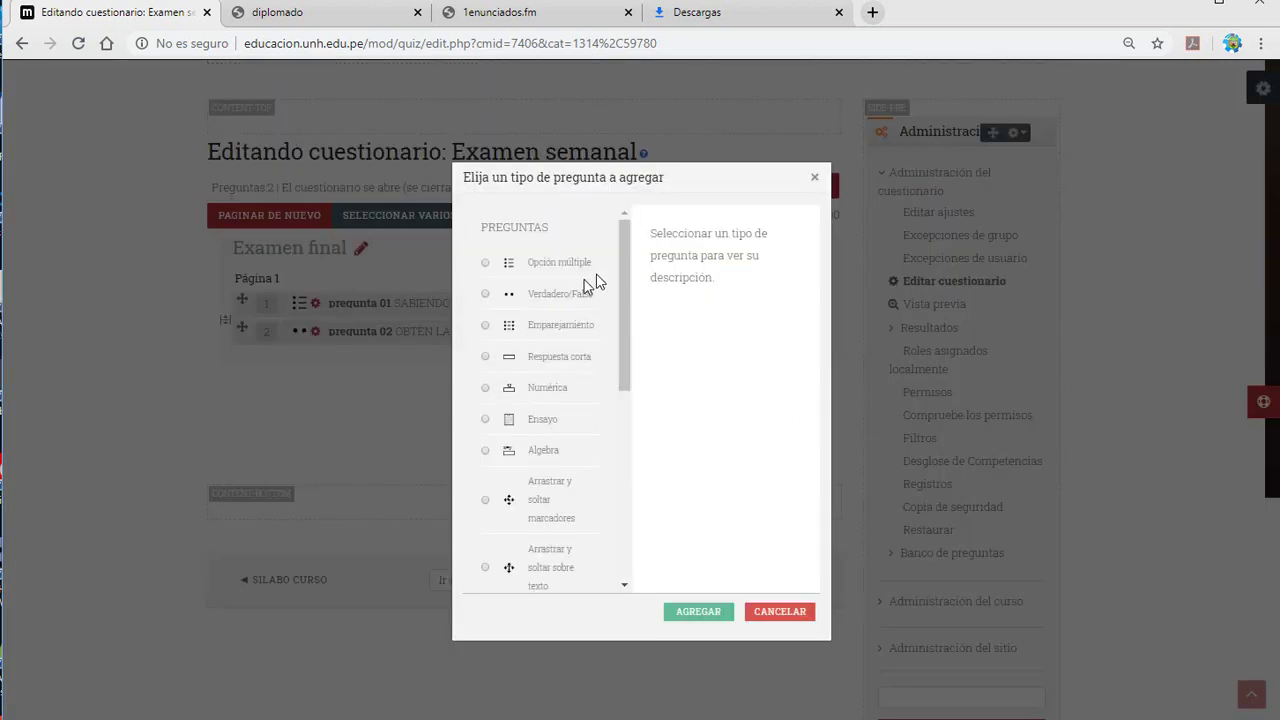
{"action": "left_click", "coordinate": [540, 391]}
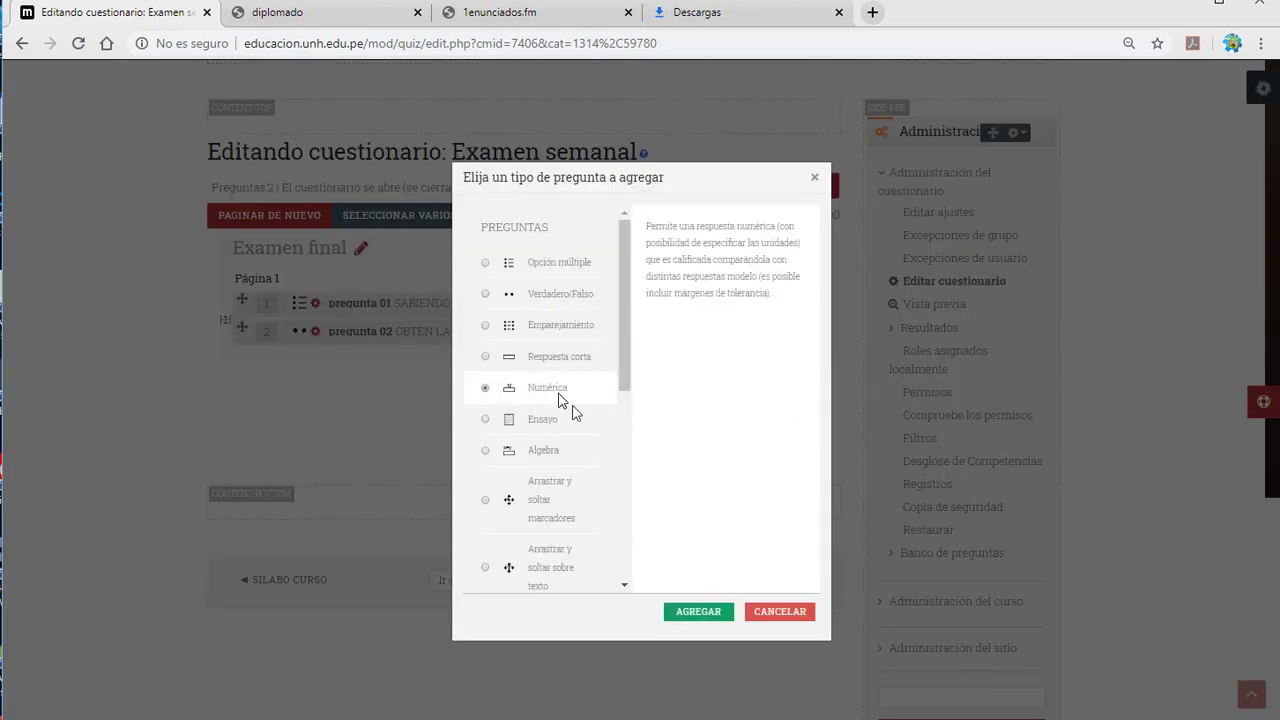
Add a numerical question to the quiz and name it "pregunta 03".
{"action": "left_click", "coordinate": [698, 613]}
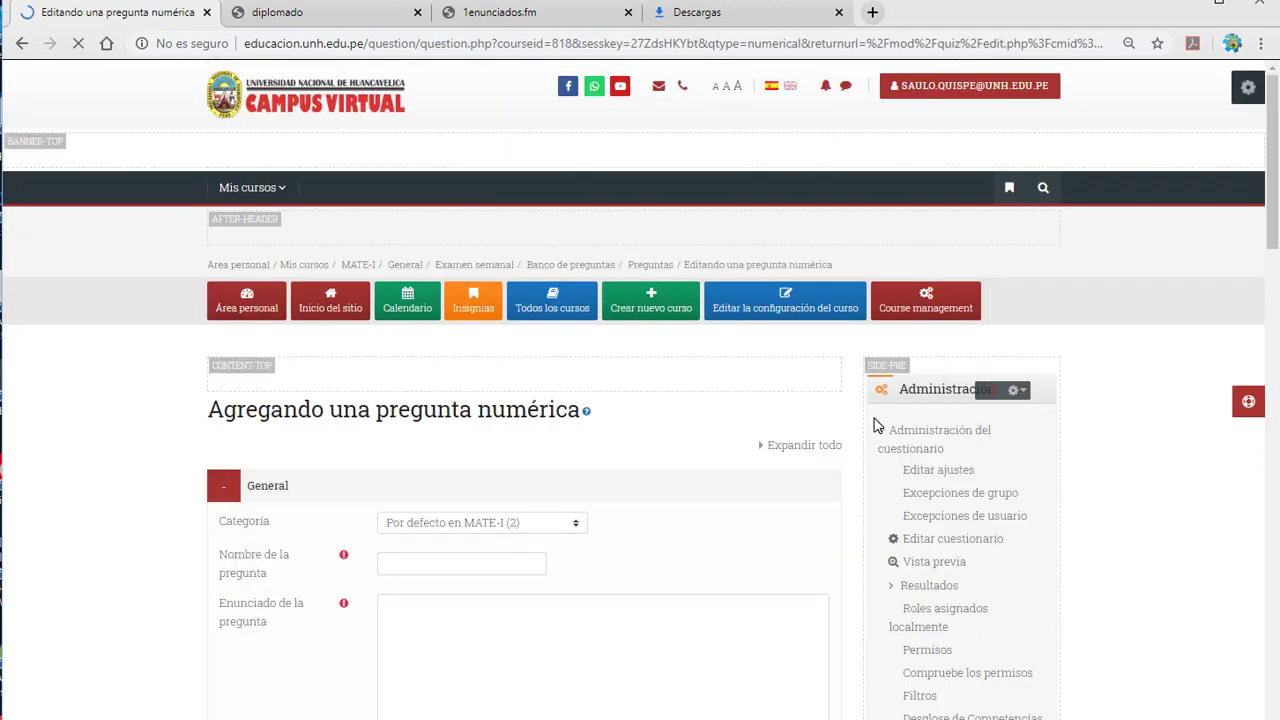
{"action": "scroll", "coordinate": [620, 600], "scroll_direction": "down", "scroll_amount": 3}
{"action": "left_click", "coordinate": [491, 299]}
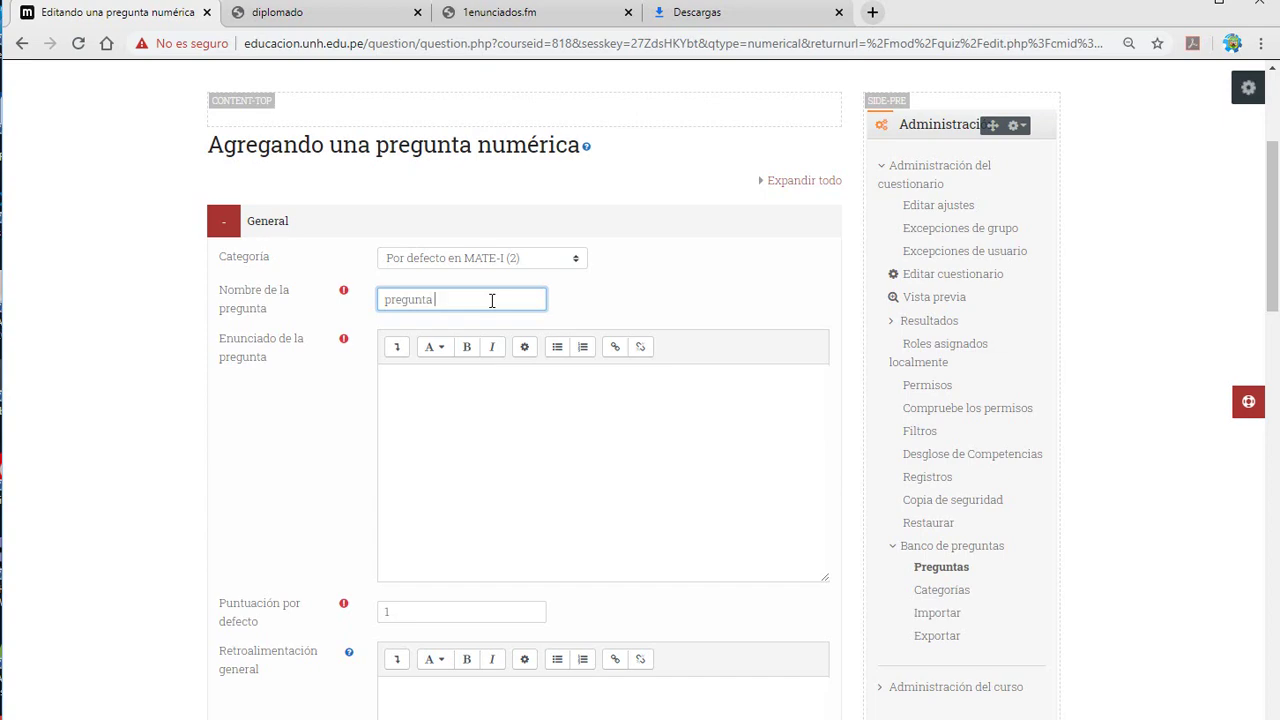
{"action": "left_click", "coordinate": [480, 404]}
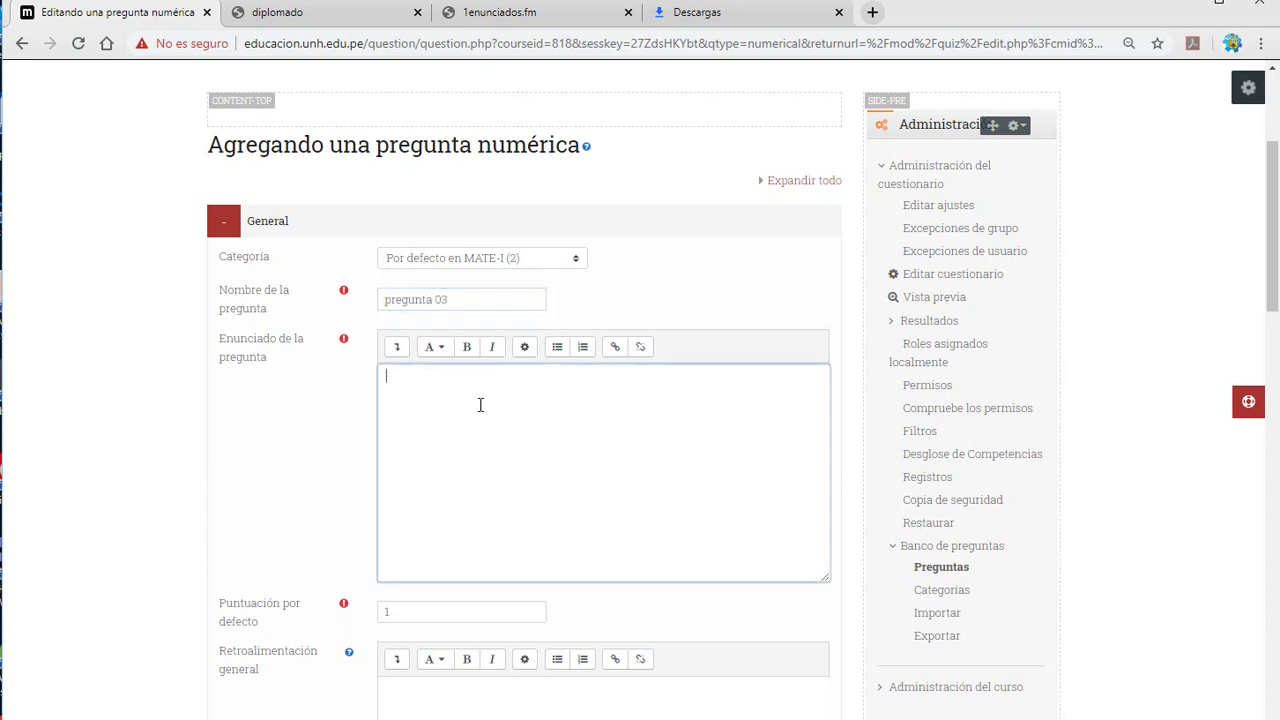
Consult the exercises around 32 and 33 in Word's matematicas.docx, and begin the question statement in the browser with "hallar el valor".
{"action": "key", "text": "alt+Tab"}
{"action": "scroll", "coordinate": [674, 460], "scroll_direction": "down", "scroll_amount": 5}
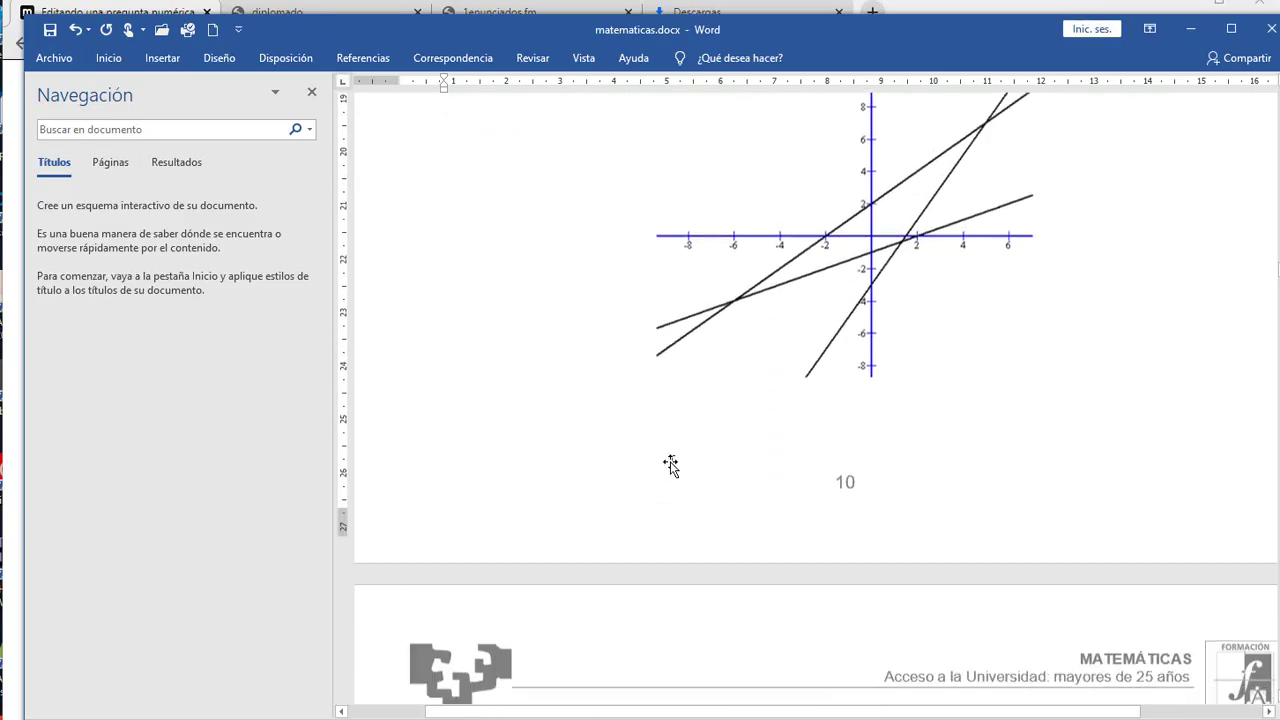
{"action": "scroll", "coordinate": [670, 465], "scroll_direction": "up", "scroll_amount": 1}
{"action": "scroll", "coordinate": [670, 465], "scroll_direction": "up", "scroll_amount": 2}
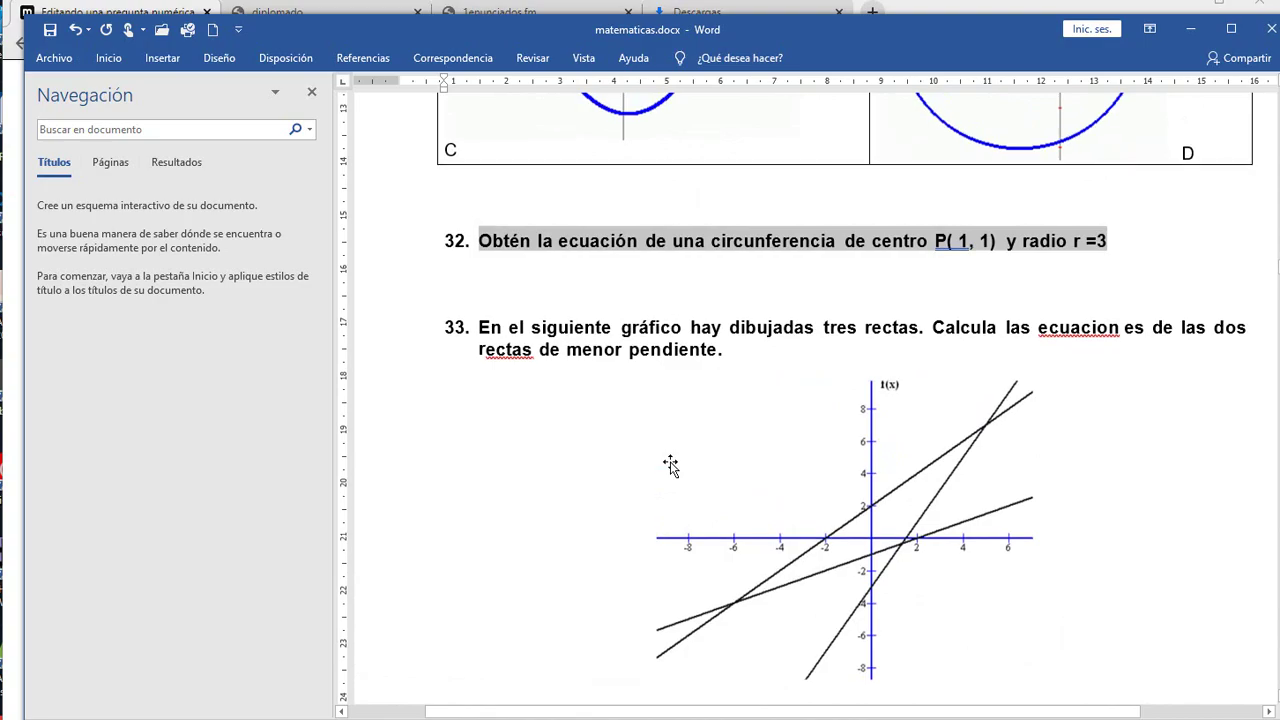
{"action": "scroll", "coordinate": [672, 464], "scroll_direction": "down", "scroll_amount": 2}
{"action": "key", "text": "alt+Tab"}
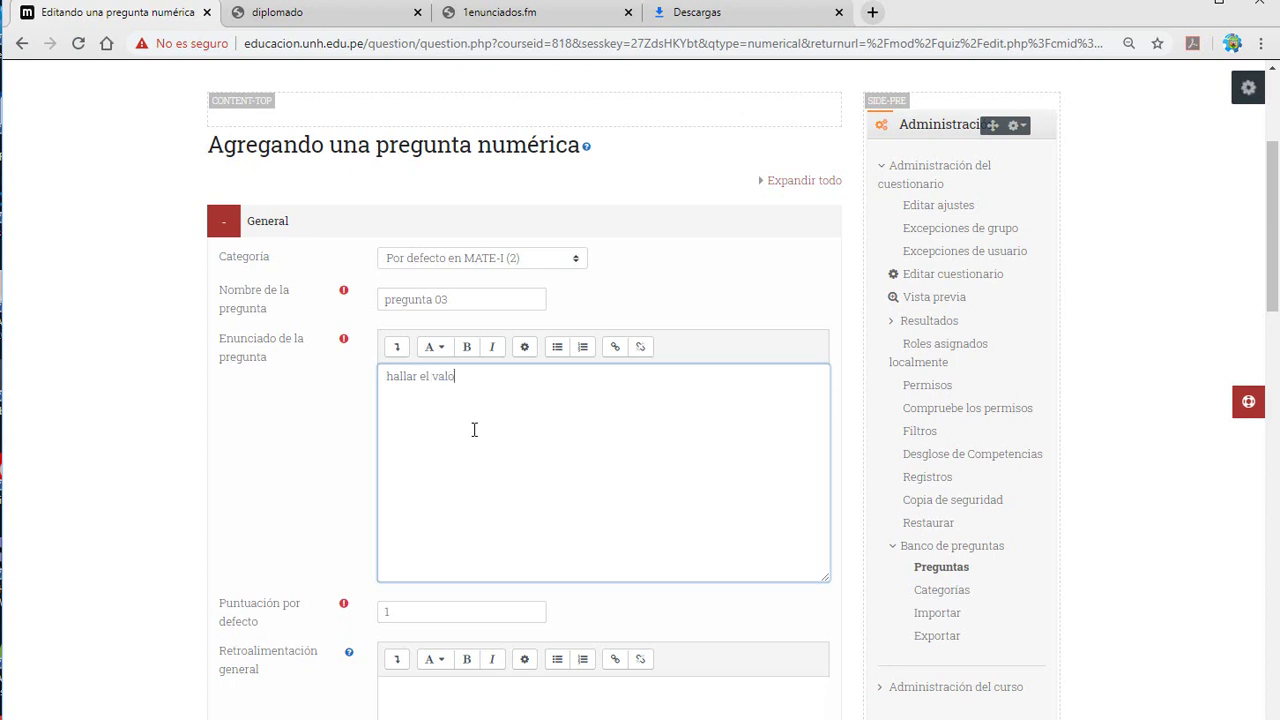
Start inserting an image into the question statement and open the repository file picker.
{"action": "left_click", "coordinate": [392, 346]}
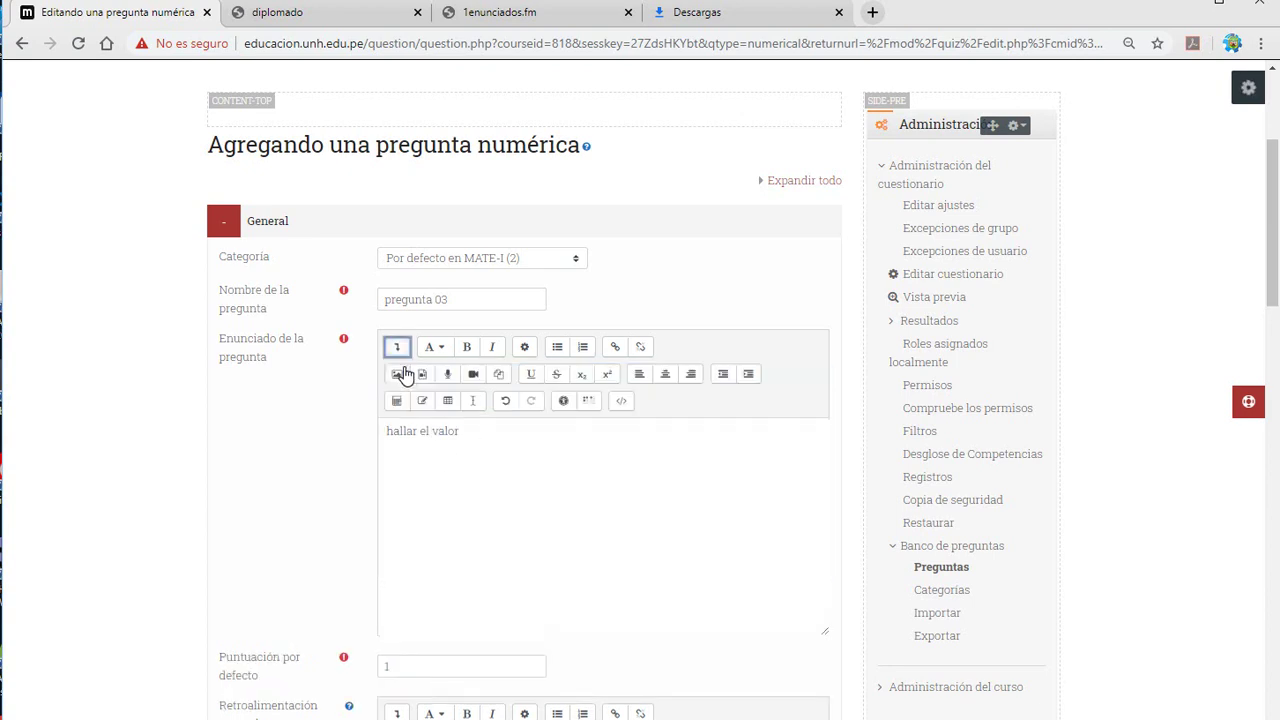
{"action": "left_click", "coordinate": [400, 371]}
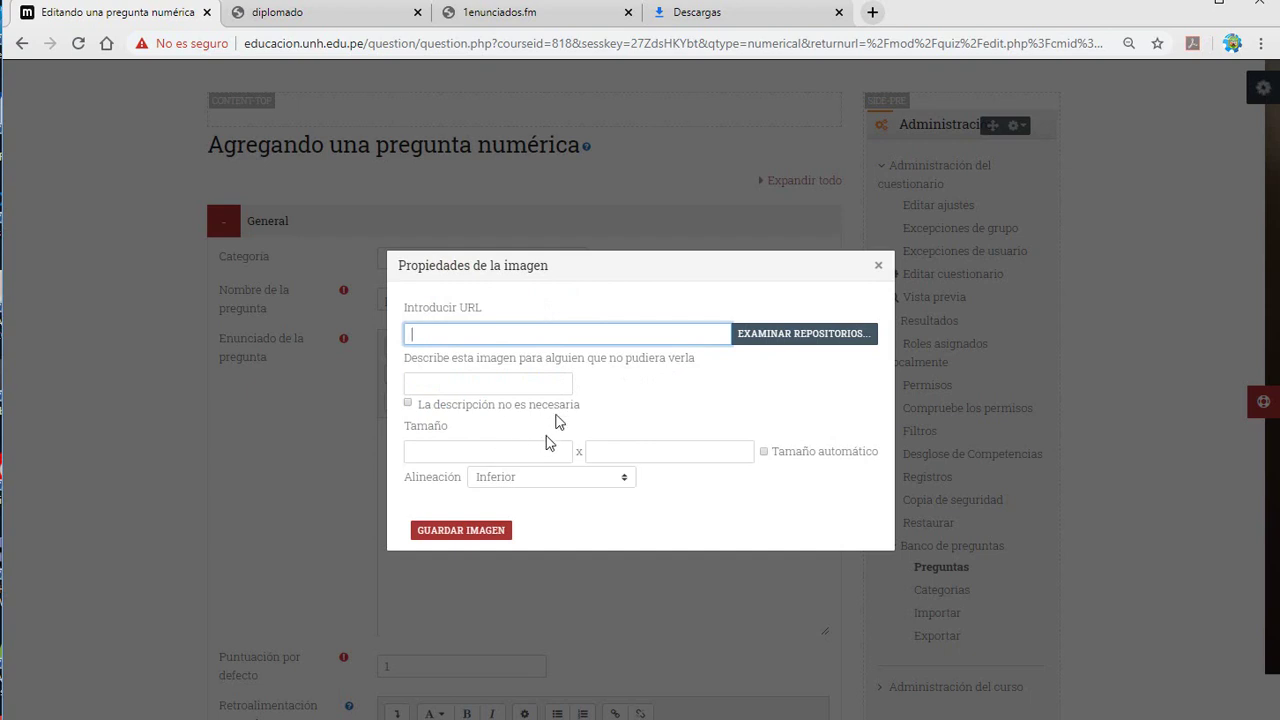
{"action": "left_click", "coordinate": [826, 337]}
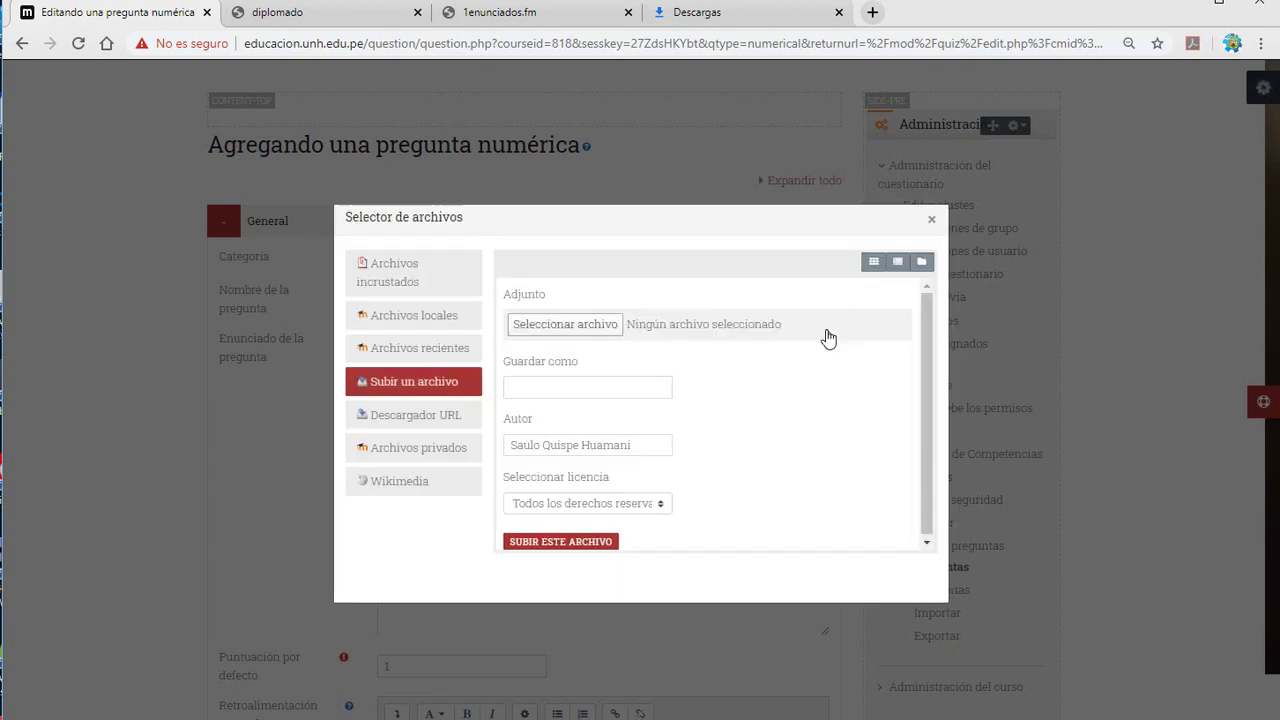
Look through the embedded, local and recent files in the file picker and return to the file upload option.
{"action": "left_click", "coordinate": [425, 290]}
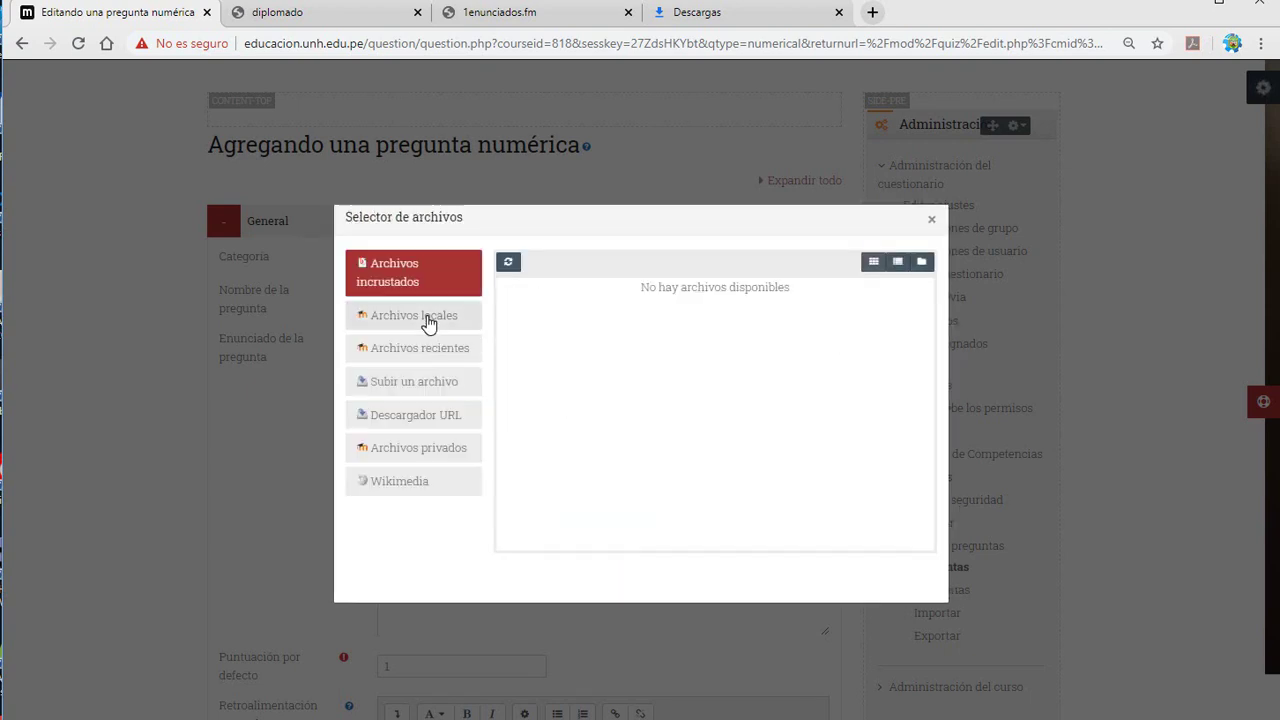
{"action": "left_click", "coordinate": [428, 316]}
{"action": "left_click", "coordinate": [438, 347]}
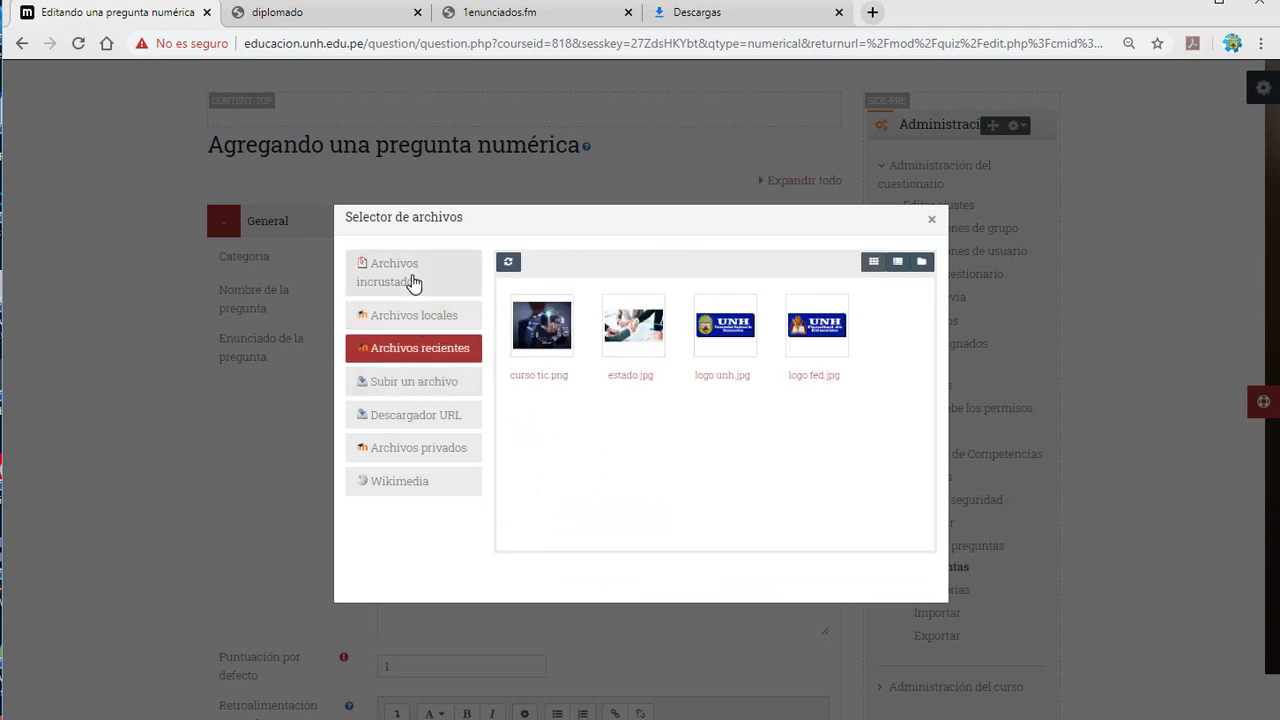
{"action": "left_click", "coordinate": [414, 283]}
{"action": "left_click", "coordinate": [423, 394]}
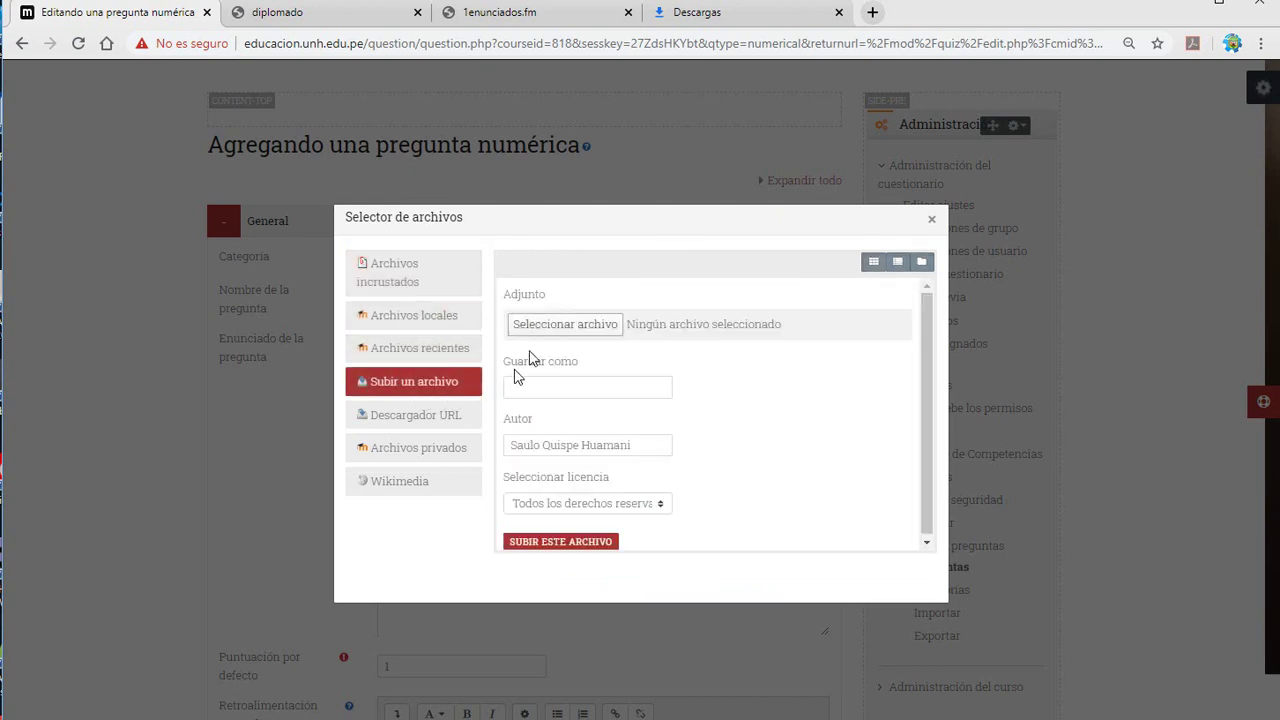
Upload triangulo.jpg from the Imágenes folder, saving it as "tra".
{"action": "left_click", "coordinate": [565, 326]}
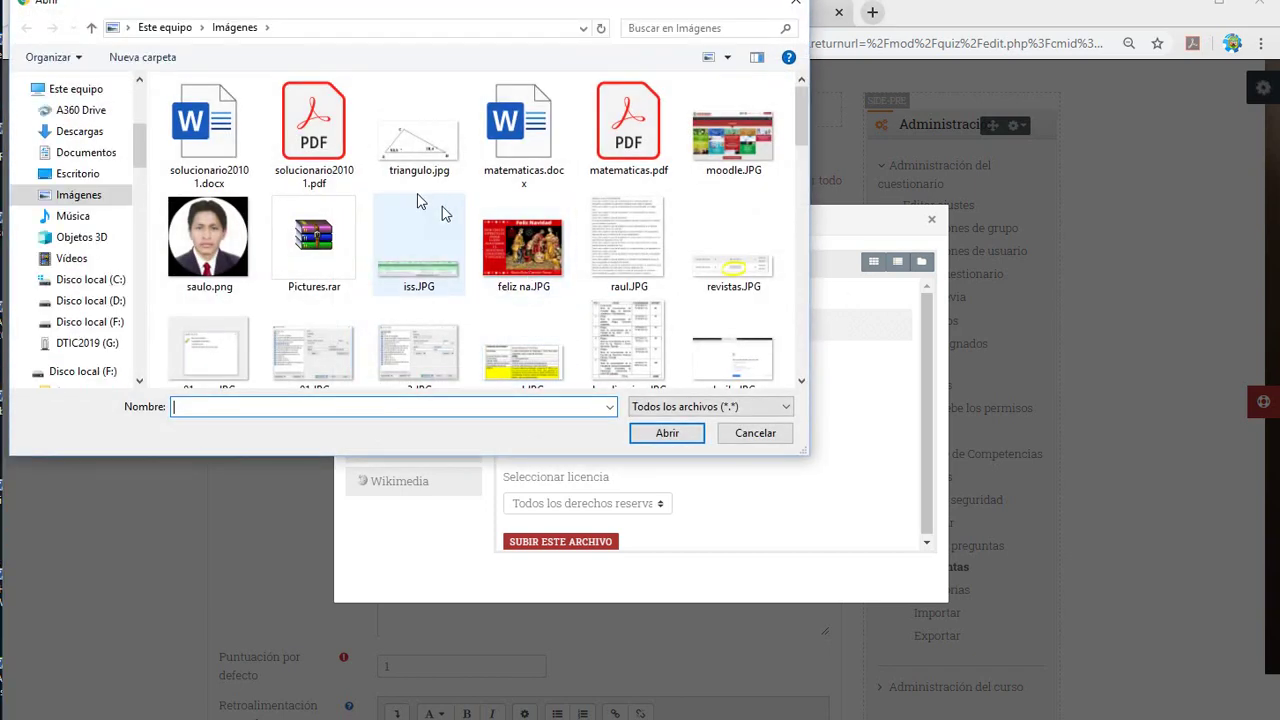
{"action": "left_click", "coordinate": [419, 130]}
{"action": "left_click", "coordinate": [664, 434]}
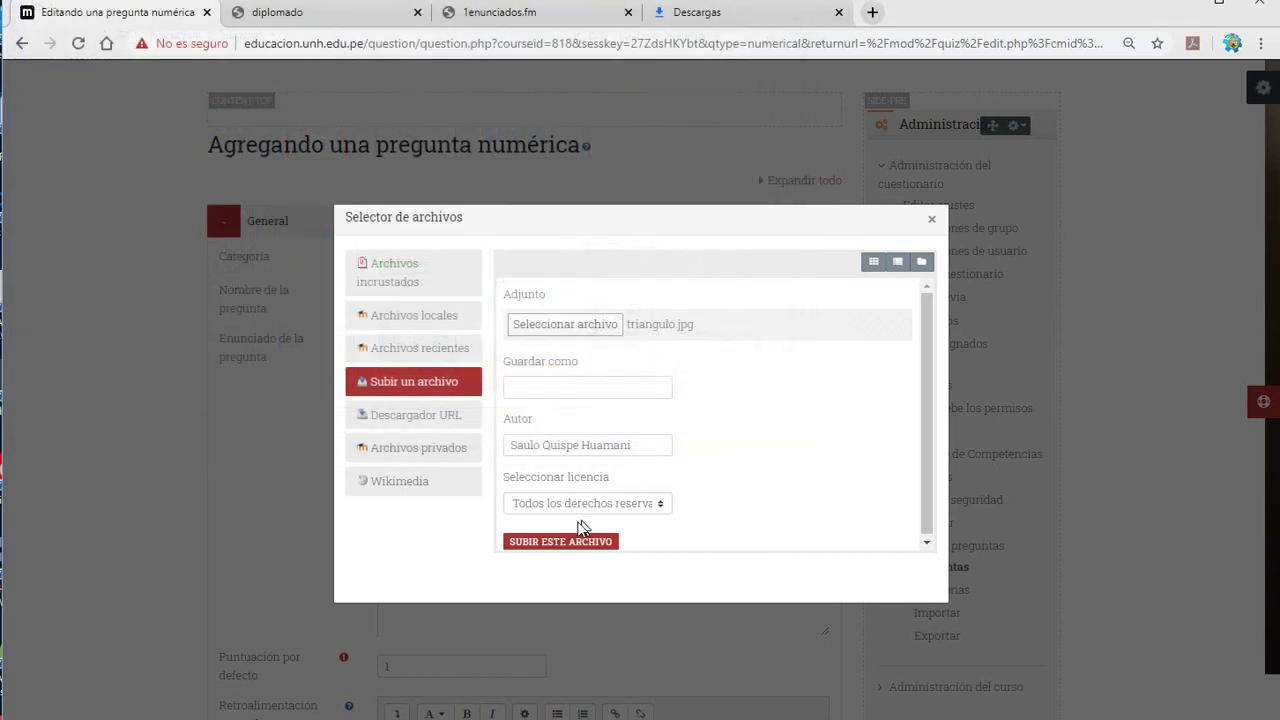
{"action": "left_click", "coordinate": [561, 388]}
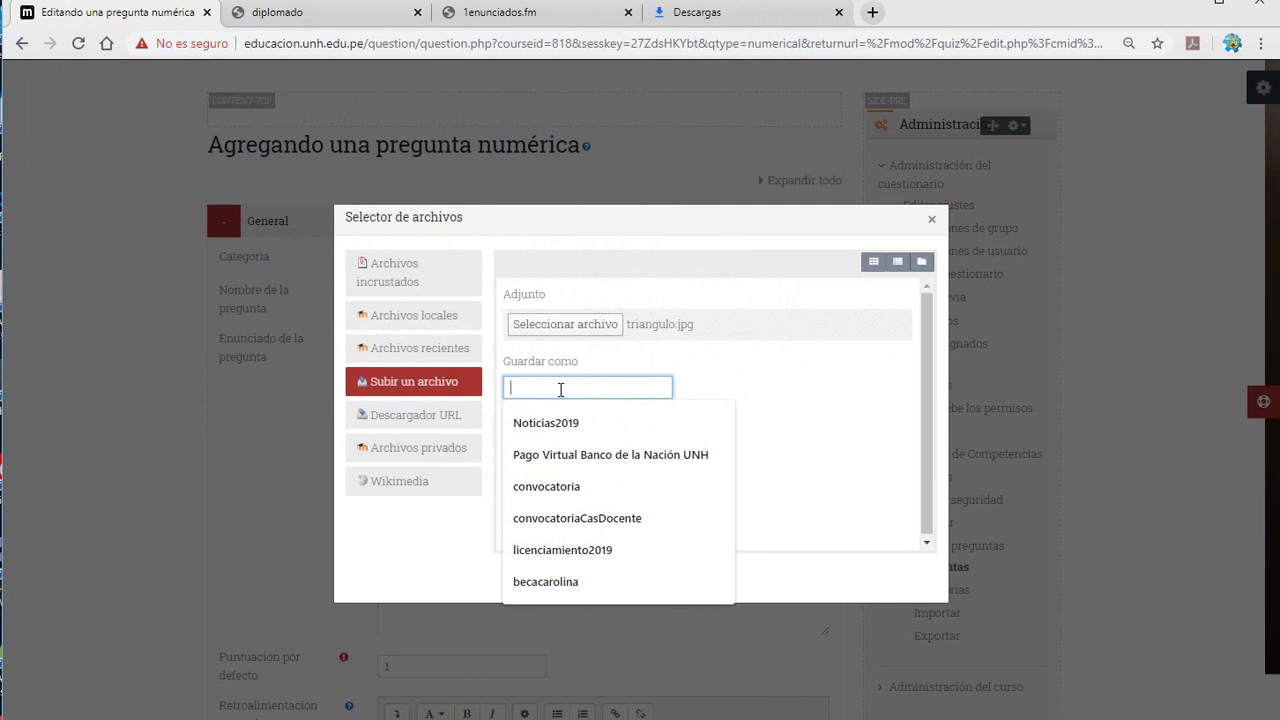
{"action": "type", "text": "tri"}
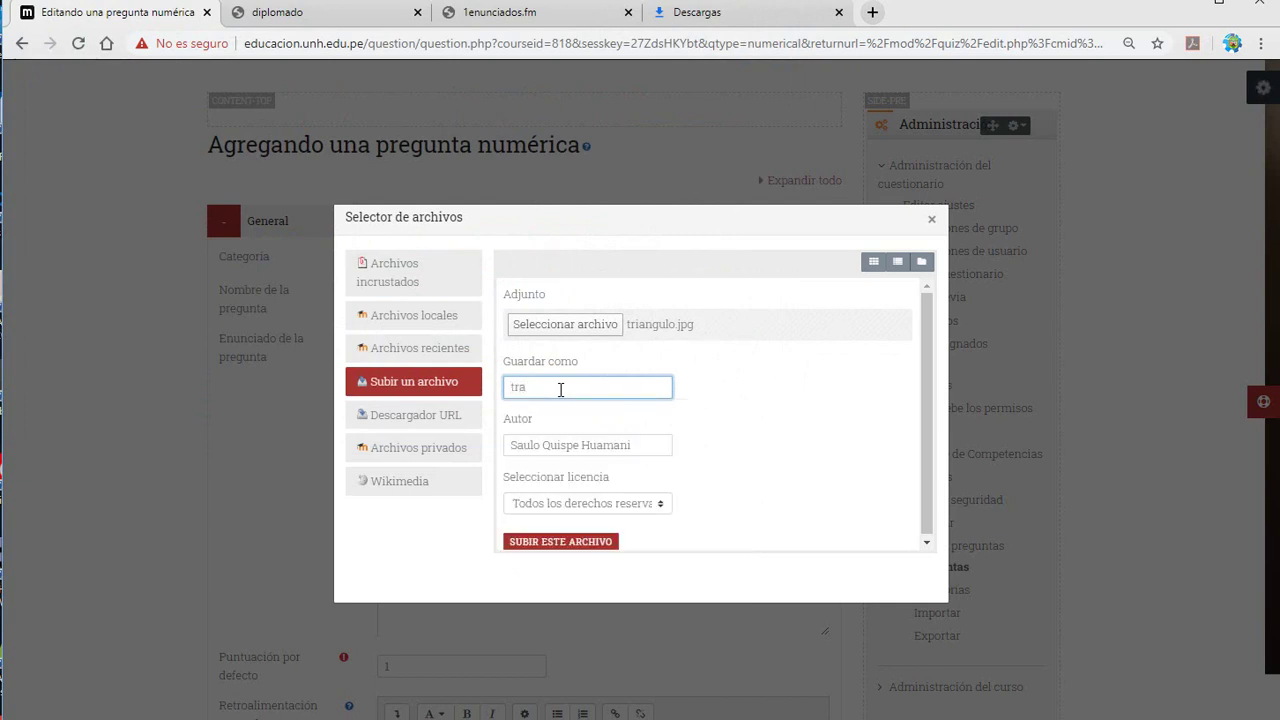
{"action": "left_click", "coordinate": [576, 542]}
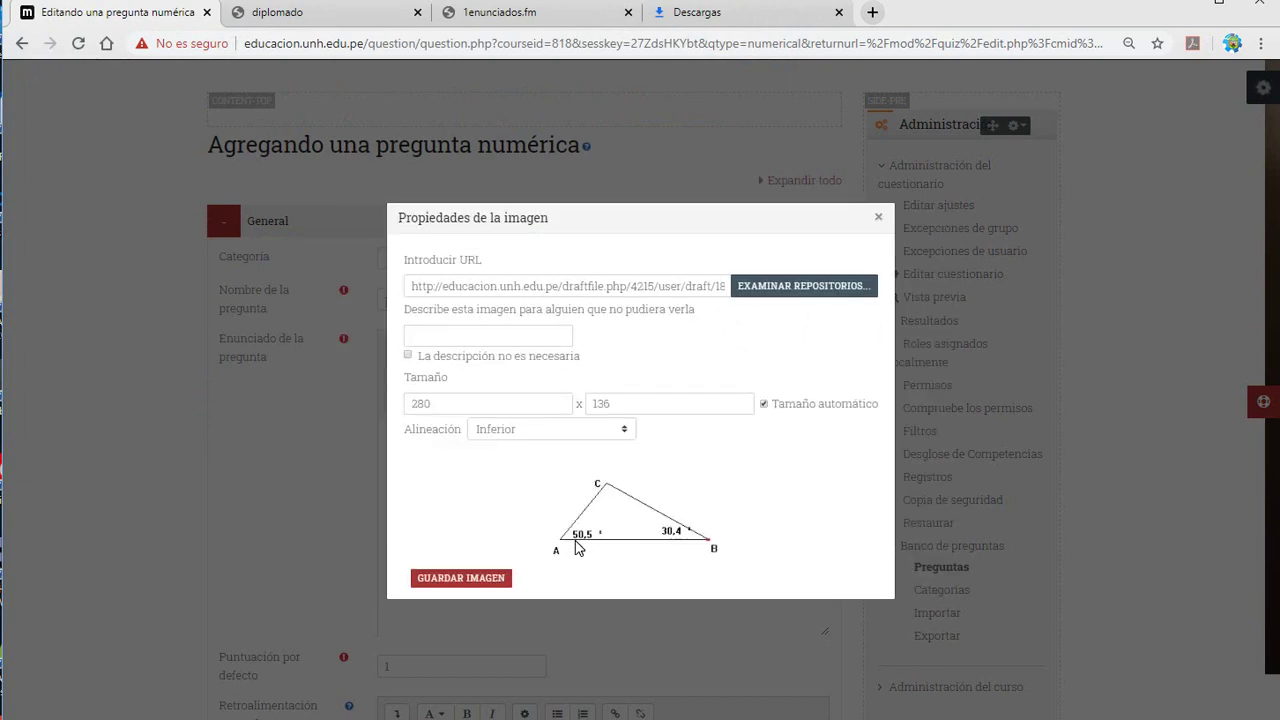
Describe the triangle image as "triangulo e" and insert it into the question statement.
{"action": "left_click", "coordinate": [458, 575]}
{"action": "left_click", "coordinate": [483, 354]}
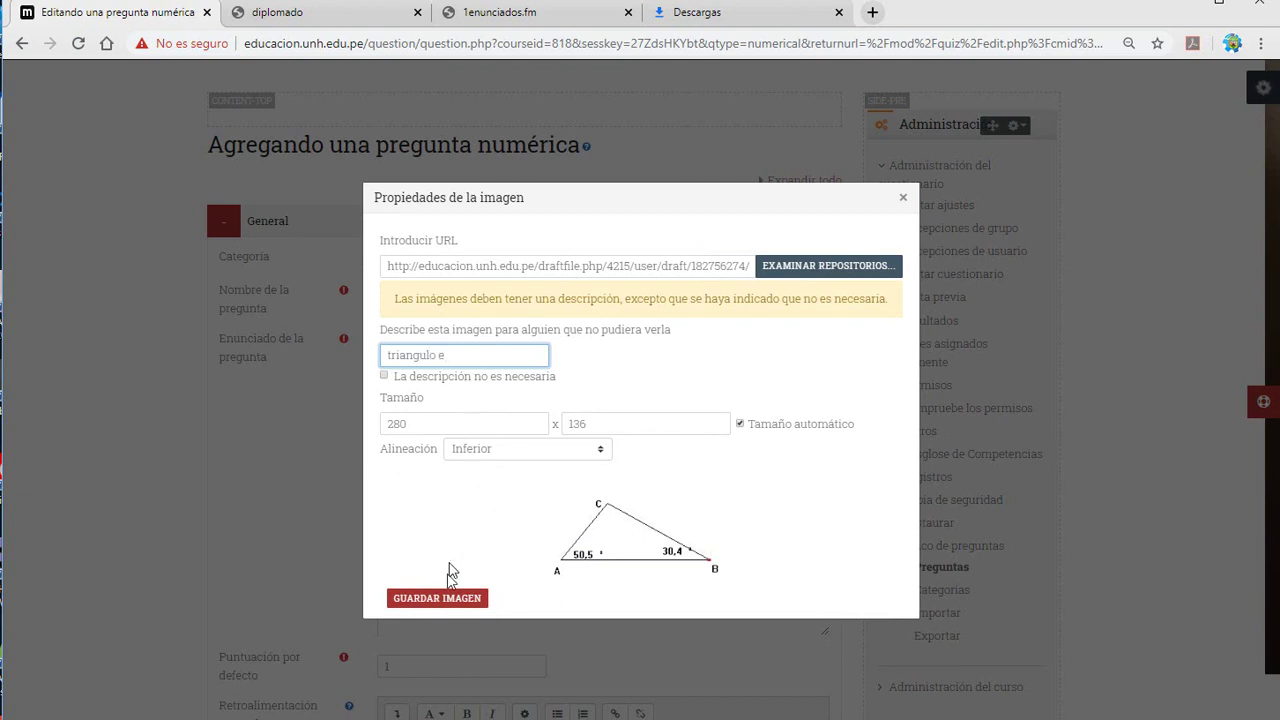
{"action": "left_click", "coordinate": [440, 598]}
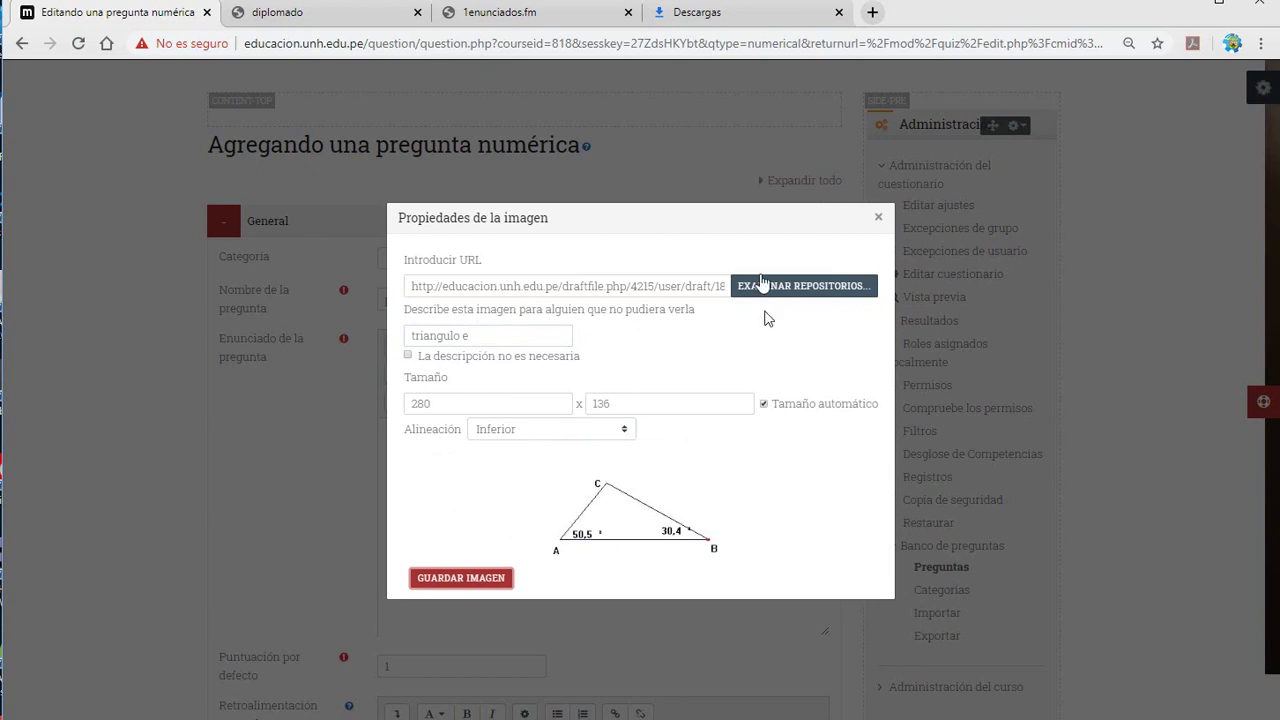
{"action": "left_click", "coordinate": [461, 578]}
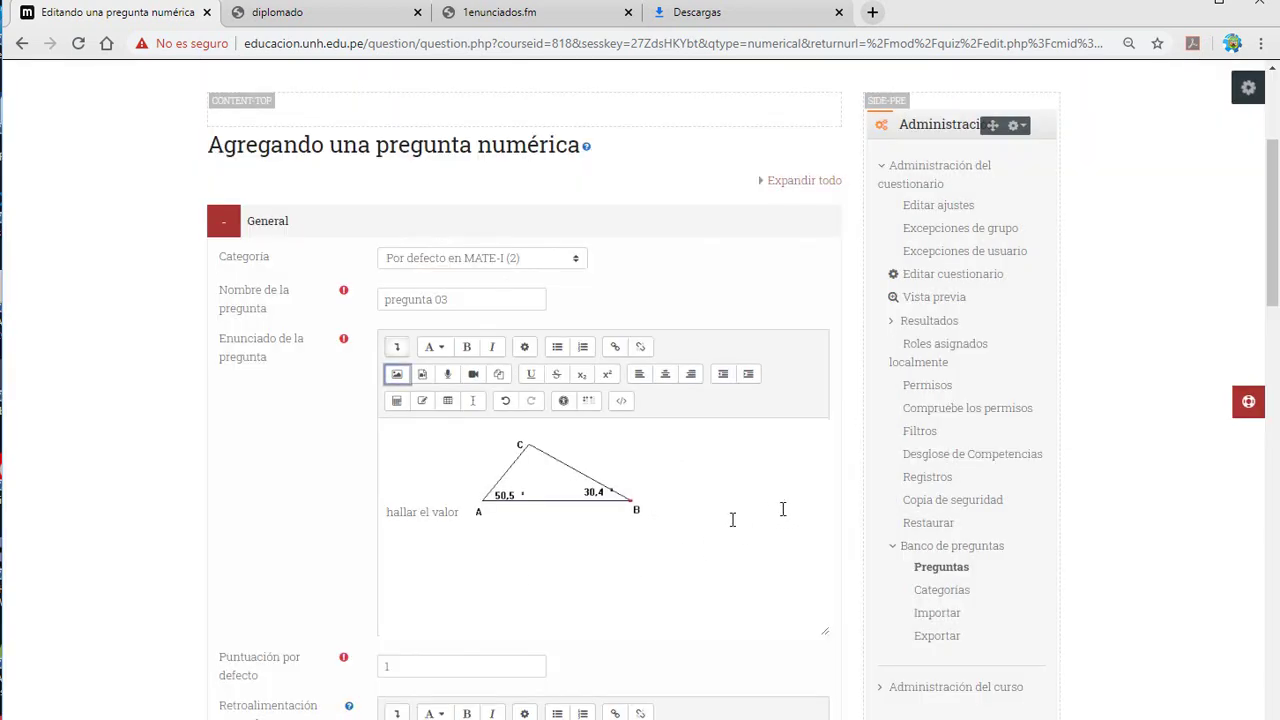
Extend the question statement before the triangle image to read "hallar el valor e ingresar la respuesta".
{"action": "scroll", "coordinate": [700, 530], "scroll_direction": "down", "scroll_amount": 3}
{"action": "scroll", "coordinate": [678, 541], "scroll_direction": "up", "scroll_amount": 1}
{"action": "scroll", "coordinate": [678, 541], "scroll_direction": "up", "scroll_amount": 1}
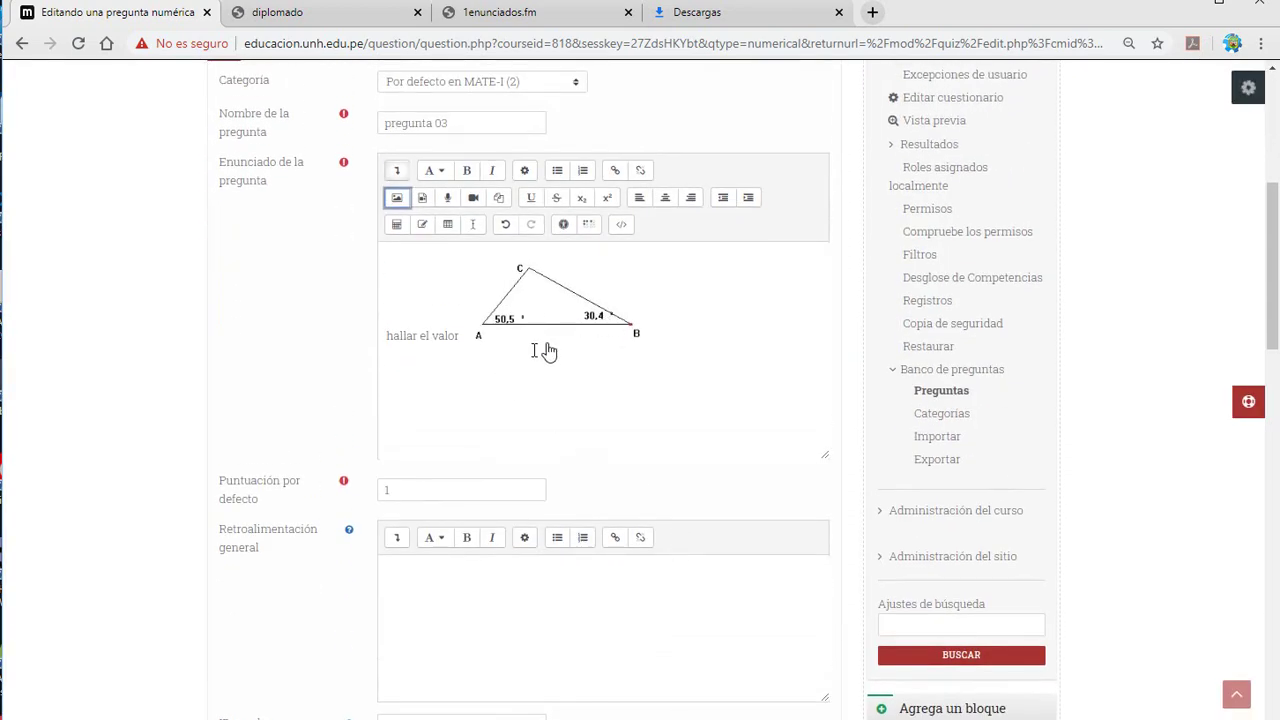
{"action": "left_click", "coordinate": [463, 335]}
{"action": "left_click", "coordinate": [463, 335]}
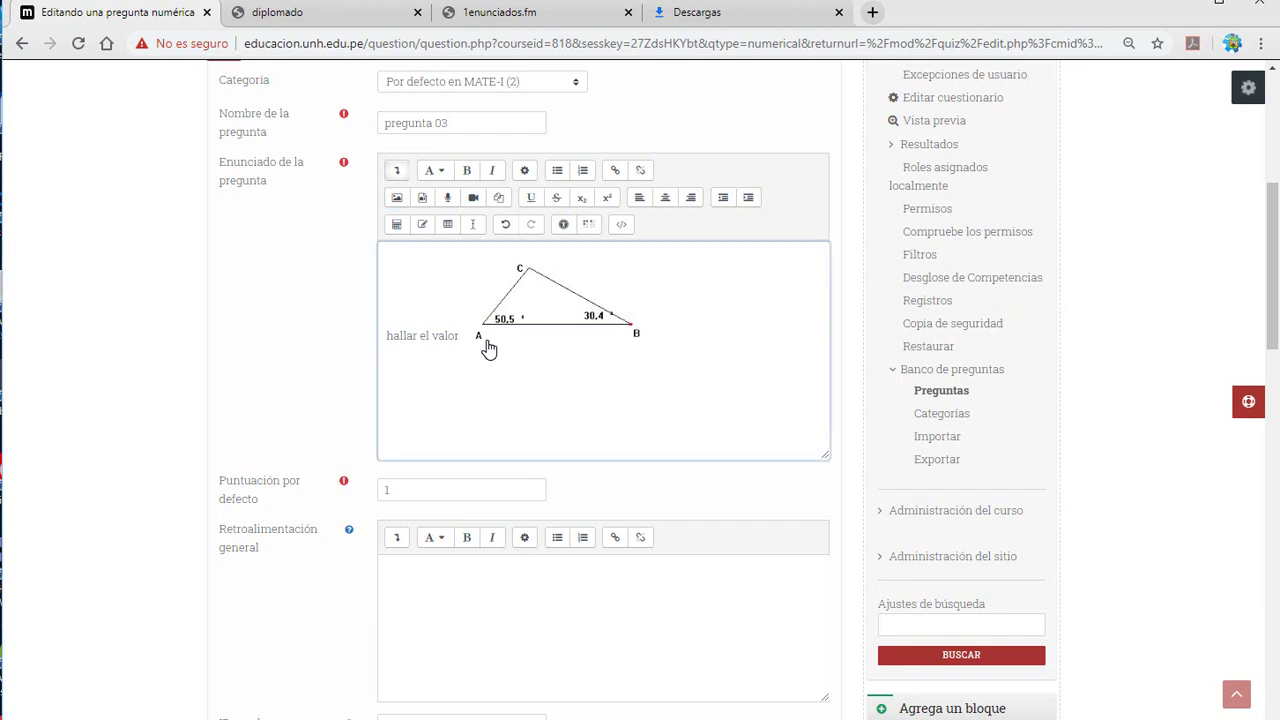
{"action": "type", "text": "e i"}
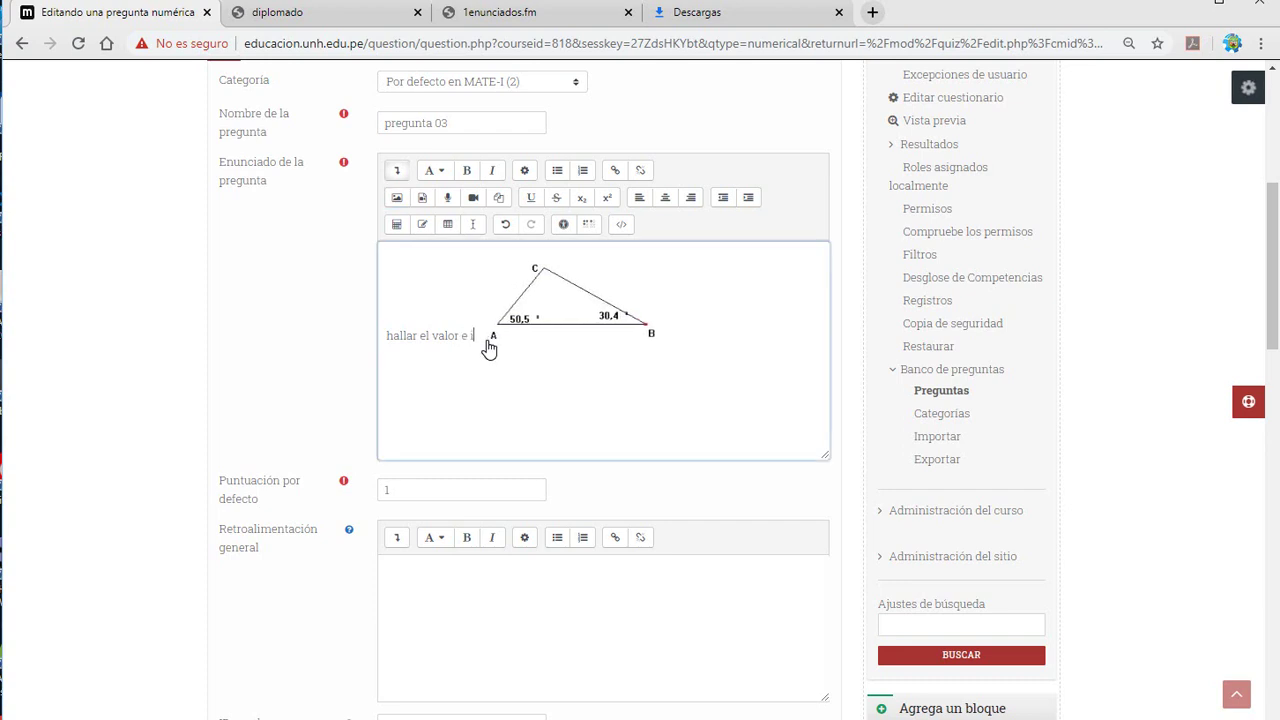
{"action": "type", "text": "ngresdar"}
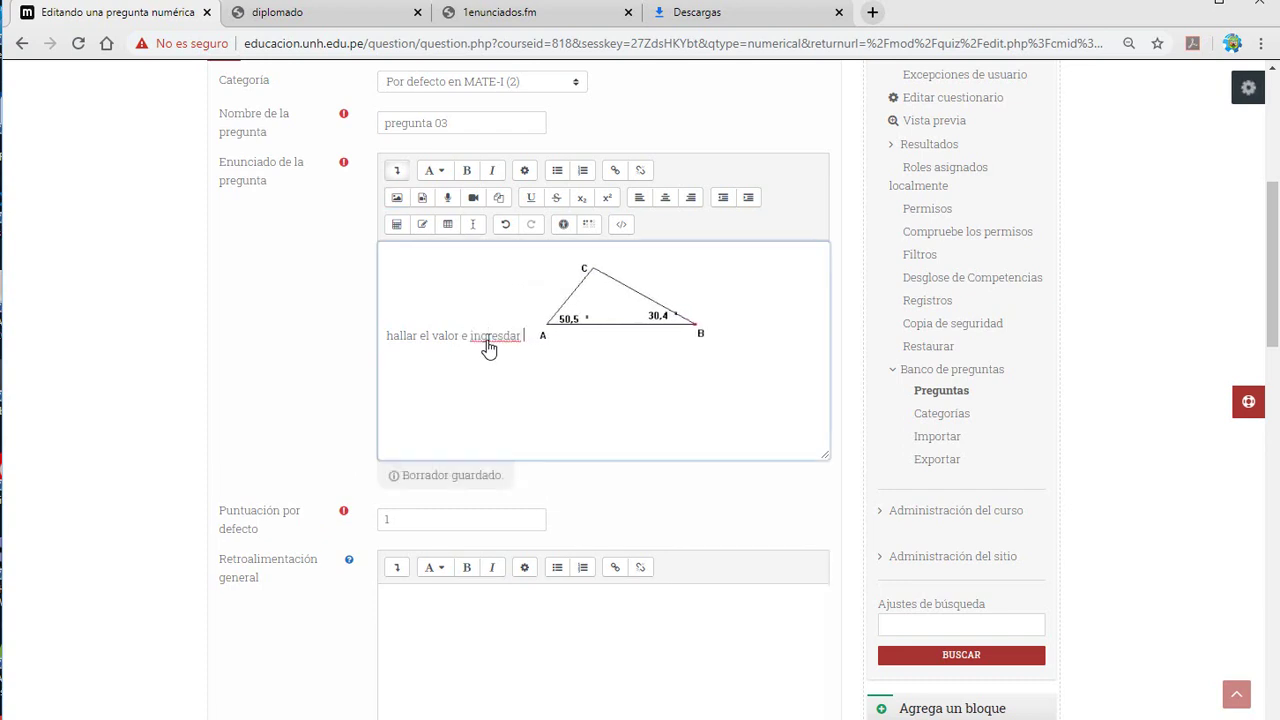
{"action": "key", "text": "BackSpace"}
{"action": "key", "text": "BackSpace"}
{"action": "key", "text": "BackSpace"}
{"action": "key", "text": "BackSpace"}
{"action": "type", "text": "ar la resp"}
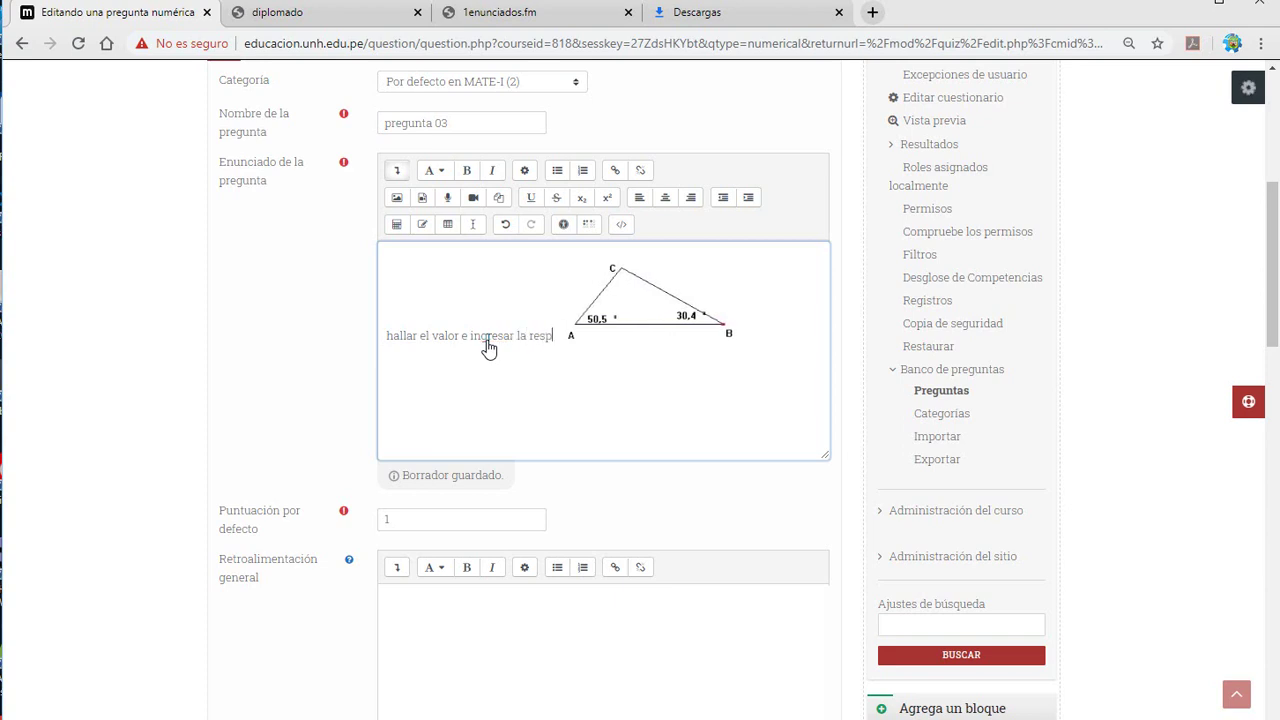
{"action": "type", "text": "uesta"}
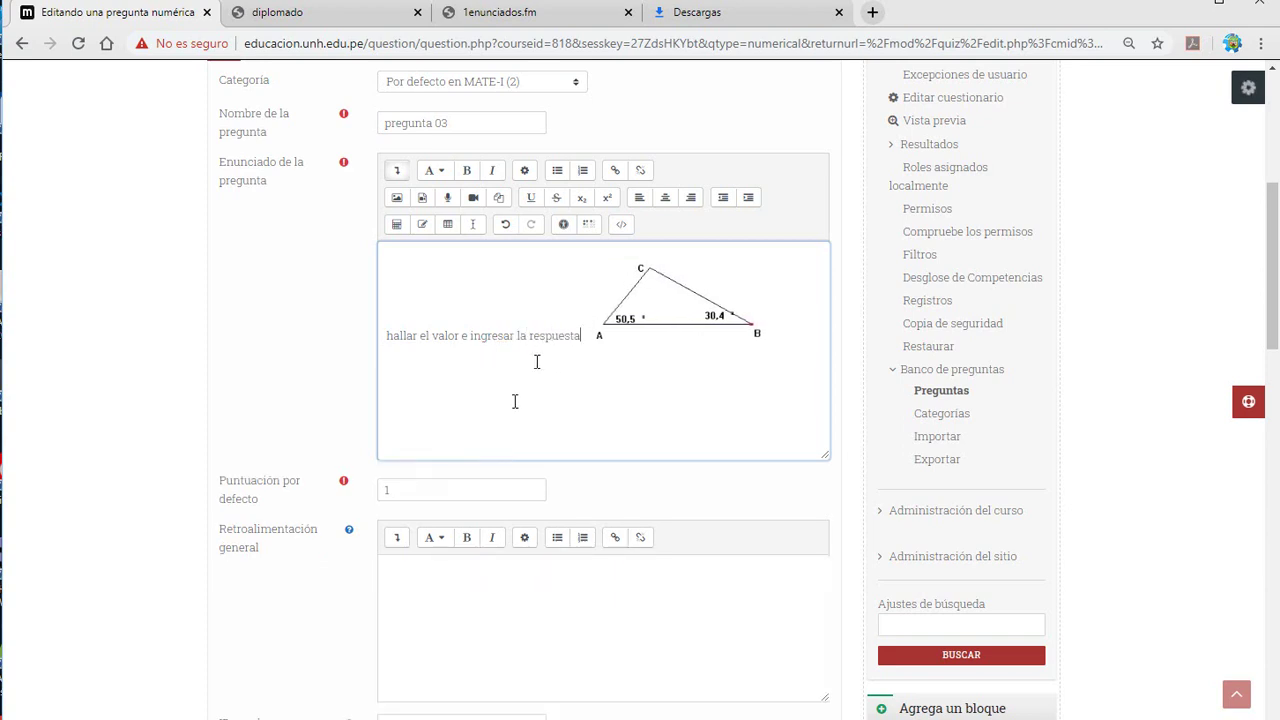
{"action": "scroll", "coordinate": [457, 555], "scroll_direction": "down", "scroll_amount": 3}
{"action": "scroll", "coordinate": [486, 543], "scroll_direction": "down", "scroll_amount": 1}
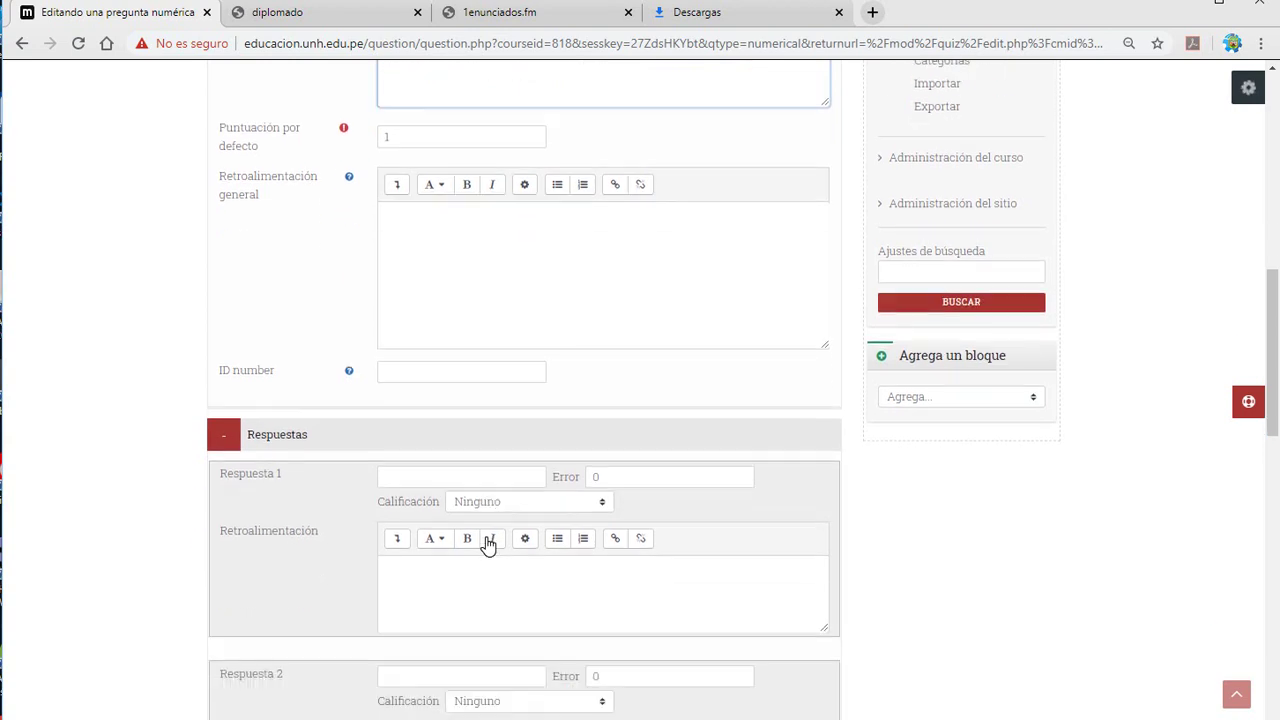
{"action": "left_click", "coordinate": [432, 479]}
{"action": "scroll", "coordinate": [432, 481], "scroll_direction": "up", "scroll_amount": 3}
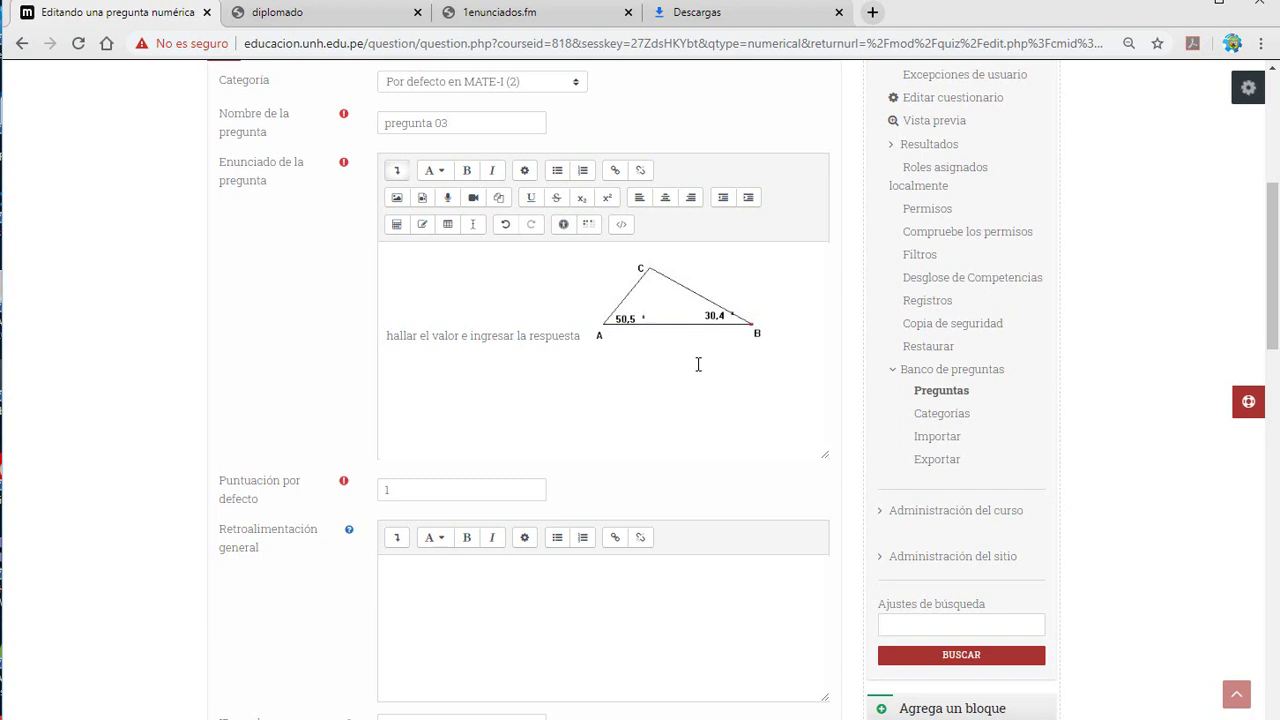
Insert the requested angle into the statement so it reads "hallar el valor del angulo c=? e ingresar la respuesta".
{"action": "left_click", "coordinate": [469, 335]}
{"action": "type", "text": "de"}
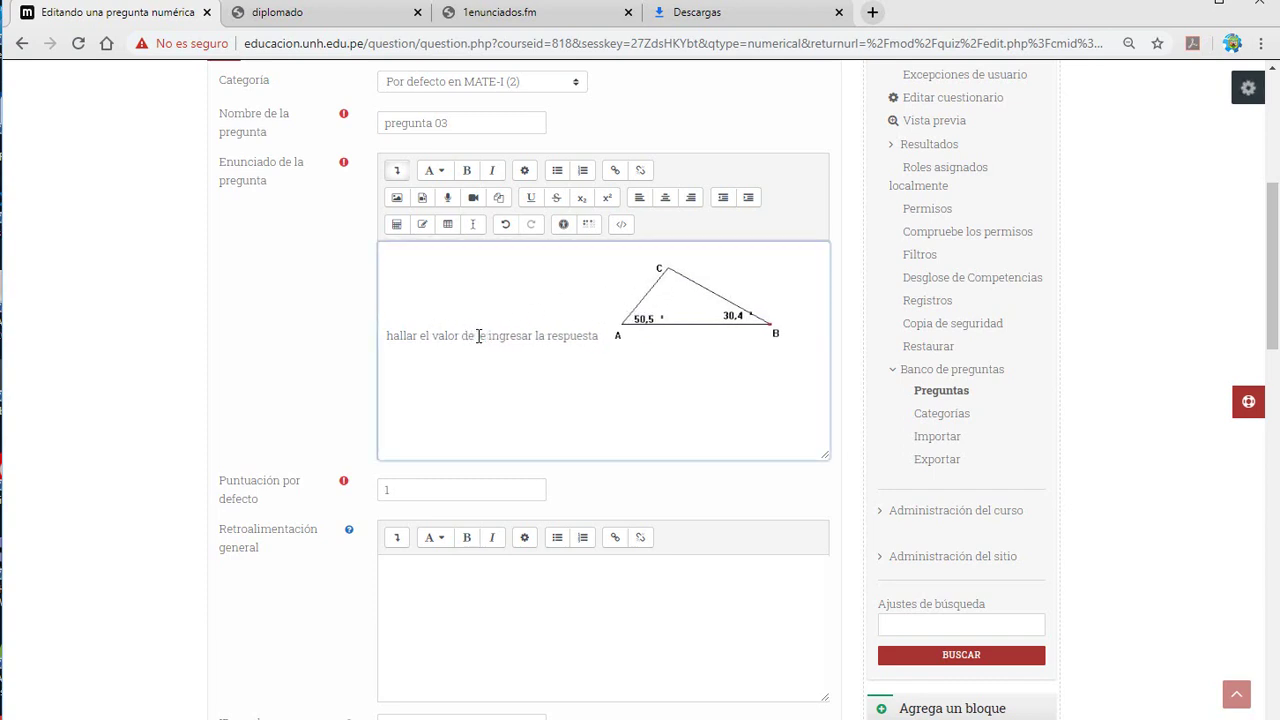
{"action": "key", "text": "Delete"}
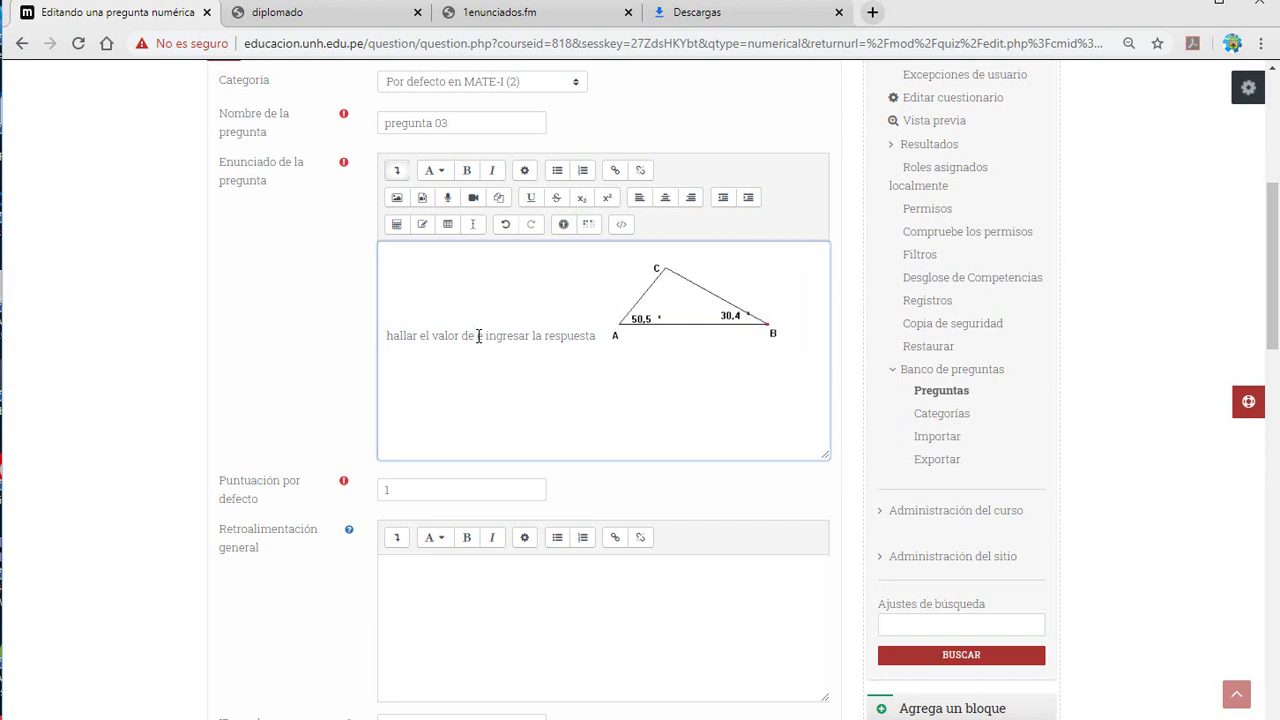
{"action": "type", "text": "l angulño"}
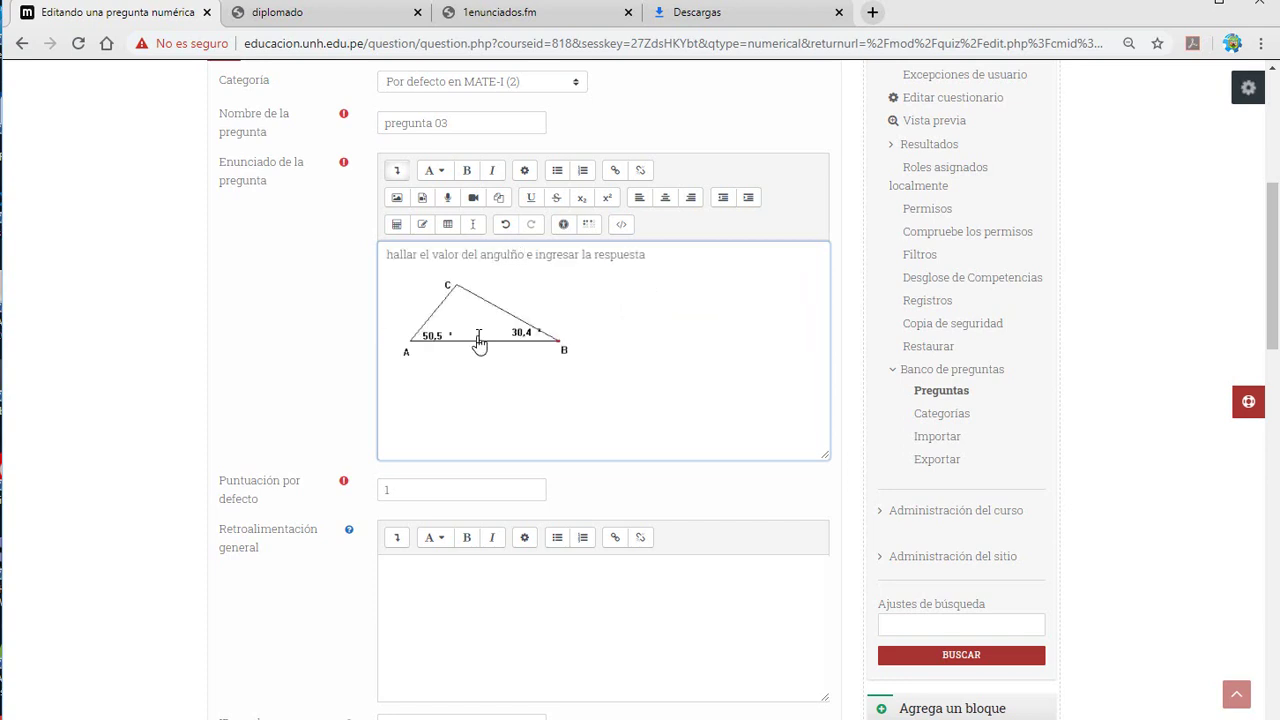
{"action": "key", "text": "BackSpace"}
{"action": "key", "text": "BackSpace"}
{"action": "type", "text": "o d"}
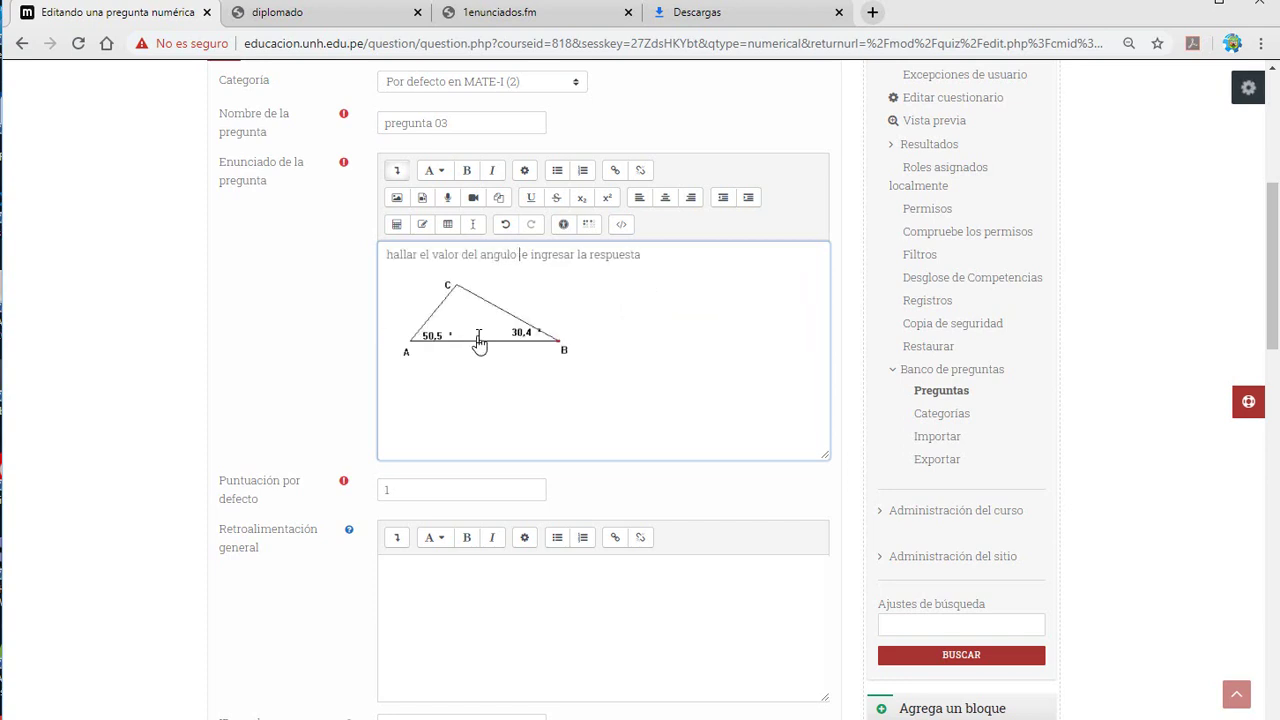
{"action": "type", "text": "_"}
{"action": "key", "text": "BackSpace"}
{"action": "type", "text": "=?"}
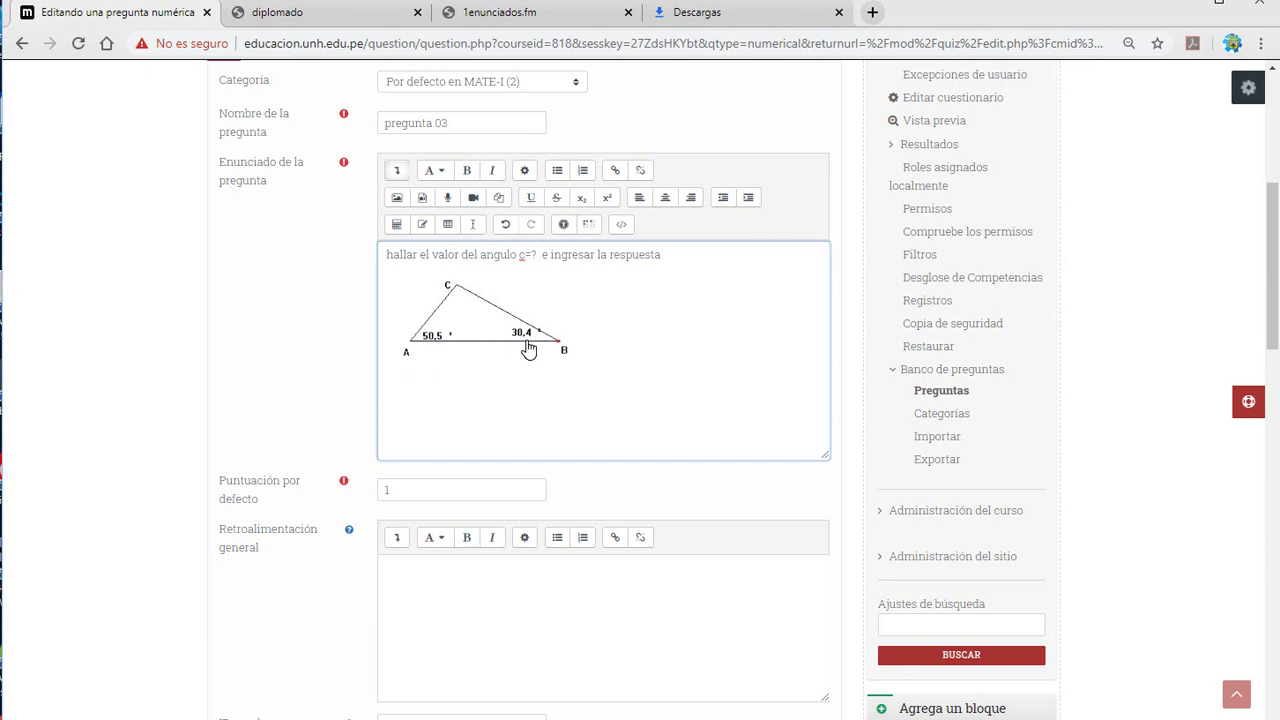
Open the Windows Calculator beside the question form and add the triangle's two known angles, 50.5 and 30.4.
{"action": "key", "text": "super"}
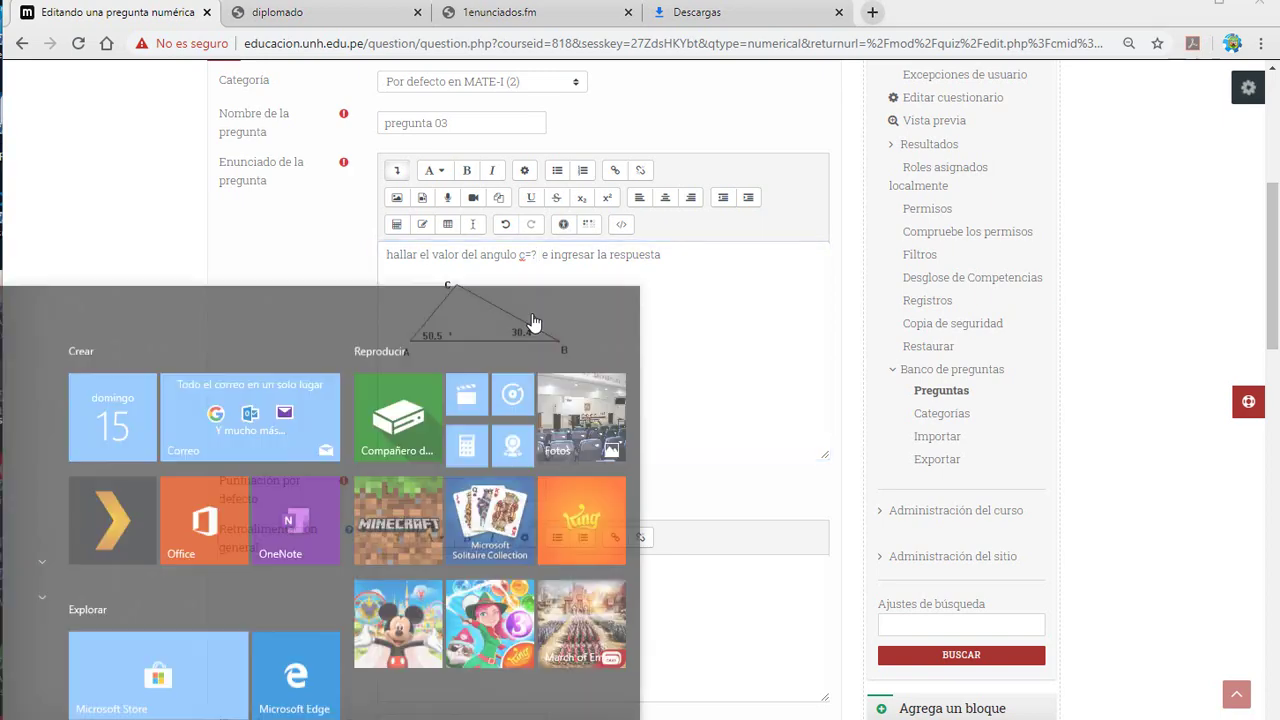
{"action": "key", "text": "Return"}
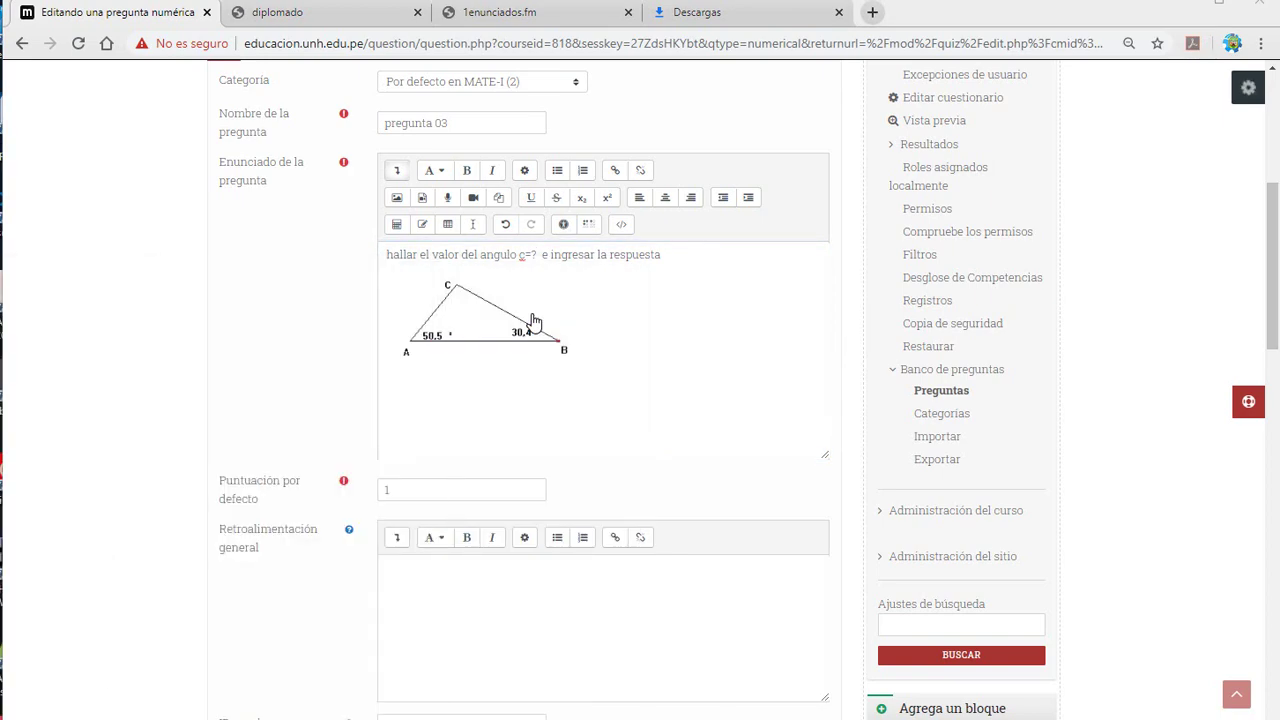
{"action": "left_click_drag", "start_coordinate": [573, 302], "coordinate": [920, 303]}
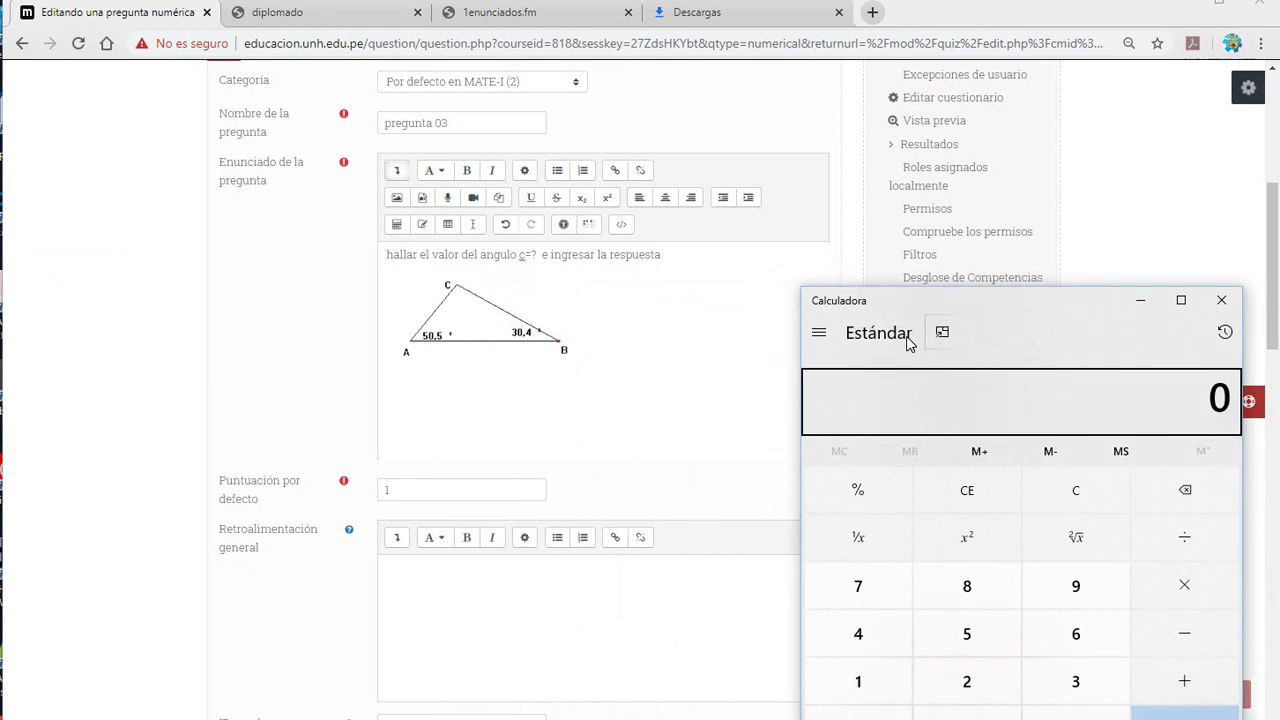
{"action": "type", "text": "50.5"}
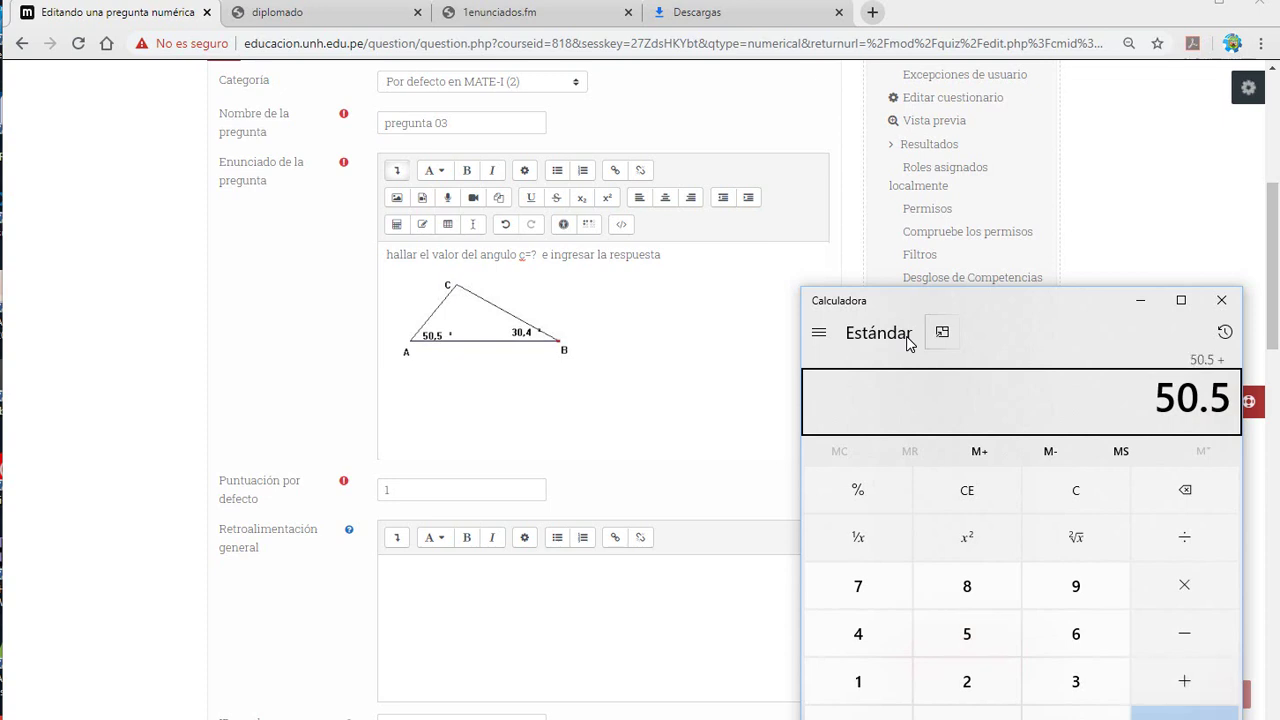
{"action": "type", "text": "30.4"}
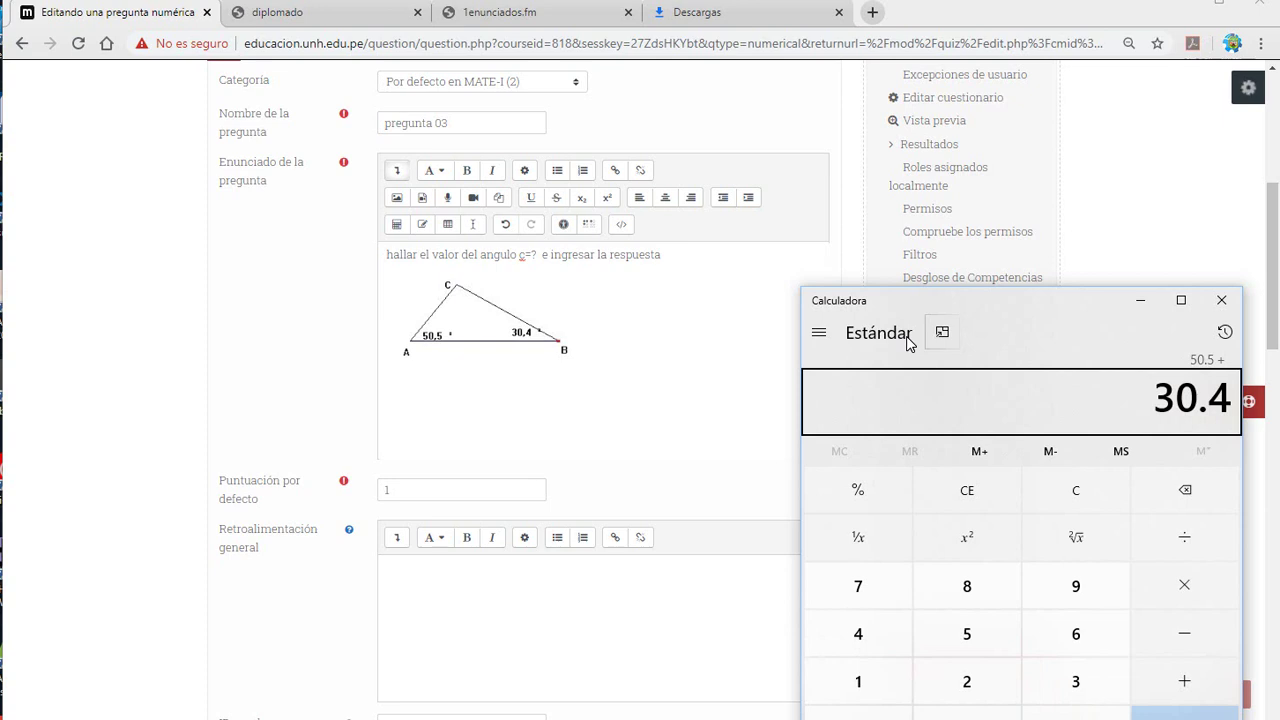
{"action": "key", "text": "Return"}
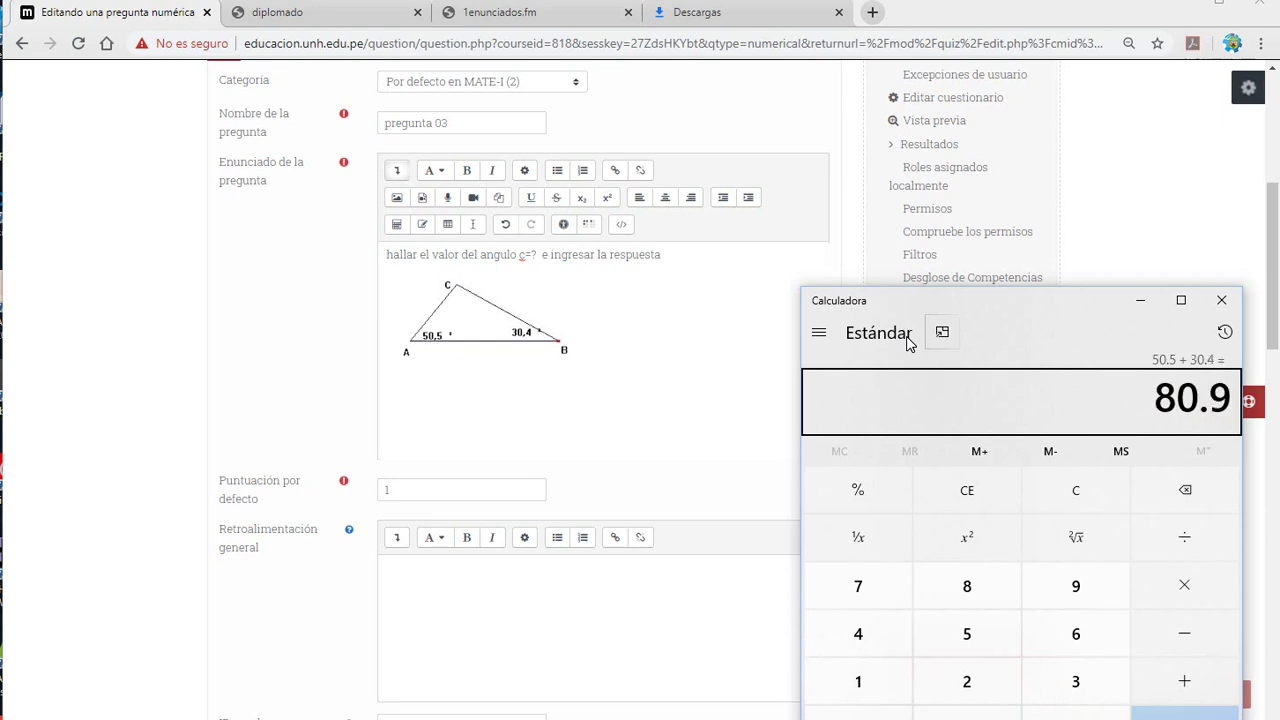
Subtract 180 from the angle sum and minimize the Calculator to return to the question form.
{"action": "key", "text": "minus"}
{"action": "type", "text": "180"}
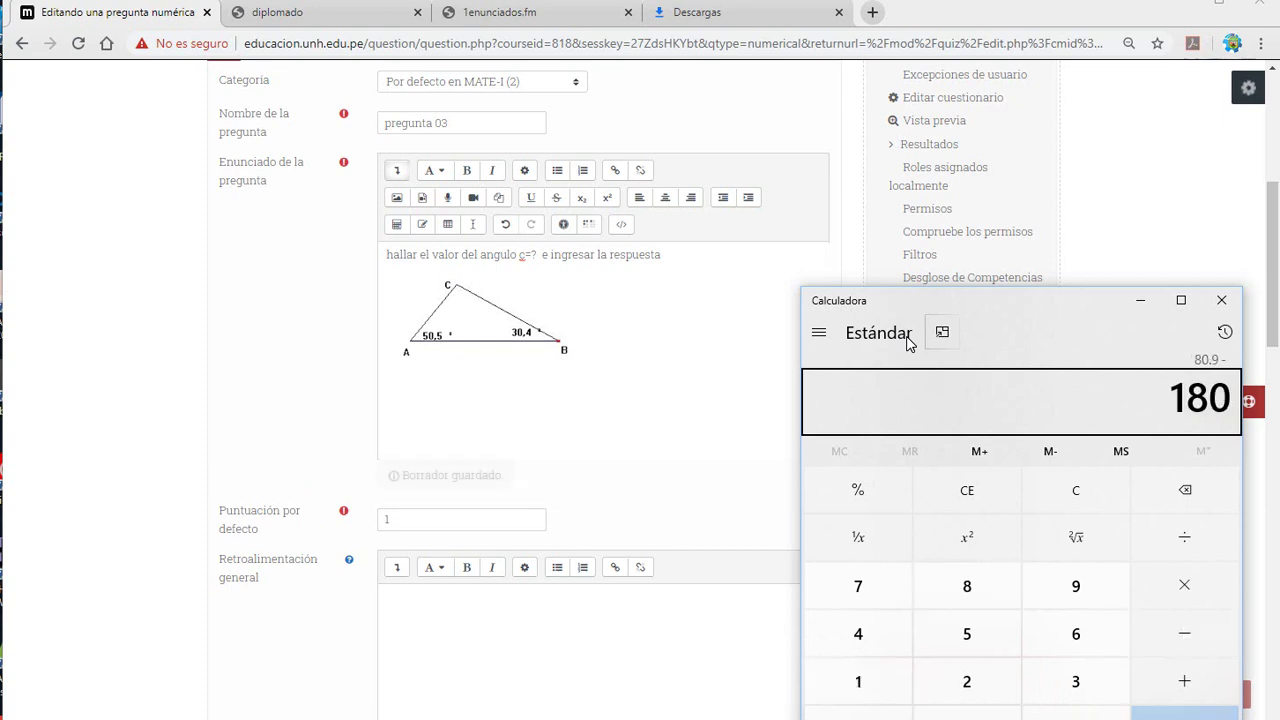
{"action": "key", "text": "Return"}
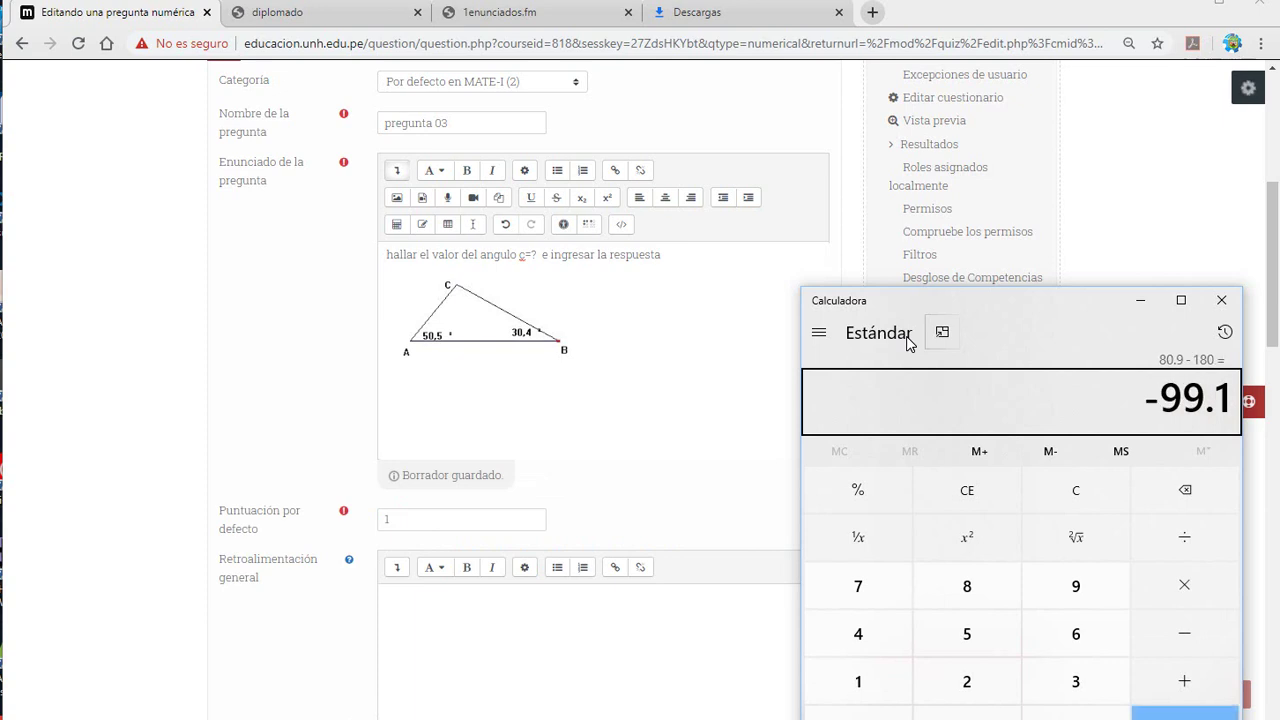
{"action": "left_click", "coordinate": [1143, 301]}
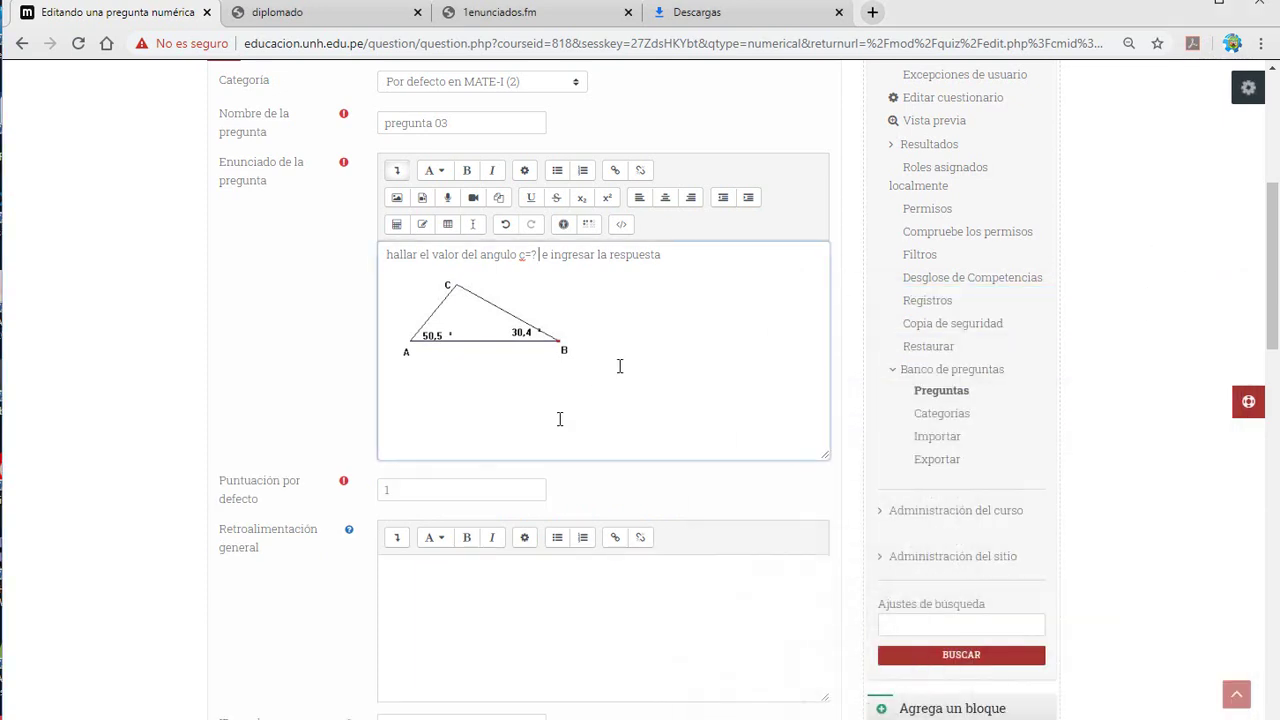
Enter 90.1 as Respuesta 1 and set its grade to 100%.
{"action": "scroll", "coordinate": [511, 577], "scroll_direction": "down", "scroll_amount": 5}
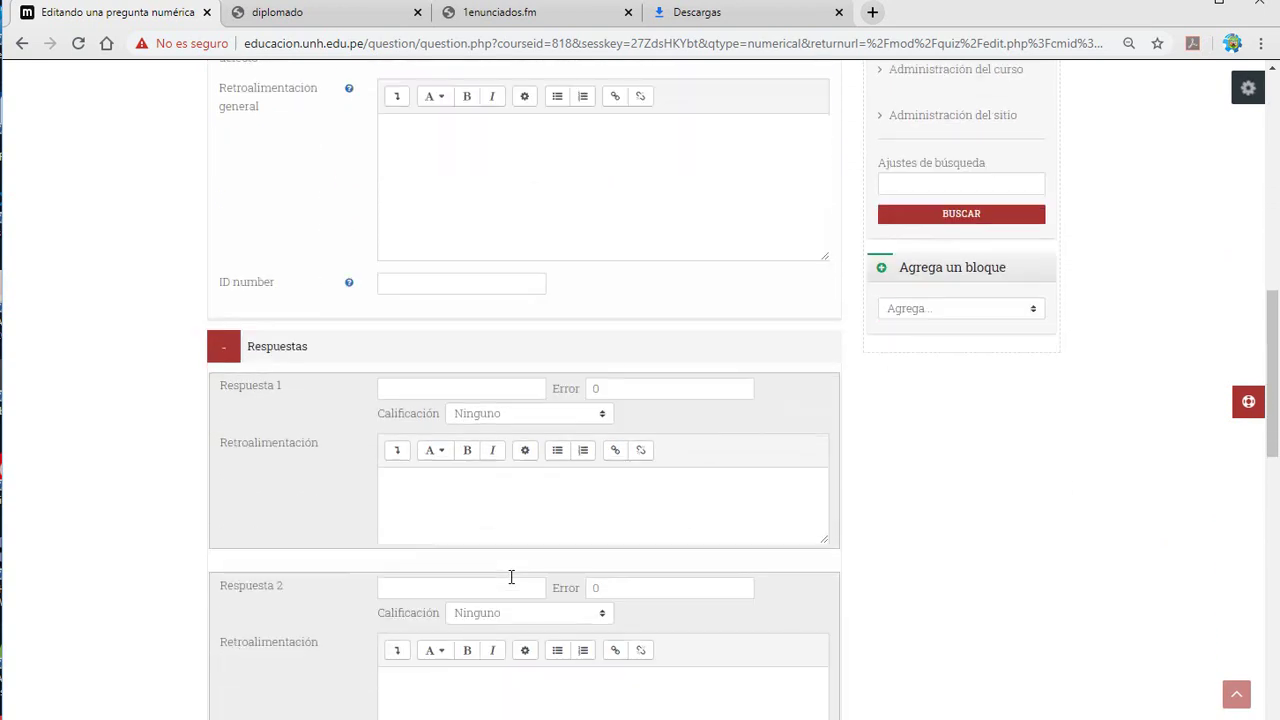
{"action": "left_click", "coordinate": [438, 387]}
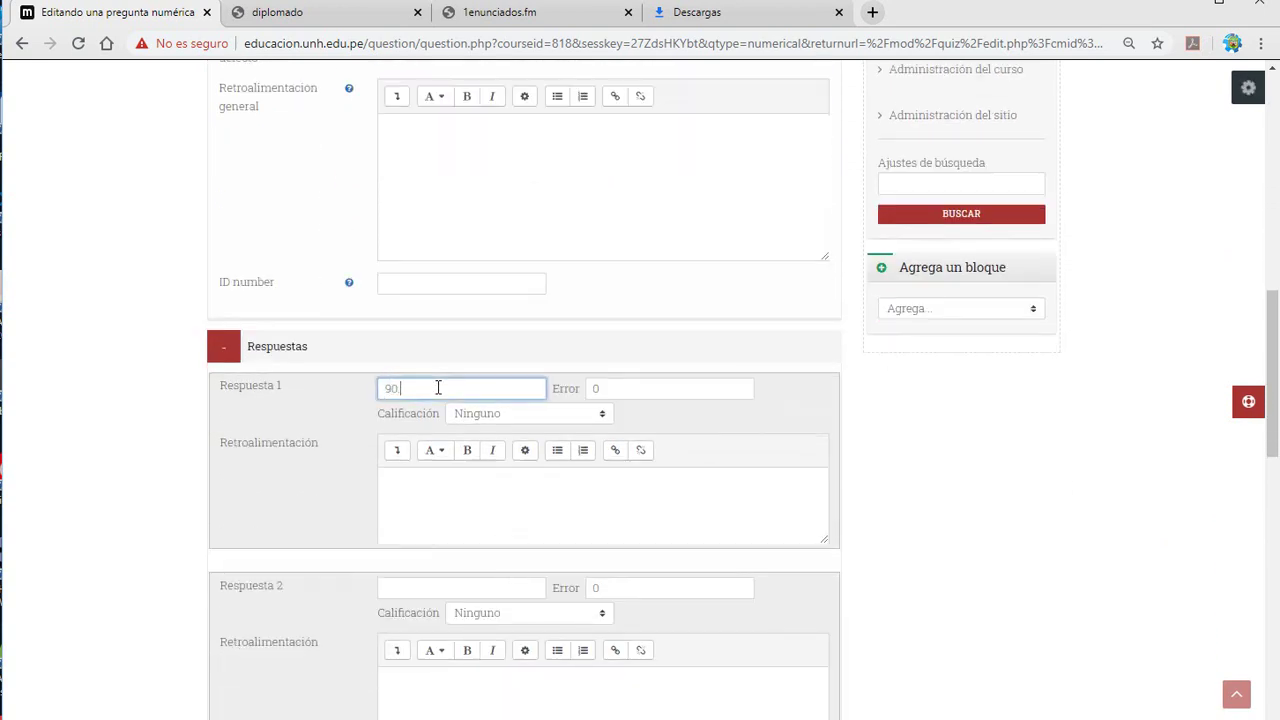
{"action": "left_click", "coordinate": [498, 414]}
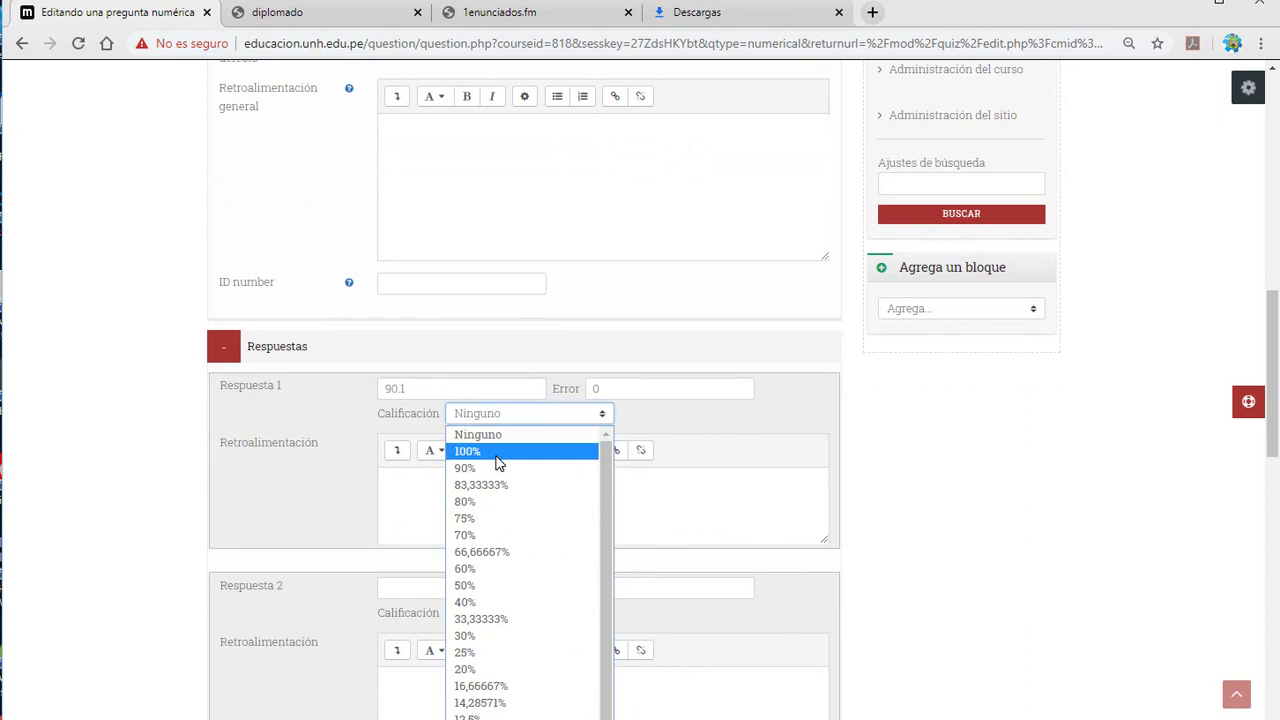
{"action": "left_click", "coordinate": [497, 452]}
Enter 90 as Respuesta 2 and set its grade to 90%.
{"action": "scroll", "coordinate": [453, 413], "scroll_direction": "down", "scroll_amount": 2}
{"action": "left_click", "coordinate": [452, 411]}
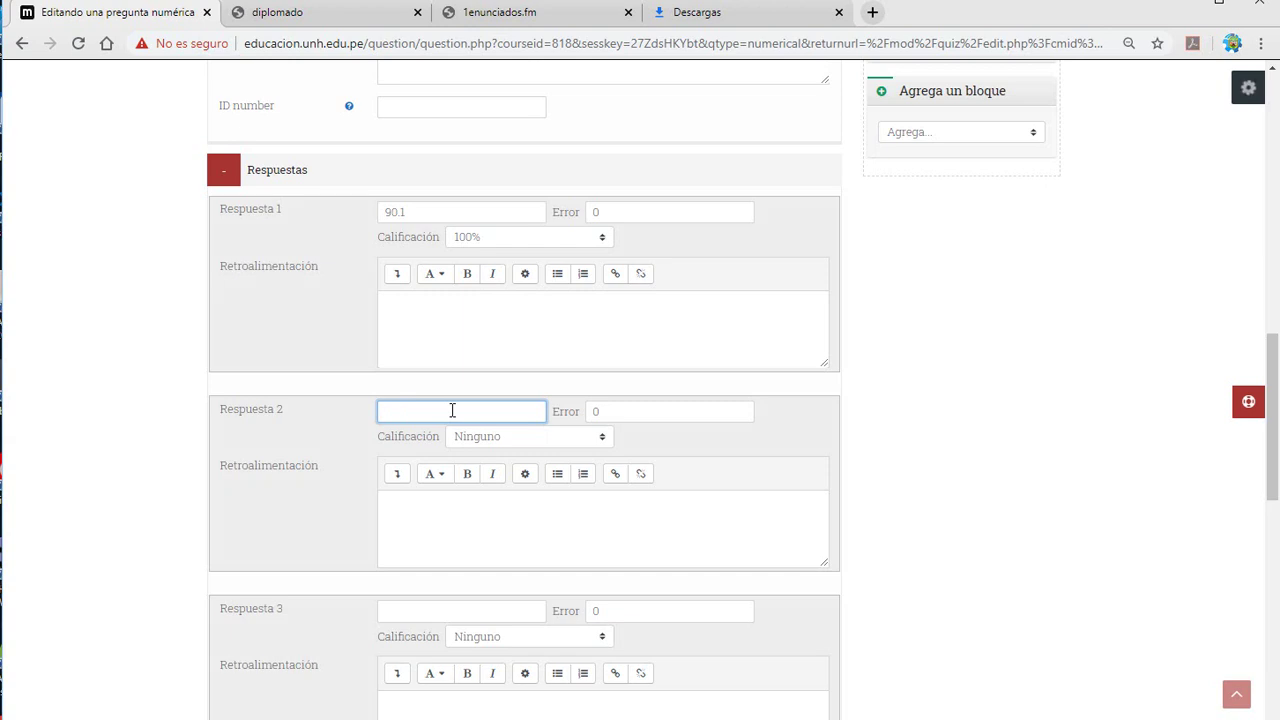
{"action": "left_click", "coordinate": [482, 443]}
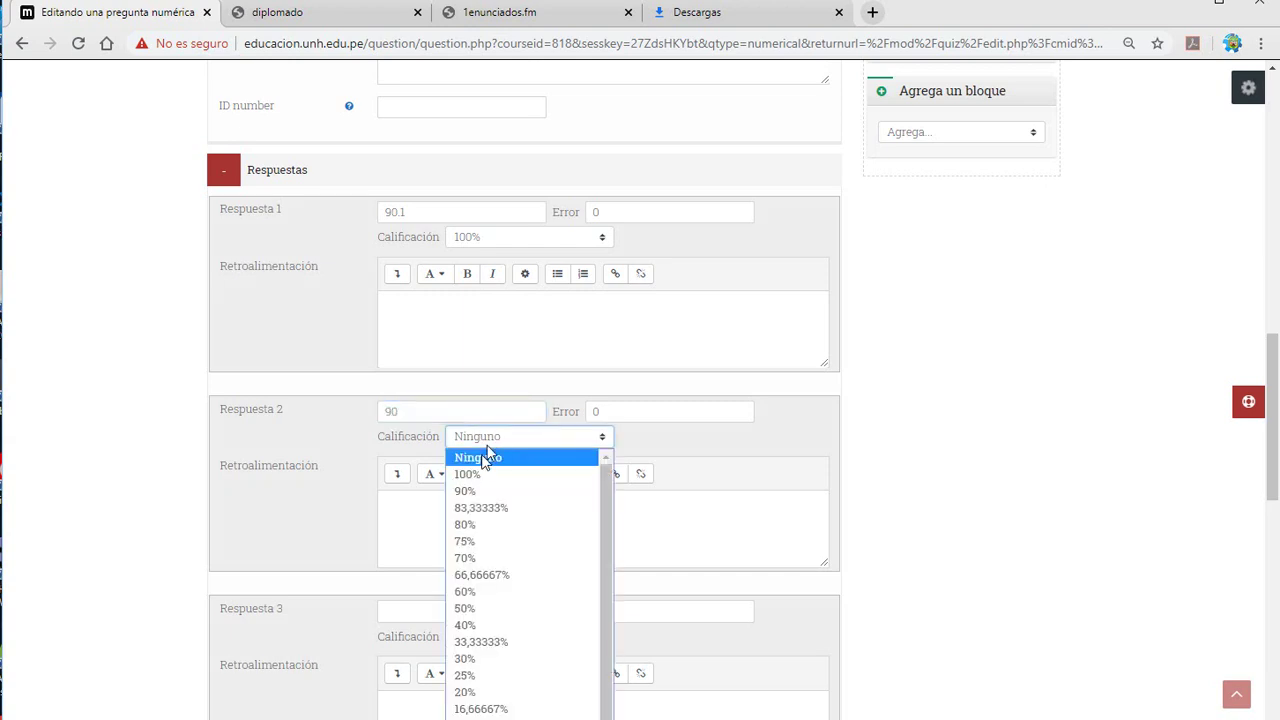
{"action": "left_click", "coordinate": [477, 490]}
Enter 89.9 as Respuesta 3 with the grade left at Ninguno, and save the numerical question.
{"action": "scroll", "coordinate": [593, 539], "scroll_direction": "down", "scroll_amount": 3}
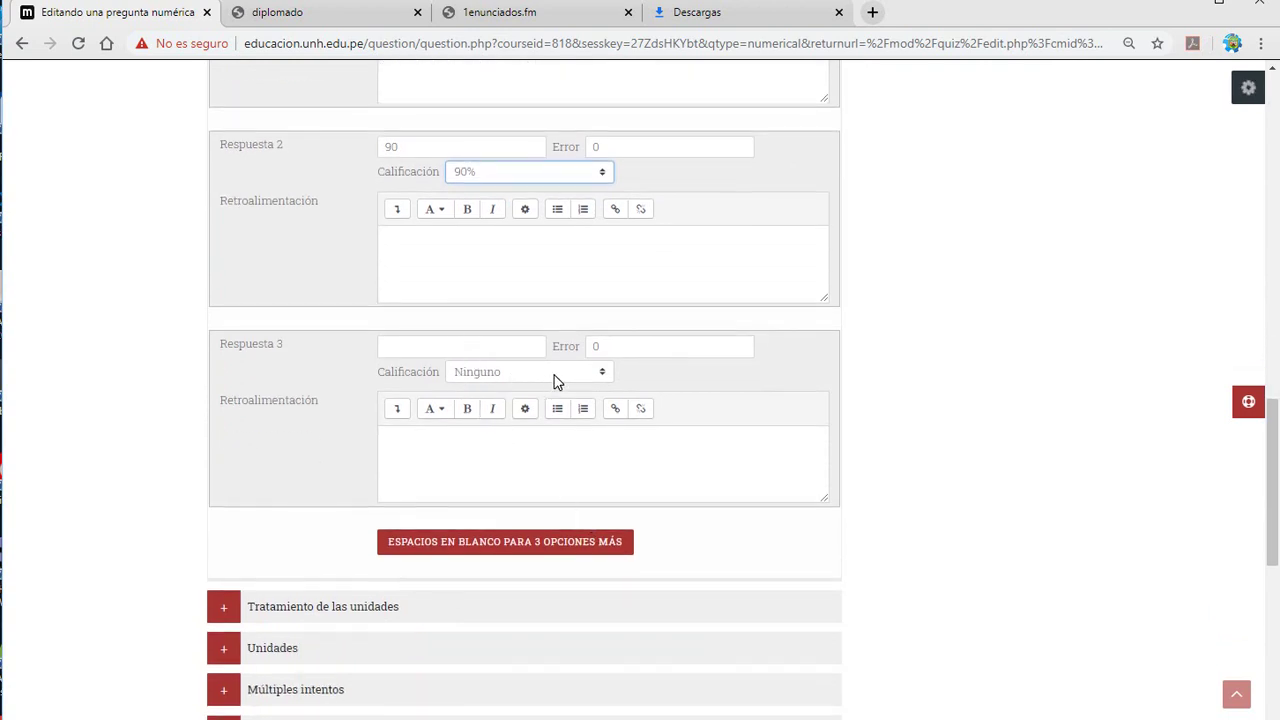
{"action": "left_click", "coordinate": [554, 380]}
{"action": "left_click", "coordinate": [555, 379]}
{"action": "left_click", "coordinate": [456, 350]}
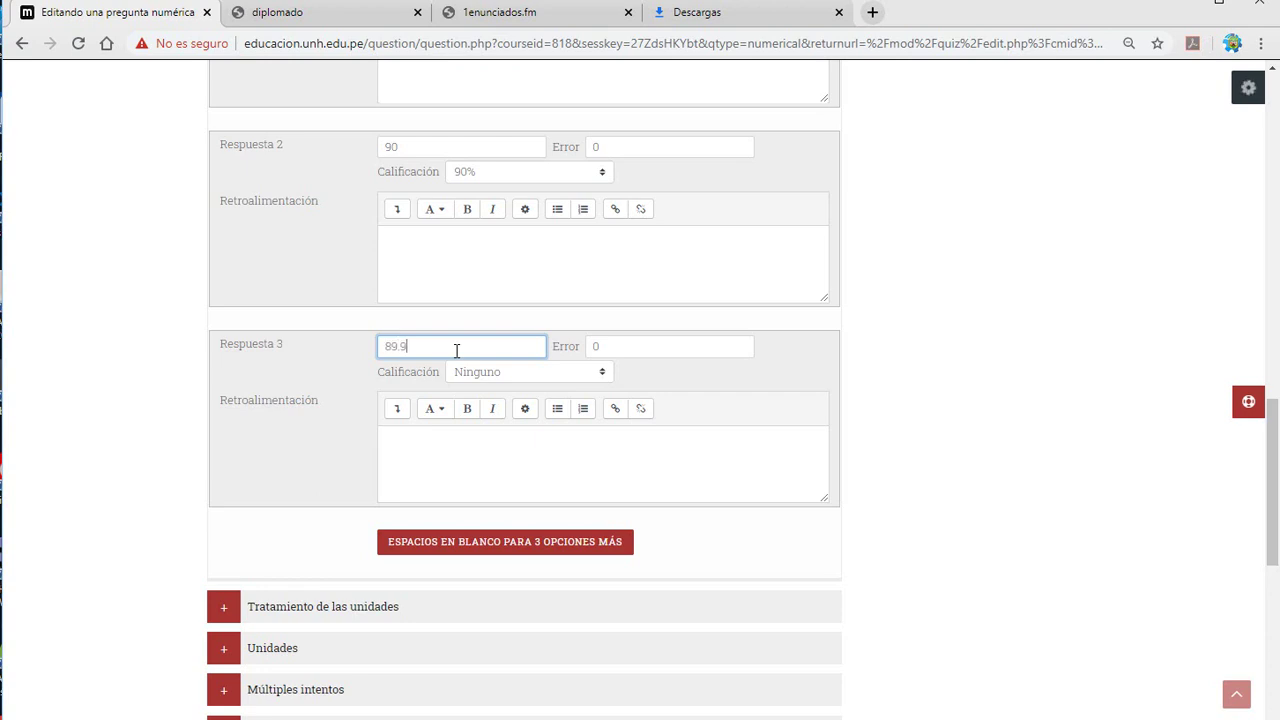
{"action": "left_click", "coordinate": [500, 372]}
{"action": "left_click", "coordinate": [500, 372]}
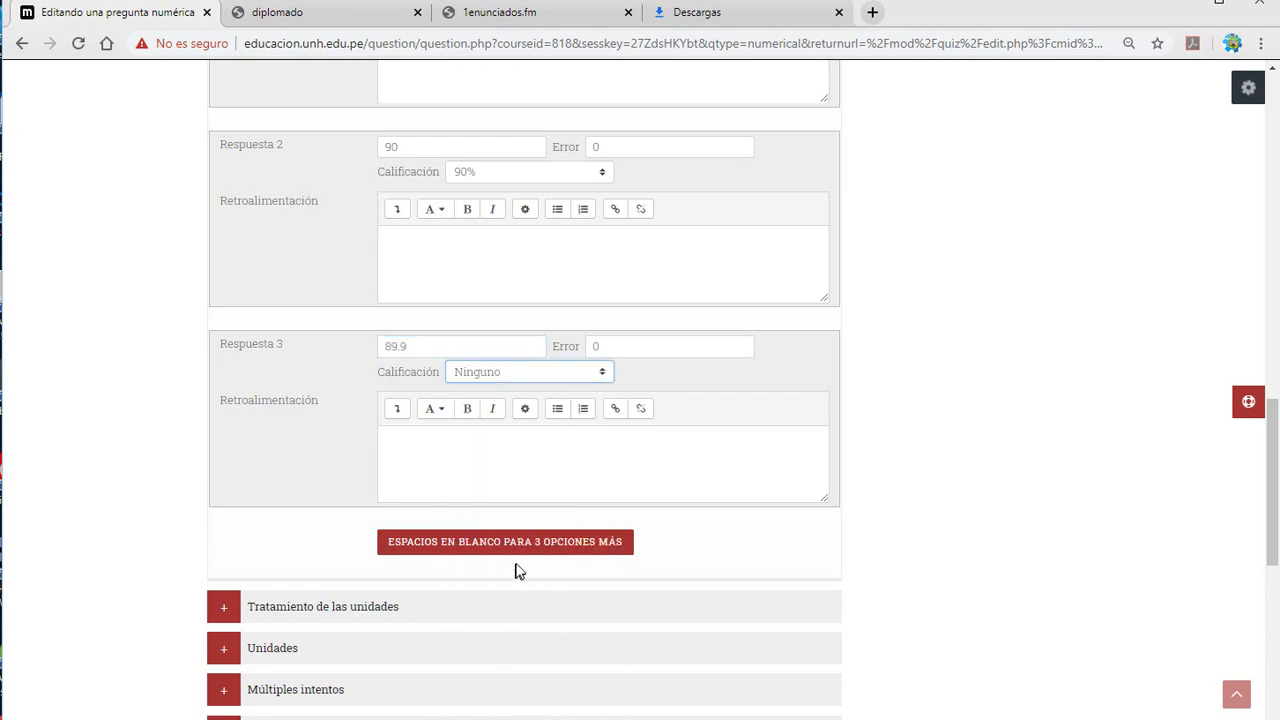
{"action": "scroll", "coordinate": [646, 600], "scroll_direction": "down", "scroll_amount": 4}
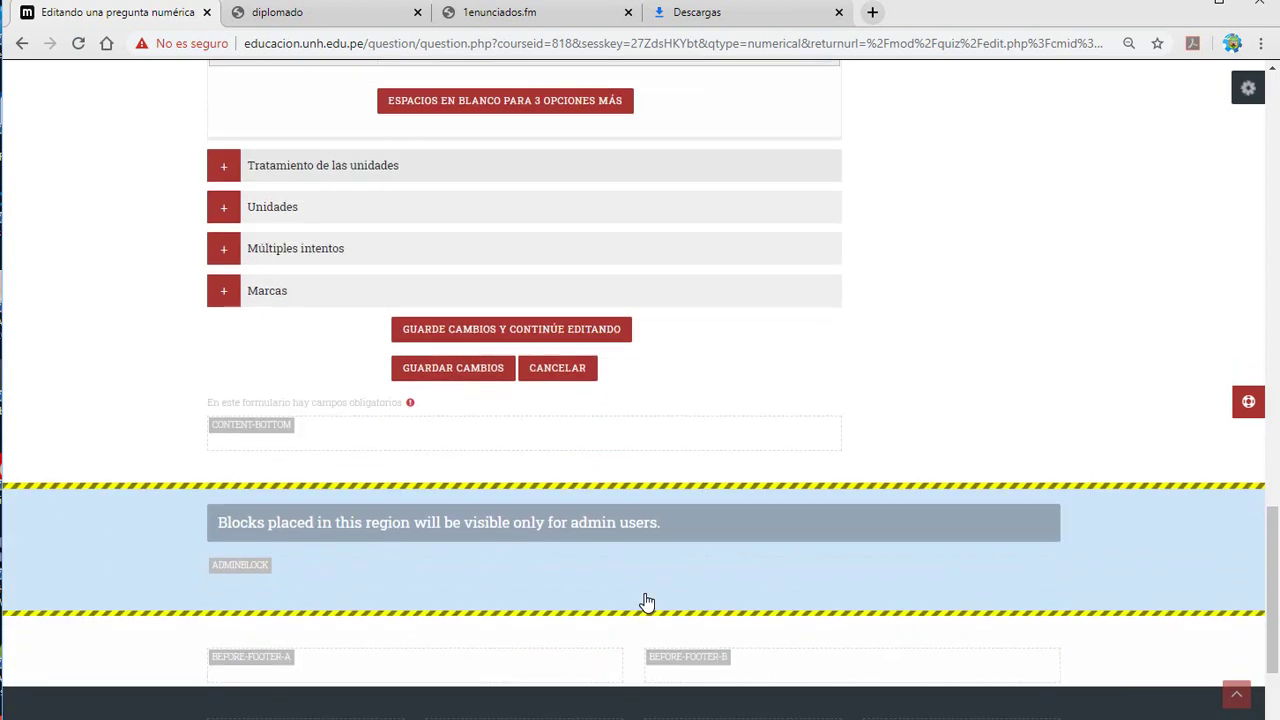
{"action": "left_click", "coordinate": [475, 372]}
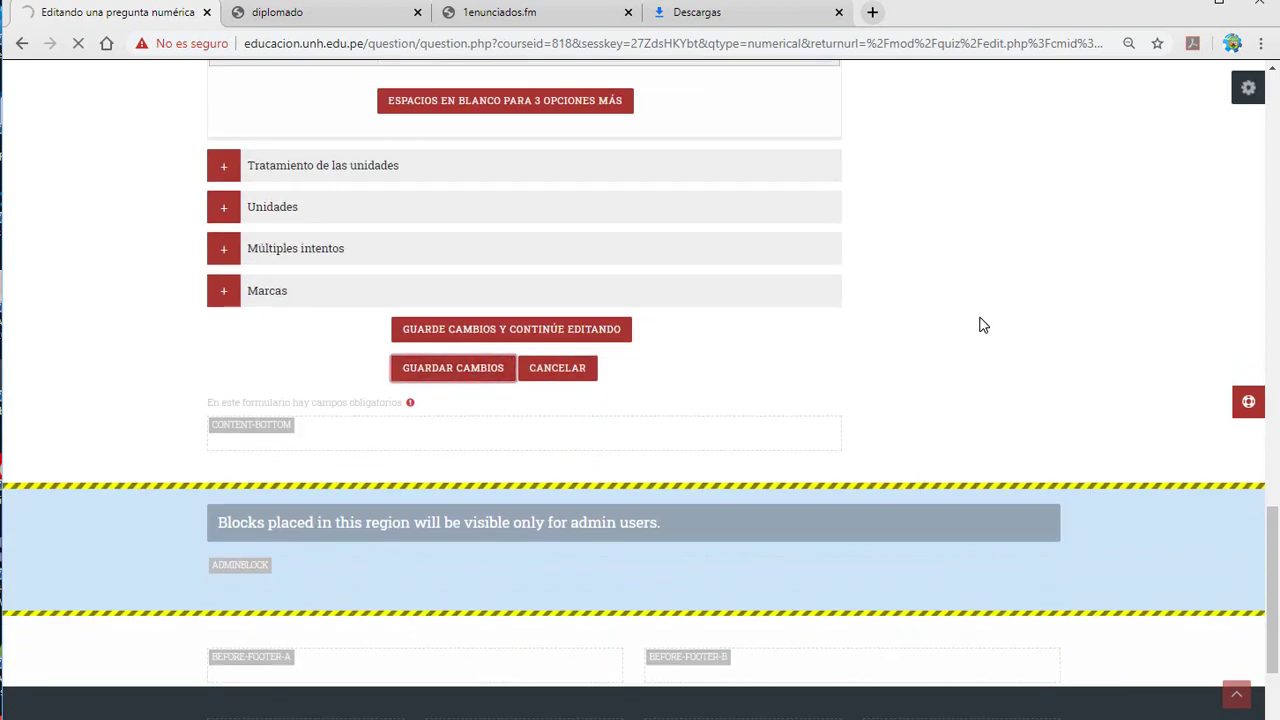
Check the question list of the Examen semanal quiz and return to the MATE-I course page.
{"action": "scroll", "coordinate": [749, 443], "scroll_direction": "down", "scroll_amount": 5}
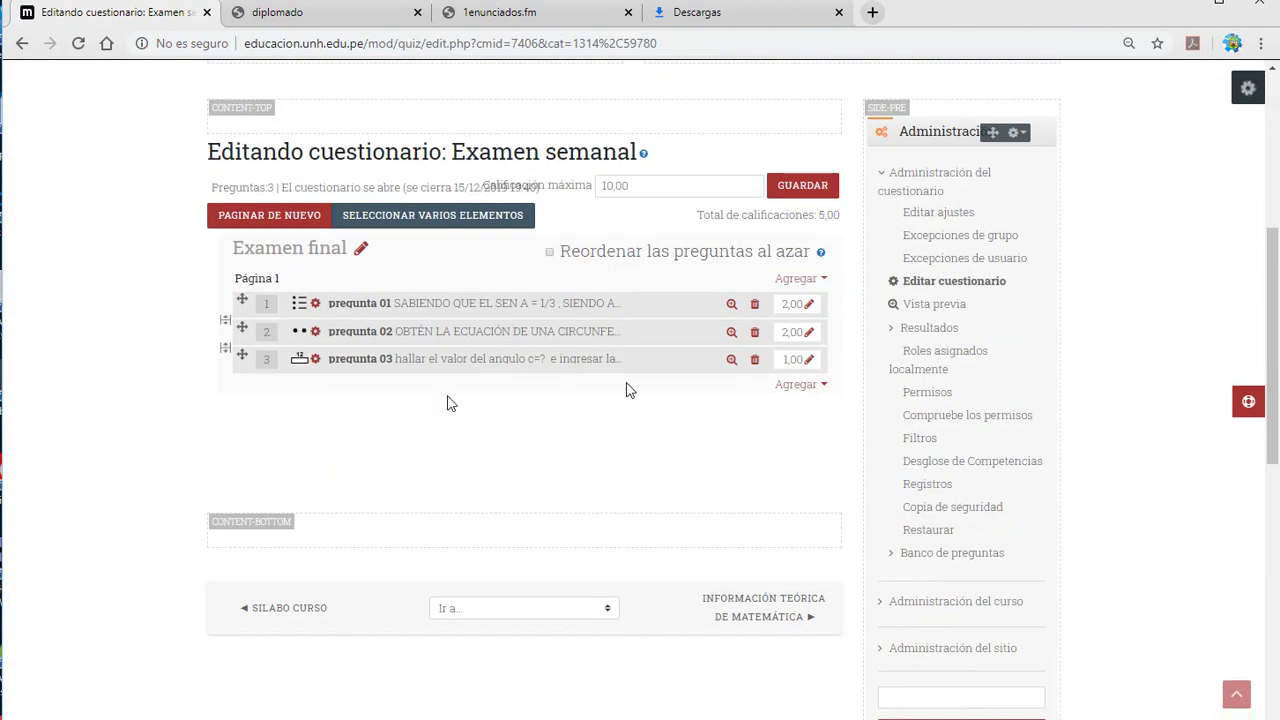
{"action": "scroll", "coordinate": [591, 437], "scroll_direction": "up", "scroll_amount": 2}
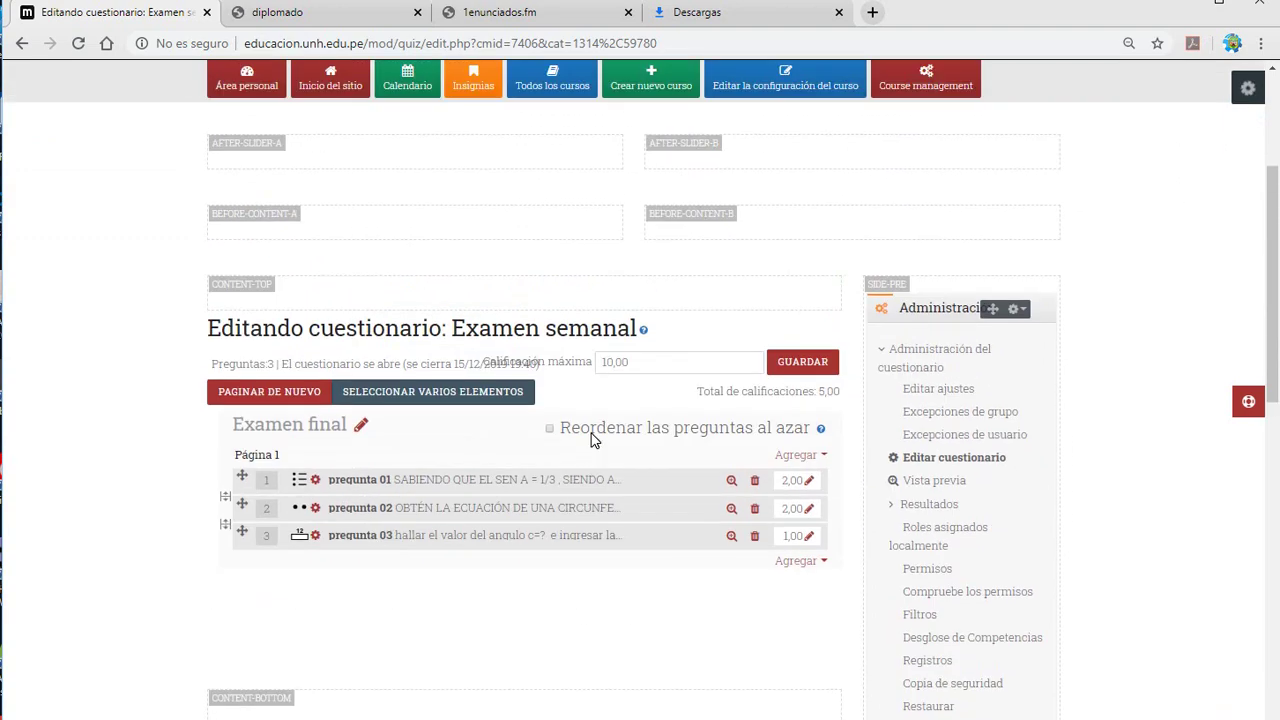
{"action": "scroll", "coordinate": [591, 437], "scroll_direction": "down", "scroll_amount": 5}
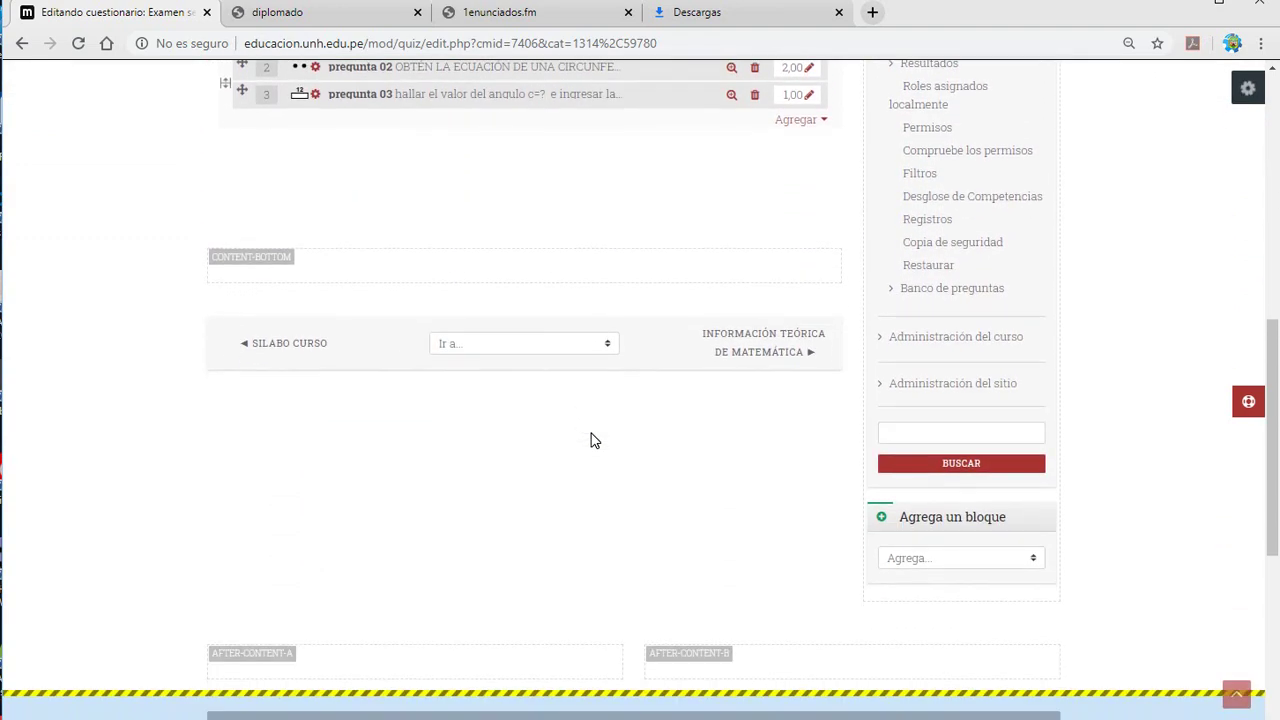
{"action": "scroll", "coordinate": [591, 440], "scroll_direction": "up", "scroll_amount": 4}
{"action": "scroll", "coordinate": [591, 440], "scroll_direction": "up", "scroll_amount": 1}
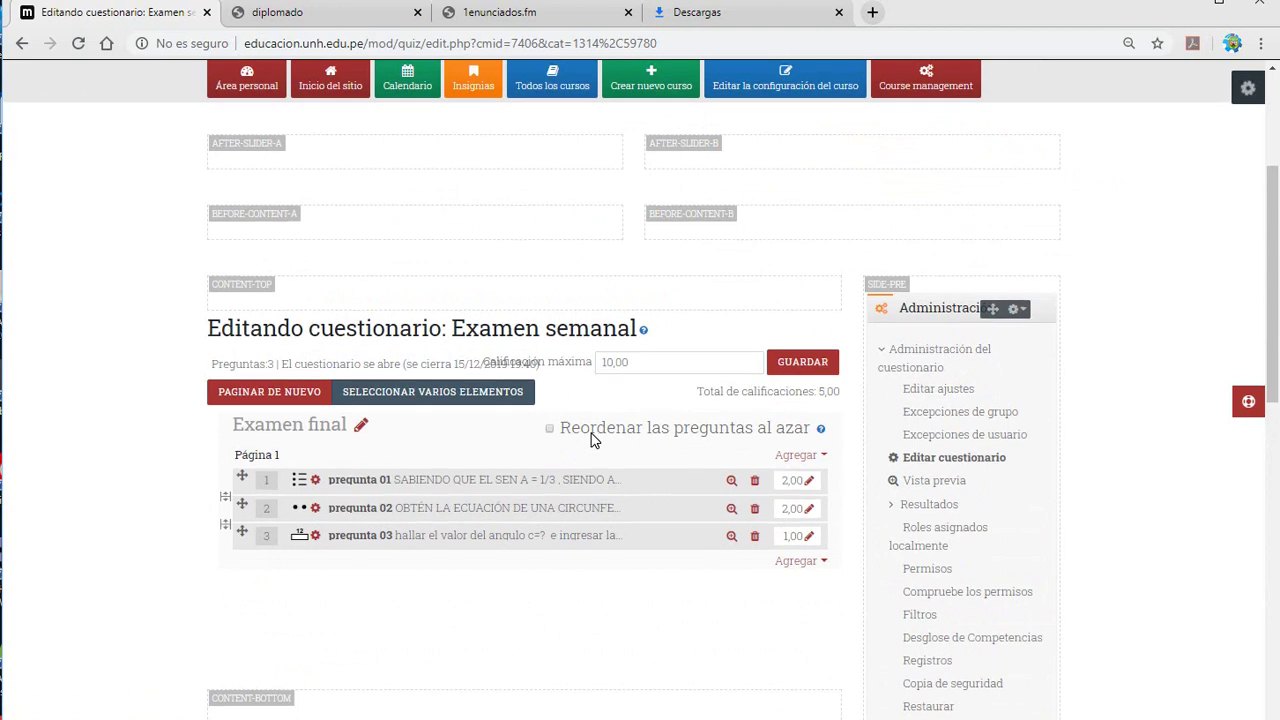
{"action": "scroll", "coordinate": [591, 437], "scroll_direction": "up", "scroll_amount": 2}
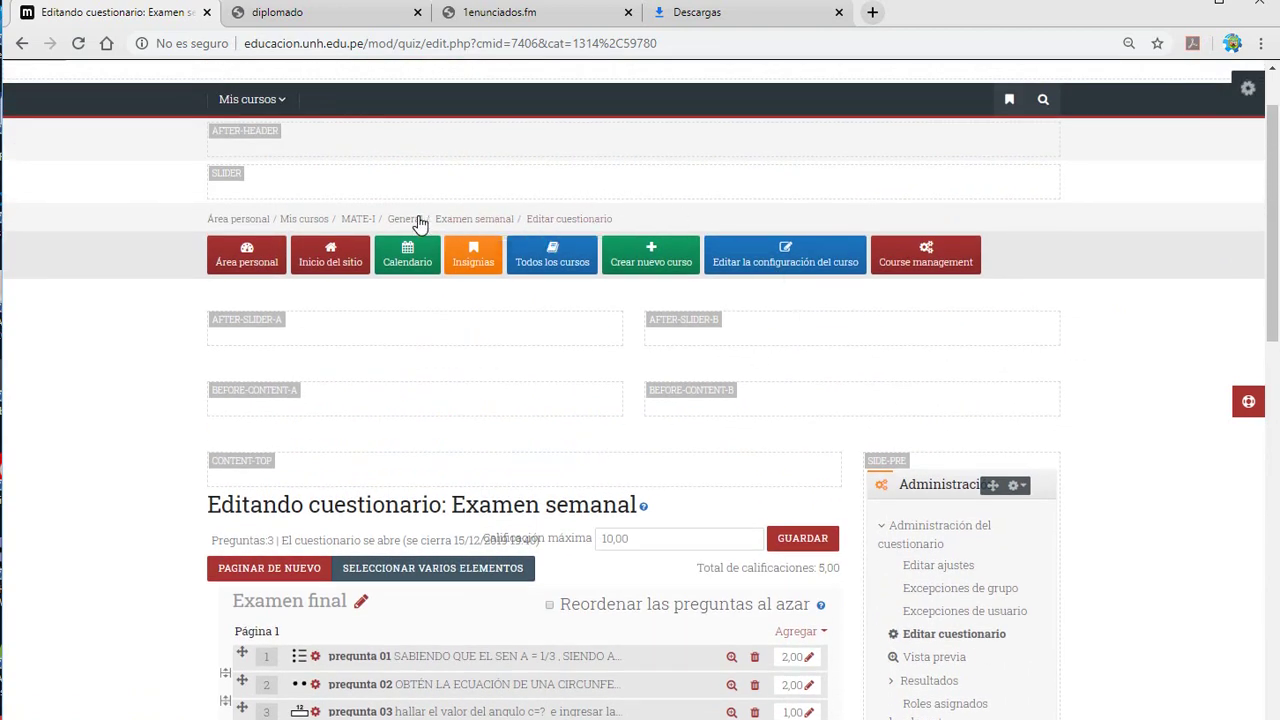
{"action": "left_click", "coordinate": [375, 222]}
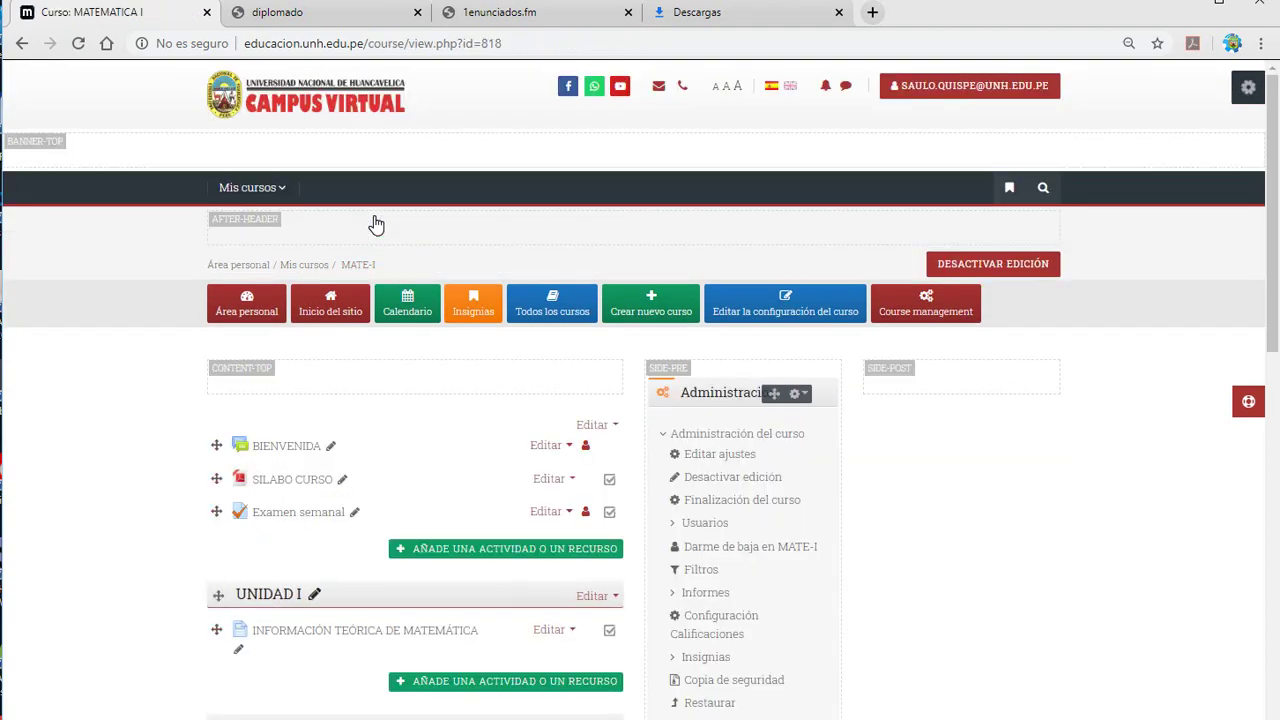
Open the Examen semanal quiz from the course page and start a preview attempt.
{"action": "scroll", "coordinate": [505, 443], "scroll_direction": "down", "scroll_amount": 4}
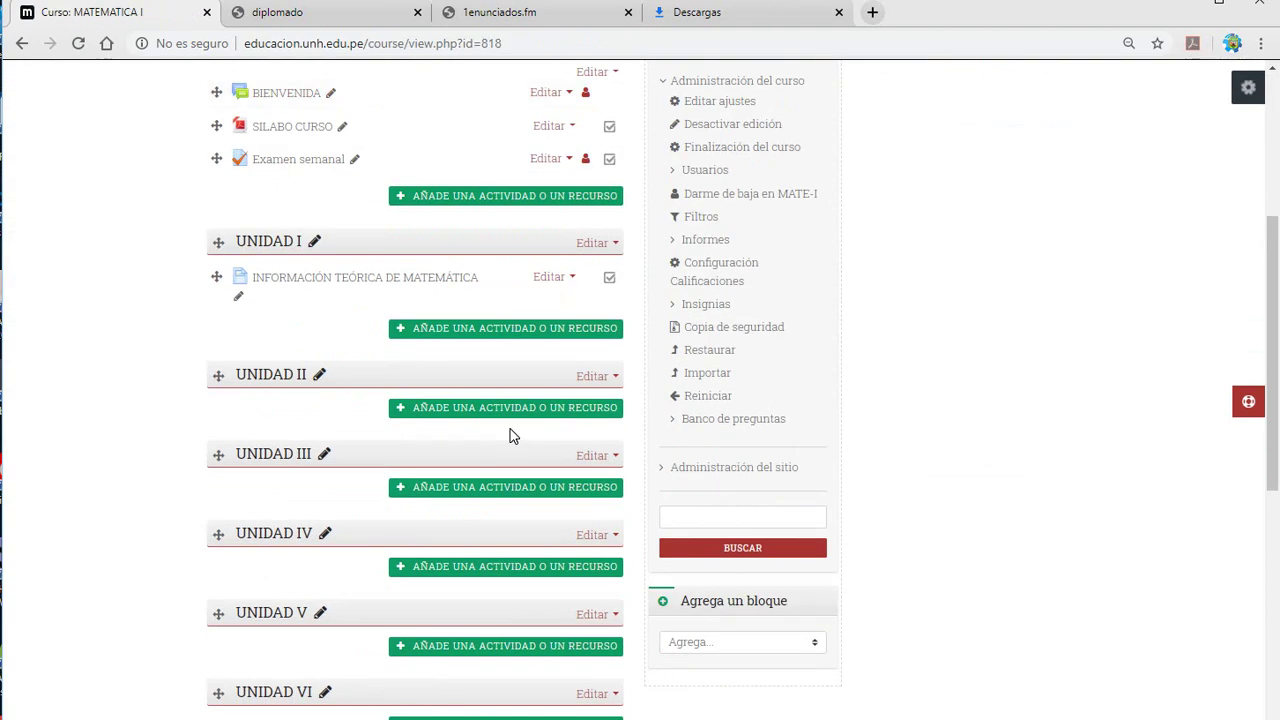
{"action": "scroll", "coordinate": [514, 434], "scroll_direction": "down", "scroll_amount": 1}
{"action": "scroll", "coordinate": [514, 434], "scroll_direction": "up", "scroll_amount": 1}
{"action": "left_click", "coordinate": [297, 161]}
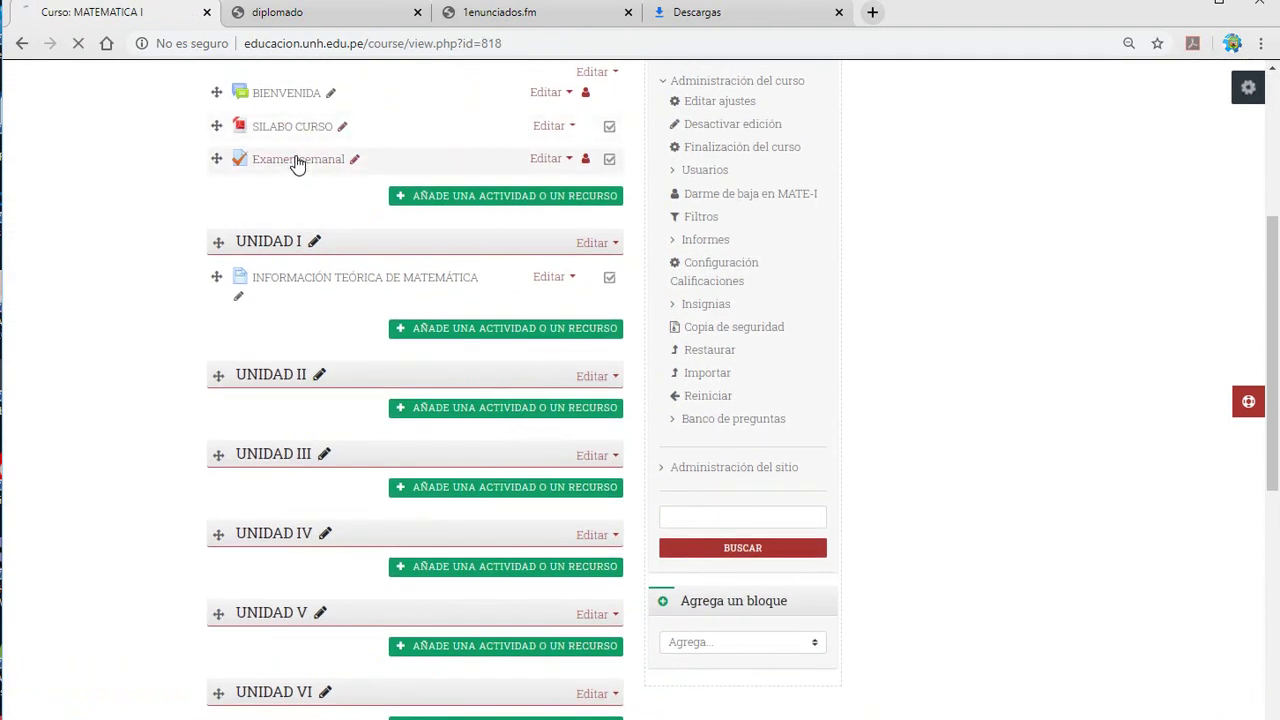
{"action": "scroll", "coordinate": [621, 531], "scroll_direction": "down", "scroll_amount": 4}
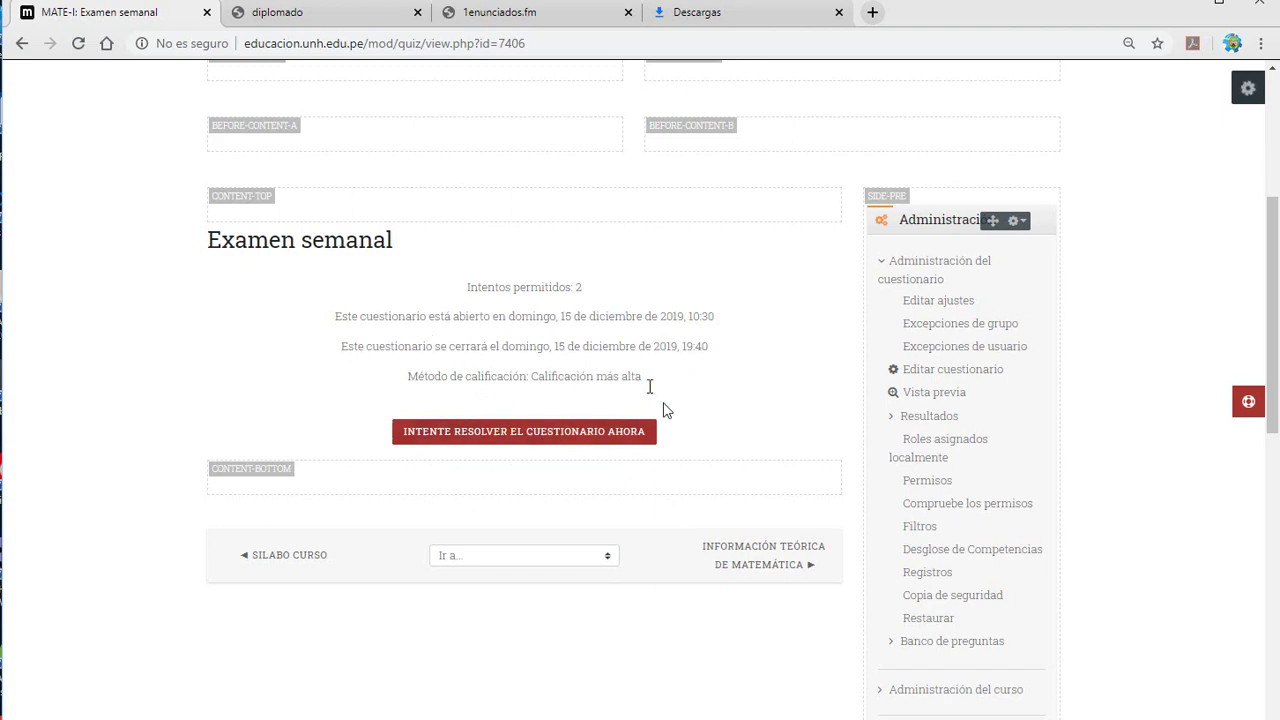
{"action": "left_click", "coordinate": [551, 434]}
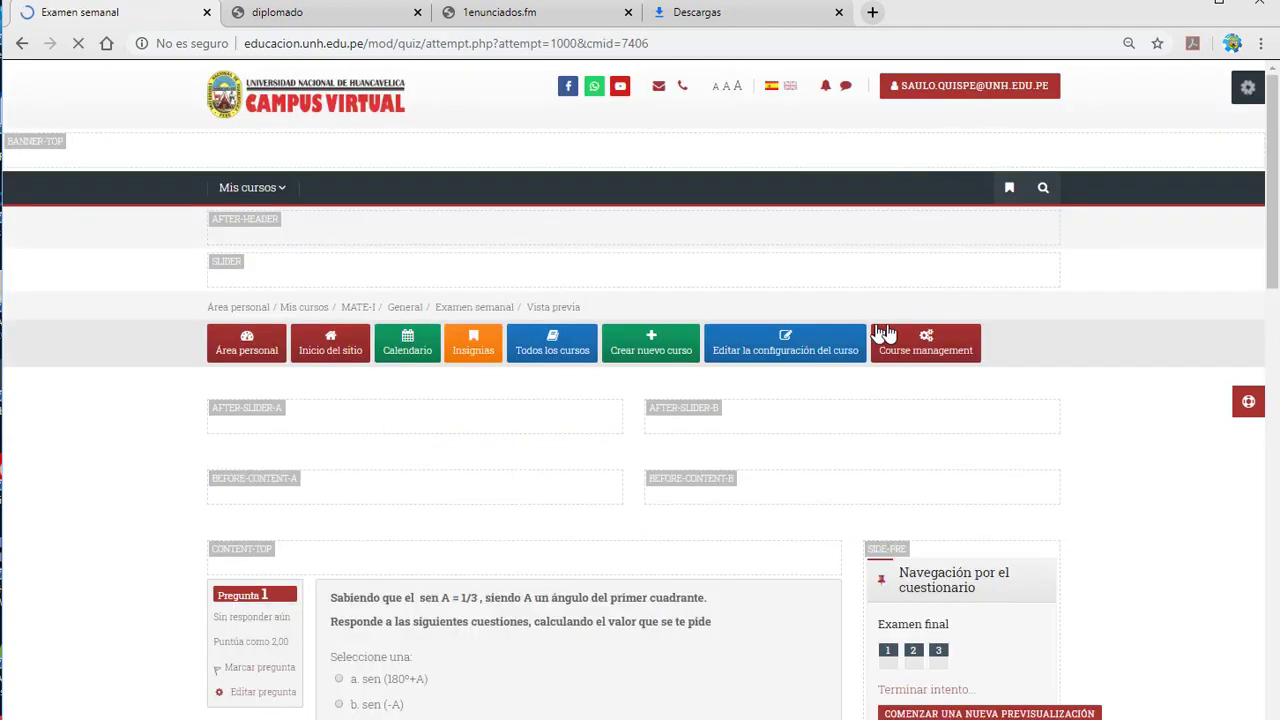
Look through the three questions of the quiz attempt, checking their statements, images and answer fields.
{"action": "scroll", "coordinate": [612, 470], "scroll_direction": "down", "scroll_amount": 3}
{"action": "scroll", "coordinate": [616, 482], "scroll_direction": "down", "scroll_amount": 5}
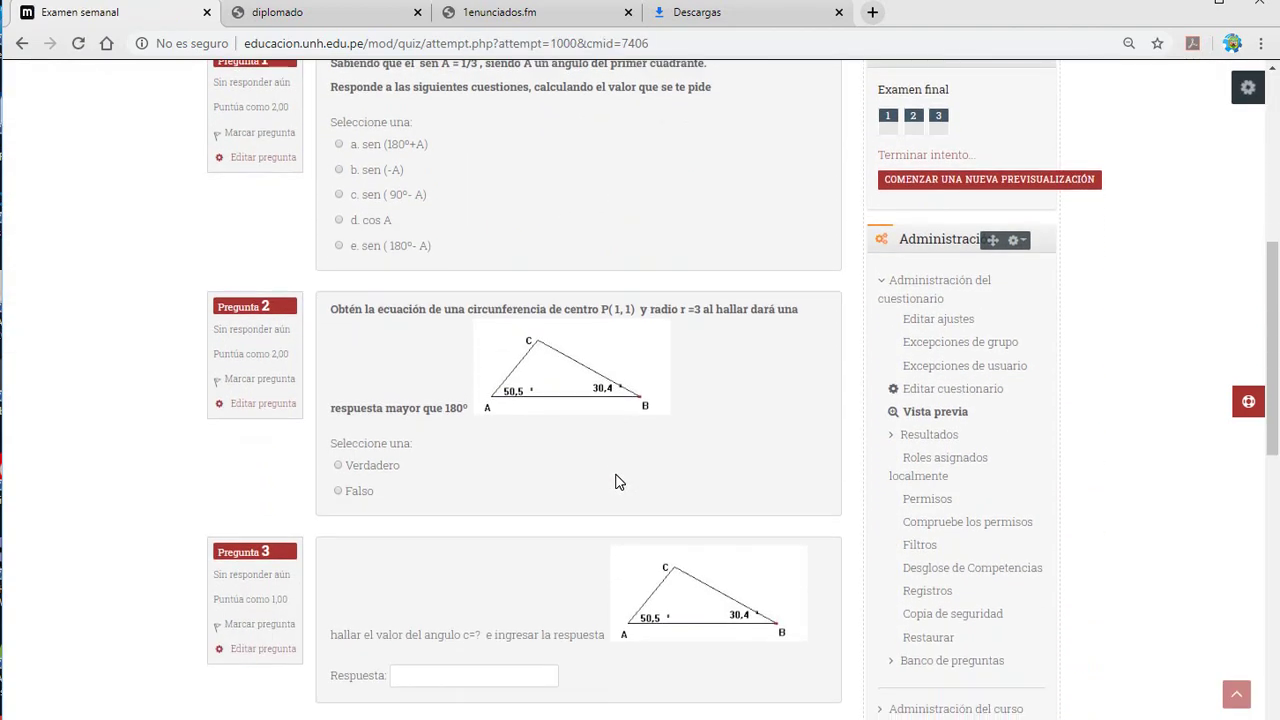
{"action": "scroll", "coordinate": [616, 482], "scroll_direction": "up", "scroll_amount": 2}
{"action": "scroll", "coordinate": [586, 394], "scroll_direction": "up", "scroll_amount": 2}
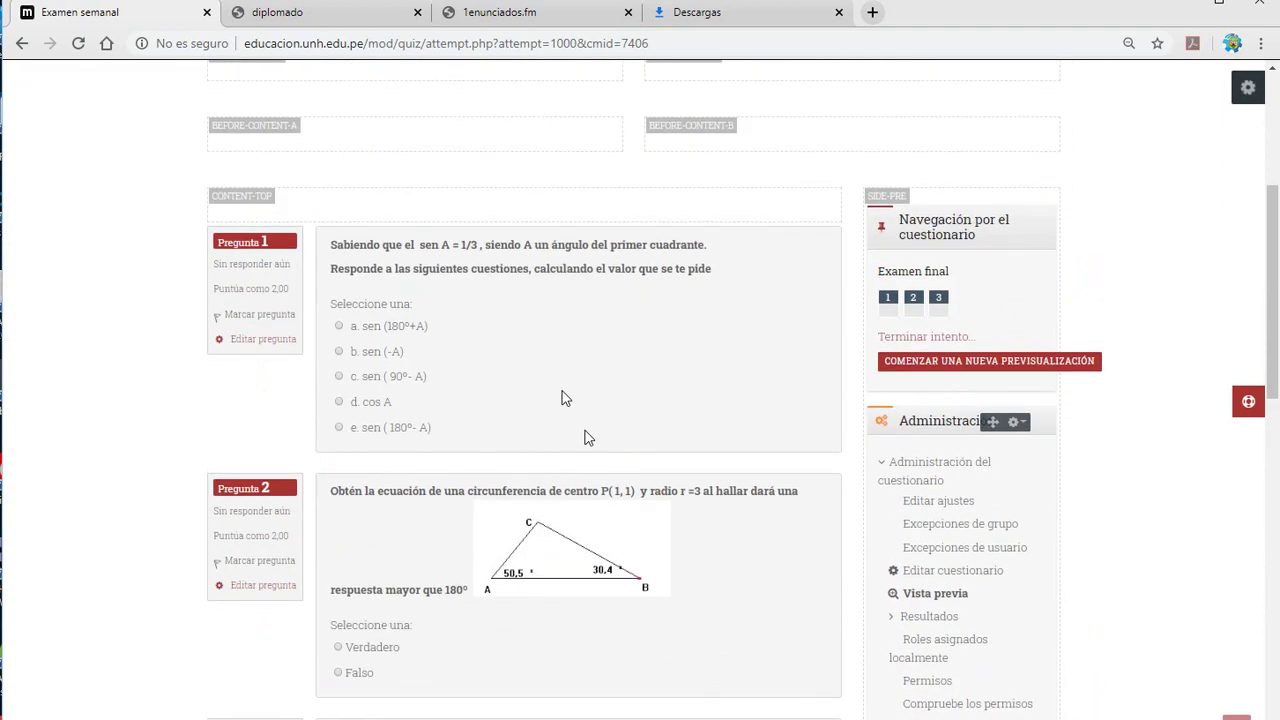
{"action": "scroll", "coordinate": [551, 514], "scroll_direction": "down", "scroll_amount": 1}
{"action": "scroll", "coordinate": [487, 520], "scroll_direction": "down", "scroll_amount": 1}
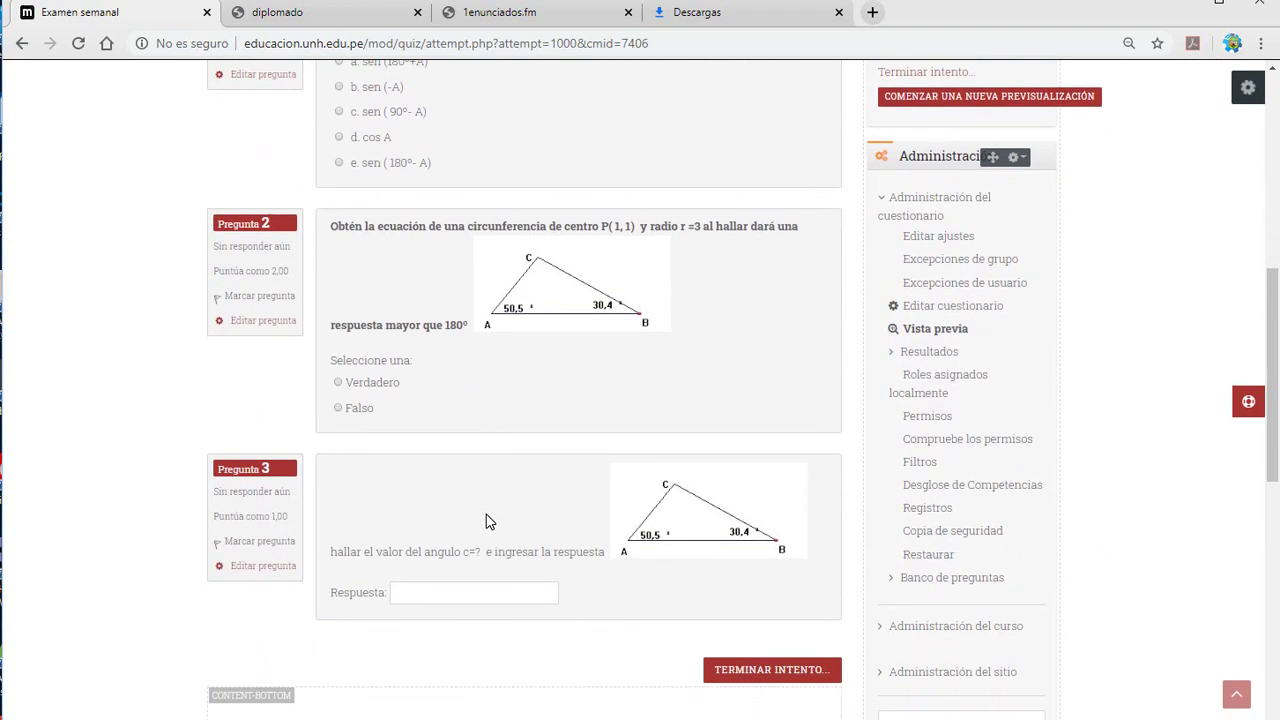
{"action": "scroll", "coordinate": [440, 520], "scroll_direction": "down", "scroll_amount": 4}
{"action": "scroll", "coordinate": [437, 521], "scroll_direction": "up", "scroll_amount": 2}
{"action": "scroll", "coordinate": [437, 520], "scroll_direction": "up", "scroll_amount": 3}
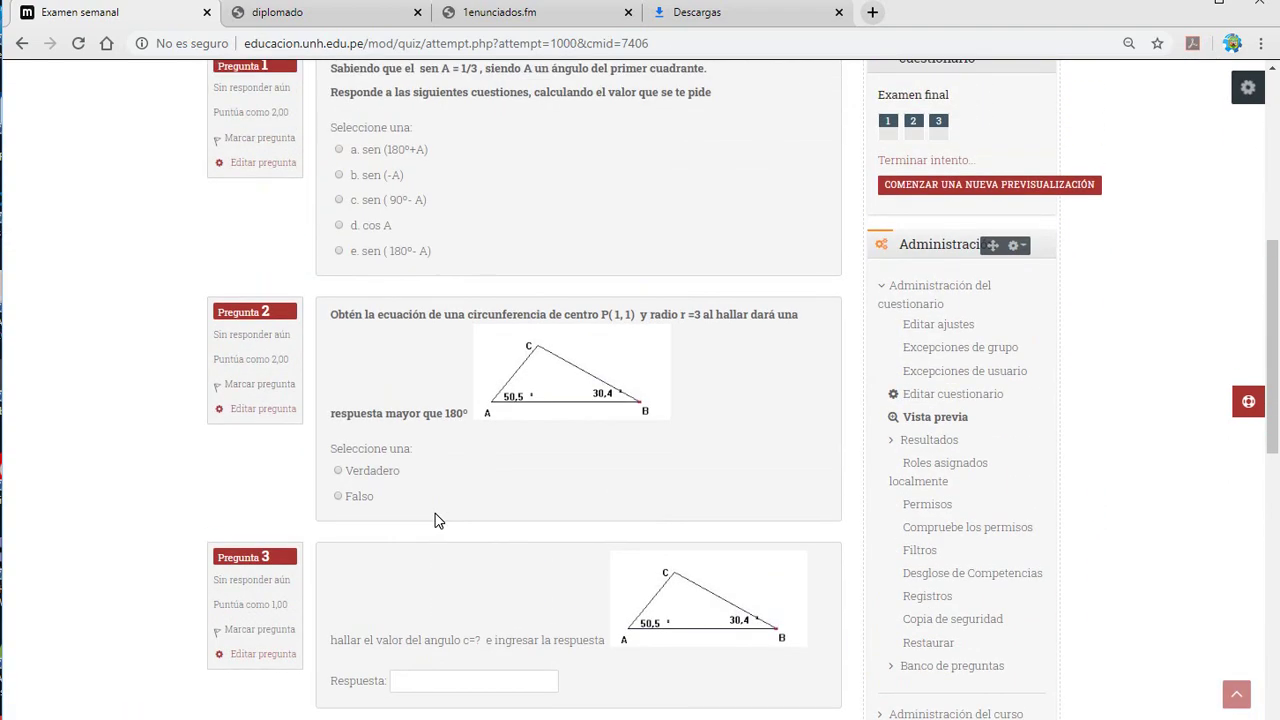
Answer question 1 with option a, sen (180º+A).
{"action": "scroll", "coordinate": [604, 566], "scroll_direction": "up", "scroll_amount": 3}
{"action": "scroll", "coordinate": [604, 566], "scroll_direction": "down", "scroll_amount": 1}
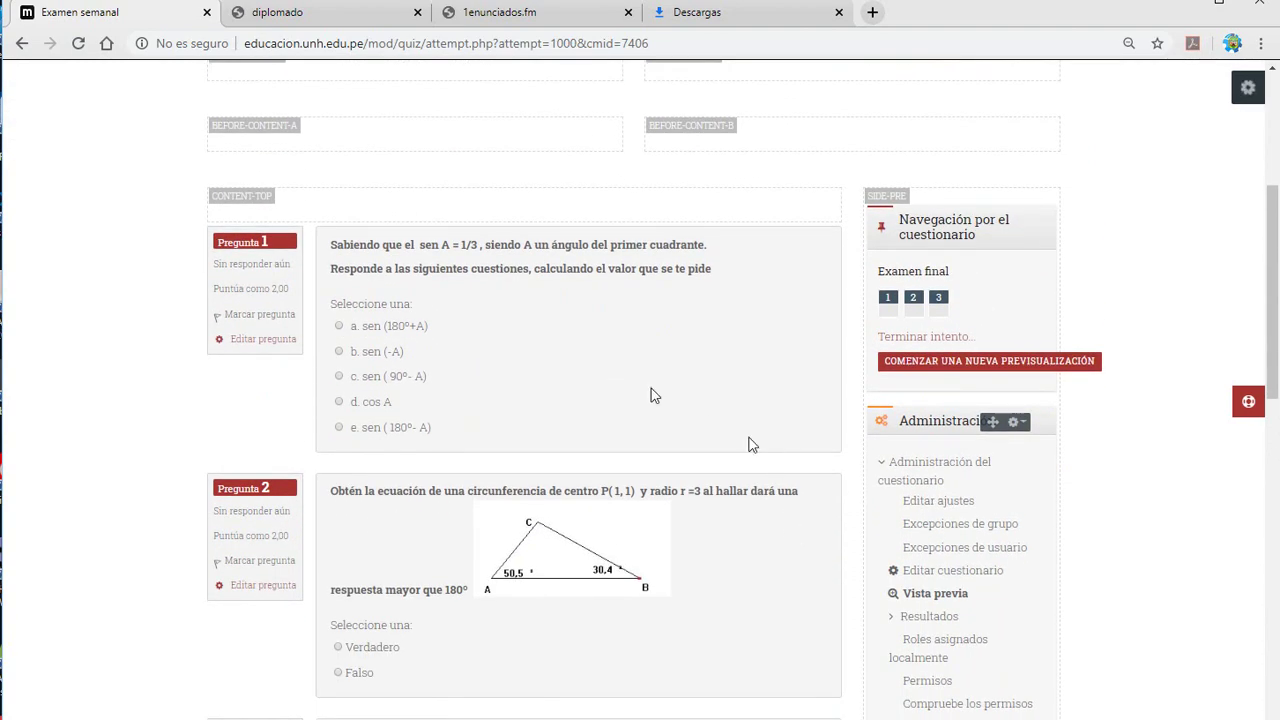
{"action": "left_click", "coordinate": [339, 327]}
{"action": "scroll", "coordinate": [380, 400], "scroll_direction": "down", "scroll_amount": 3}
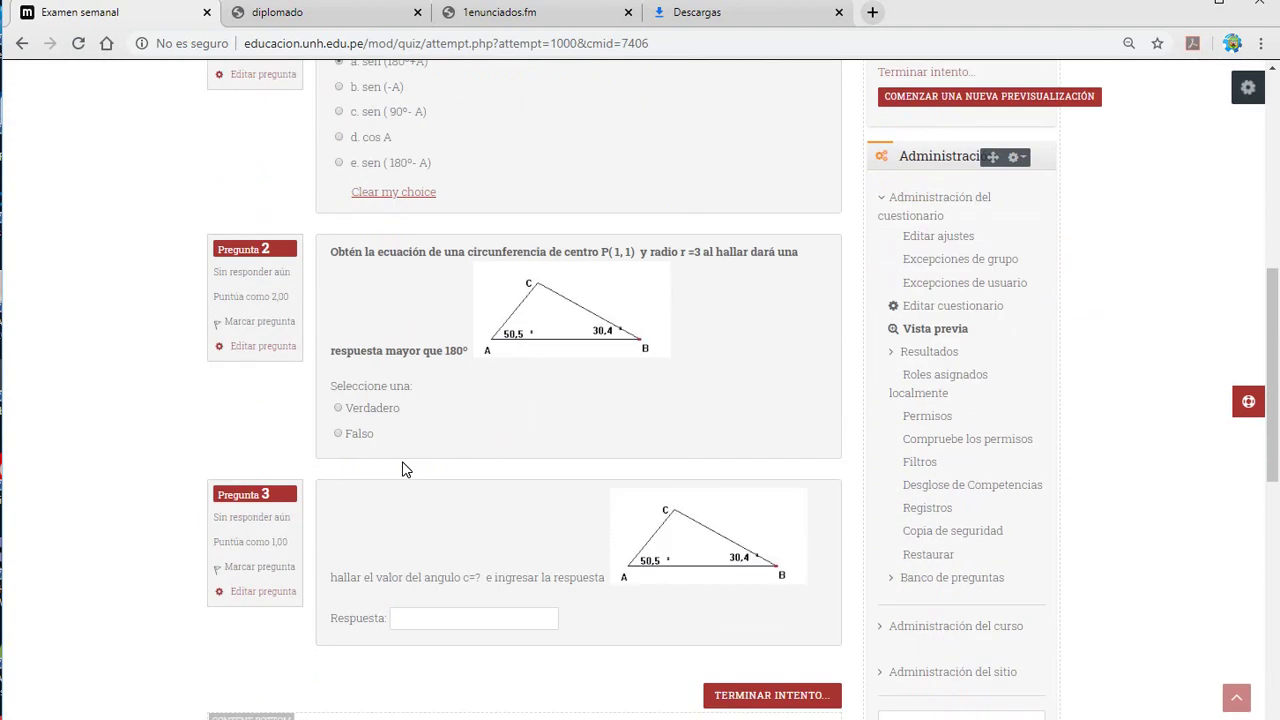
Answer the quiz with option d, cos A, for question 1, Falso for question 2 and 90.1 for question 3.
{"action": "left_click", "coordinate": [340, 139]}
{"action": "scroll", "coordinate": [410, 475], "scroll_direction": "down", "scroll_amount": 3}
{"action": "left_click", "coordinate": [450, 353]}
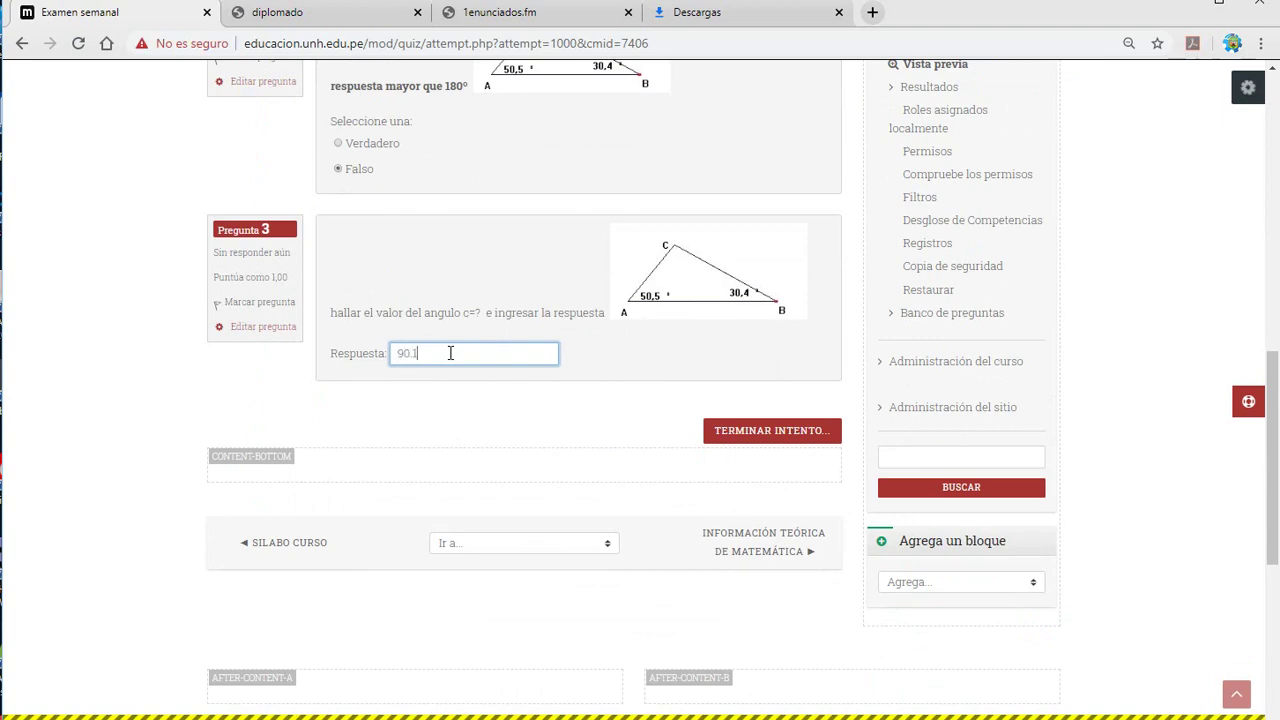
Finish the quiz attempt and submit all answers, confirming the submission.
{"action": "left_click", "coordinate": [729, 438]}
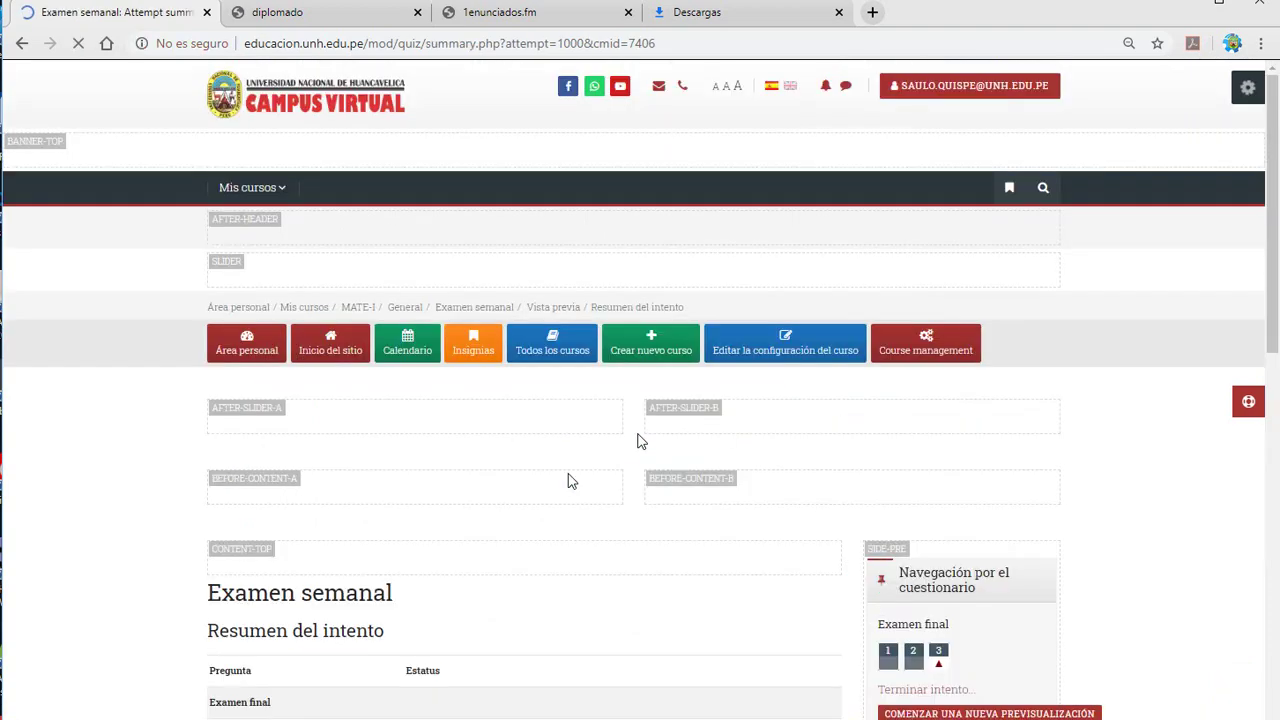
{"action": "scroll", "coordinate": [700, 591], "scroll_direction": "down", "scroll_amount": 6}
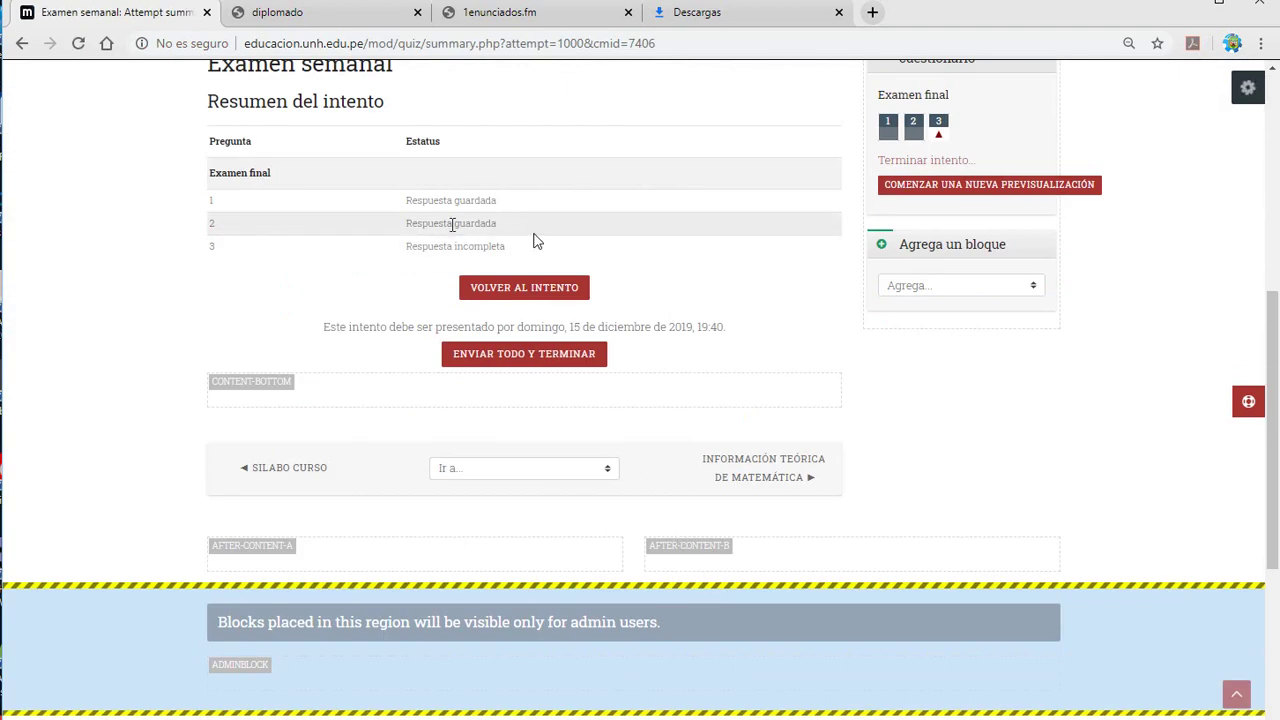
{"action": "left_click", "coordinate": [540, 364]}
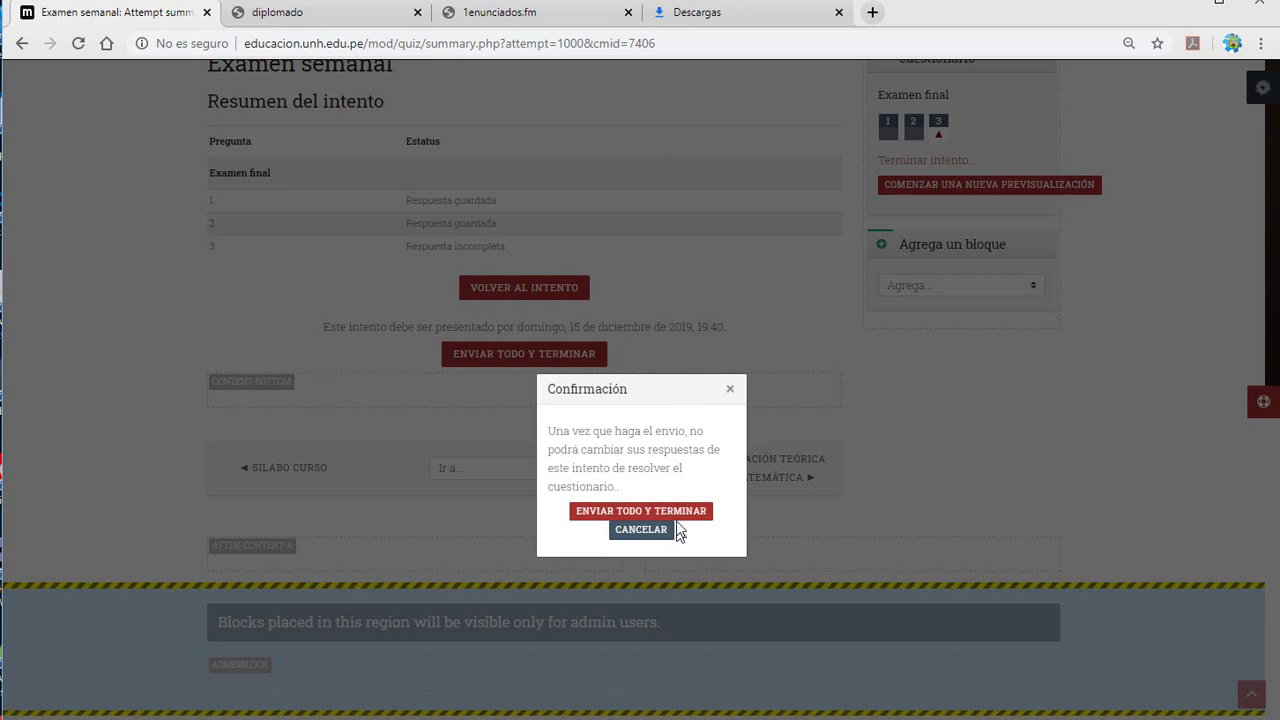
{"action": "left_click", "coordinate": [666, 512]}
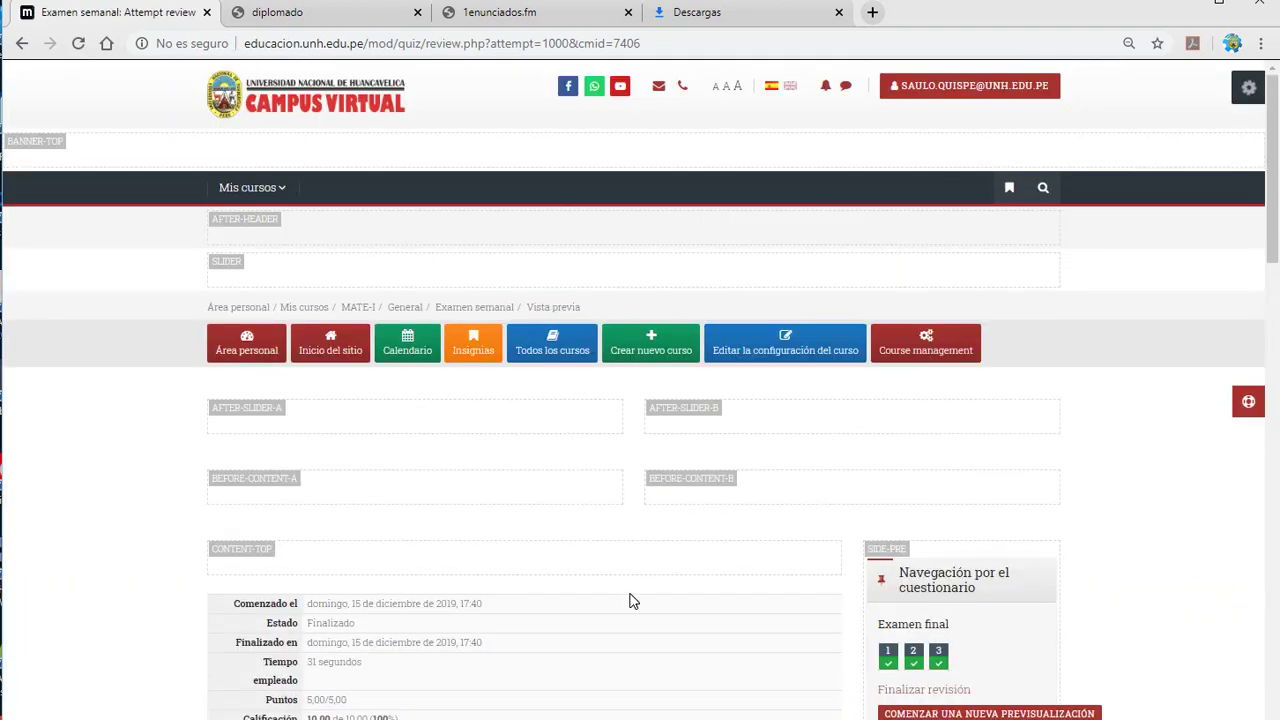
Review the submitted attempt, checking the grade summary and the feedback on each of the three questions.
{"action": "scroll", "coordinate": [632, 597], "scroll_direction": "down", "scroll_amount": 5}
{"action": "scroll", "coordinate": [560, 571], "scroll_direction": "down", "scroll_amount": 4}
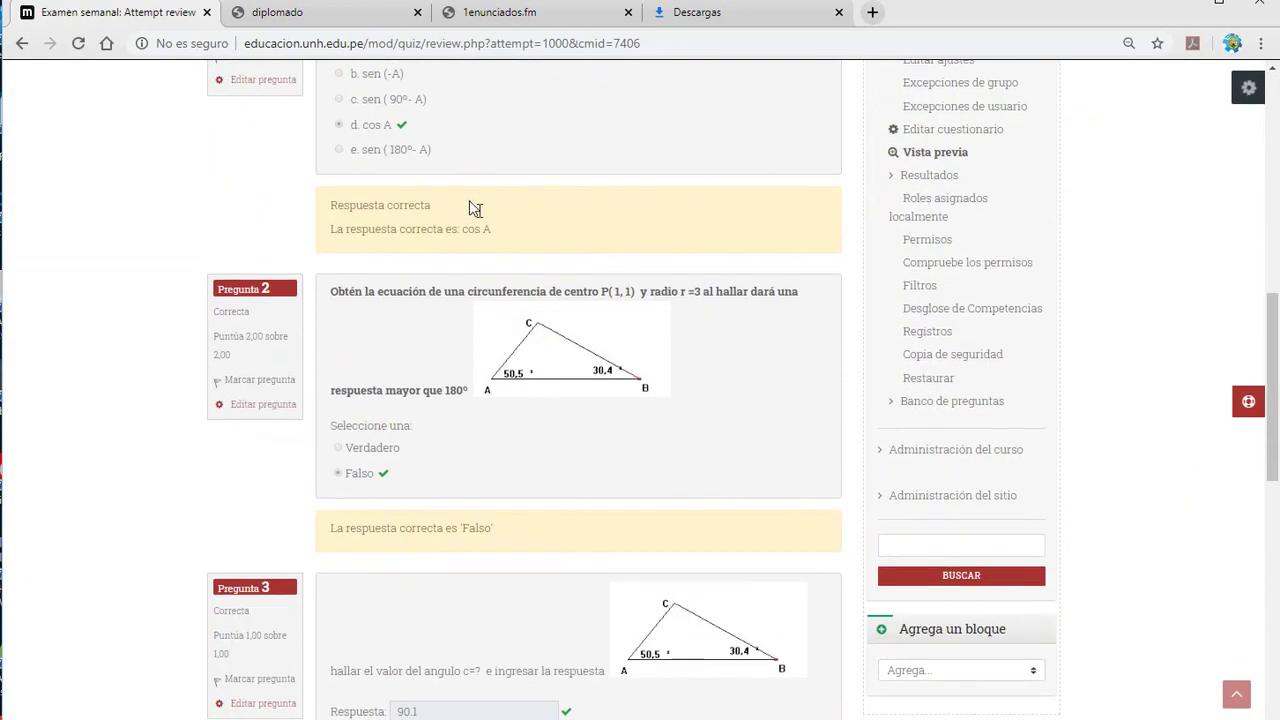
{"action": "scroll", "coordinate": [390, 514], "scroll_direction": "down", "scroll_amount": 4}
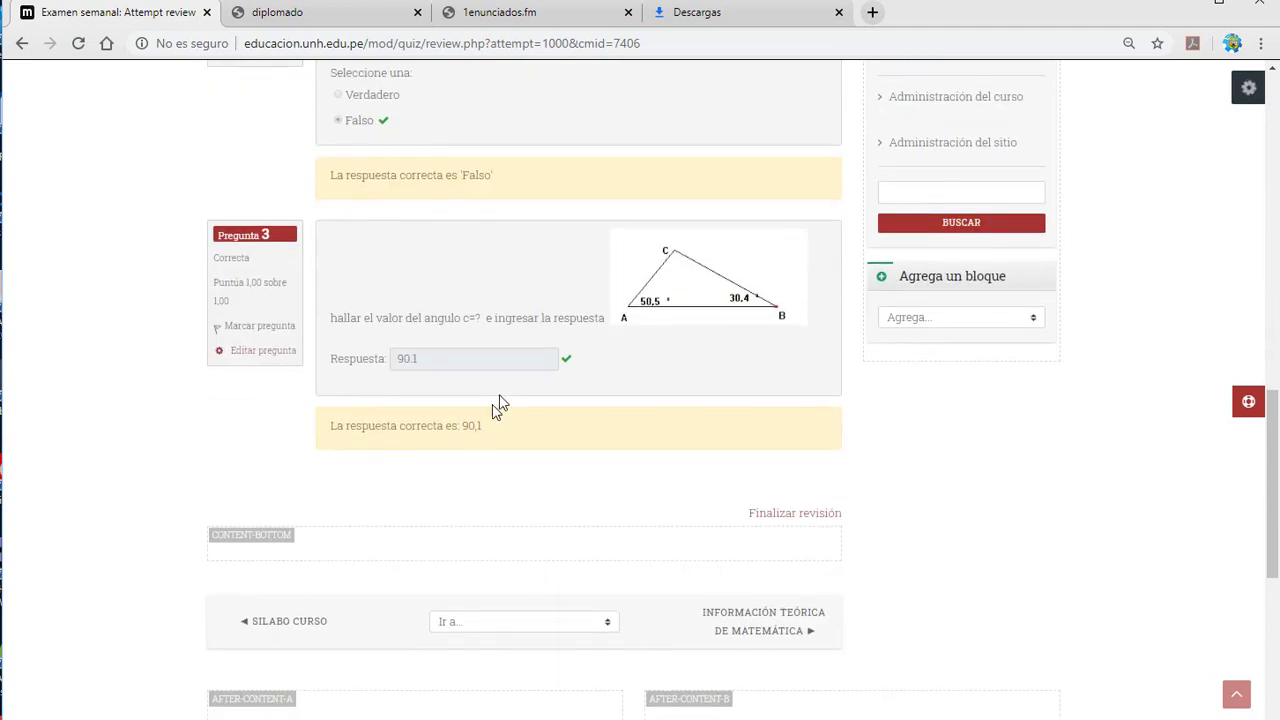
{"action": "scroll", "coordinate": [728, 497], "scroll_direction": "up", "scroll_amount": 15}
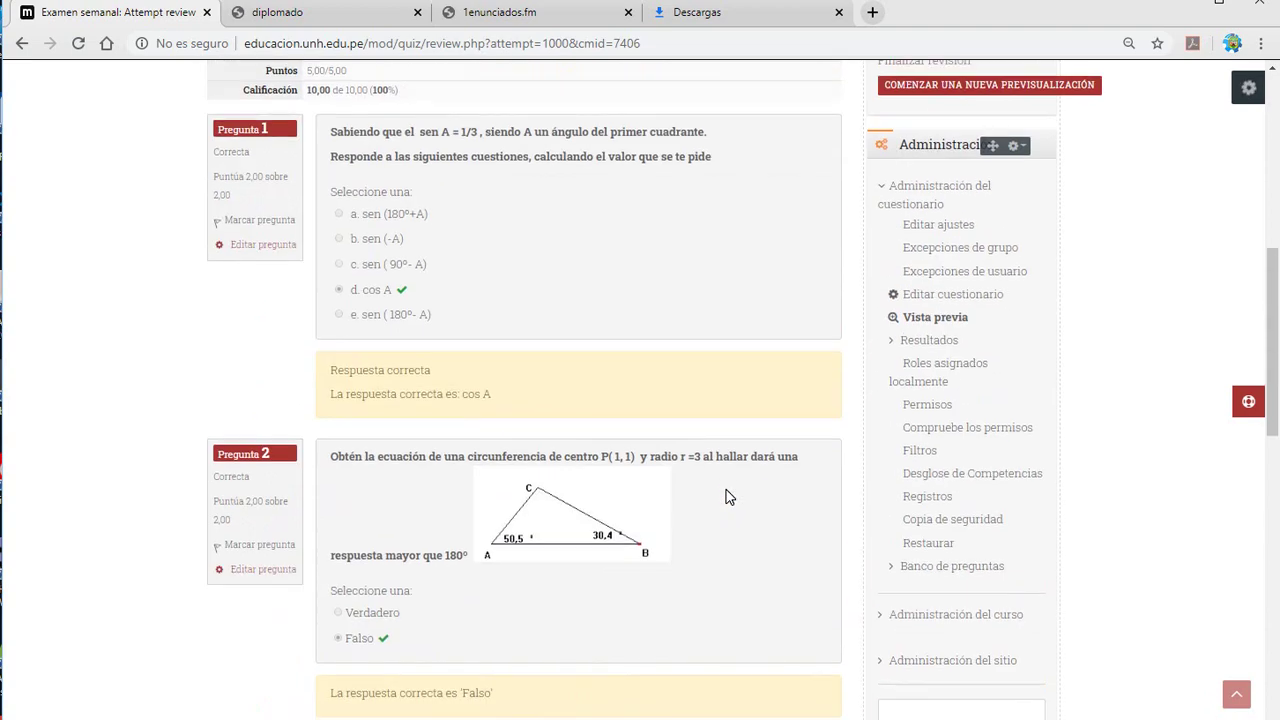
{"action": "scroll", "coordinate": [728, 497], "scroll_direction": "down", "scroll_amount": 4}
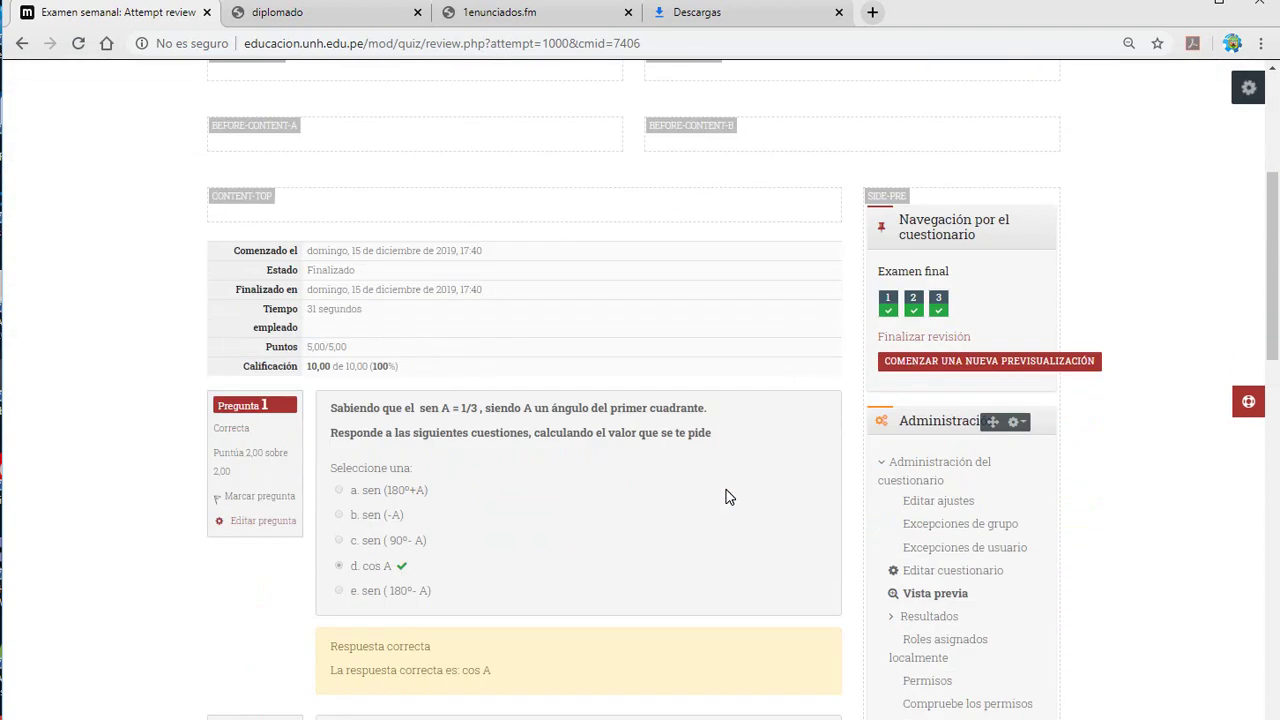
{"action": "scroll", "coordinate": [728, 497], "scroll_direction": "up", "scroll_amount": 4}
{"action": "scroll", "coordinate": [728, 497], "scroll_direction": "down", "scroll_amount": 3}
{"action": "scroll", "coordinate": [728, 497], "scroll_direction": "down", "scroll_amount": 4}
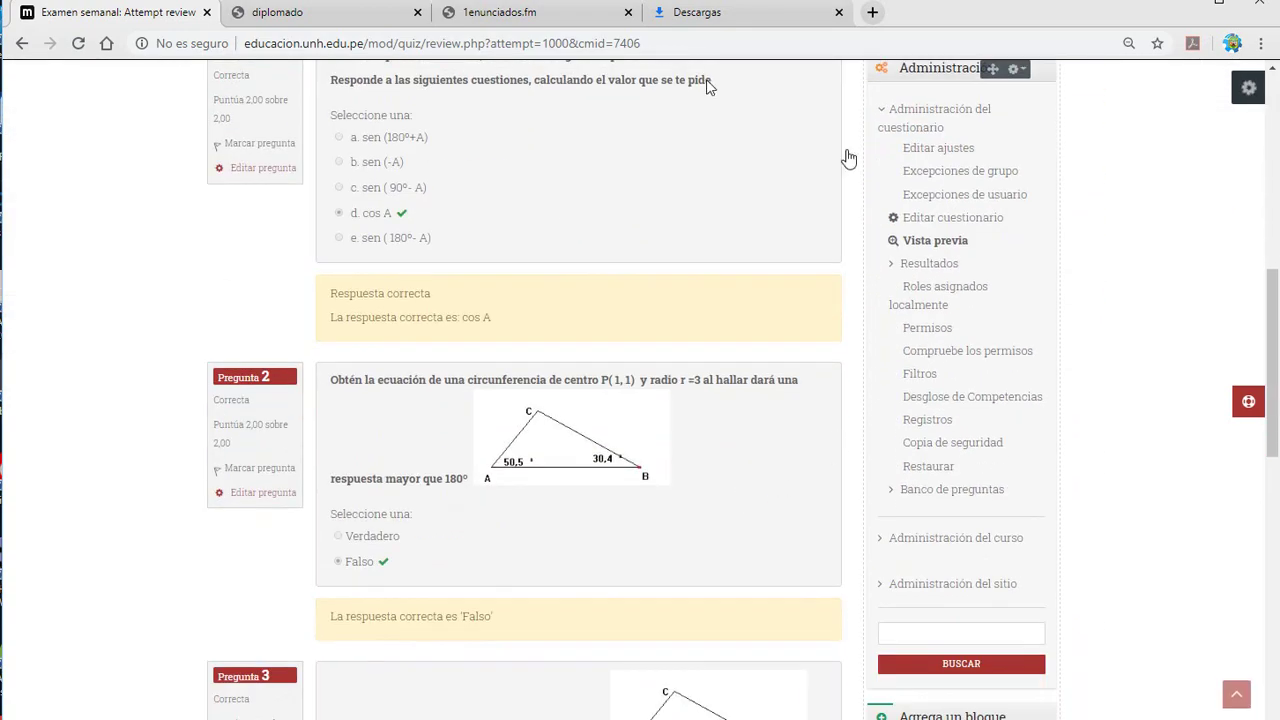
Switch to the diplomado PDF manual and read sections 3.1.1 to 3.1.4 on creating, timing and editing a quiz.
{"action": "left_click", "coordinate": [357, 14]}
{"action": "scroll", "coordinate": [677, 400], "scroll_direction": "down", "scroll_amount": 5}
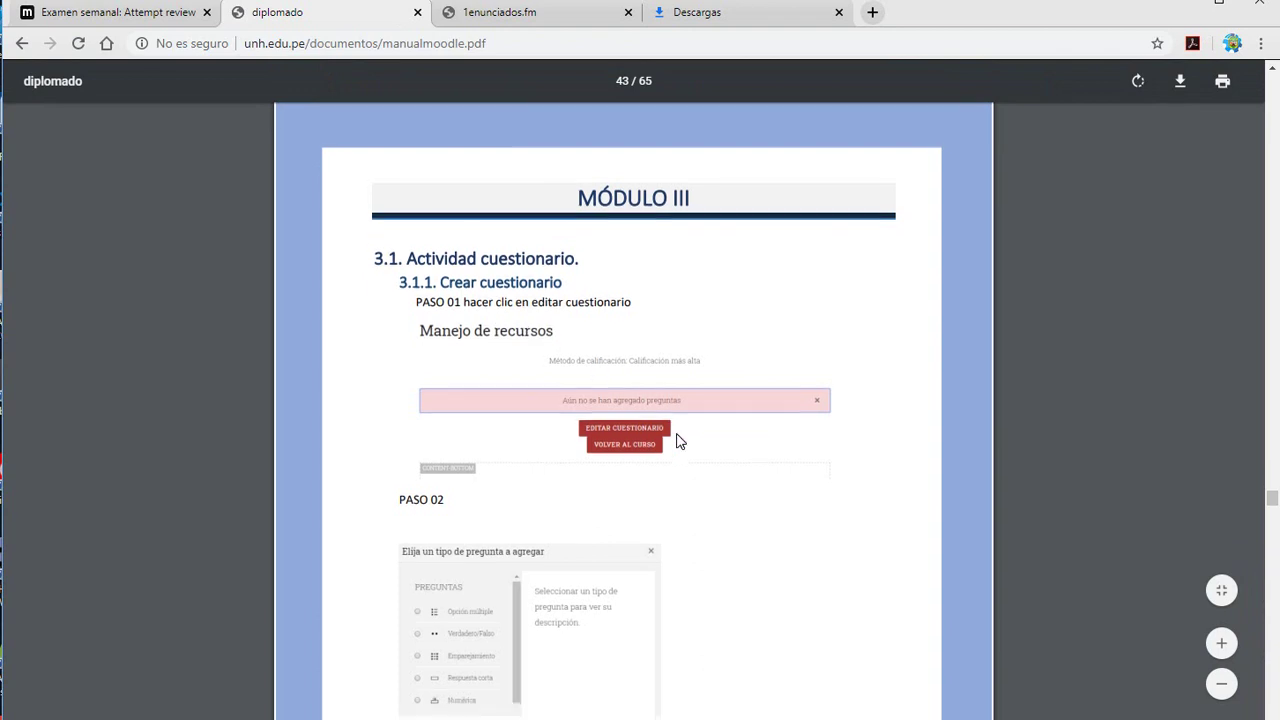
{"action": "scroll", "coordinate": [678, 472], "scroll_direction": "up", "scroll_amount": 3}
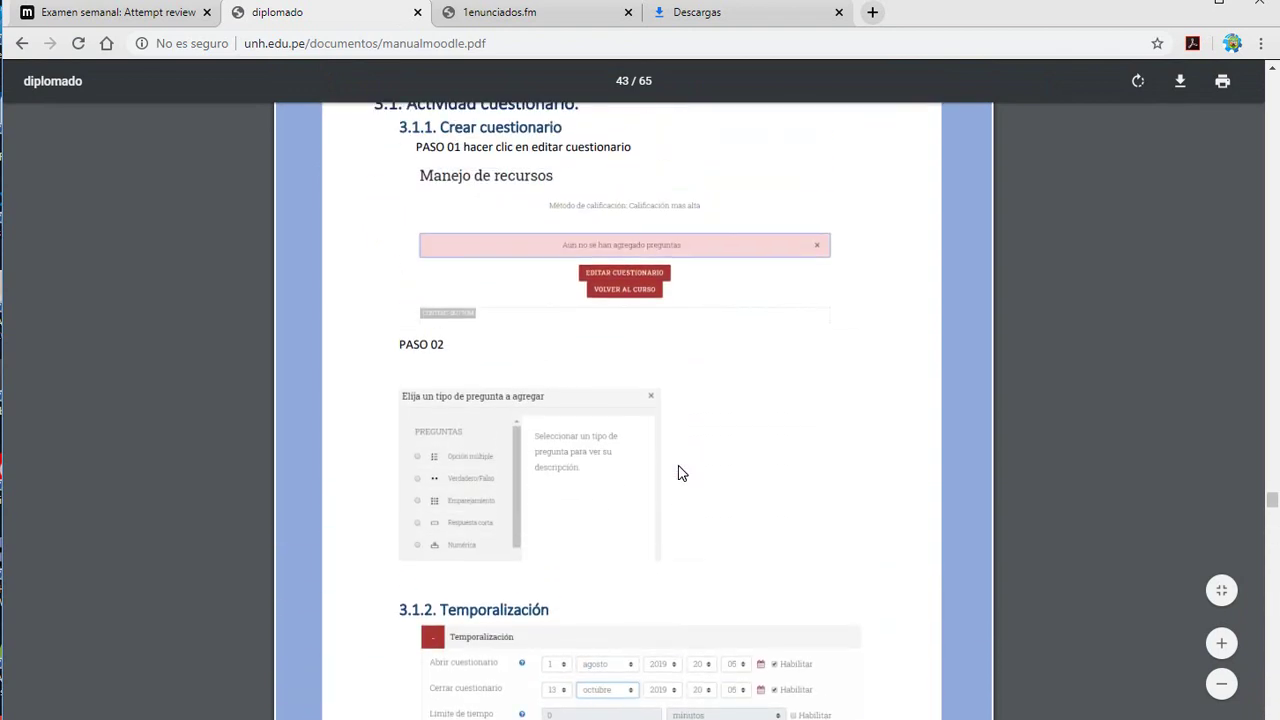
{"action": "scroll", "coordinate": [678, 472], "scroll_direction": "down", "scroll_amount": 2}
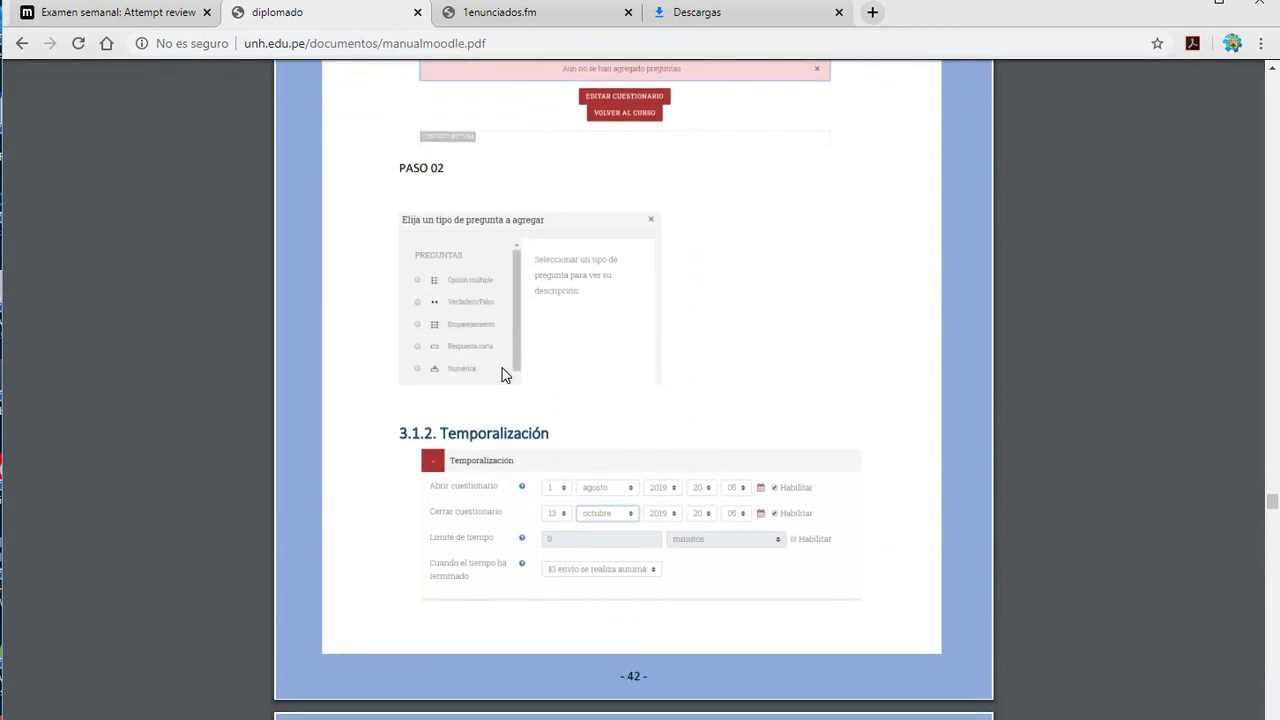
{"action": "scroll", "coordinate": [689, 424], "scroll_direction": "down", "scroll_amount": 1}
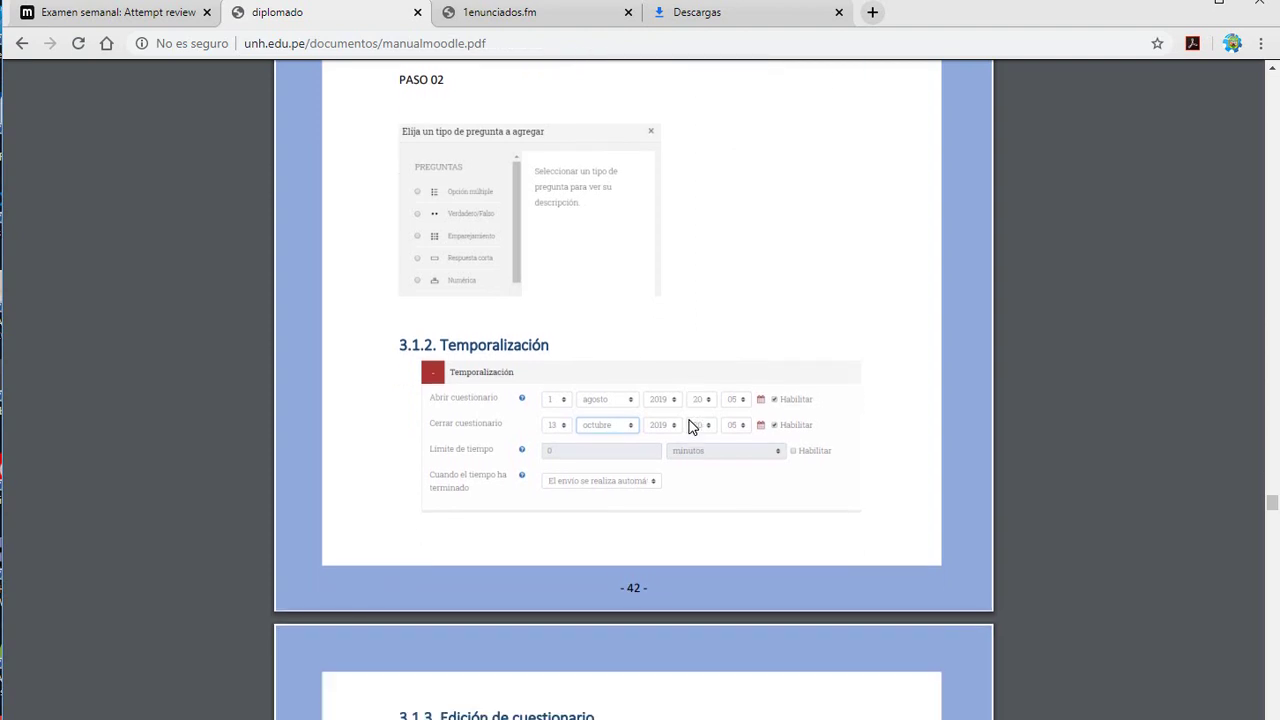
{"action": "scroll", "coordinate": [689, 424], "scroll_direction": "down", "scroll_amount": 3}
{"action": "scroll", "coordinate": [725, 440], "scroll_direction": "up", "scroll_amount": 2}
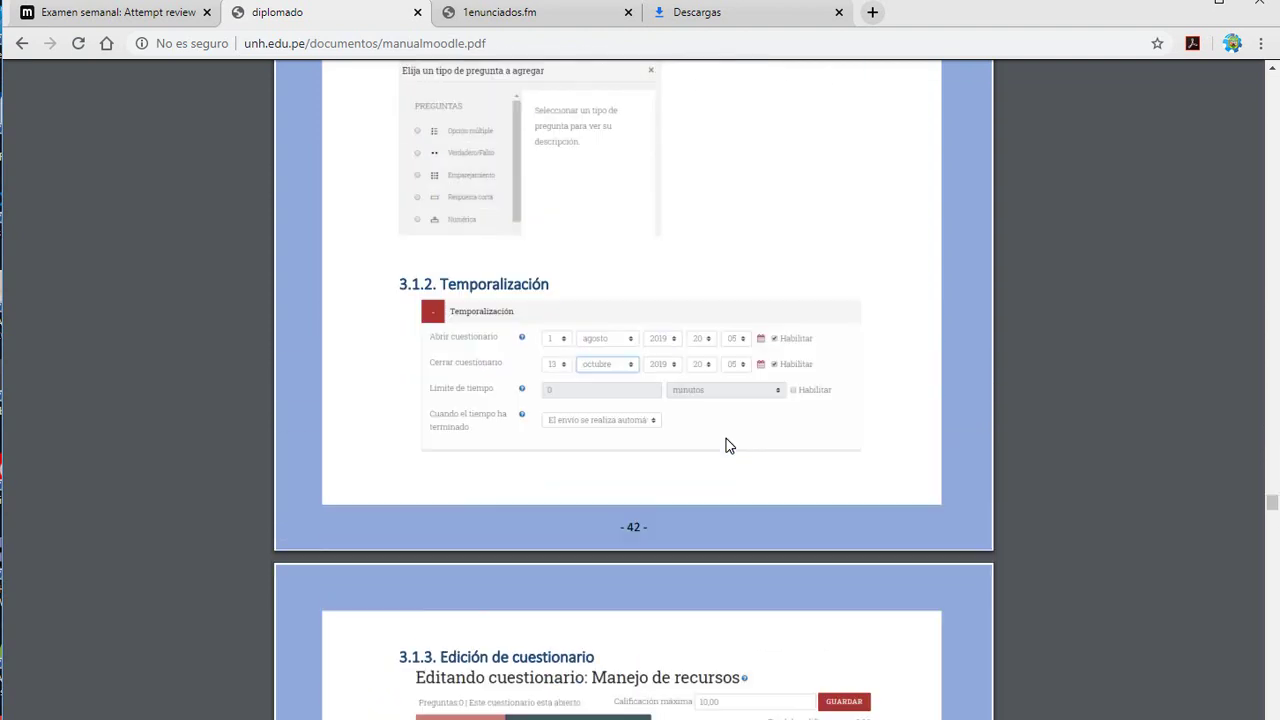
{"action": "scroll", "coordinate": [727, 446], "scroll_direction": "up", "scroll_amount": 2}
{"action": "scroll", "coordinate": [717, 461], "scroll_direction": "down", "scroll_amount": 2}
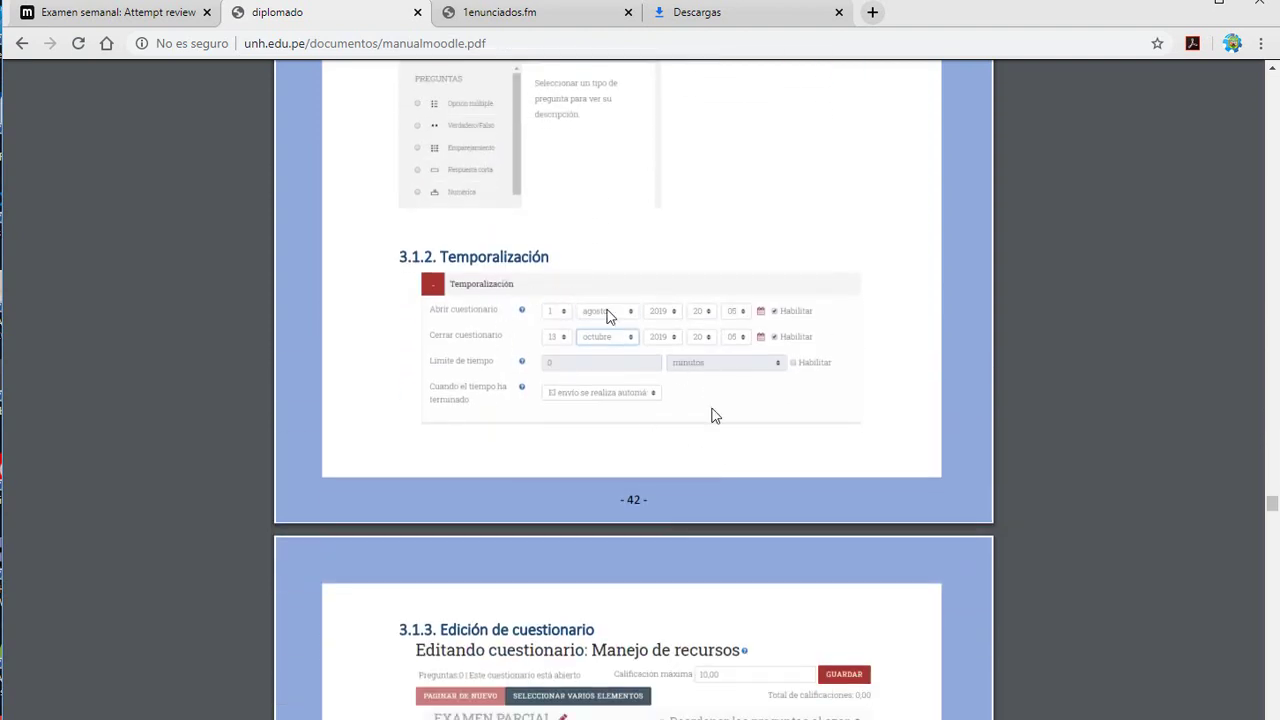
{"action": "scroll", "coordinate": [716, 416], "scroll_direction": "down", "scroll_amount": 5}
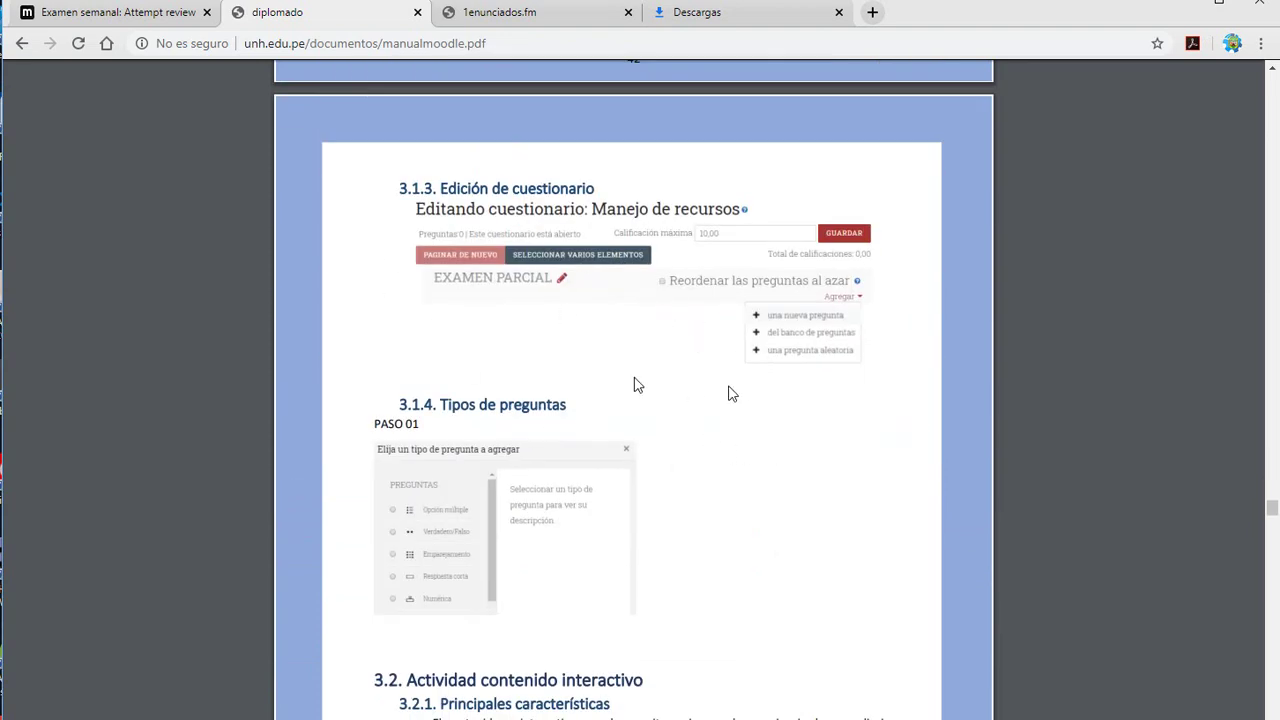
{"action": "scroll", "coordinate": [611, 374], "scroll_direction": "down", "scroll_amount": 5}
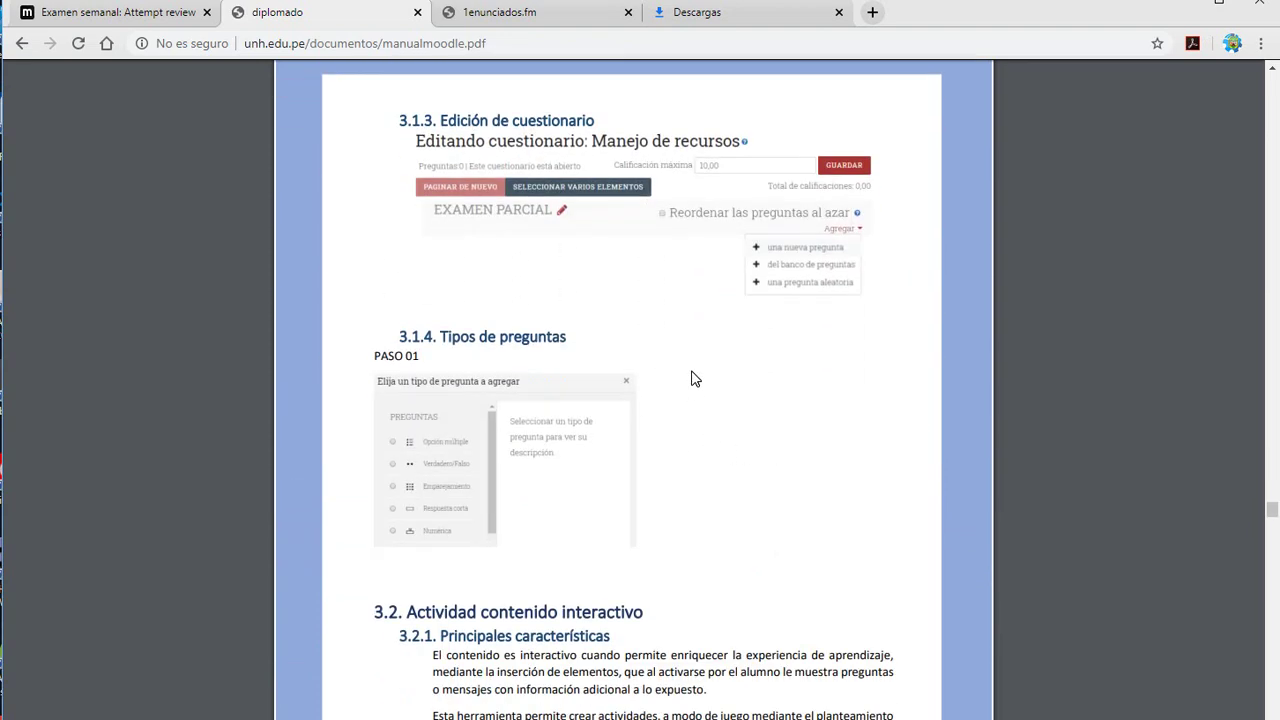
Glance back at the attempt's grade summary and locate section 3.3.3, Actividad Tarea - Calificación, in the manual.
{"action": "left_click", "coordinate": [186, 12]}
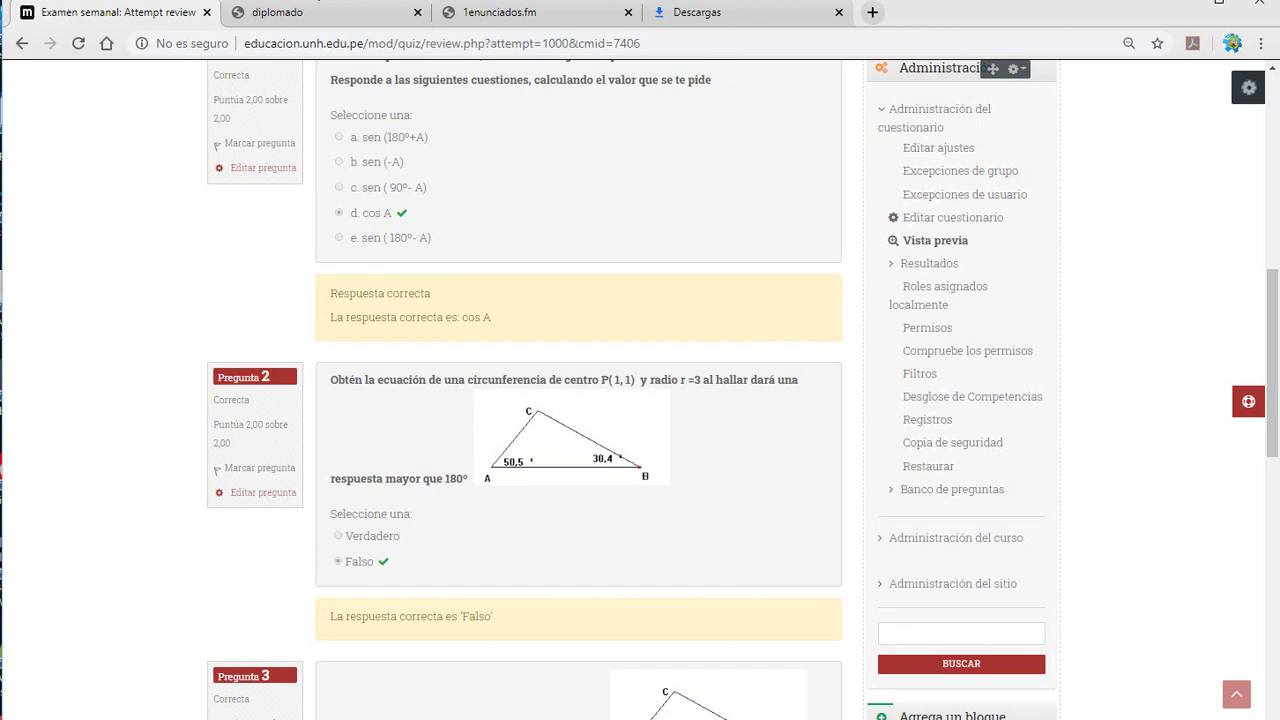
{"action": "scroll", "coordinate": [705, 380], "scroll_direction": "up", "scroll_amount": 5}
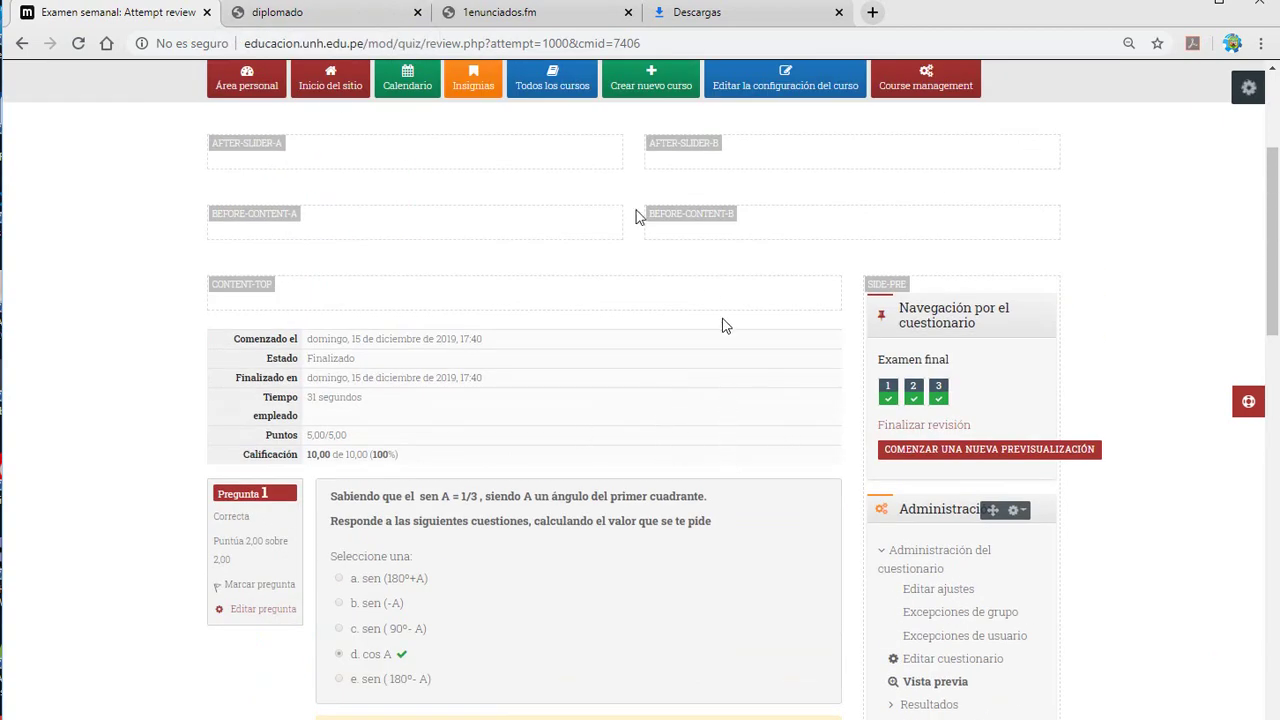
{"action": "left_click", "coordinate": [276, 16]}
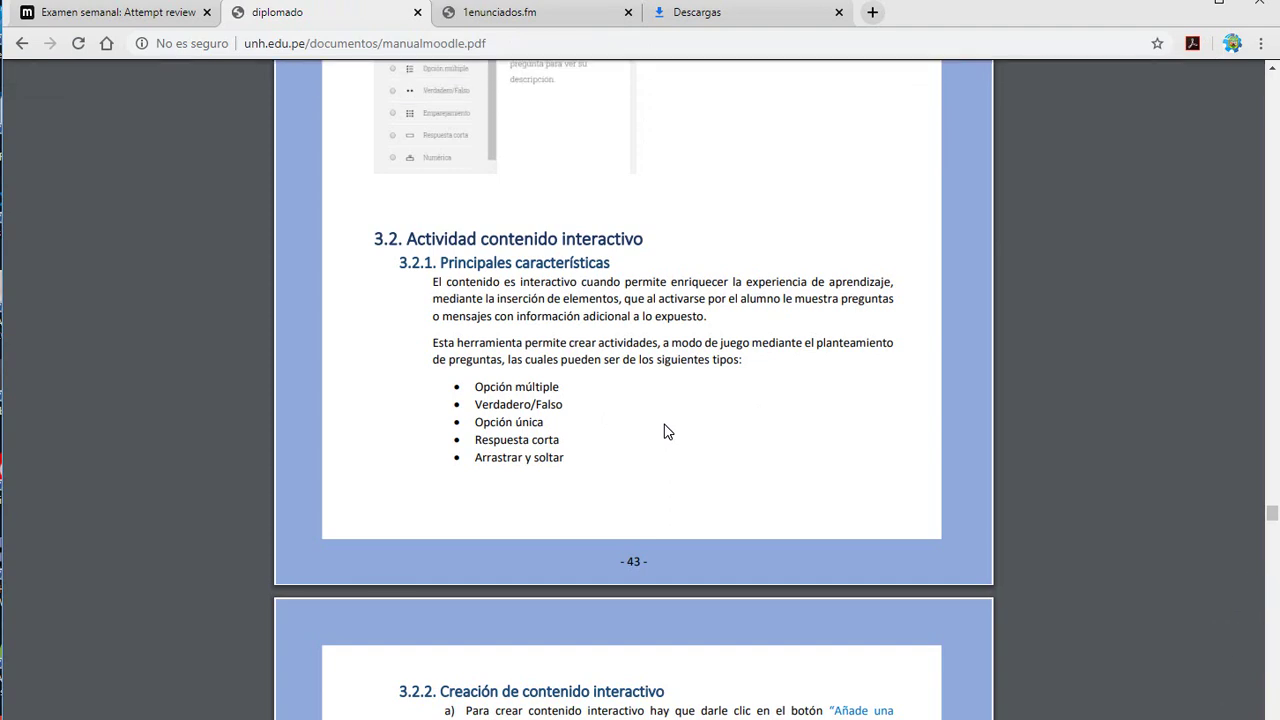
{"action": "scroll", "coordinate": [668, 432], "scroll_direction": "down", "scroll_amount": 20}
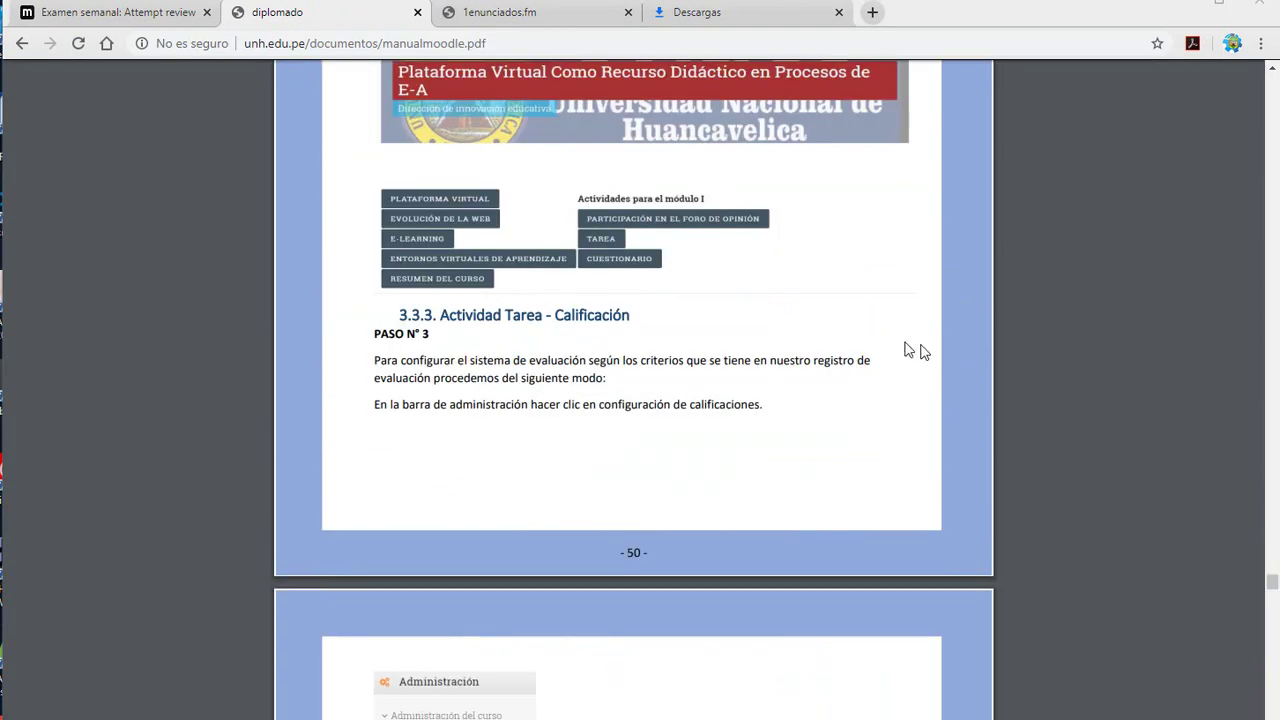
{"action": "scroll", "coordinate": [843, 362], "scroll_direction": "up", "scroll_amount": 2}
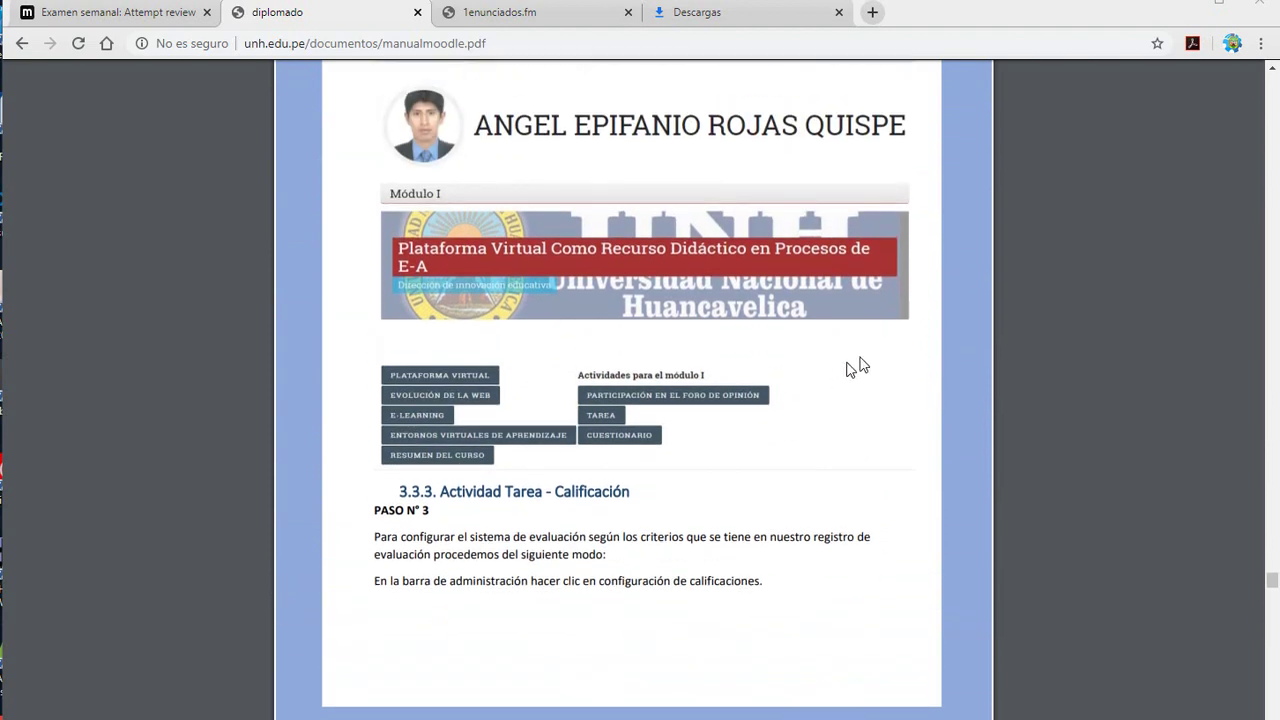
Recheck the results in the quiz attempt review and return to the MATE-I course page.
{"action": "left_click", "coordinate": [137, 22]}
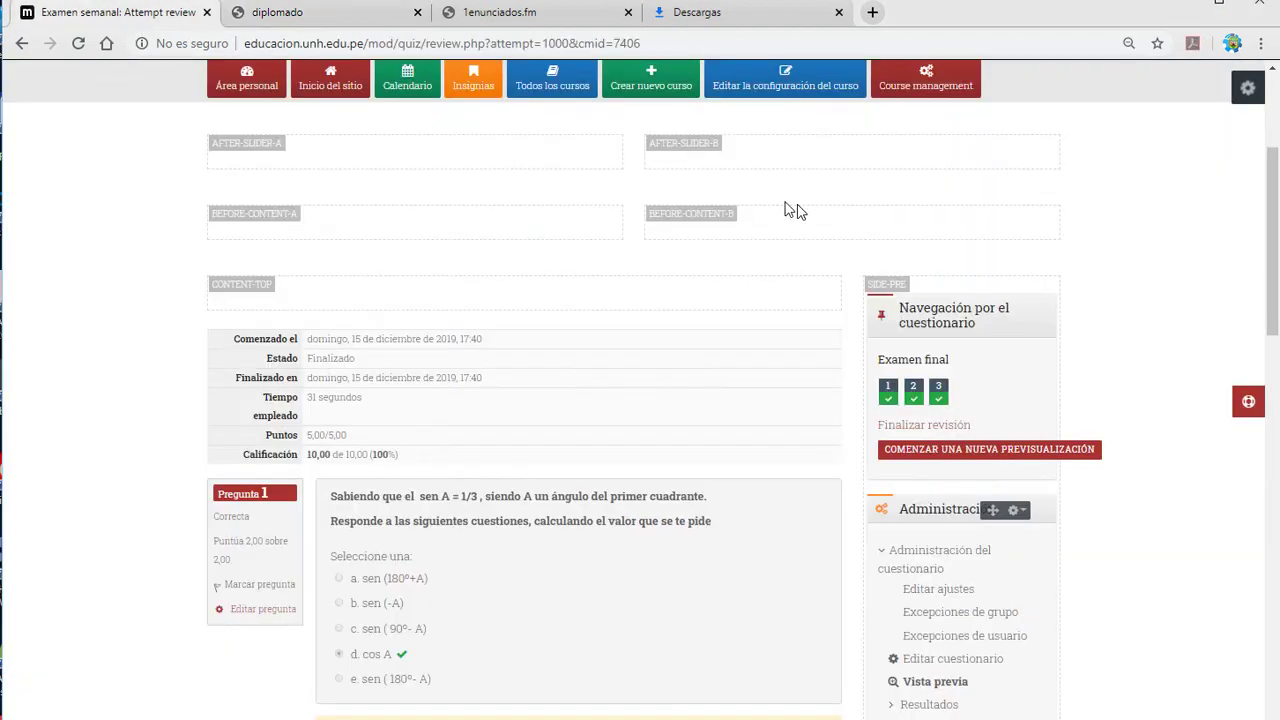
{"action": "scroll", "coordinate": [688, 473], "scroll_direction": "down", "scroll_amount": 5}
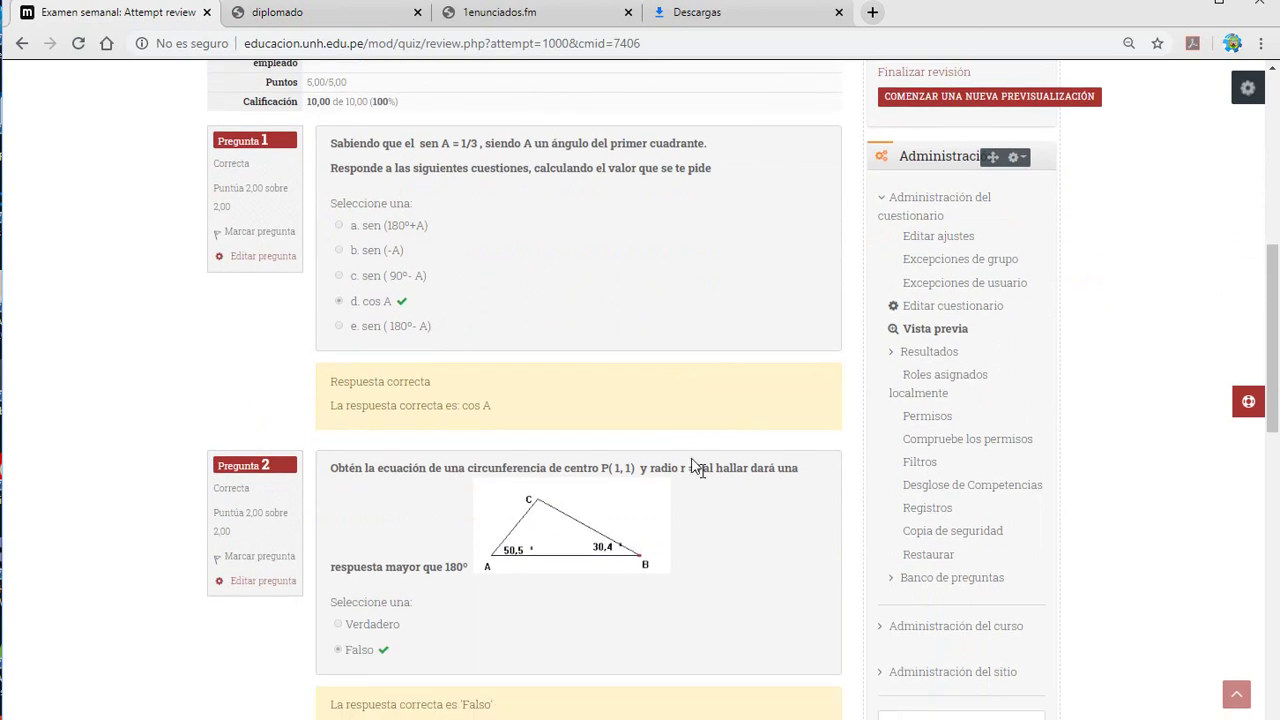
{"action": "scroll", "coordinate": [720, 488], "scroll_direction": "down", "scroll_amount": 3}
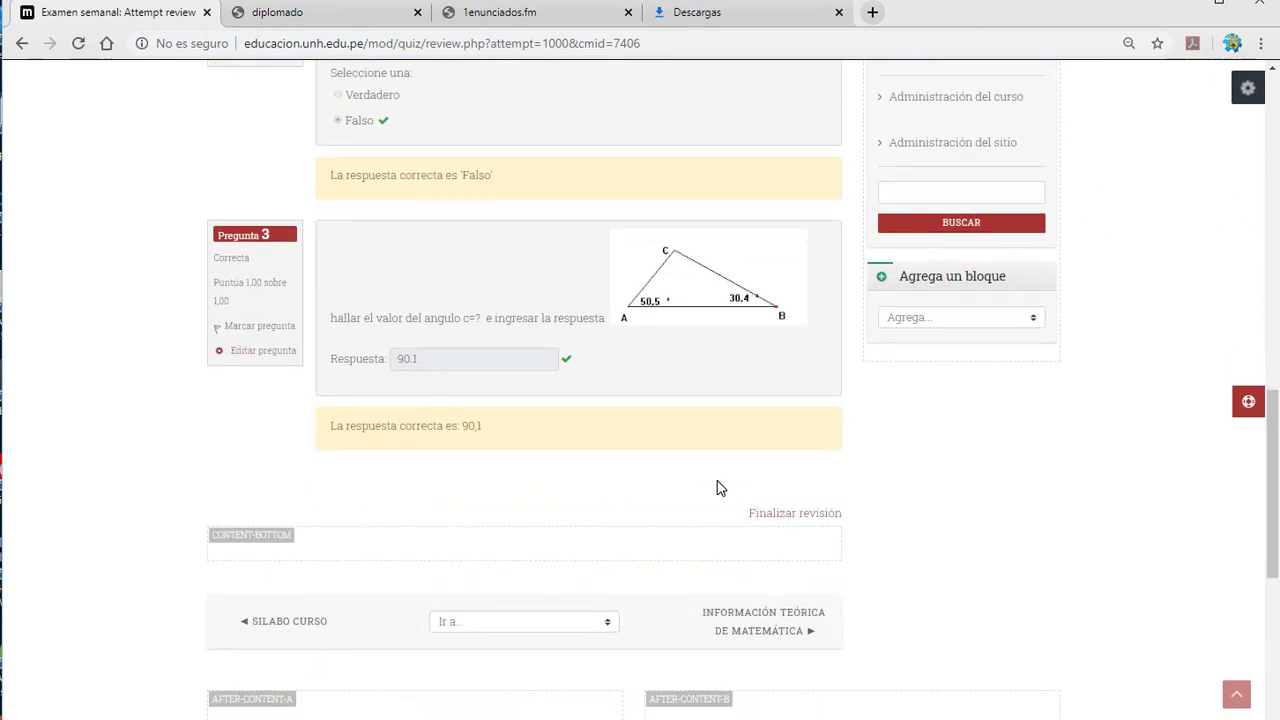
{"action": "scroll", "coordinate": [720, 488], "scroll_direction": "up", "scroll_amount": 10}
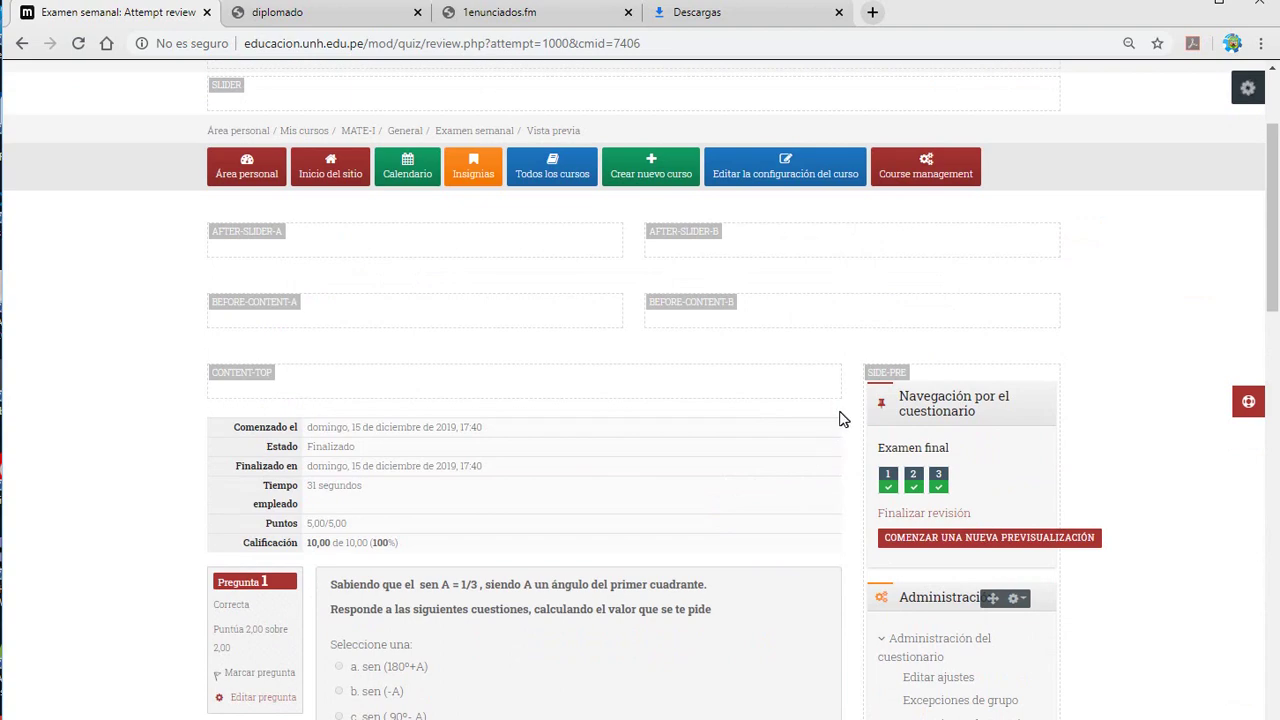
{"action": "left_click", "coordinate": [407, 135]}
Read the manual's grading sections, from the evaluation register and Configuración Calificaciones to creating the weighted grade categories.
{"action": "left_click", "coordinate": [290, 14]}
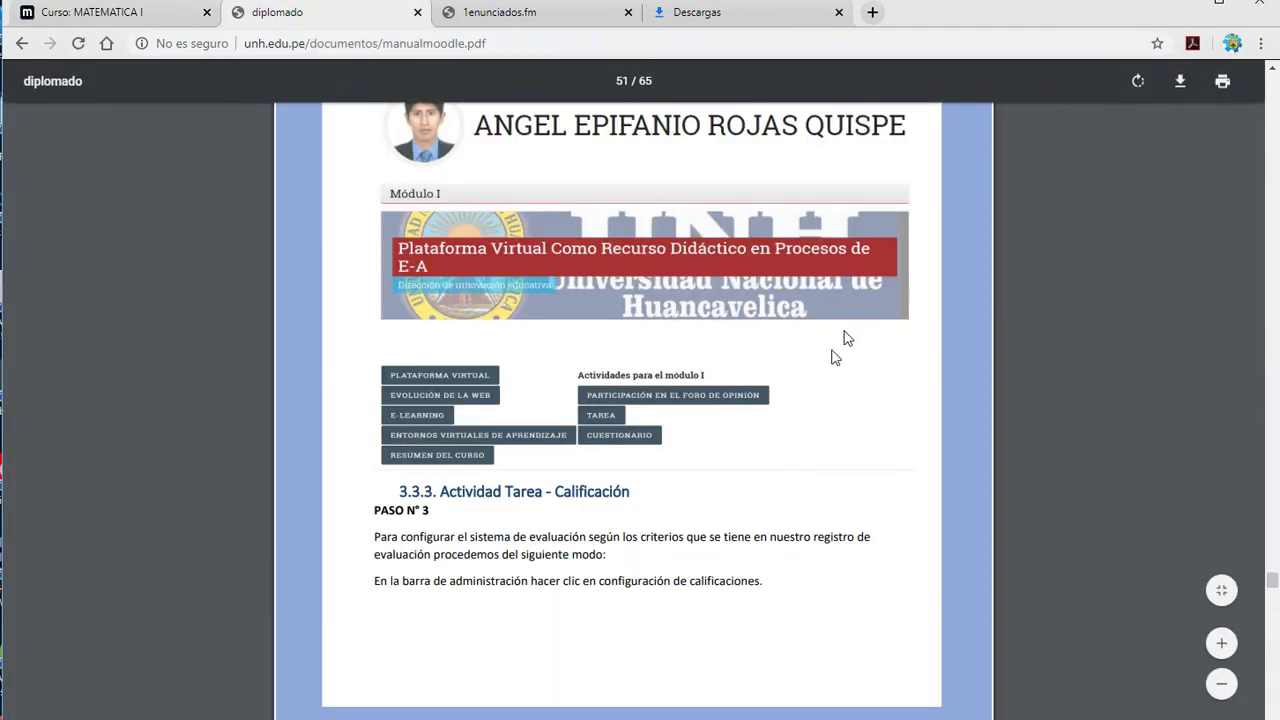
{"action": "scroll", "coordinate": [786, 429], "scroll_direction": "up", "scroll_amount": 6}
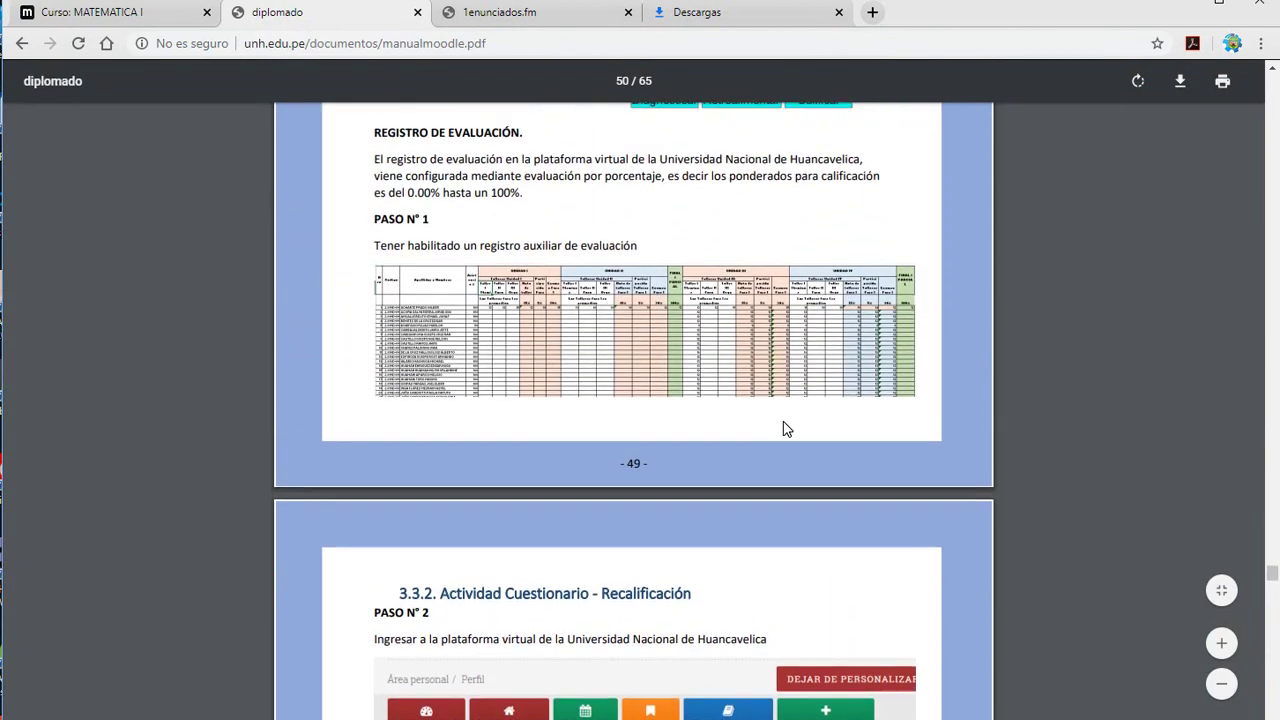
{"action": "scroll", "coordinate": [783, 428], "scroll_direction": "down", "scroll_amount": 10}
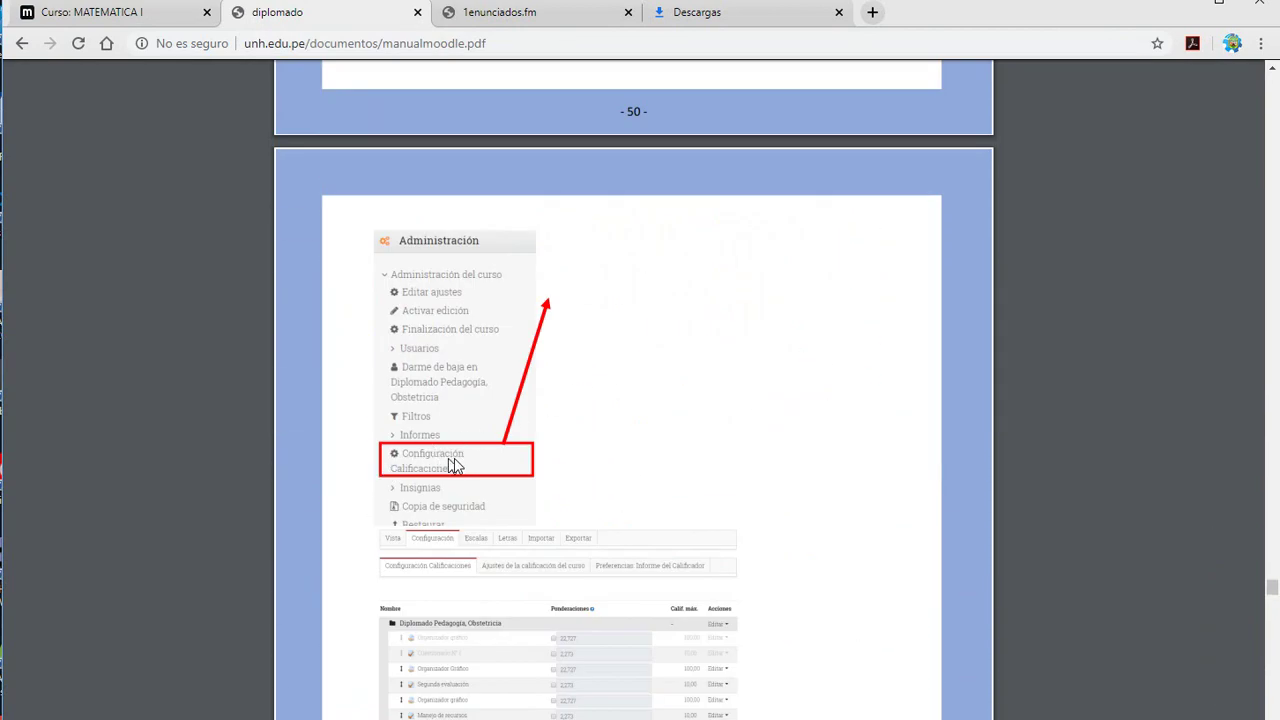
{"action": "scroll", "coordinate": [620, 485], "scroll_direction": "down", "scroll_amount": 3}
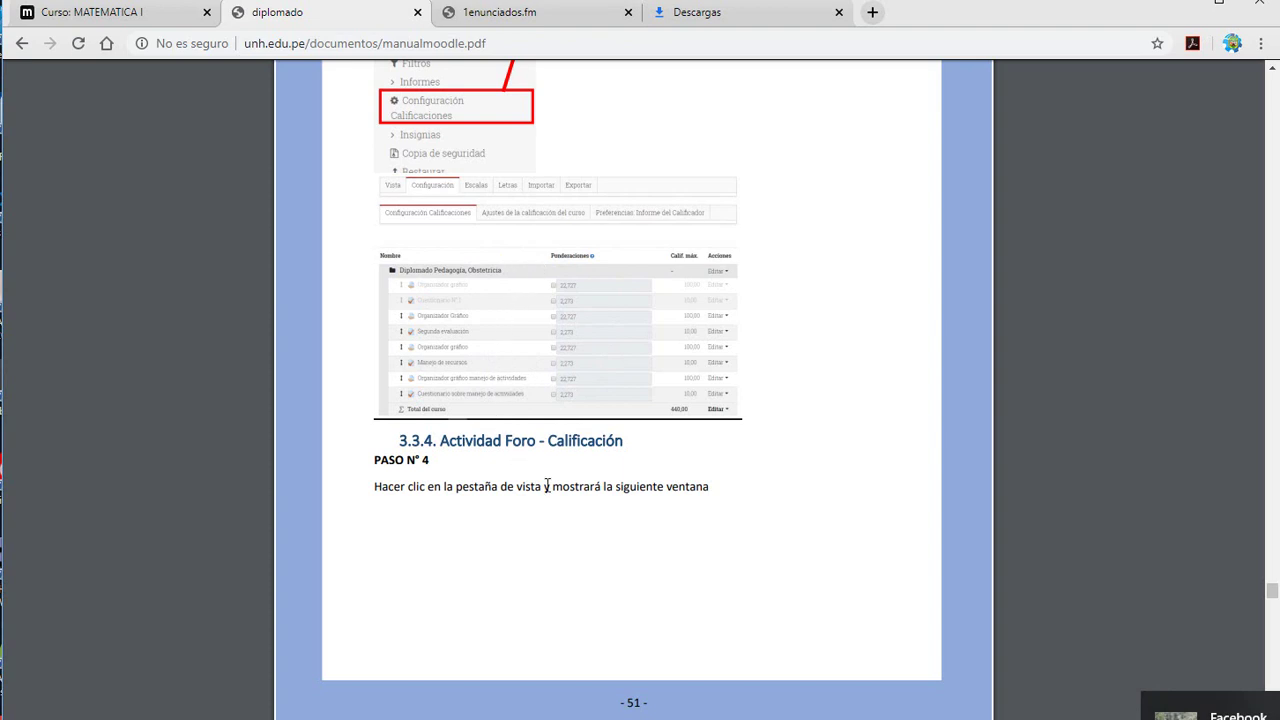
{"action": "scroll", "coordinate": [547, 486], "scroll_direction": "down", "scroll_amount": 10}
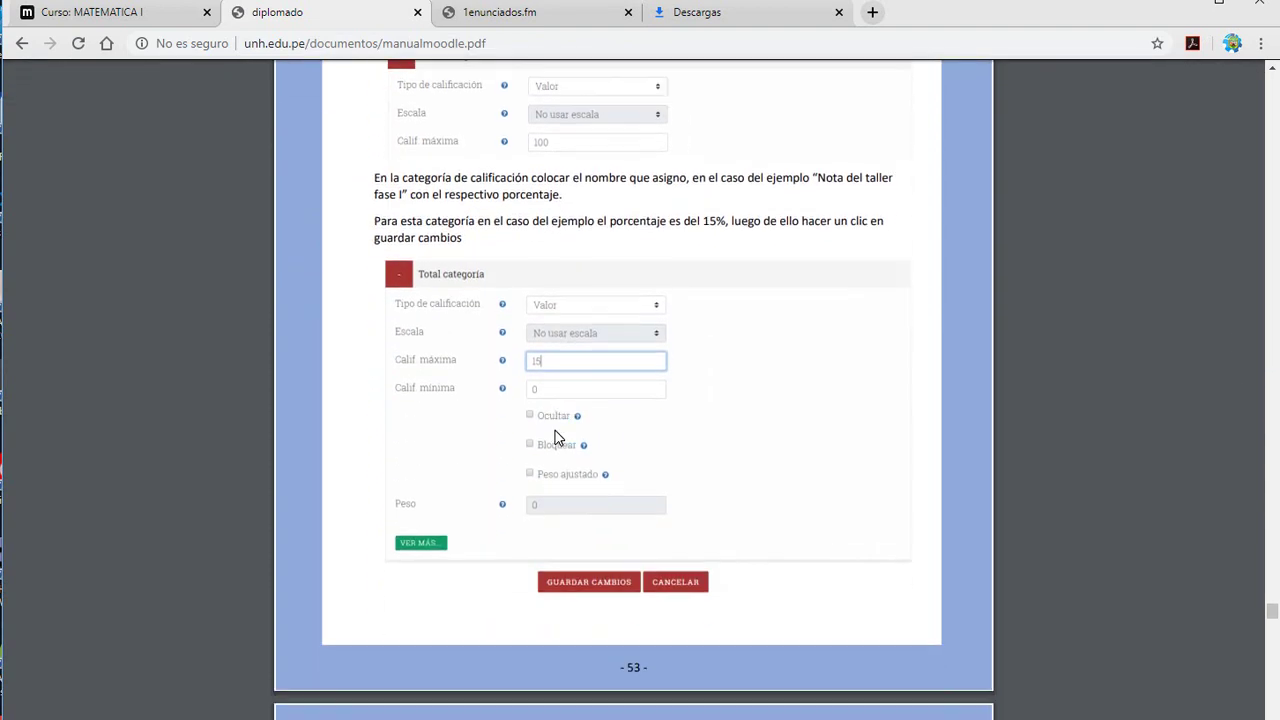
{"action": "scroll", "coordinate": [557, 438], "scroll_direction": "down", "scroll_amount": 1}
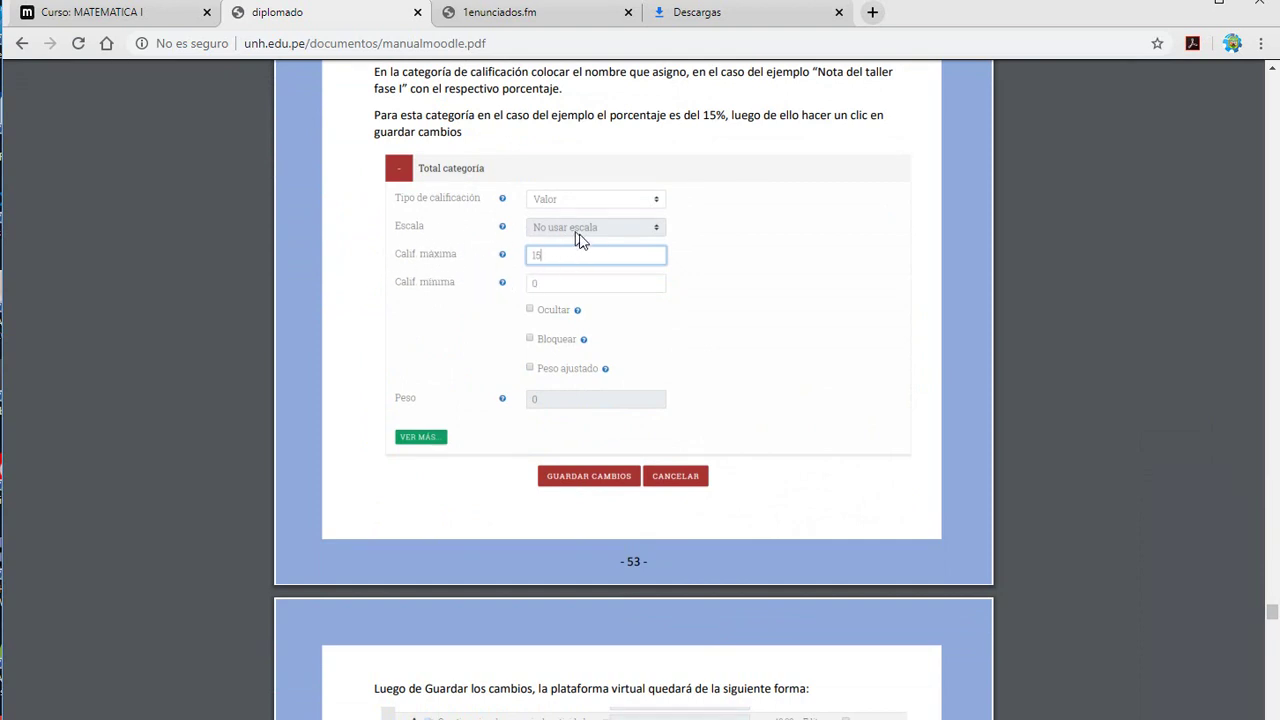
{"action": "scroll", "coordinate": [570, 392], "scroll_direction": "down", "scroll_amount": 5}
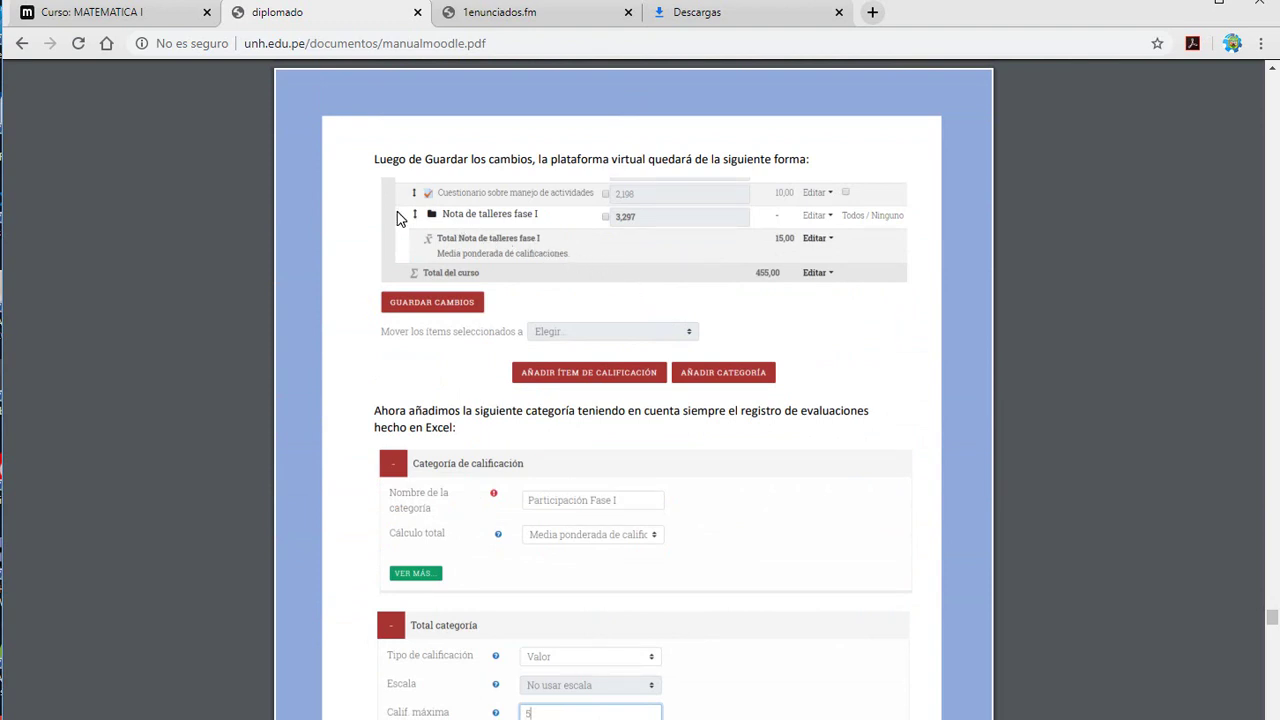
{"action": "scroll", "coordinate": [623, 434], "scroll_direction": "down", "scroll_amount": 4}
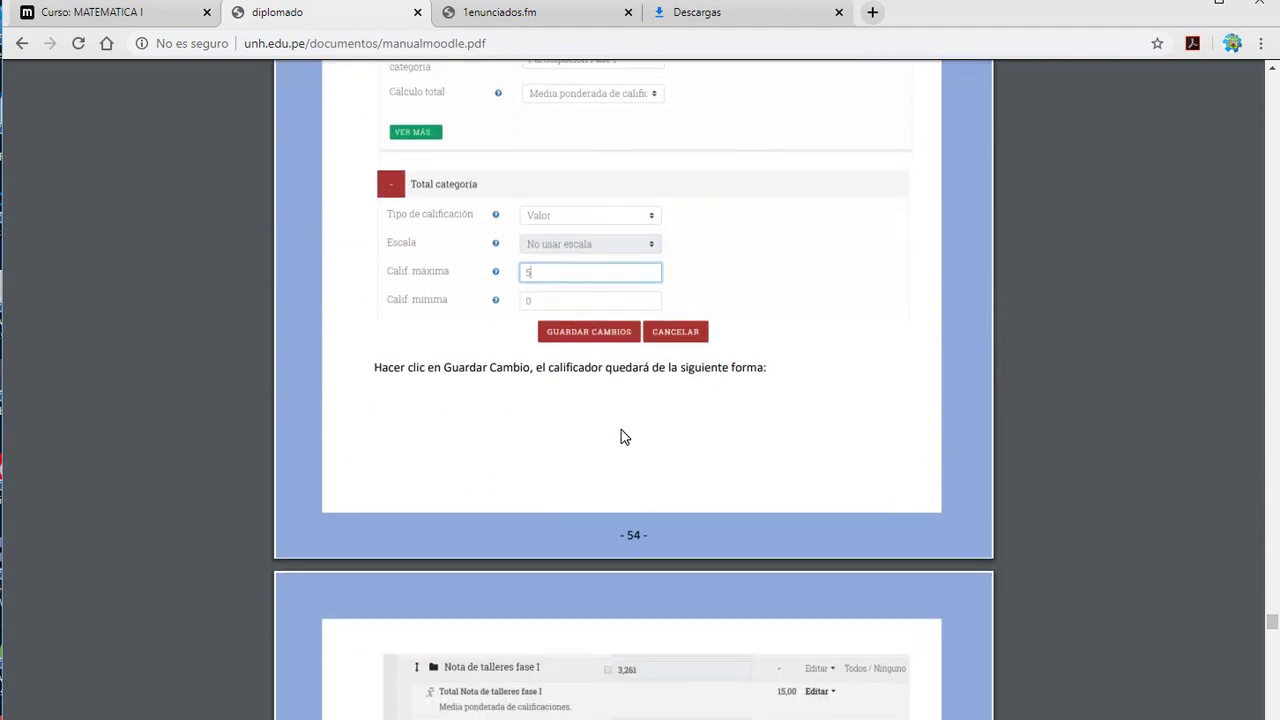
{"action": "scroll", "coordinate": [623, 437], "scroll_direction": "down", "scroll_amount": 6}
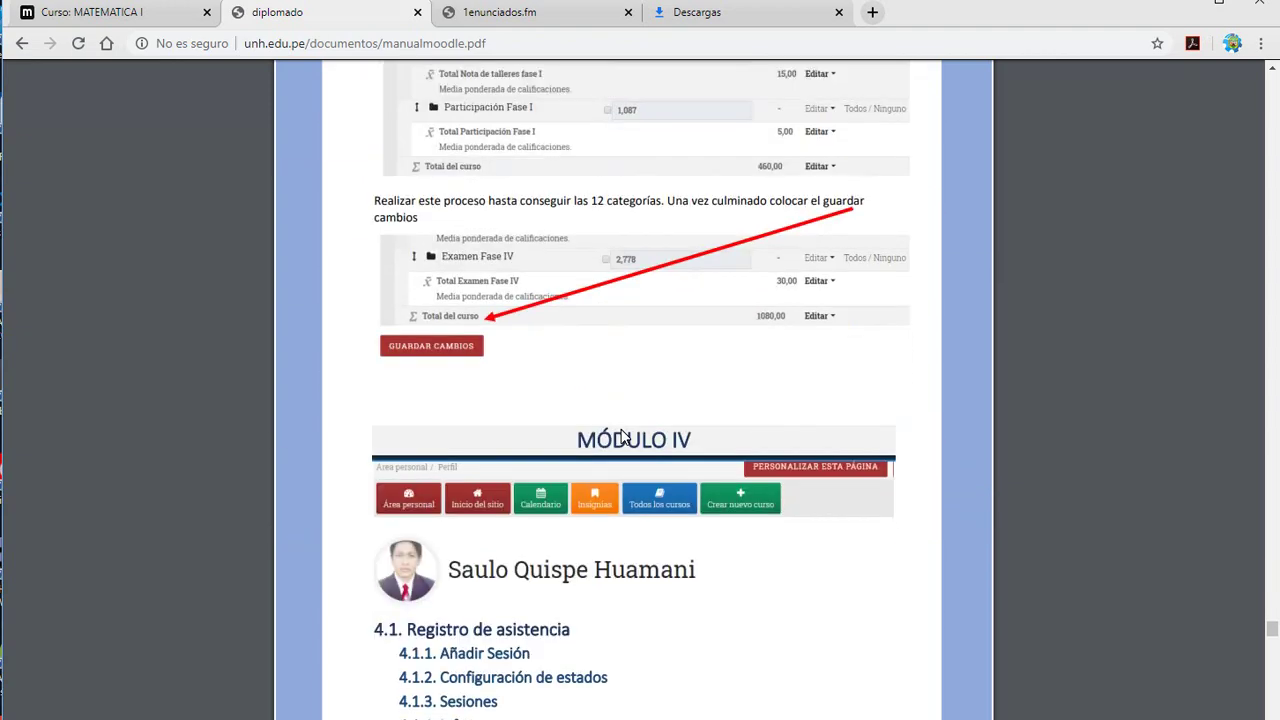
{"action": "scroll", "coordinate": [623, 437], "scroll_direction": "up", "scroll_amount": 2}
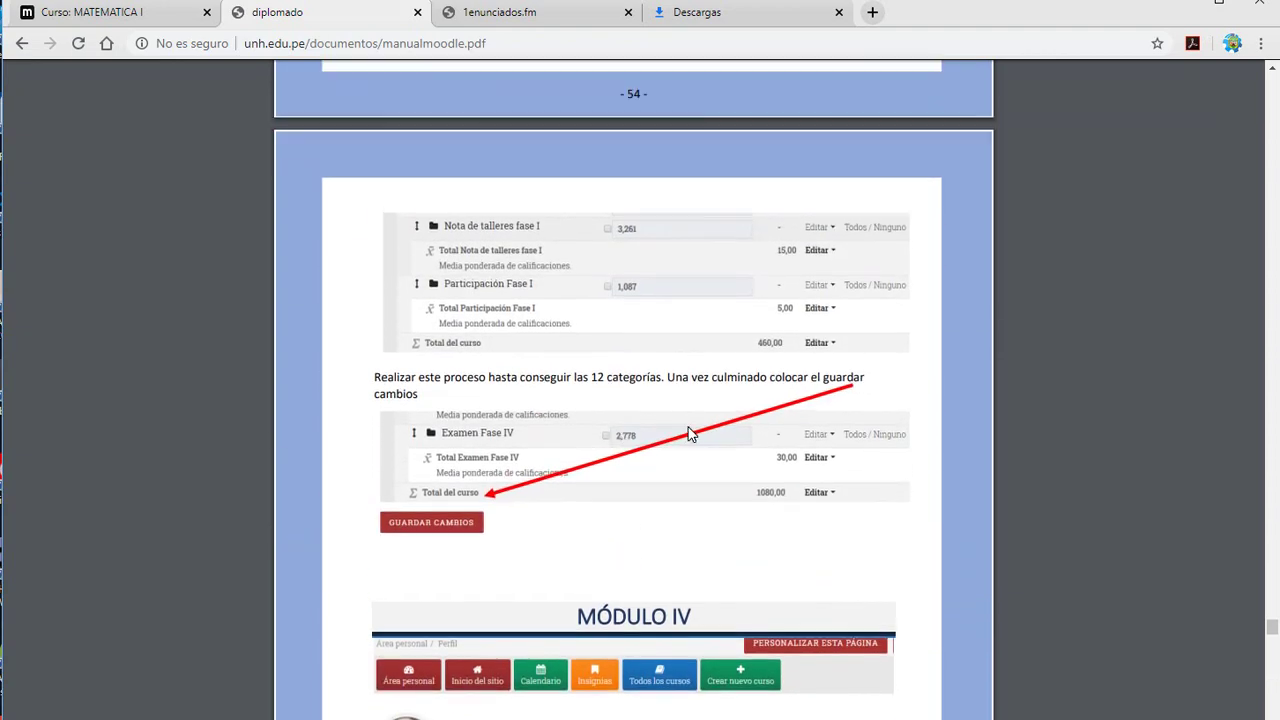
Skim Módulo IV of the manual, covering 4.1 Registro de asistencia and 4.2 Videoconferencia with BigBlueButton.
{"action": "scroll", "coordinate": [688, 434], "scroll_direction": "down", "scroll_amount": 3}
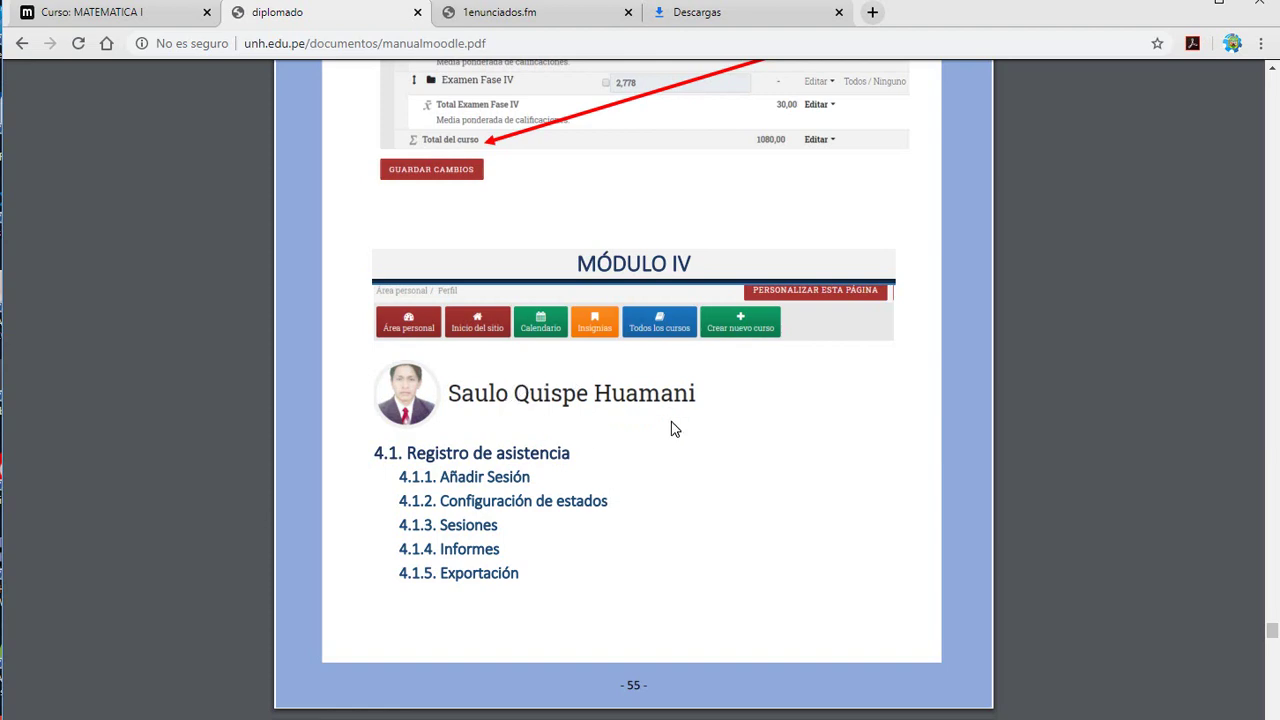
{"action": "scroll", "coordinate": [675, 428], "scroll_direction": "down", "scroll_amount": 5}
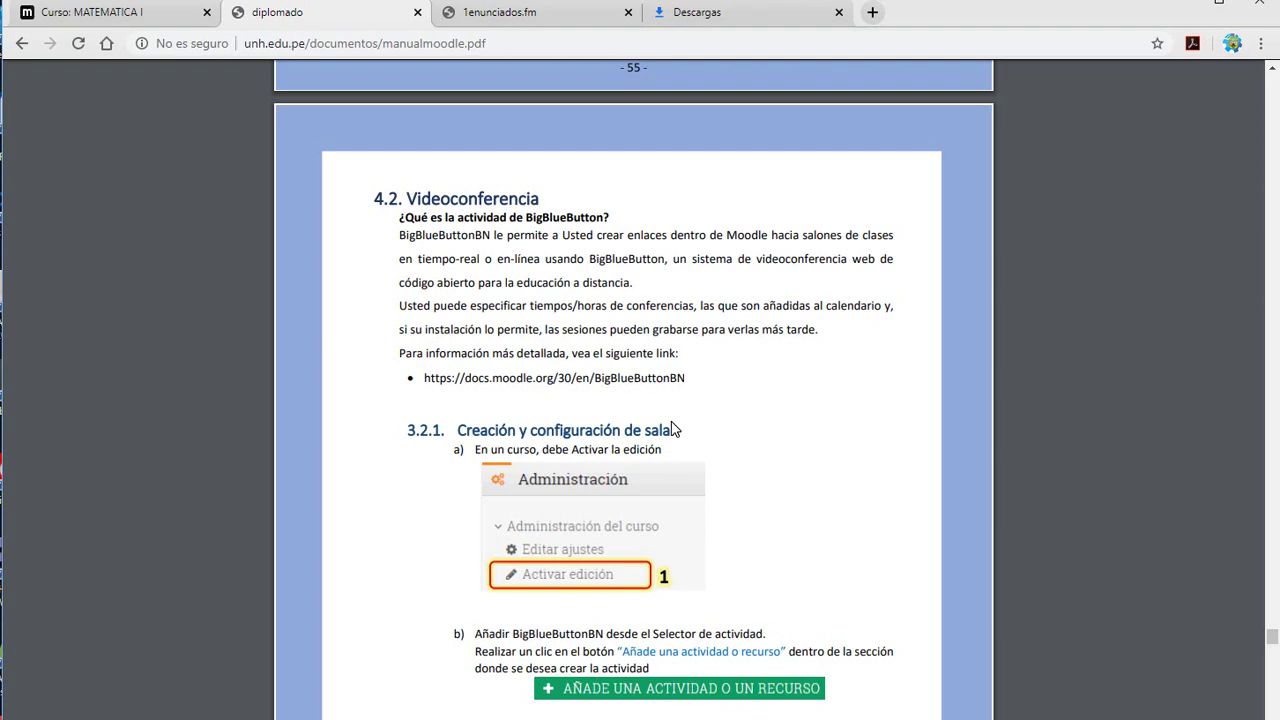
{"action": "scroll", "coordinate": [673, 428], "scroll_direction": "up", "scroll_amount": 2}
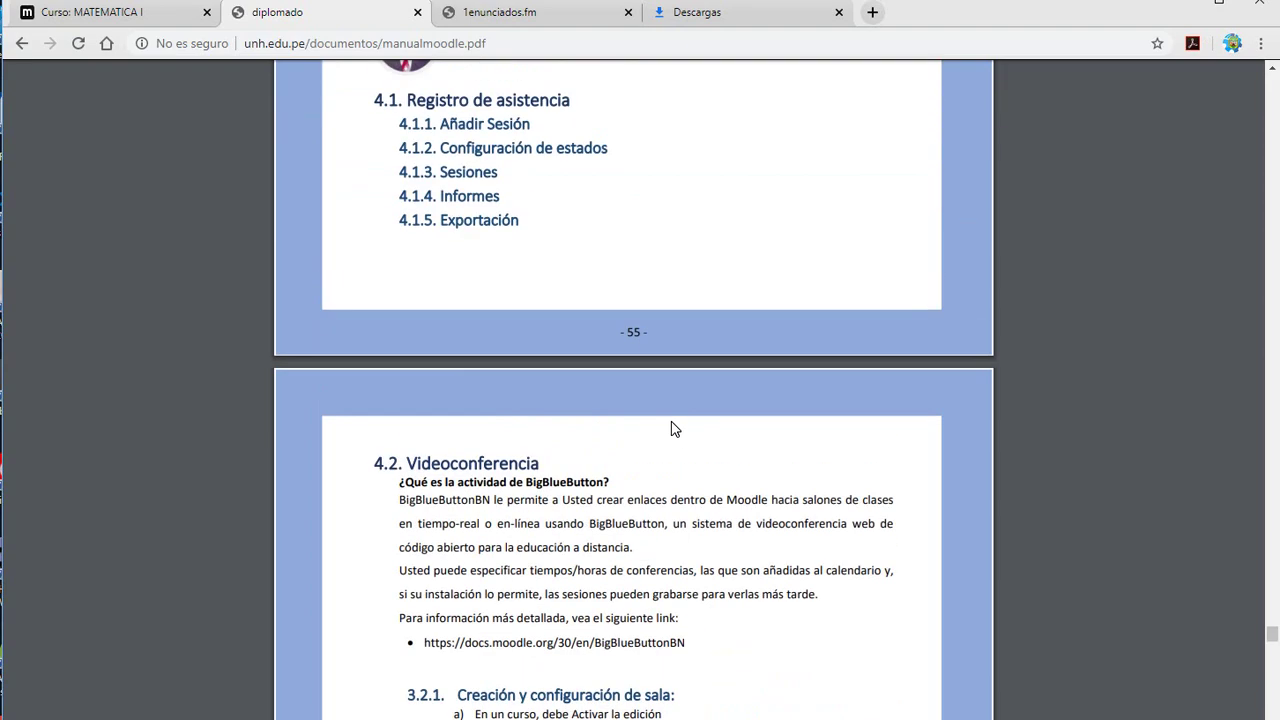
{"action": "scroll", "coordinate": [673, 428], "scroll_direction": "down", "scroll_amount": 4}
{"action": "scroll", "coordinate": [671, 428], "scroll_direction": "down", "scroll_amount": 15}
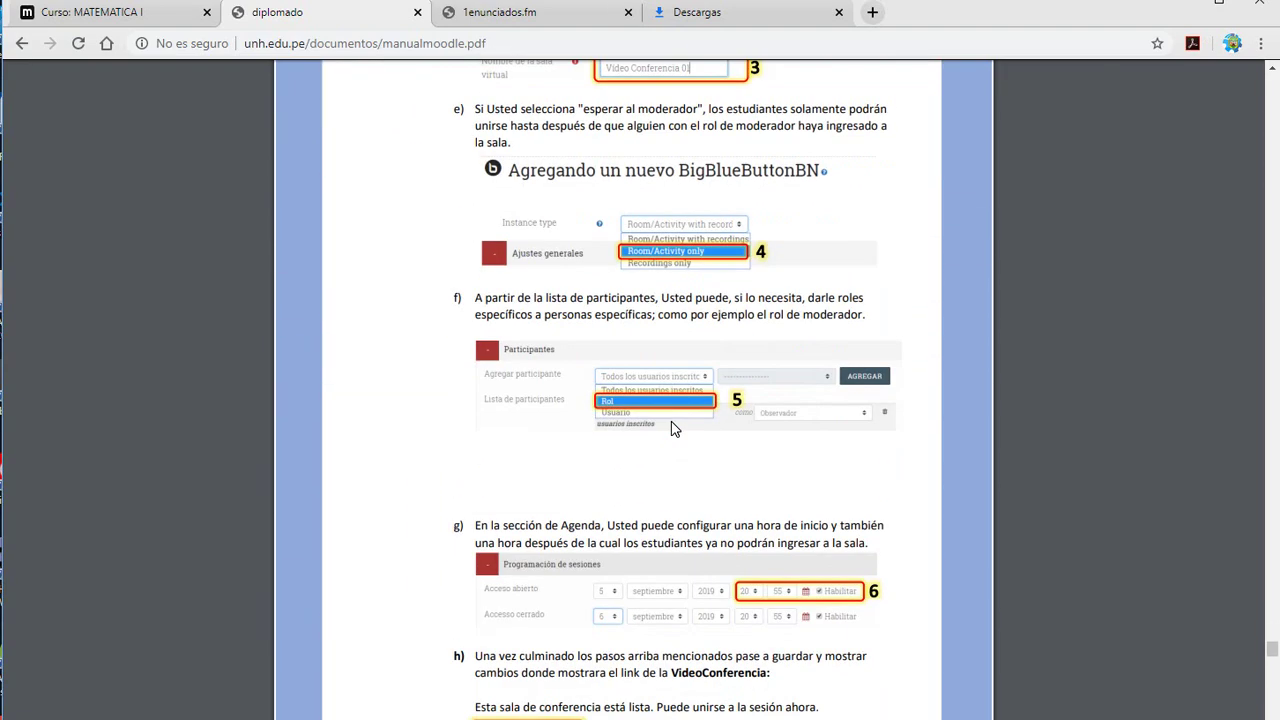
{"action": "scroll", "coordinate": [671, 428], "scroll_direction": "down", "scroll_amount": 20}
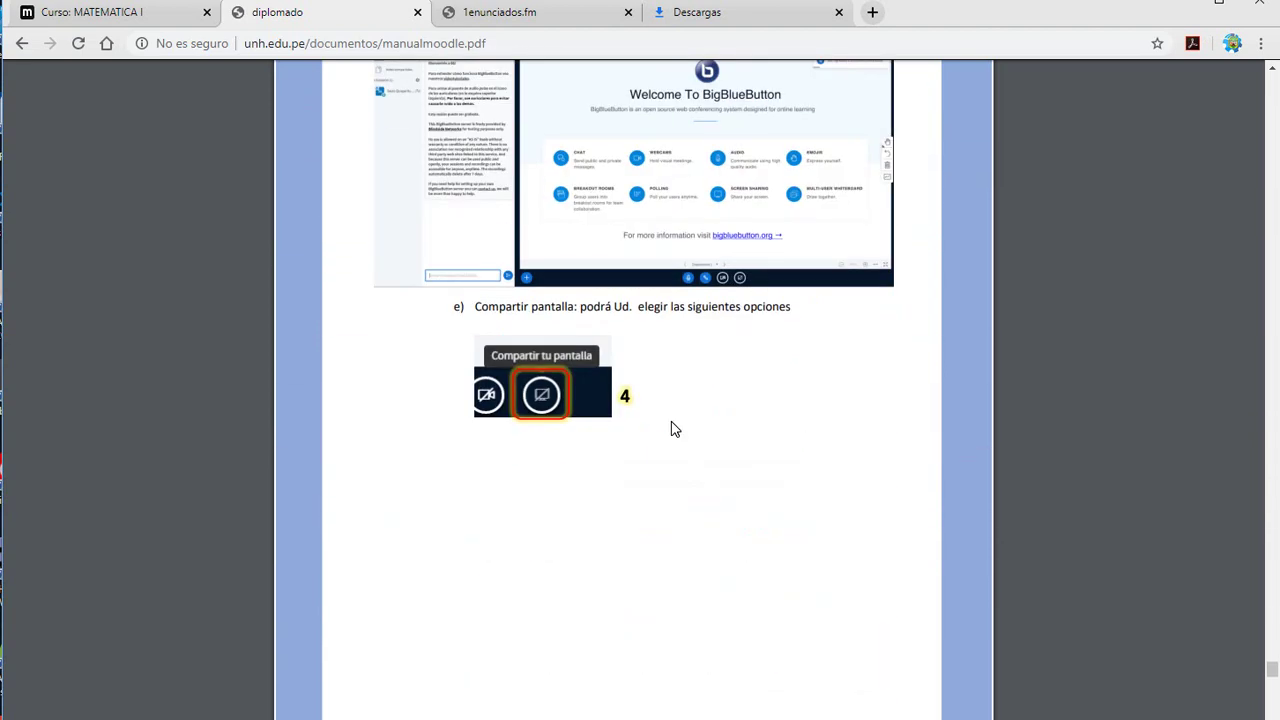
{"action": "scroll", "coordinate": [673, 428], "scroll_direction": "down", "scroll_amount": 10}
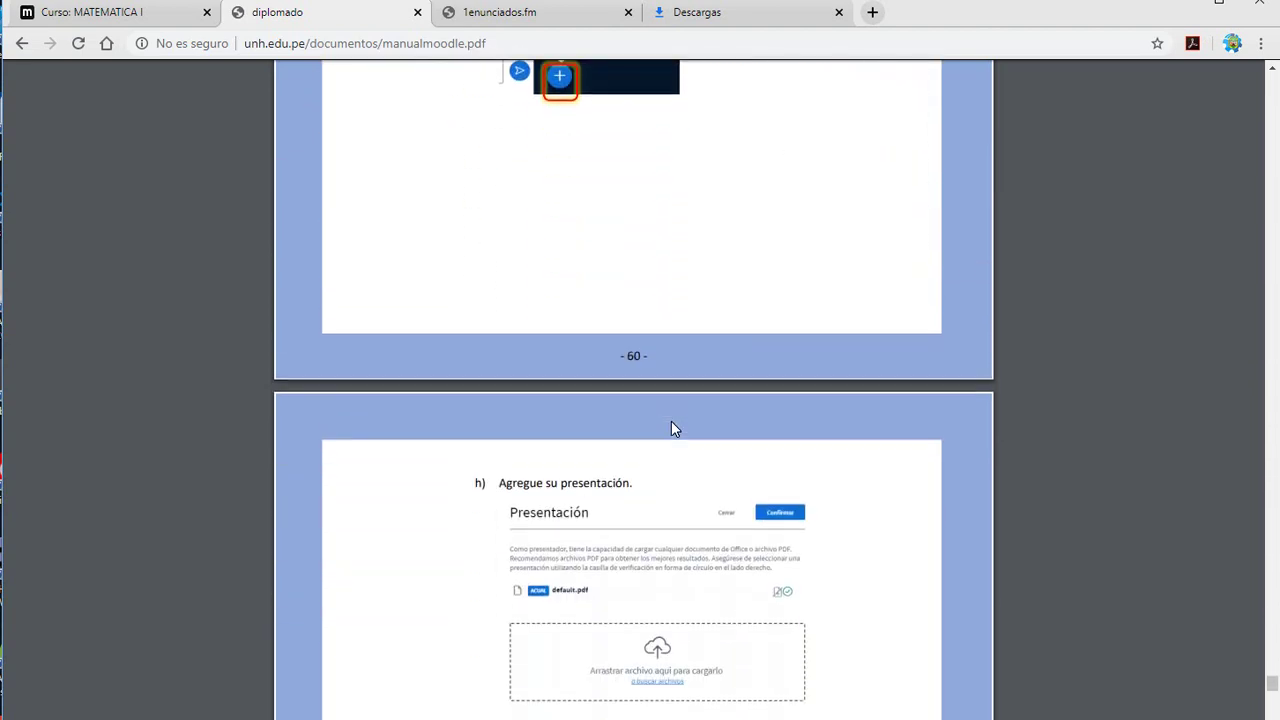
{"action": "scroll", "coordinate": [673, 428], "scroll_direction": "down", "scroll_amount": 4}
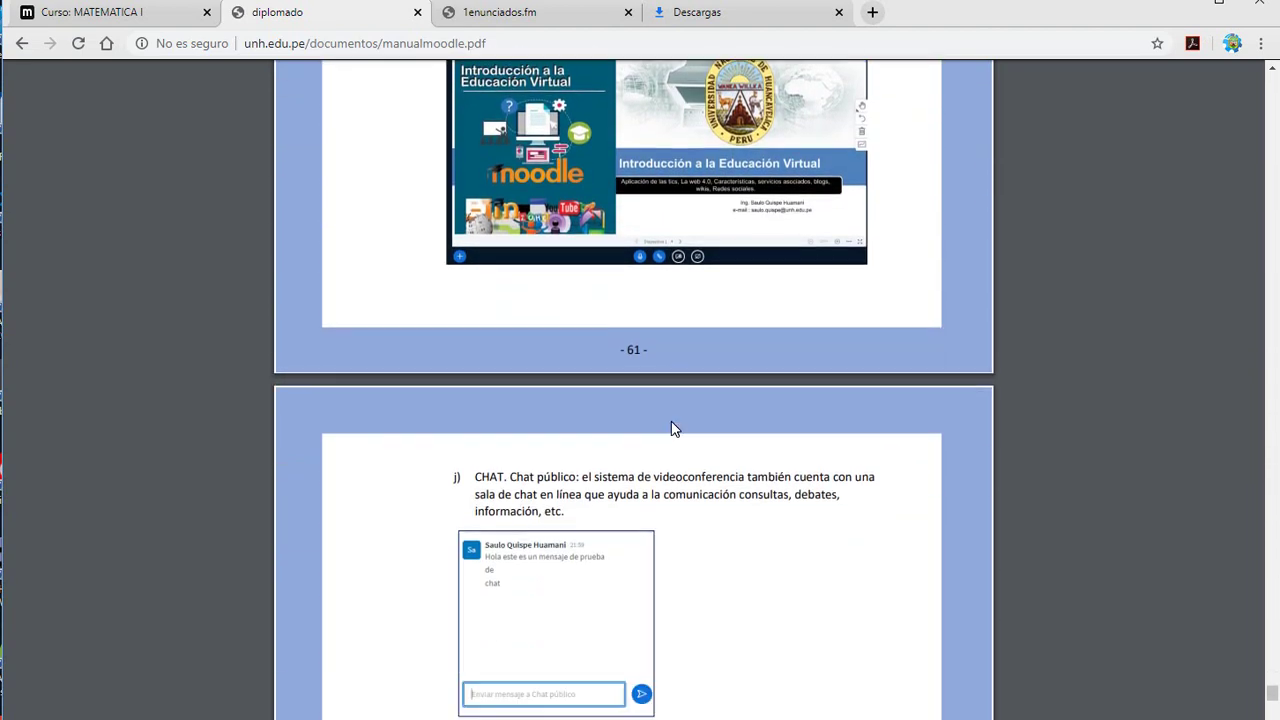
{"action": "scroll", "coordinate": [671, 428], "scroll_direction": "up", "scroll_amount": 2}
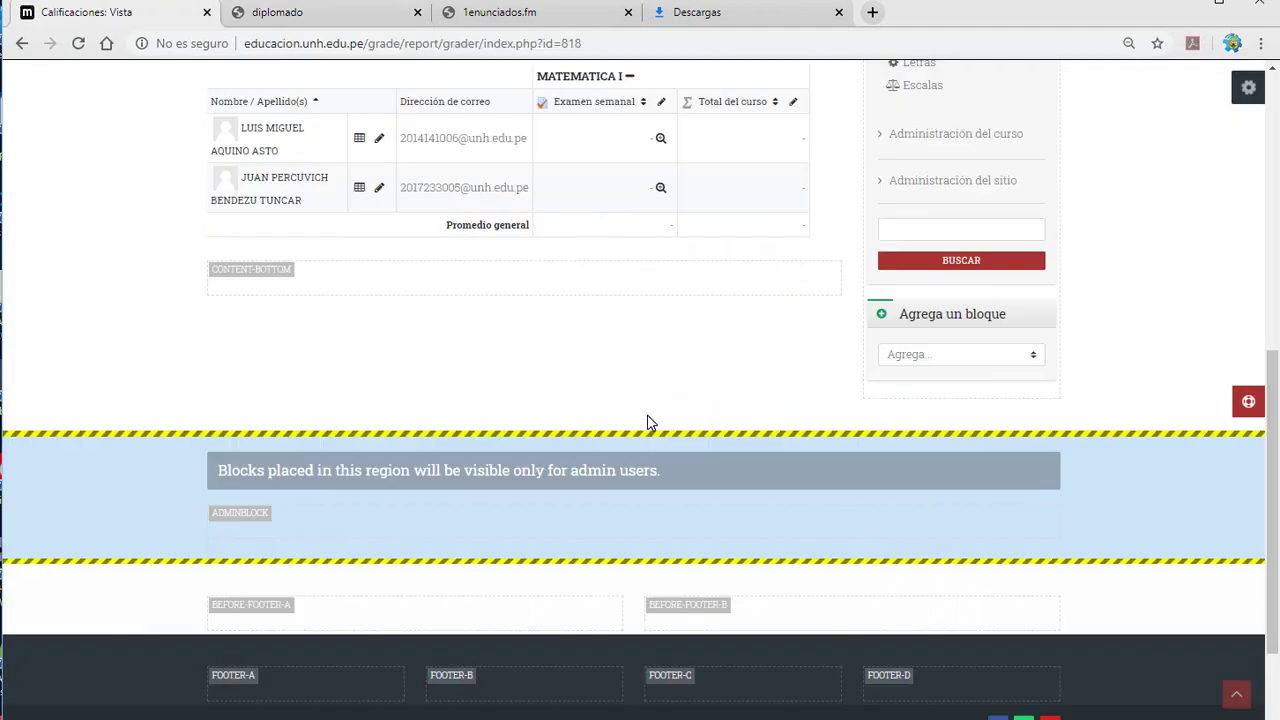
Return to the MATE-I course page and add a new Asistencia activity to UNIDAD II.
{"action": "scroll", "coordinate": [651, 423], "scroll_direction": "up", "scroll_amount": 6}
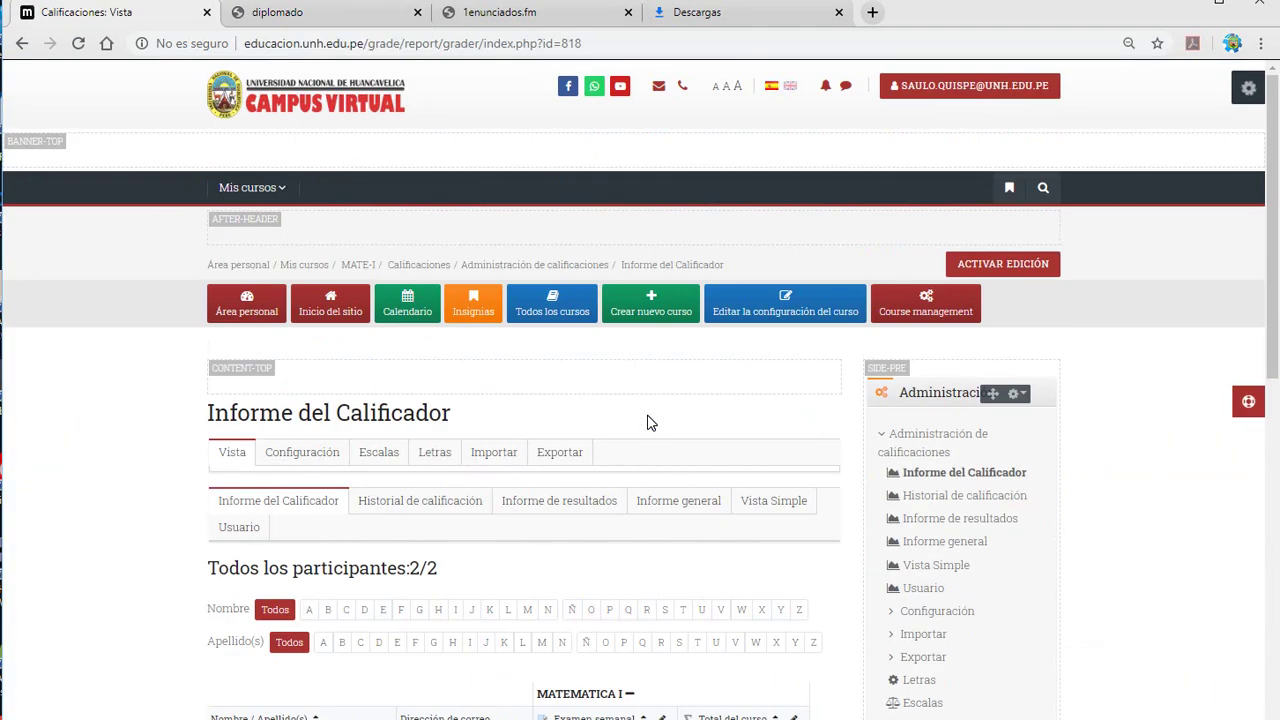
{"action": "left_click", "coordinate": [366, 266]}
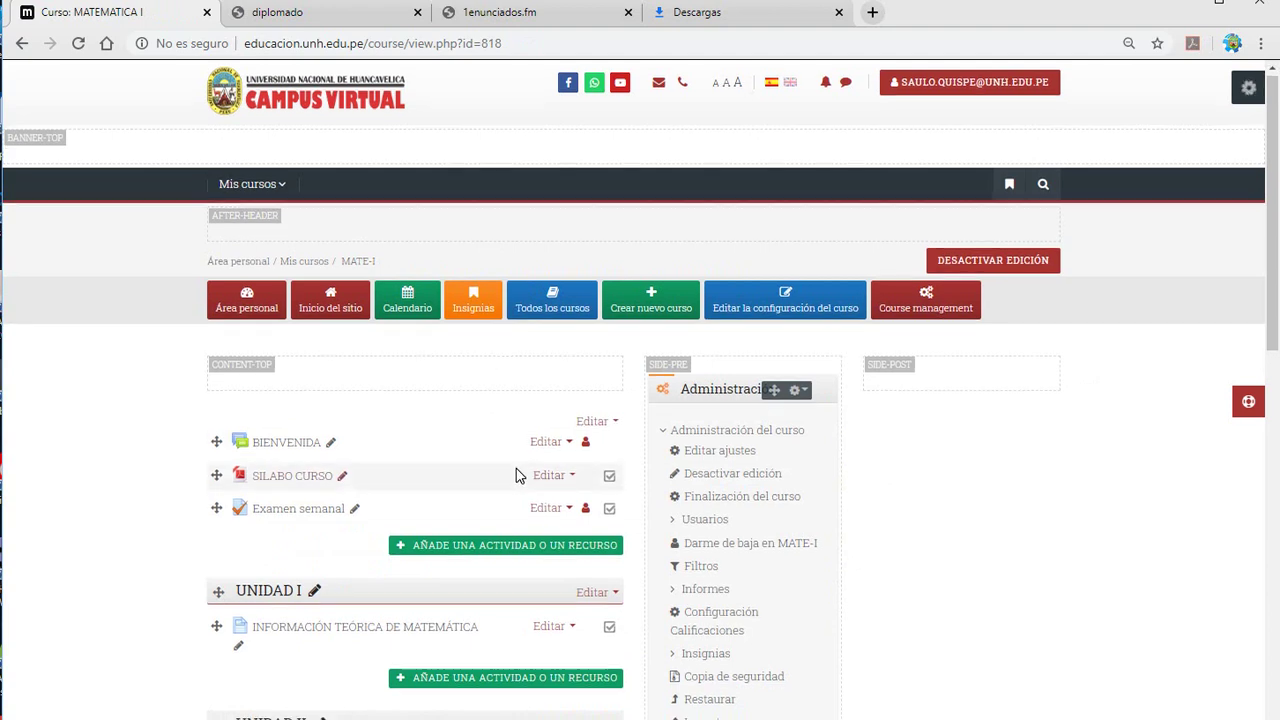
{"action": "scroll", "coordinate": [387, 440], "scroll_direction": "down", "scroll_amount": 3}
{"action": "left_click", "coordinate": [543, 498]}
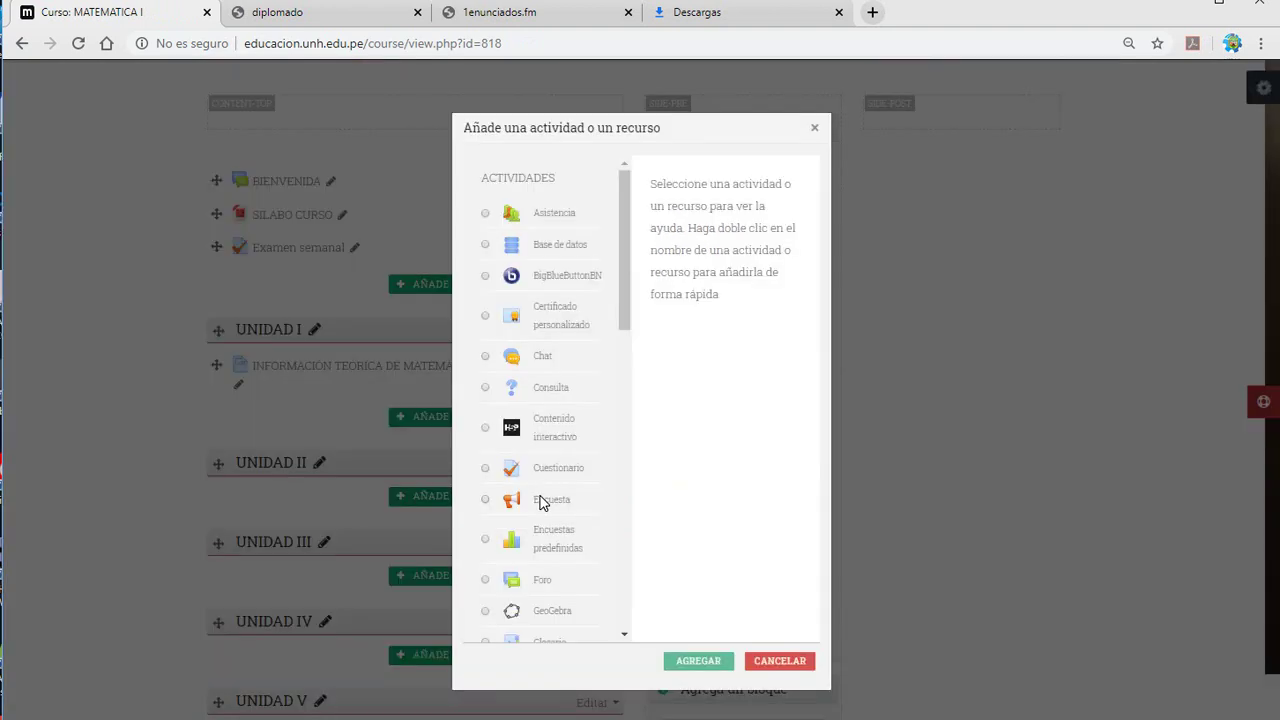
{"action": "left_click", "coordinate": [540, 216]}
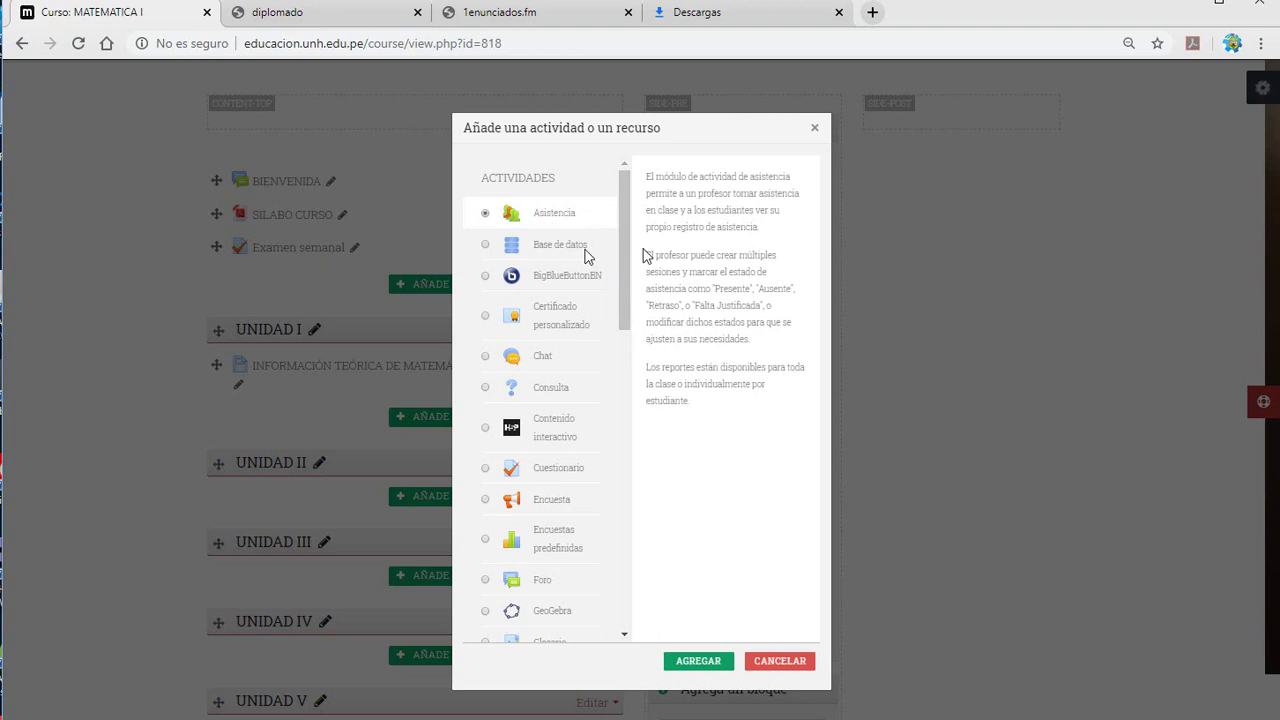
{"action": "left_click", "coordinate": [708, 664]}
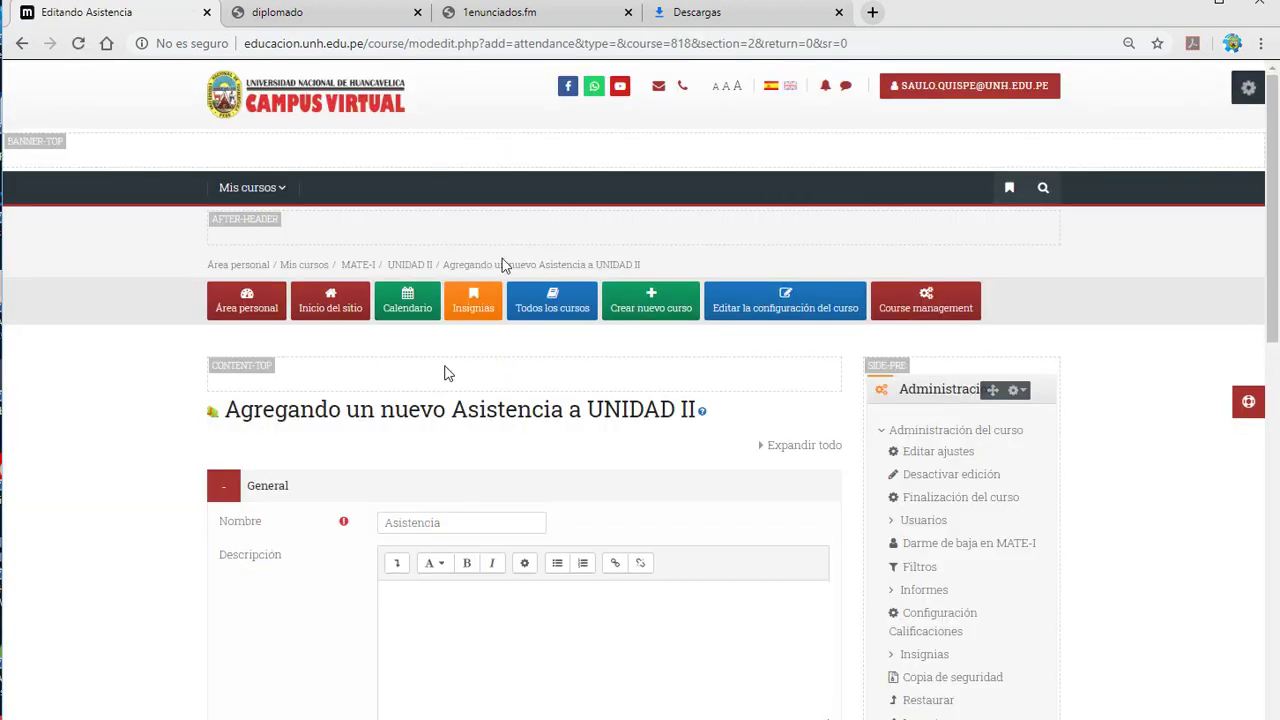
Name the attendance activity "Asistencia semanal 05" and enter the description "asistencia semana 05".
{"action": "scroll", "coordinate": [500, 395], "scroll_direction": "down", "scroll_amount": 2}
{"action": "left_click", "coordinate": [492, 352]}
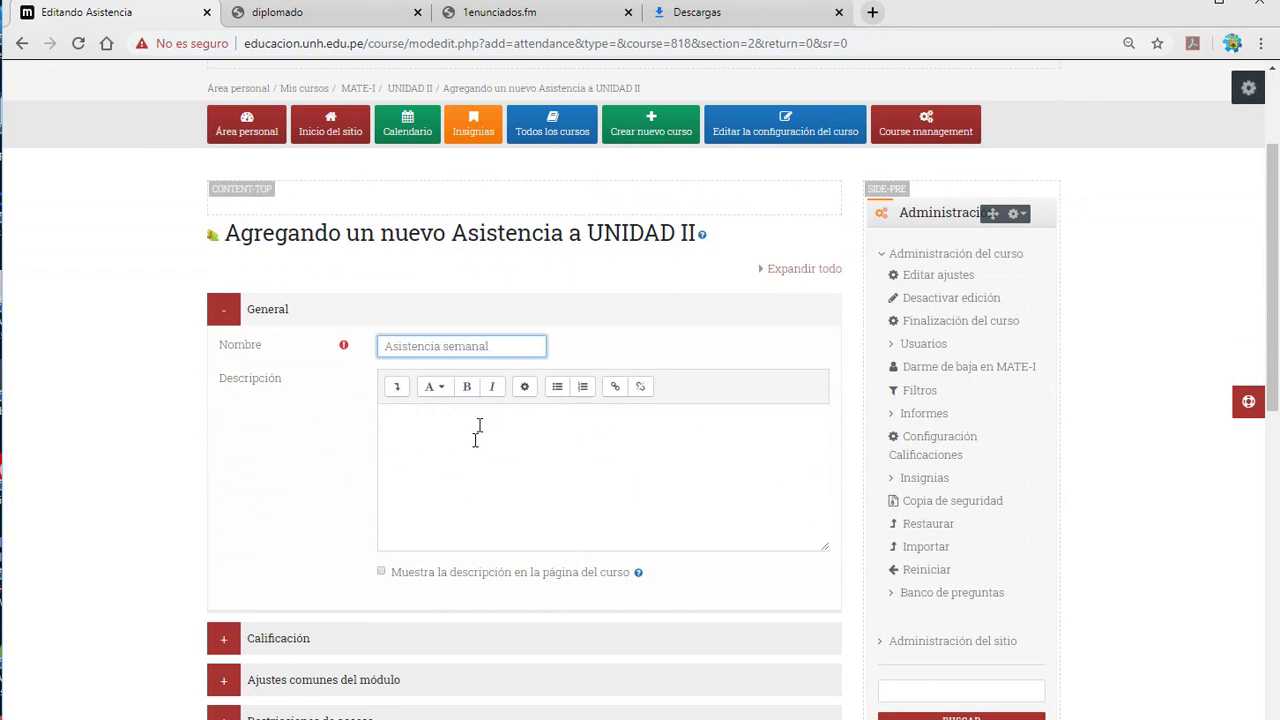
{"action": "left_click", "coordinate": [472, 452]}
{"action": "left_click", "coordinate": [501, 338]}
{"action": "left_click", "coordinate": [503, 458]}
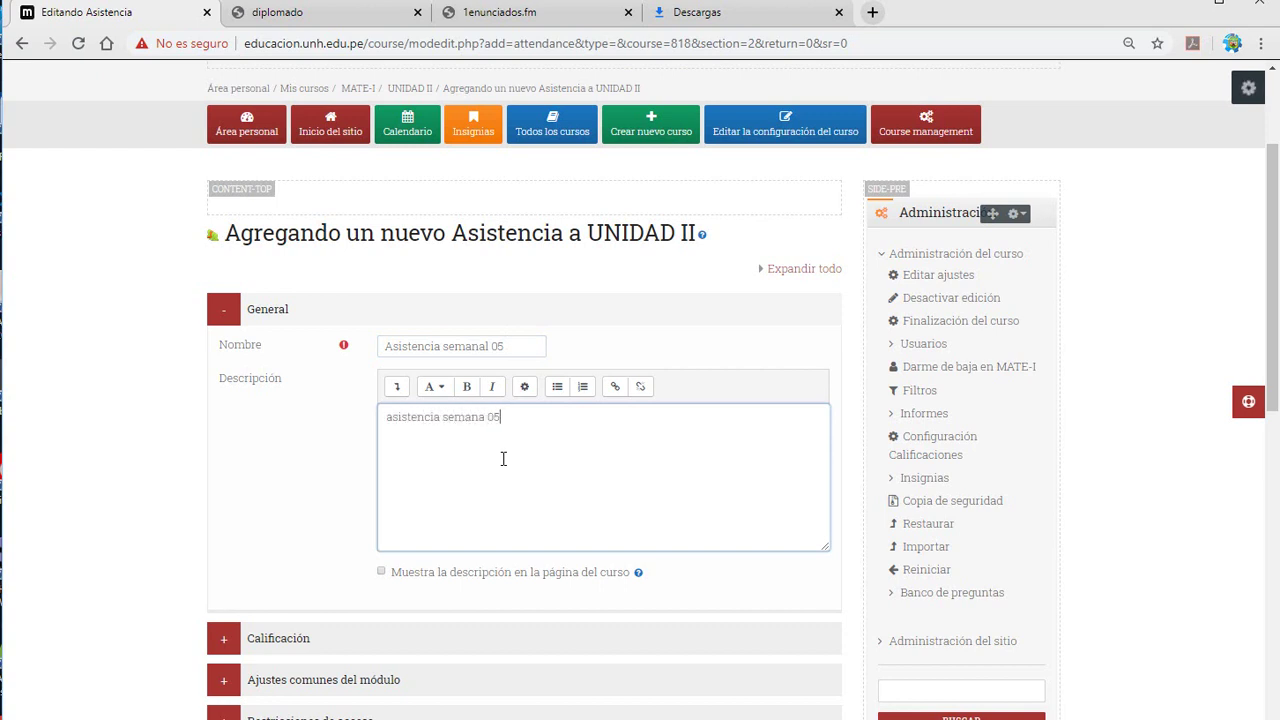
Check the attendance activity's Calificación settings, then save the activity and return to the course.
{"action": "scroll", "coordinate": [508, 470], "scroll_direction": "down", "scroll_amount": 2}
{"action": "scroll", "coordinate": [414, 509], "scroll_direction": "down", "scroll_amount": 2}
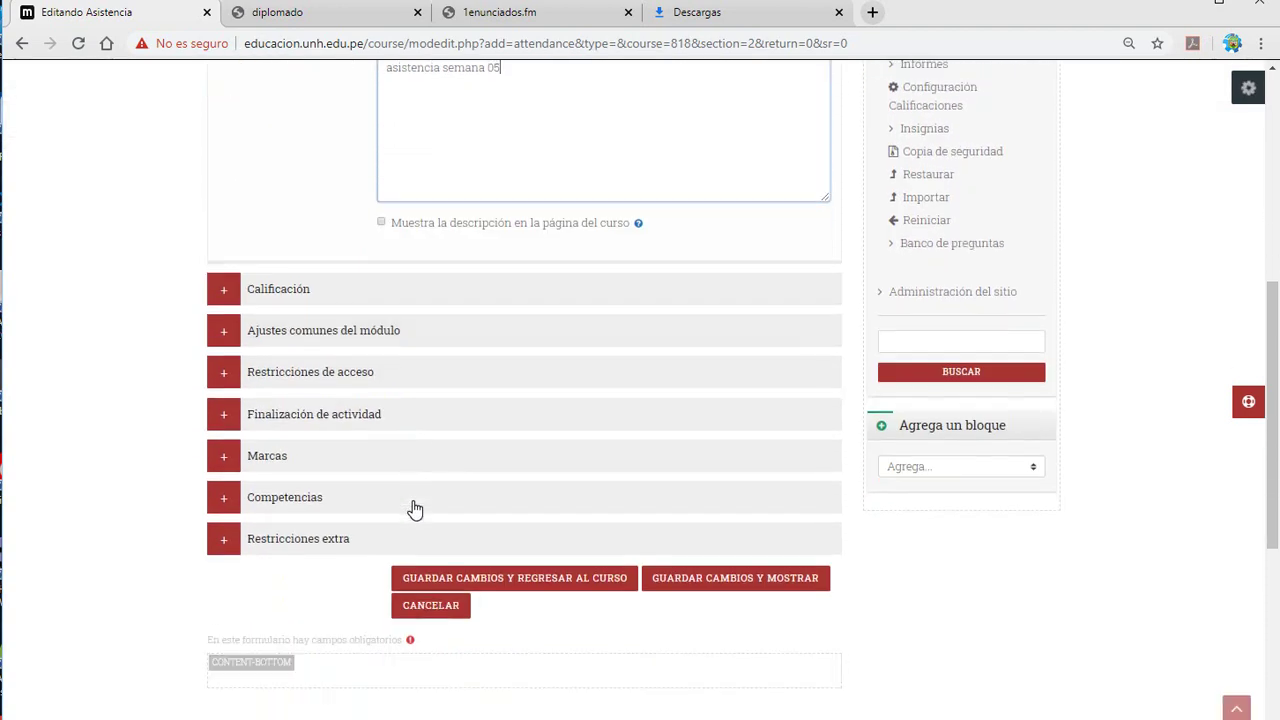
{"action": "left_click", "coordinate": [224, 288]}
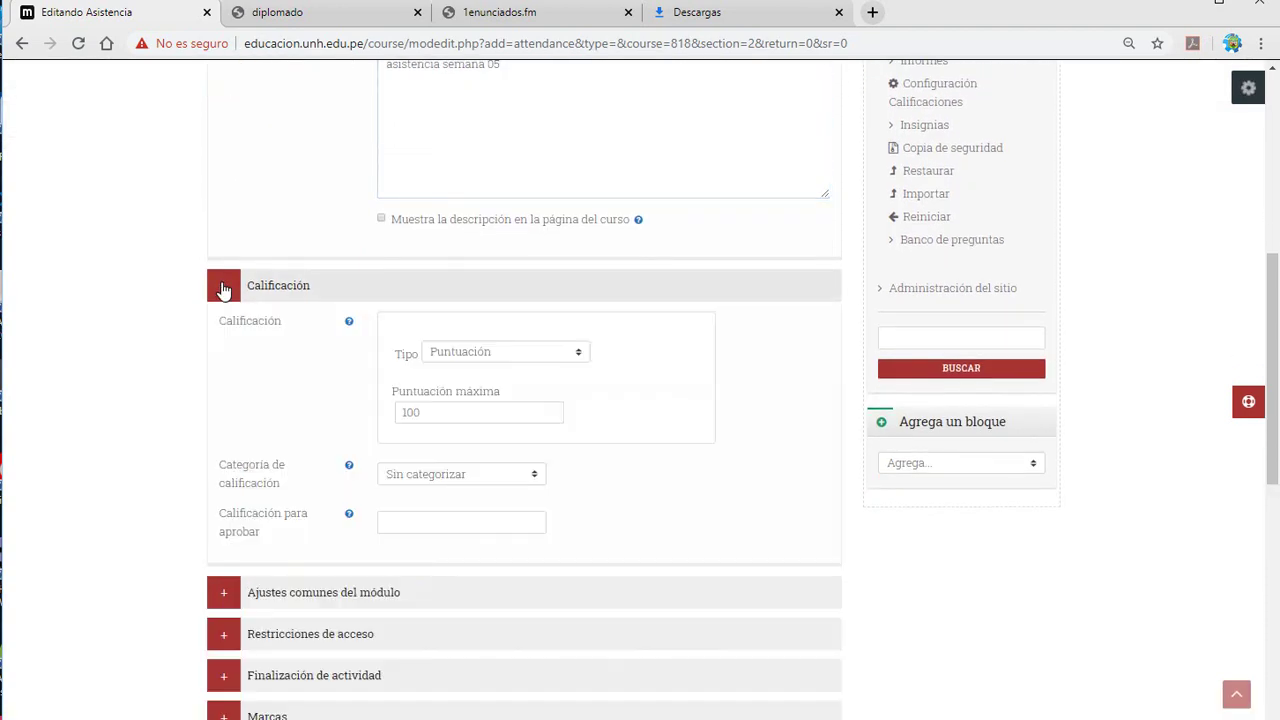
{"action": "left_click", "coordinate": [224, 288]}
{"action": "left_click", "coordinate": [224, 288]}
{"action": "left_click", "coordinate": [252, 298]}
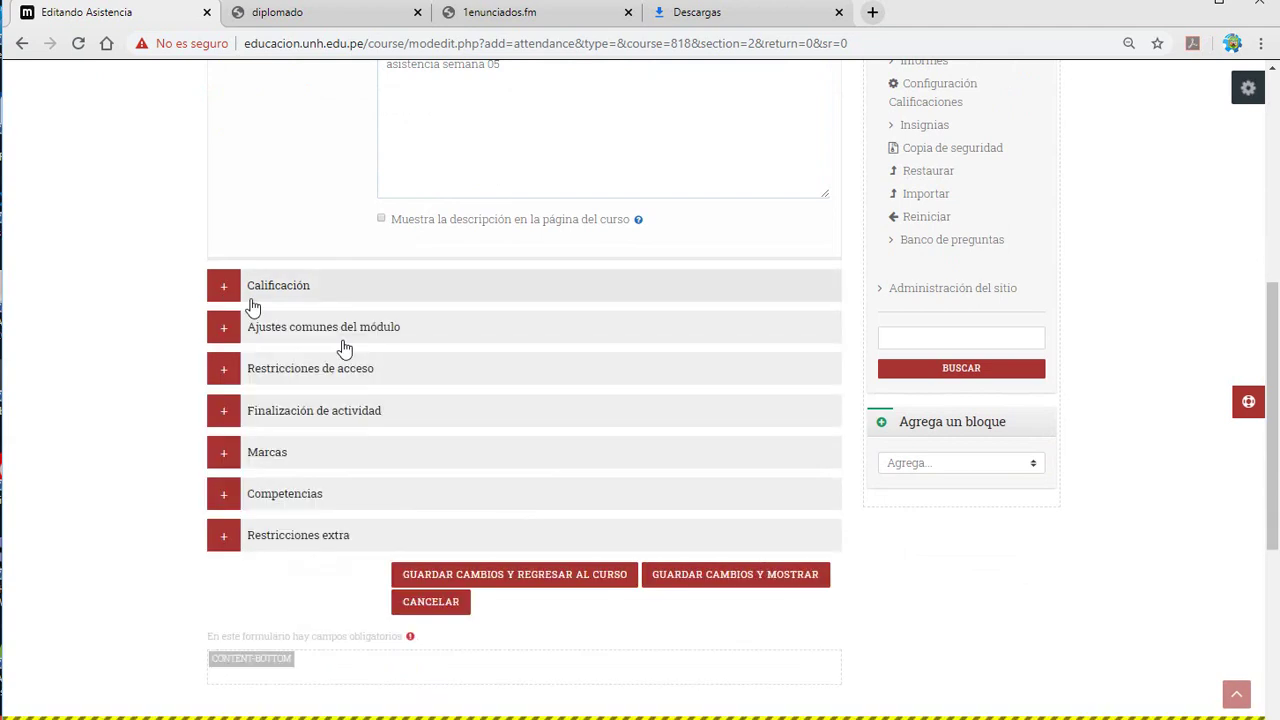
{"action": "left_click", "coordinate": [548, 584]}
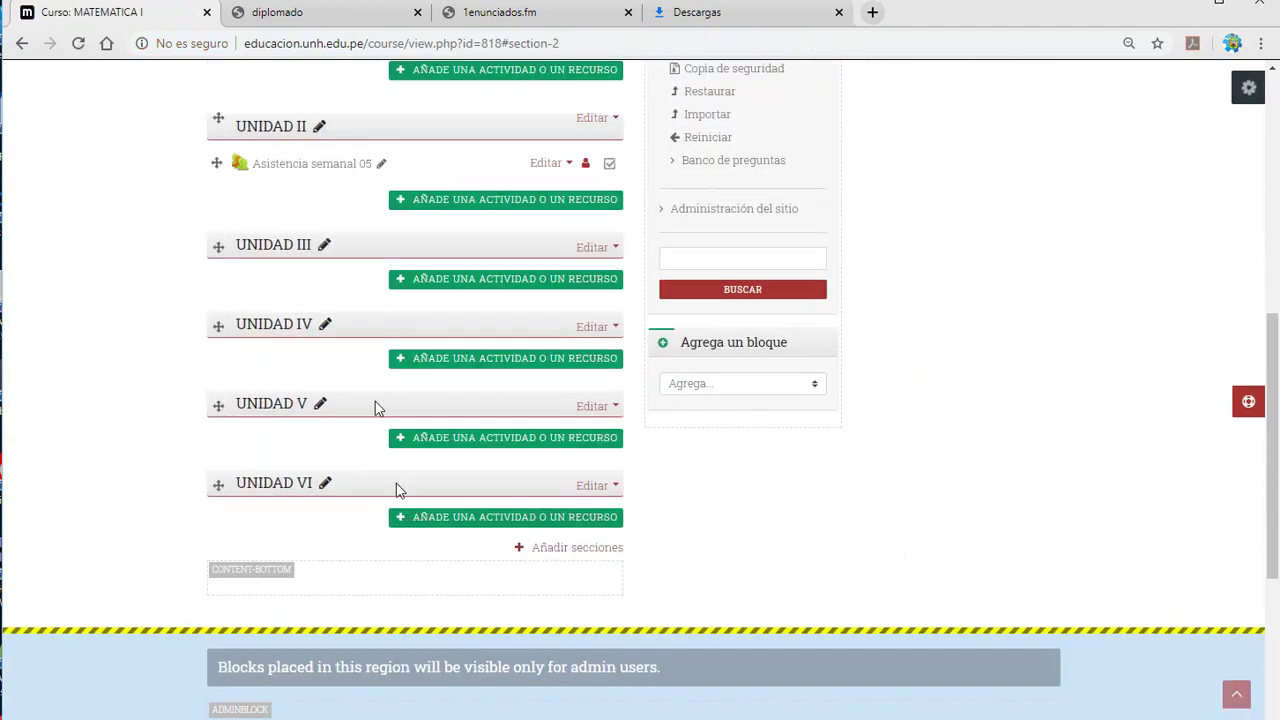
Open the Asistencia semanal 05 activity in UNIDAD II and start adding a session, keeping day 15 for its date.
{"action": "left_click", "coordinate": [328, 166]}
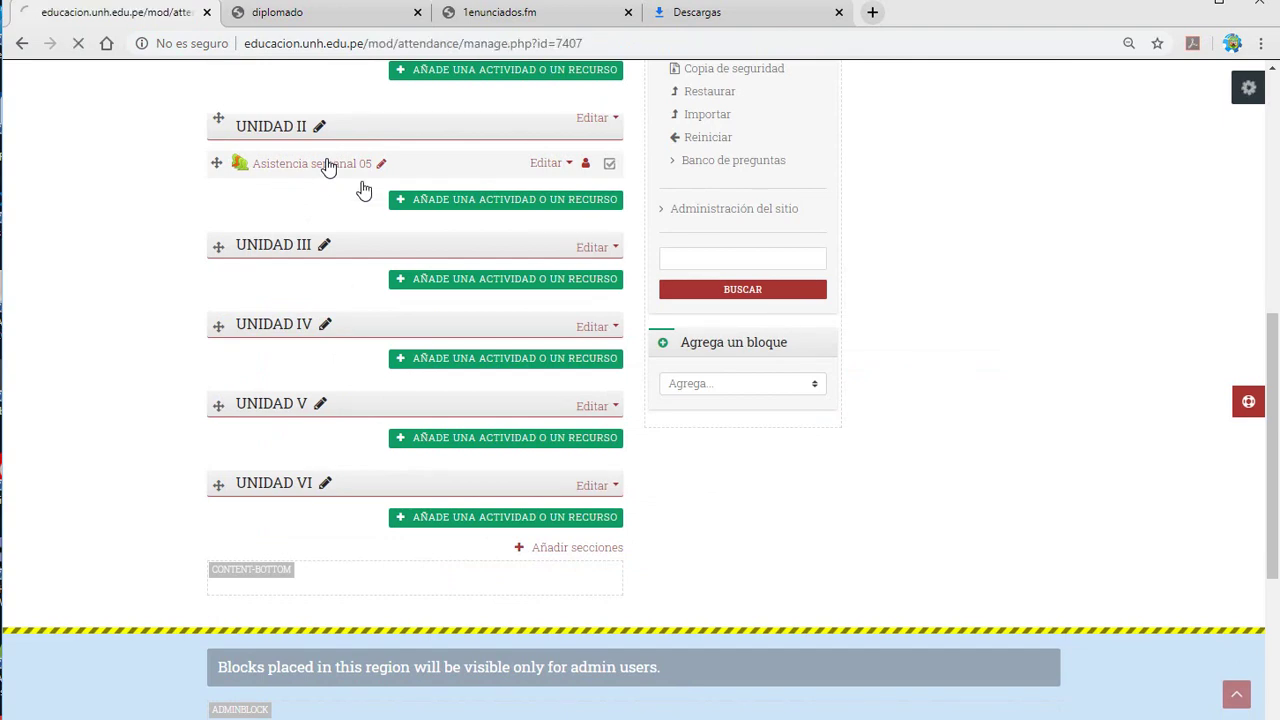
{"action": "scroll", "coordinate": [560, 558], "scroll_direction": "down", "scroll_amount": 3}
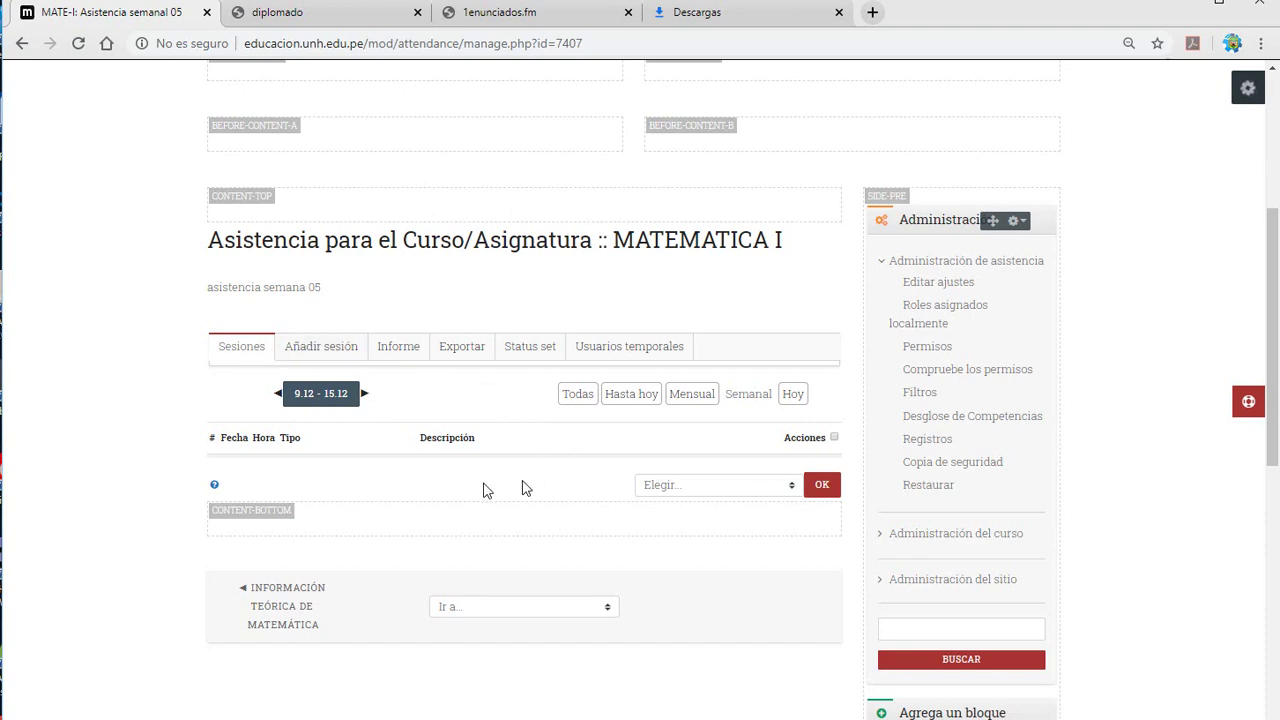
{"action": "left_click", "coordinate": [302, 352]}
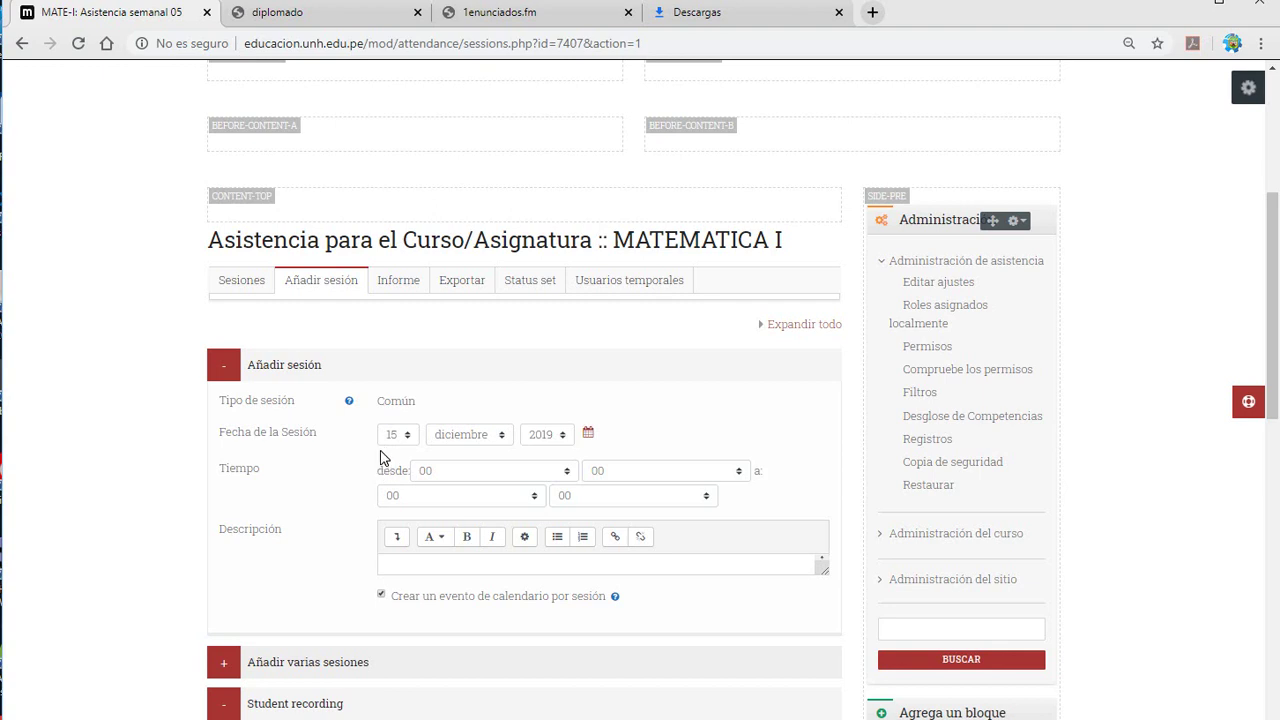
{"action": "left_click", "coordinate": [397, 436]}
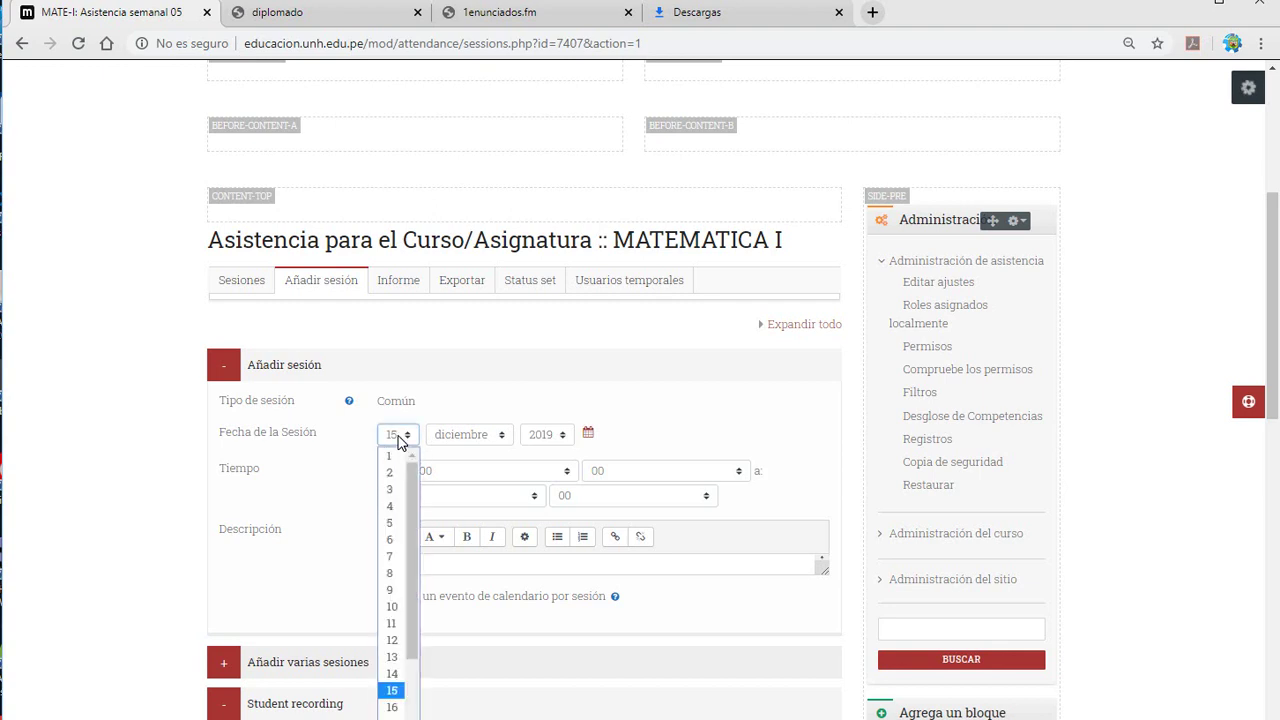
{"action": "left_click", "coordinate": [397, 436]}
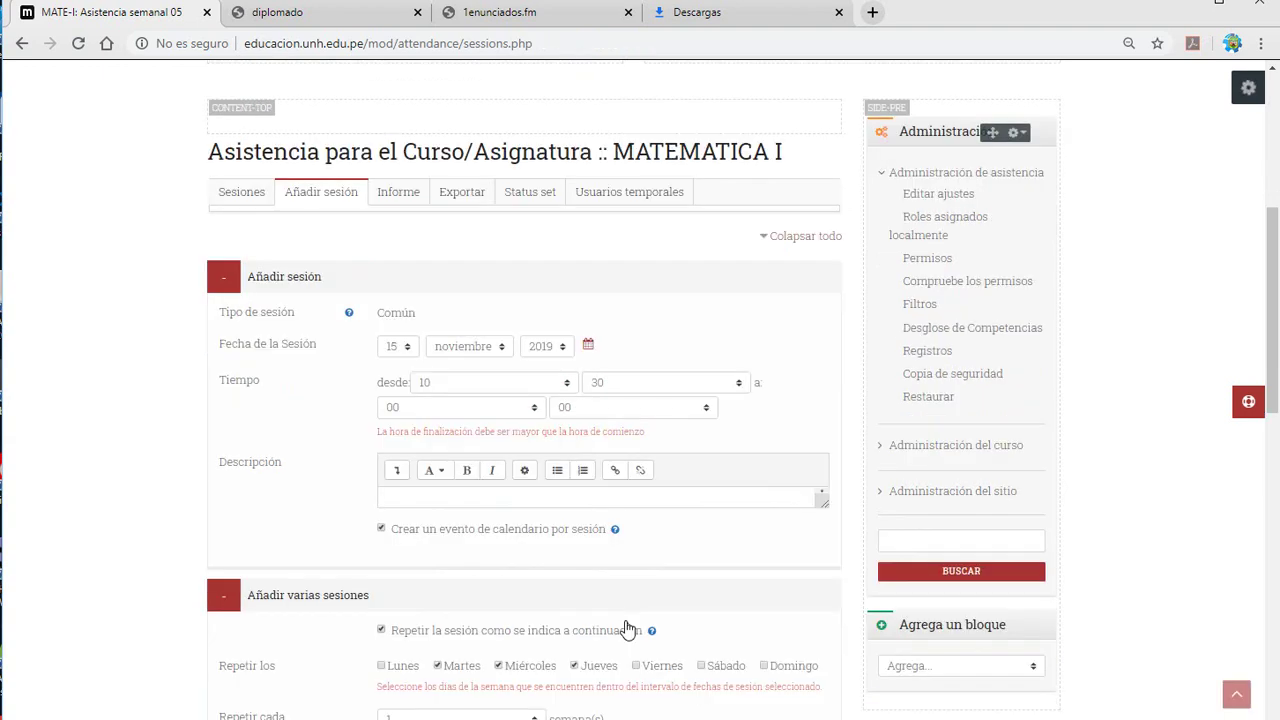
Set the session's end time to 11:00.
{"action": "left_click", "coordinate": [482, 410]}
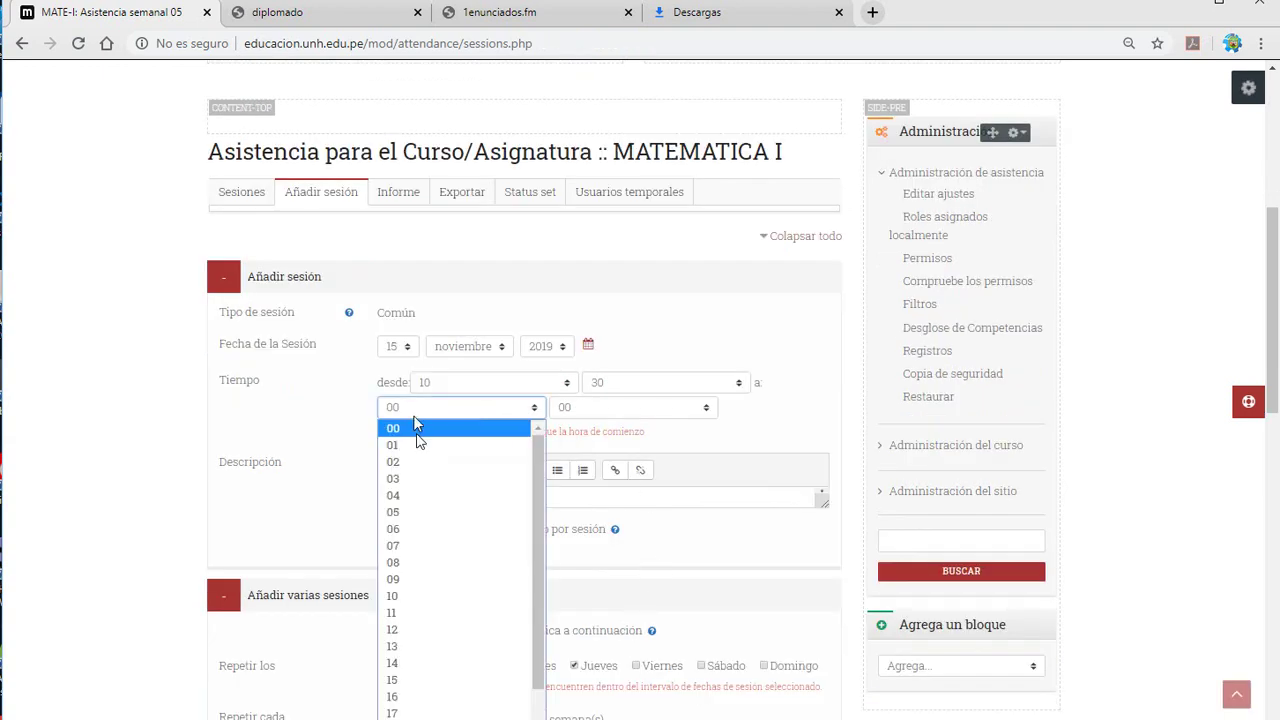
{"action": "left_click", "coordinate": [402, 614]}
{"action": "left_click", "coordinate": [602, 405]}
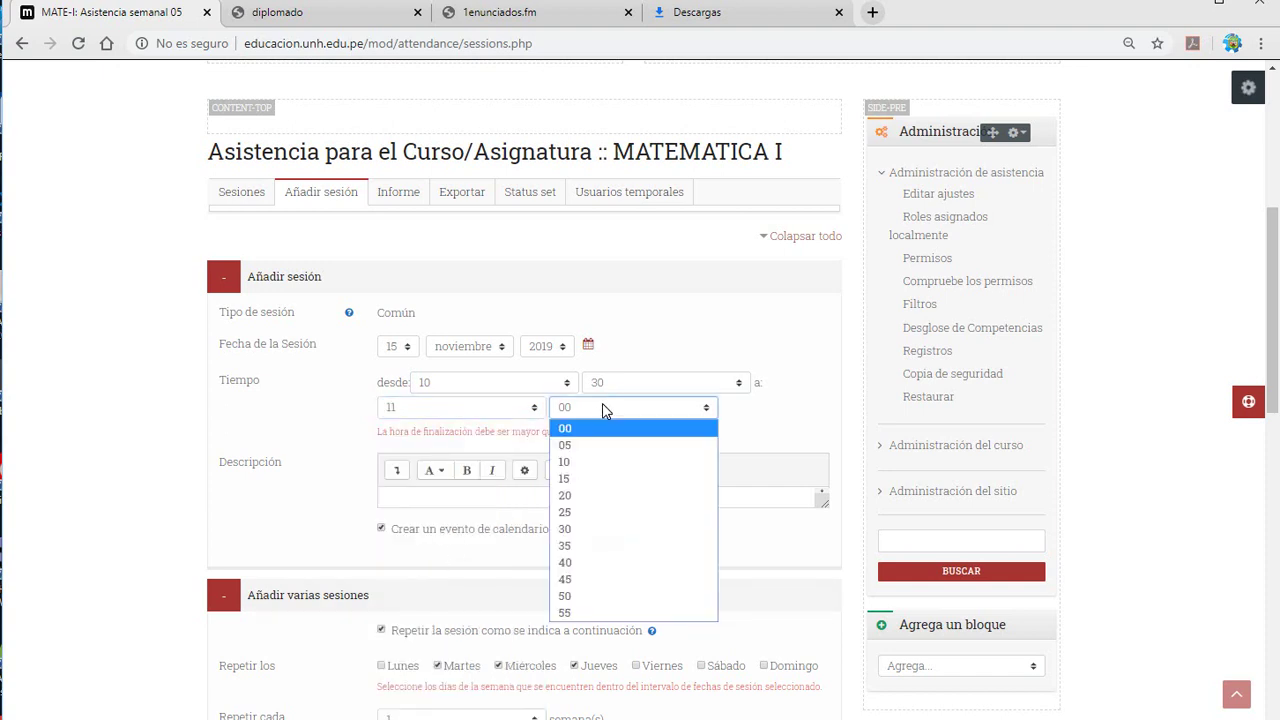
{"action": "left_click", "coordinate": [588, 562]}
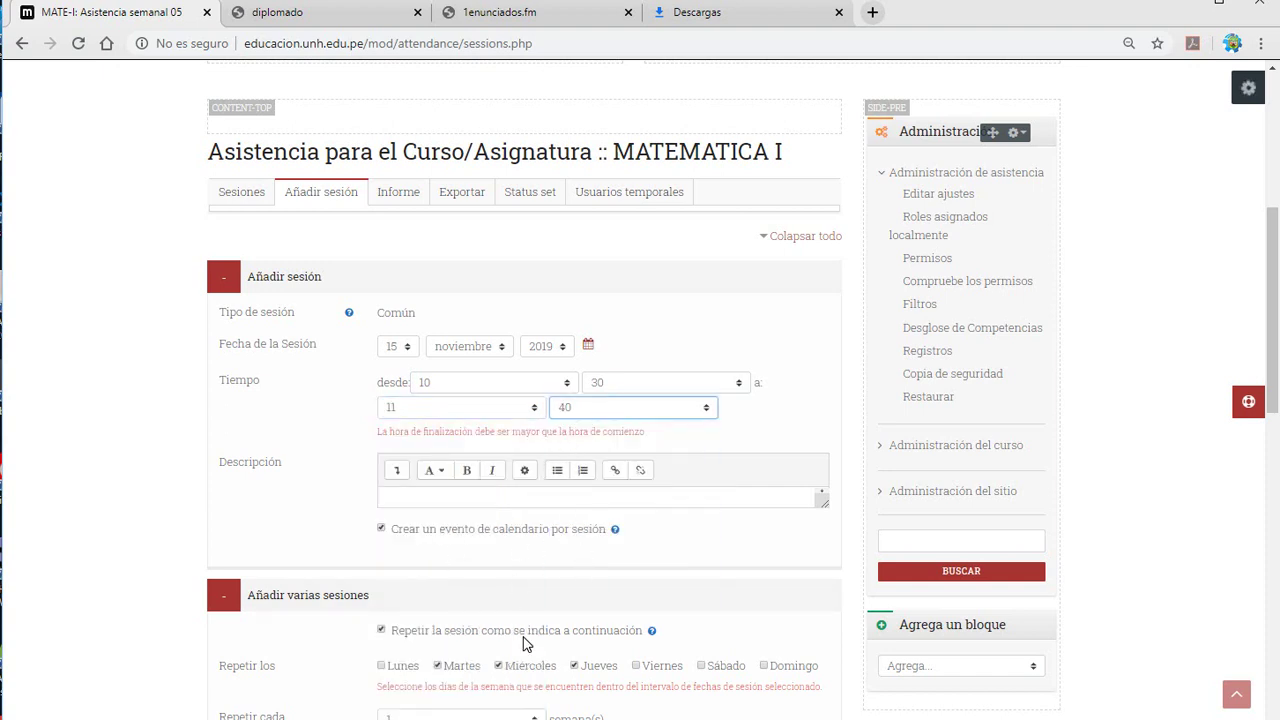
{"action": "left_click", "coordinate": [582, 407]}
{"action": "left_click", "coordinate": [575, 428]}
Include Viernes, Sábado and Domingo in the session's repeat days and add the session.
{"action": "scroll", "coordinate": [497, 571], "scroll_direction": "down", "scroll_amount": 3}
{"action": "scroll", "coordinate": [497, 500], "scroll_direction": "up", "scroll_amount": 1}
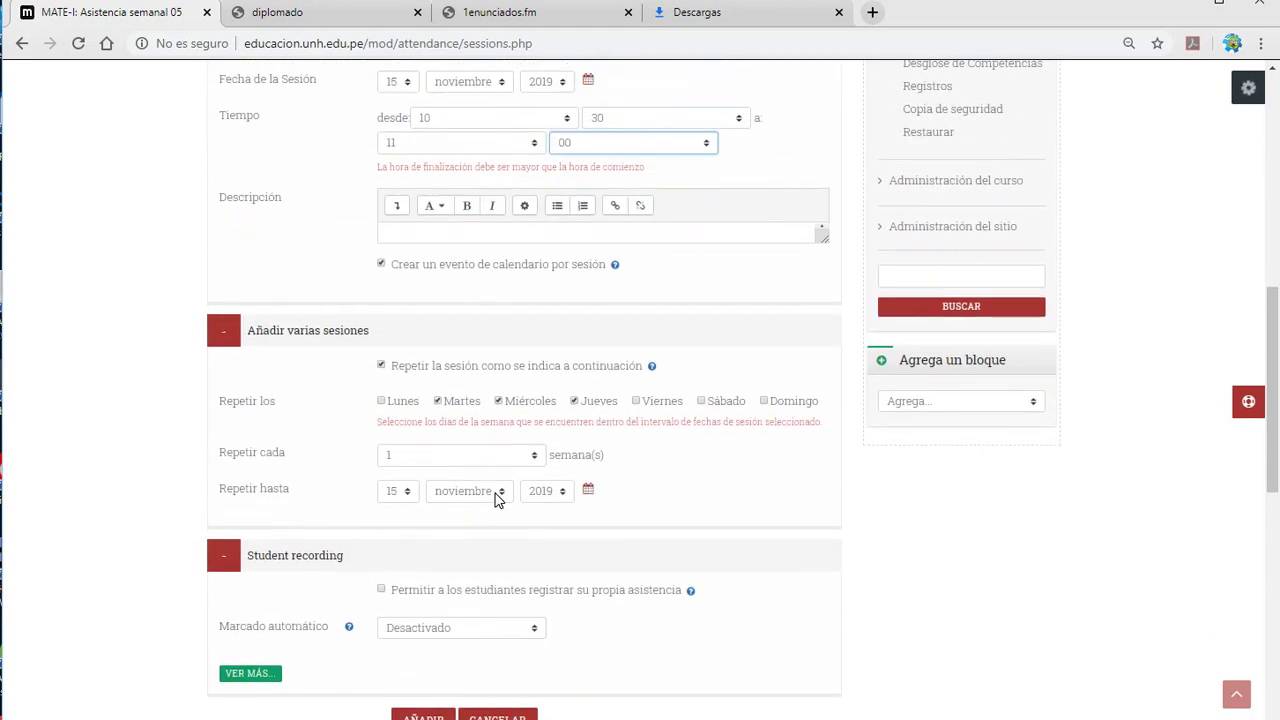
{"action": "scroll", "coordinate": [497, 497], "scroll_direction": "up", "scroll_amount": 1}
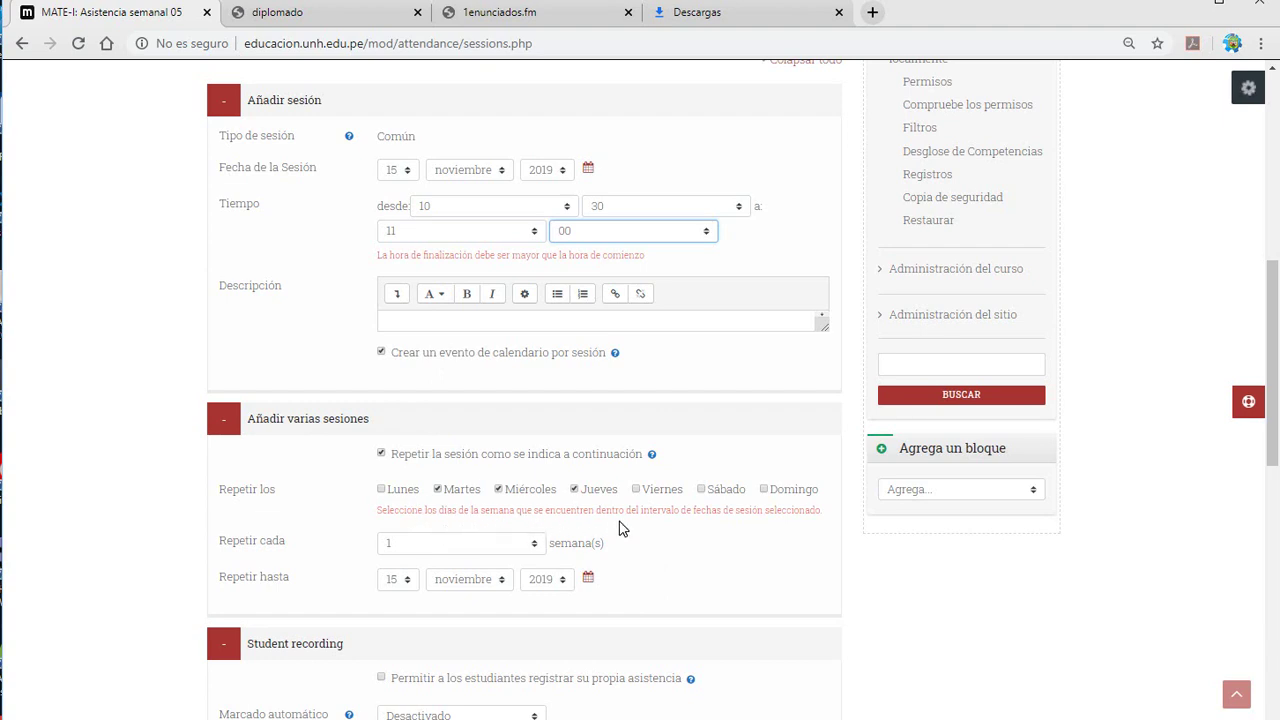
{"action": "left_click", "coordinate": [636, 490]}
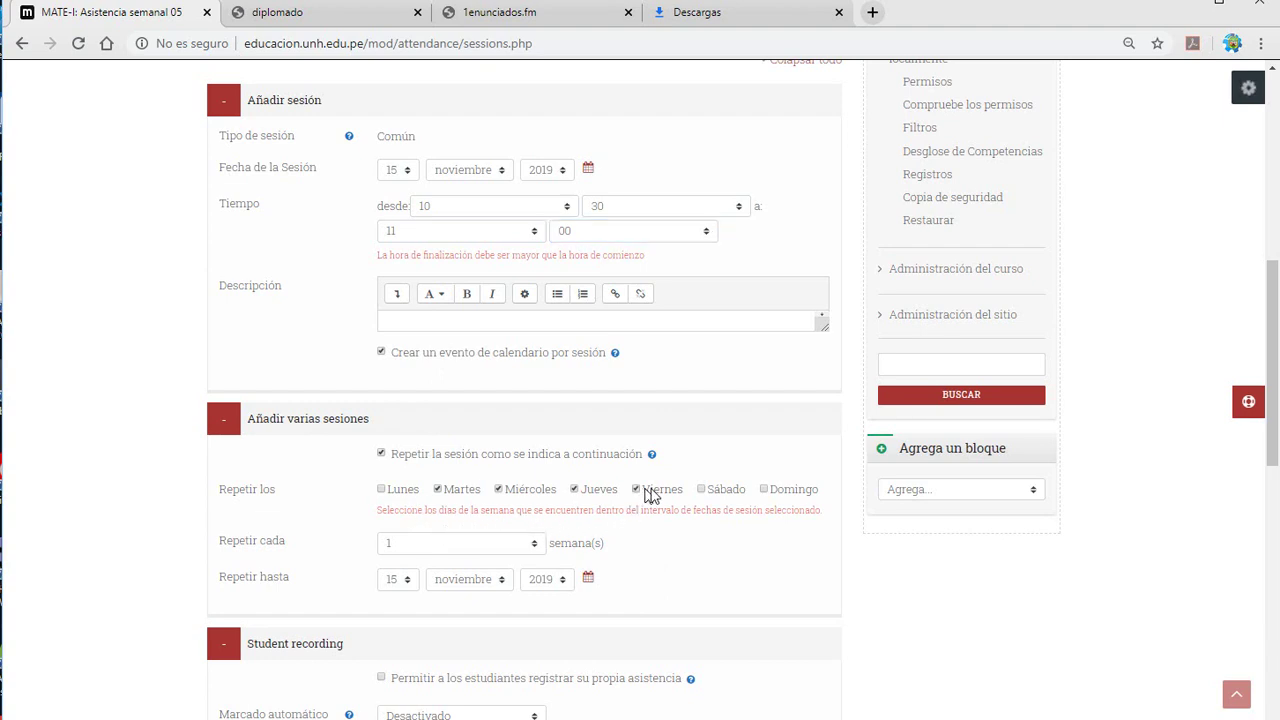
{"action": "left_click", "coordinate": [702, 490]}
{"action": "scroll", "coordinate": [500, 640], "scroll_direction": "down", "scroll_amount": 3}
{"action": "left_click", "coordinate": [424, 548]}
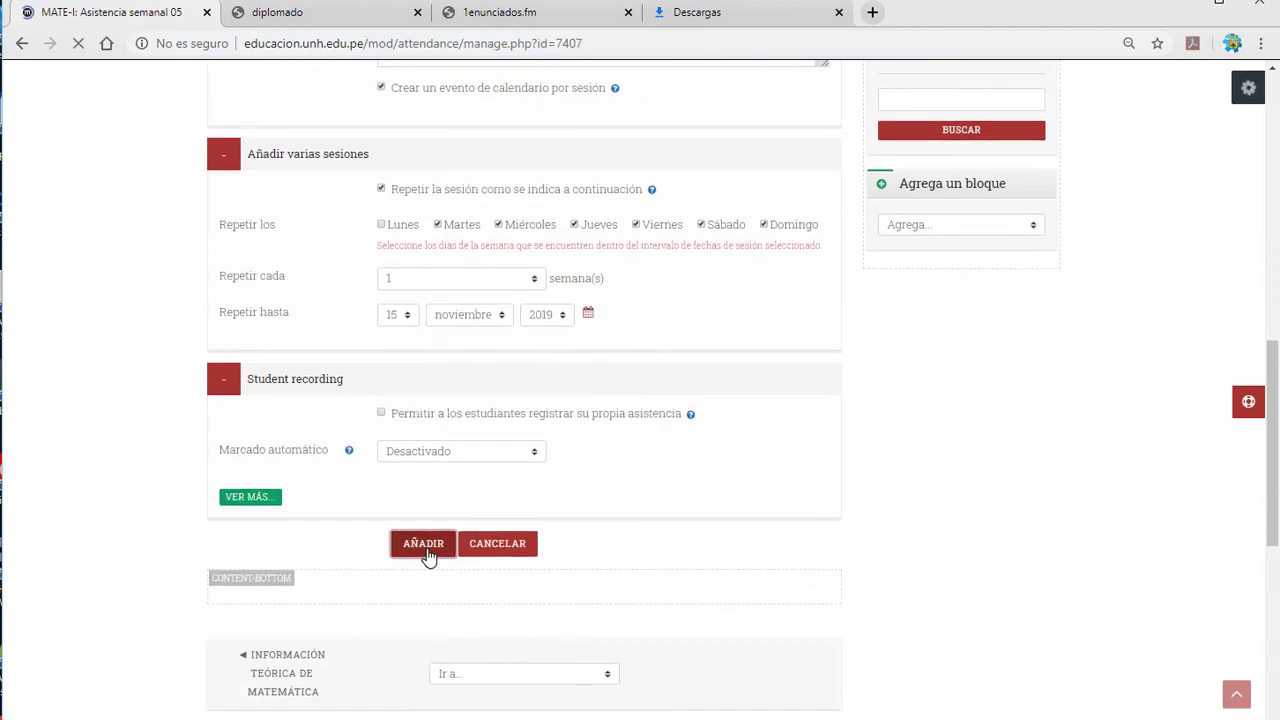
Take attendance for the 15.11.19 session, marking the first student P and the second R, and save it.
{"action": "scroll", "coordinate": [495, 630], "scroll_direction": "down", "scroll_amount": 4}
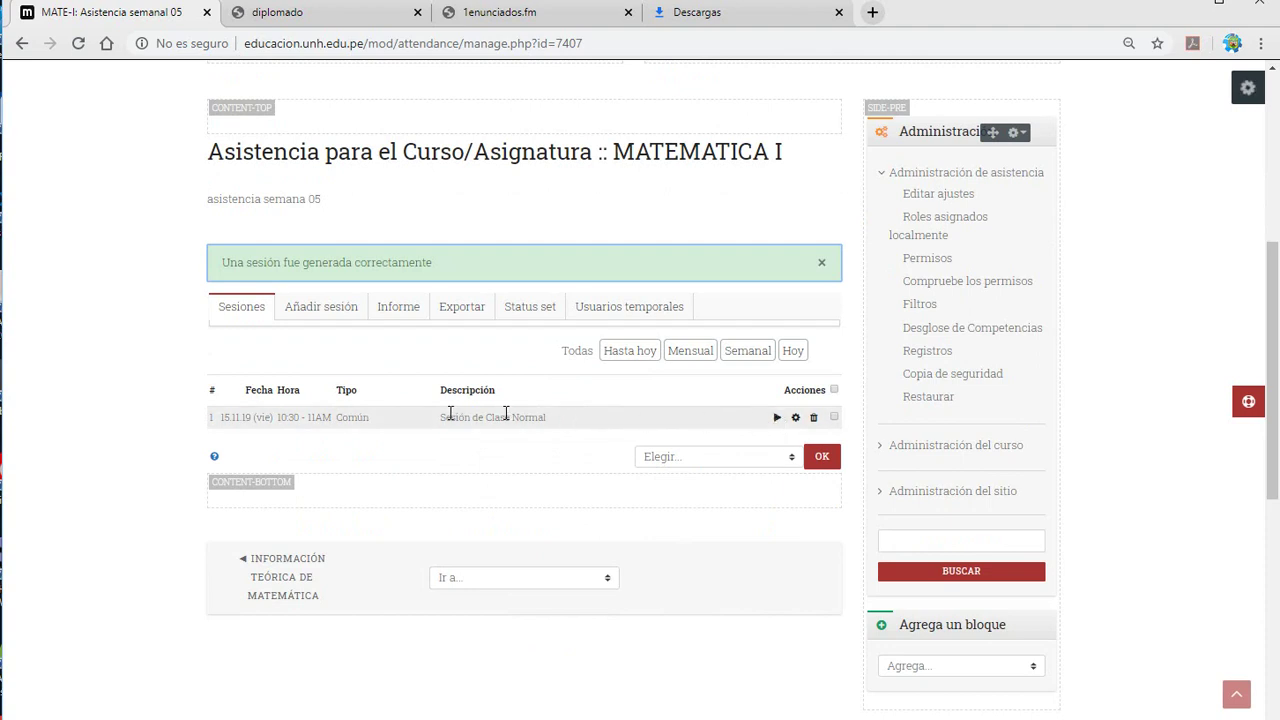
{"action": "left_click", "coordinate": [778, 419]}
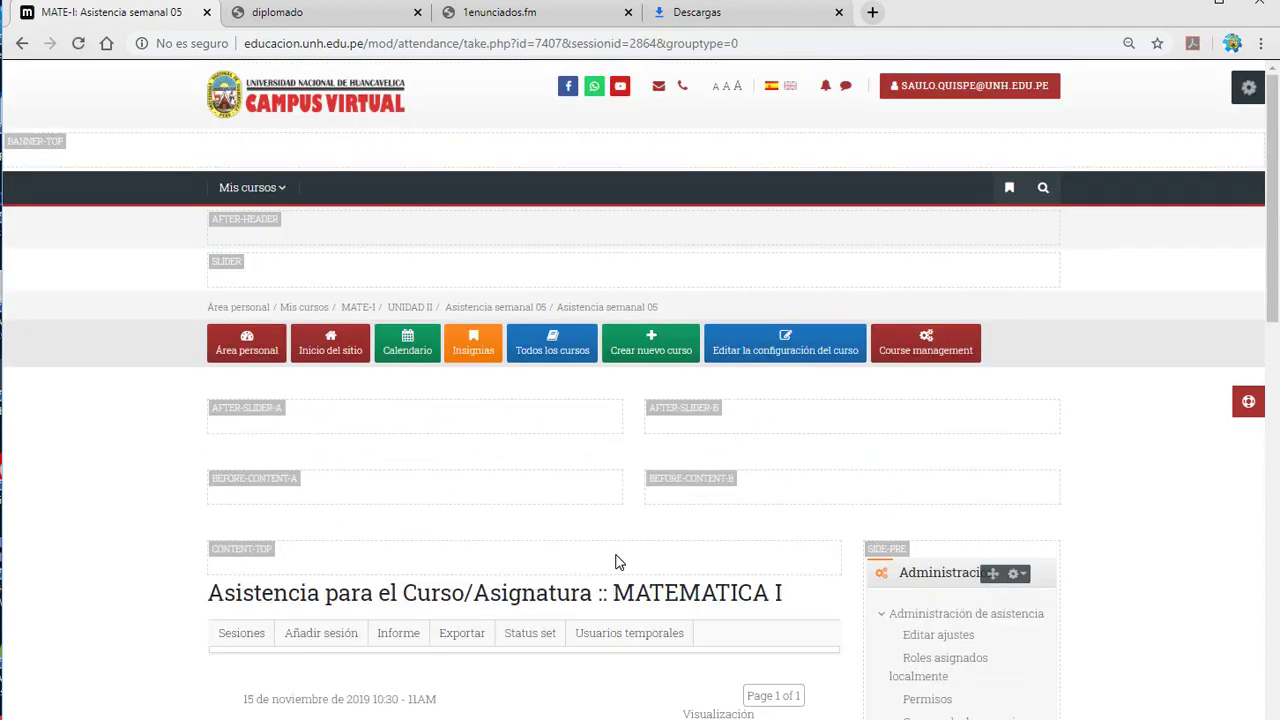
{"action": "scroll", "coordinate": [615, 562], "scroll_direction": "down", "scroll_amount": 3}
{"action": "scroll", "coordinate": [617, 562], "scroll_direction": "down", "scroll_amount": 1}
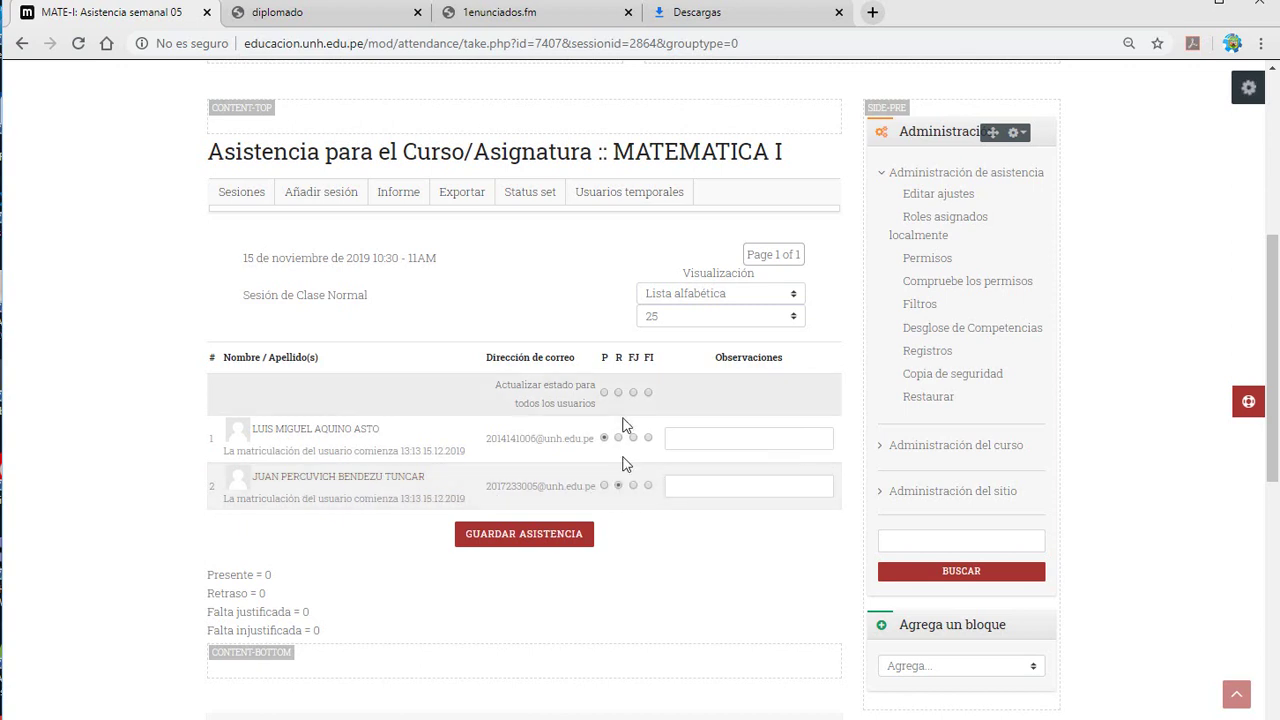
{"action": "left_click", "coordinate": [549, 534]}
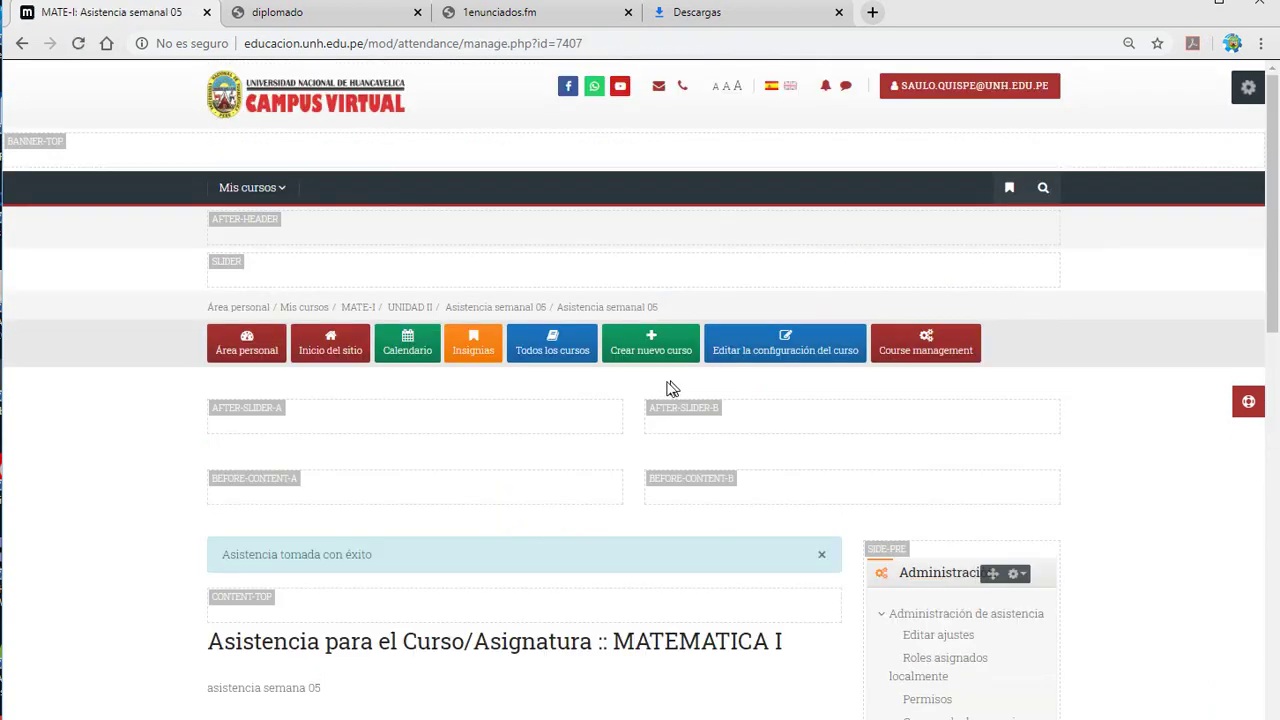
{"action": "scroll", "coordinate": [669, 386], "scroll_direction": "down", "scroll_amount": 5}
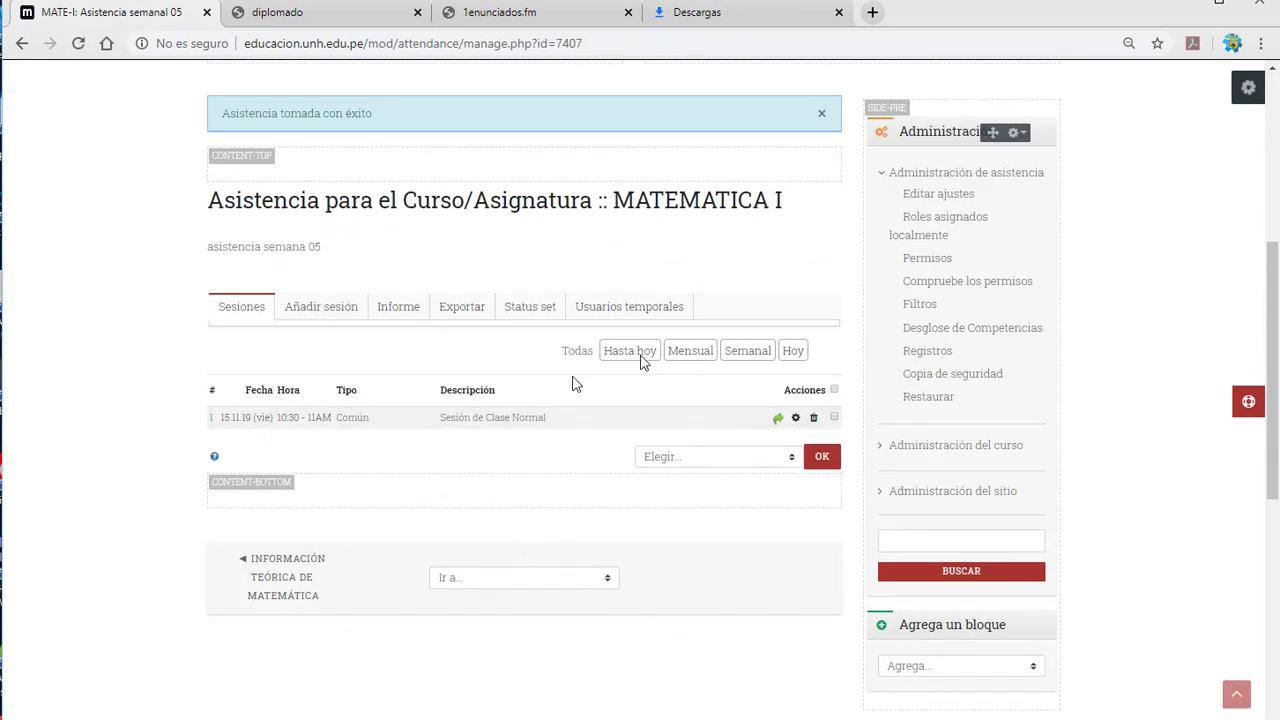
{"action": "left_click", "coordinate": [566, 580]}
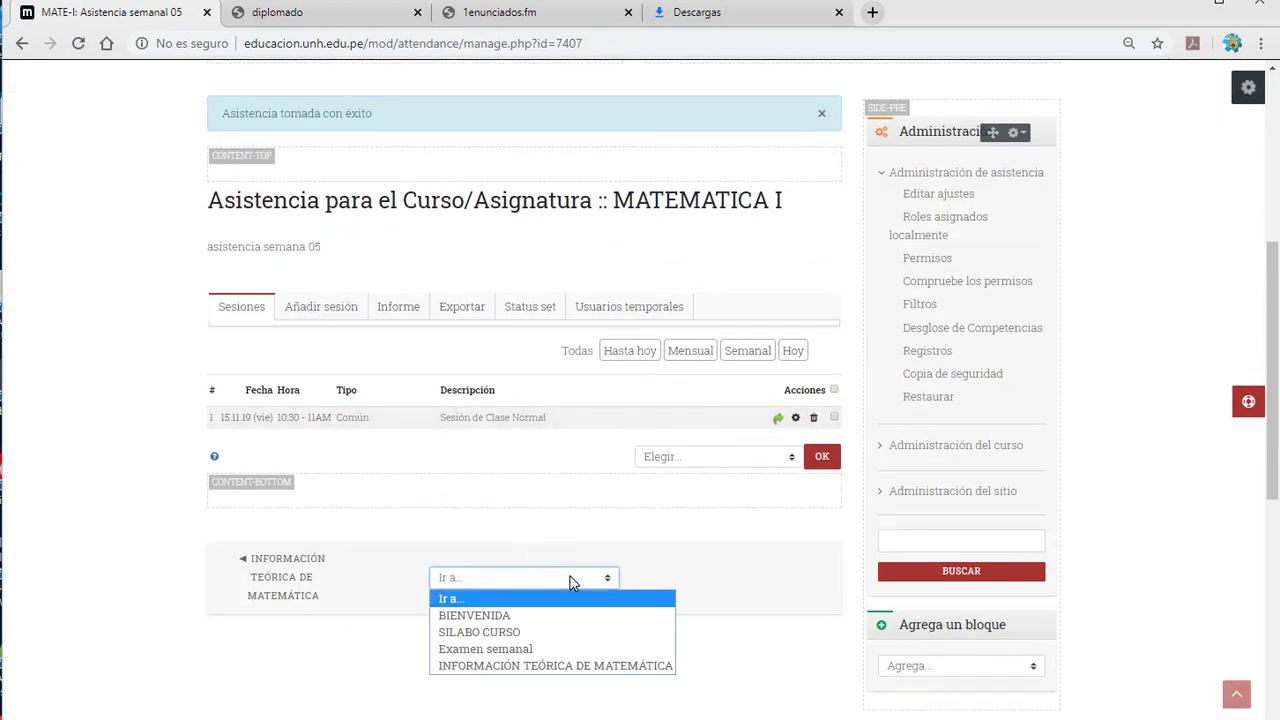
{"action": "left_click", "coordinate": [633, 528]}
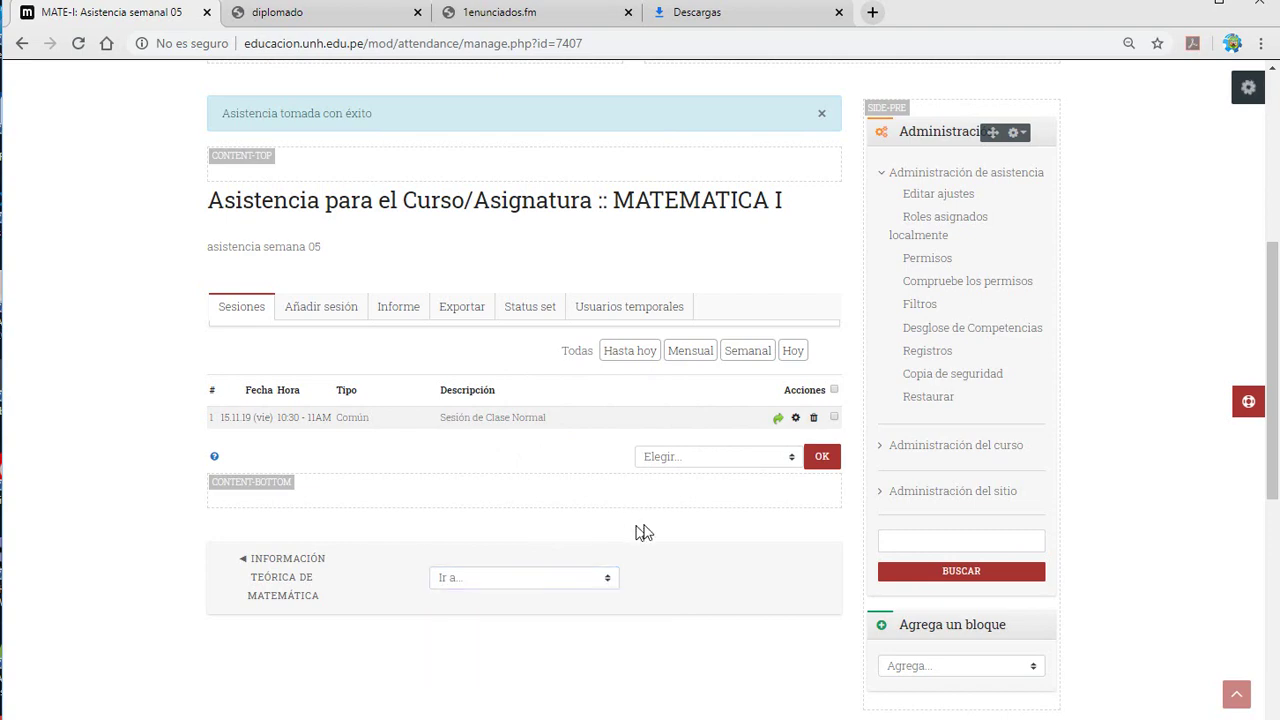
{"action": "scroll", "coordinate": [643, 531], "scroll_direction": "down", "scroll_amount": 3}
{"action": "scroll", "coordinate": [643, 531], "scroll_direction": "up", "scroll_amount": 3}
Export the attendance of all participants and all sessions in Excel format and open the downloaded file.
{"action": "left_click", "coordinate": [460, 307]}
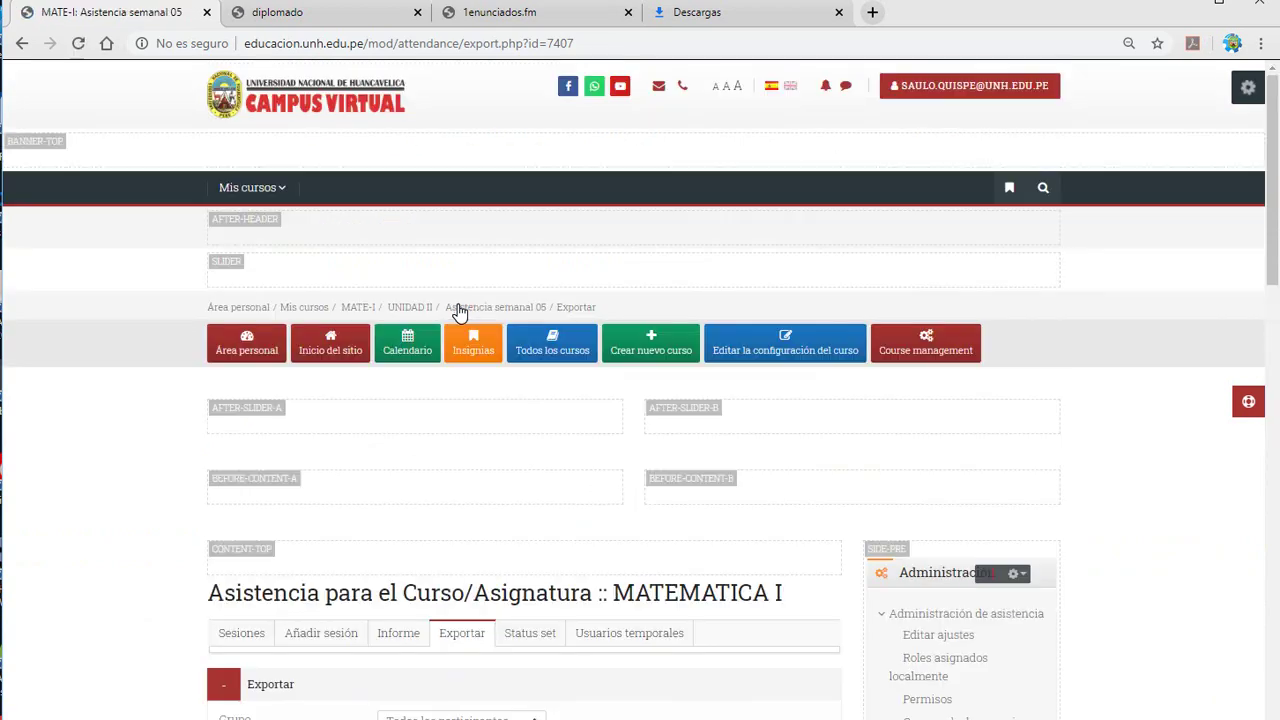
{"action": "scroll", "coordinate": [604, 541], "scroll_direction": "down", "scroll_amount": 6}
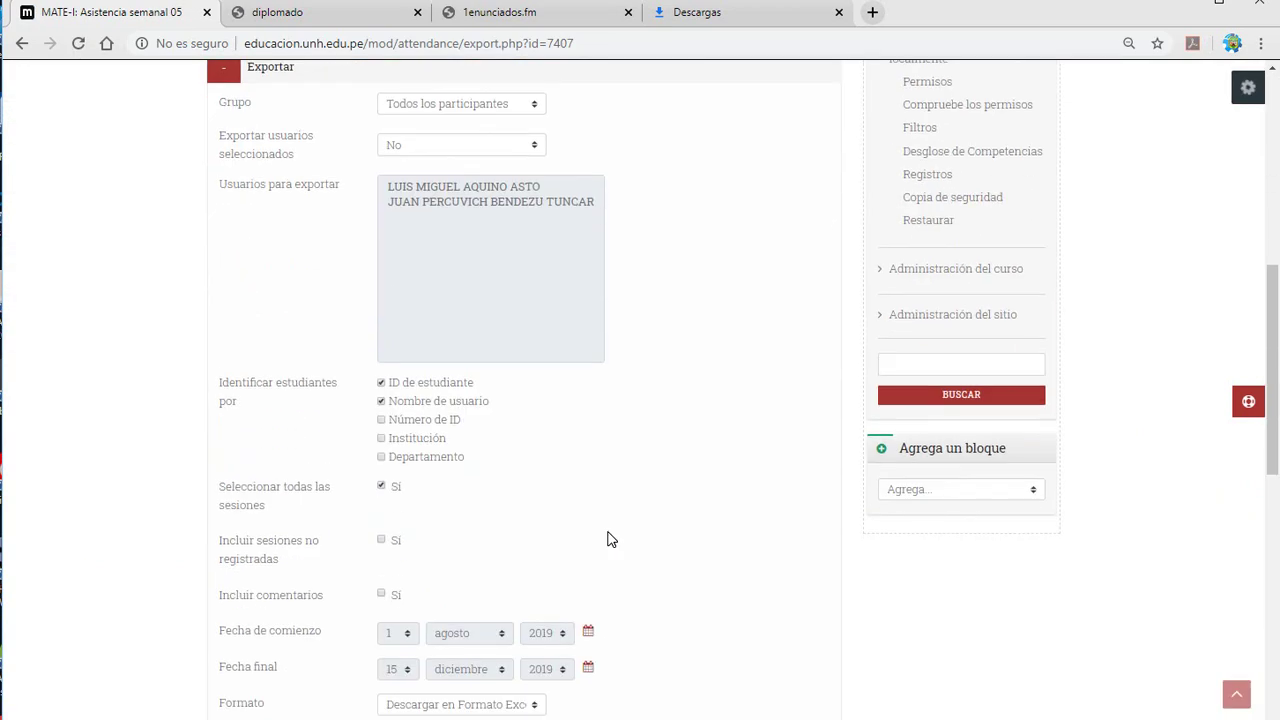
{"action": "scroll", "coordinate": [610, 540], "scroll_direction": "down", "scroll_amount": 3}
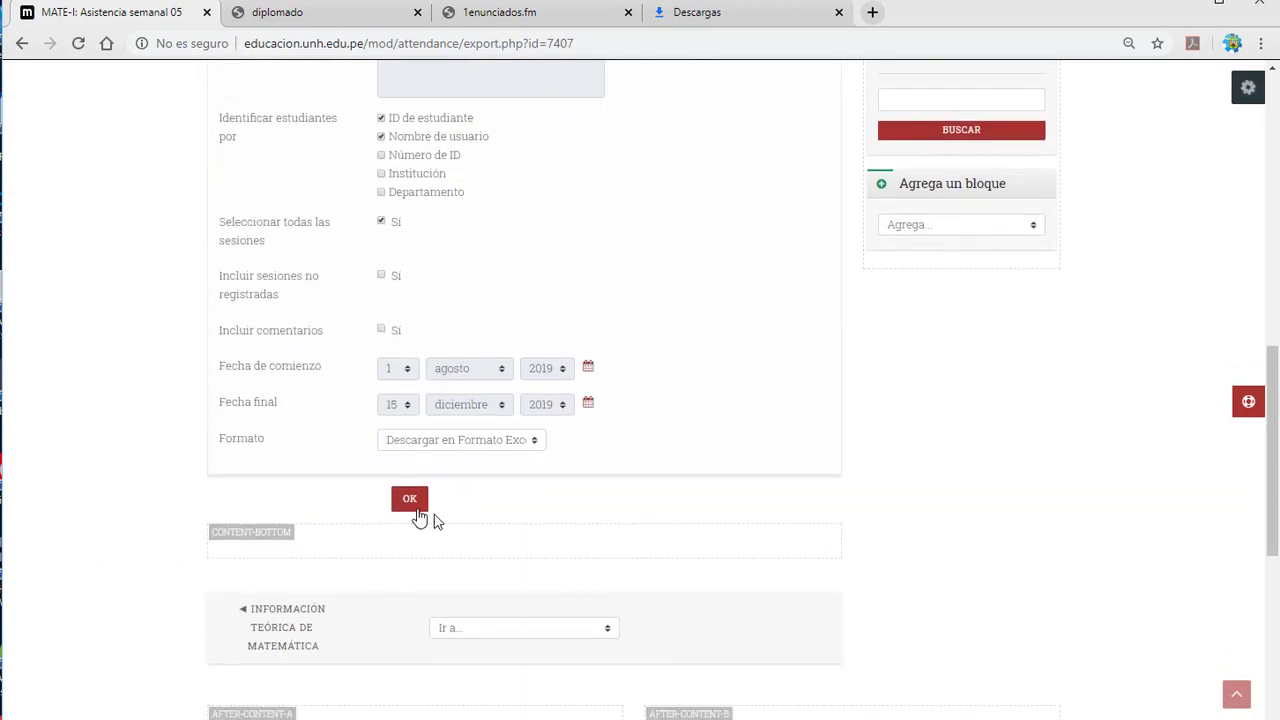
{"action": "left_click", "coordinate": [414, 510]}
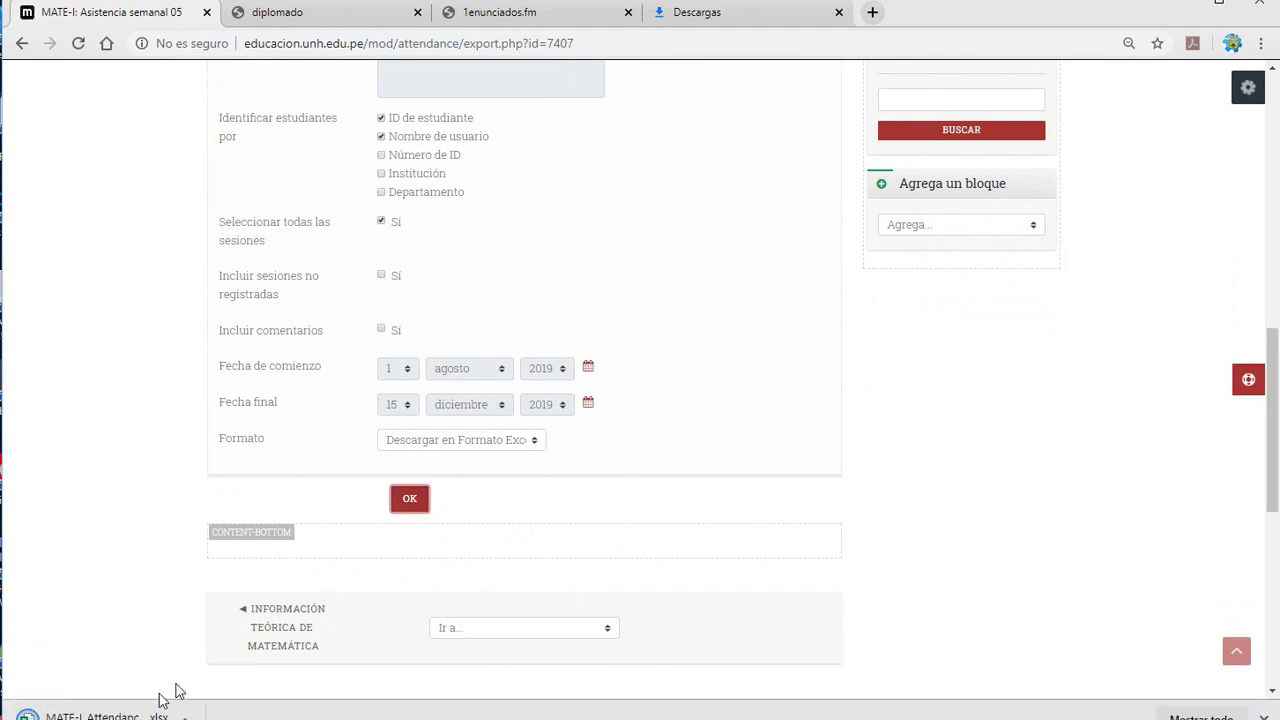
{"action": "left_click_drag", "start_coordinate": [108, 715], "coordinate": [710, 443]}
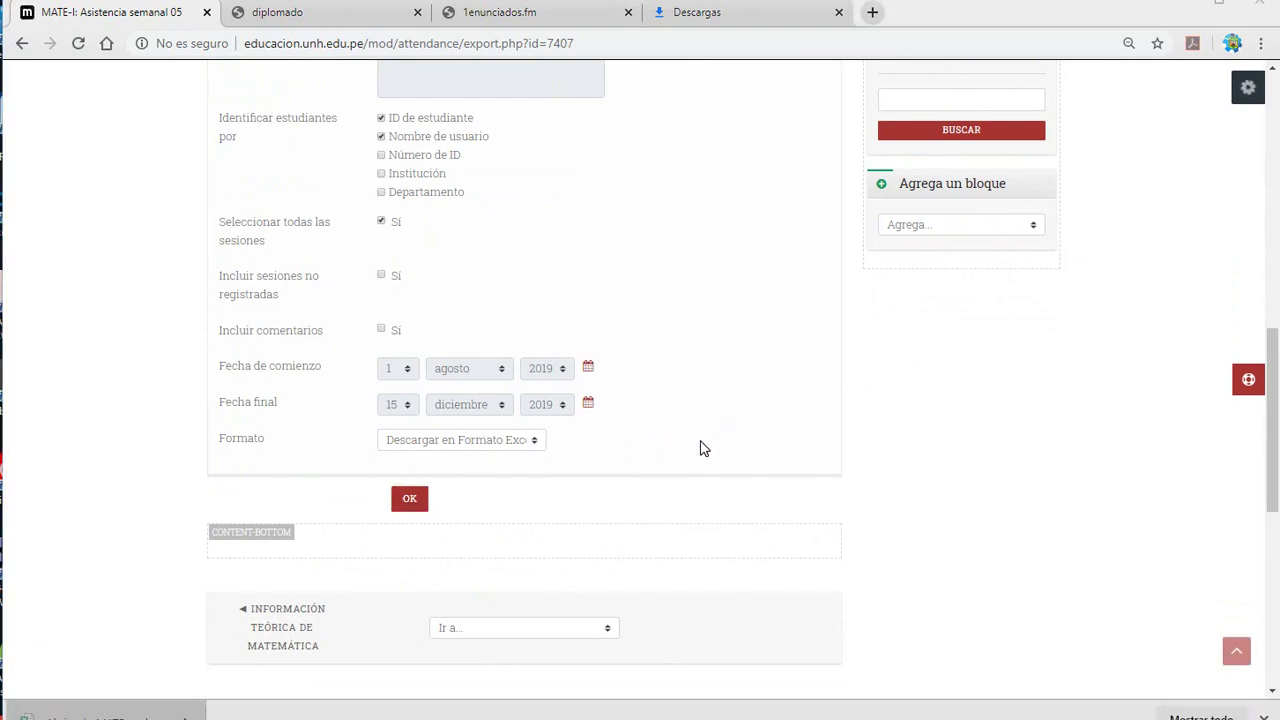
Export the attendance again with the Excel format kept, open the download in Excel and enable editing.
{"action": "scroll", "coordinate": [723, 417], "scroll_direction": "down", "scroll_amount": 2}
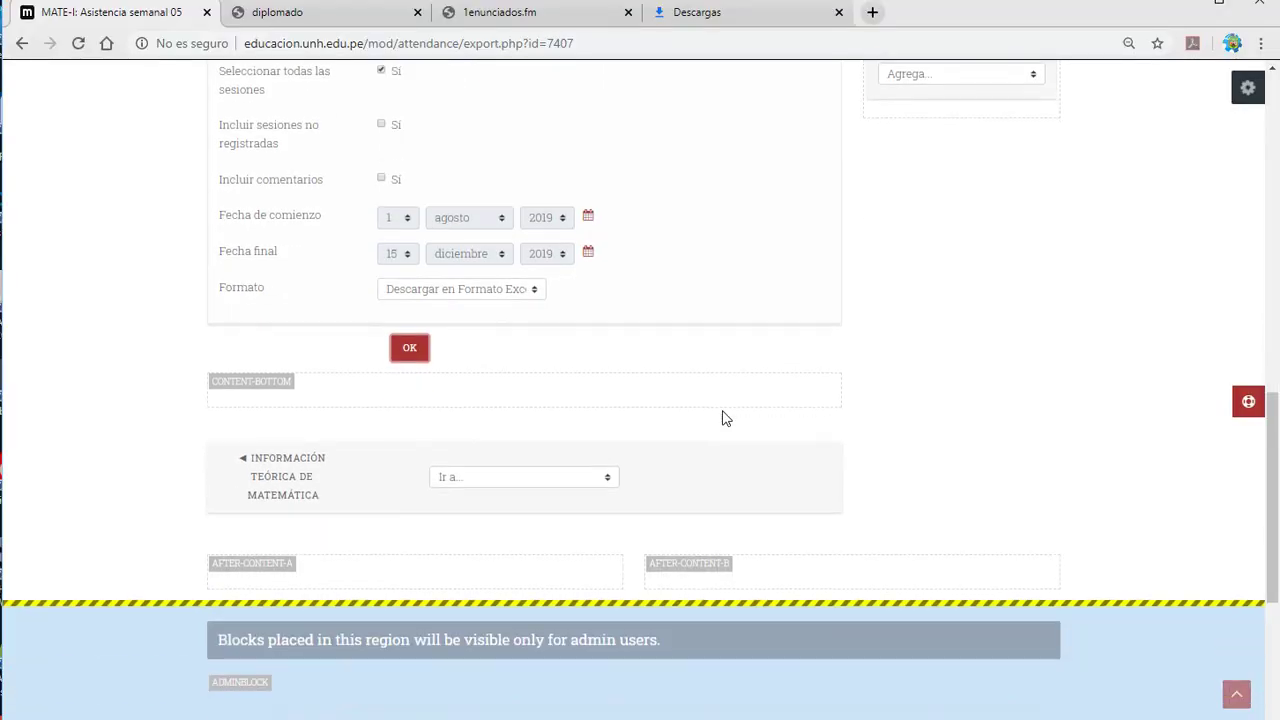
{"action": "scroll", "coordinate": [546, 360], "scroll_direction": "up", "scroll_amount": 1}
{"action": "scroll", "coordinate": [742, 432], "scroll_direction": "up", "scroll_amount": 2}
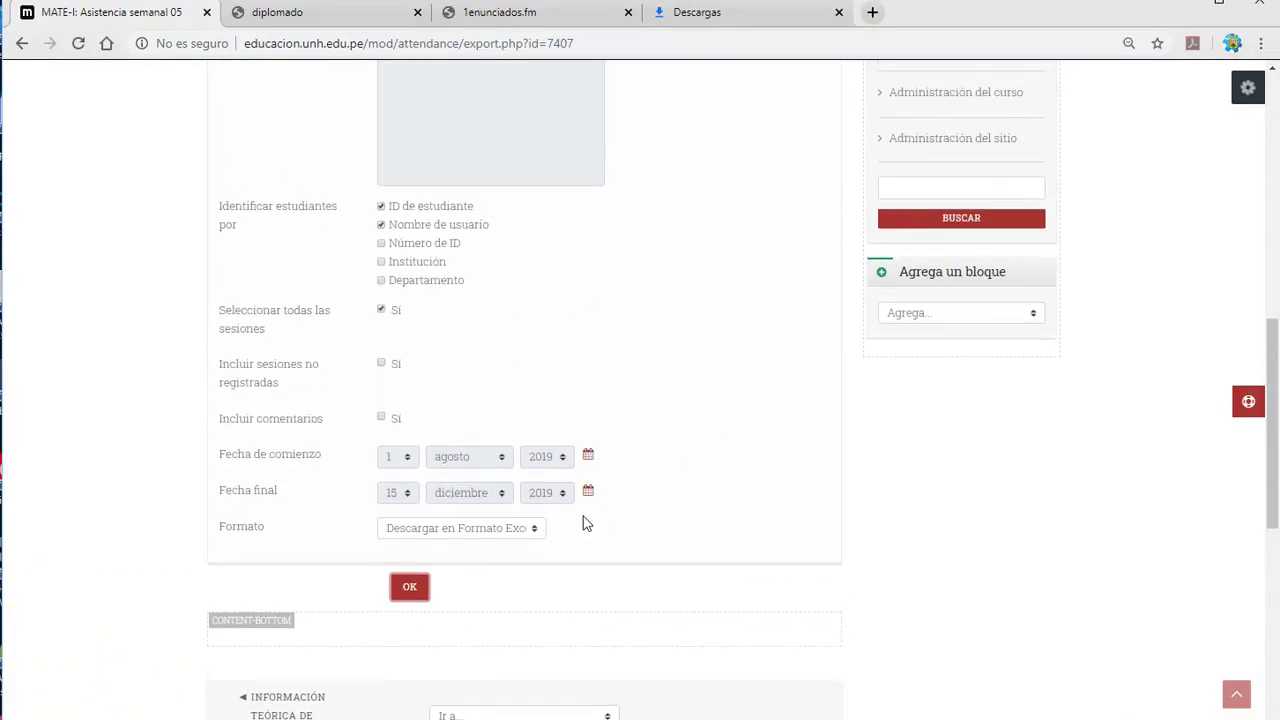
{"action": "left_click", "coordinate": [488, 529]}
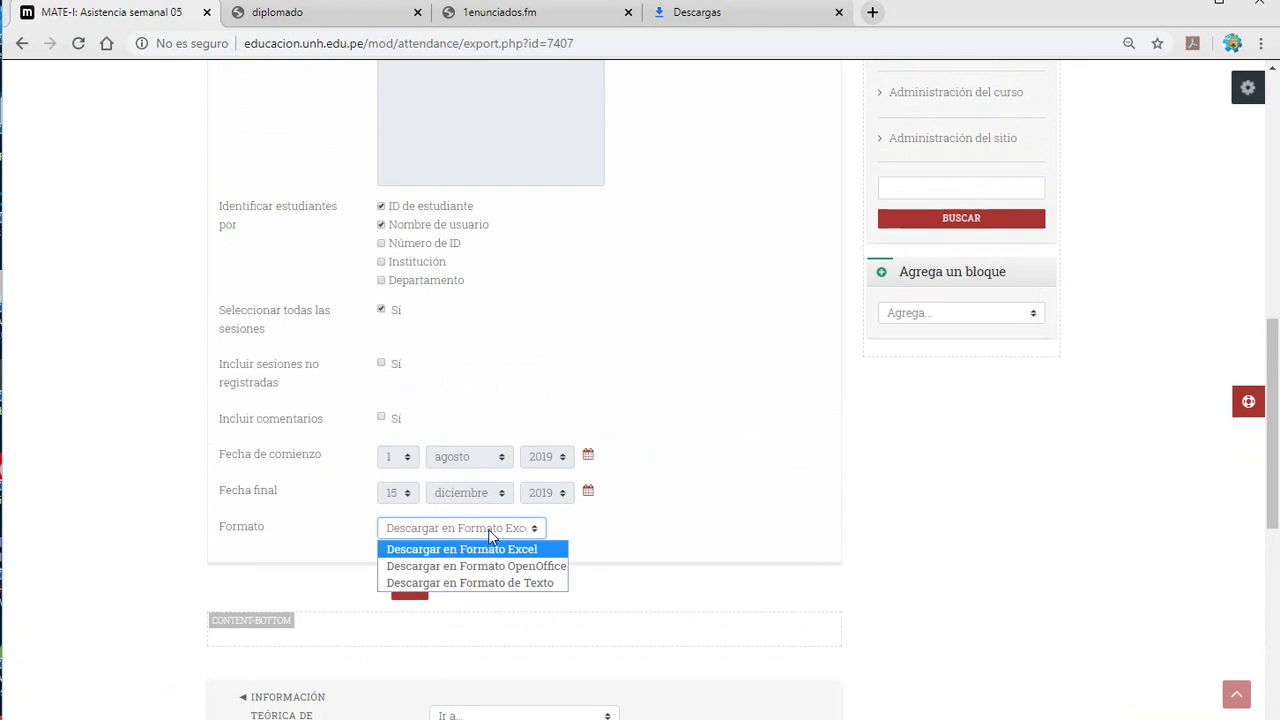
{"action": "left_click", "coordinate": [488, 529]}
{"action": "left_click", "coordinate": [426, 588]}
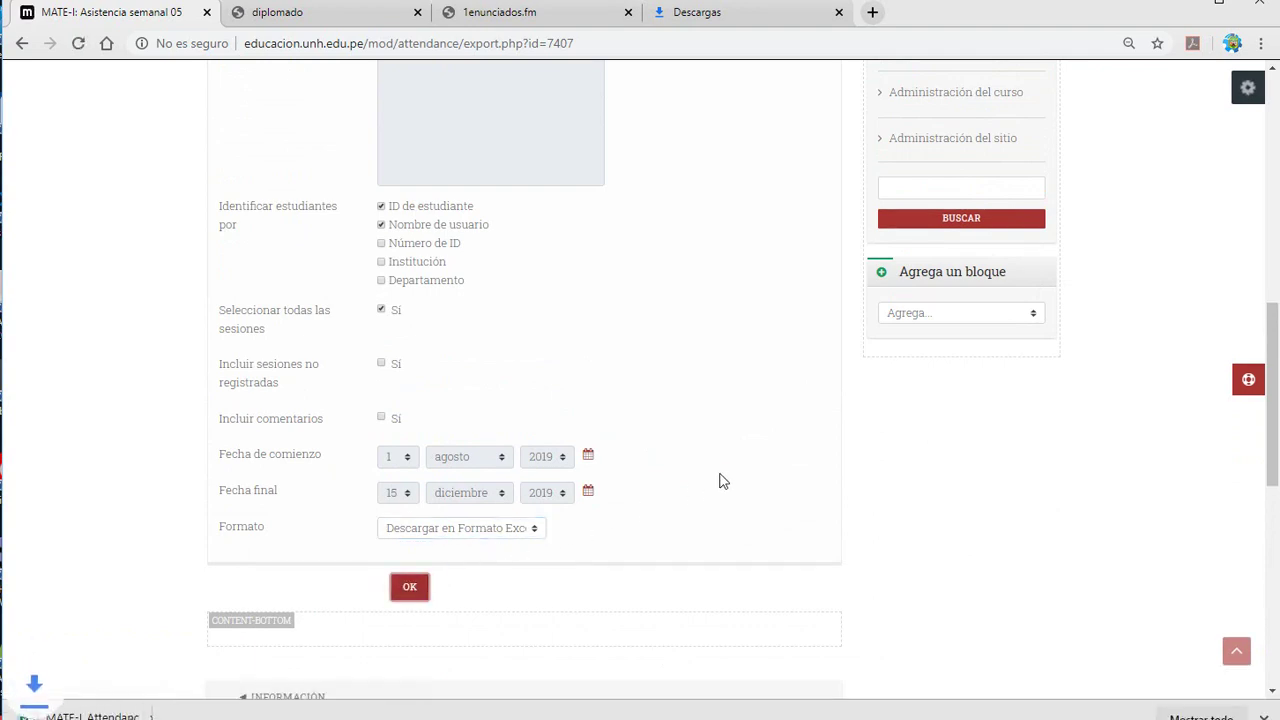
{"action": "left_click", "coordinate": [145, 716]}
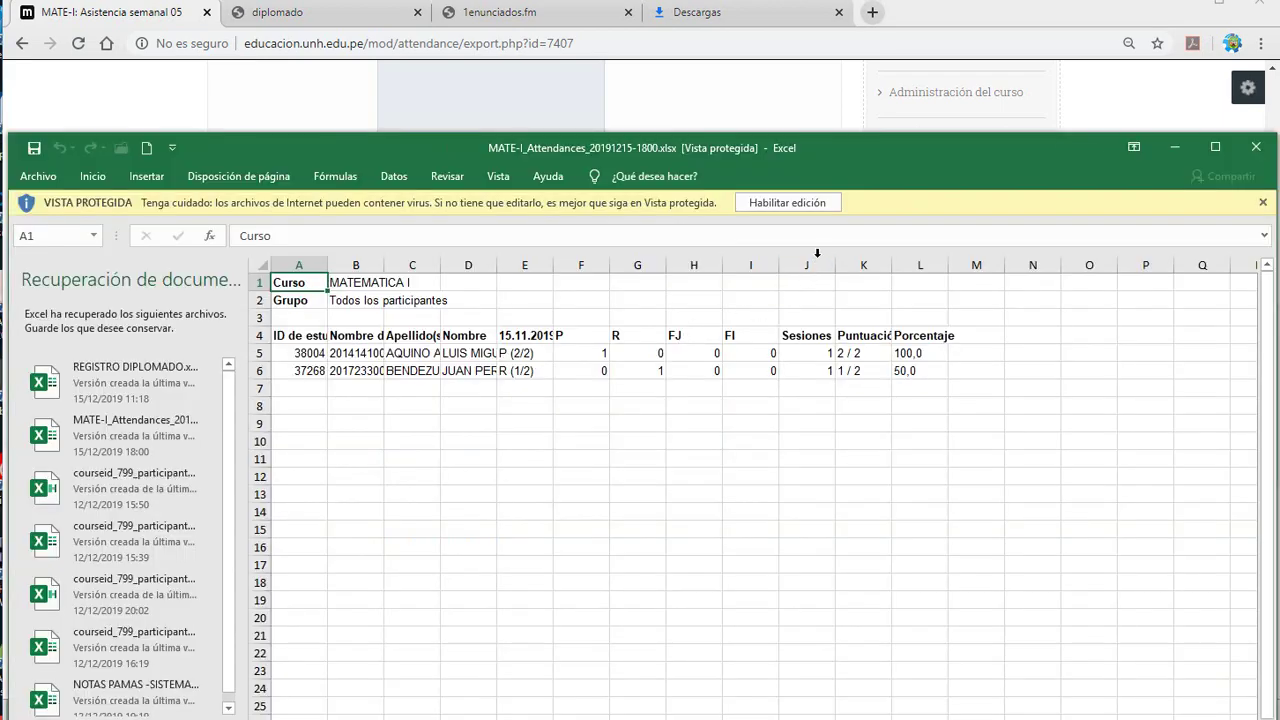
{"action": "left_click", "coordinate": [815, 202]}
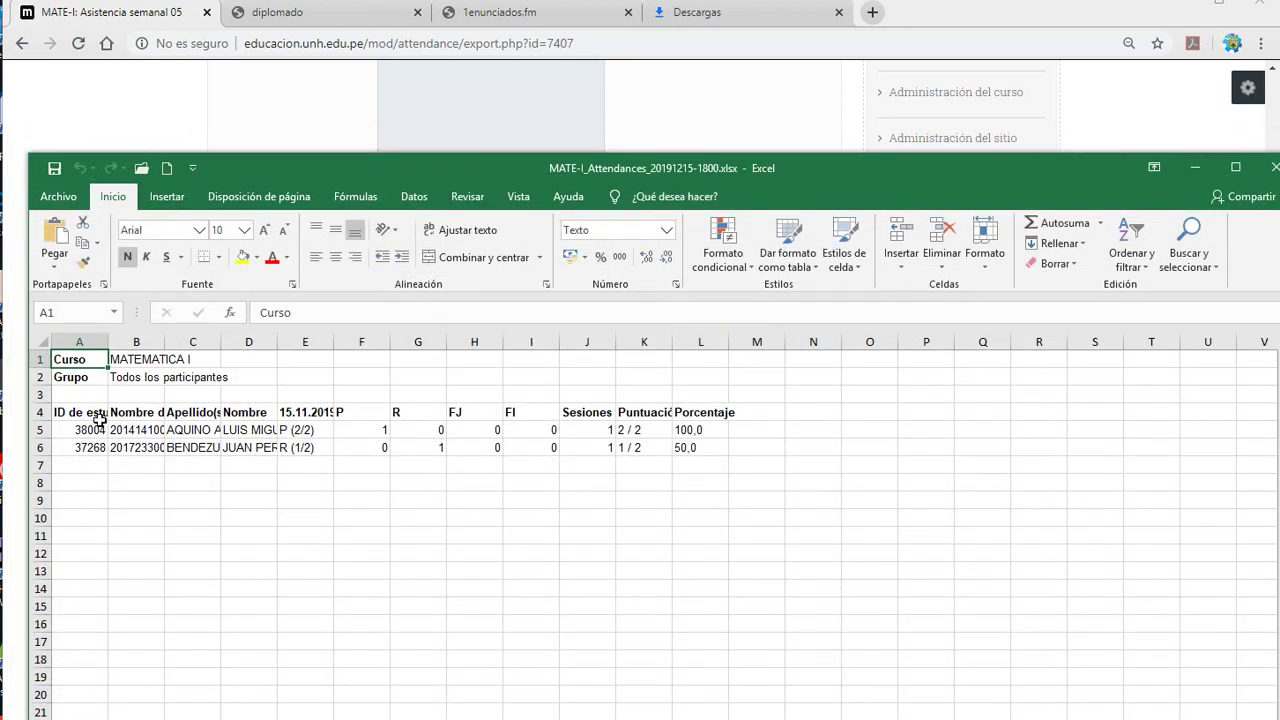
Widen the Nombre de usuario, Apellido(s) and Nombre columns to fit their contents, and minimize the workbook.
{"action": "left_click", "coordinate": [130, 429]}
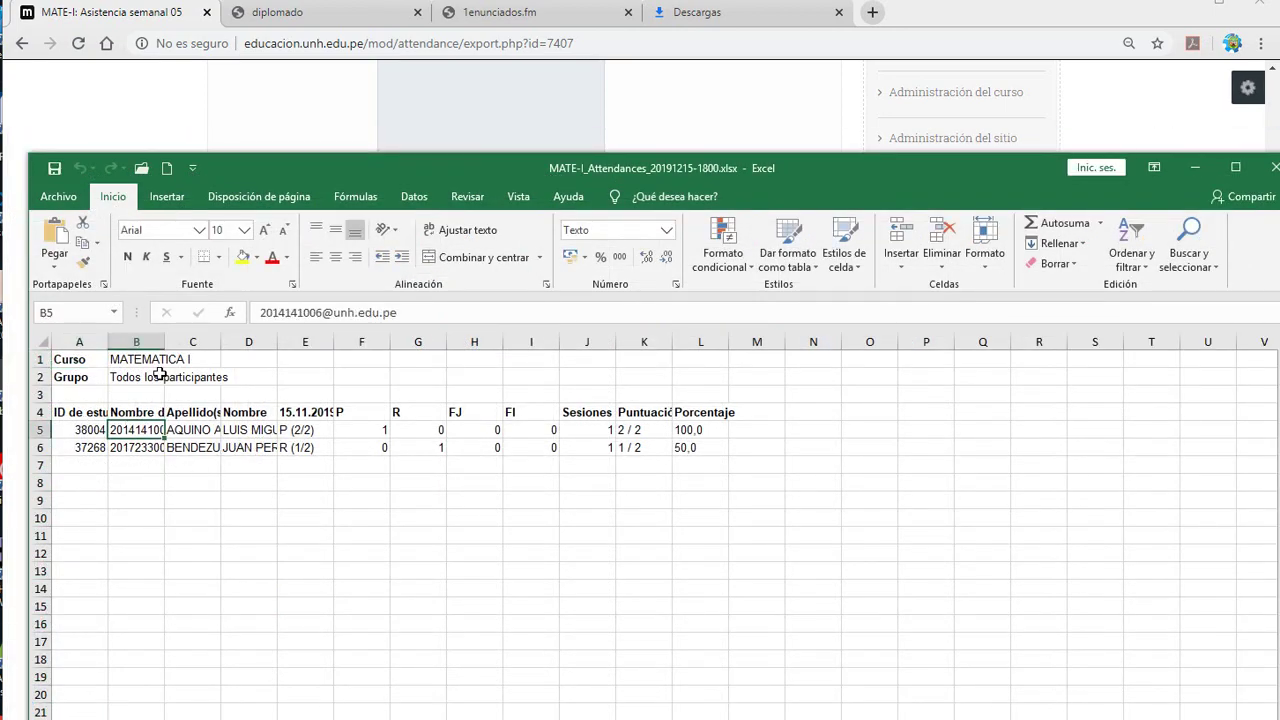
{"action": "left_click_drag", "start_coordinate": [167, 341], "coordinate": [239, 333]}
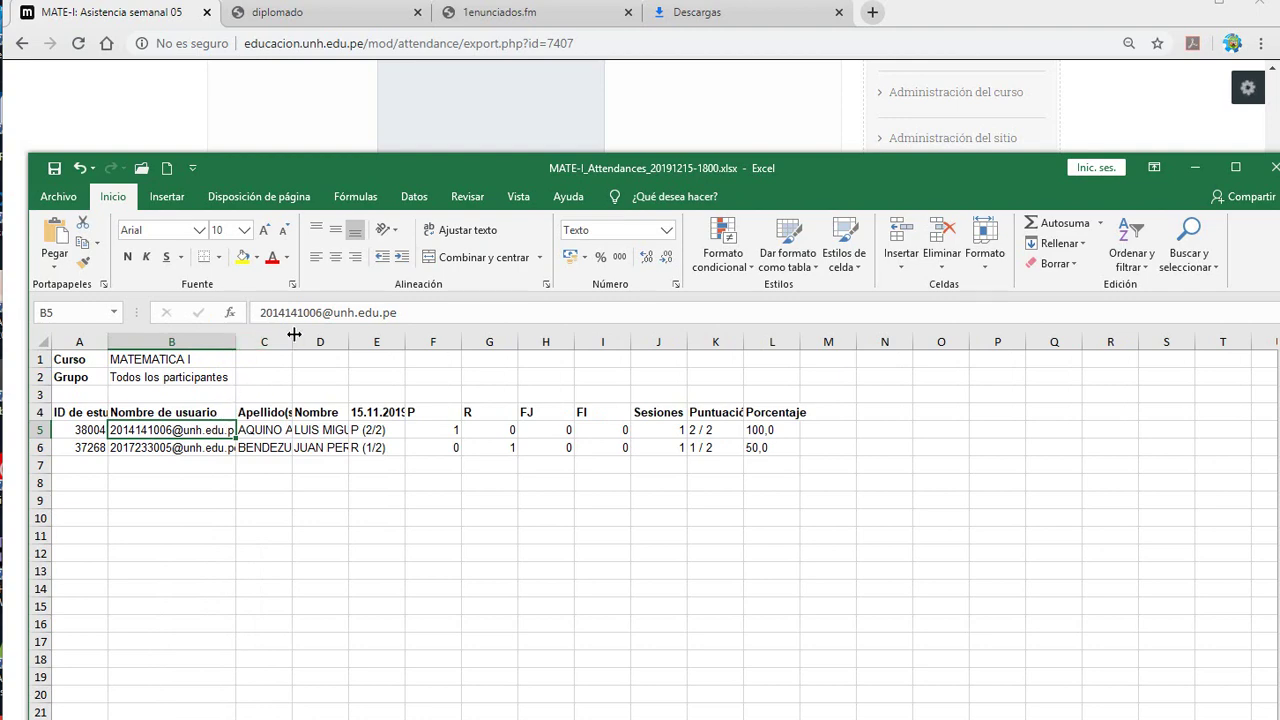
{"action": "double_click", "coordinate": [294, 334]}
{"action": "double_click", "coordinate": [401, 338]}
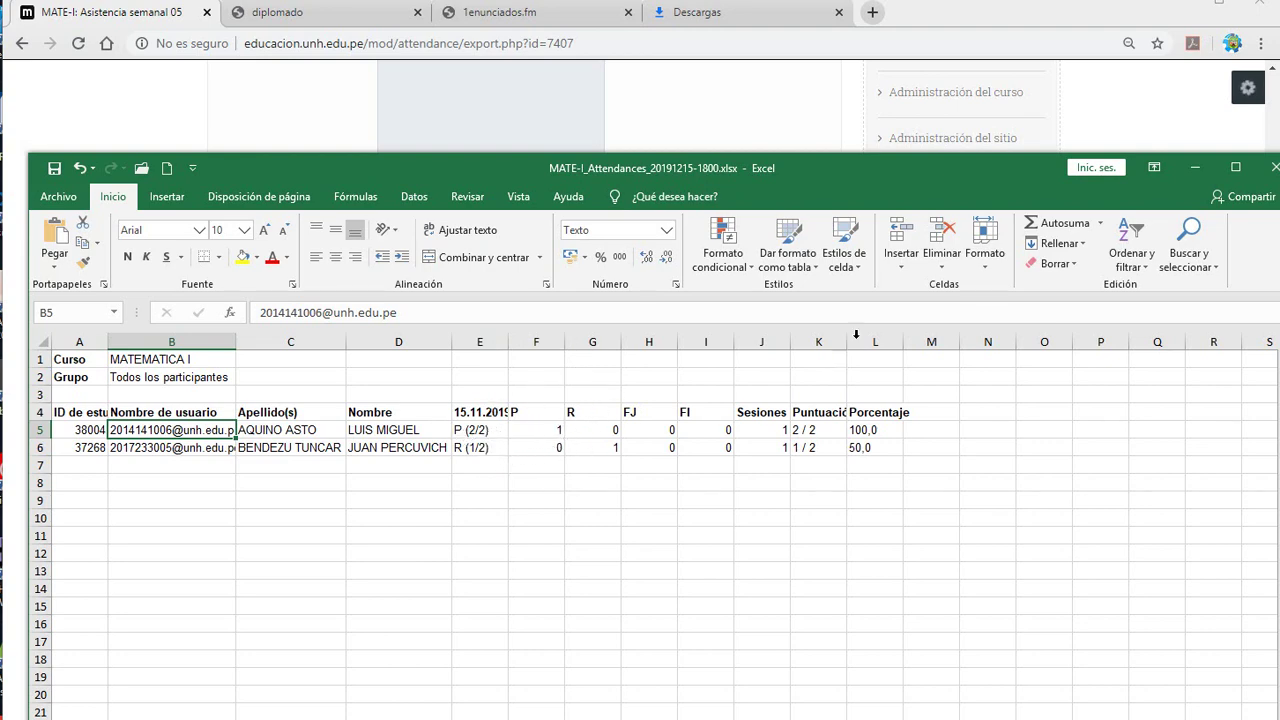
{"action": "left_click", "coordinate": [1198, 169]}
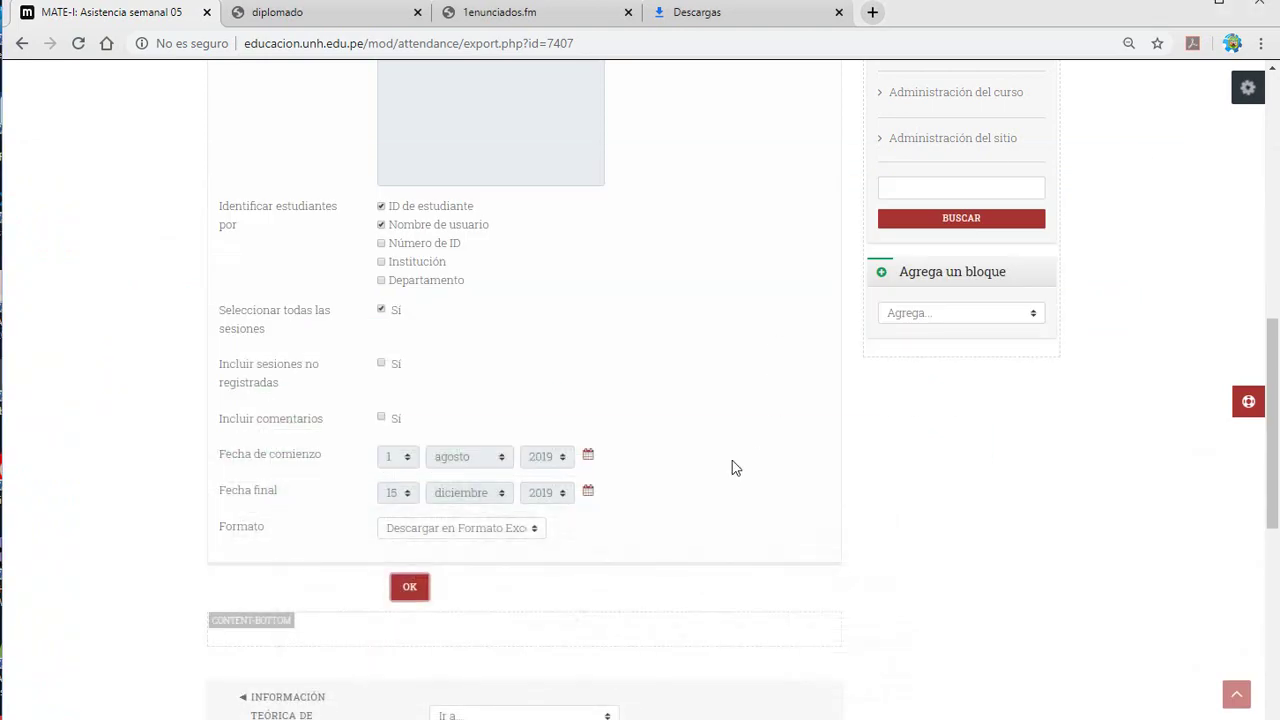
{"action": "scroll", "coordinate": [735, 468], "scroll_direction": "up", "scroll_amount": 6}
{"action": "scroll", "coordinate": [735, 468], "scroll_direction": "down", "scroll_amount": 12}
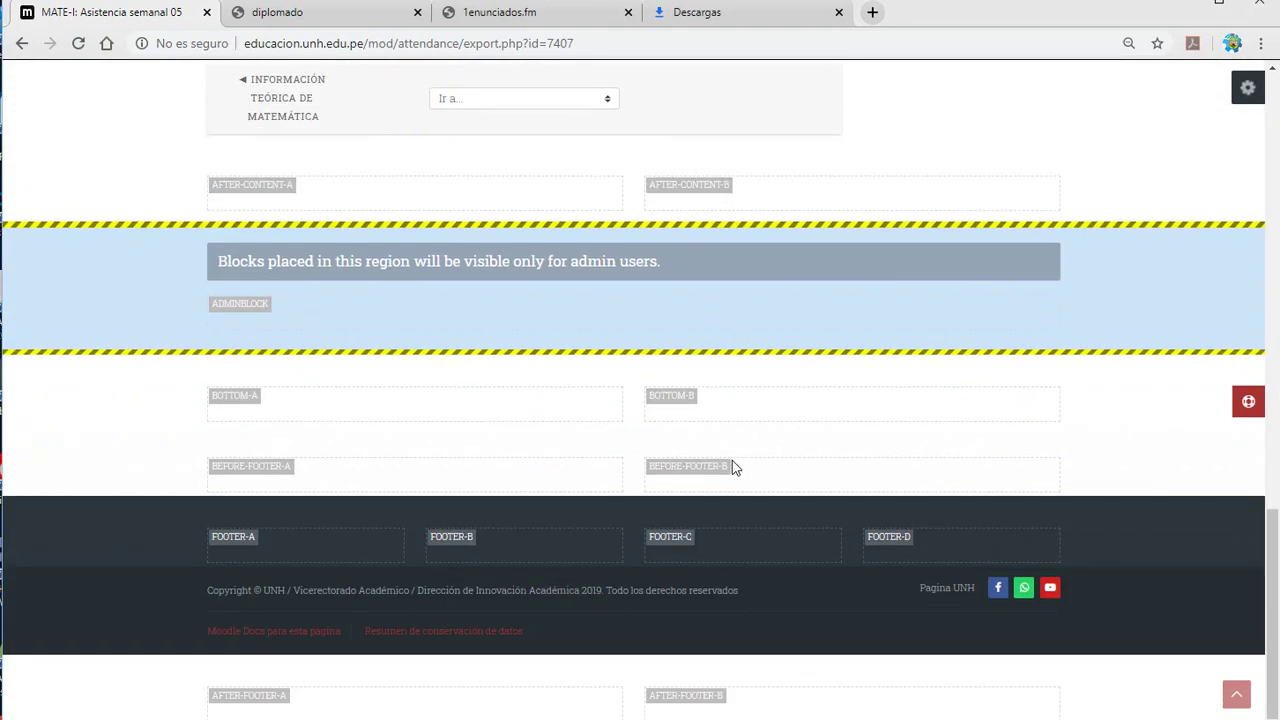
Return to the MATE-I course page and go to its UNIDAD III section.
{"action": "scroll", "coordinate": [732, 461], "scroll_direction": "up", "scroll_amount": 10}
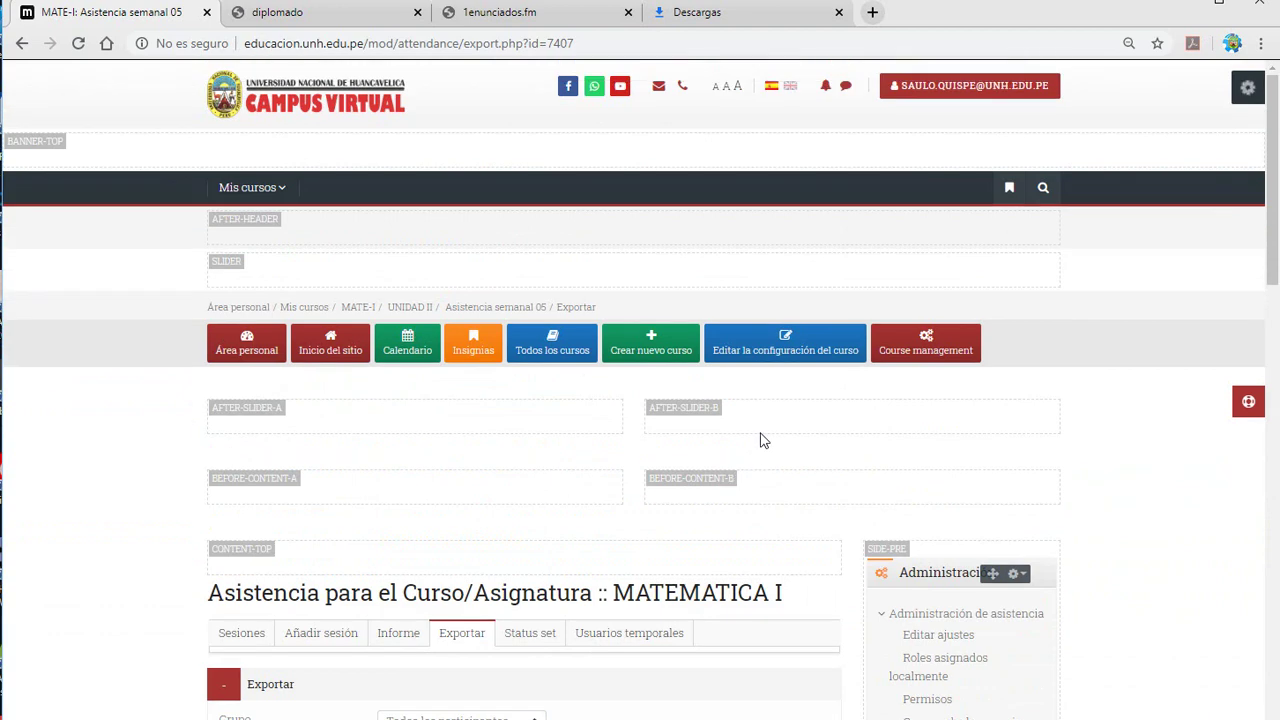
{"action": "left_click", "coordinate": [360, 308]}
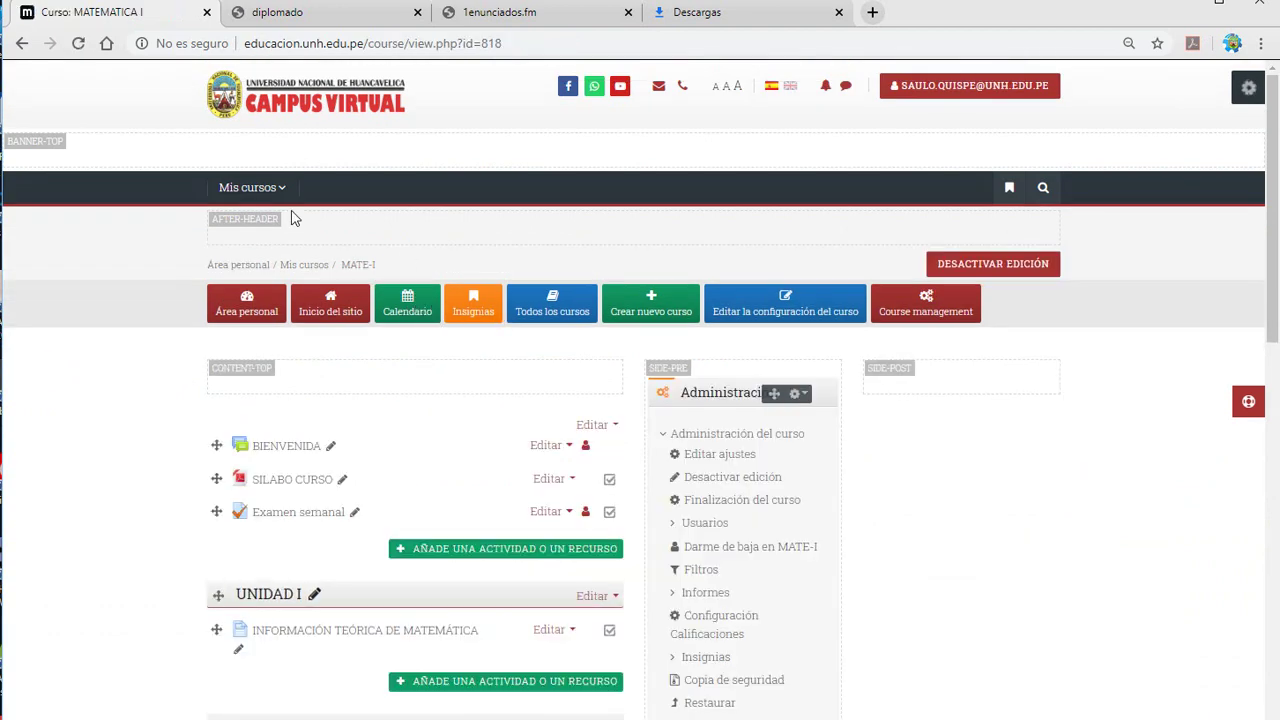
{"action": "left_click", "coordinate": [274, 190]}
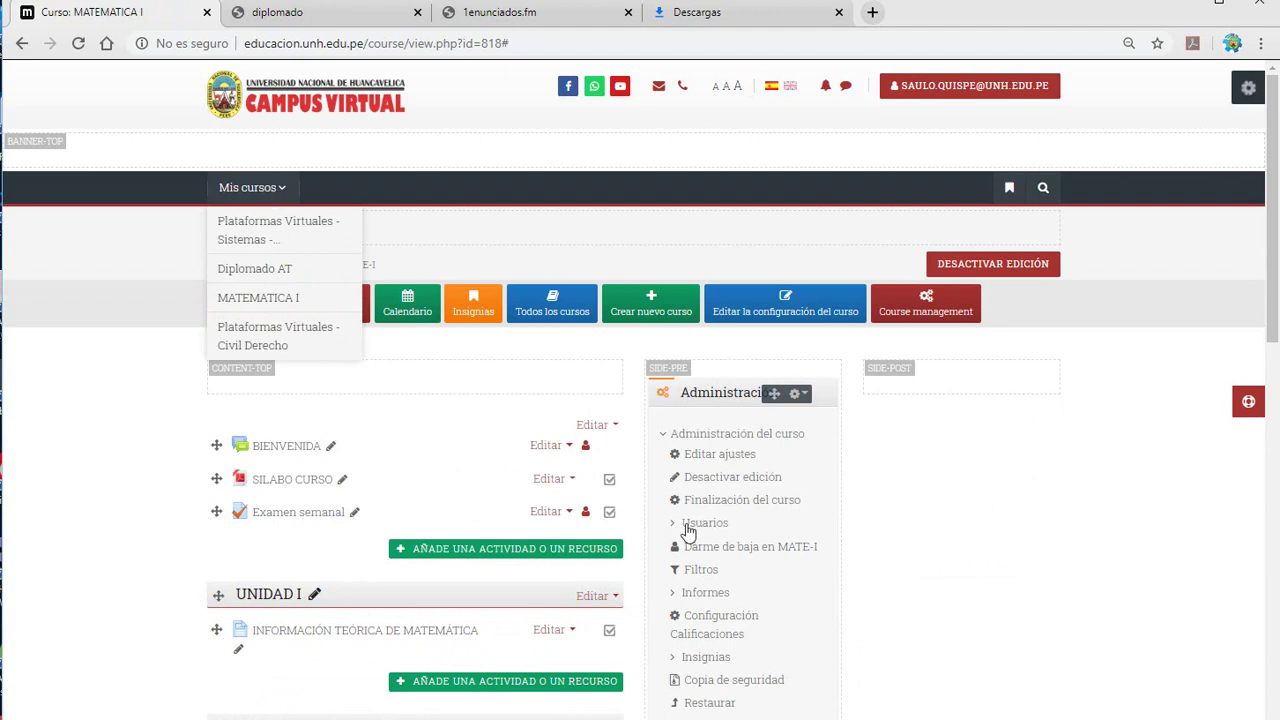
{"action": "scroll", "coordinate": [530, 503], "scroll_direction": "down", "scroll_amount": 3}
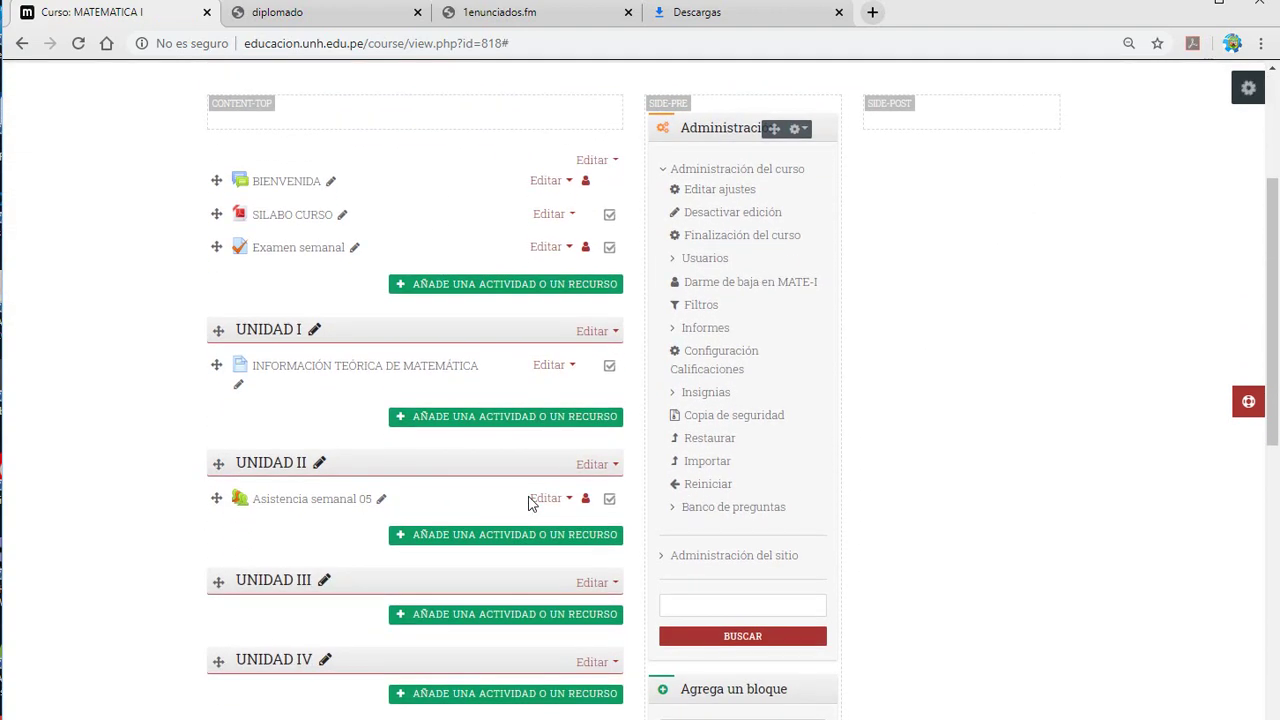
{"action": "scroll", "coordinate": [528, 503], "scroll_direction": "down", "scroll_amount": 2}
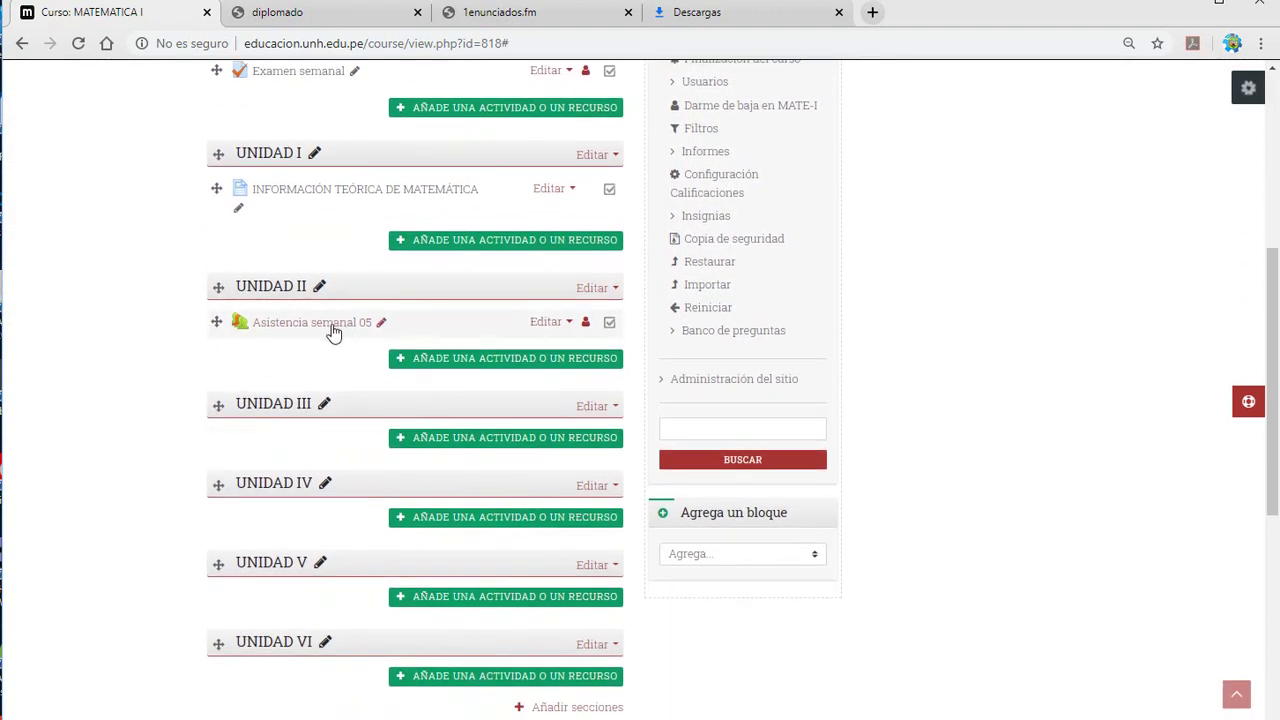
Add a BigBlueButtonBN activity to UNIDAD III and name the virtual room "videoconferencia 01".
{"action": "left_click", "coordinate": [557, 442]}
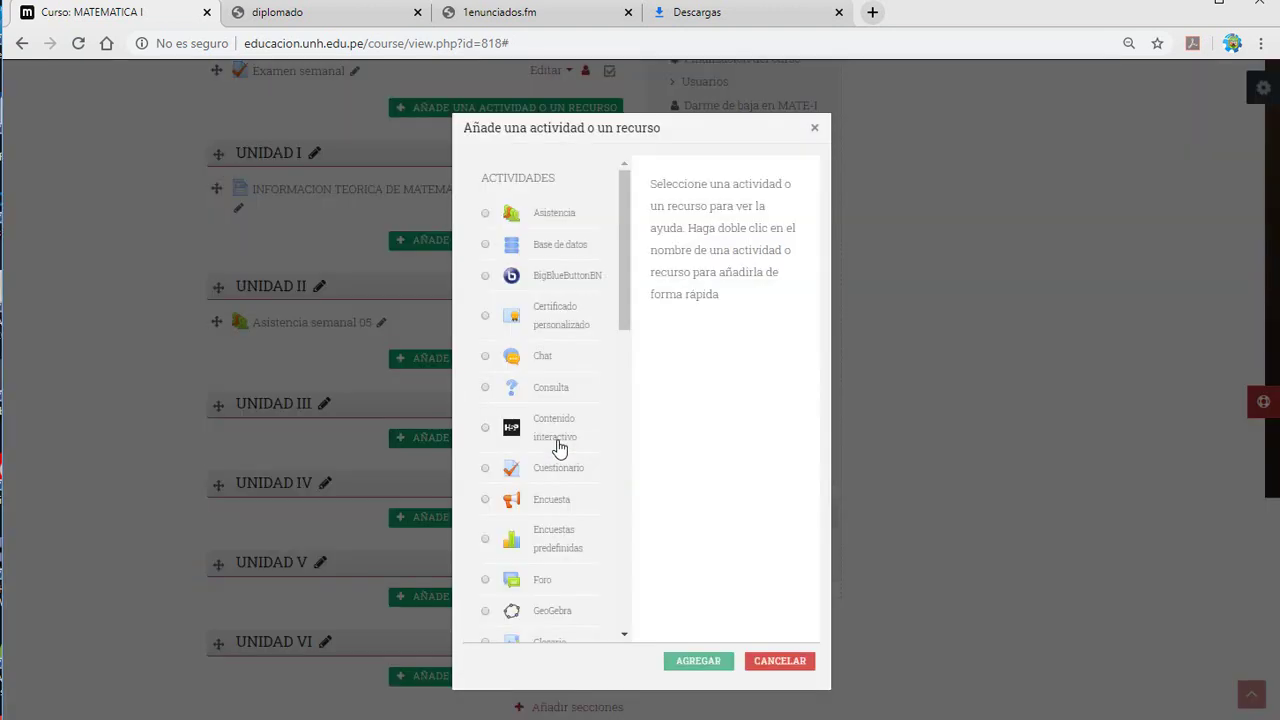
{"action": "left_click", "coordinate": [546, 281]}
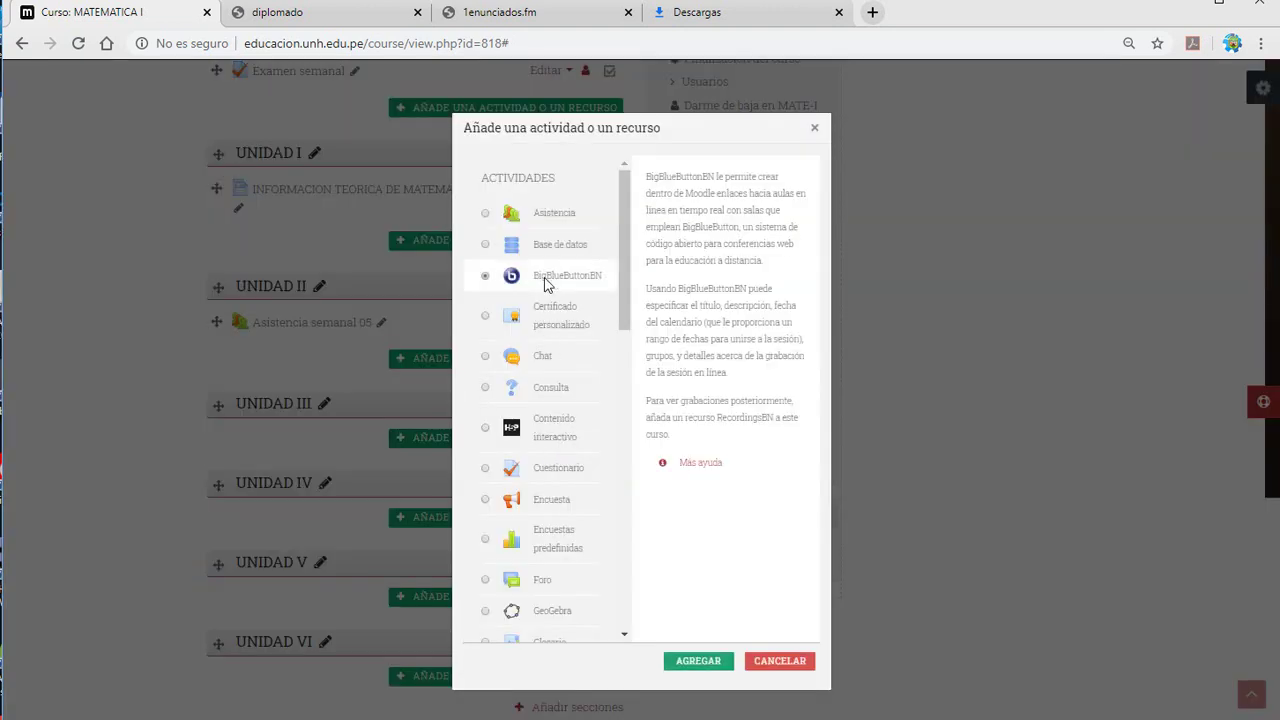
{"action": "left_click", "coordinate": [711, 669]}
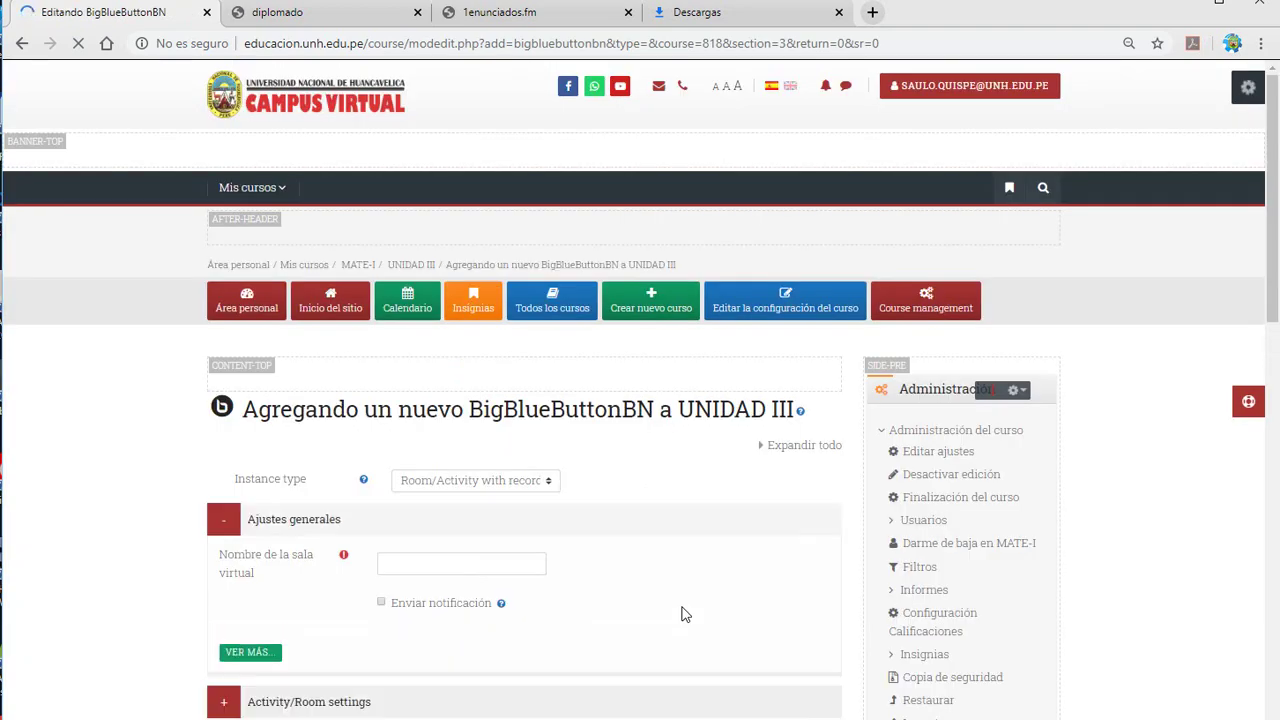
{"action": "scroll", "coordinate": [700, 507], "scroll_direction": "down", "scroll_amount": 3}
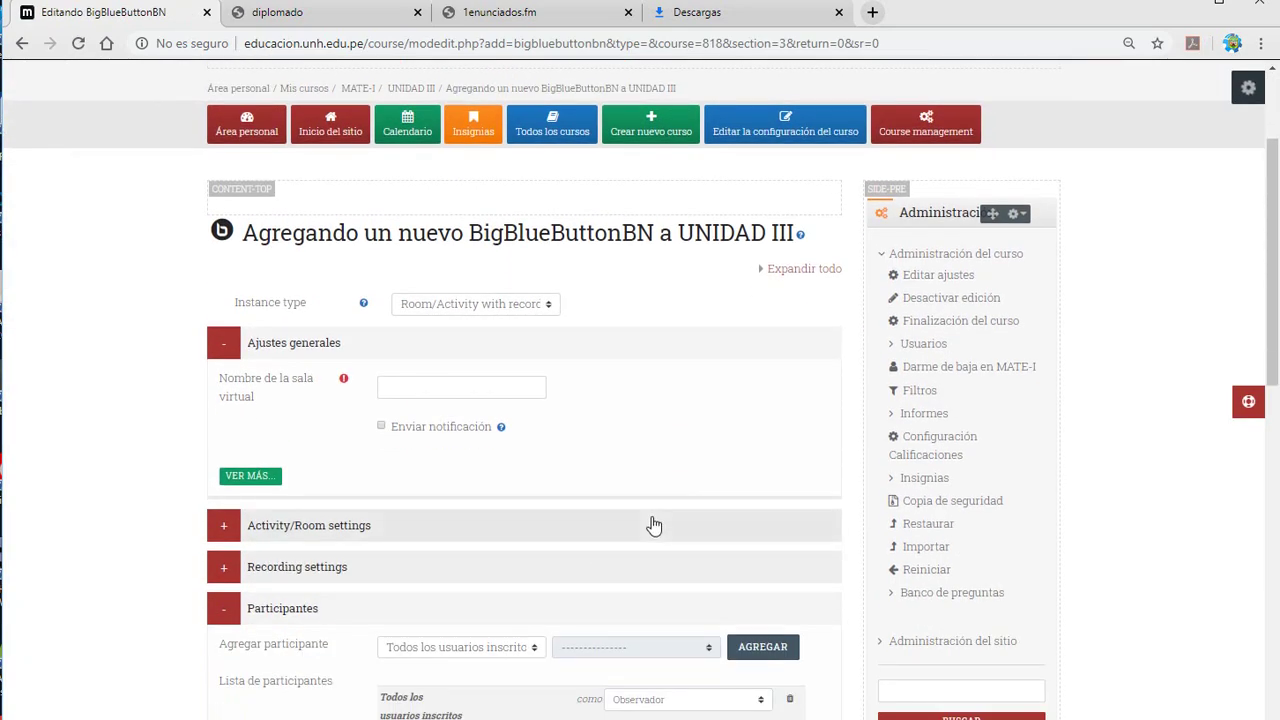
{"action": "left_click", "coordinate": [478, 386]}
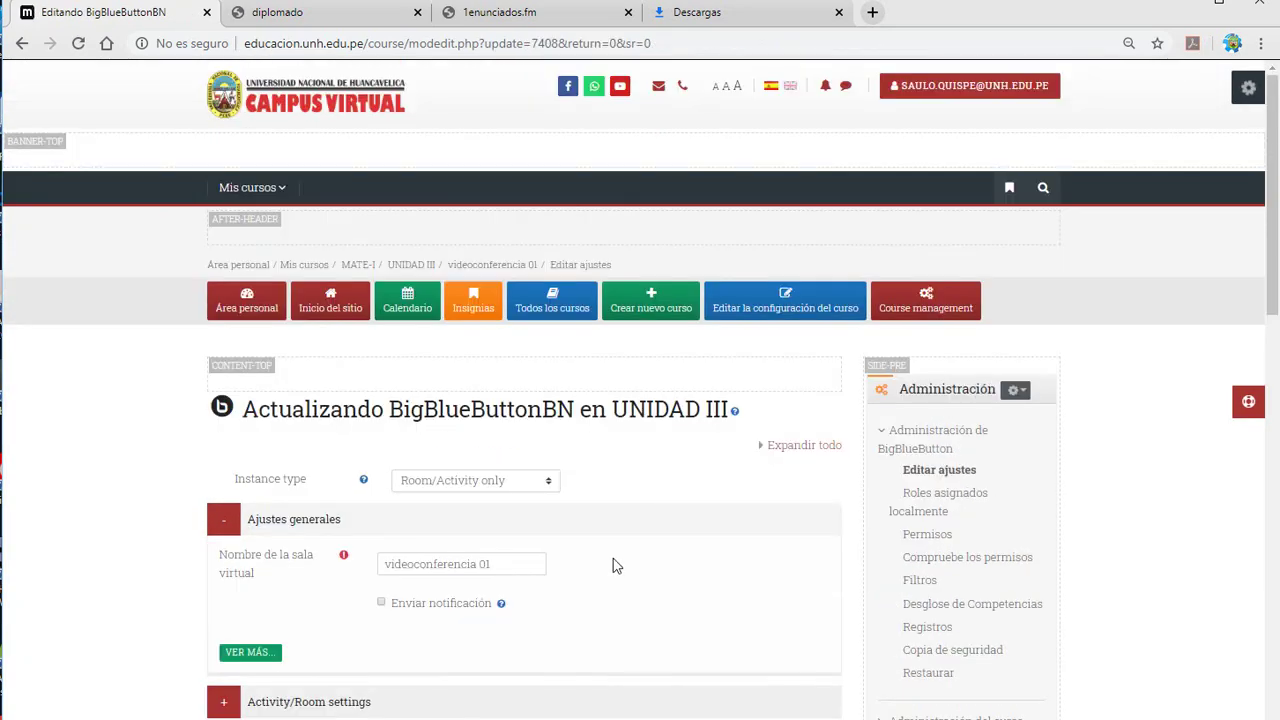
Set the room's Acceso abierto day to 15 diciembre 2019, and save the changes, returning to the course.
{"action": "scroll", "coordinate": [614, 560], "scroll_direction": "down", "scroll_amount": 5}
{"action": "scroll", "coordinate": [614, 565], "scroll_direction": "down", "scroll_amount": 3}
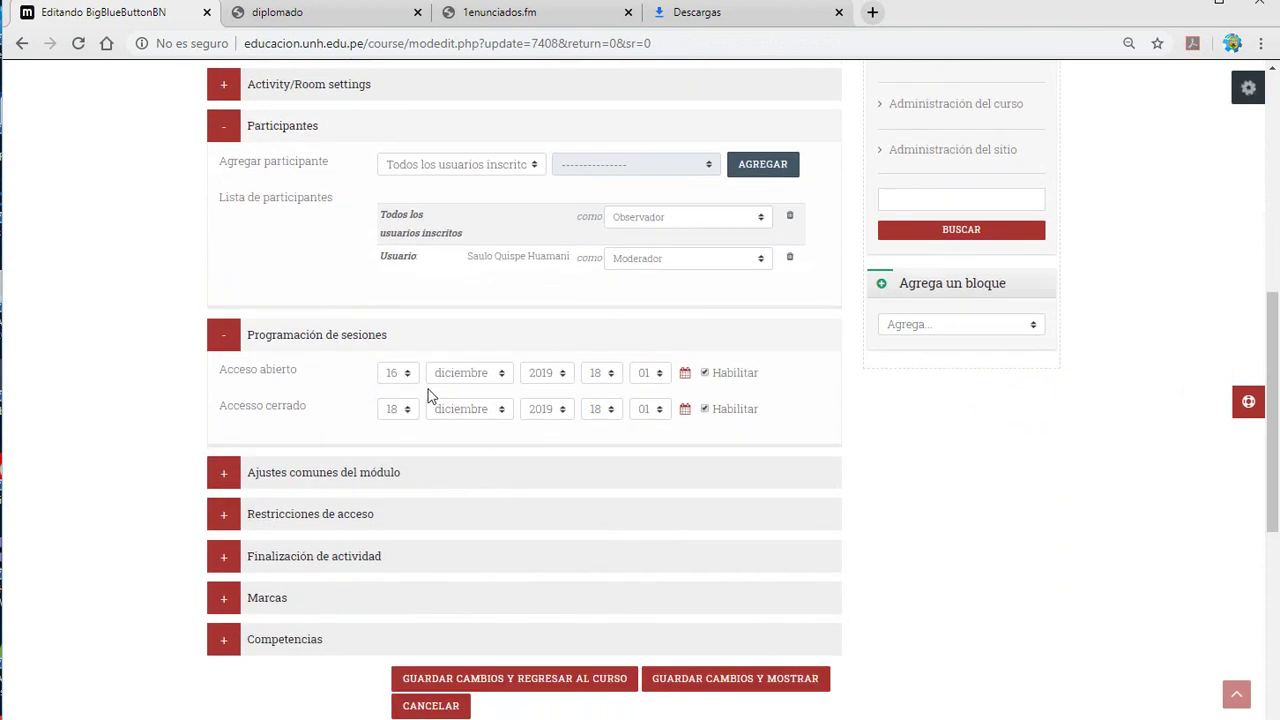
{"action": "left_click", "coordinate": [397, 373]}
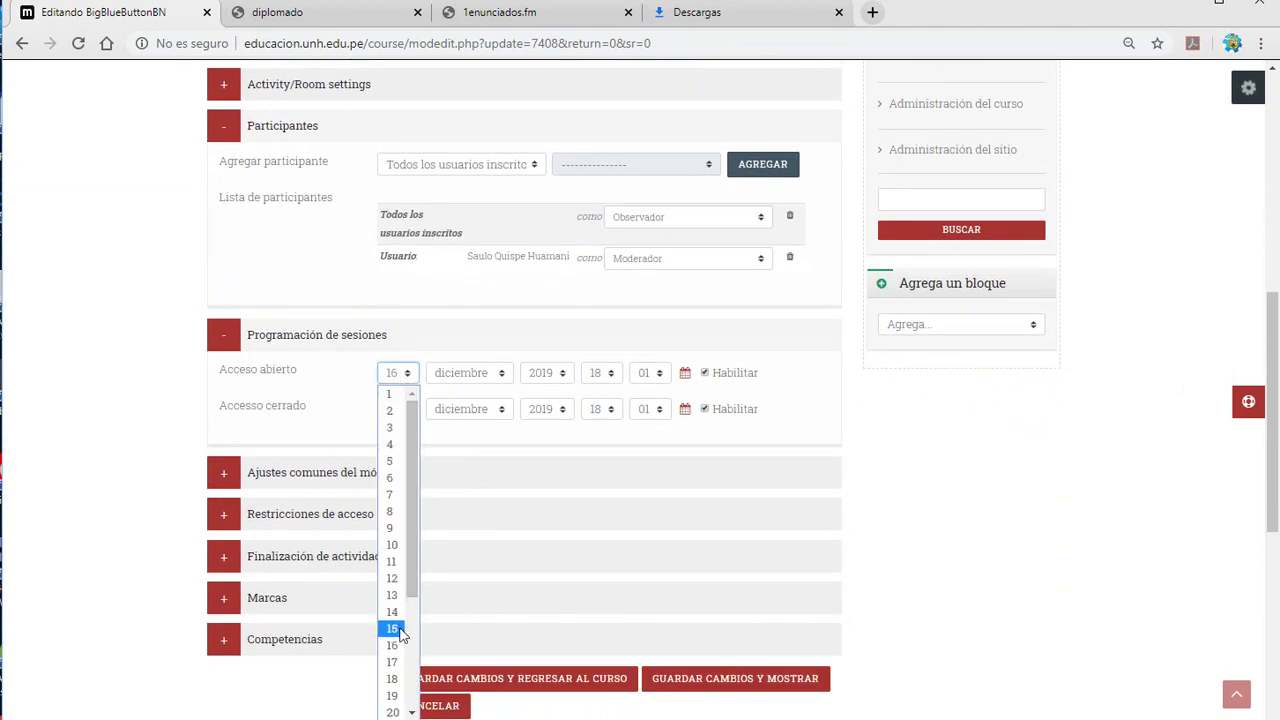
{"action": "left_click", "coordinate": [463, 470]}
{"action": "left_click", "coordinate": [600, 373]}
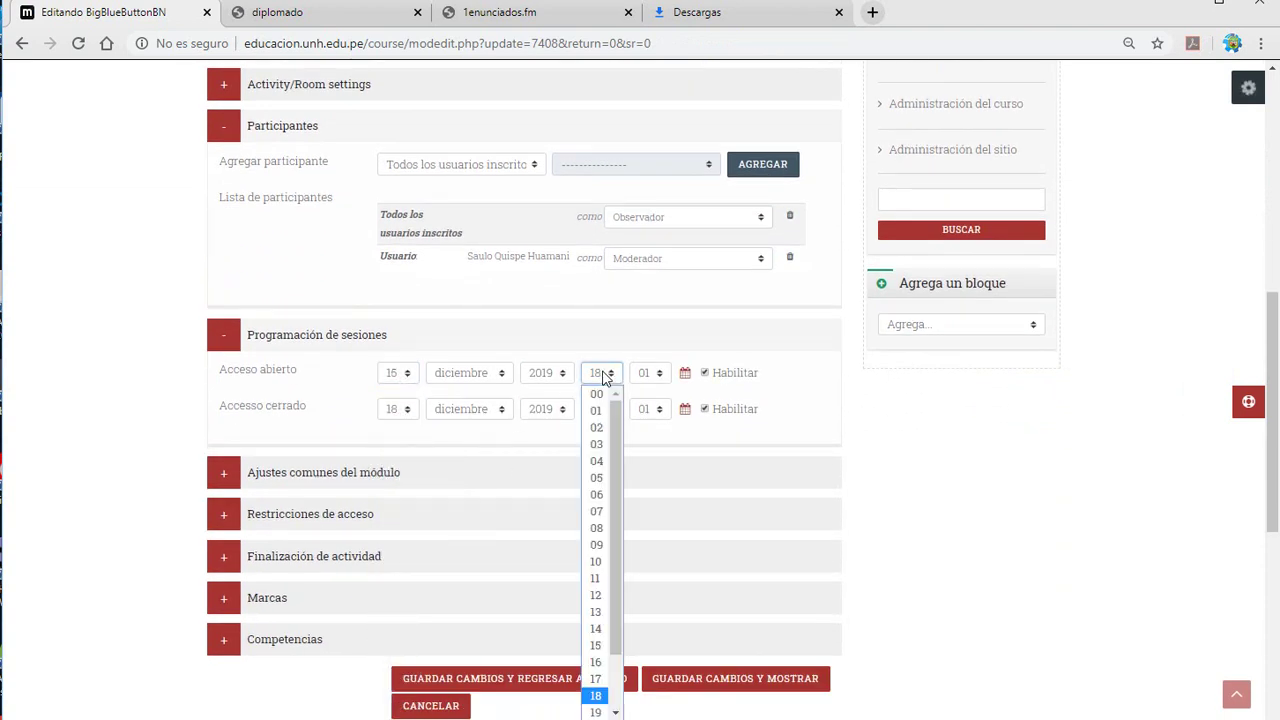
{"action": "left_click", "coordinate": [603, 377]}
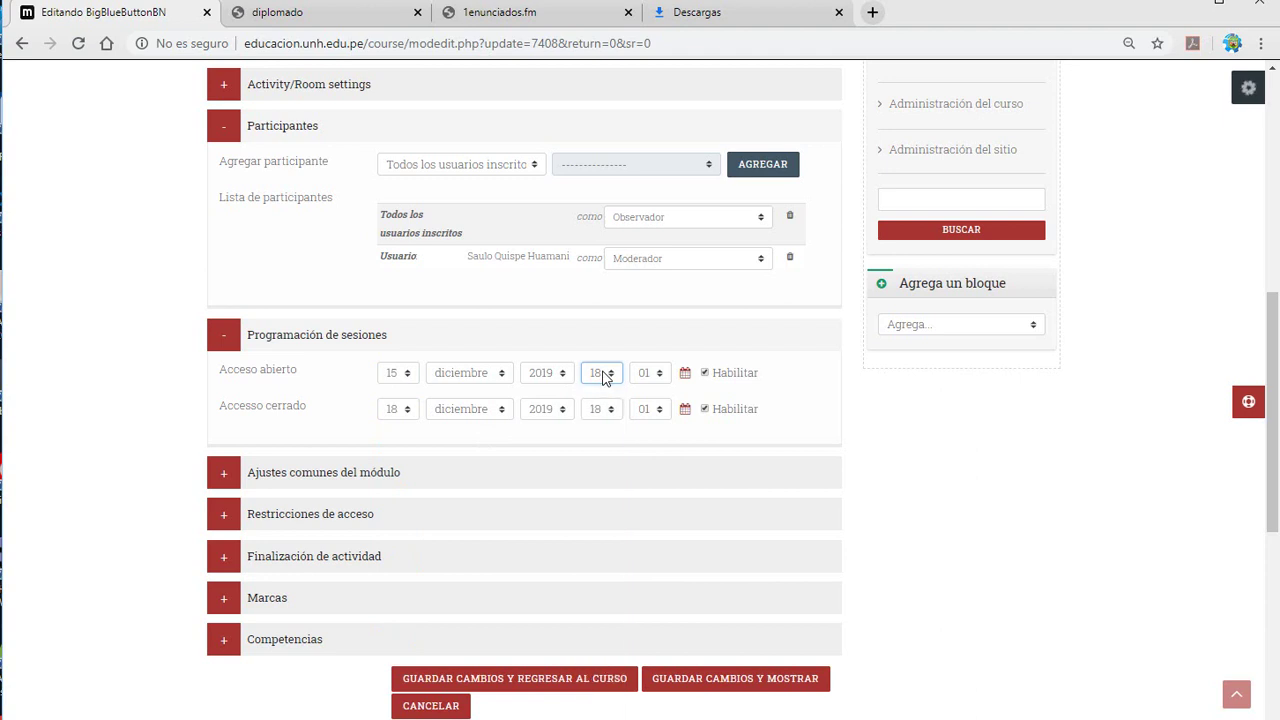
{"action": "left_click", "coordinate": [391, 412]}
{"action": "left_click", "coordinate": [394, 414]}
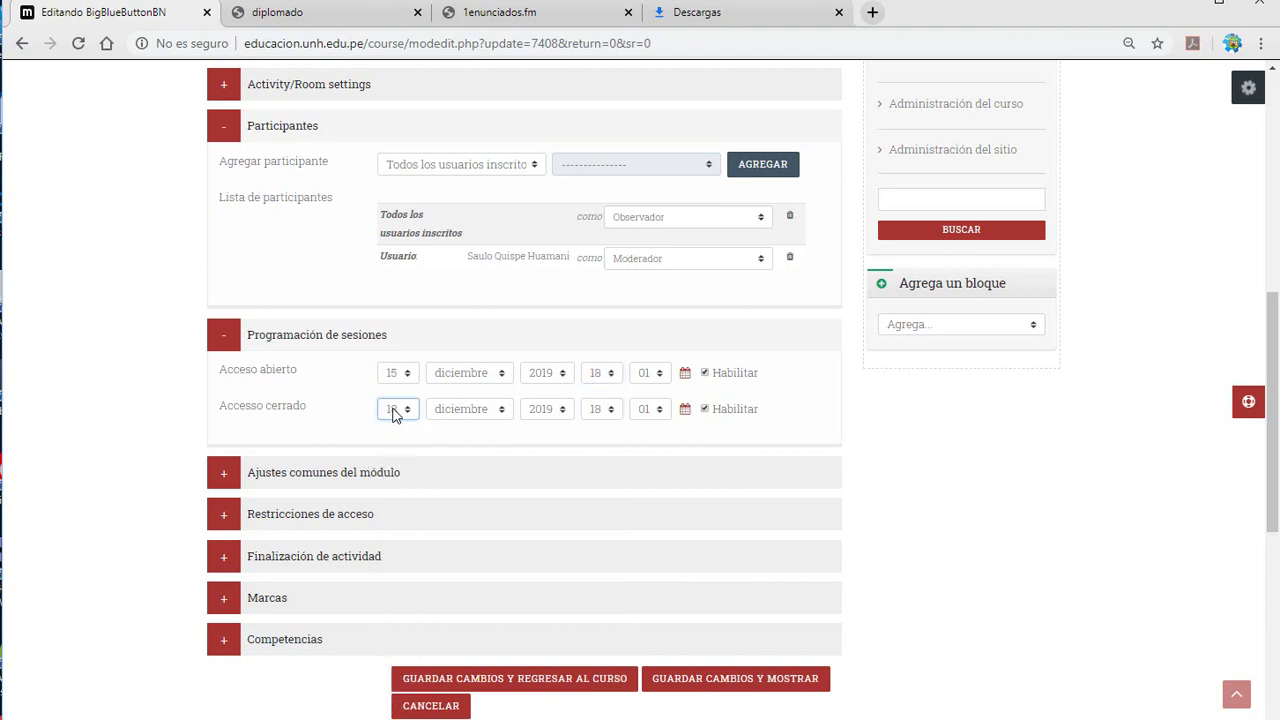
{"action": "left_click", "coordinate": [546, 676]}
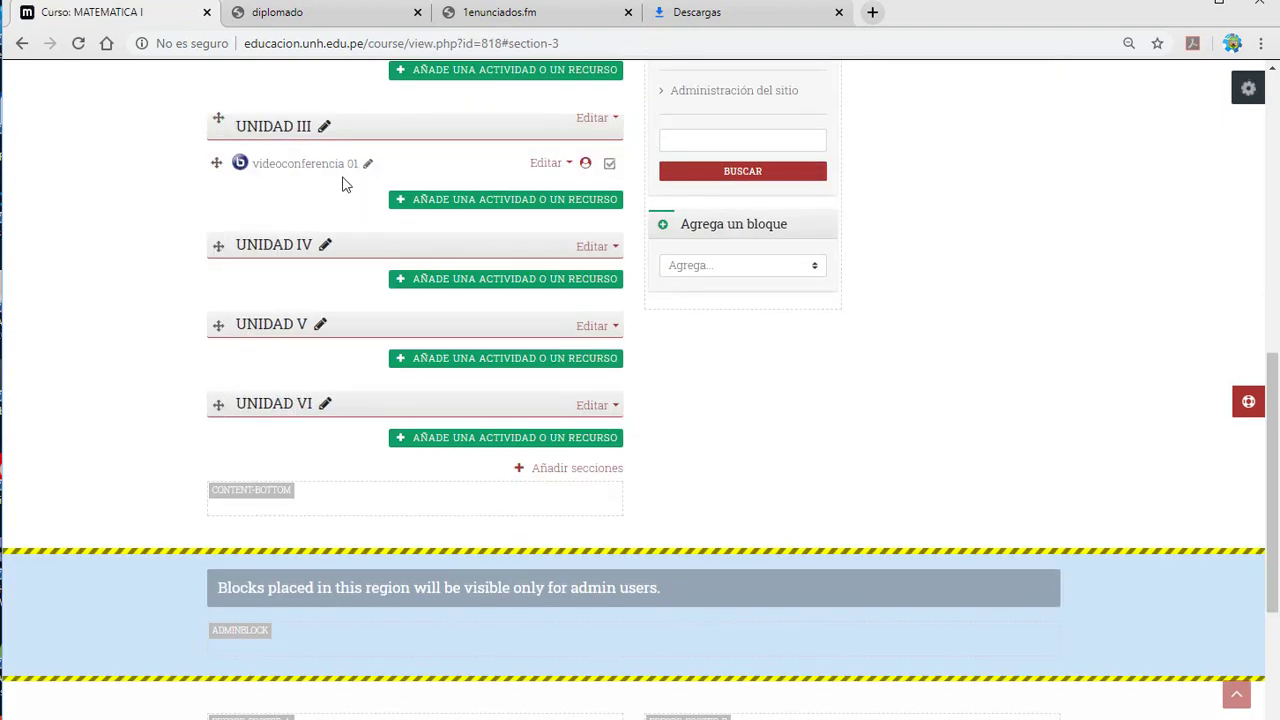
Open the videoconferencia 01 activity in UNIDAD III and join its session.
{"action": "left_click", "coordinate": [336, 166]}
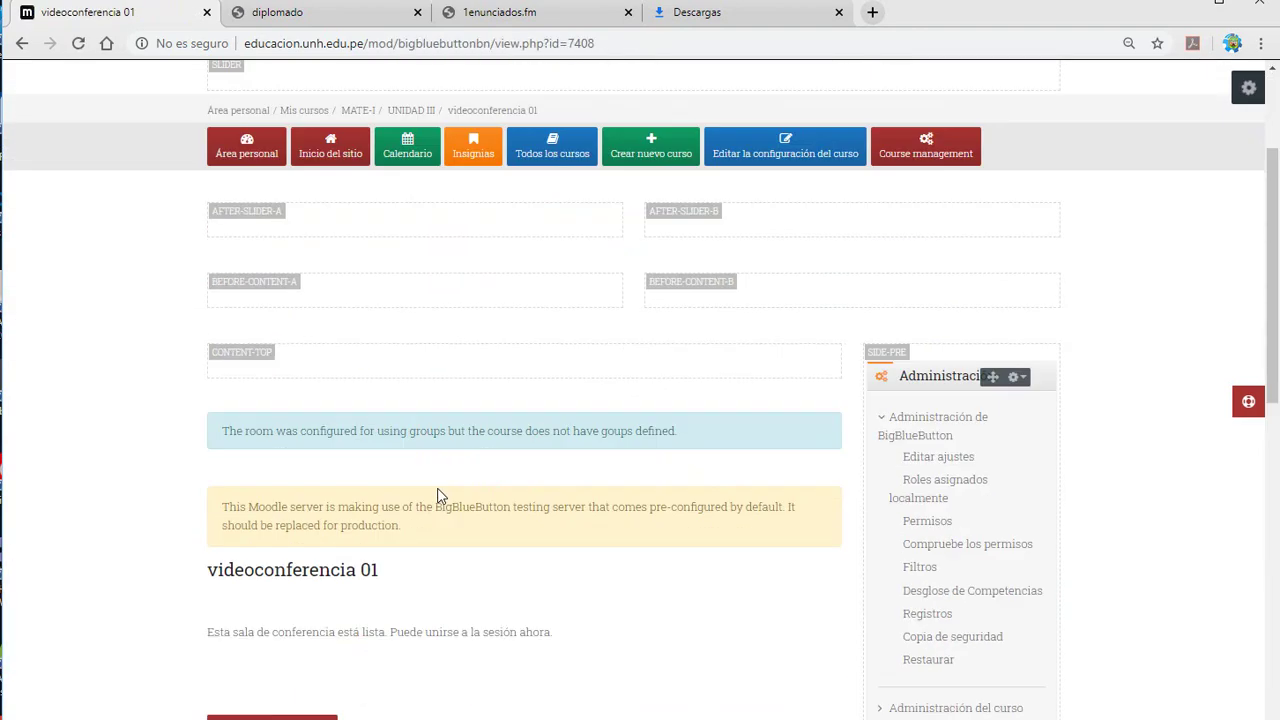
{"action": "scroll", "coordinate": [437, 496], "scroll_direction": "down", "scroll_amount": 2}
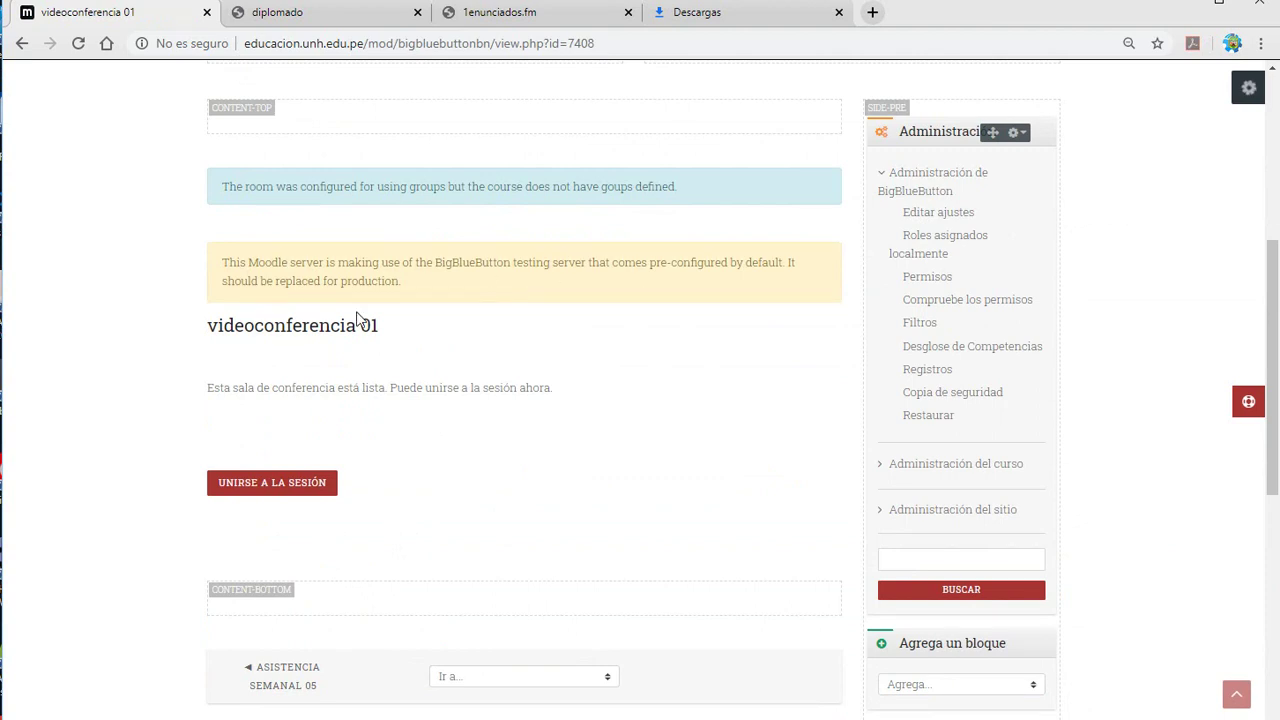
{"action": "scroll", "coordinate": [357, 508], "scroll_direction": "down", "scroll_amount": 2}
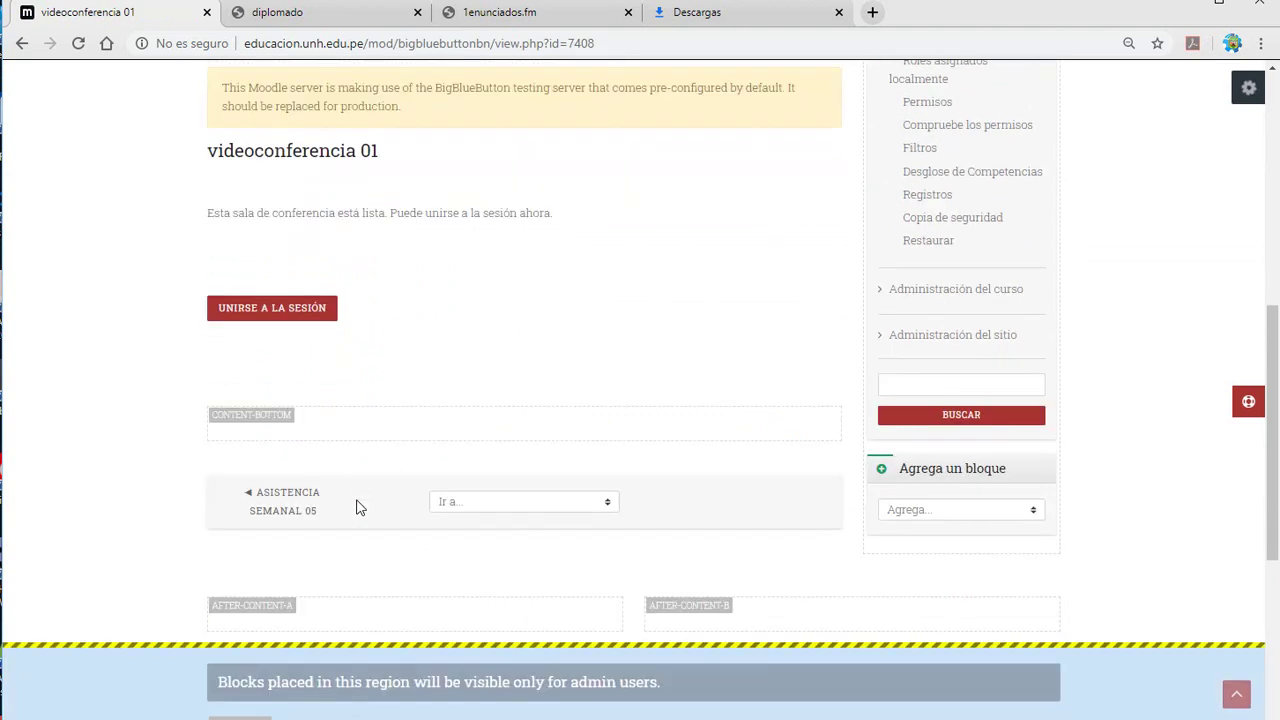
{"action": "left_click", "coordinate": [322, 316]}
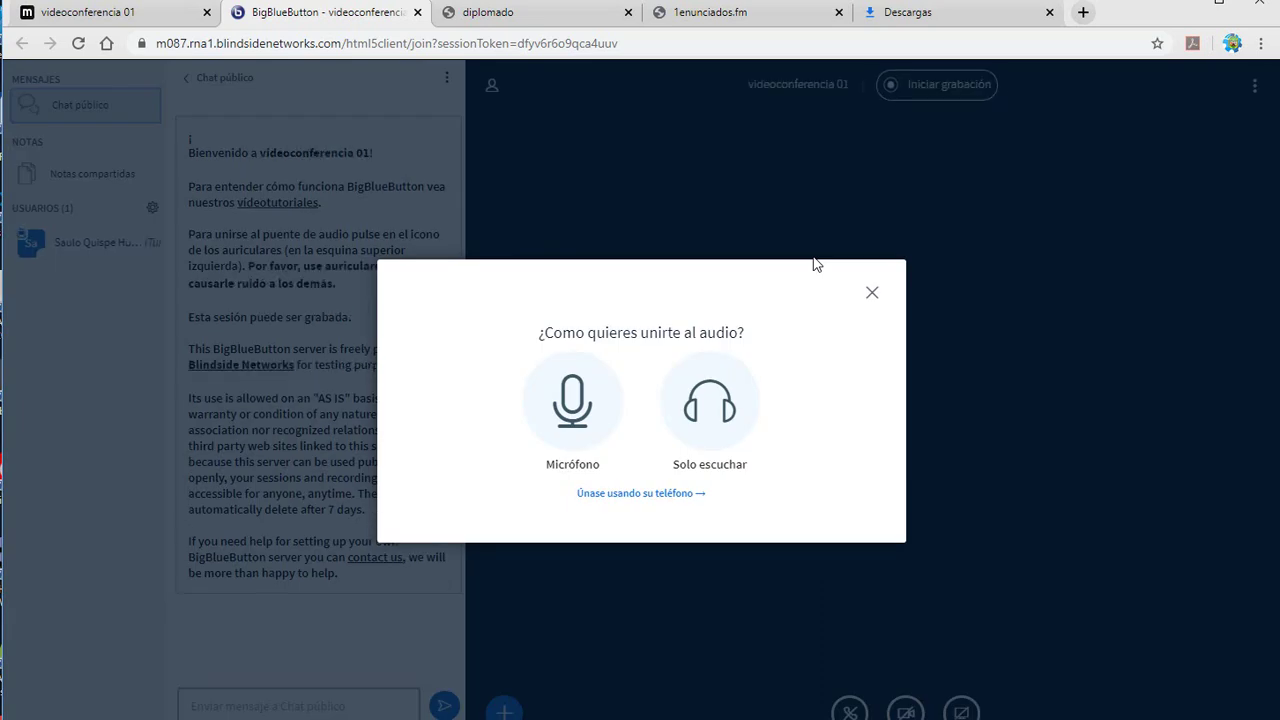
Join the conference audio with the microphone, allow the browser to use it, and confirm the echo test.
{"action": "left_click", "coordinate": [590, 405]}
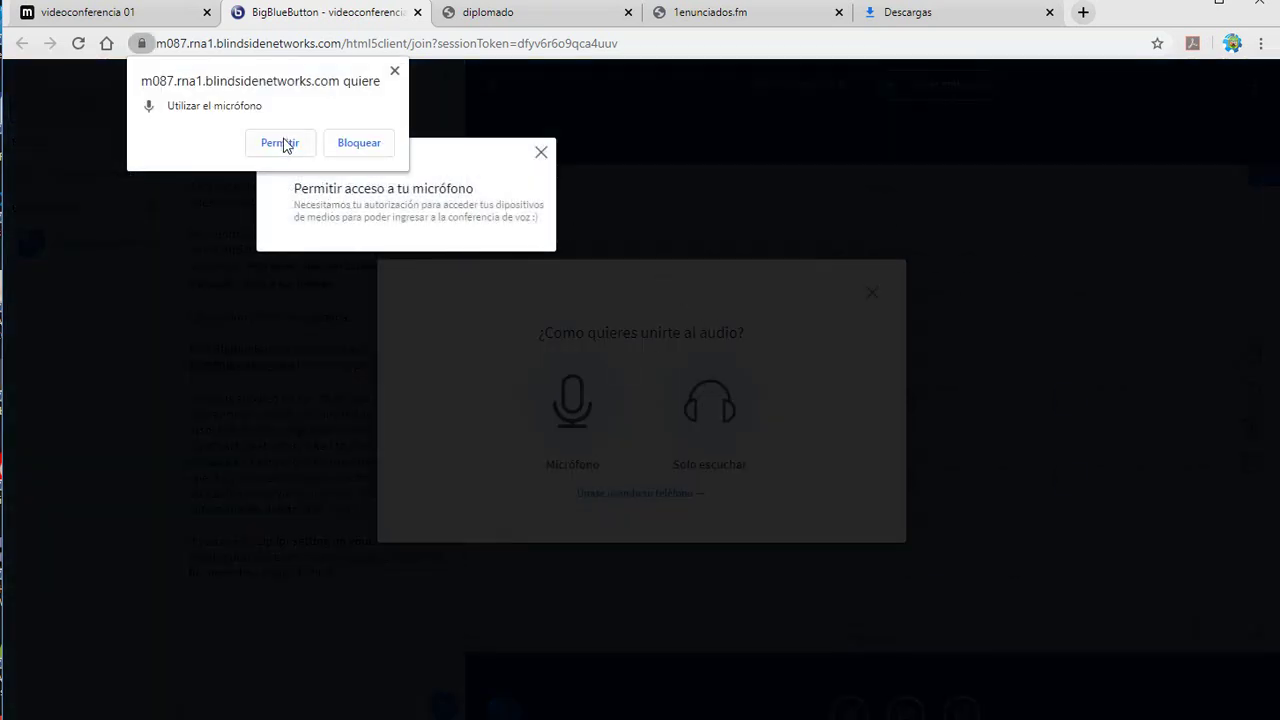
{"action": "left_click", "coordinate": [281, 143]}
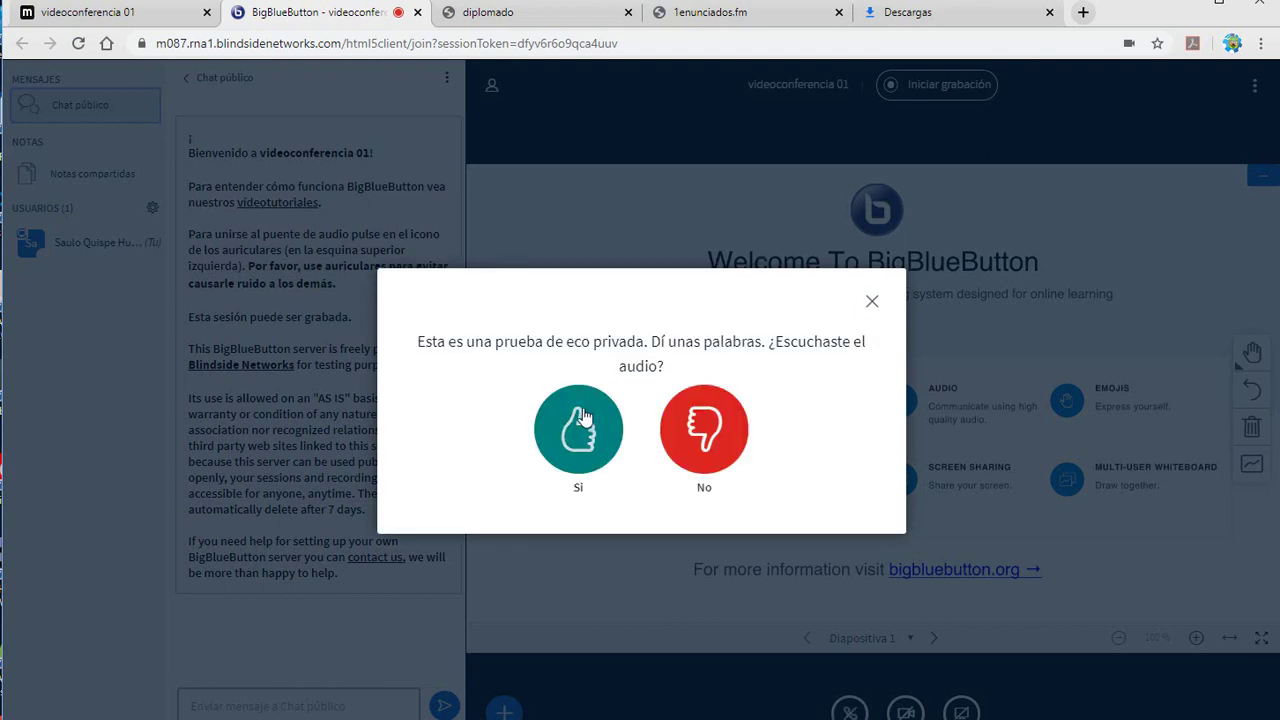
{"action": "left_click", "coordinate": [589, 424]}
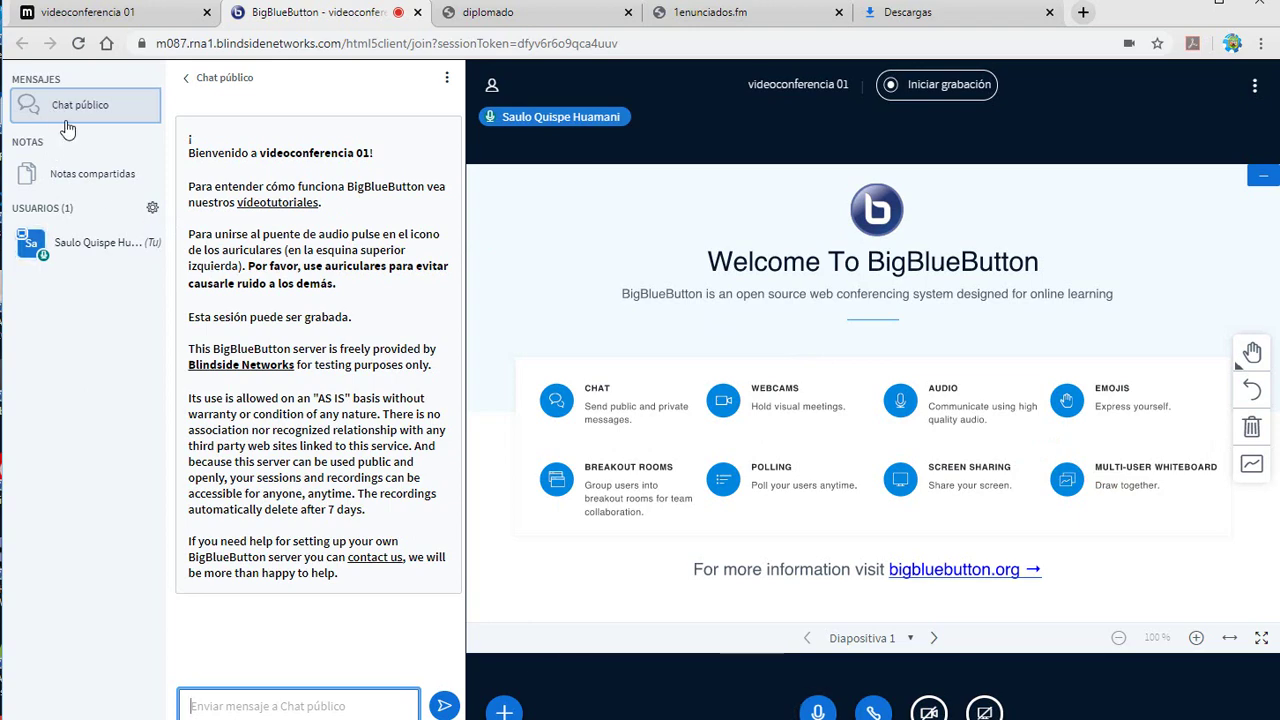
Hide and reopen the public chat, and send the message "hola bienvenidos" to it.
{"action": "left_click", "coordinate": [98, 106]}
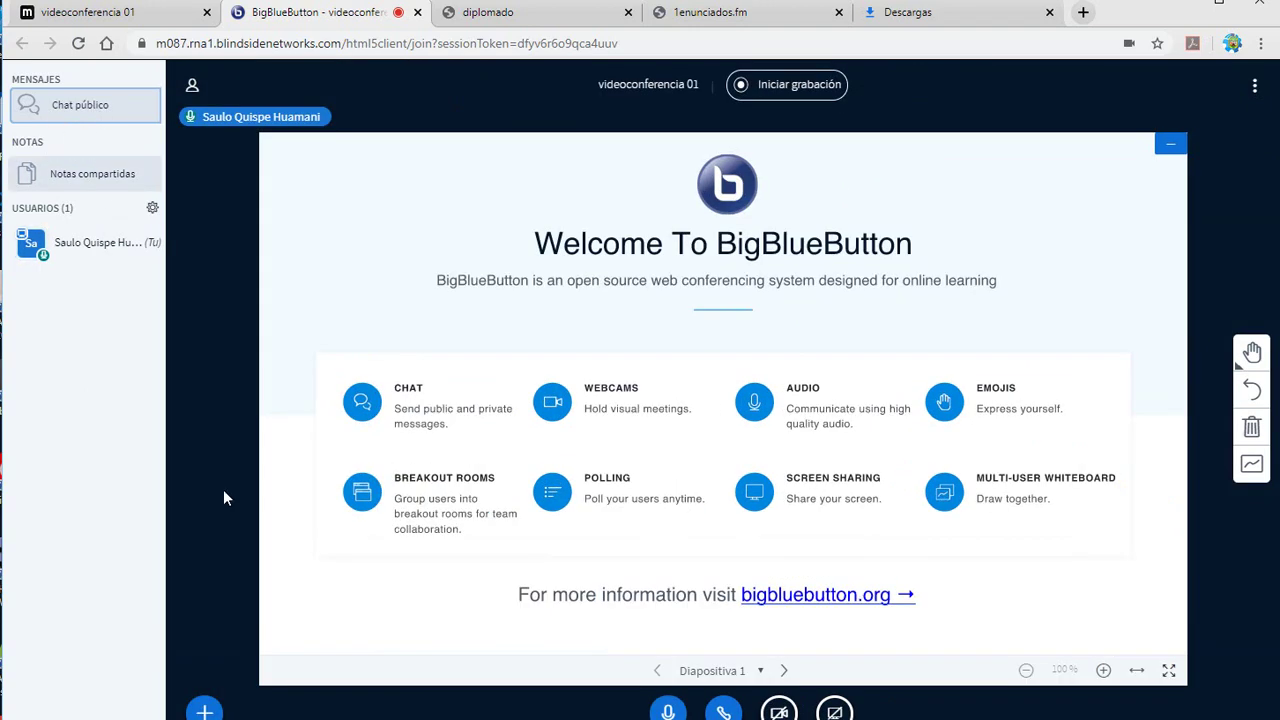
{"action": "left_click", "coordinate": [57, 109]}
{"action": "type", "text": "hol"}
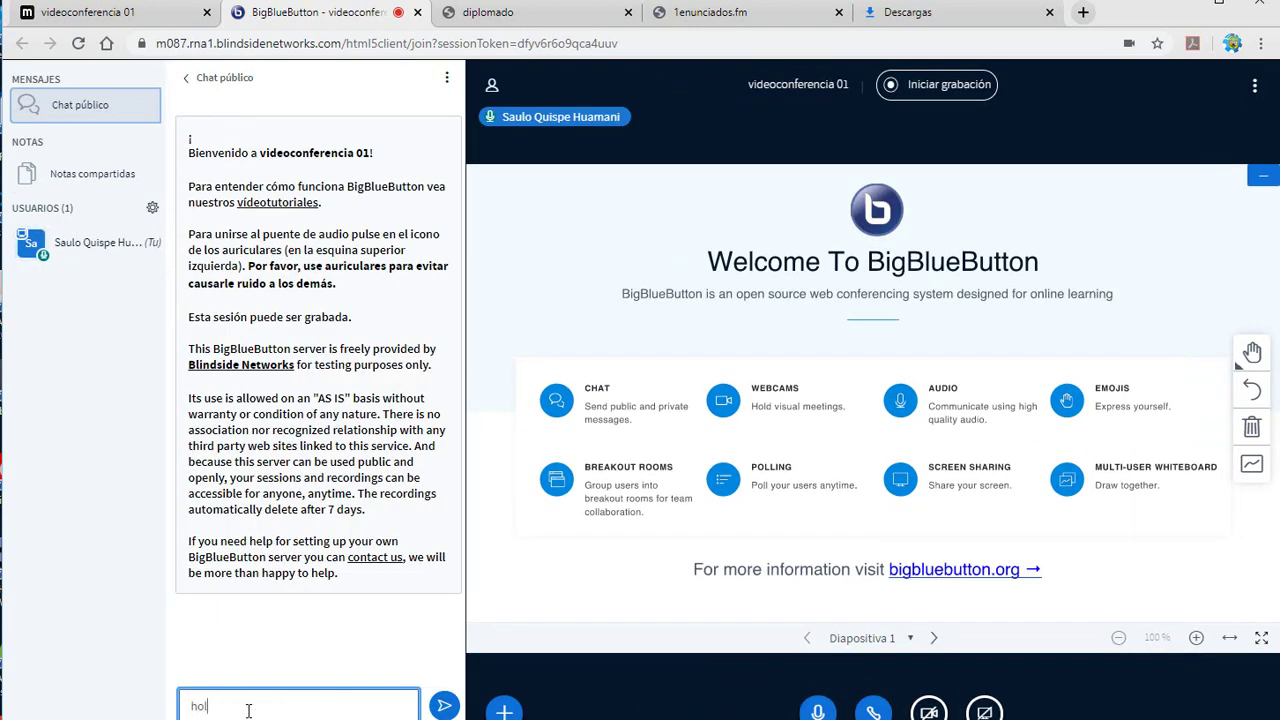
{"action": "type", "text": "a bienvenidos"}
{"action": "key", "text": "Return"}
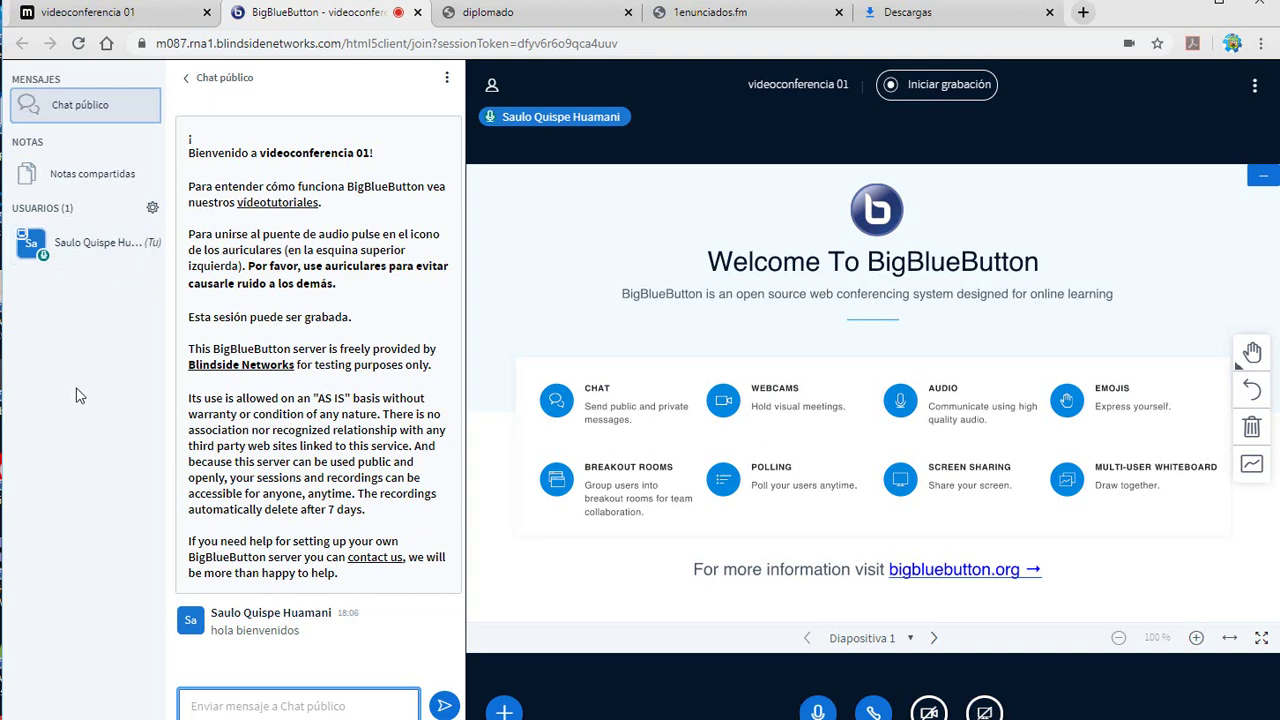
Upload moodle.JPG from the Imágenes folder as the session's current presentation.
{"action": "left_click", "coordinate": [503, 709]}
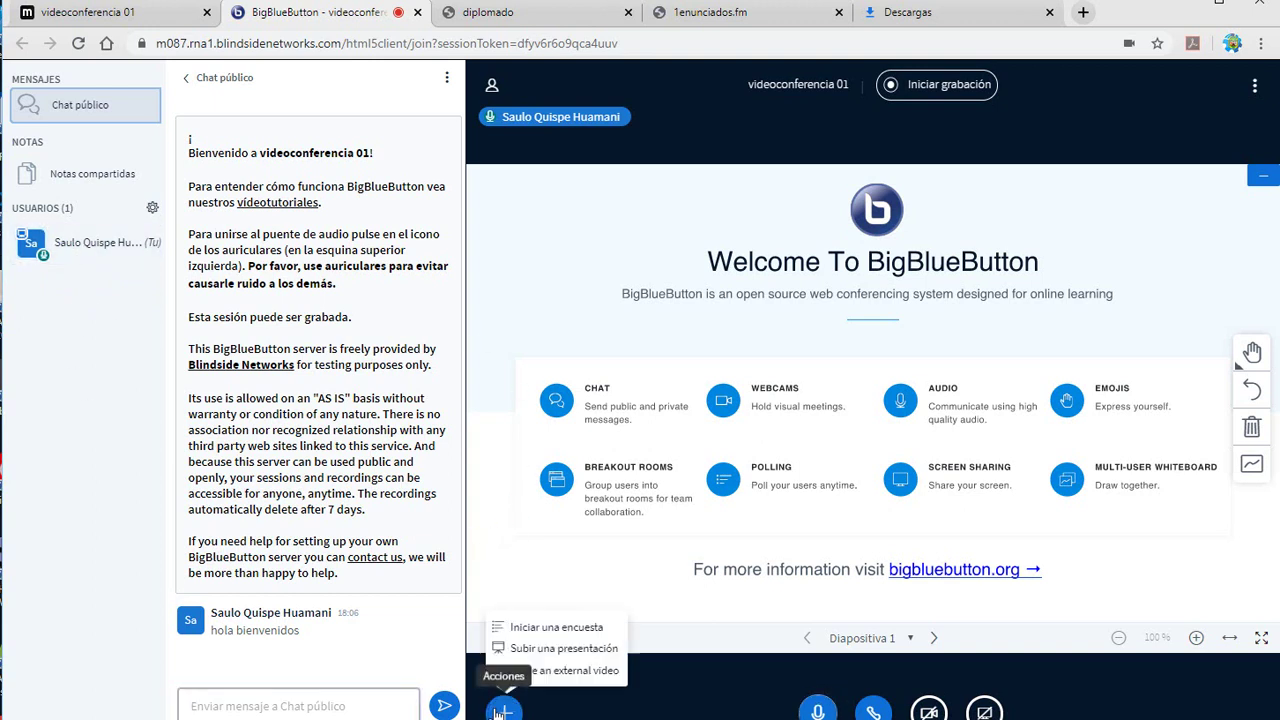
{"action": "left_click", "coordinate": [535, 650]}
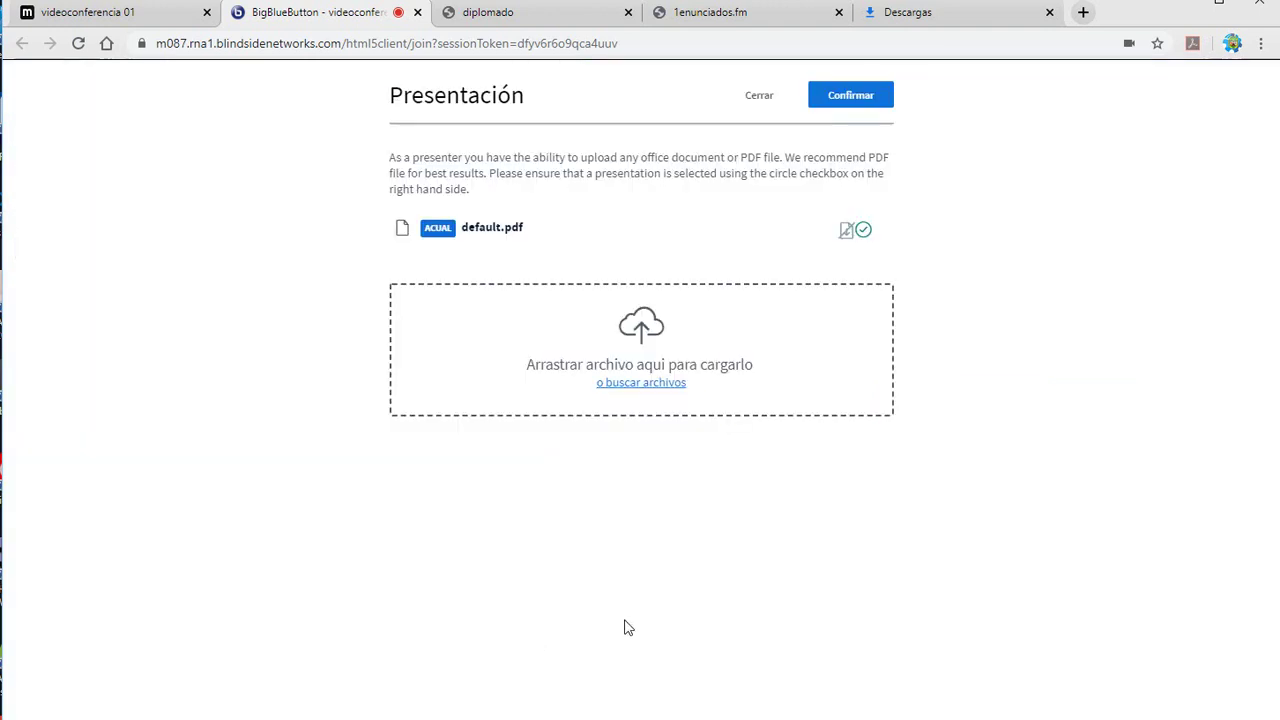
{"action": "left_click", "coordinate": [651, 356]}
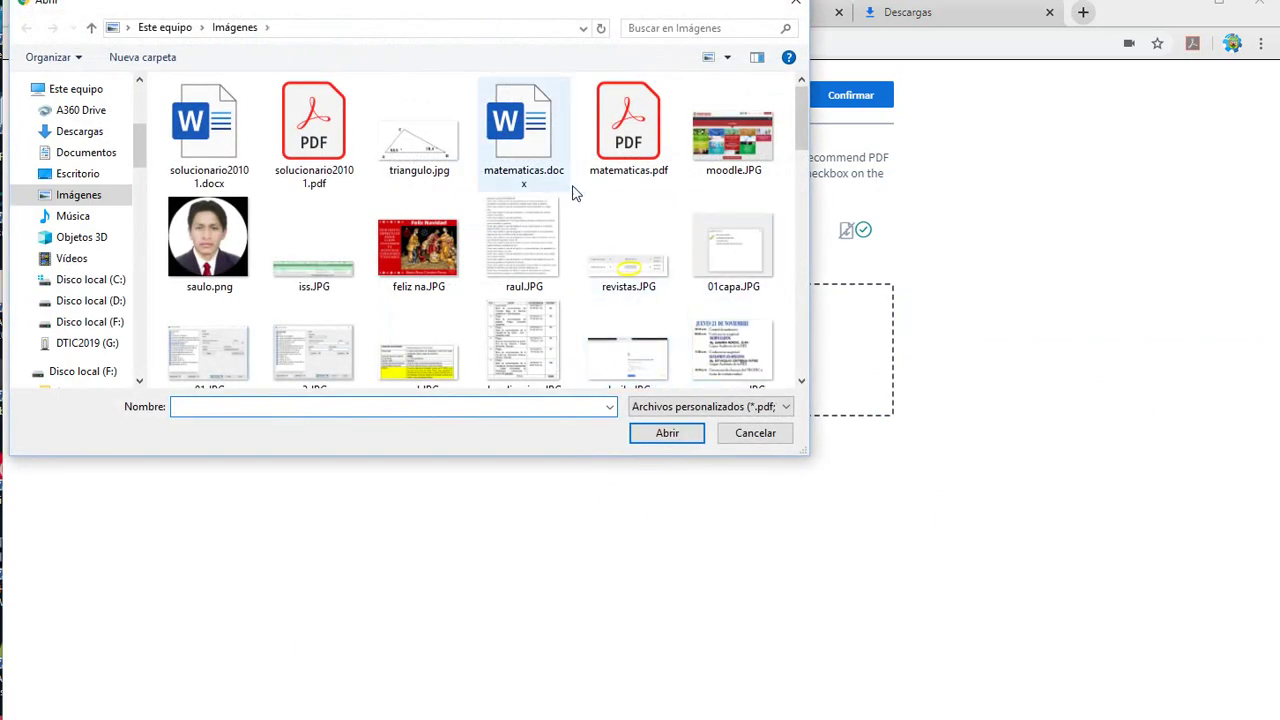
{"action": "scroll", "coordinate": [620, 268], "scroll_direction": "down", "scroll_amount": 10}
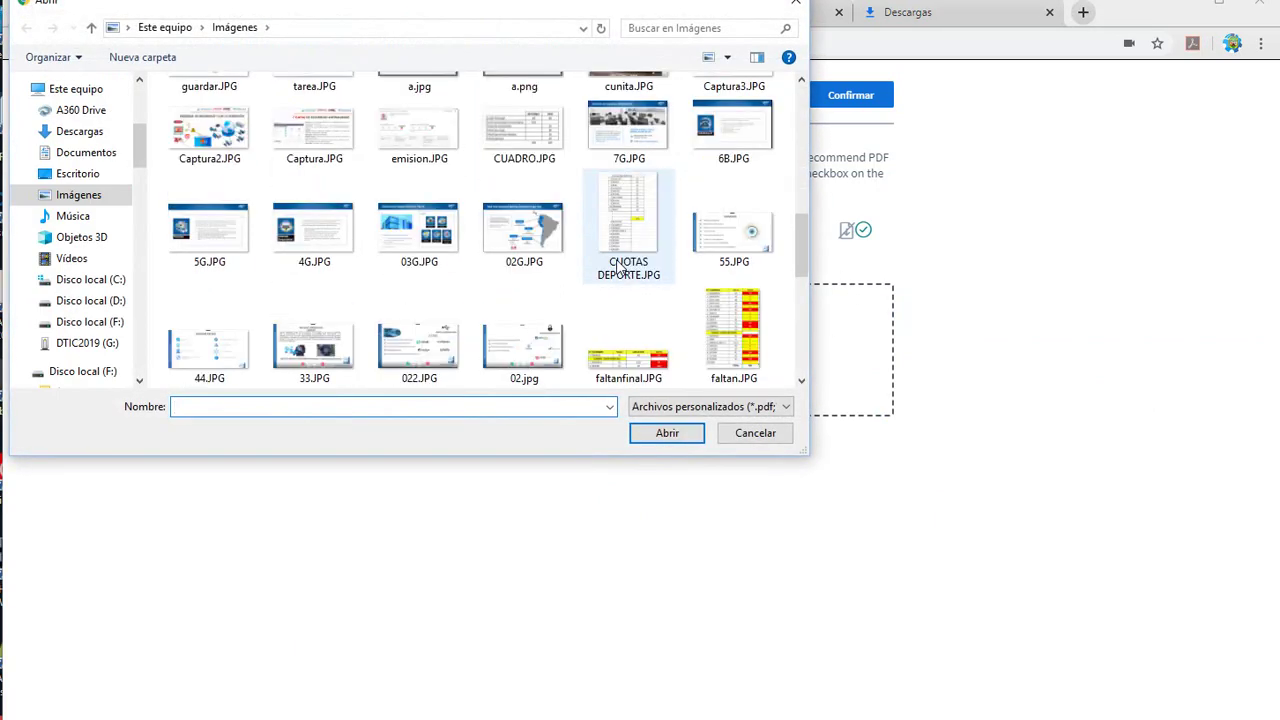
{"action": "scroll", "coordinate": [620, 268], "scroll_direction": "up", "scroll_amount": 5}
{"action": "scroll", "coordinate": [616, 259], "scroll_direction": "up", "scroll_amount": 3}
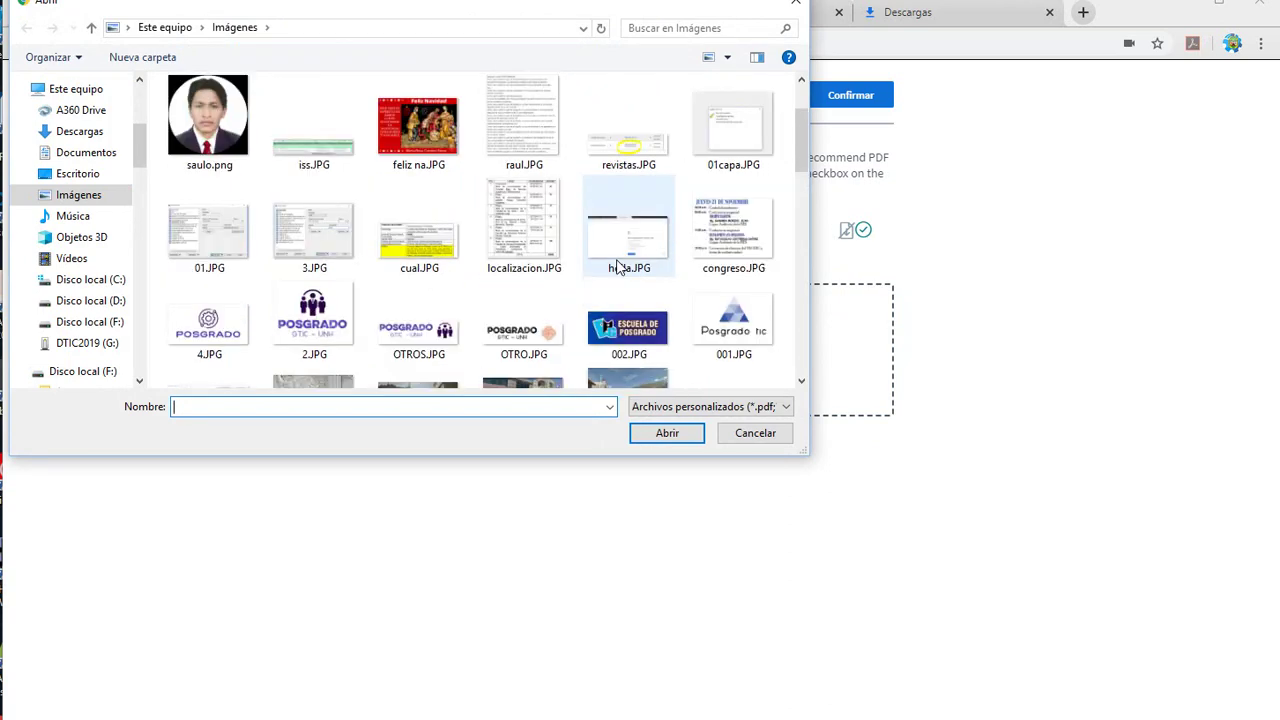
{"action": "left_click", "coordinate": [700, 170]}
{"action": "left_click", "coordinate": [664, 433]}
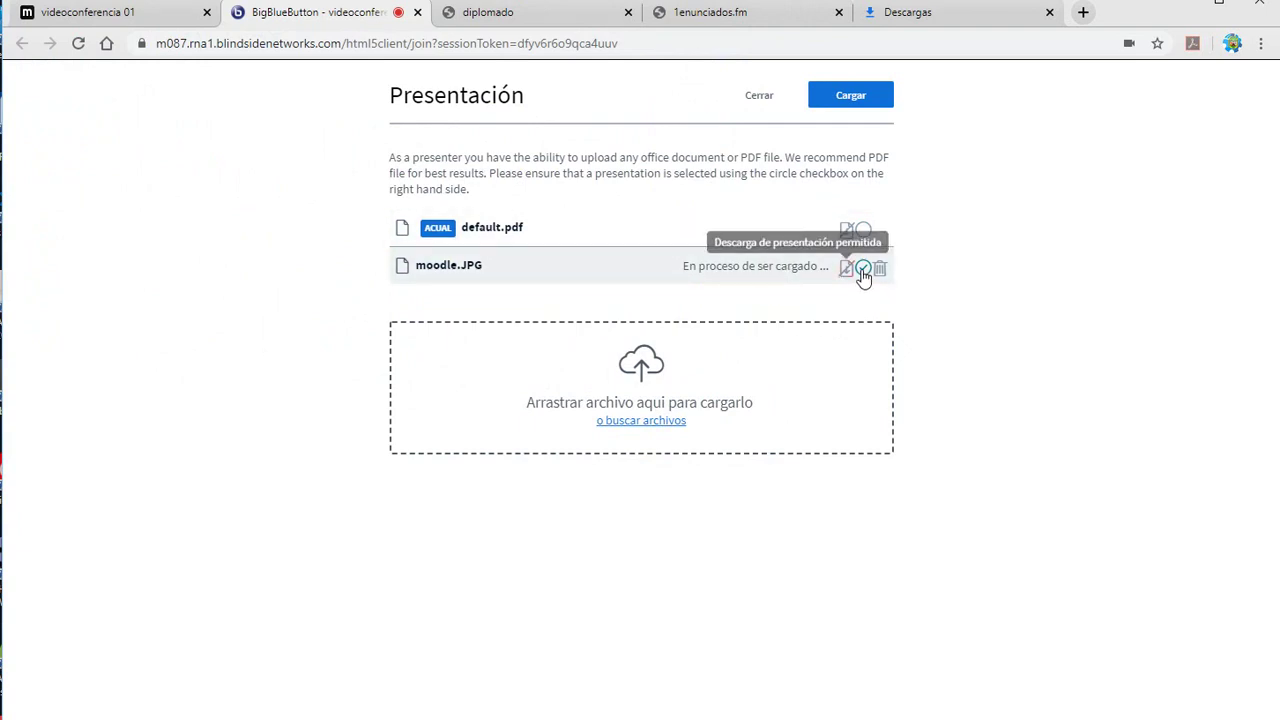
{"action": "left_click", "coordinate": [866, 95]}
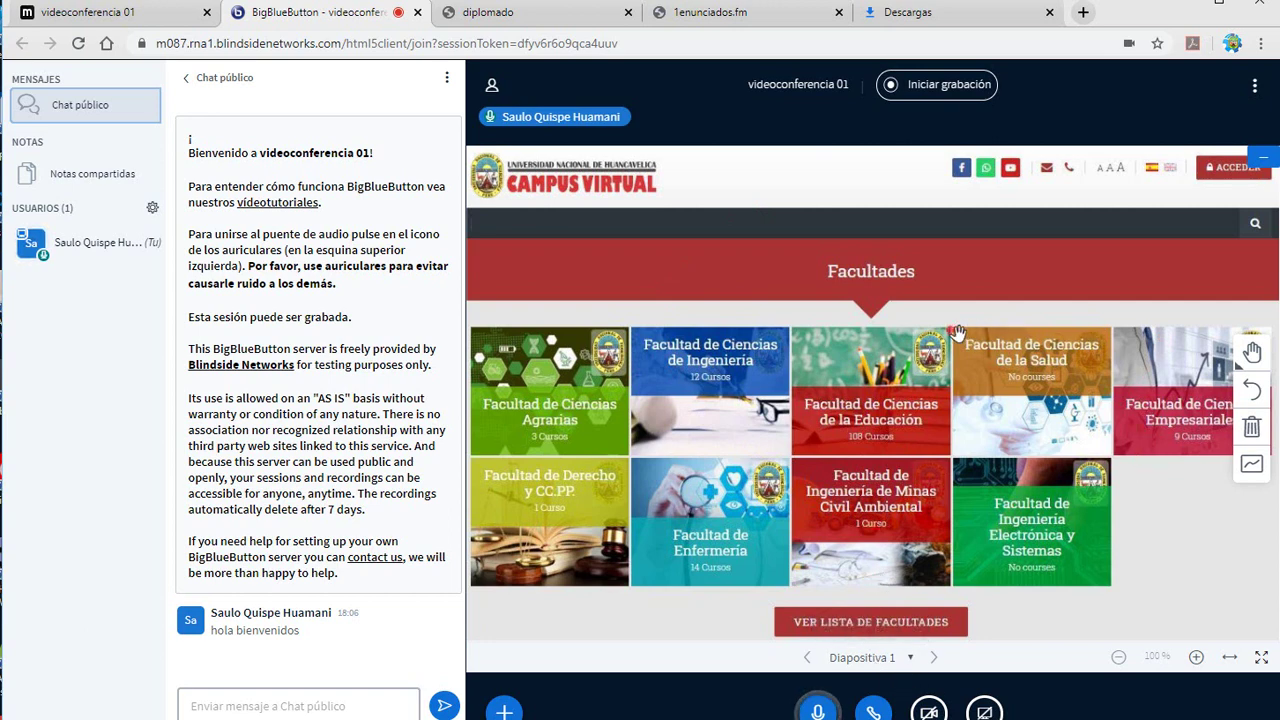
Open the webcam sharing configuration and cancel it without sharing the camera.
{"action": "left_click", "coordinate": [930, 712]}
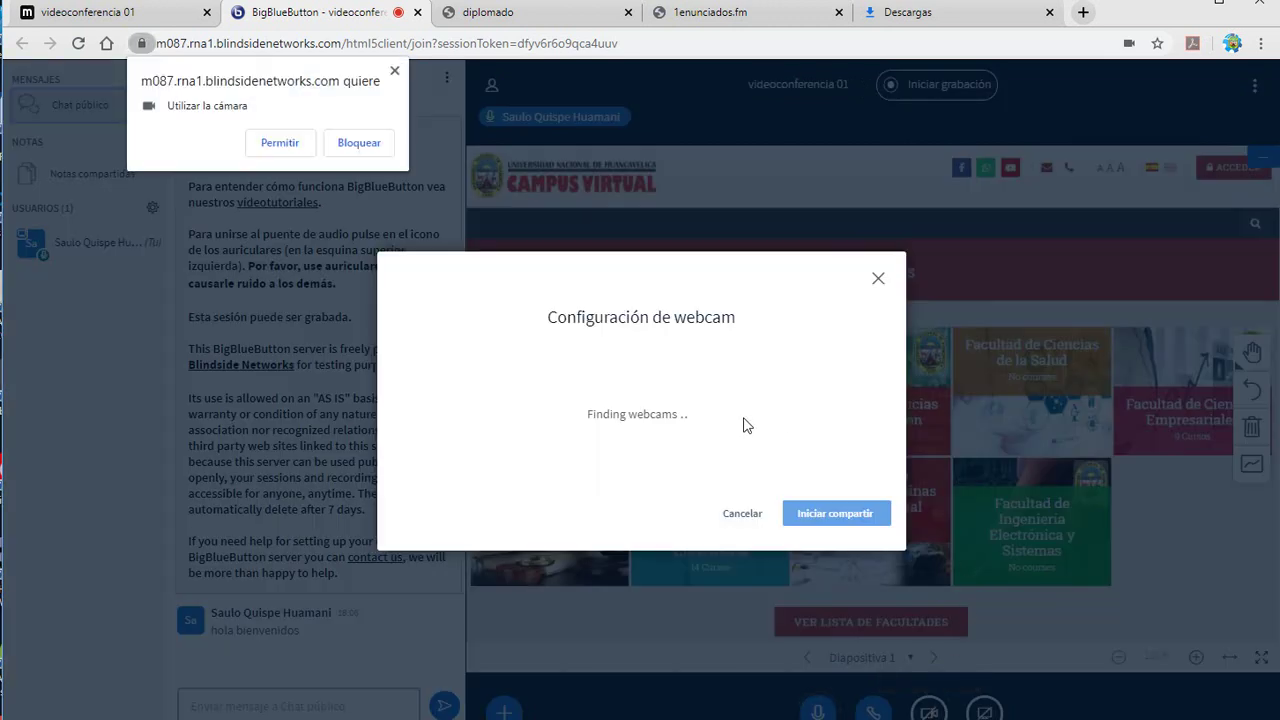
{"action": "left_click", "coordinate": [757, 527]}
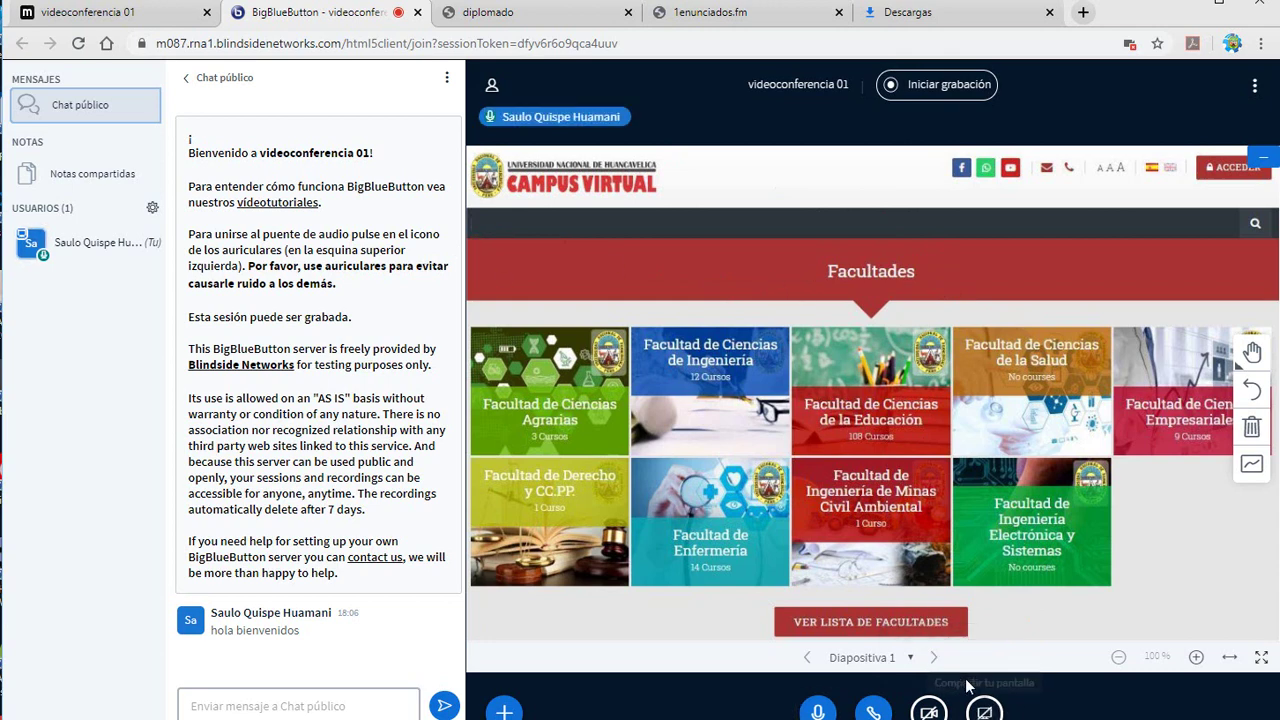
Share the matematicas.docx Word window with the conference participants.
{"action": "left_click", "coordinate": [986, 708]}
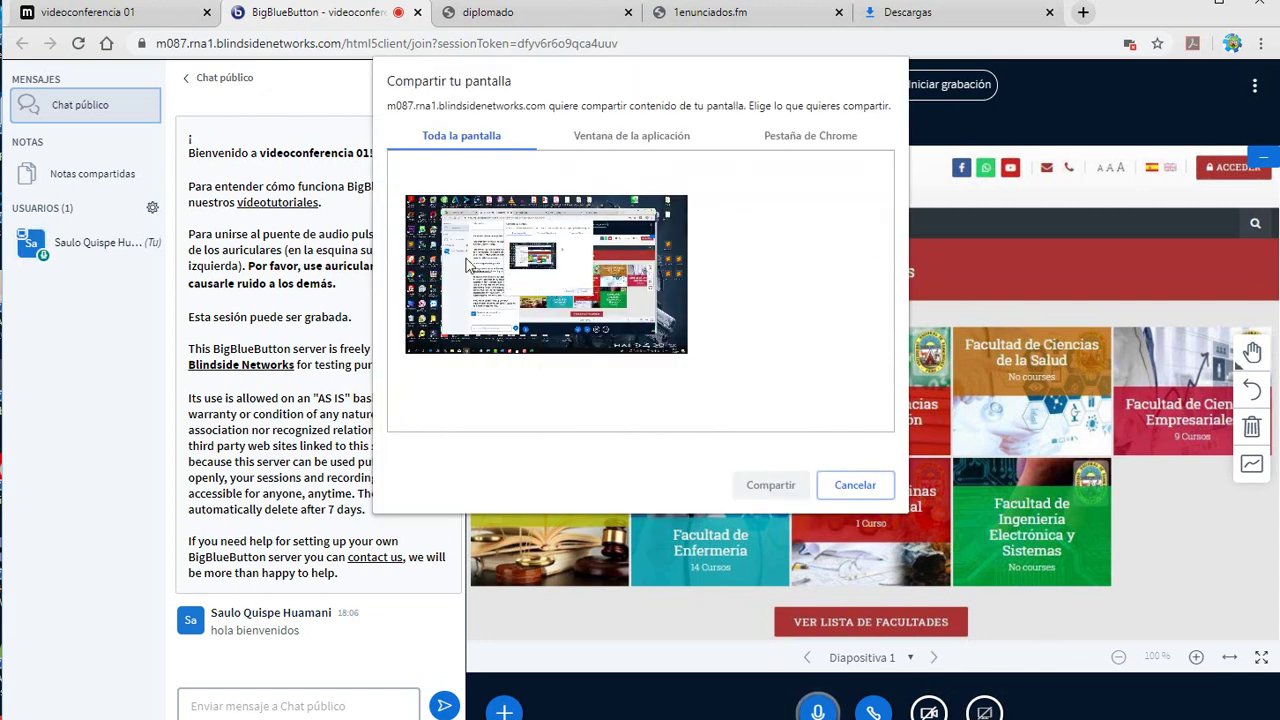
{"action": "left_click", "coordinate": [636, 140]}
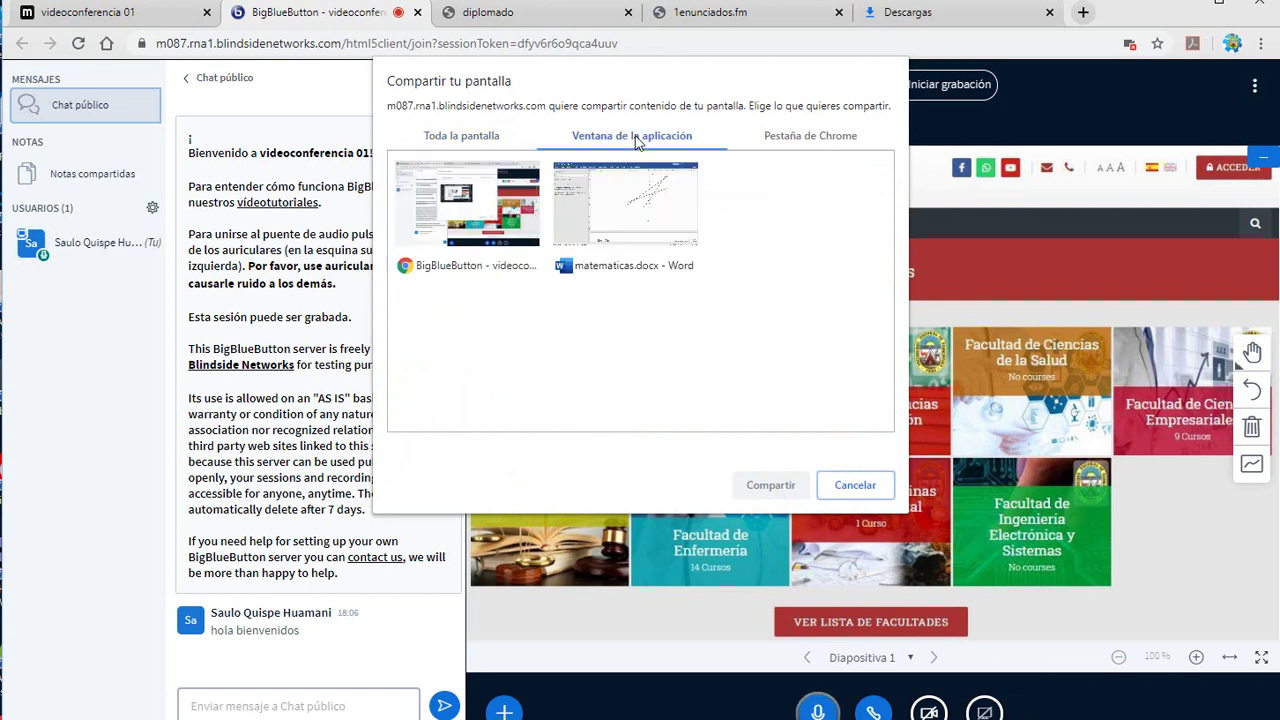
{"action": "left_click", "coordinate": [638, 209]}
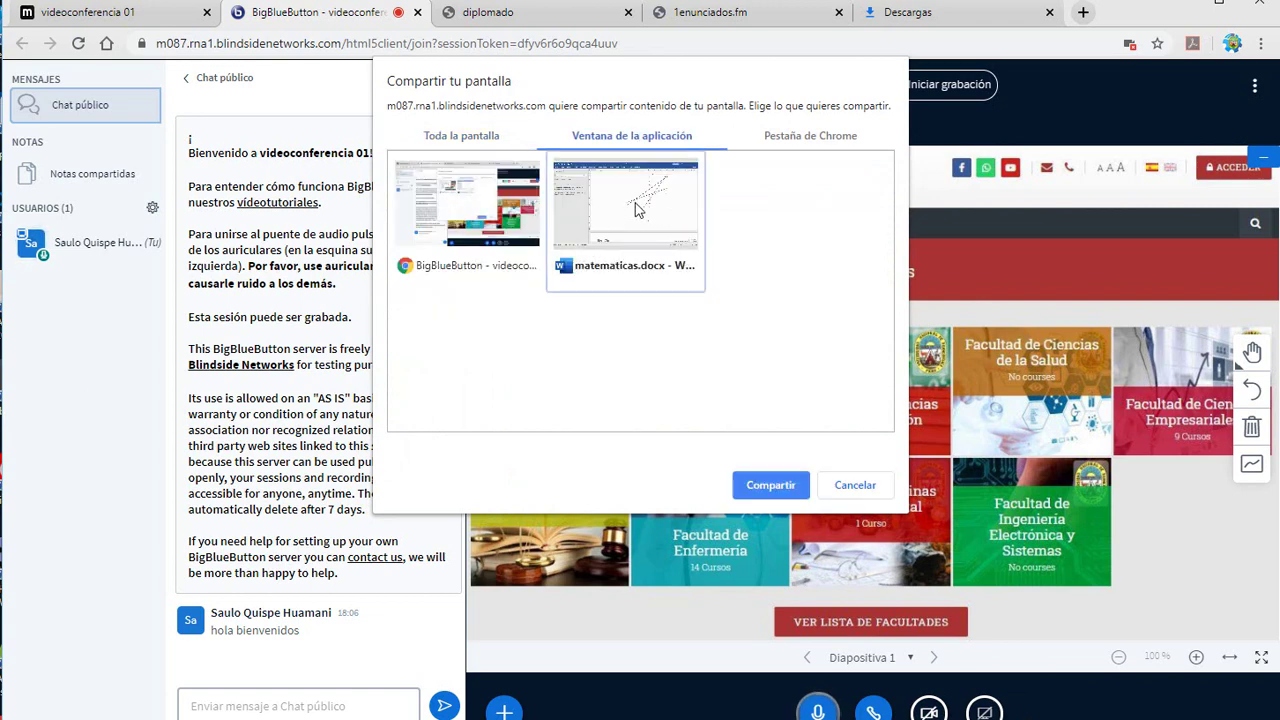
{"action": "left_click", "coordinate": [762, 487]}
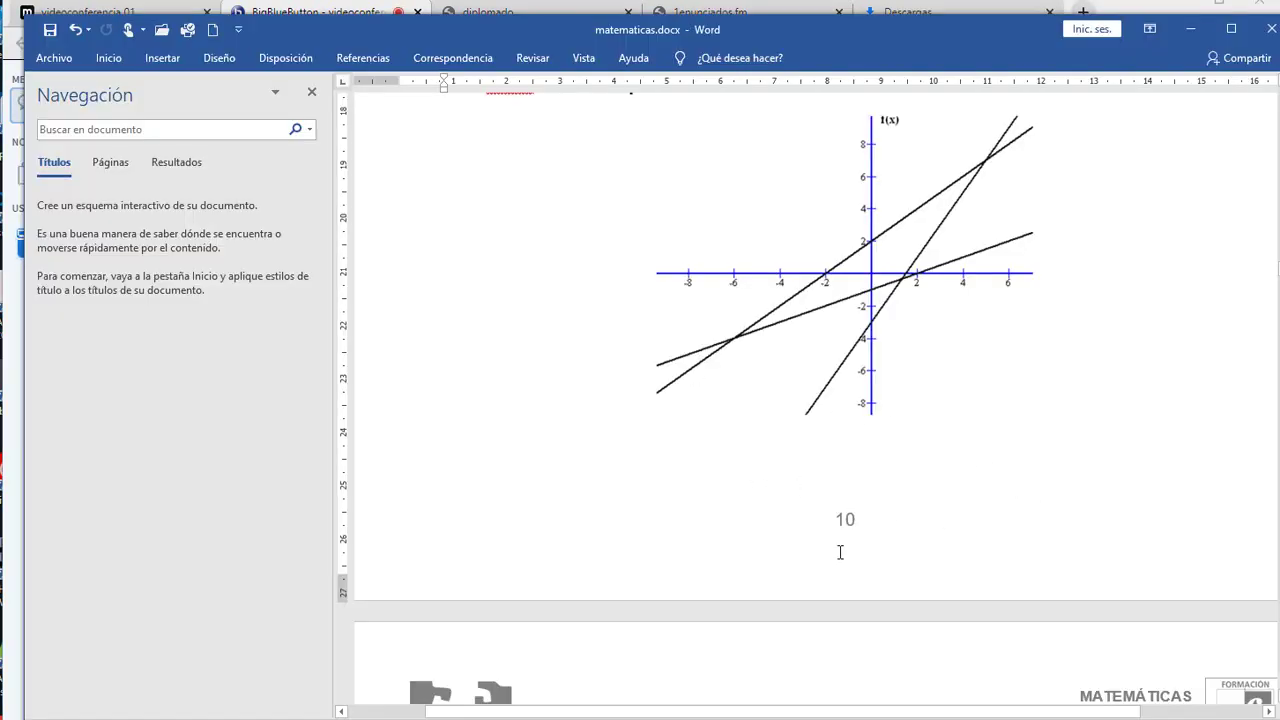
Present the exercises around page 10 of matematicas.docx, then stop sharing and minimise the Word window.
{"action": "scroll", "coordinate": [838, 553], "scroll_direction": "up", "scroll_amount": 3}
{"action": "scroll", "coordinate": [838, 553], "scroll_direction": "up", "scroll_amount": 10}
{"action": "scroll", "coordinate": [838, 553], "scroll_direction": "down", "scroll_amount": 18}
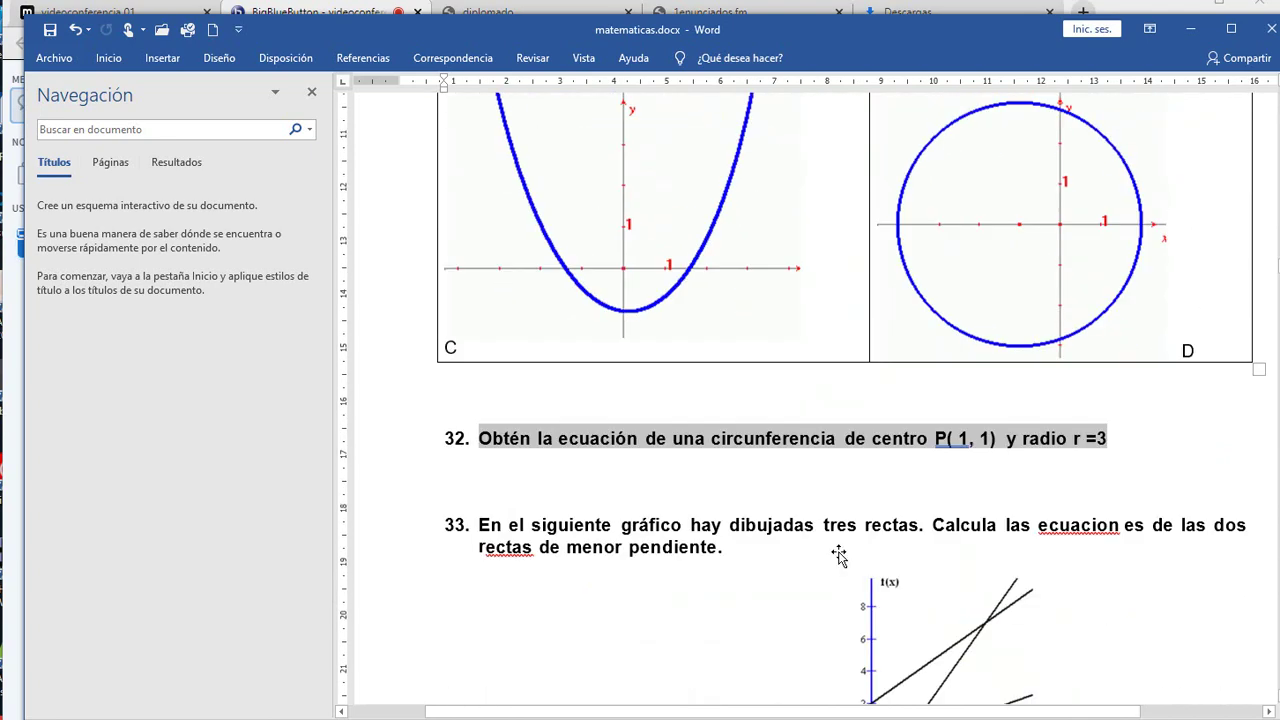
{"action": "scroll", "coordinate": [838, 553], "scroll_direction": "down", "scroll_amount": 1}
{"action": "scroll", "coordinate": [839, 553], "scroll_direction": "up", "scroll_amount": 3}
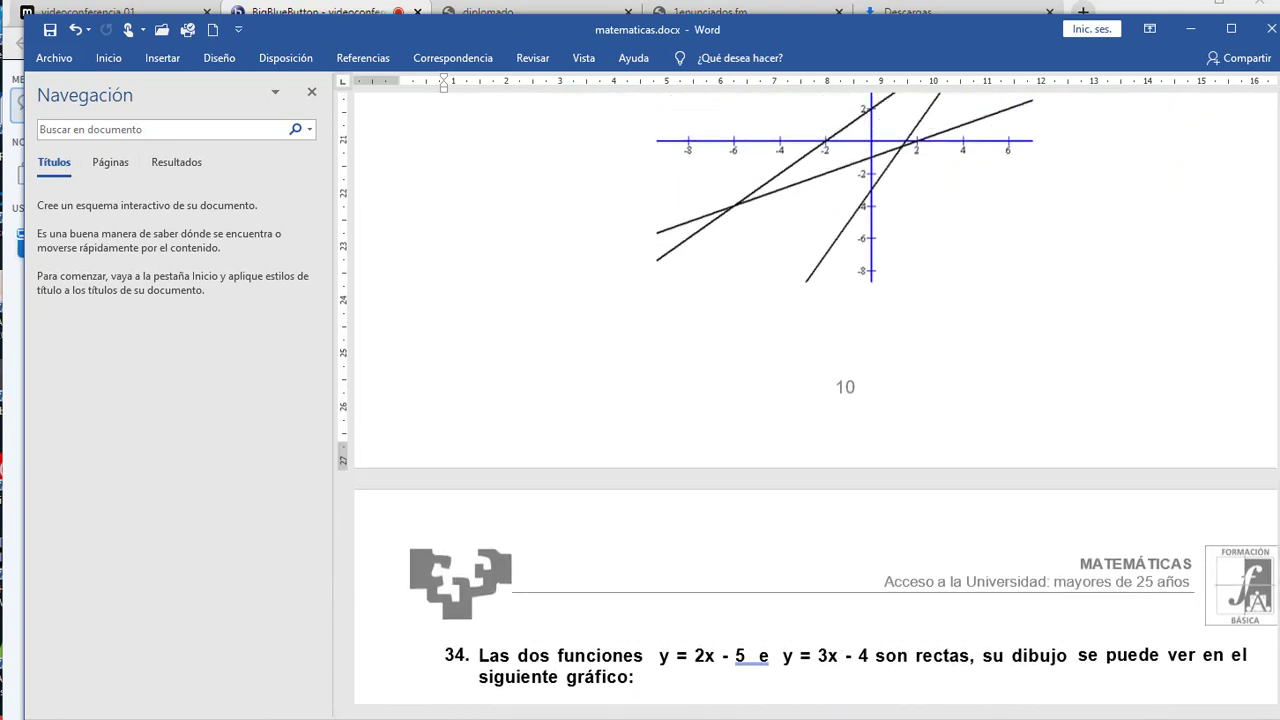
{"action": "left_click_drag", "start_coordinate": [700, 640], "coordinate": [578, 596]}
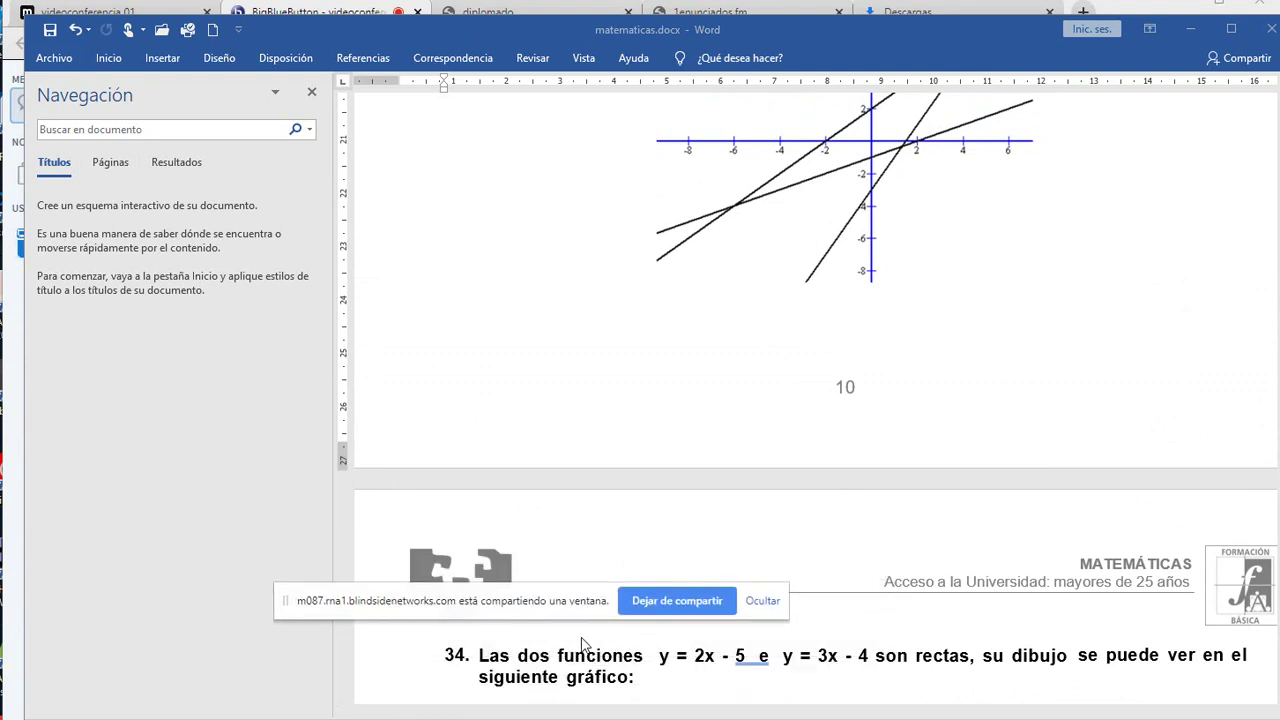
{"action": "left_click", "coordinate": [675, 604]}
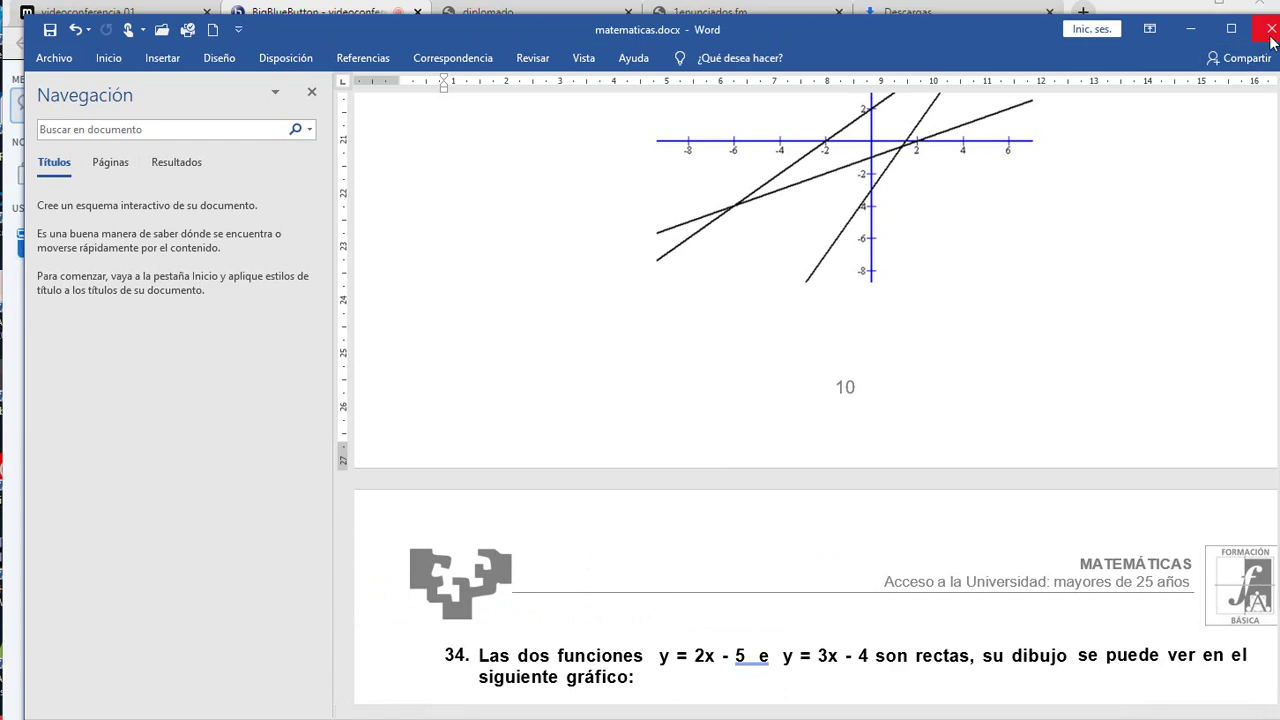
{"action": "left_click", "coordinate": [1190, 28]}
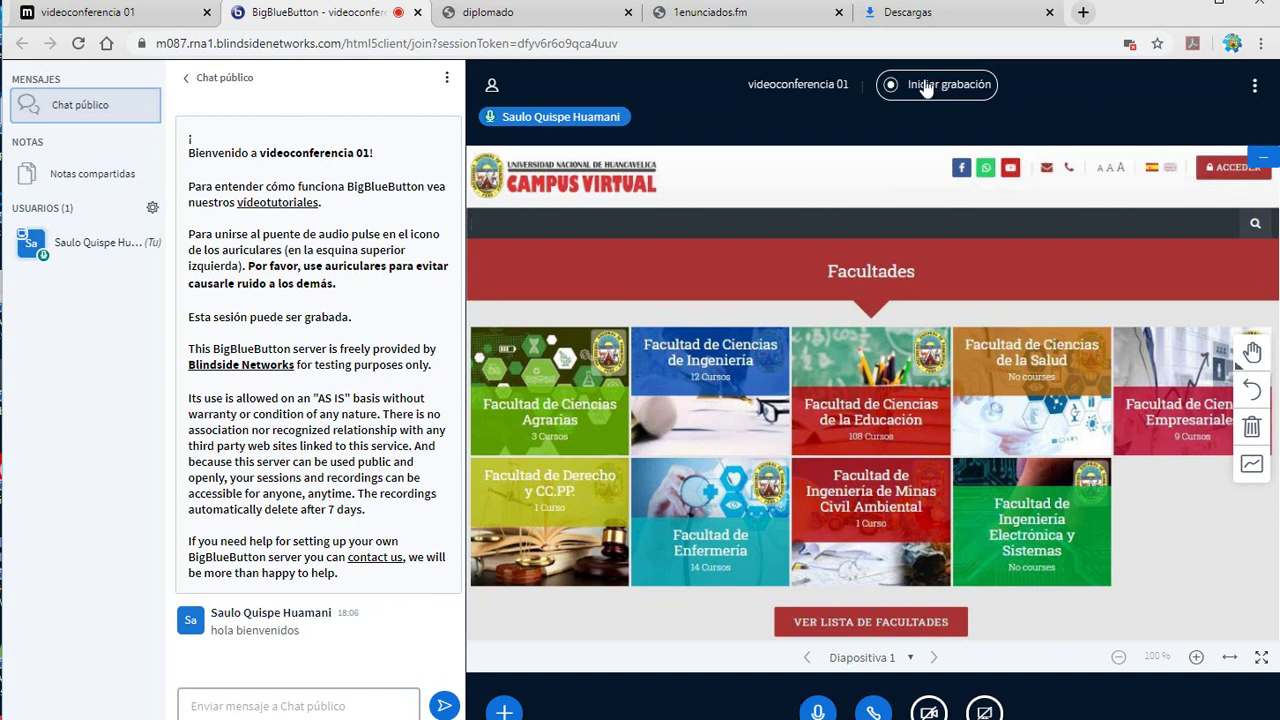
Bring up the session recording prompt and decline it, and end the videoconferencia 01 session for everyone.
{"action": "left_click", "coordinate": [925, 86]}
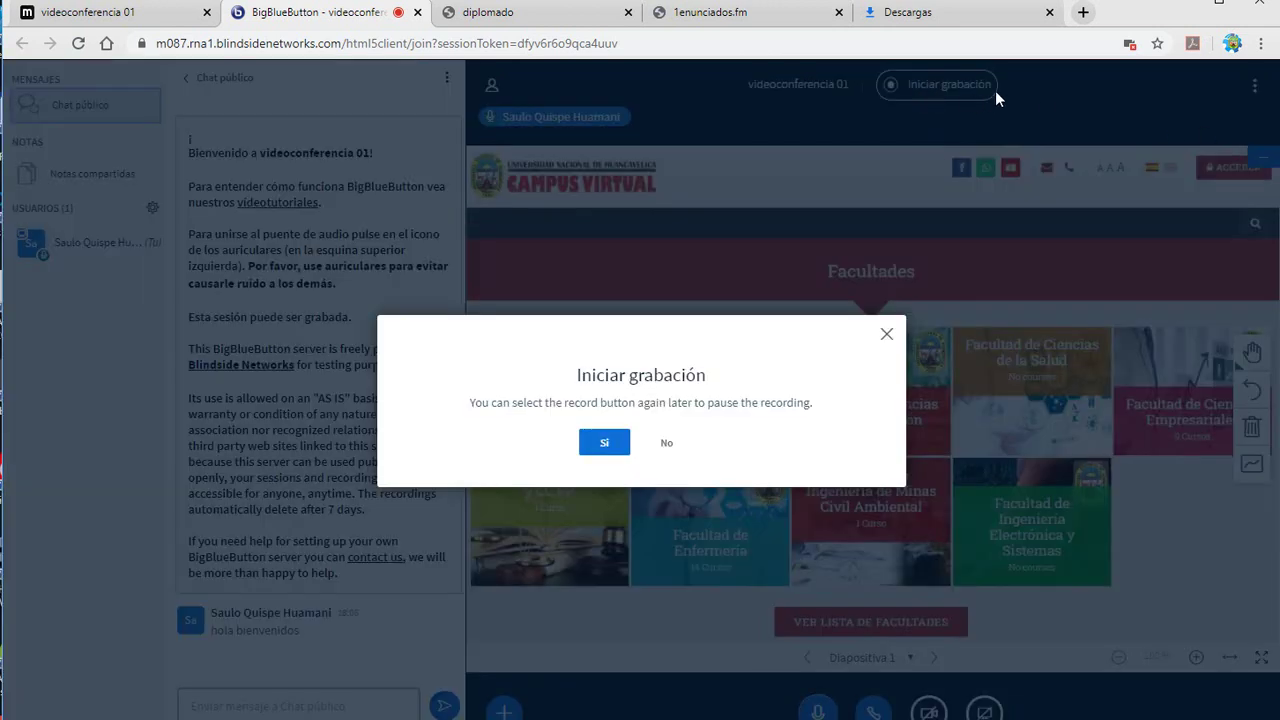
{"action": "left_click", "coordinate": [667, 444]}
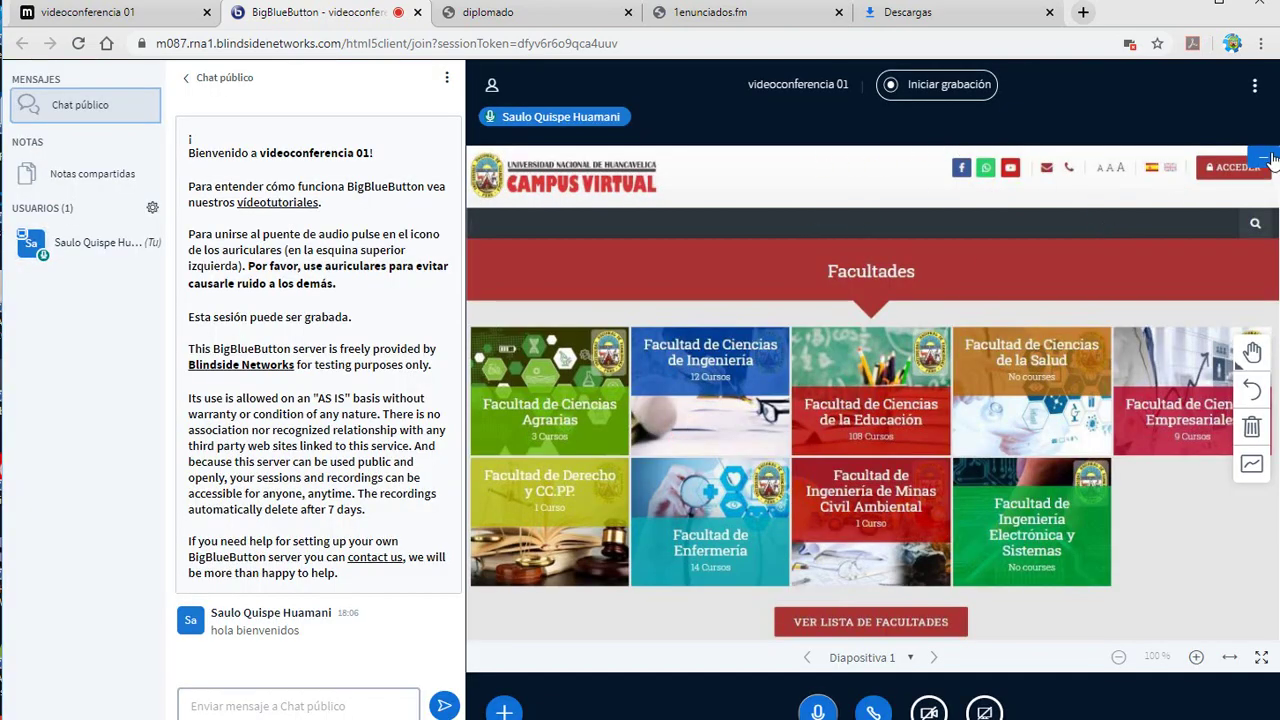
{"action": "left_click", "coordinate": [1254, 86]}
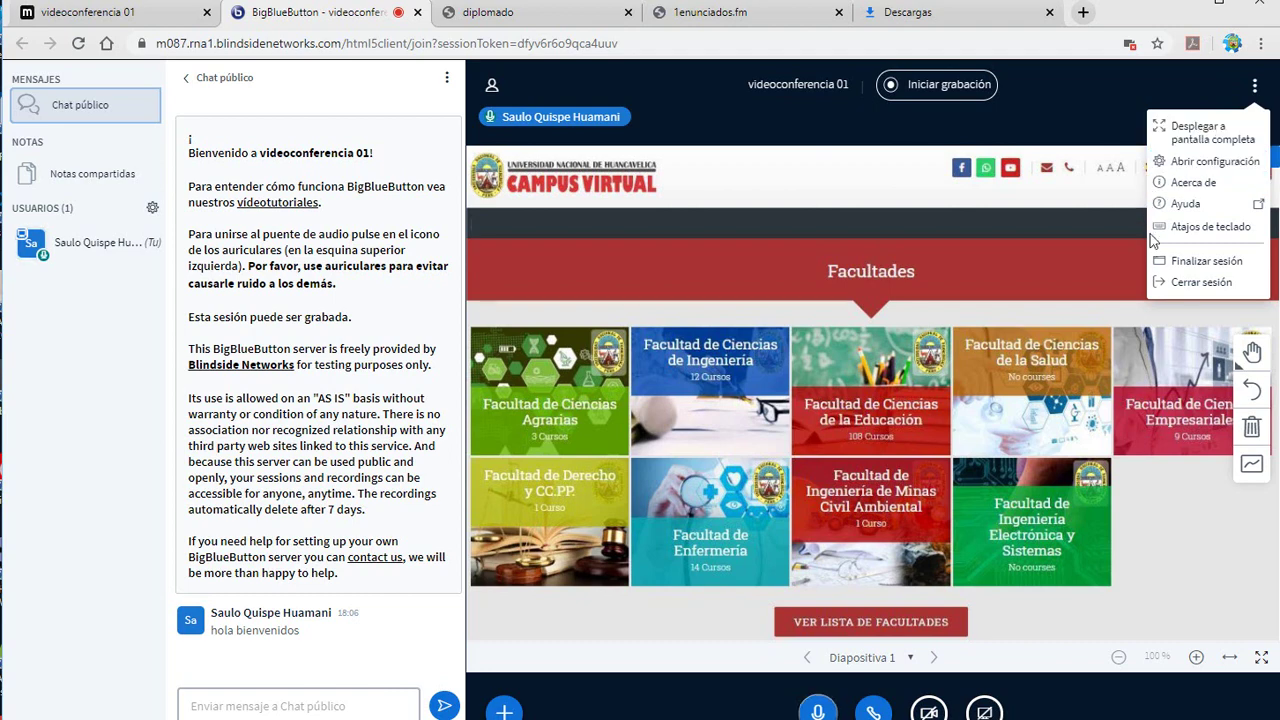
{"action": "left_click", "coordinate": [1193, 264]}
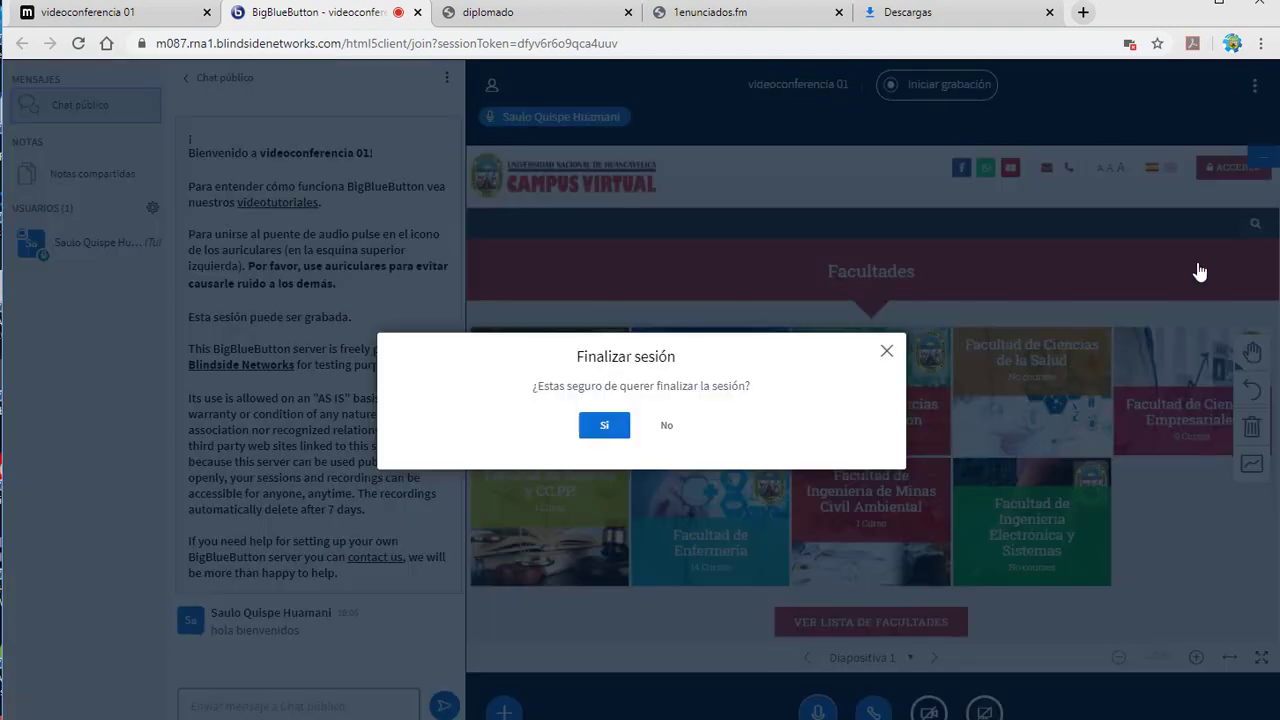
{"action": "left_click", "coordinate": [604, 426]}
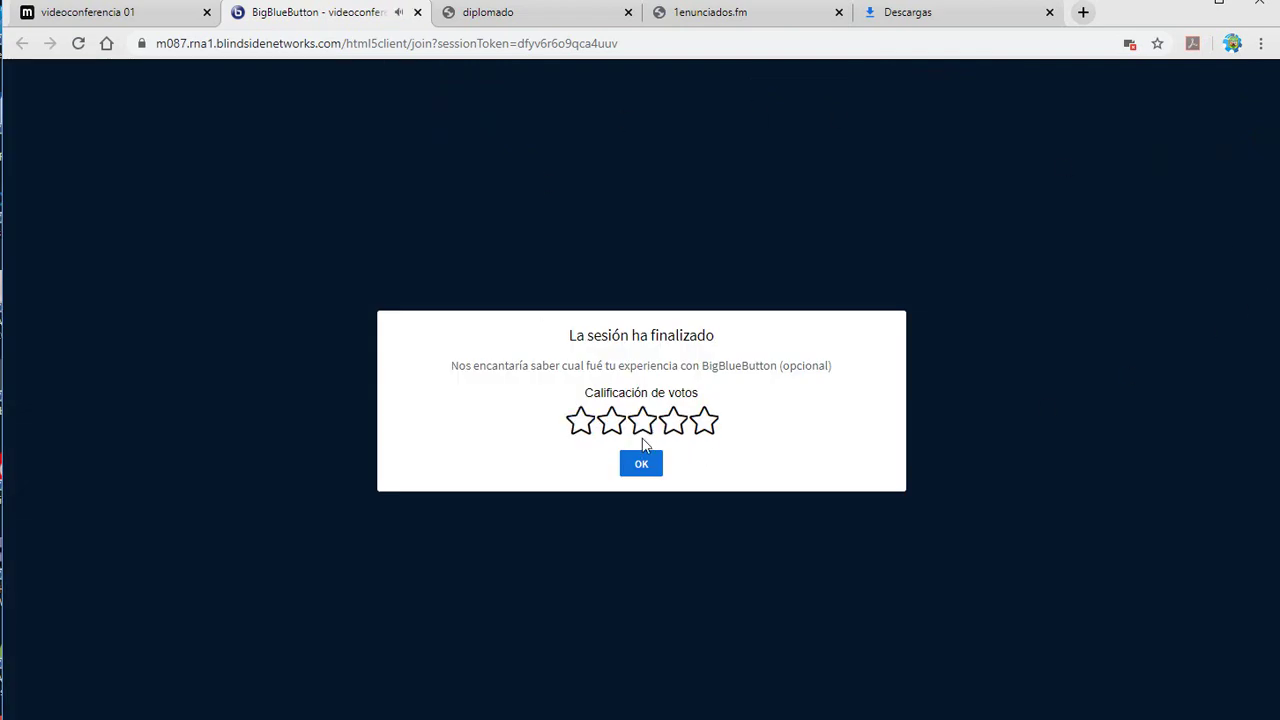
Rate the BigBlueButton session five stars and send the feedback comment "excelente".
{"action": "left_click", "coordinate": [704, 421]}
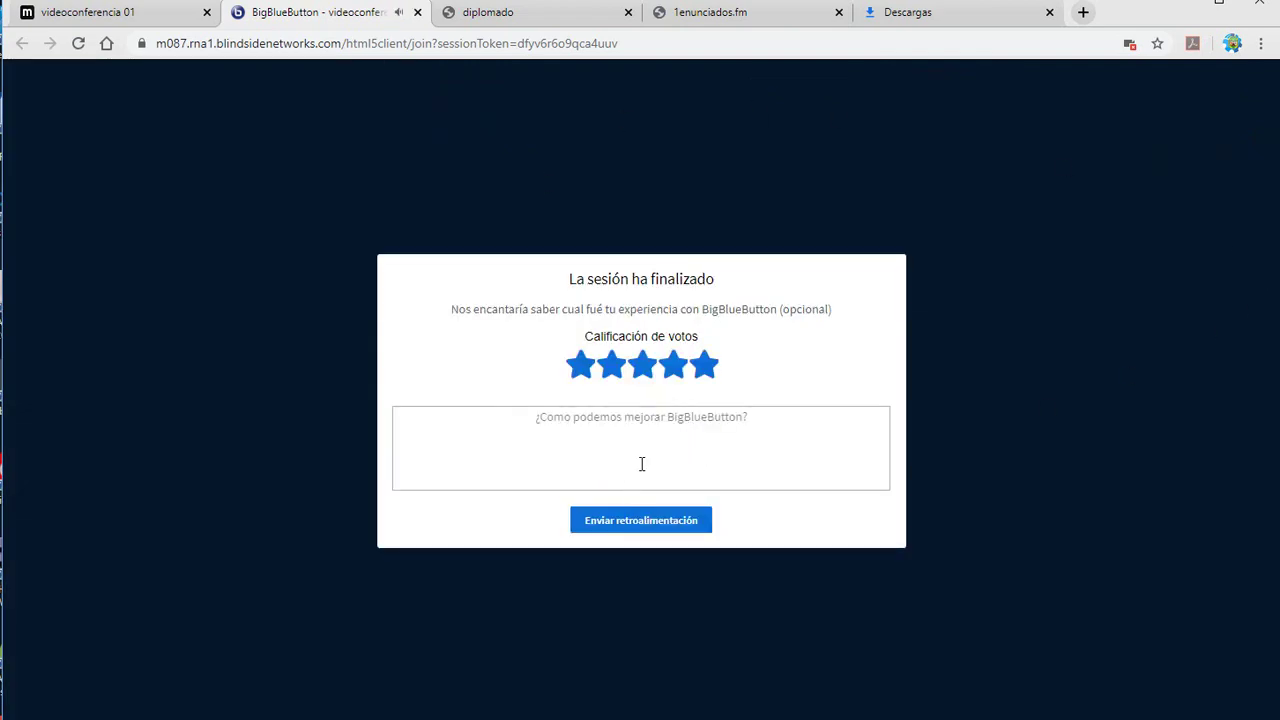
{"action": "left_click", "coordinate": [644, 450]}
{"action": "type", "text": "excelente"}
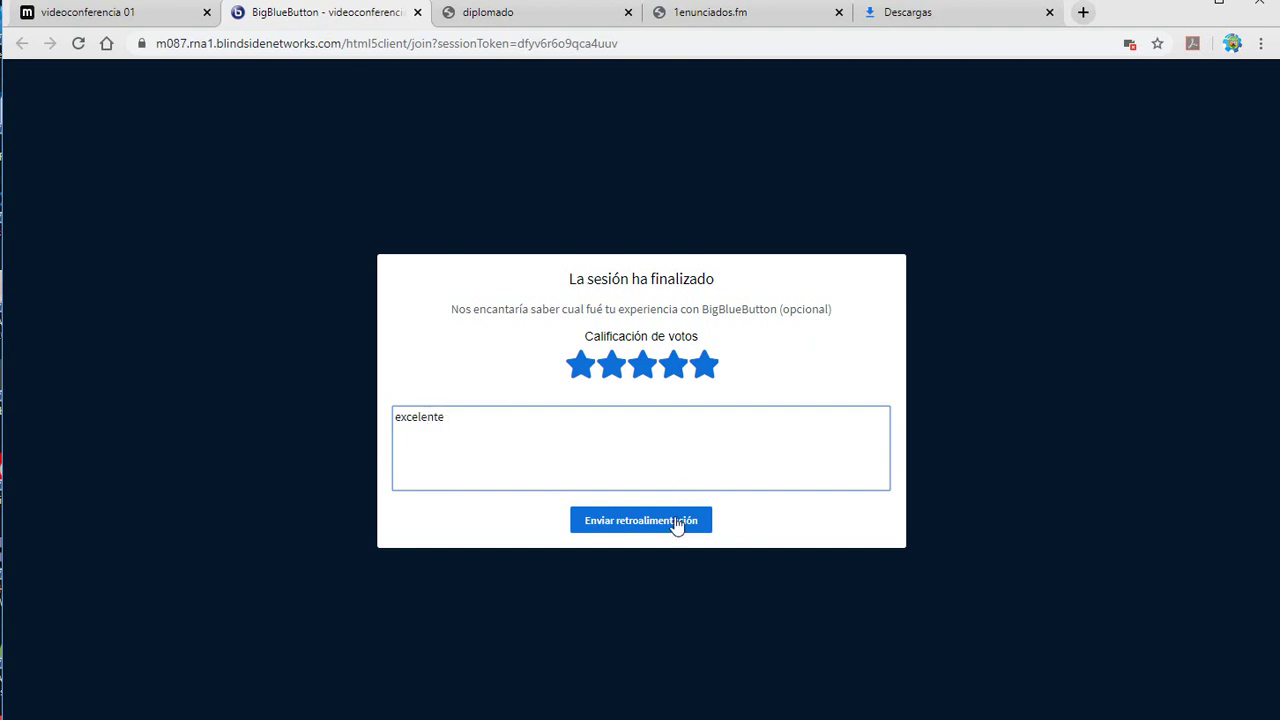
{"action": "left_click", "coordinate": [677, 524]}
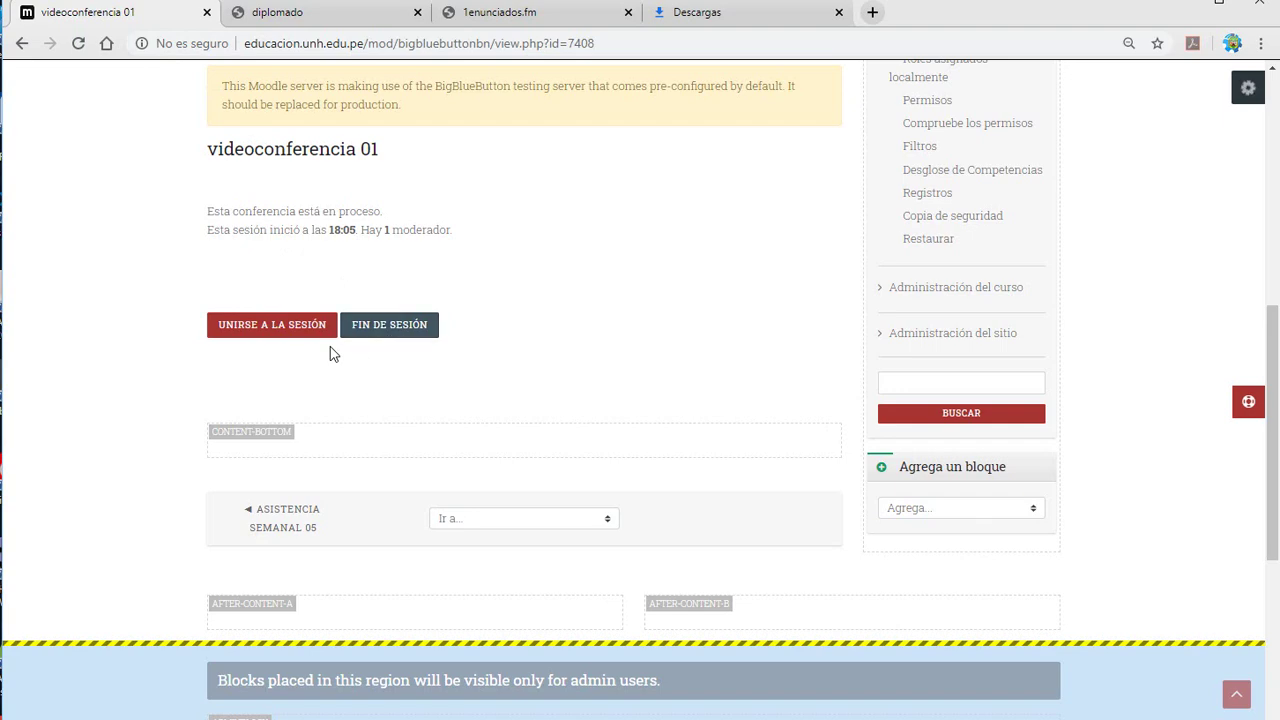
Review the manual's BigBlueButton pages, from the echo test through presentation upload, room recording and external video sharing.
{"action": "scroll", "coordinate": [333, 354], "scroll_direction": "up", "scroll_amount": 2}
{"action": "scroll", "coordinate": [333, 354], "scroll_direction": "up", "scroll_amount": 3}
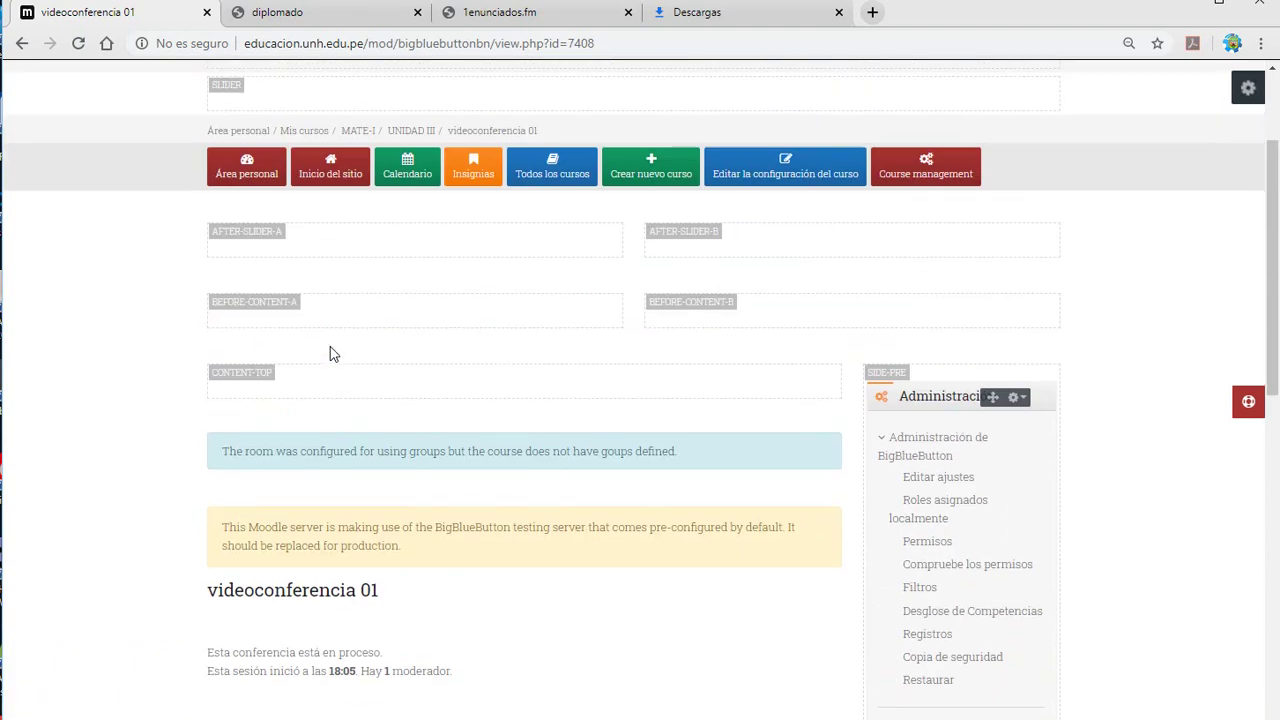
{"action": "scroll", "coordinate": [333, 354], "scroll_direction": "down", "scroll_amount": 3}
{"action": "left_click", "coordinate": [314, 22]}
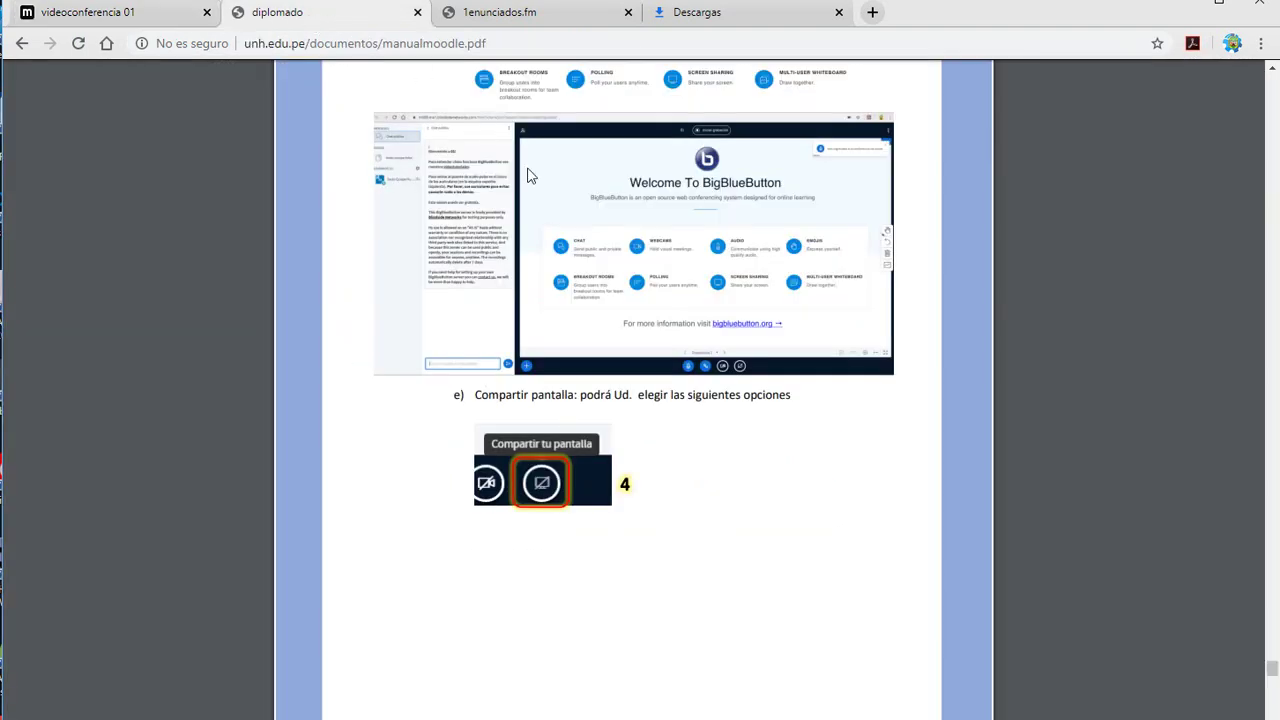
{"action": "scroll", "coordinate": [711, 447], "scroll_direction": "up", "scroll_amount": 5}
{"action": "scroll", "coordinate": [711, 447], "scroll_direction": "up", "scroll_amount": 4}
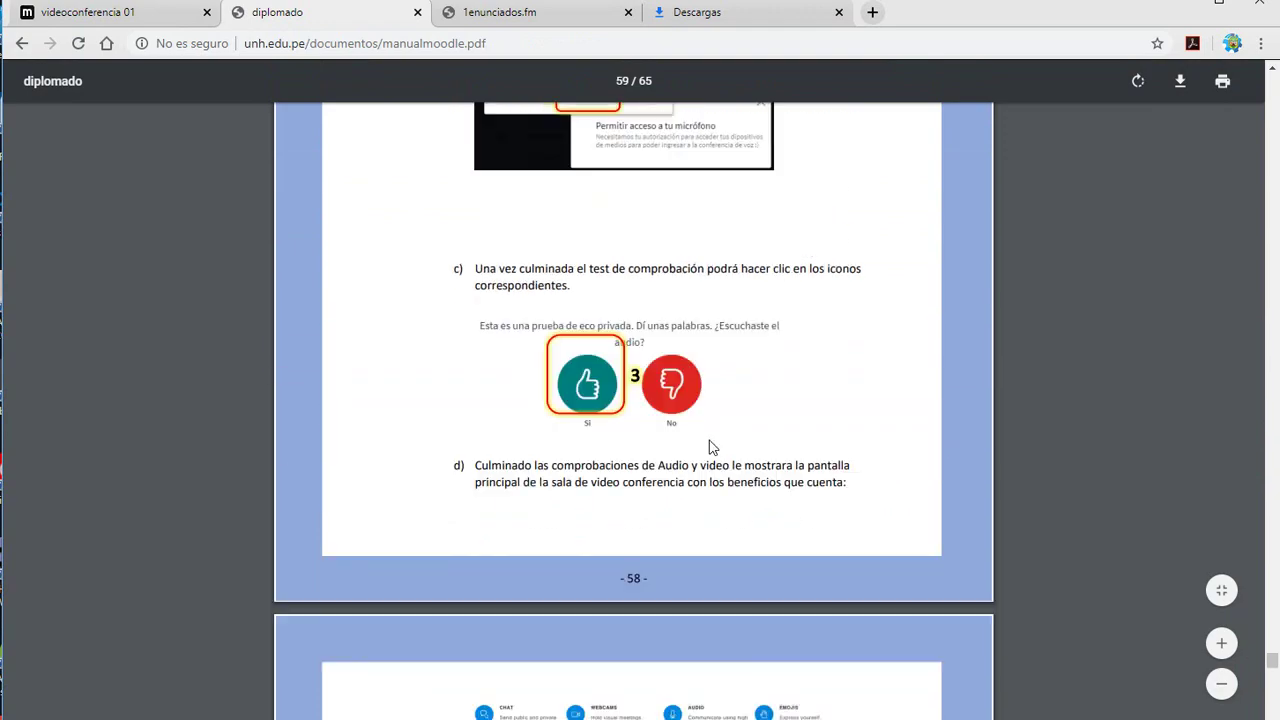
{"action": "scroll", "coordinate": [711, 447], "scroll_direction": "down", "scroll_amount": 12}
{"action": "scroll", "coordinate": [709, 447], "scroll_direction": "down", "scroll_amount": 15}
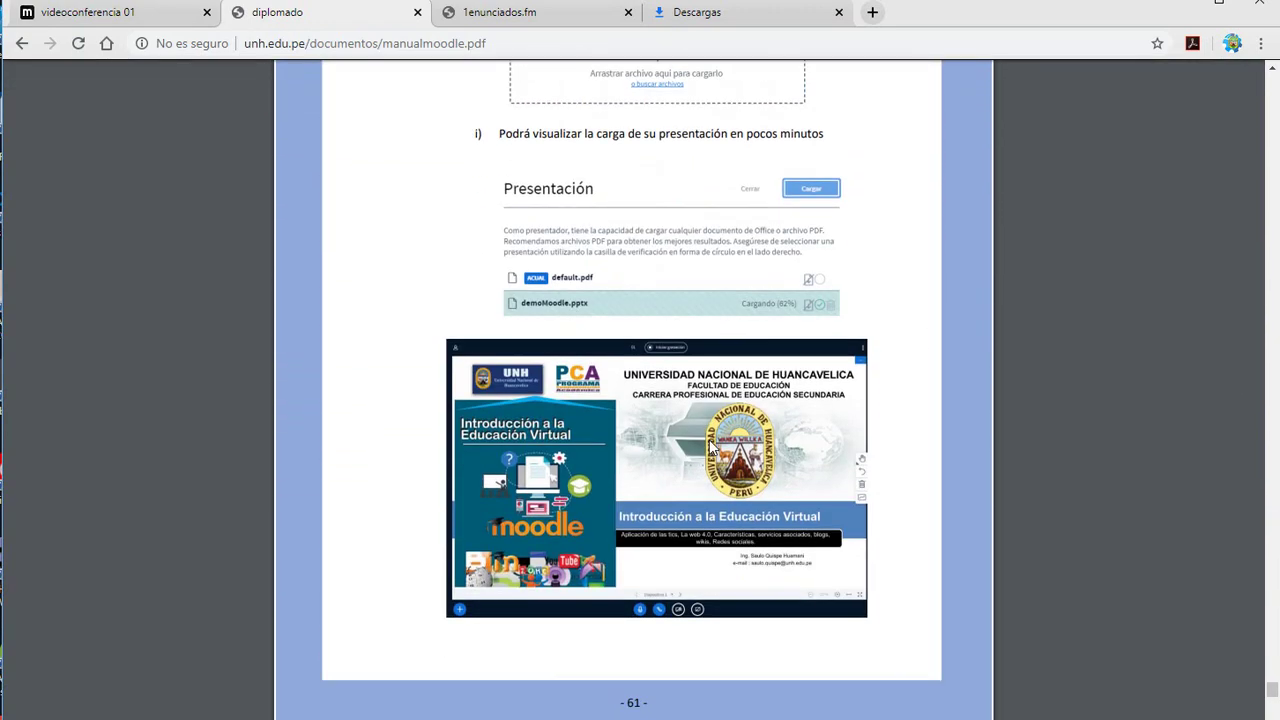
{"action": "scroll", "coordinate": [709, 447], "scroll_direction": "down", "scroll_amount": 15}
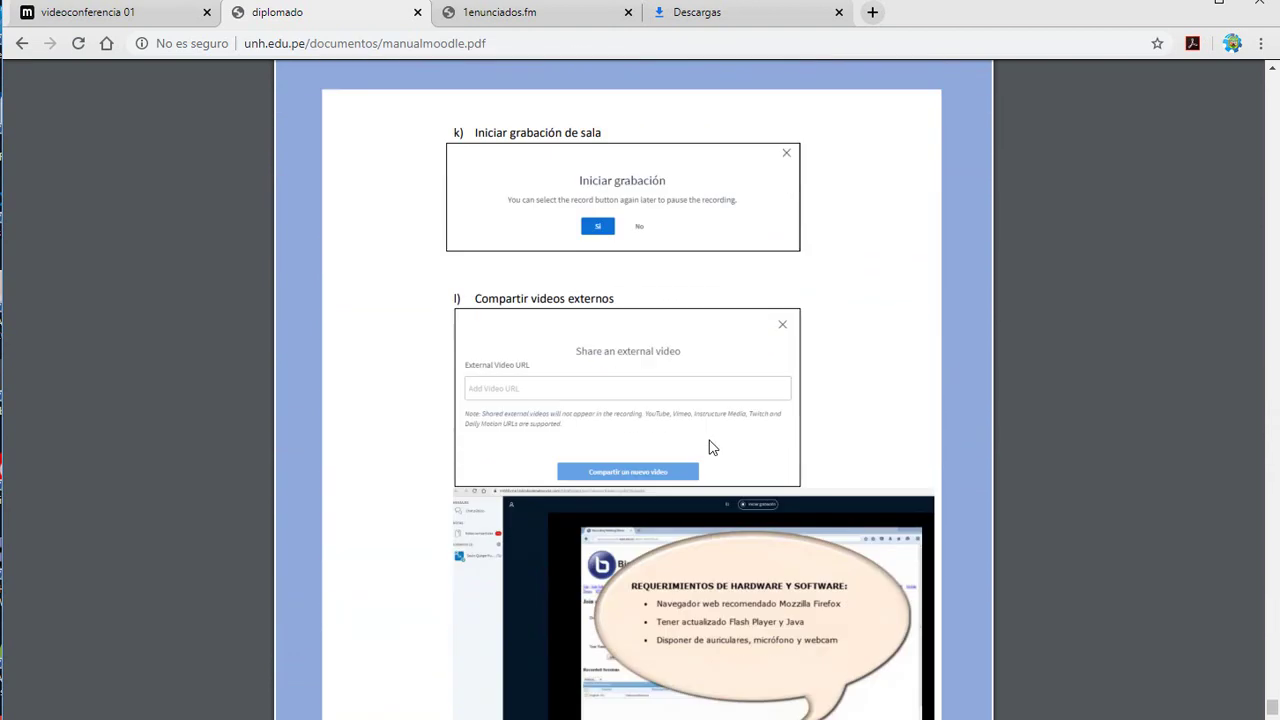
{"action": "scroll", "coordinate": [709, 447], "scroll_direction": "down", "scroll_amount": 10}
Return to the MATE-I course and browse the activities and resources that can be added to UNIDAD IV.
{"action": "key", "text": "ctrl+shift+Tab"}
{"action": "left_click", "coordinate": [358, 307]}
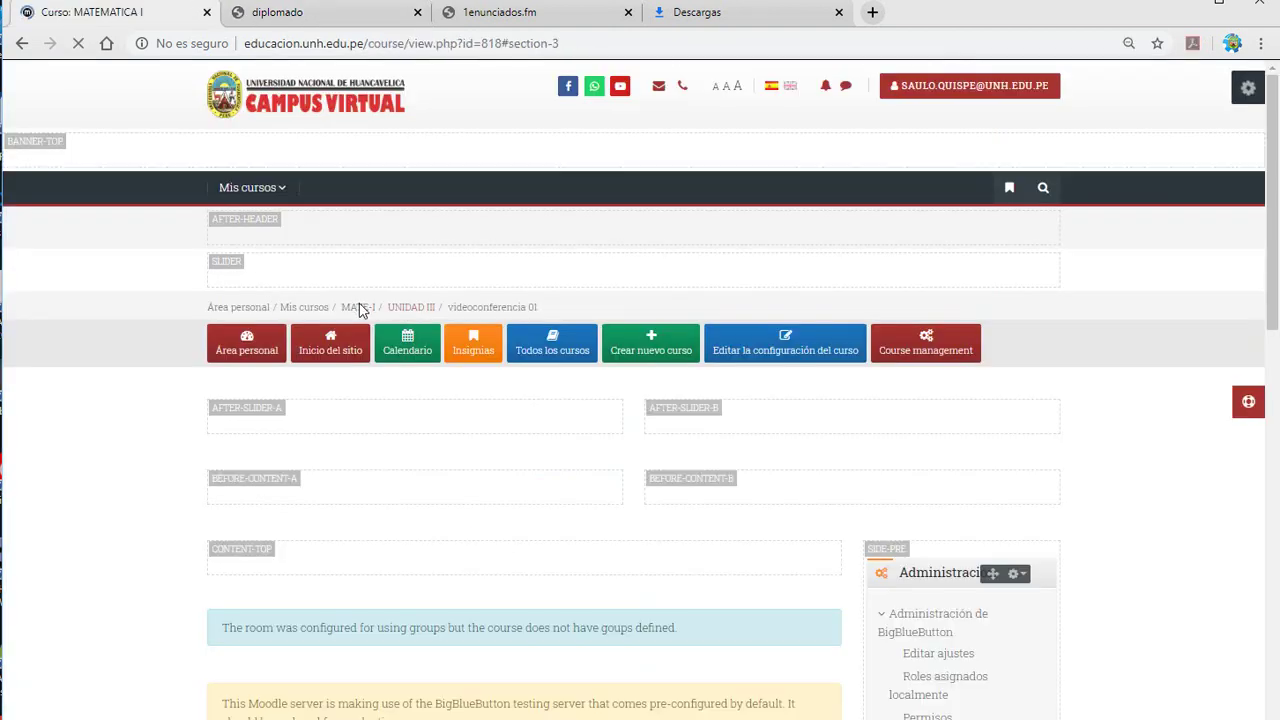
{"action": "scroll", "coordinate": [512, 440], "scroll_direction": "up", "scroll_amount": 4}
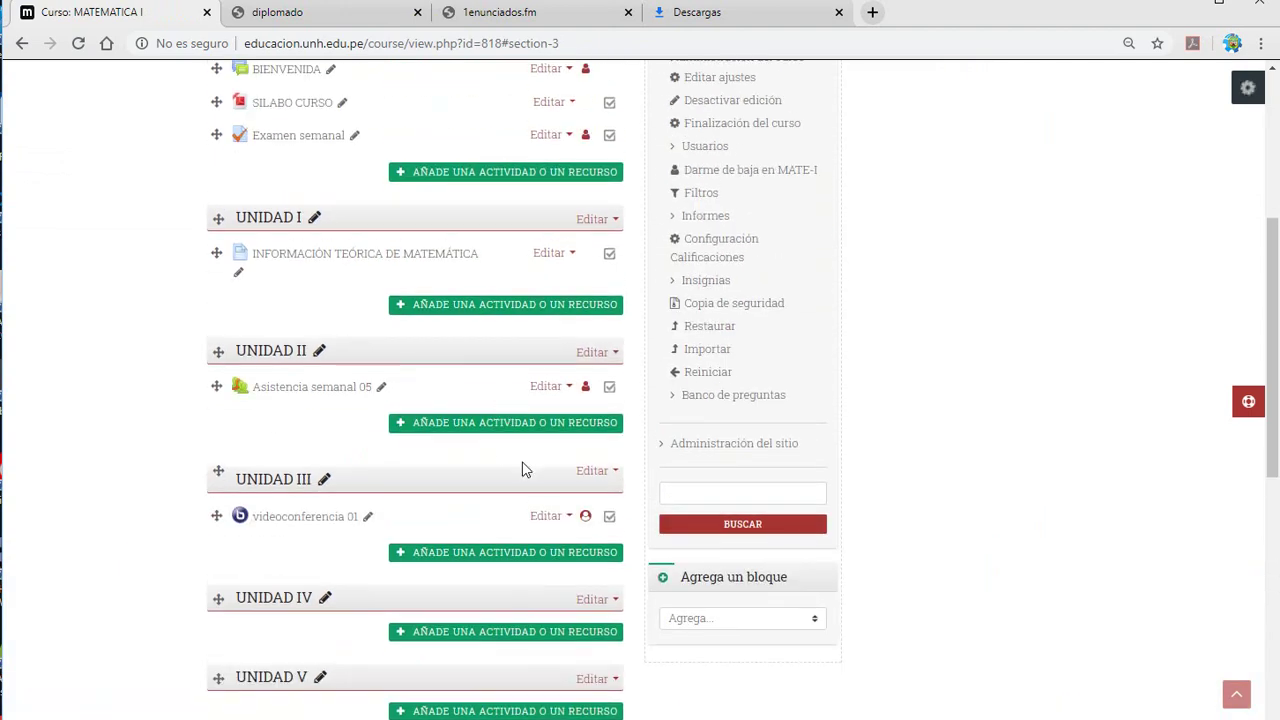
{"action": "scroll", "coordinate": [525, 468], "scroll_direction": "down", "scroll_amount": 1}
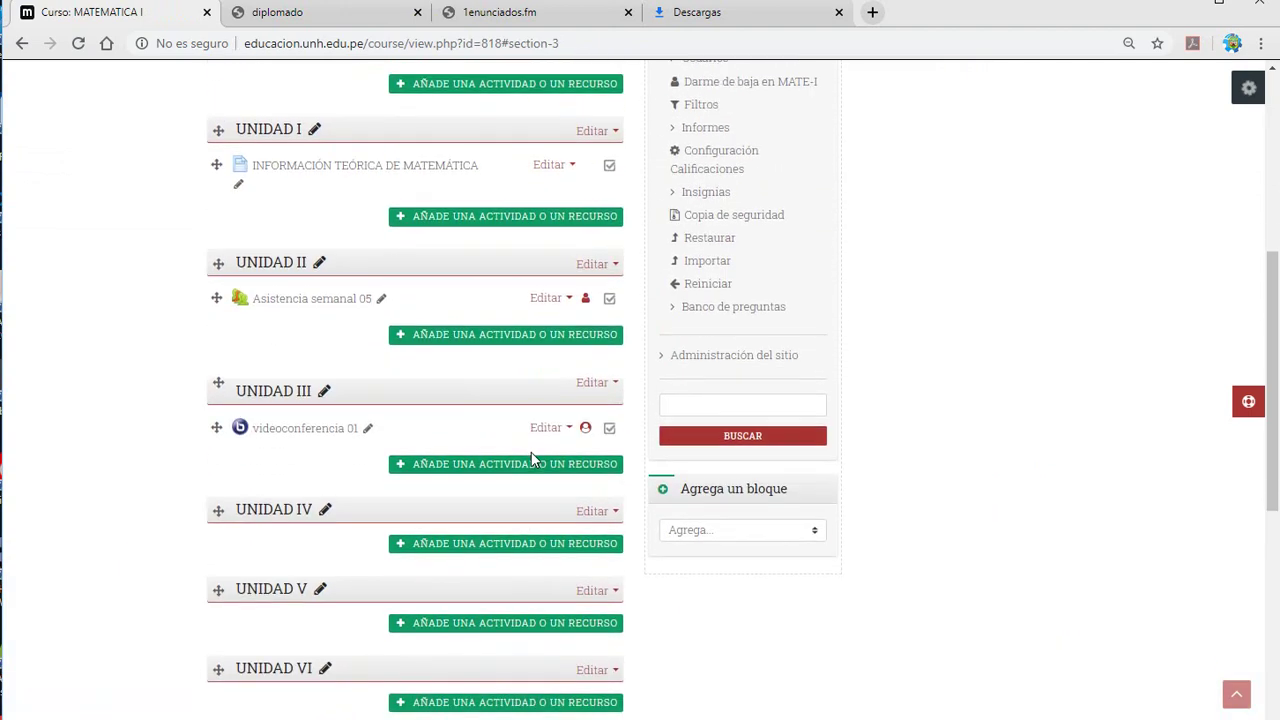
{"action": "left_click", "coordinate": [532, 546]}
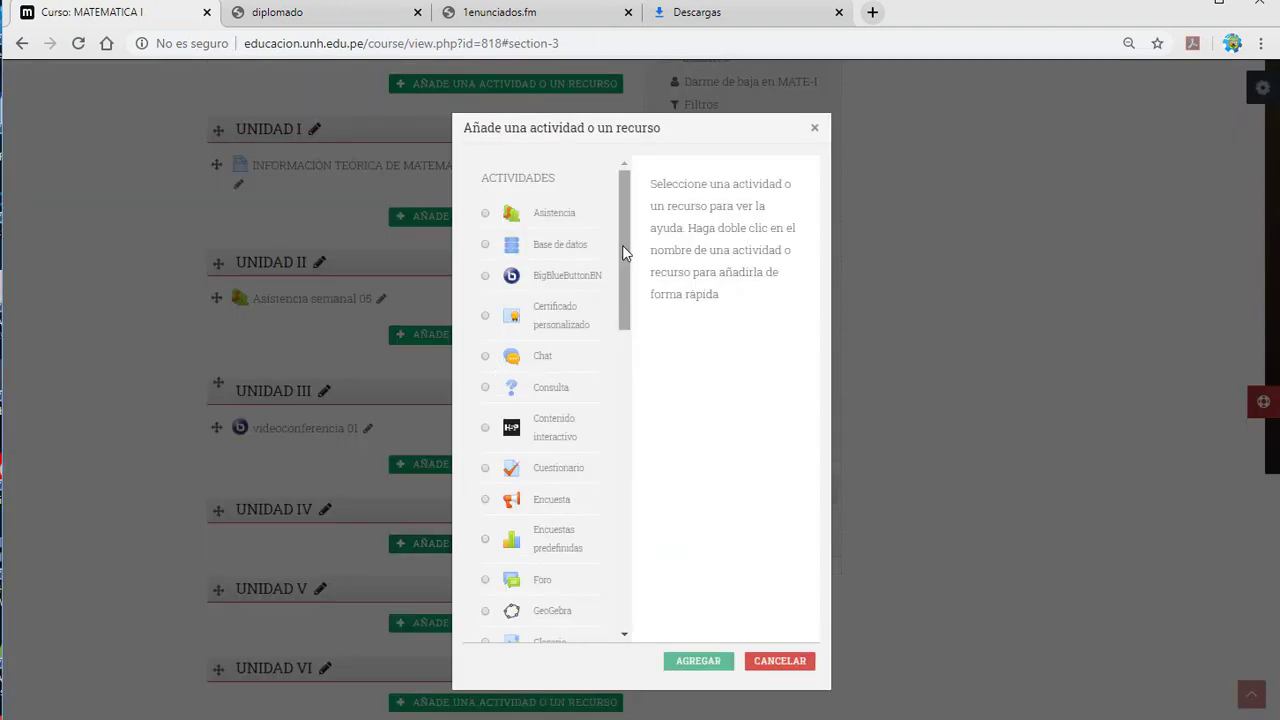
{"action": "left_click_drag", "start_coordinate": [622, 245], "coordinate": [620, 293]}
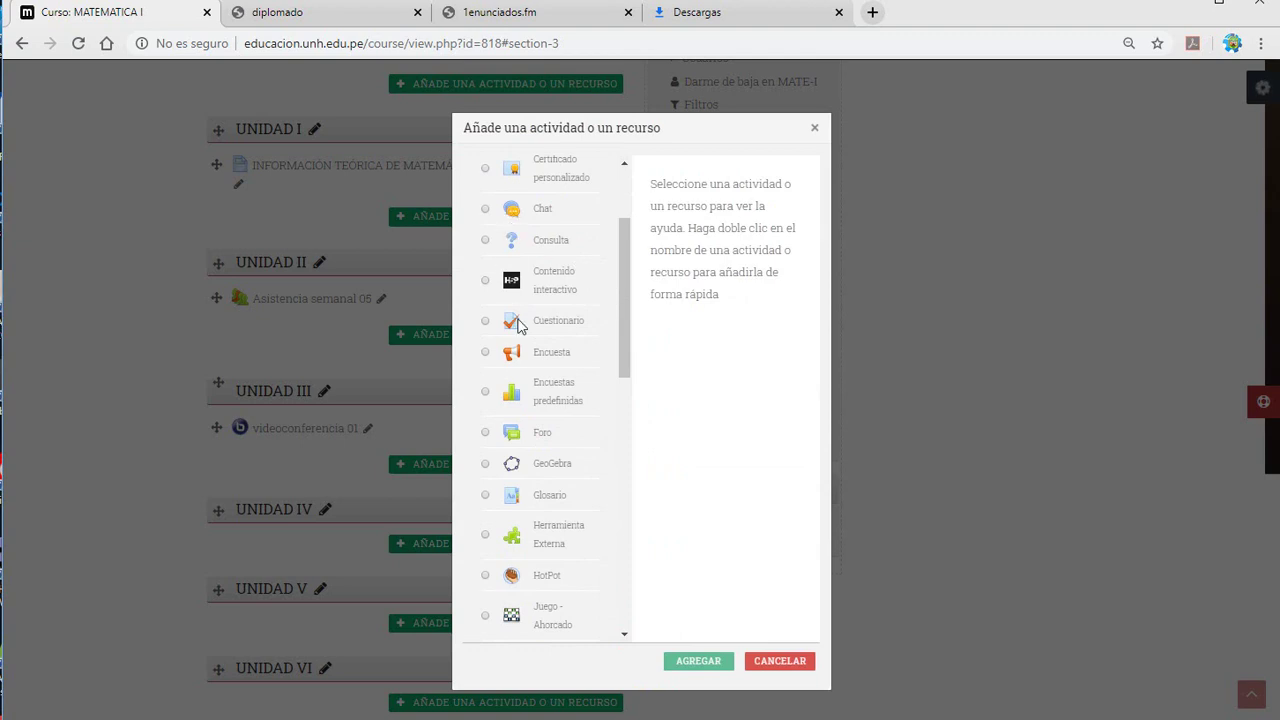